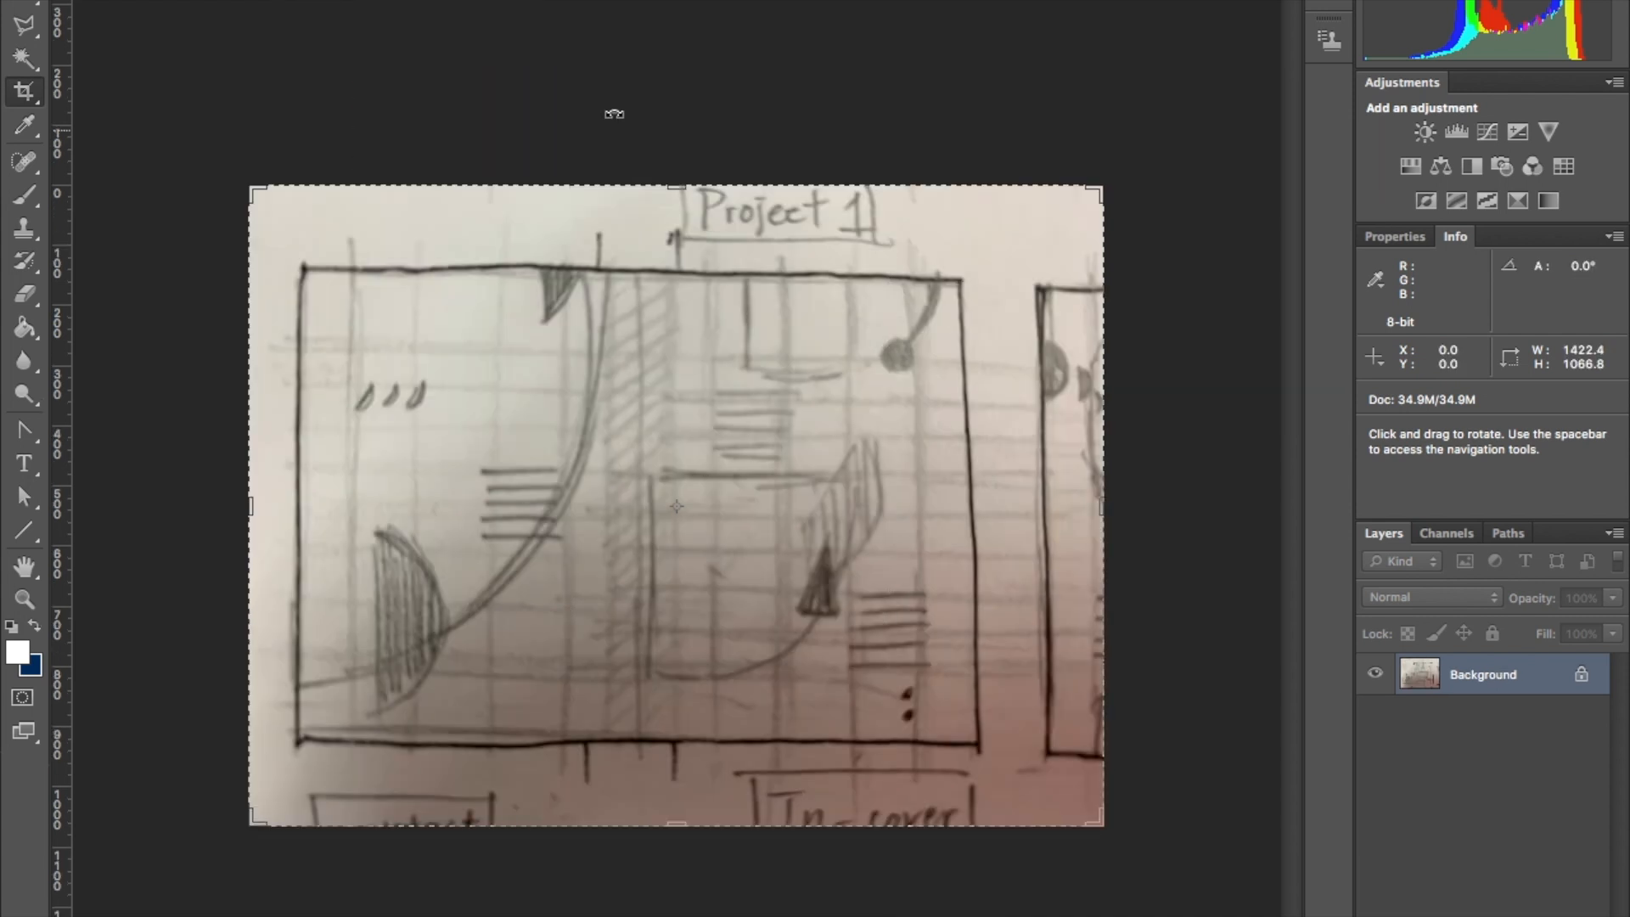
# Adjust the sketch photo's brightness to 23 and contrast to 63, and return to the Crop tool.
pyautogui.click(307, 0)
pyautogui.moveTo(356, 0)
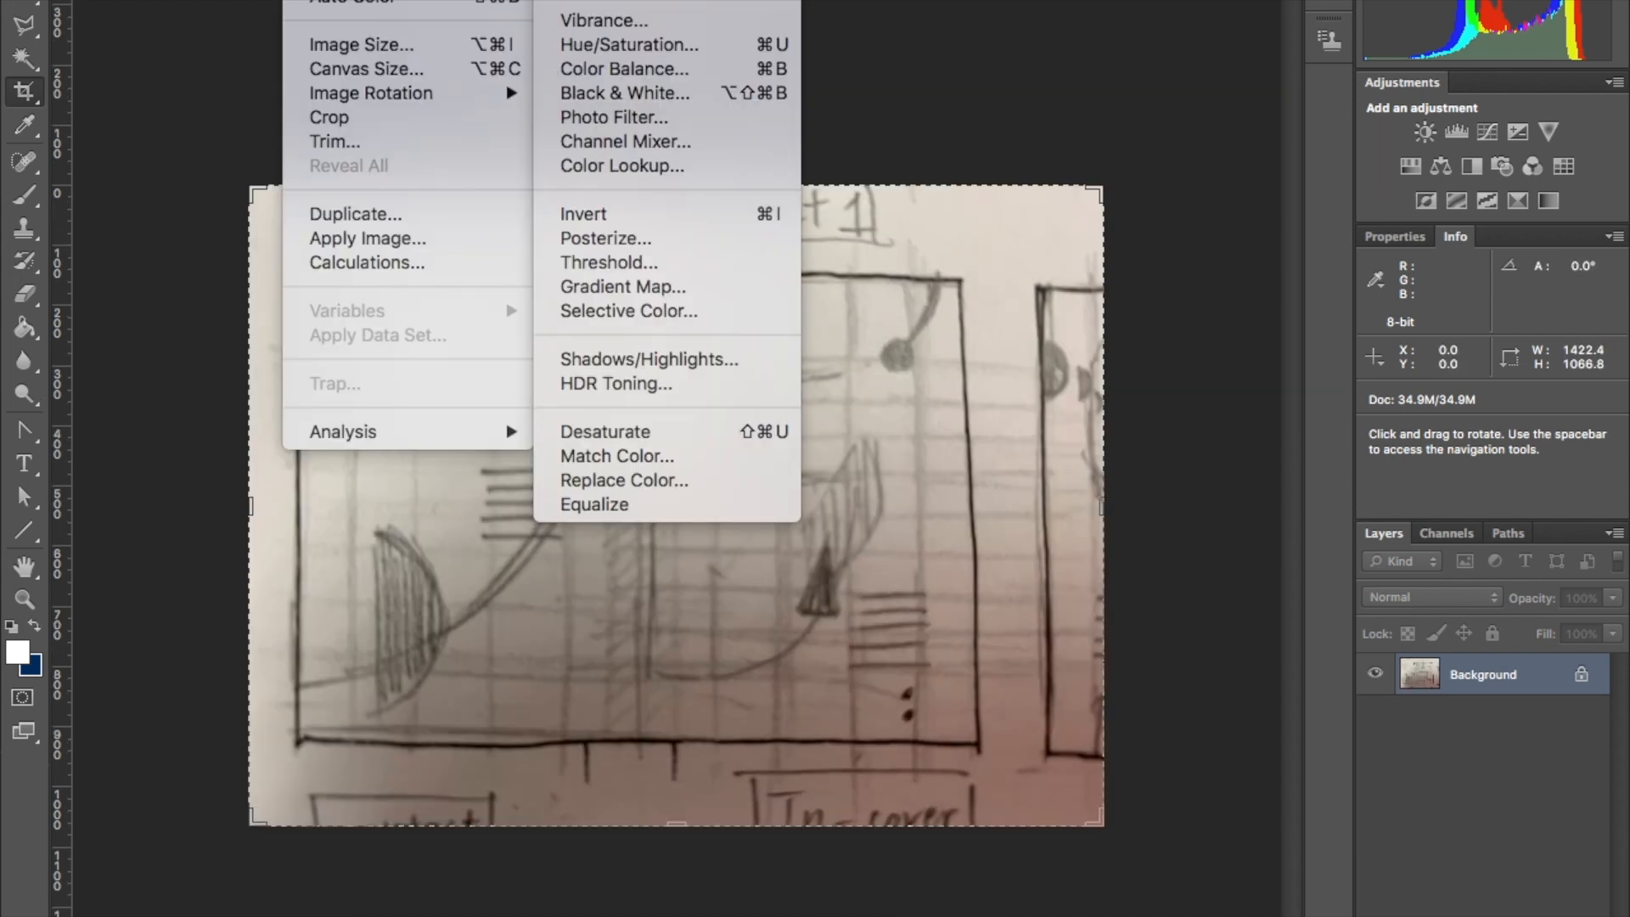
pyautogui.click(607, 49)
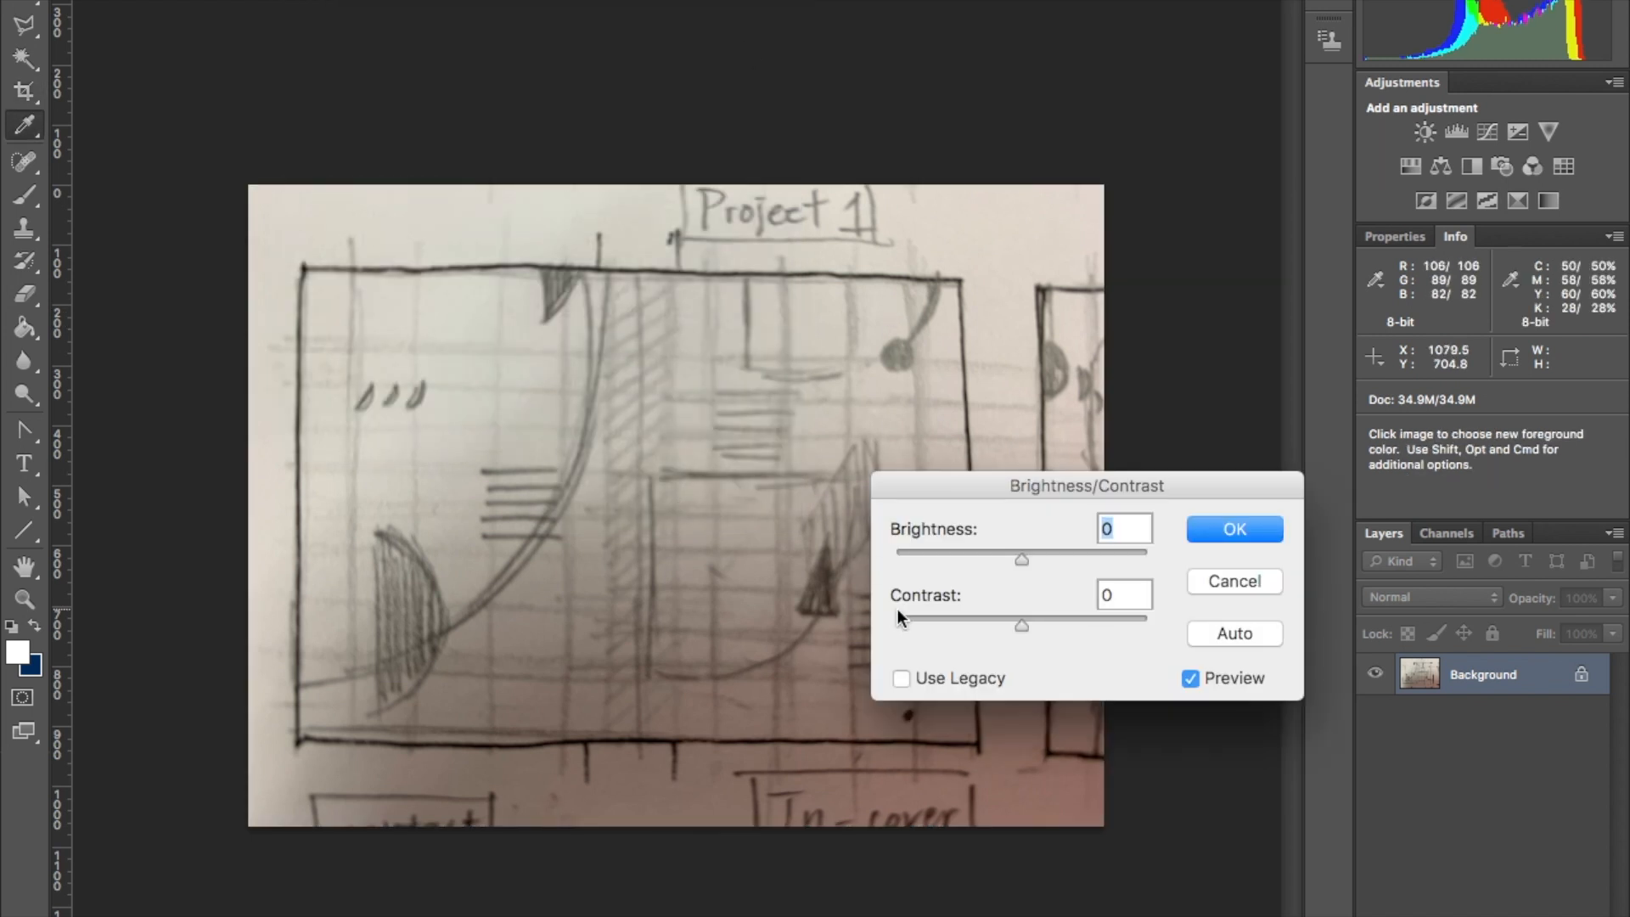
pyautogui.moveTo(1024, 625); pyautogui.dragTo(1083, 628)
pyautogui.moveTo(1025, 561)
pyautogui.mouseDown()
pyautogui.moveTo(1093, 565)
pyautogui.moveTo(1056, 558)
pyautogui.mouseUp()
pyautogui.moveTo(1086, 628); pyautogui.dragTo(1100, 627)
pyautogui.moveTo(1056, 558); pyautogui.dragTo(1042, 555)
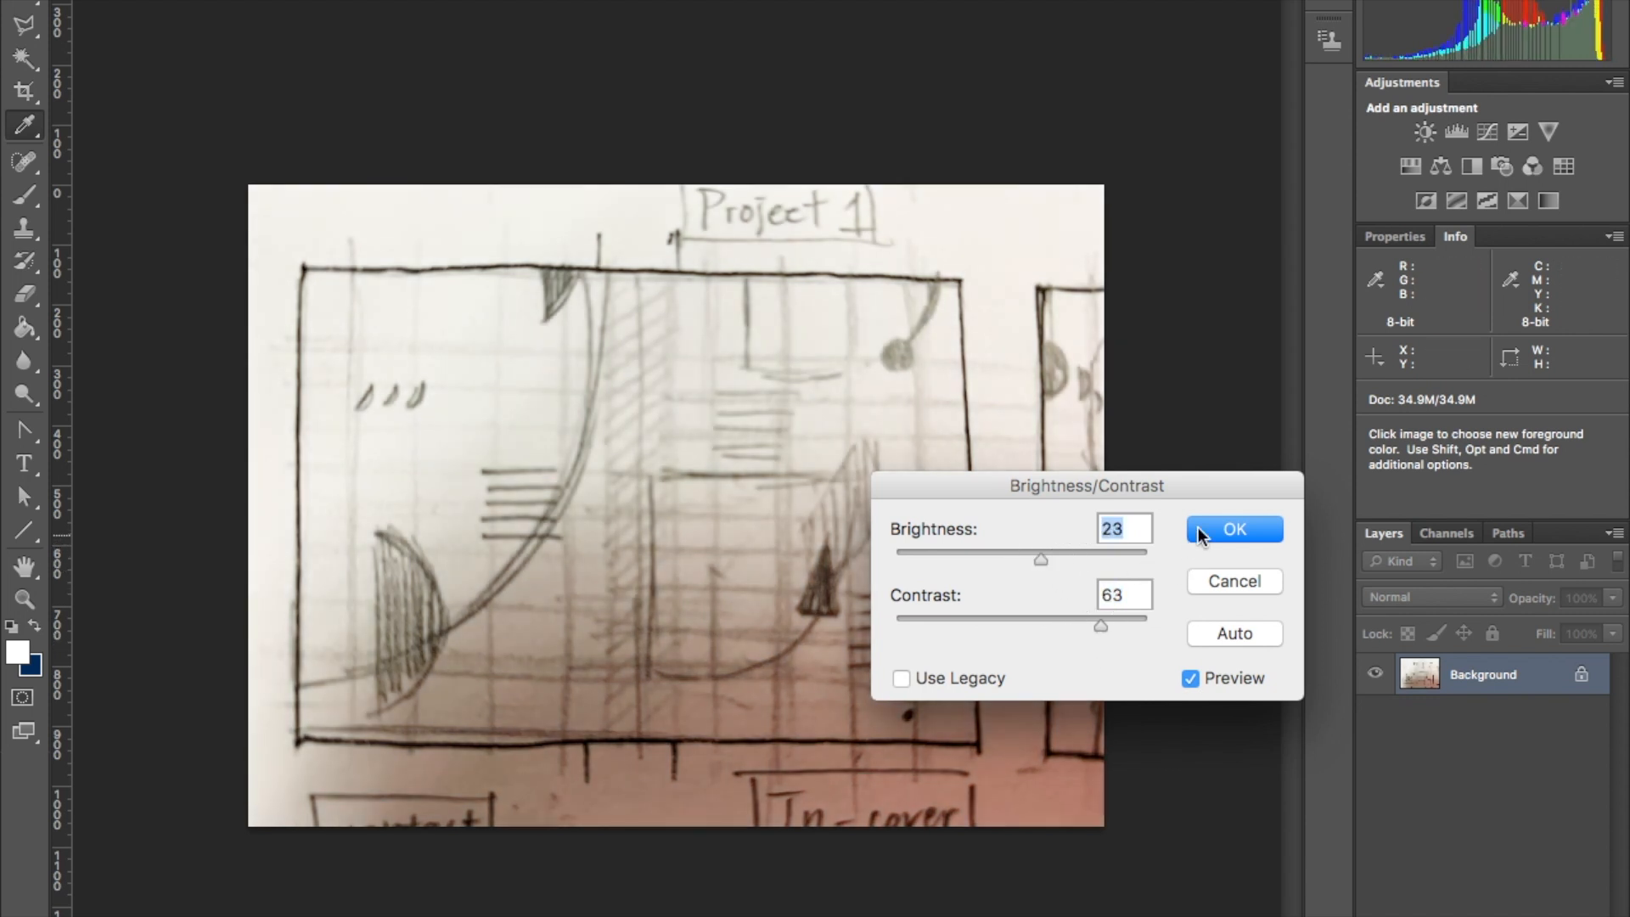
pyautogui.click(1204, 530)
pyautogui.press('c')
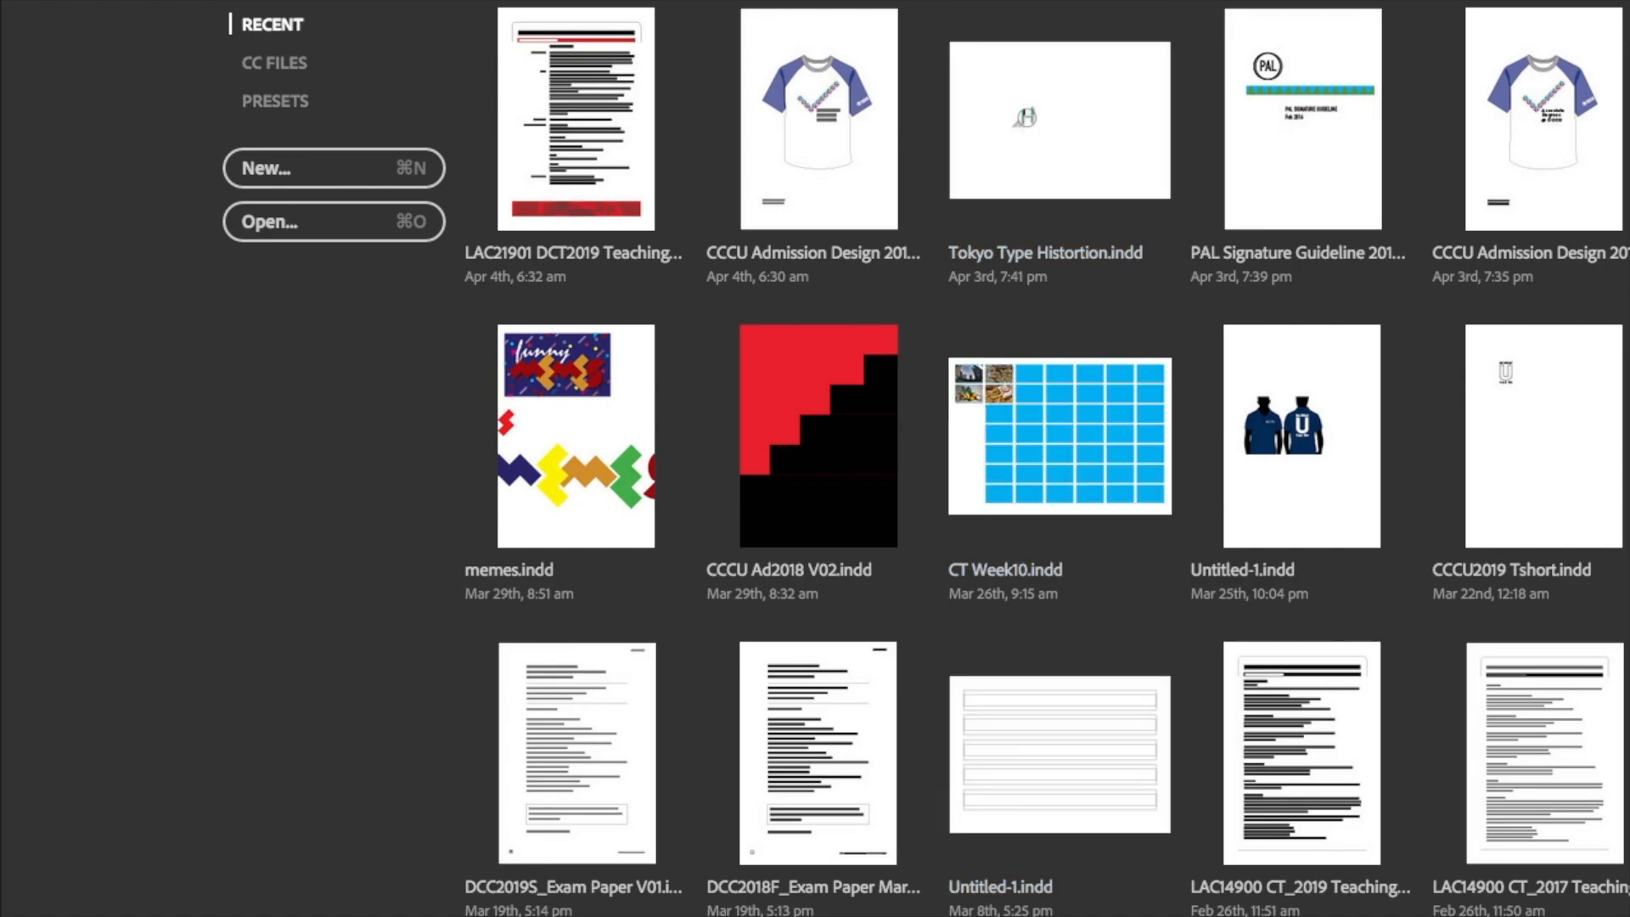
# Switch to InDesign and start a new document with a page 250 mm wide and 300 mm high.
pyautogui.click(282, 167)
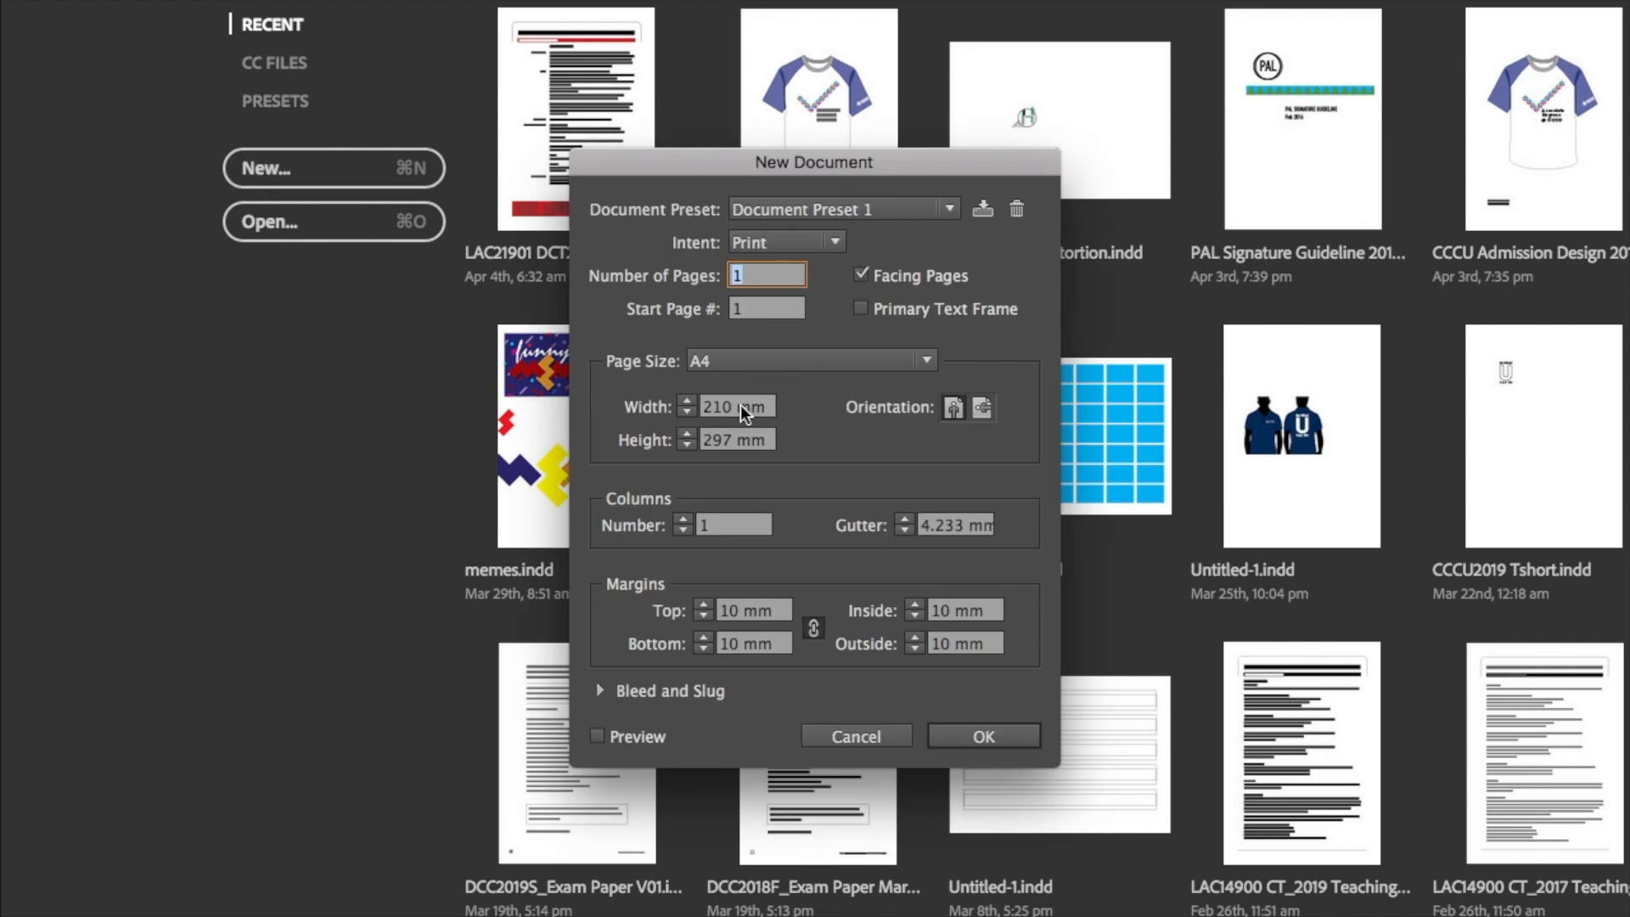
pyautogui.moveTo(766, 416); pyautogui.dragTo(680, 416)
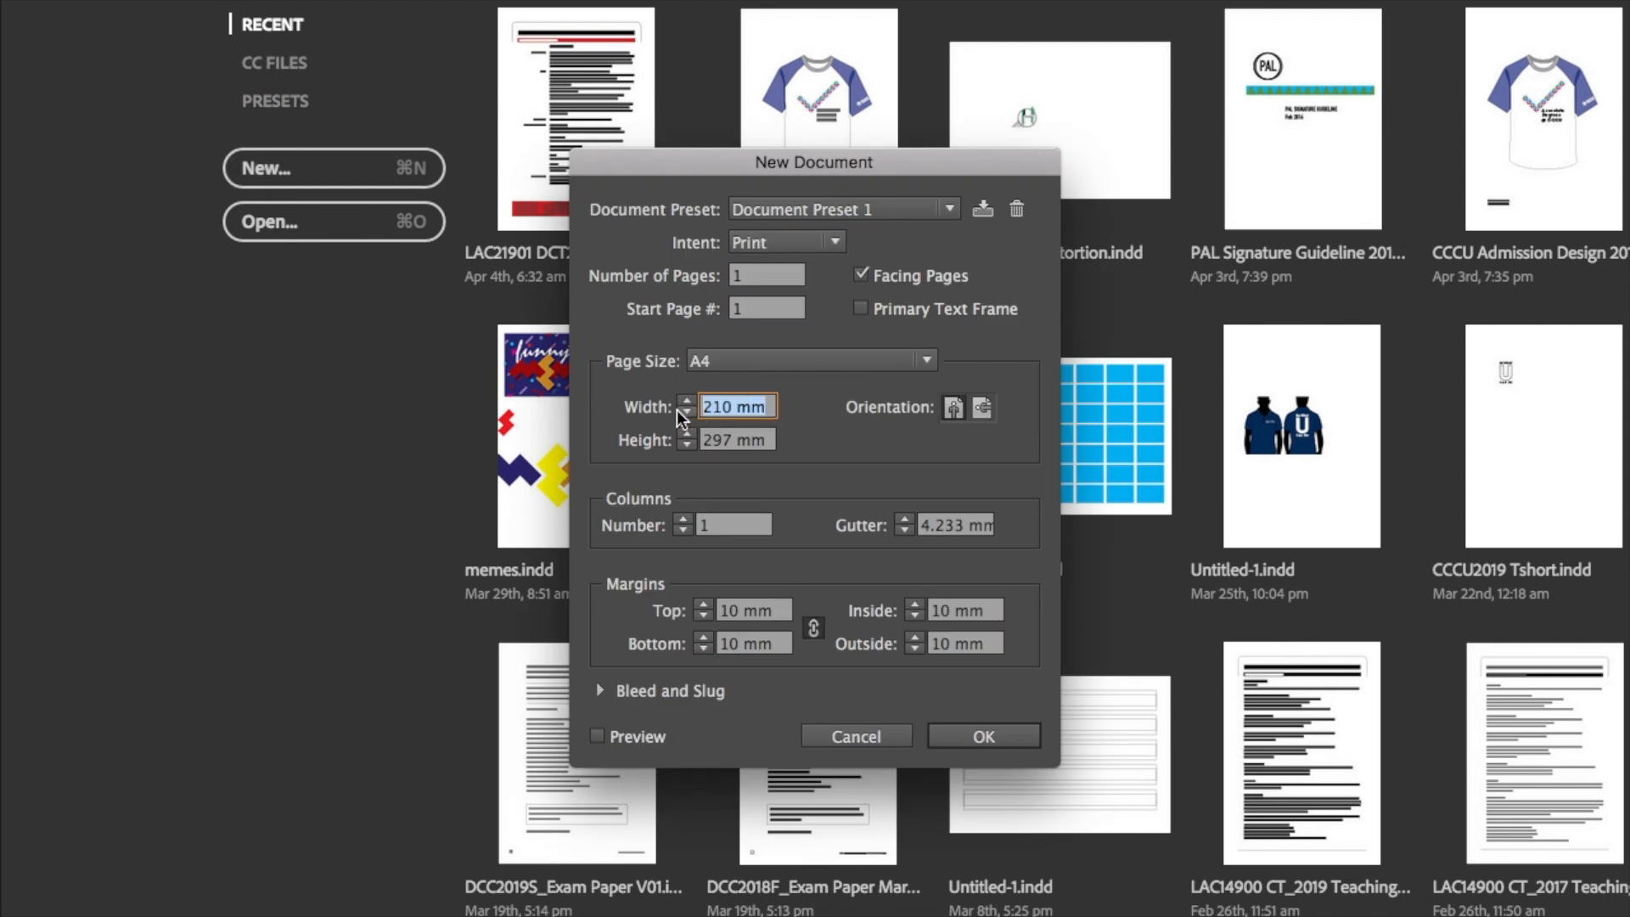
pyautogui.write('250')
pyautogui.press('Tab')
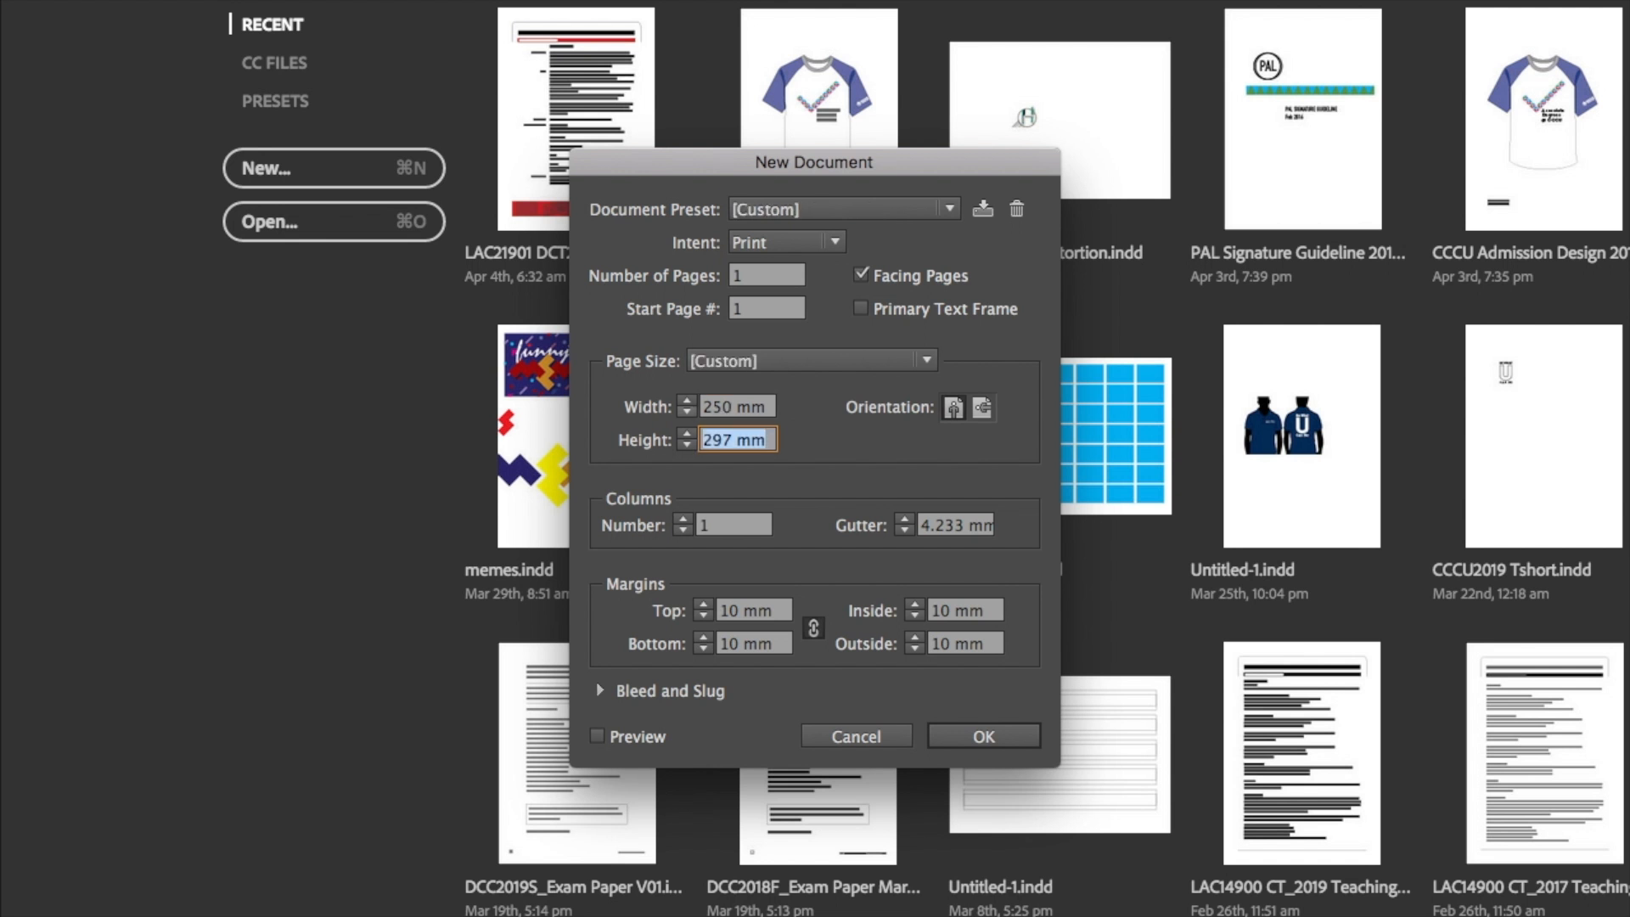
pyautogui.write('300')
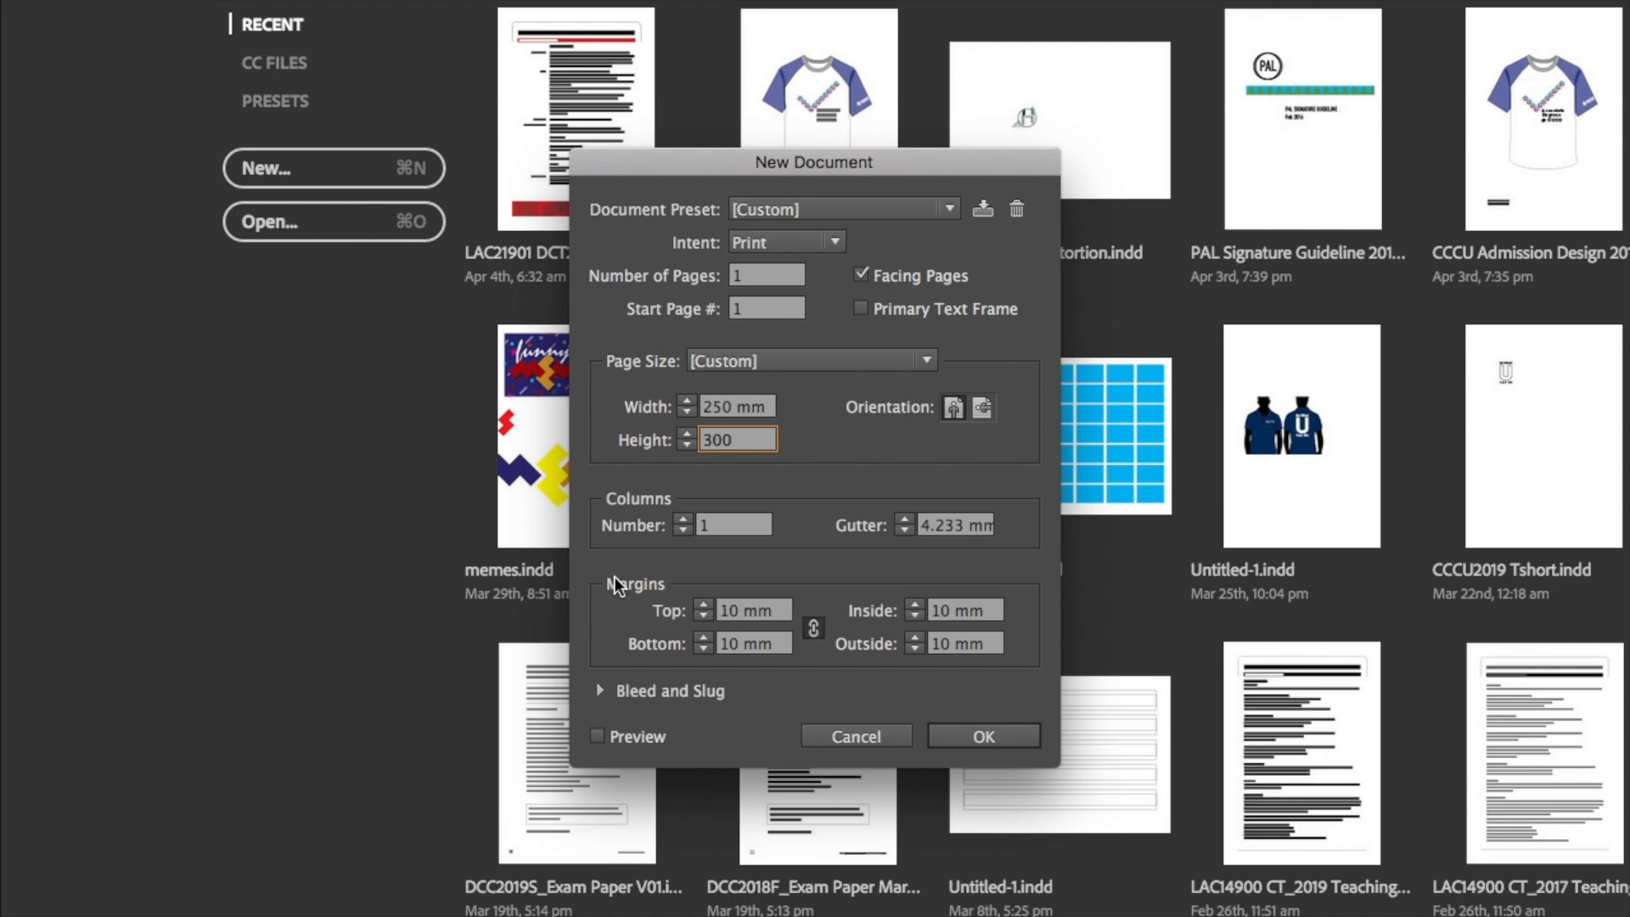
# Set all margins to 0 mm, keep facing pages enabled, and create the document.
pyautogui.moveTo(781, 618); pyautogui.dragTo(718, 611)
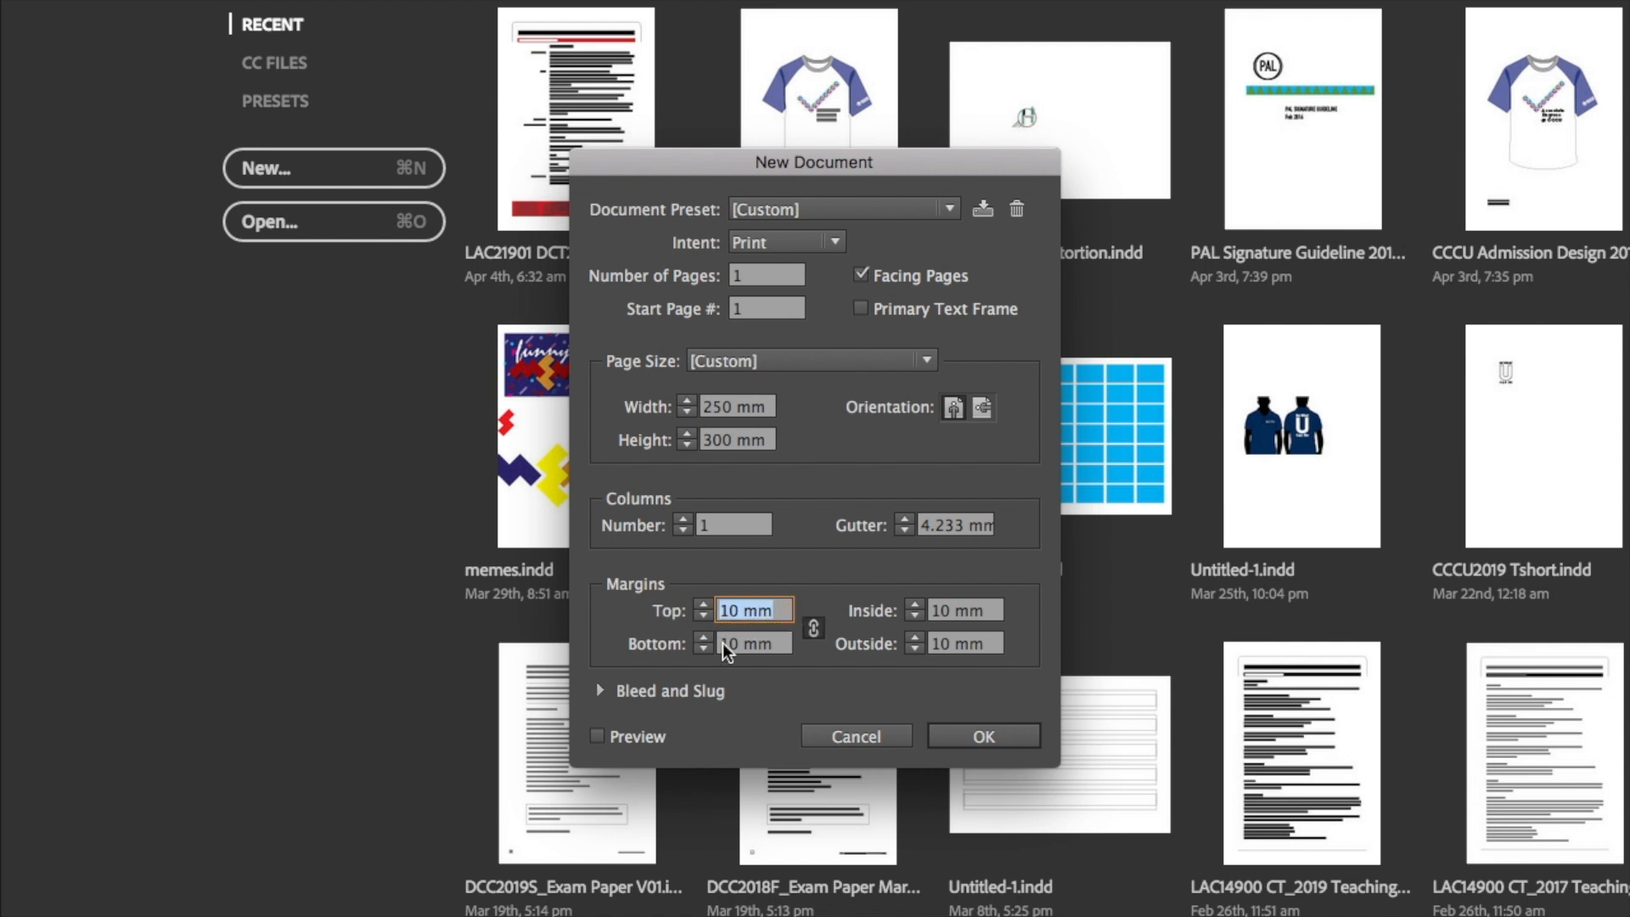
pyautogui.write('0')
pyautogui.press('Tab')
pyautogui.write('0')
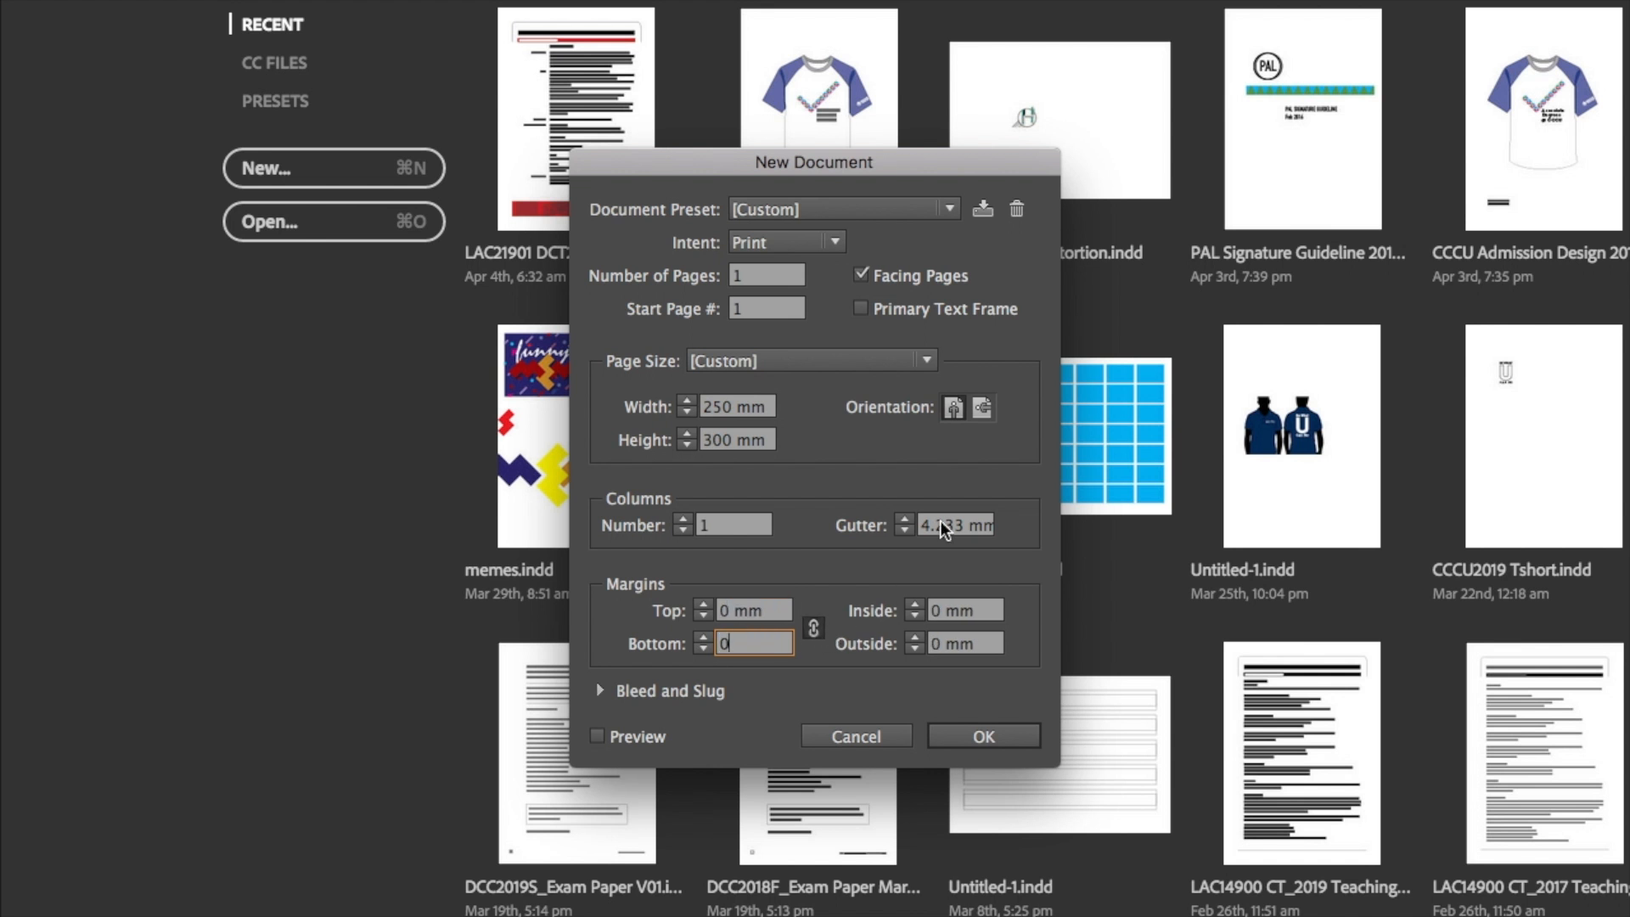
pyautogui.click(955, 411)
pyautogui.click(861, 276)
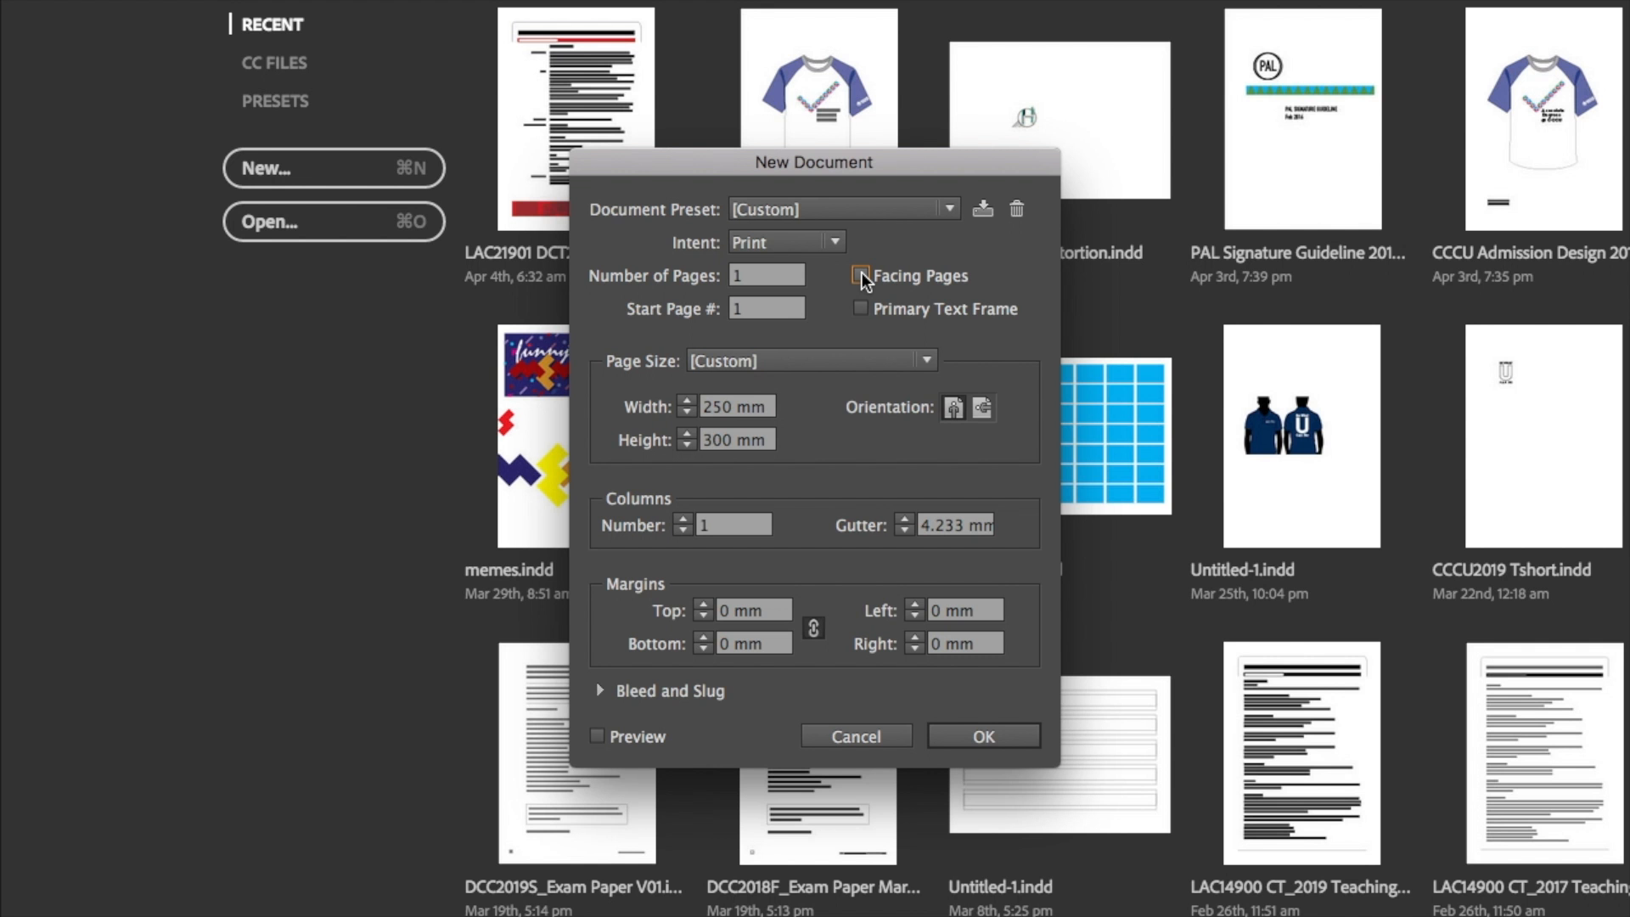
pyautogui.click(862, 276)
pyautogui.click(995, 740)
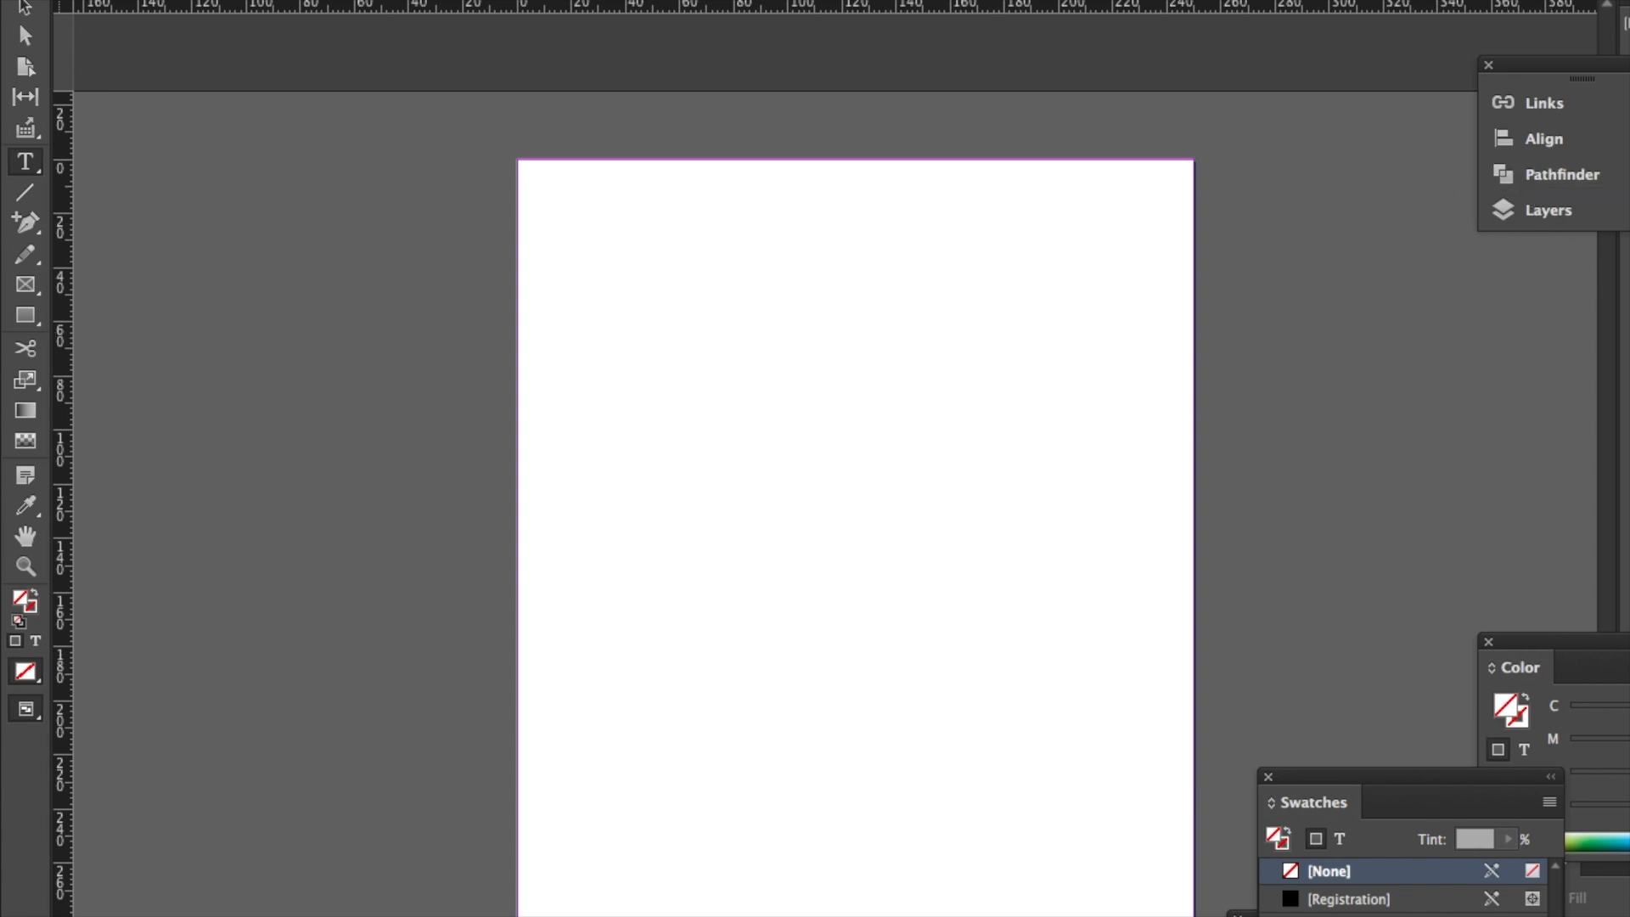
# Move the Swatches panel and the panel group with Links, Align, Pathfinder and Layers closer to the page.
pyautogui.click(675, 0)
pyautogui.click(744, 273)
pyautogui.moveTo(1389, 788); pyautogui.dragTo(410, 782)
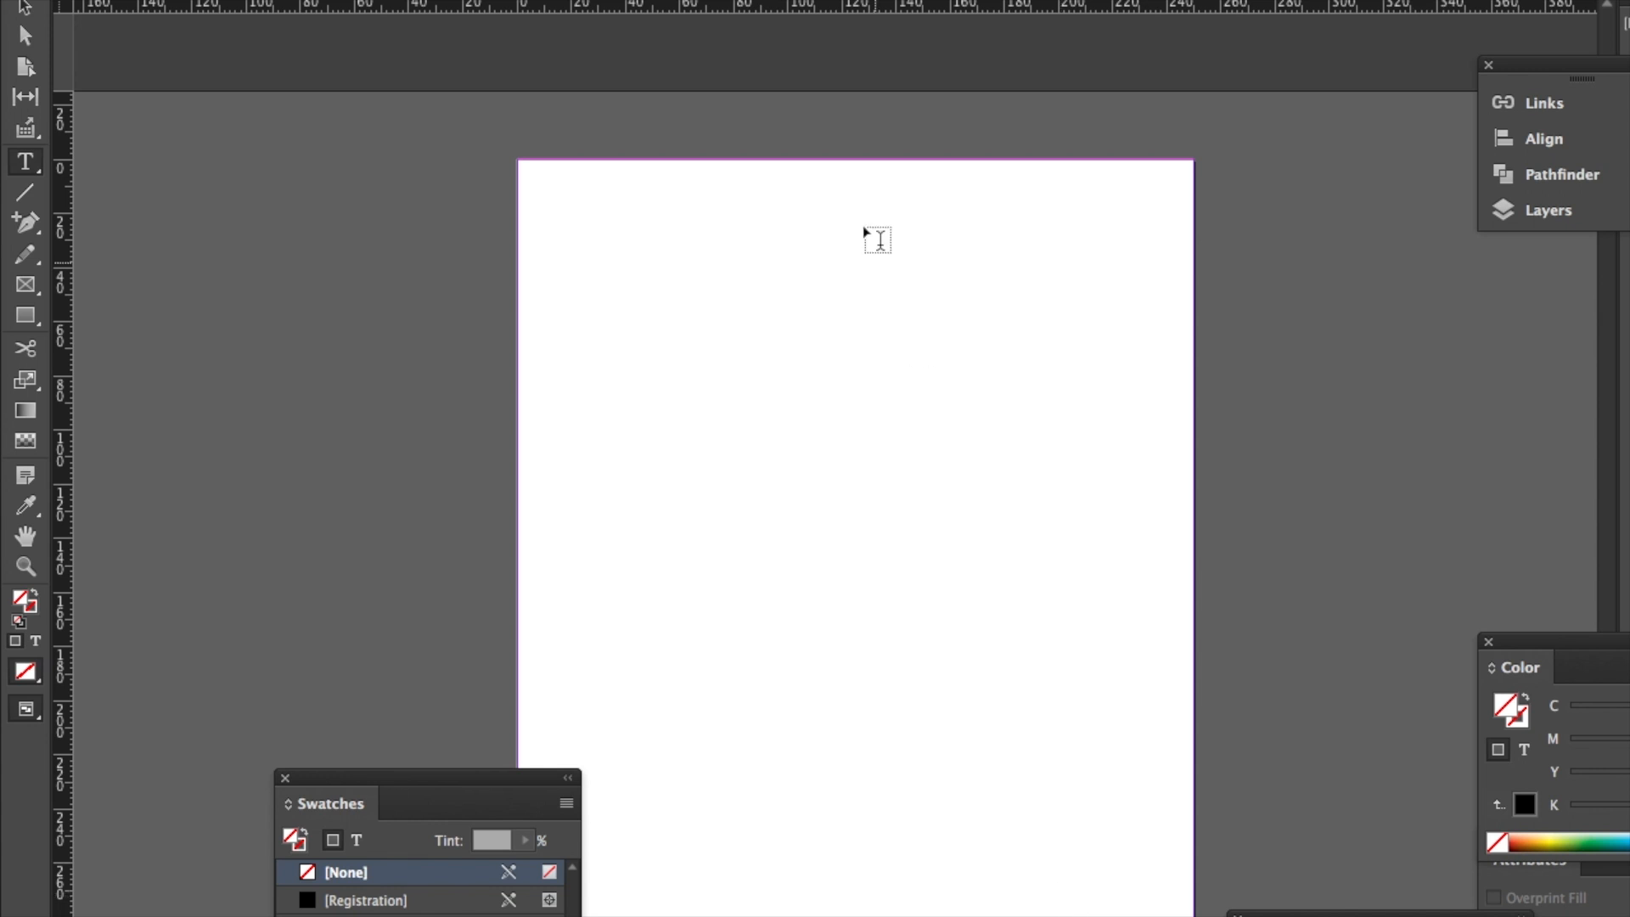
pyautogui.click(697, 1)
pyautogui.click(751, 254)
pyautogui.moveTo(1559, 75); pyautogui.dragTo(1290, 151)
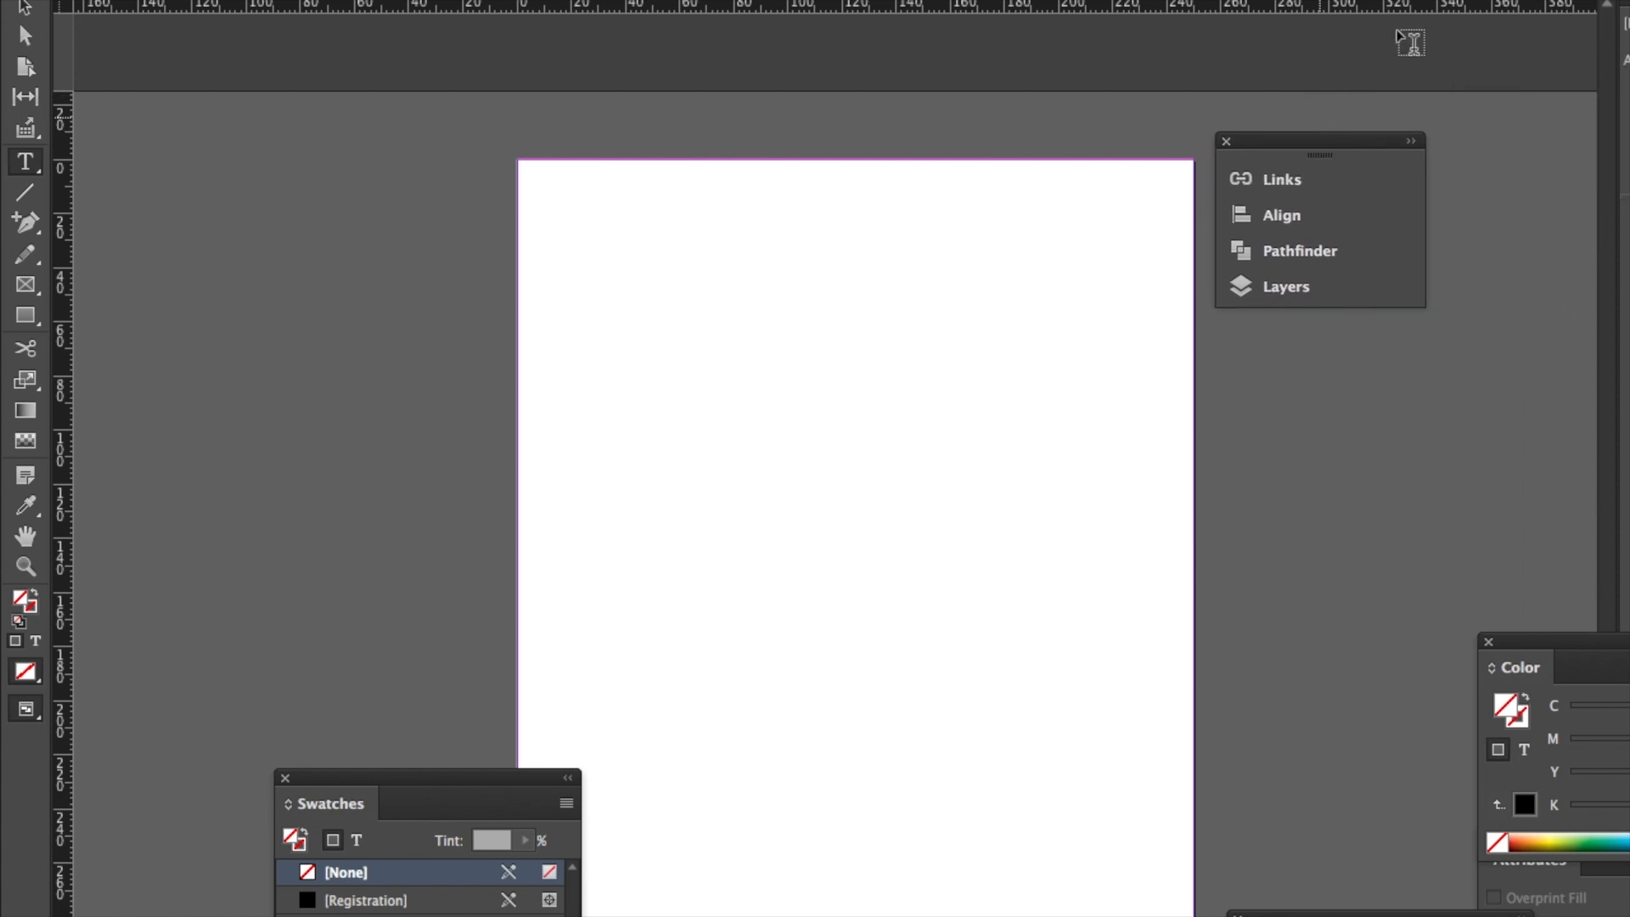
pyautogui.moveTo(1475, 1)
pyautogui.mouseDown()
pyautogui.moveTo(1270, 114)
pyautogui.moveTo(1464, 1)
pyautogui.mouseUp()
# Switch to the Digital Publishing workspace and show the Pages panel.
pyautogui.click(678, 0)
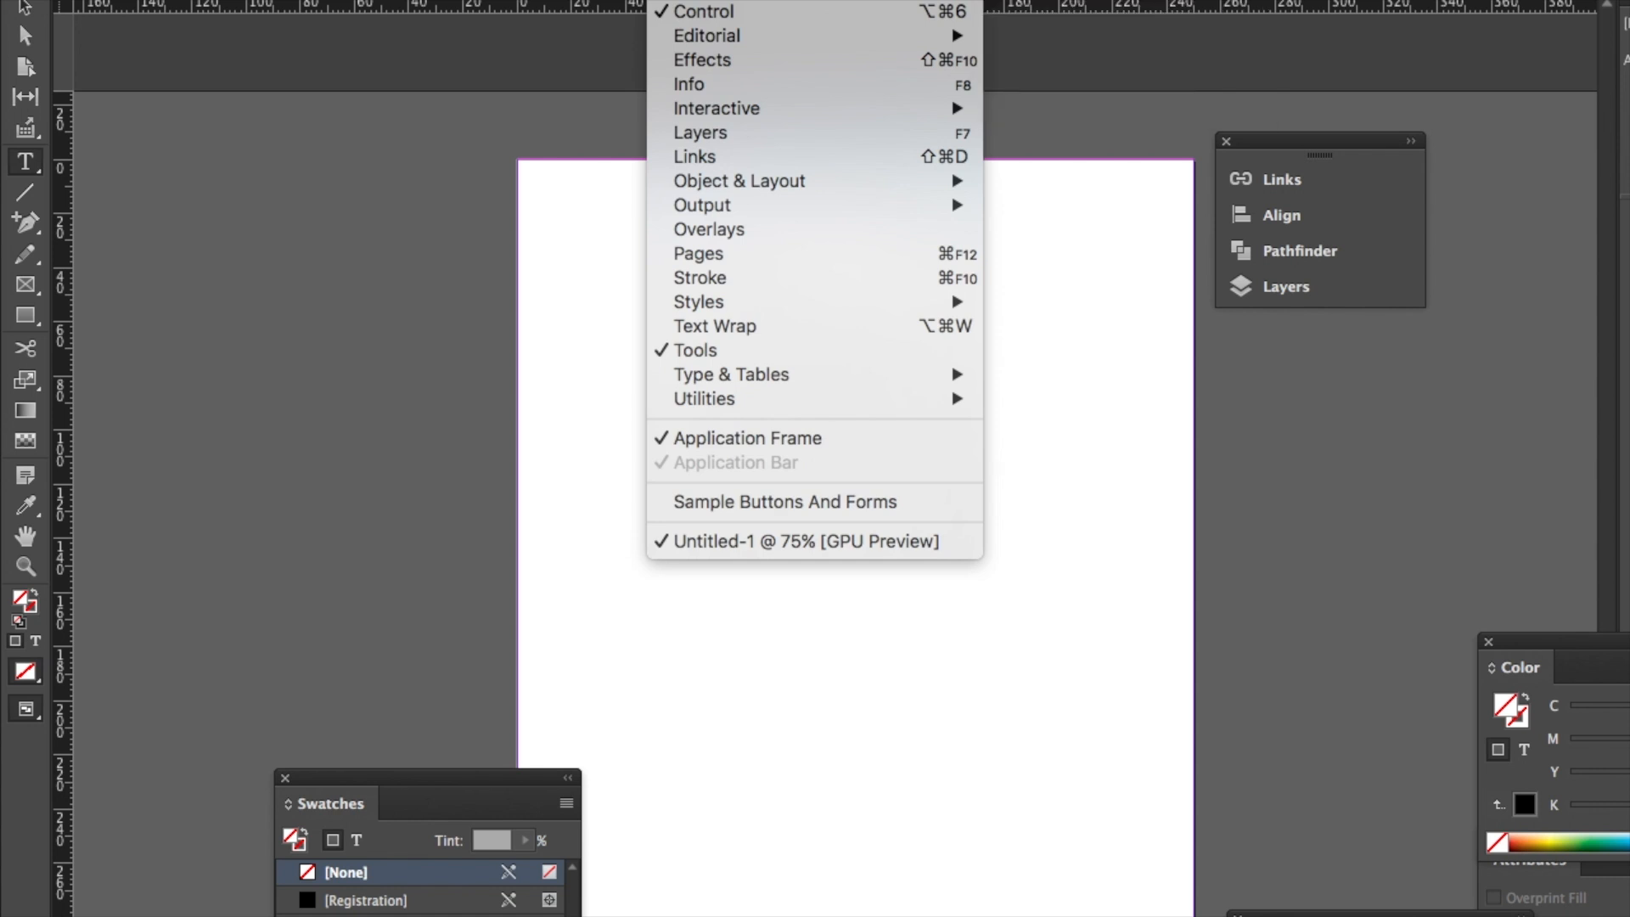
pyautogui.moveTo(713, 0)
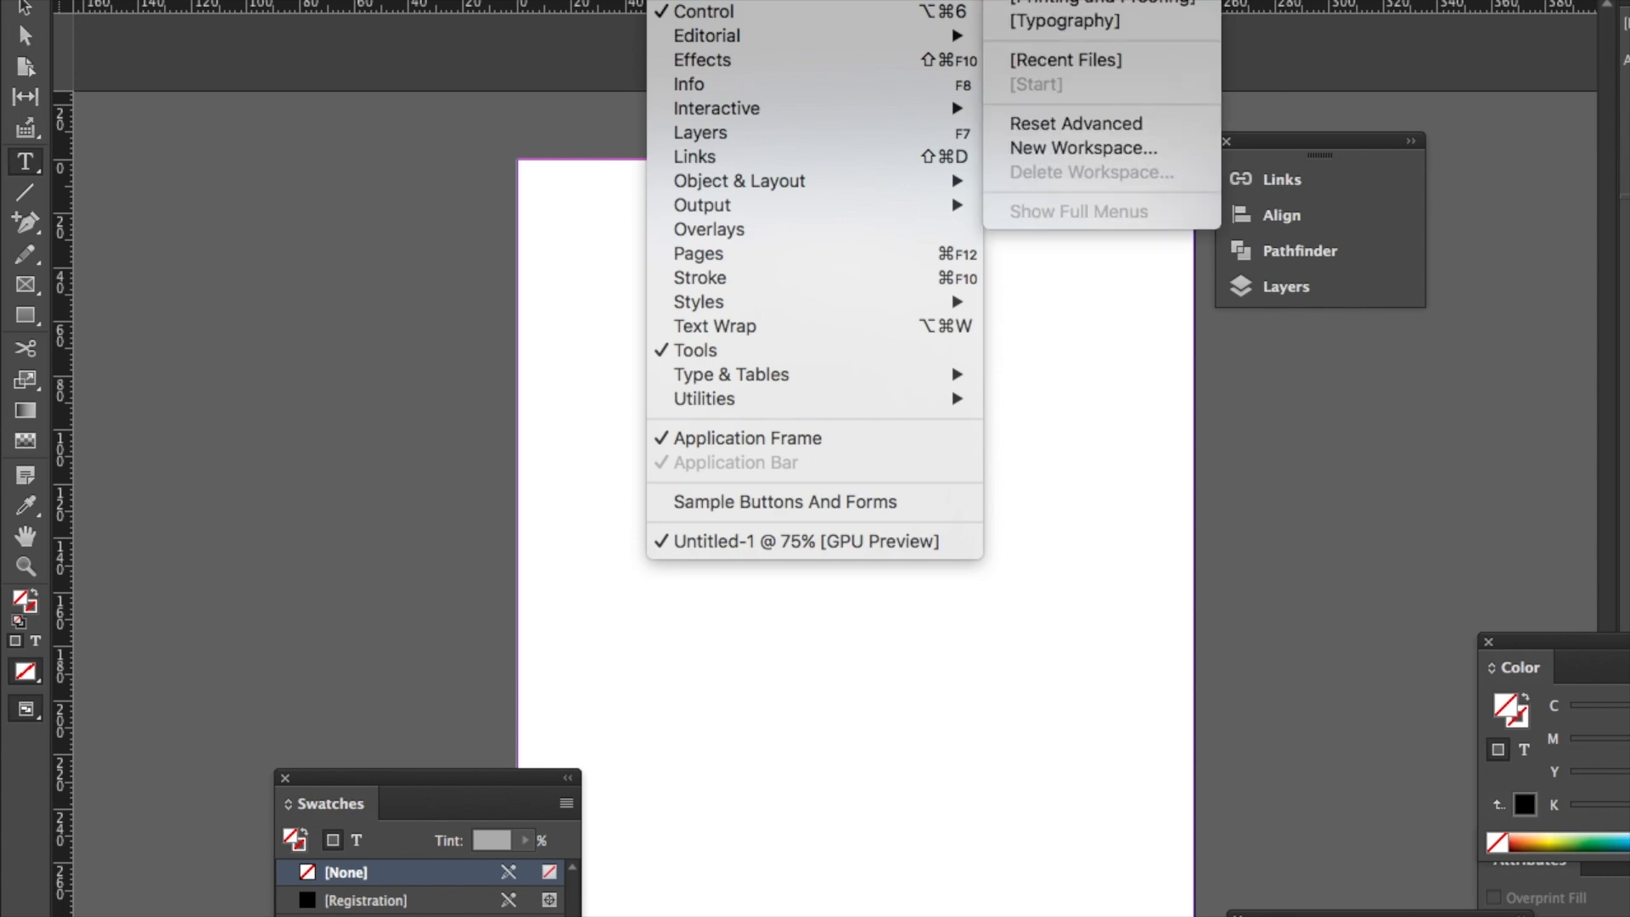
pyautogui.click(1066, 0)
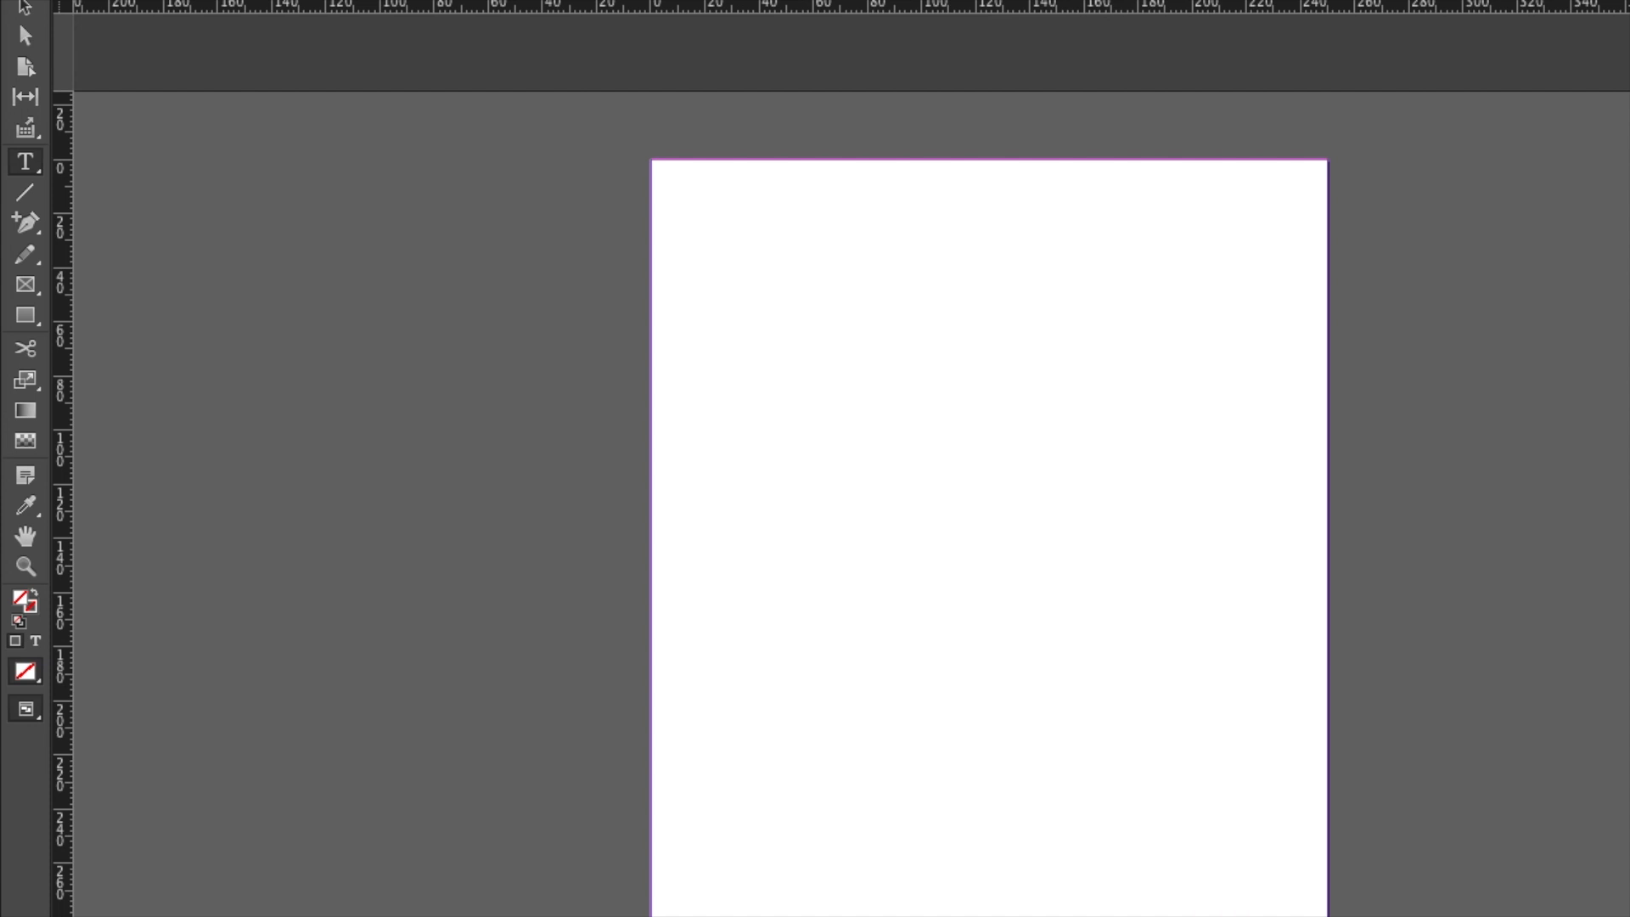
pyautogui.click(598, 0)
pyautogui.moveTo(679, 0)
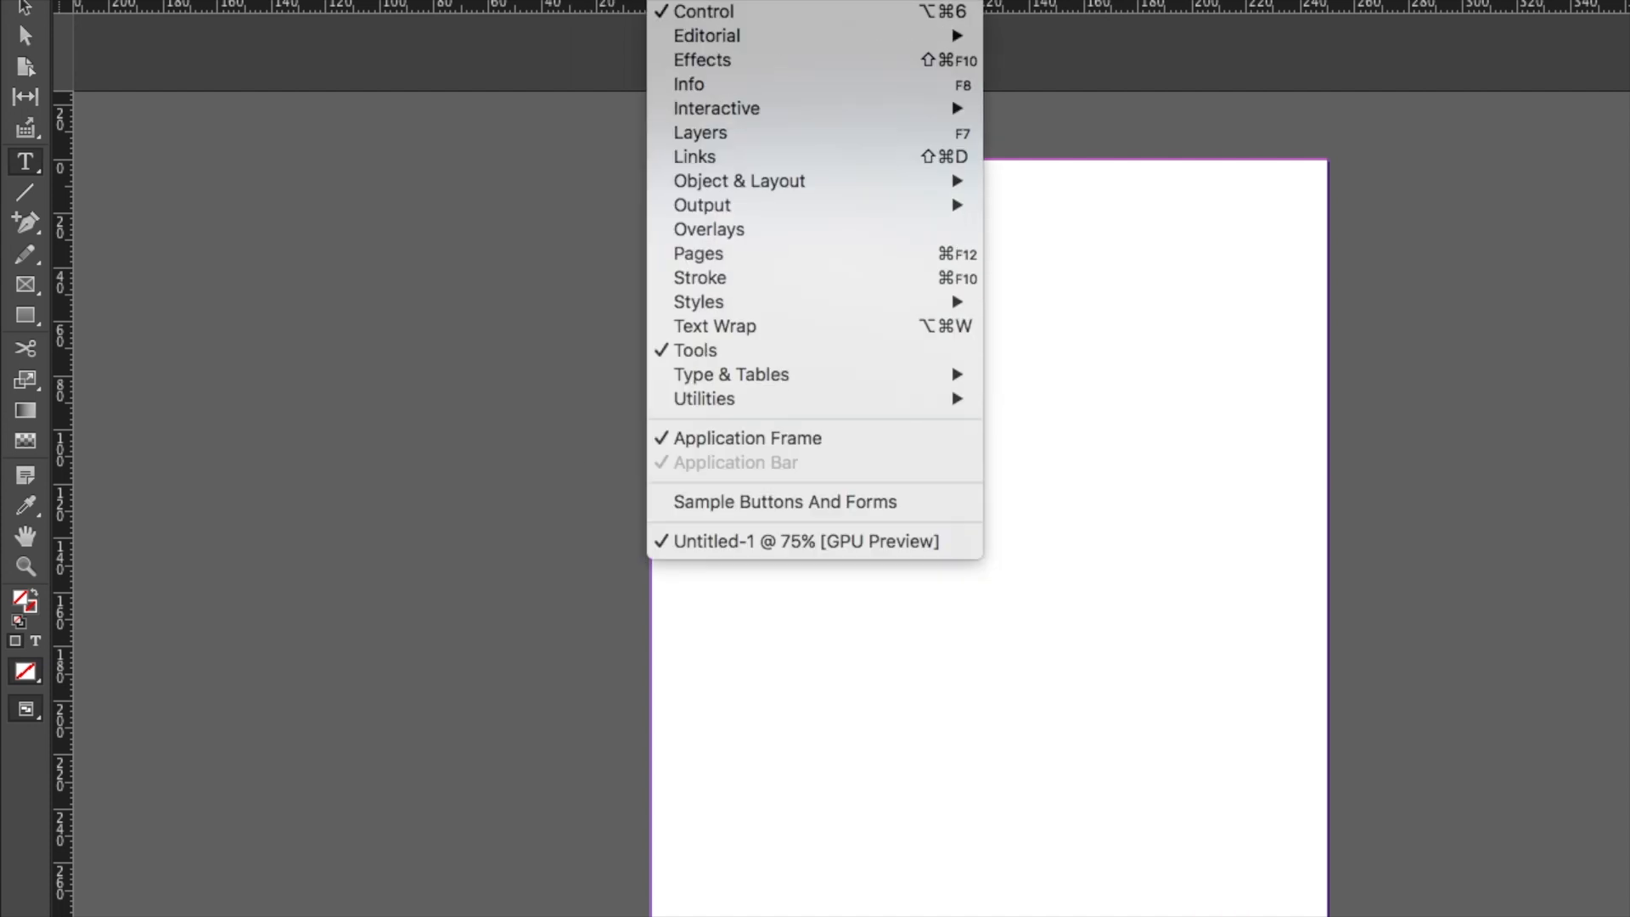
pyautogui.click(721, 257)
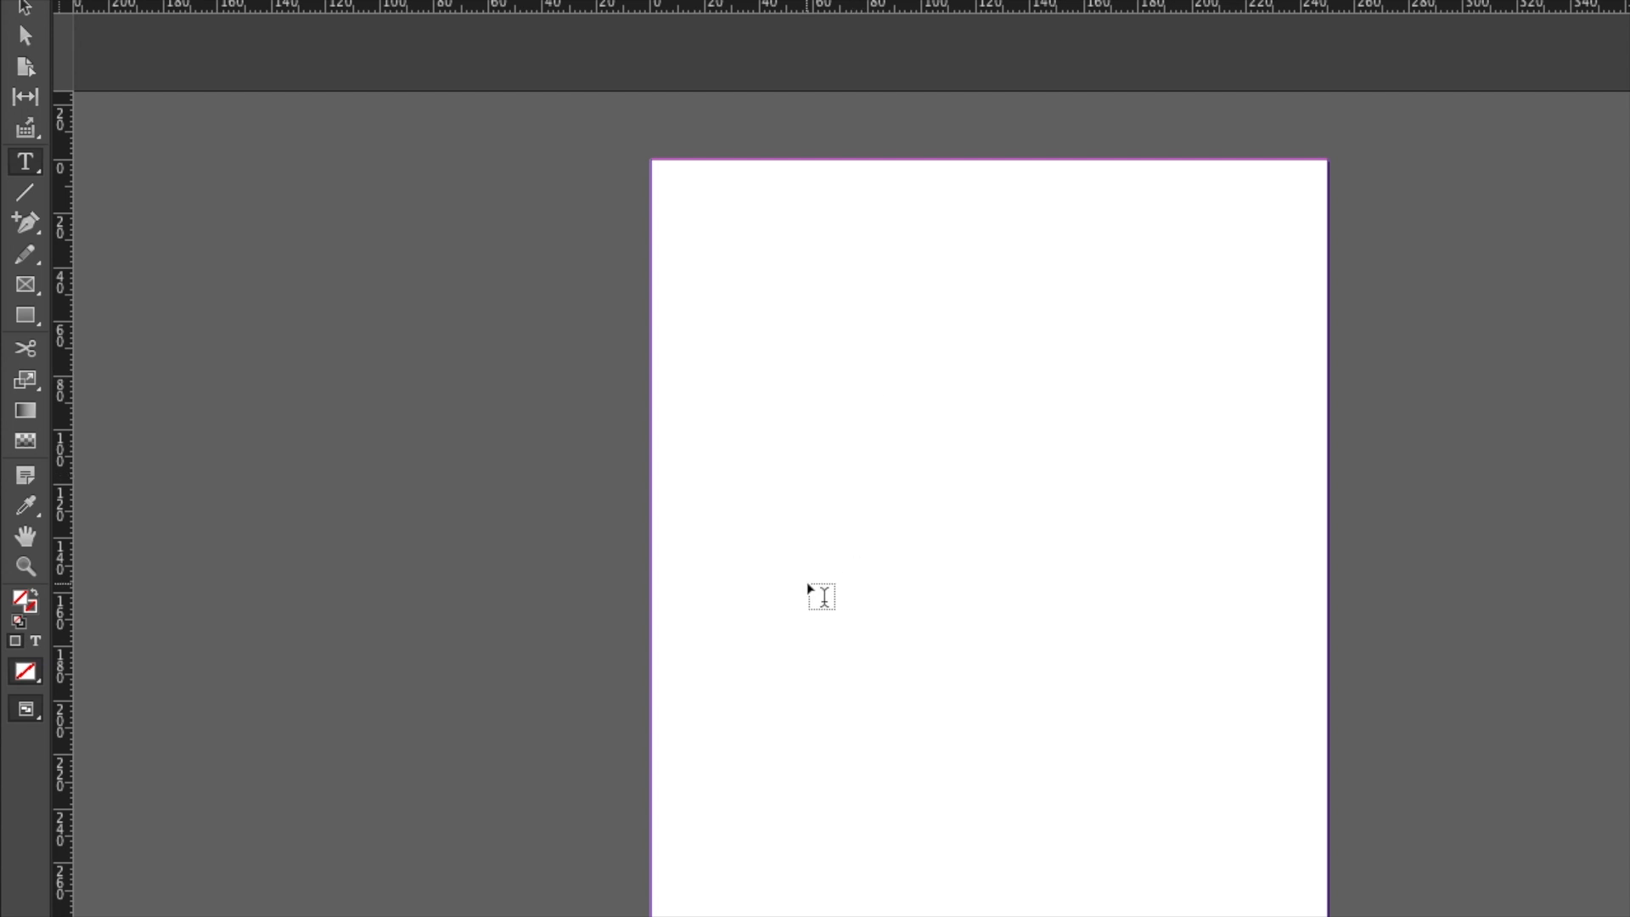
pyautogui.hotkey('ctrl', '-')
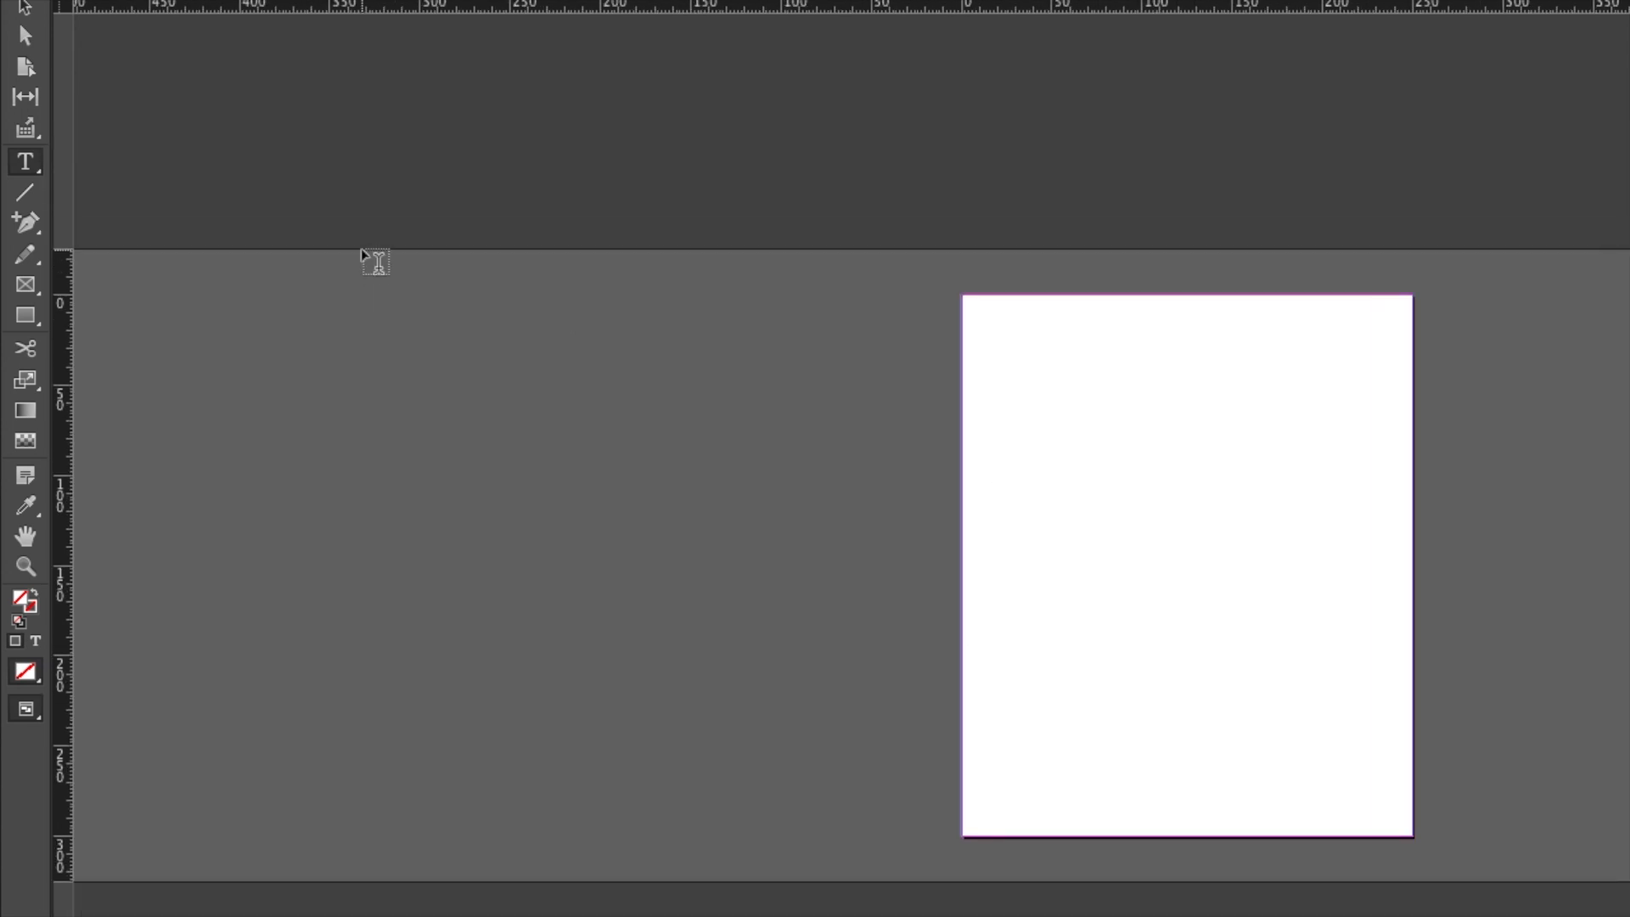
pyautogui.rightClick(360, 248)
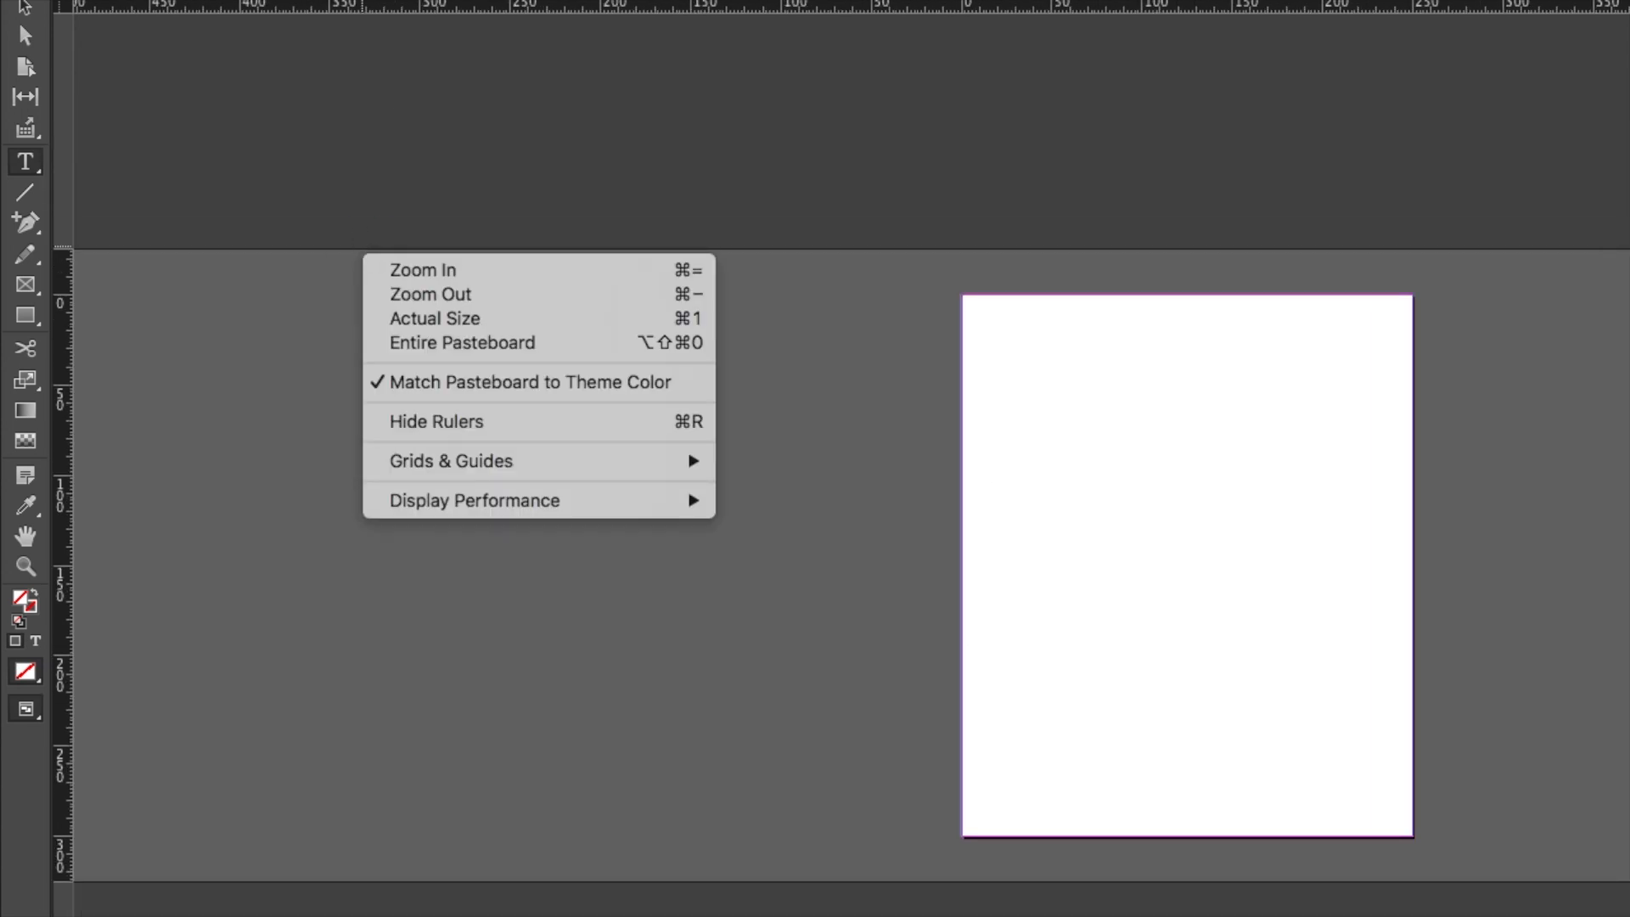
pyautogui.click(24, 9)
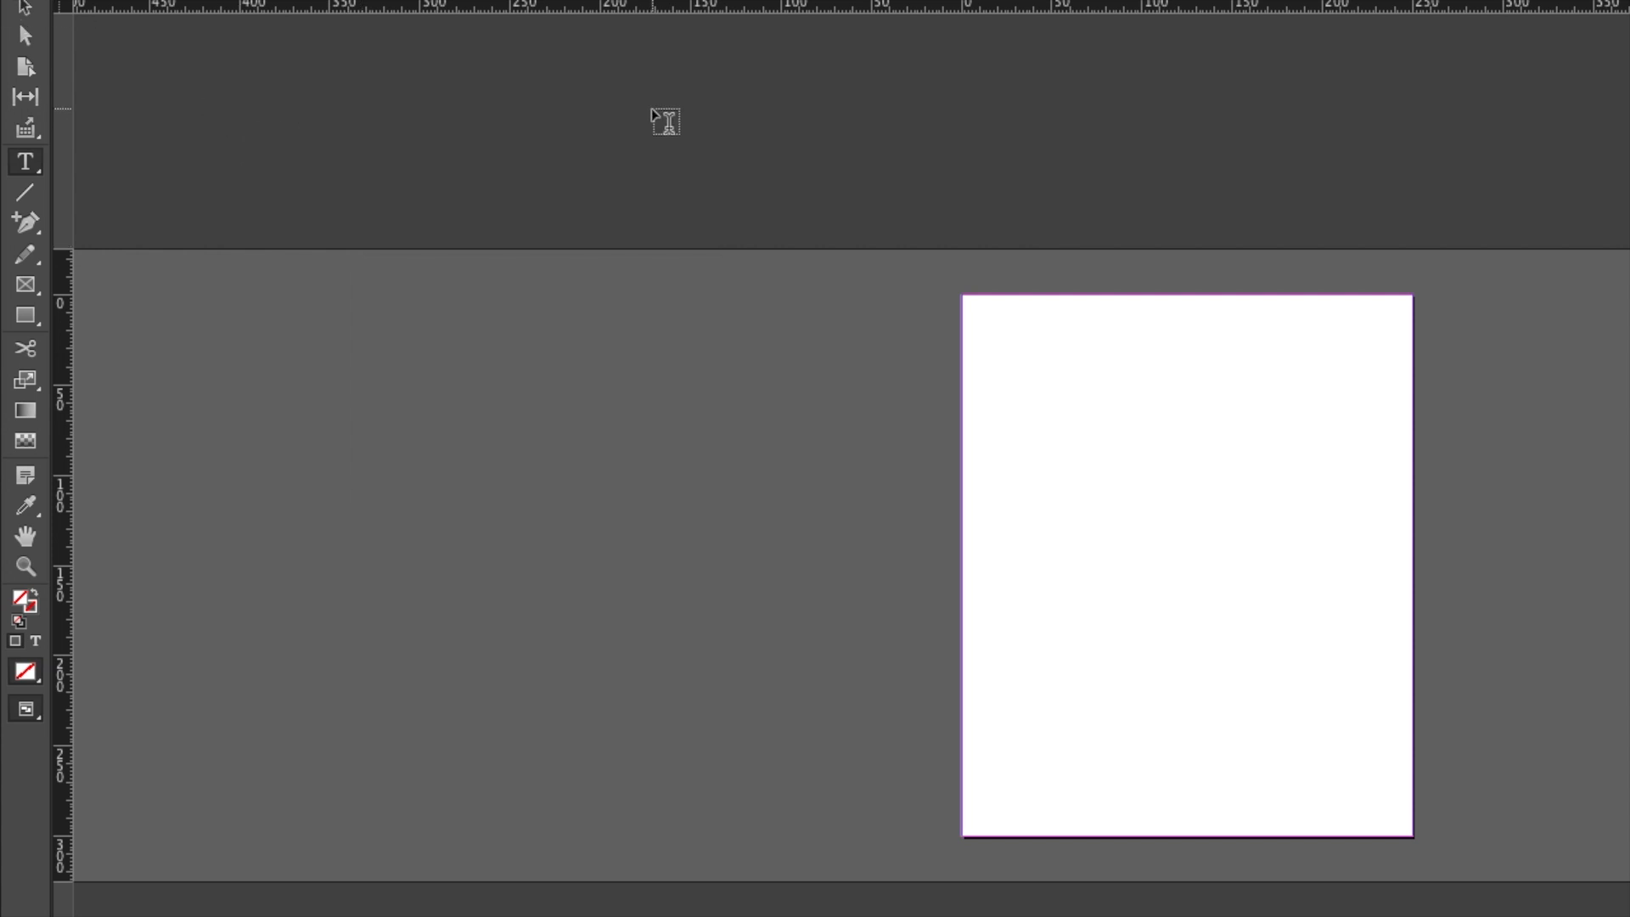
# Bring all windows to the front and switch to the Essentials workspace.
pyautogui.click(675, 0)
pyautogui.moveTo(704, 0)
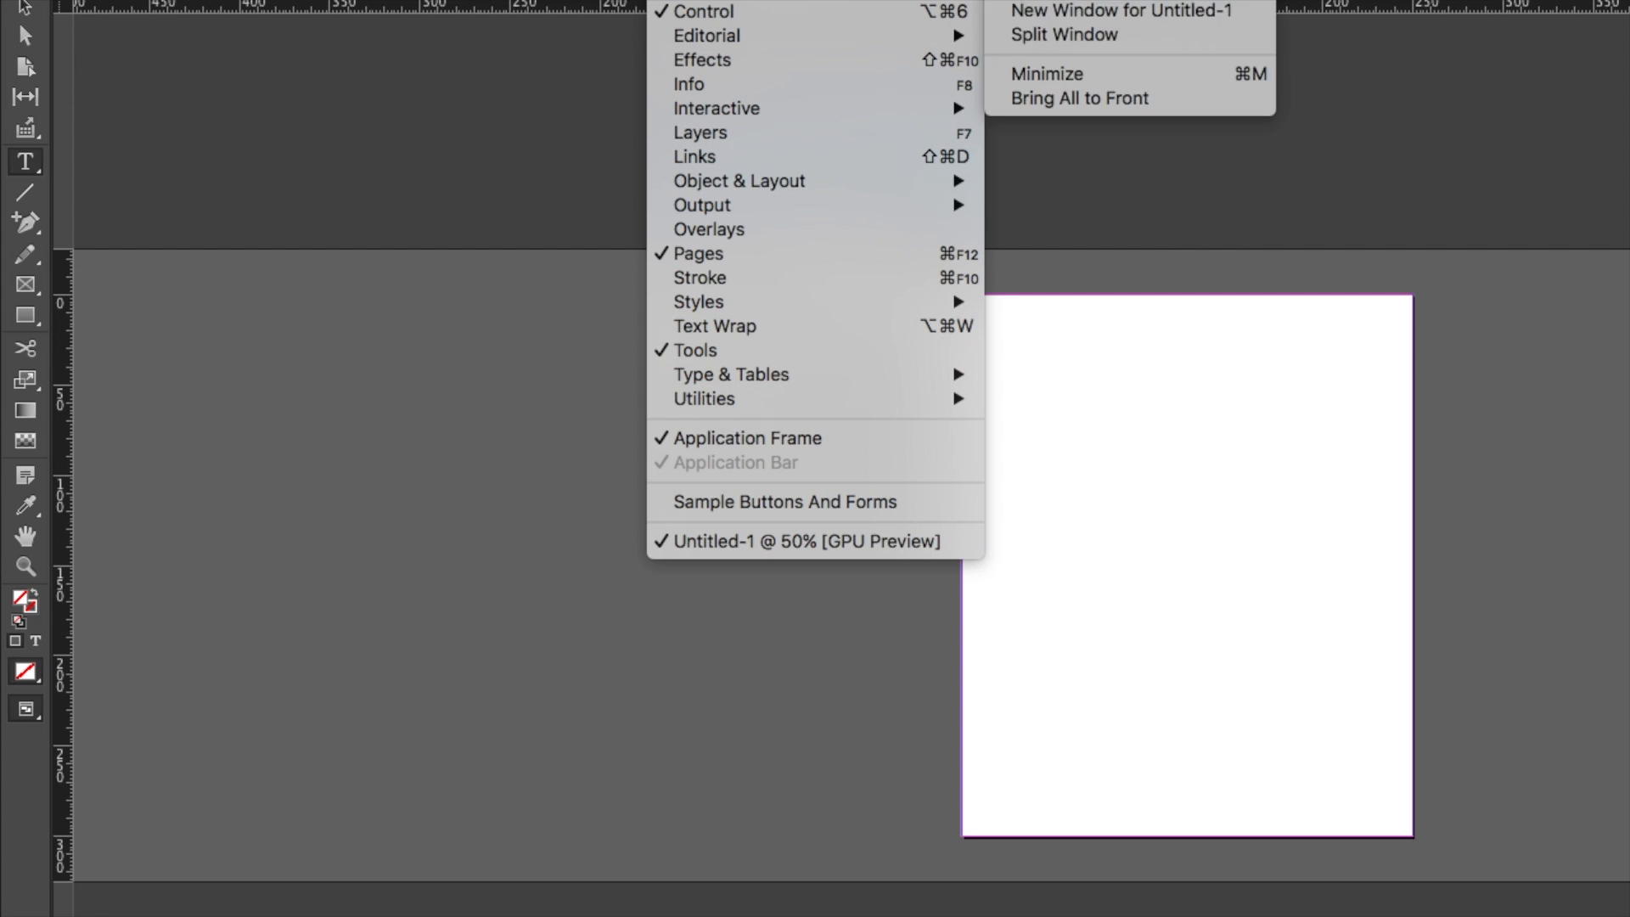
pyautogui.click(1105, 104)
pyautogui.click(675, 0)
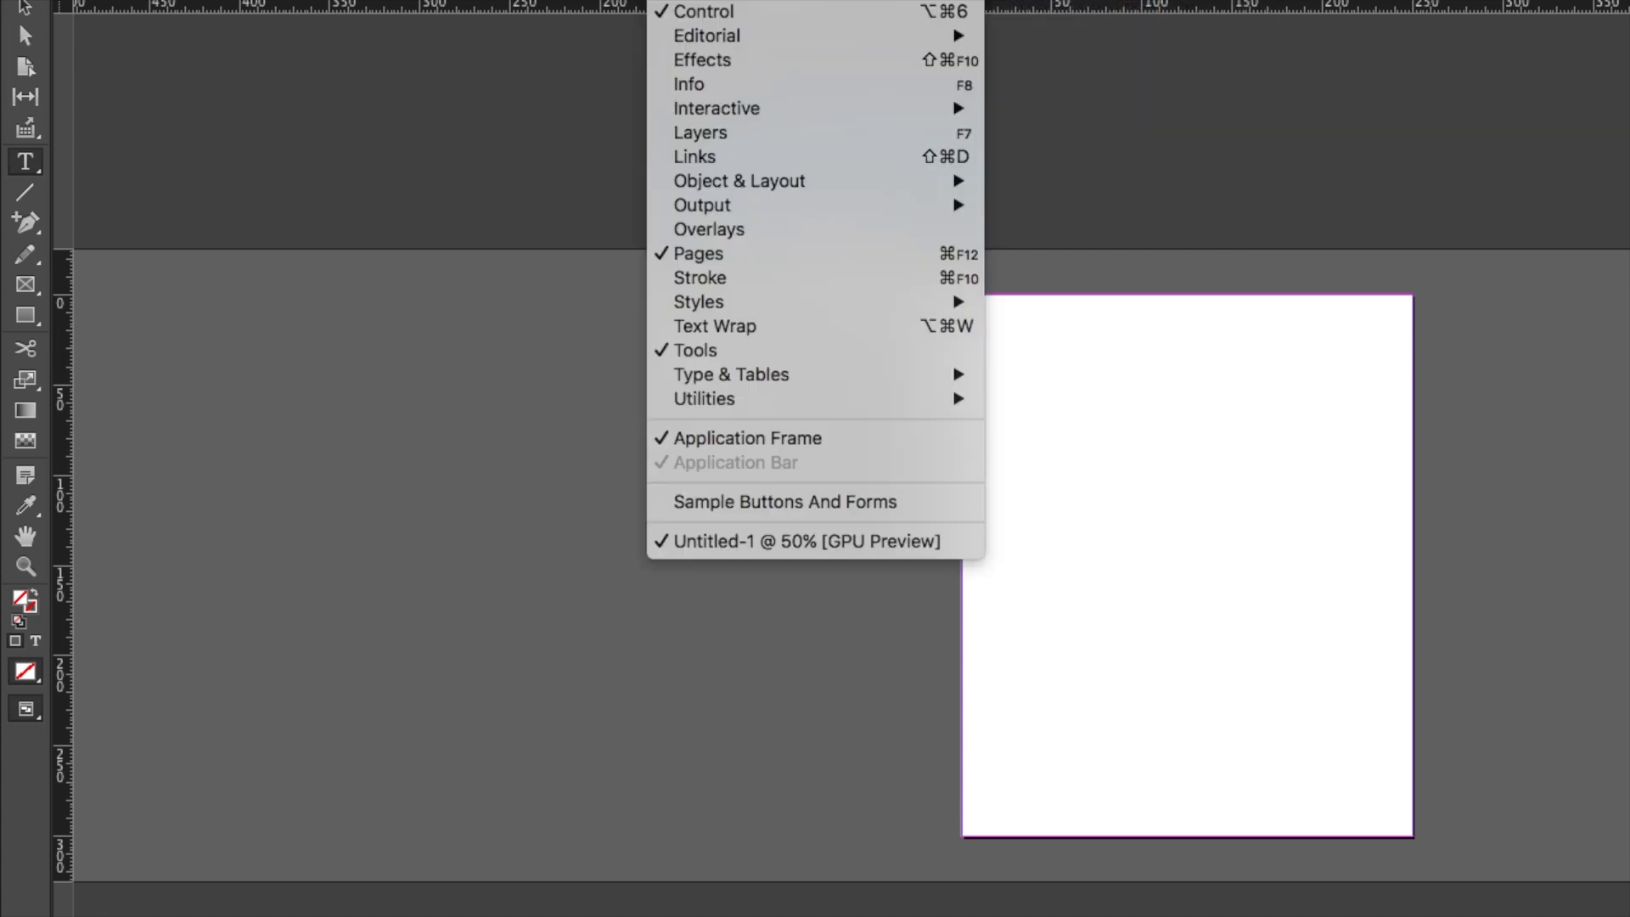
pyautogui.moveTo(717, 0)
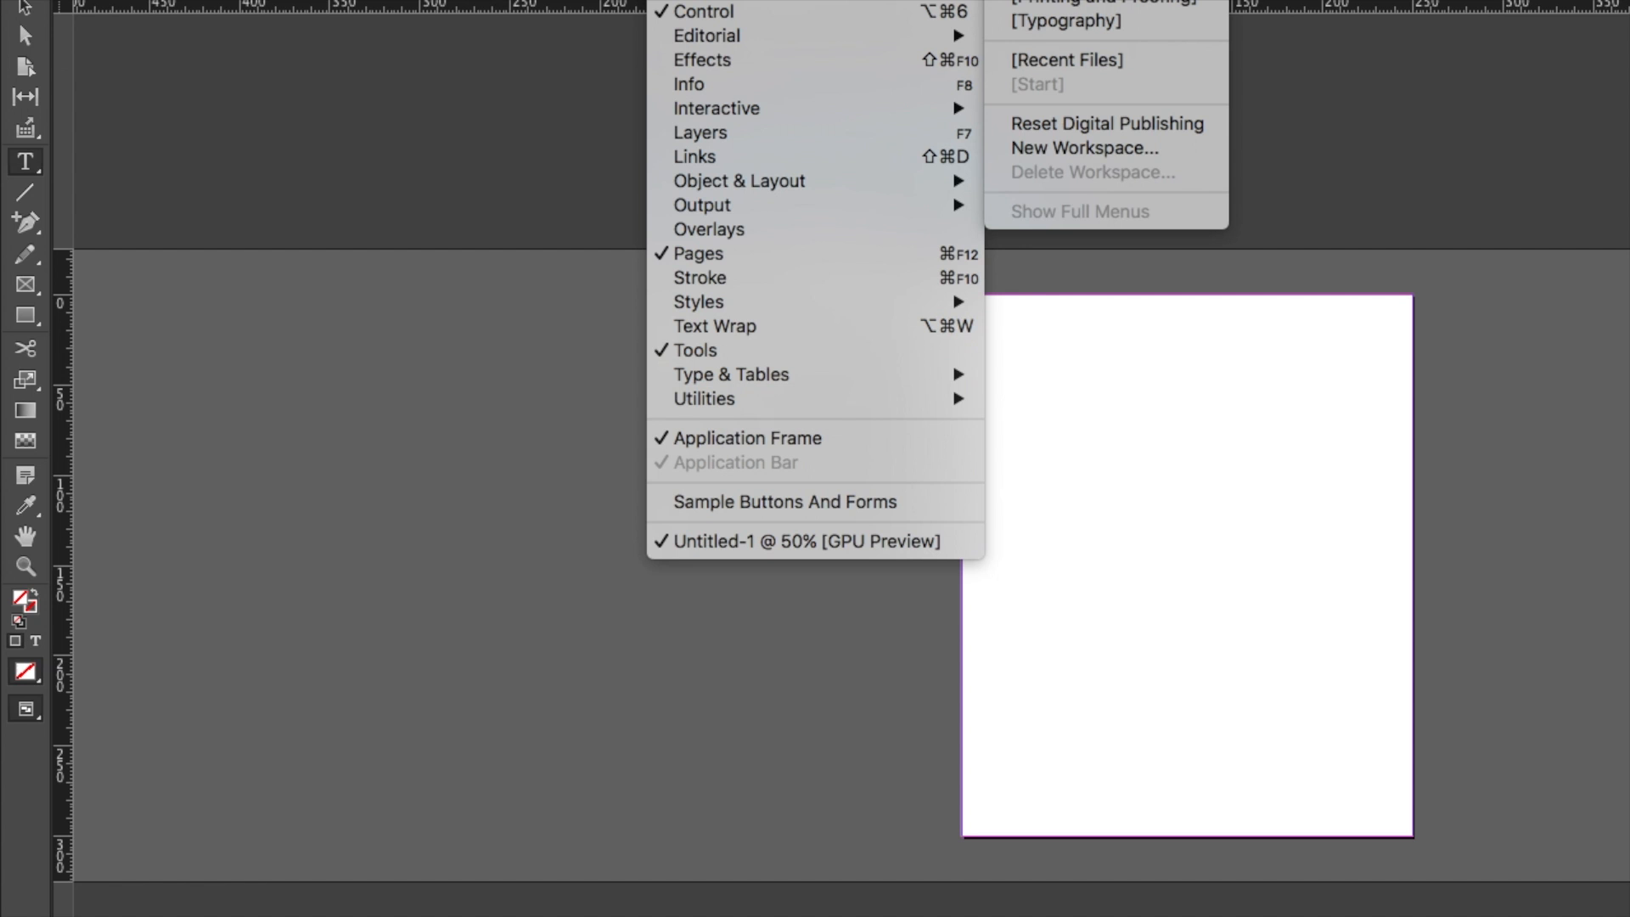
pyautogui.click(1065, 0)
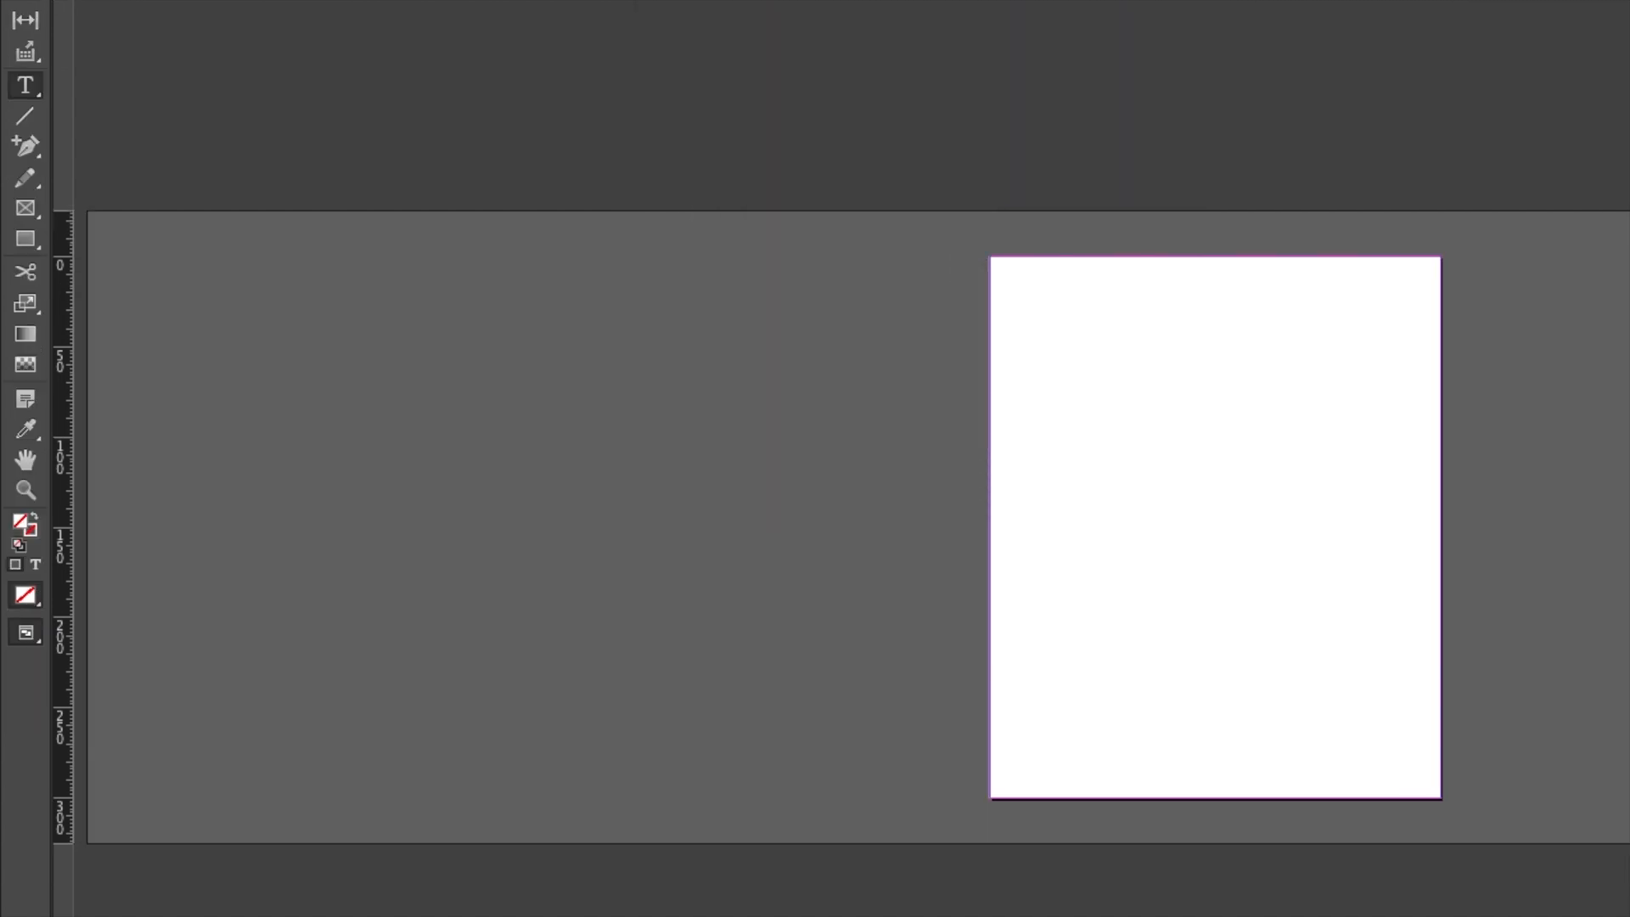
# Switch to the Printing and Proofing workspace and reposition the Align, Separations Preview and Tools panels around the page.
pyautogui.click(675, 0)
pyautogui.moveTo(717, 0)
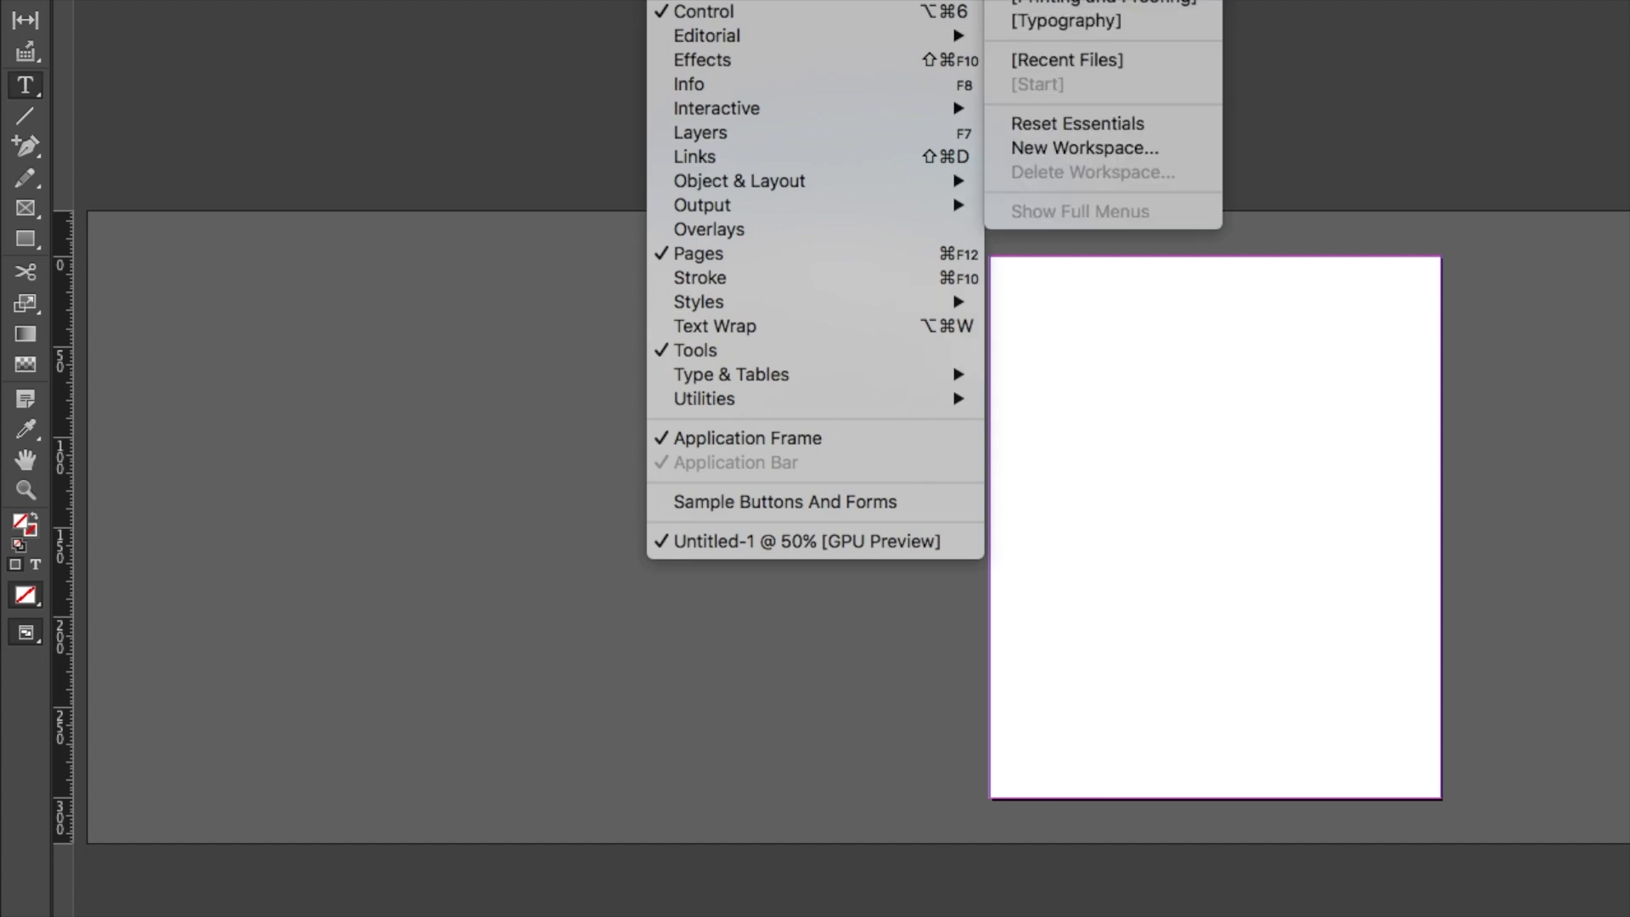
pyautogui.click(1091, 5)
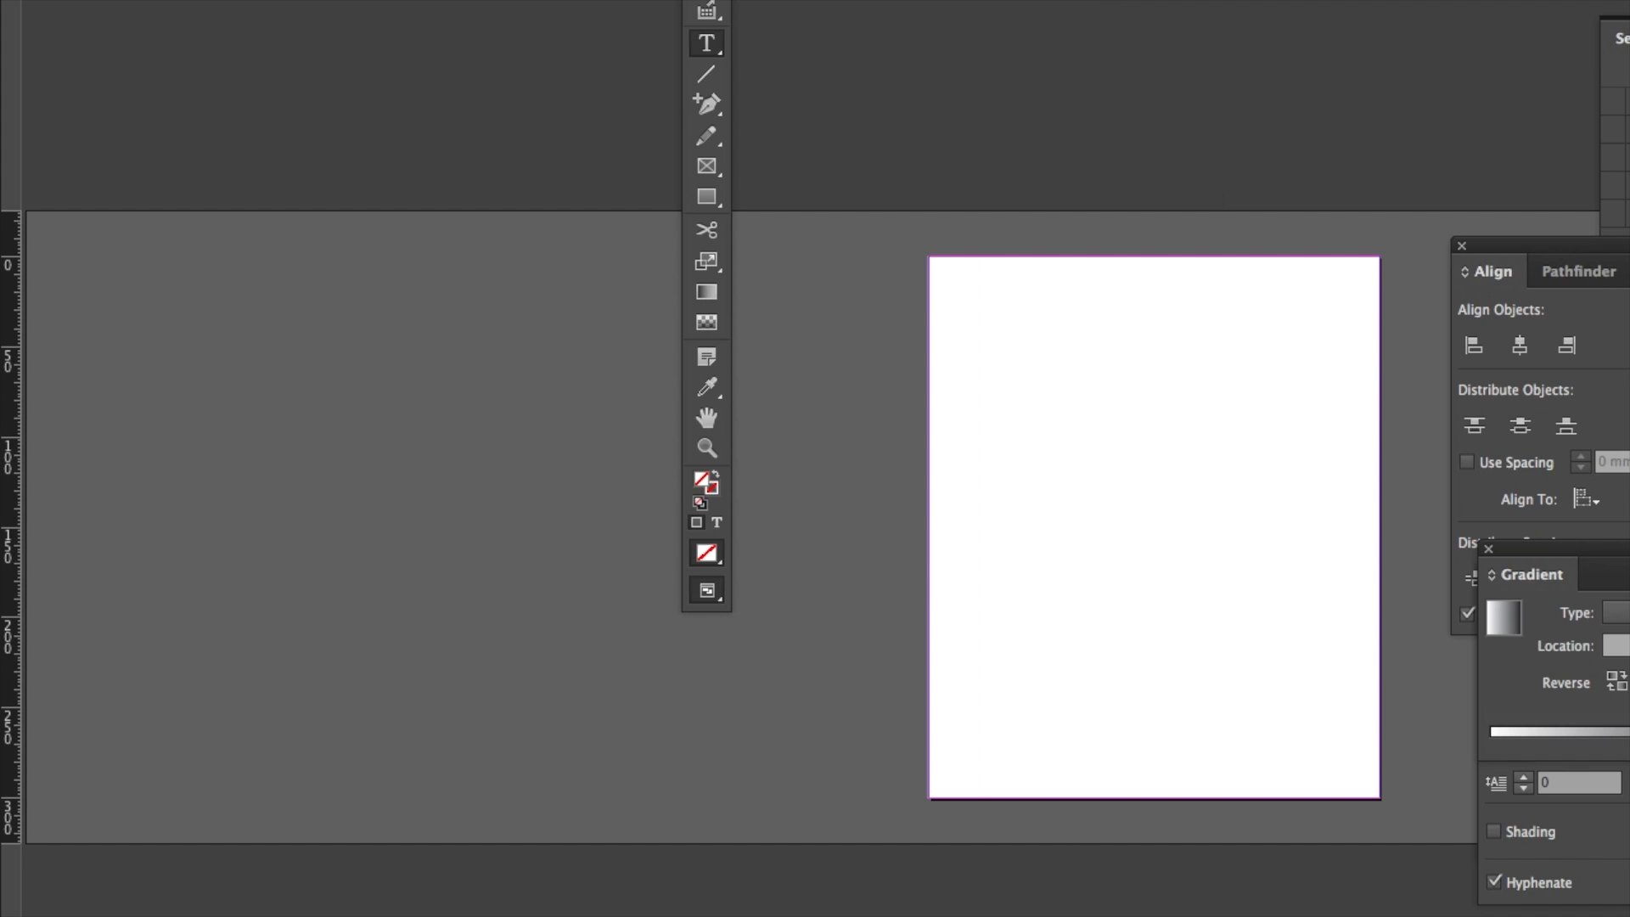
pyautogui.moveTo(1521, 255); pyautogui.dragTo(1088, 692)
pyautogui.moveTo(1619, 38); pyautogui.dragTo(1160, 519)
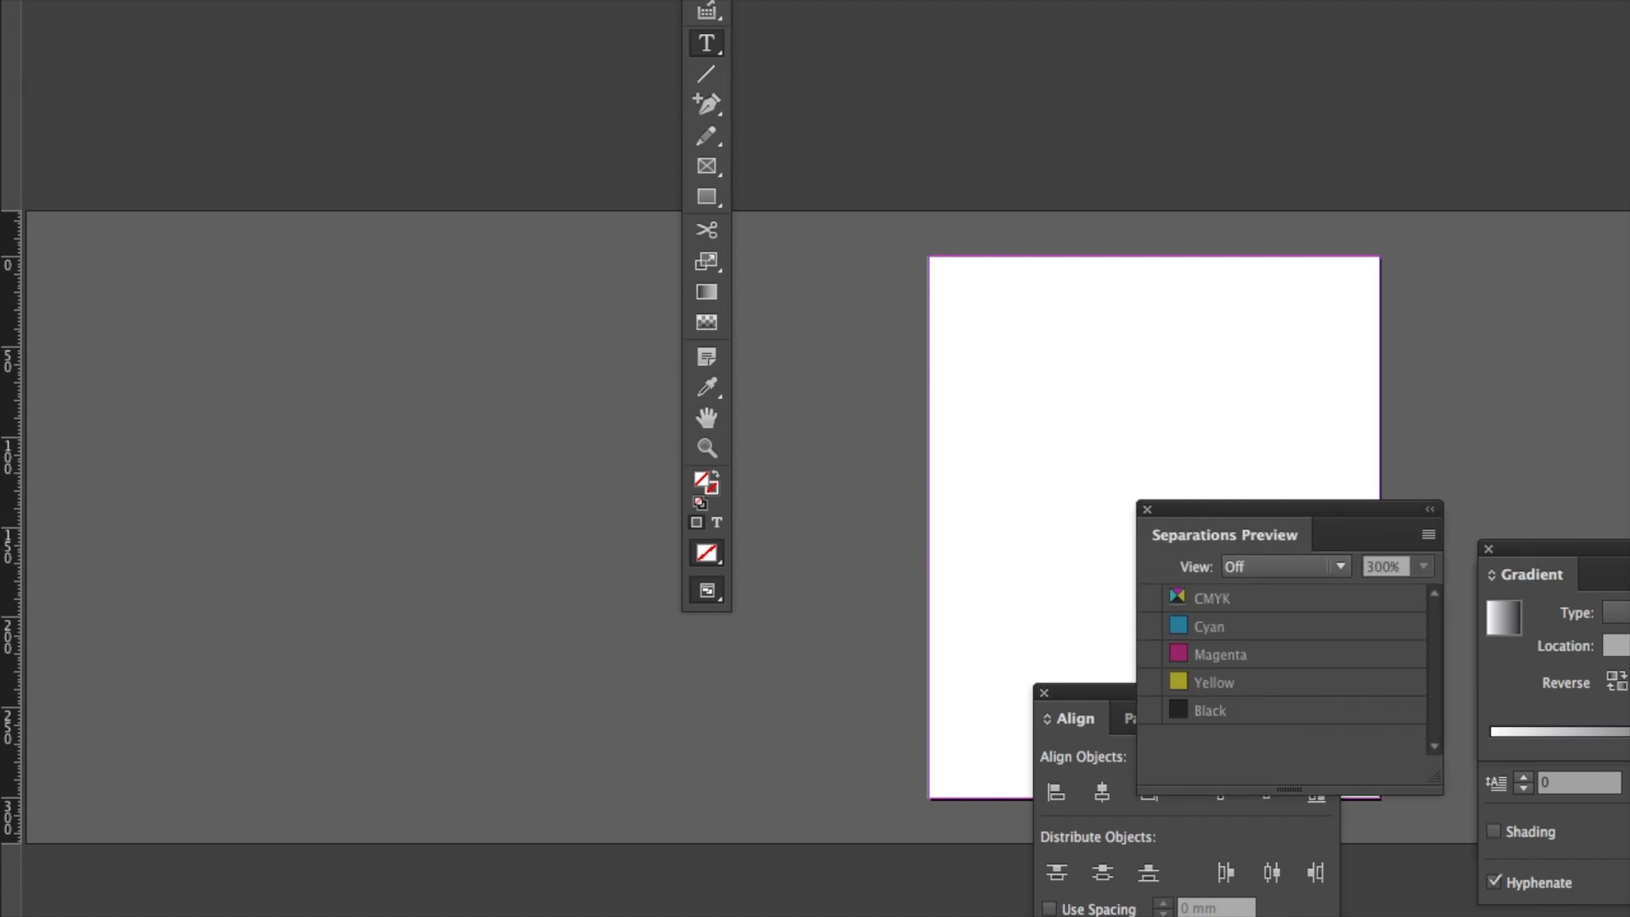
pyautogui.moveTo(706, 0); pyautogui.dragTo(25, 0)
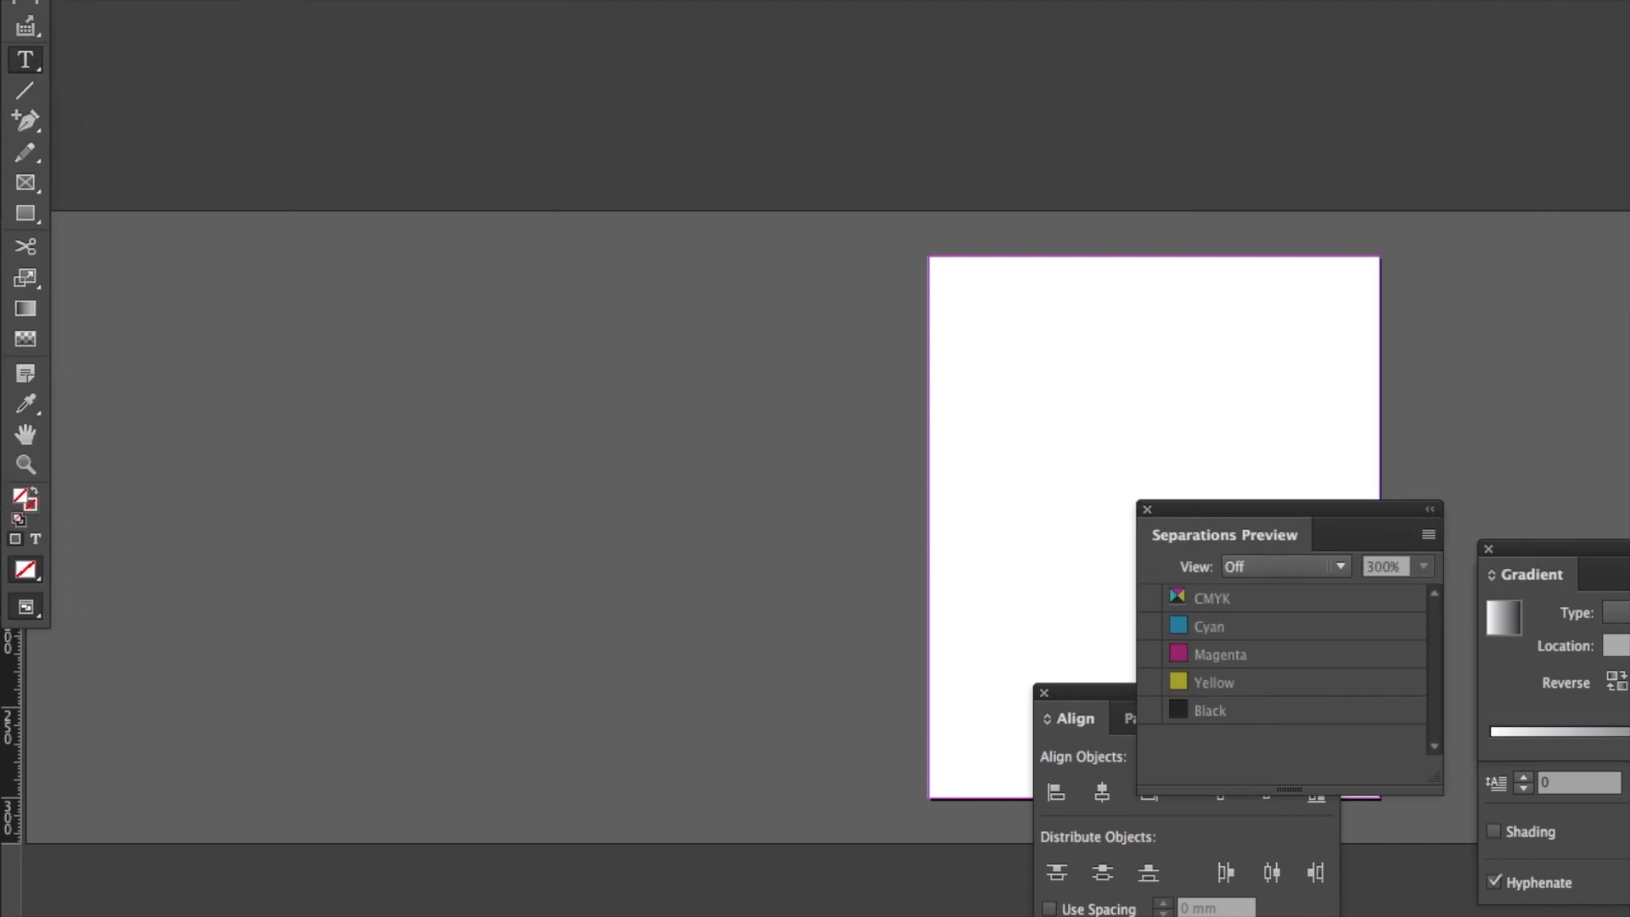
# Show the Pages panel, reposition it and the Layers panel beside the page, and activate the Selection tool.
pyautogui.click(673, 0)
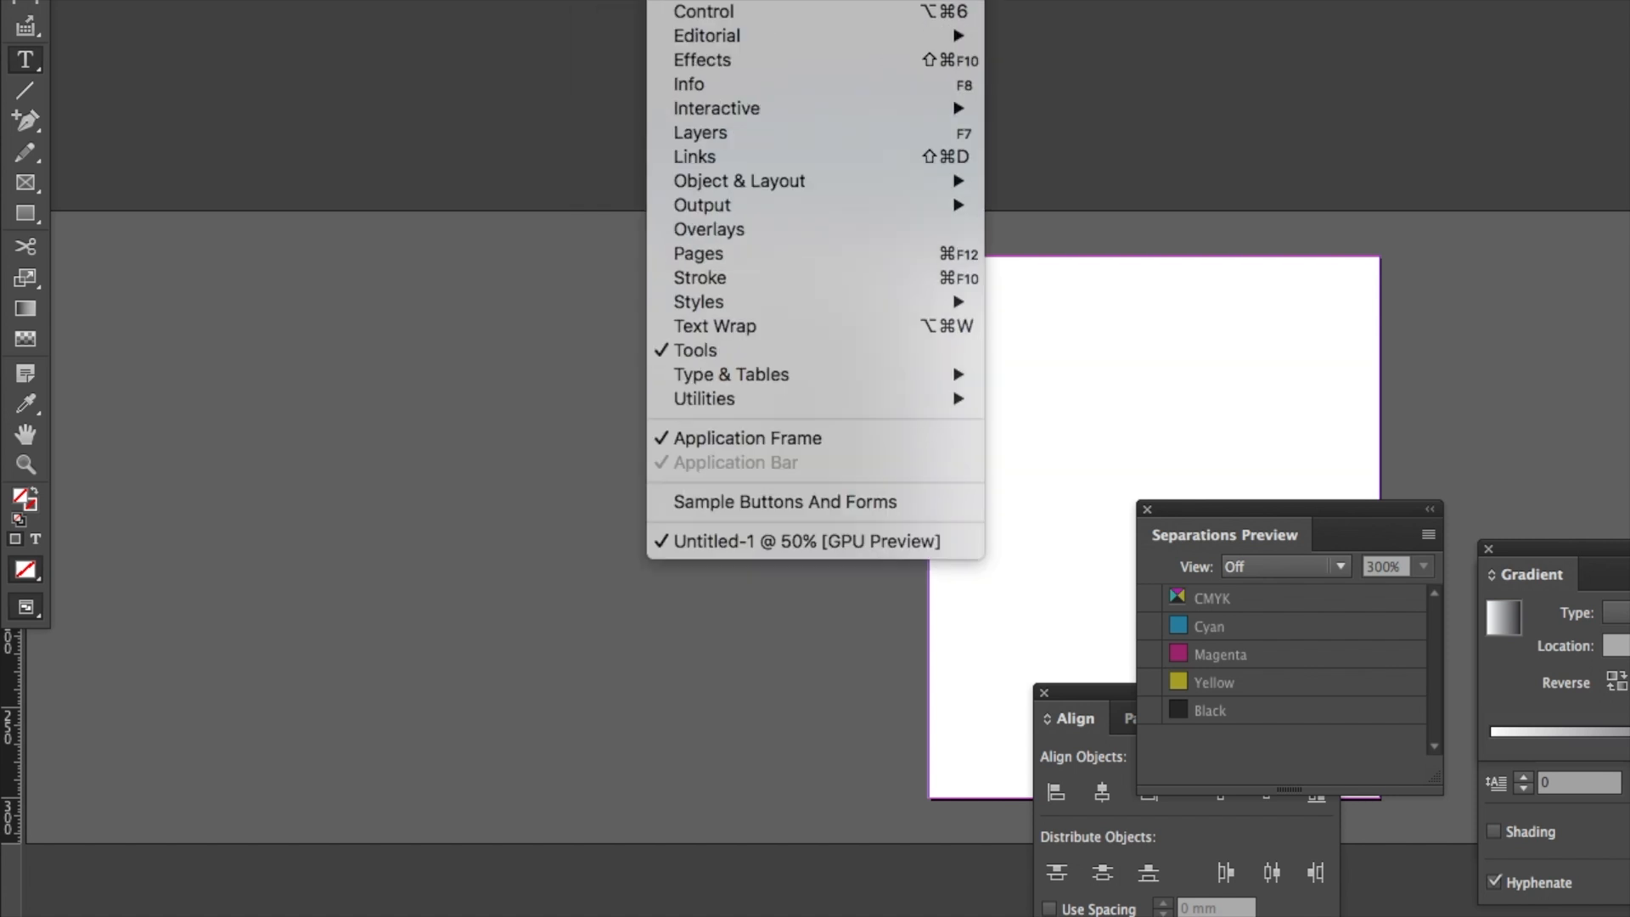
pyautogui.click(698, 253)
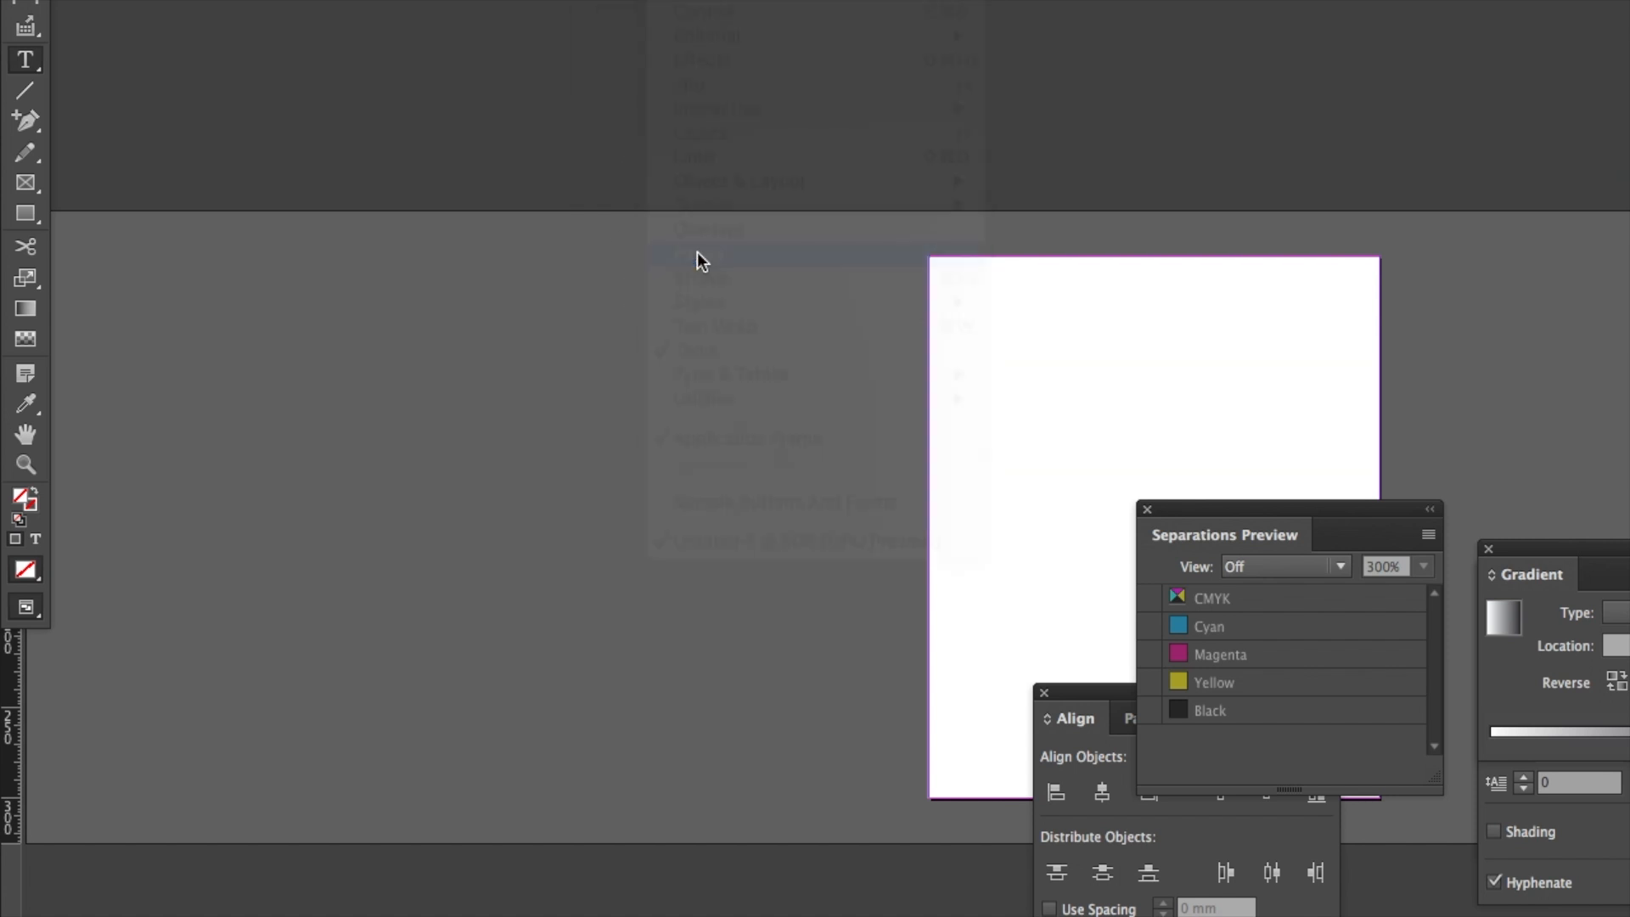
pyautogui.moveTo(1618, 0); pyautogui.dragTo(1236, 0)
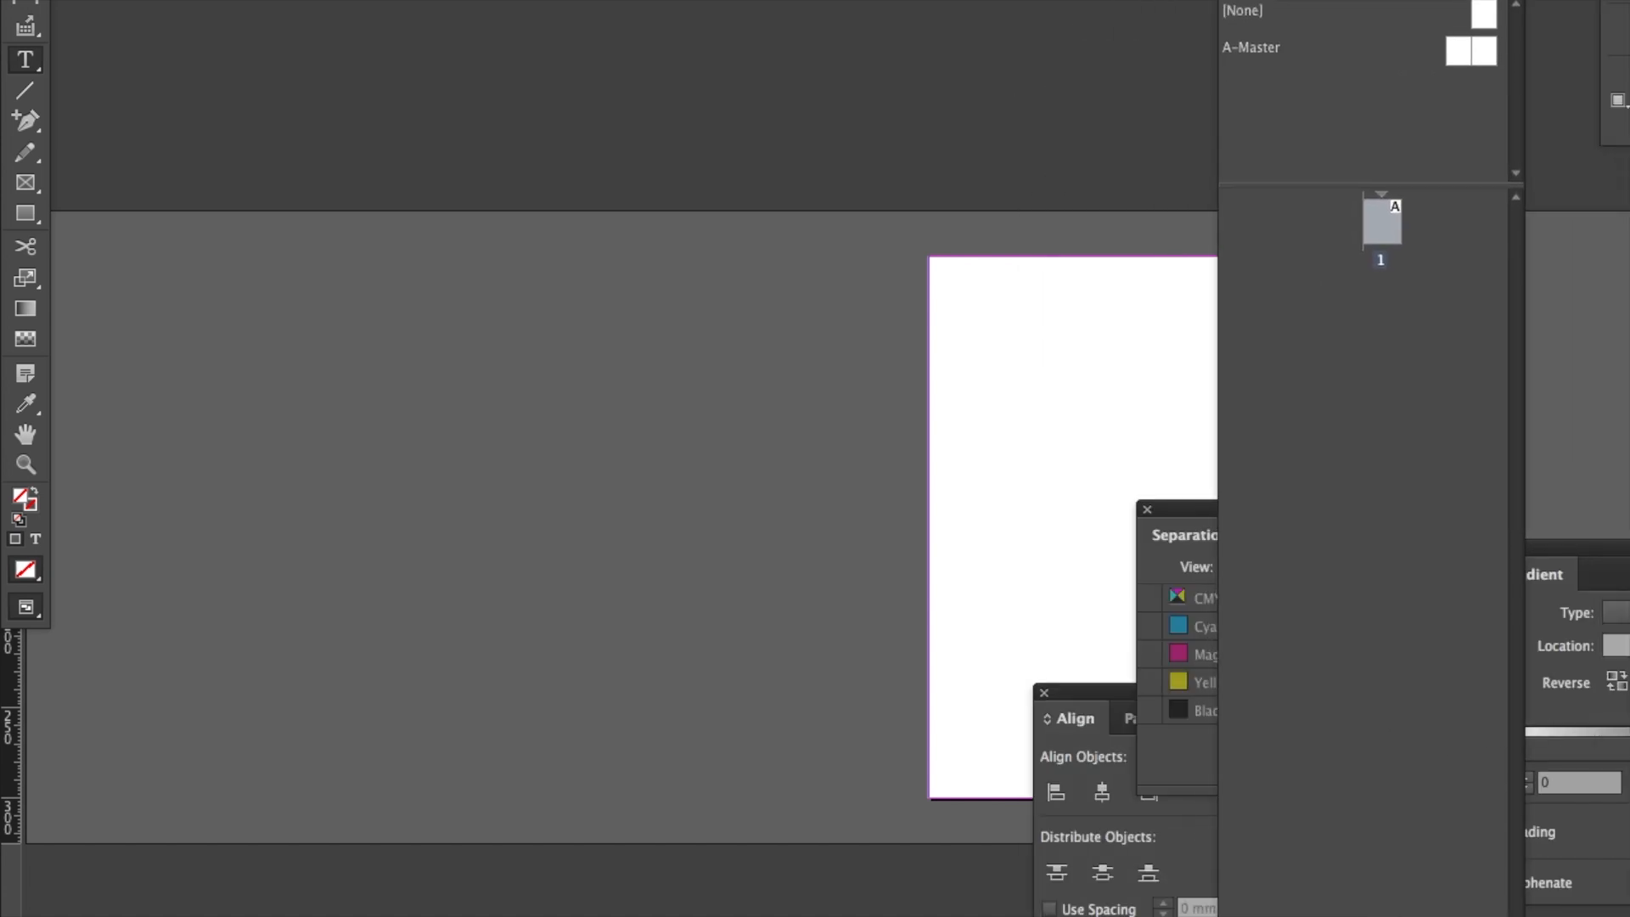
pyautogui.moveTo(1619, 0); pyautogui.dragTo(1380, 671)
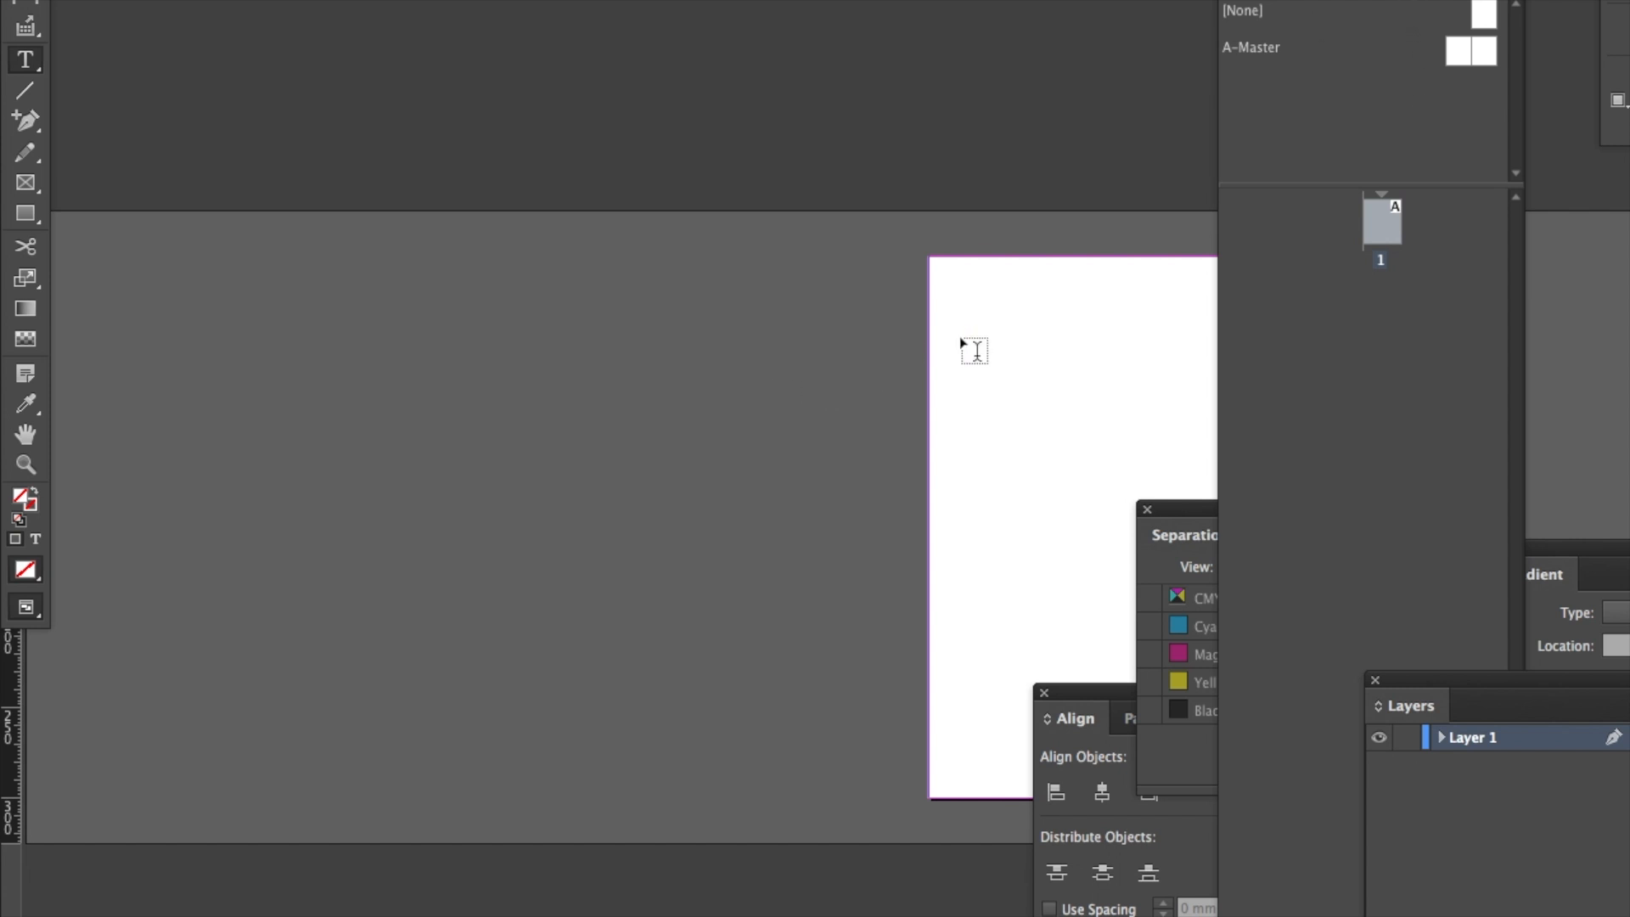
pyautogui.press('v')
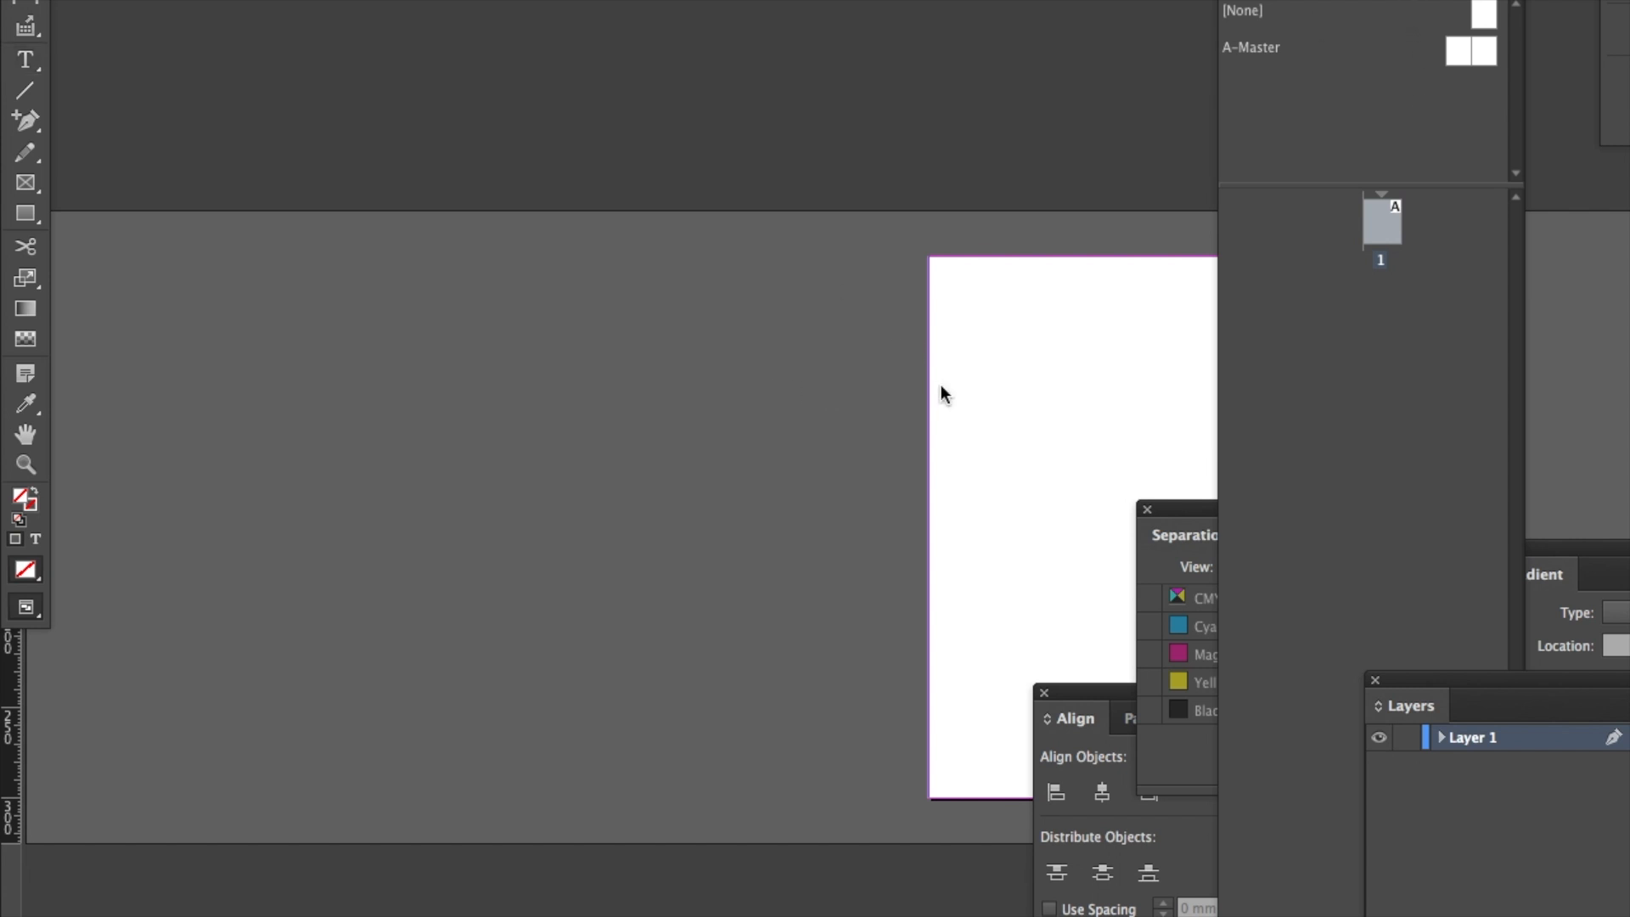
# Move the Separations Preview and Align panels clear of the page, leaving the Pages panel in front.
pyautogui.press('space')
pyautogui.moveTo(941, 387); pyautogui.dragTo(671, 393)
pyautogui.moveTo(1056, 466); pyautogui.dragTo(702, 465)
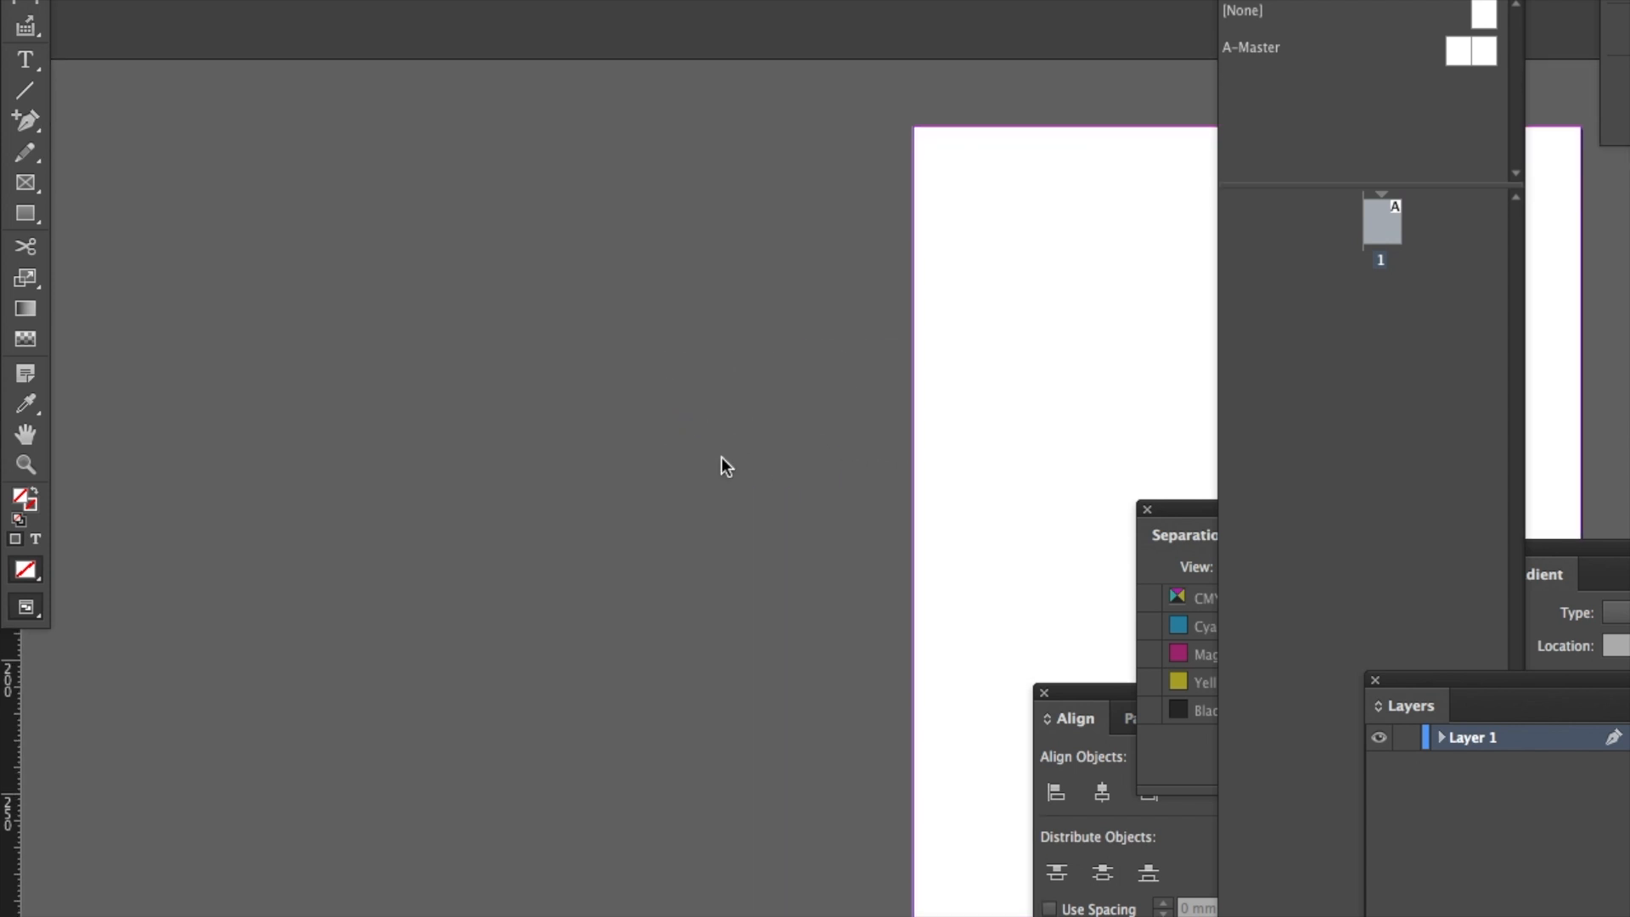
pyautogui.press('space')
pyautogui.moveTo(1042, 434); pyautogui.dragTo(619, 444)
pyautogui.click(350, 424)
pyautogui.click(1394, 223)
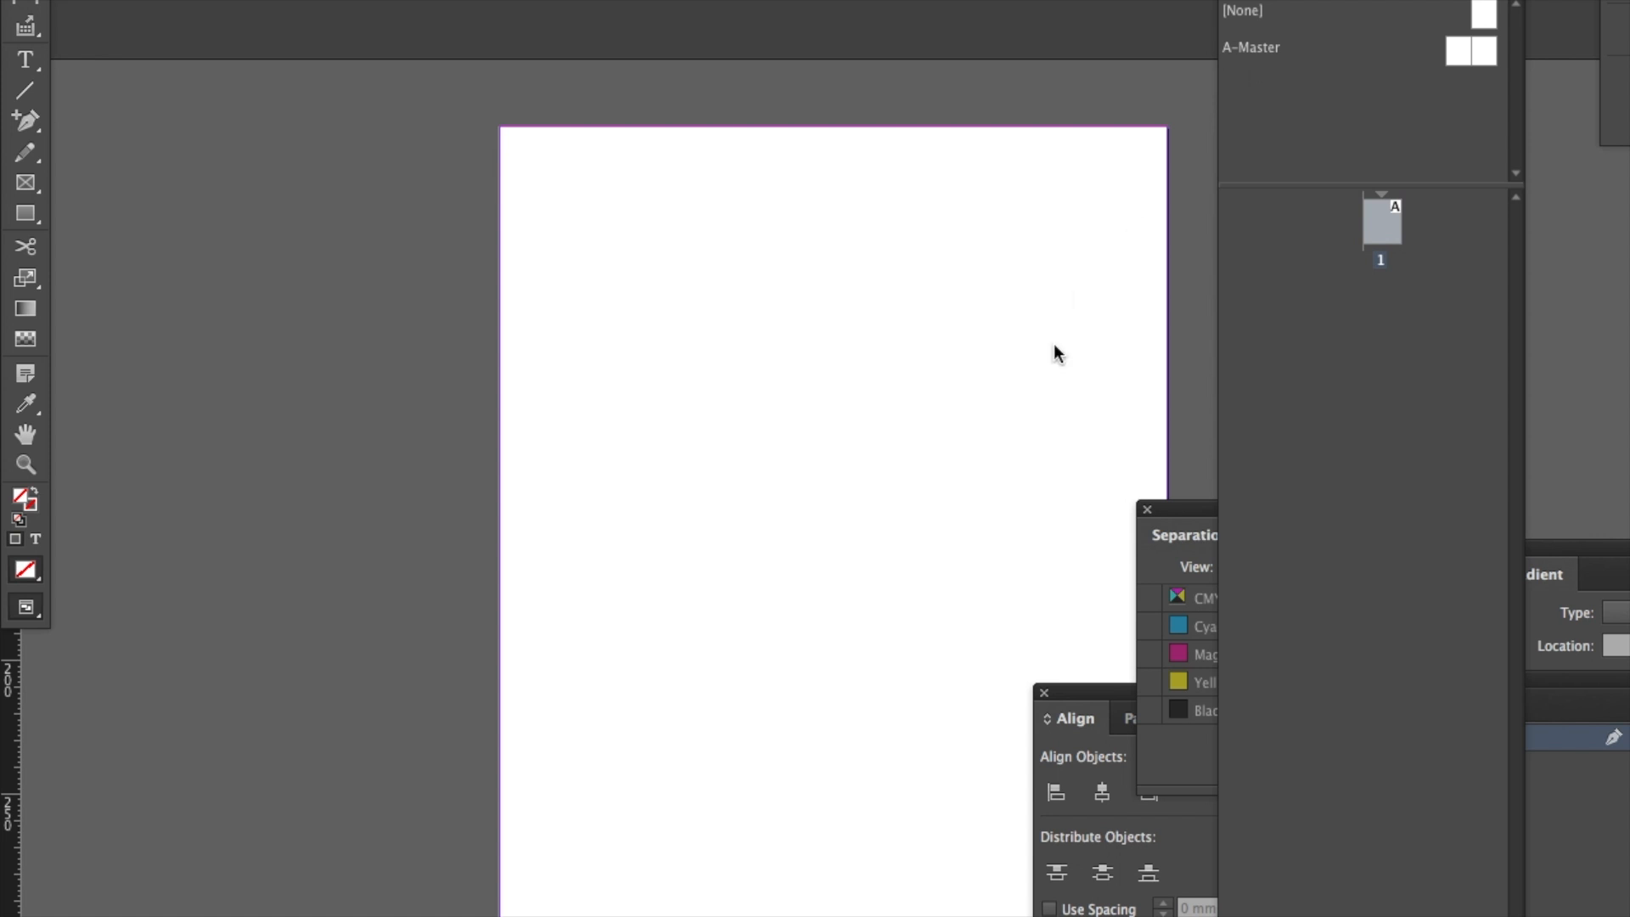
pyautogui.moveTo(1178, 515); pyautogui.dragTo(1339, 473)
pyautogui.moveTo(1129, 704); pyautogui.dragTo(1387, 767)
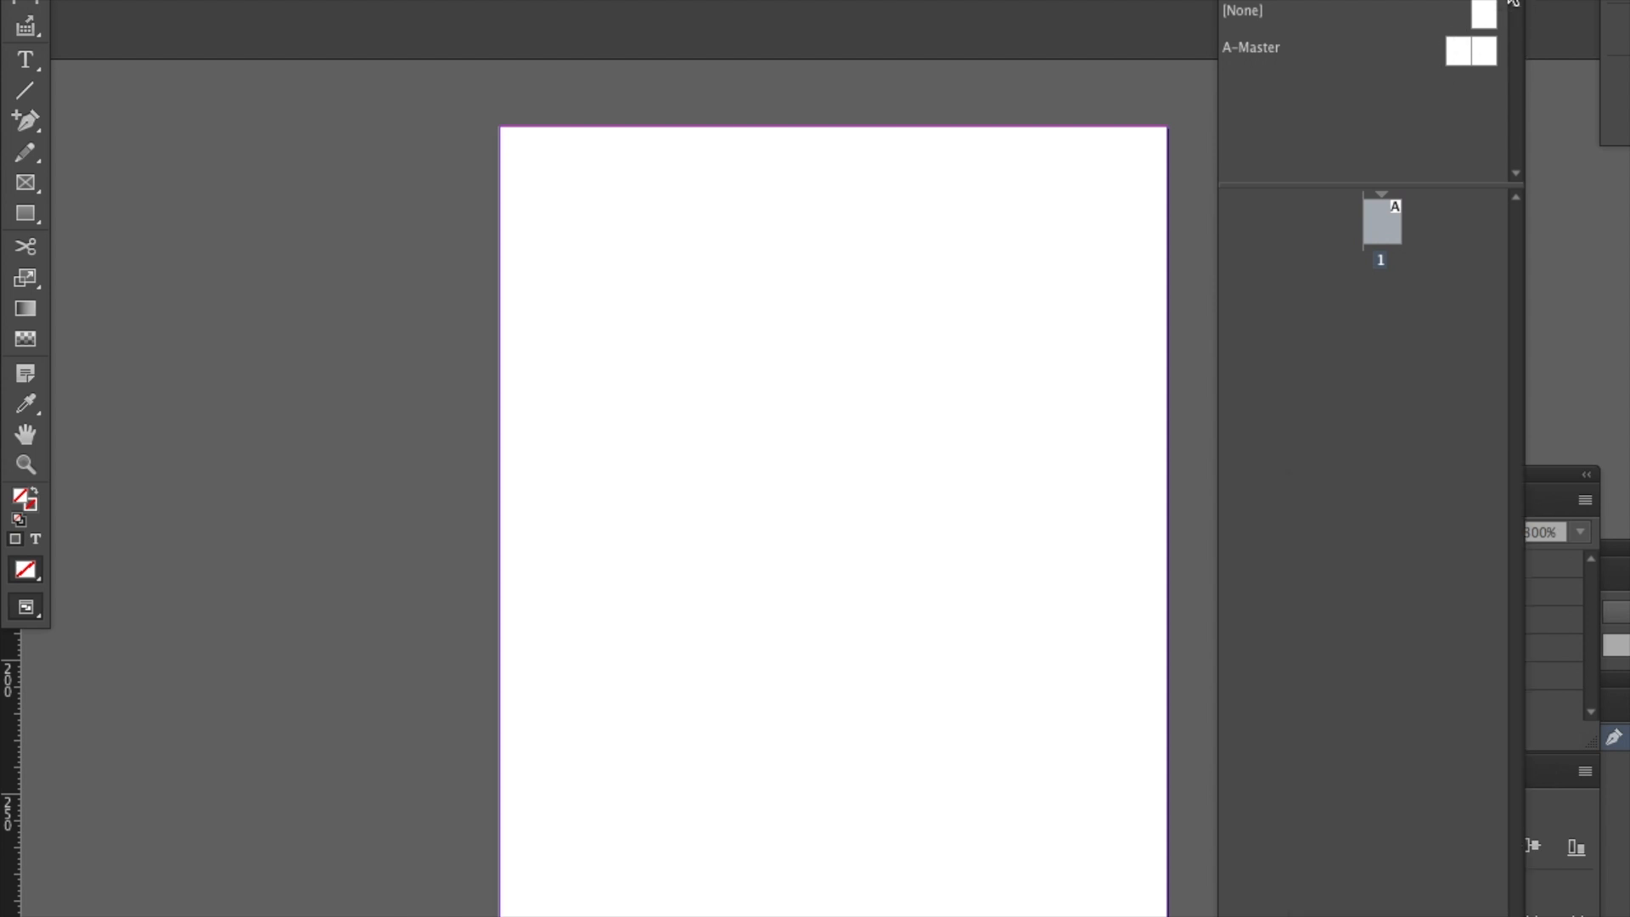
pyautogui.click(1510, 3)
pyautogui.click(1460, 2)
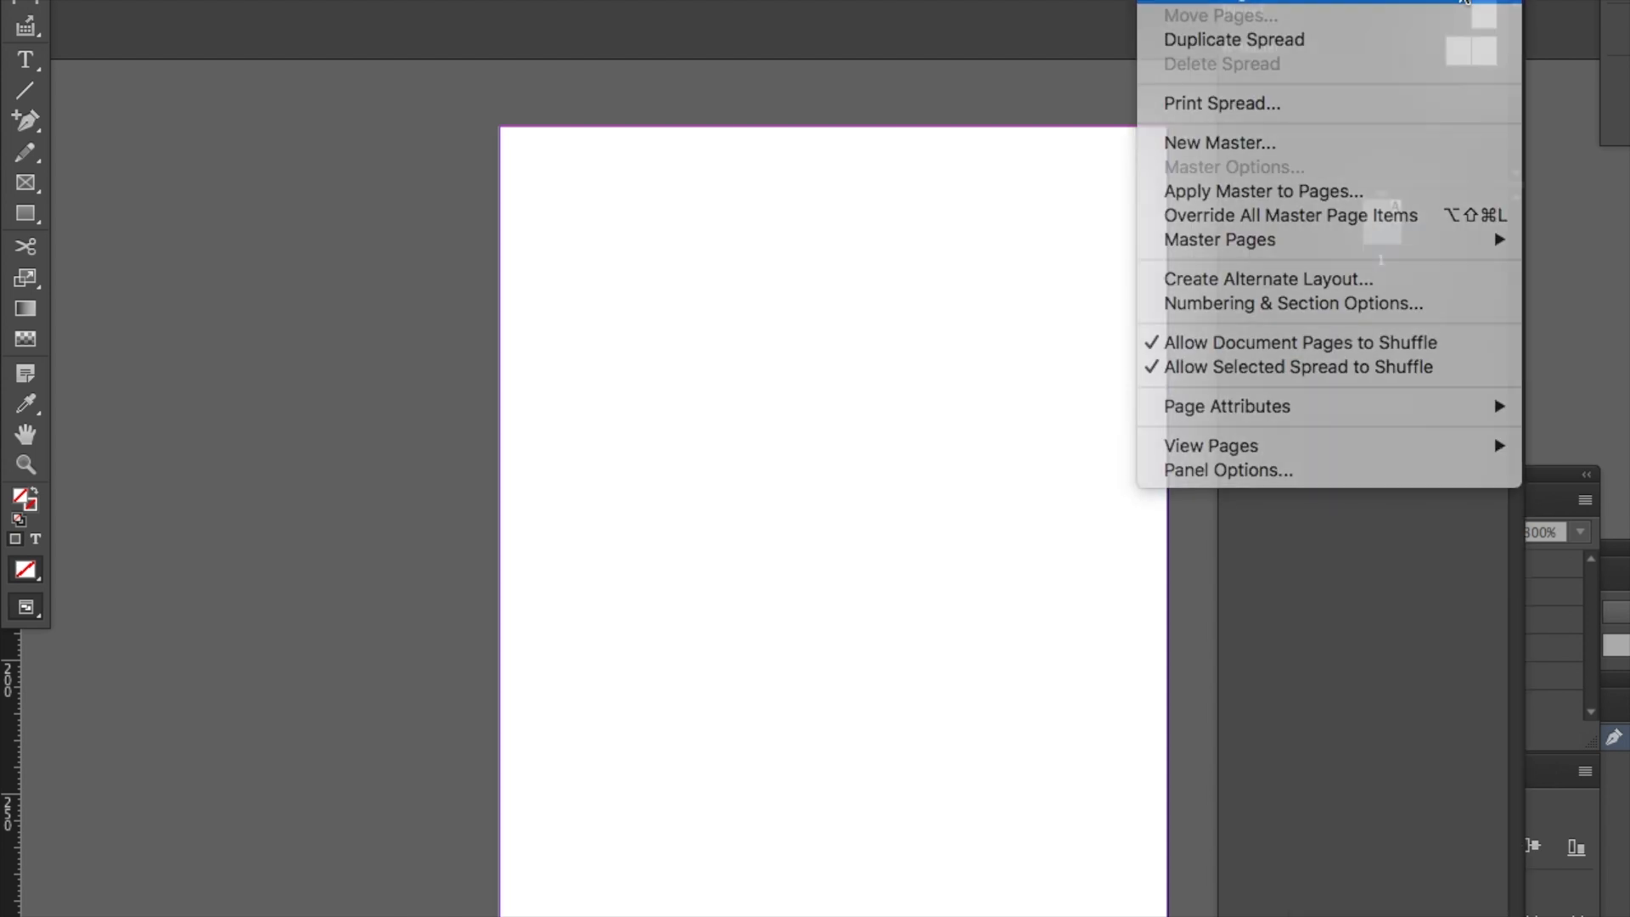
pyautogui.click(1024, 475)
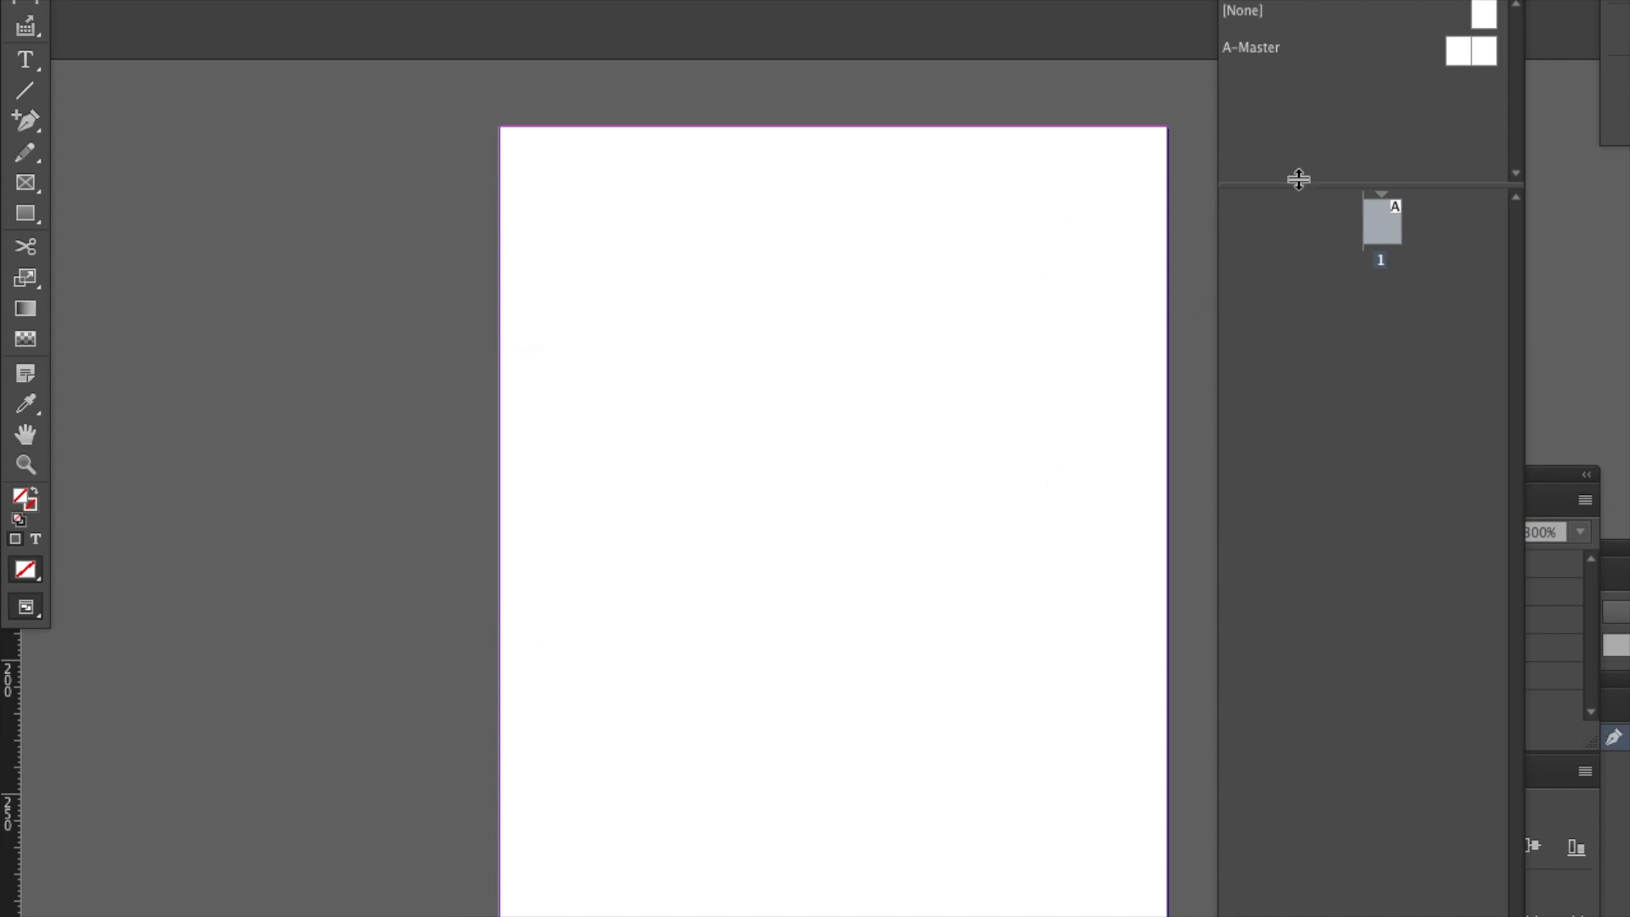
# Insert one new page after page 1, based on A-Master.
pyautogui.rightClick(1471, 57)
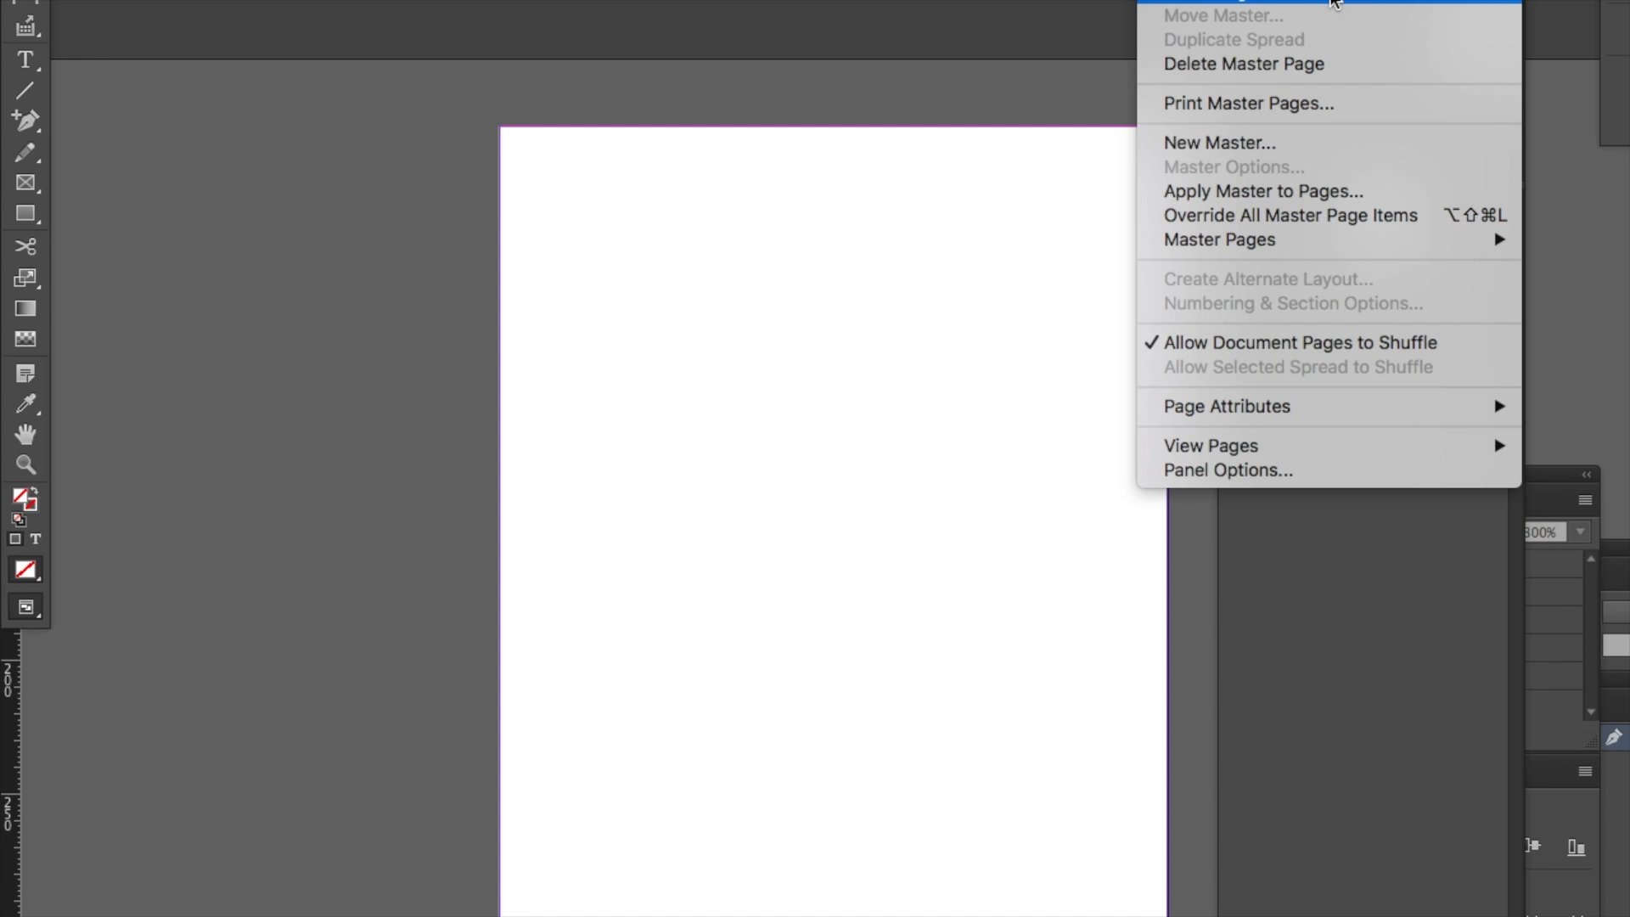
pyautogui.click(1335, 4)
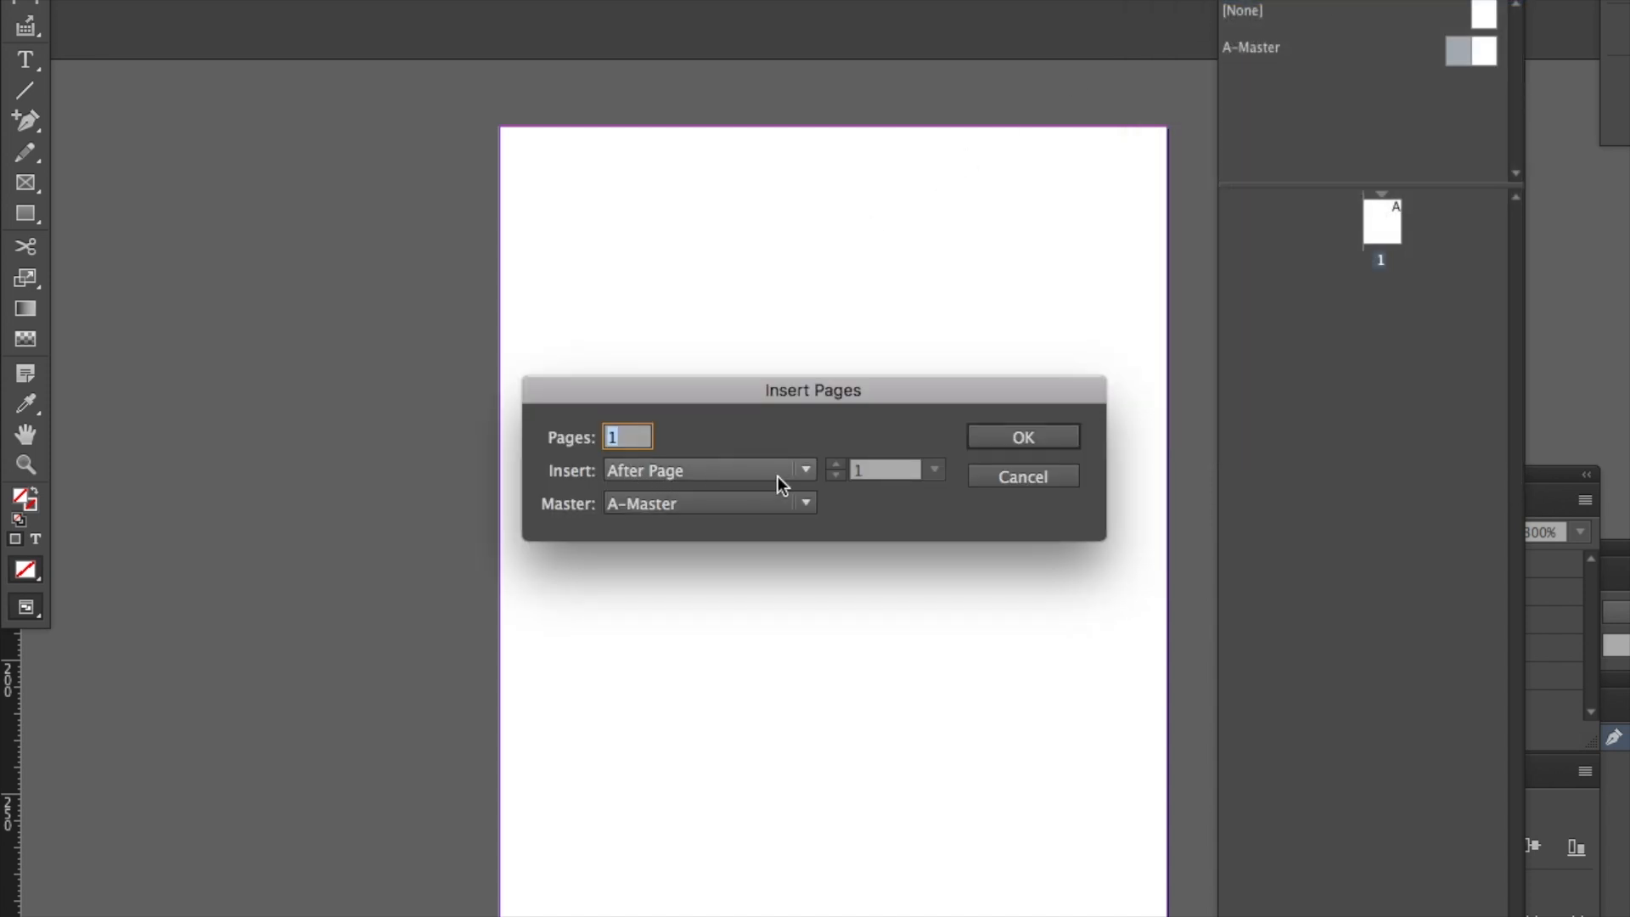
pyautogui.click(759, 501)
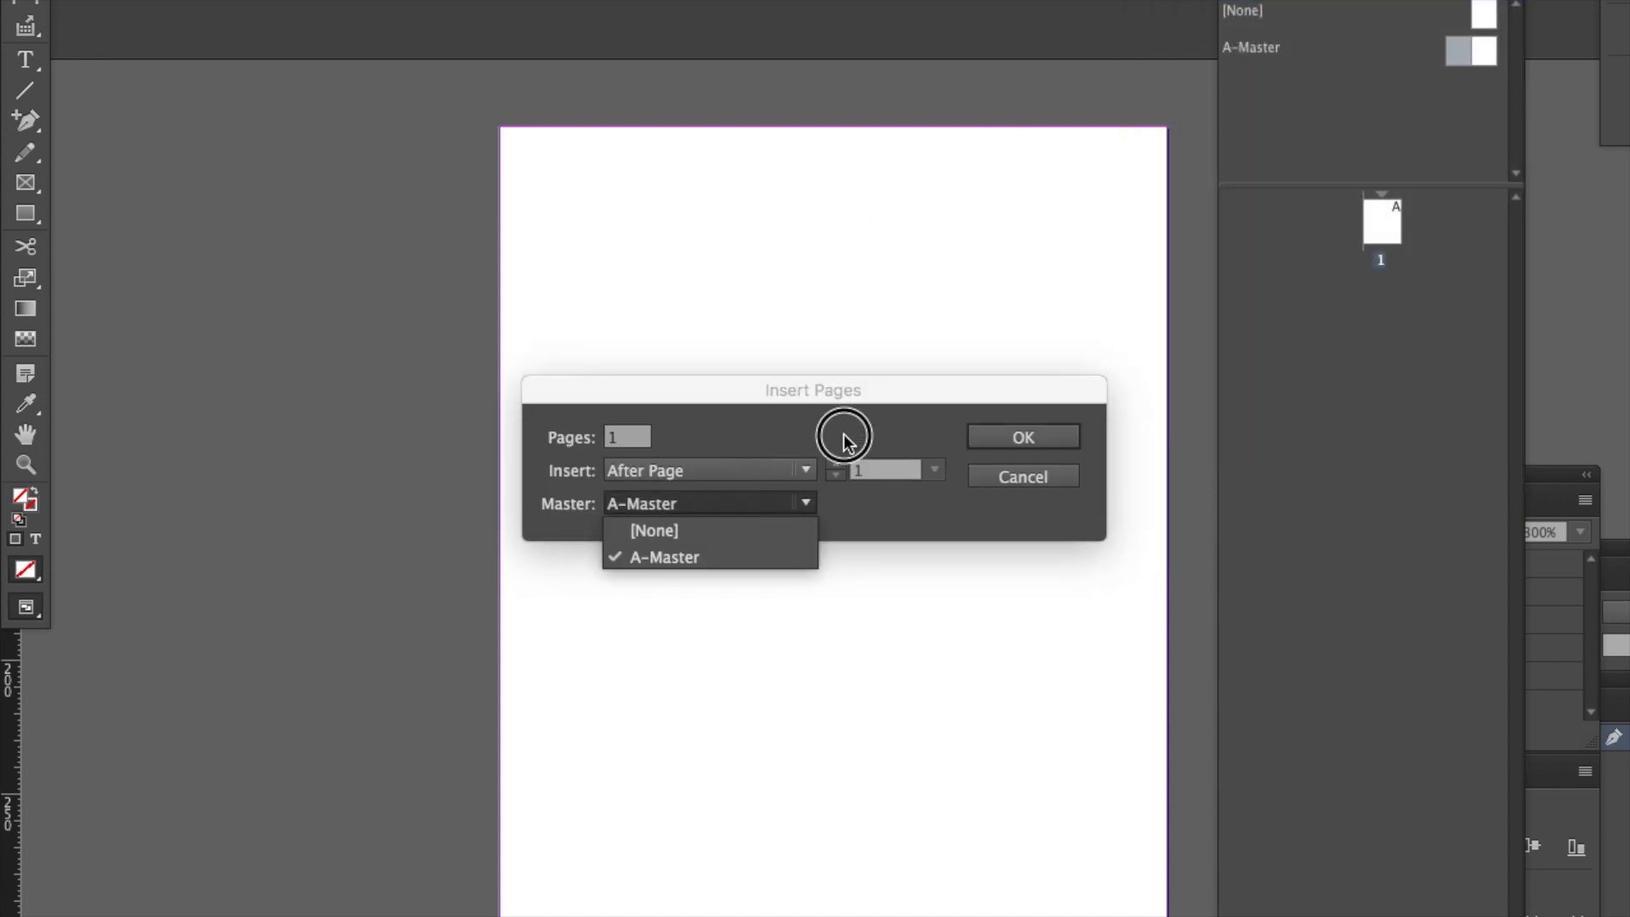
pyautogui.click(1028, 442)
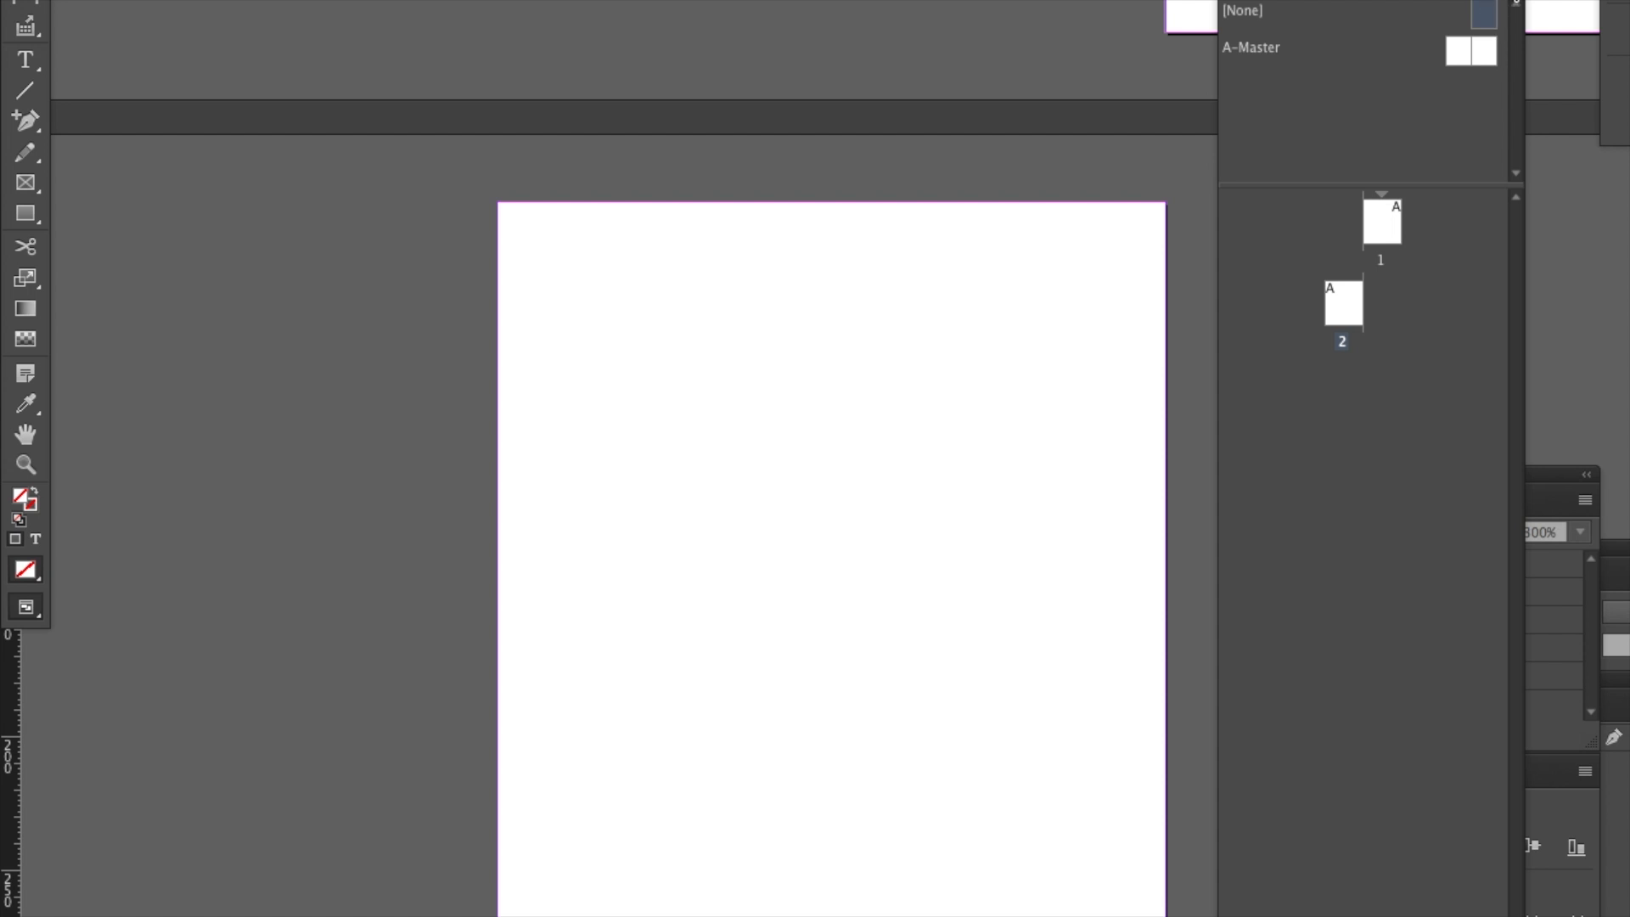
# Create a two-page B-Master spread sized 250 × 300 mm, based on no other master, and apply it to page 2.
pyautogui.click(1508, 4)
pyautogui.click(1376, 146)
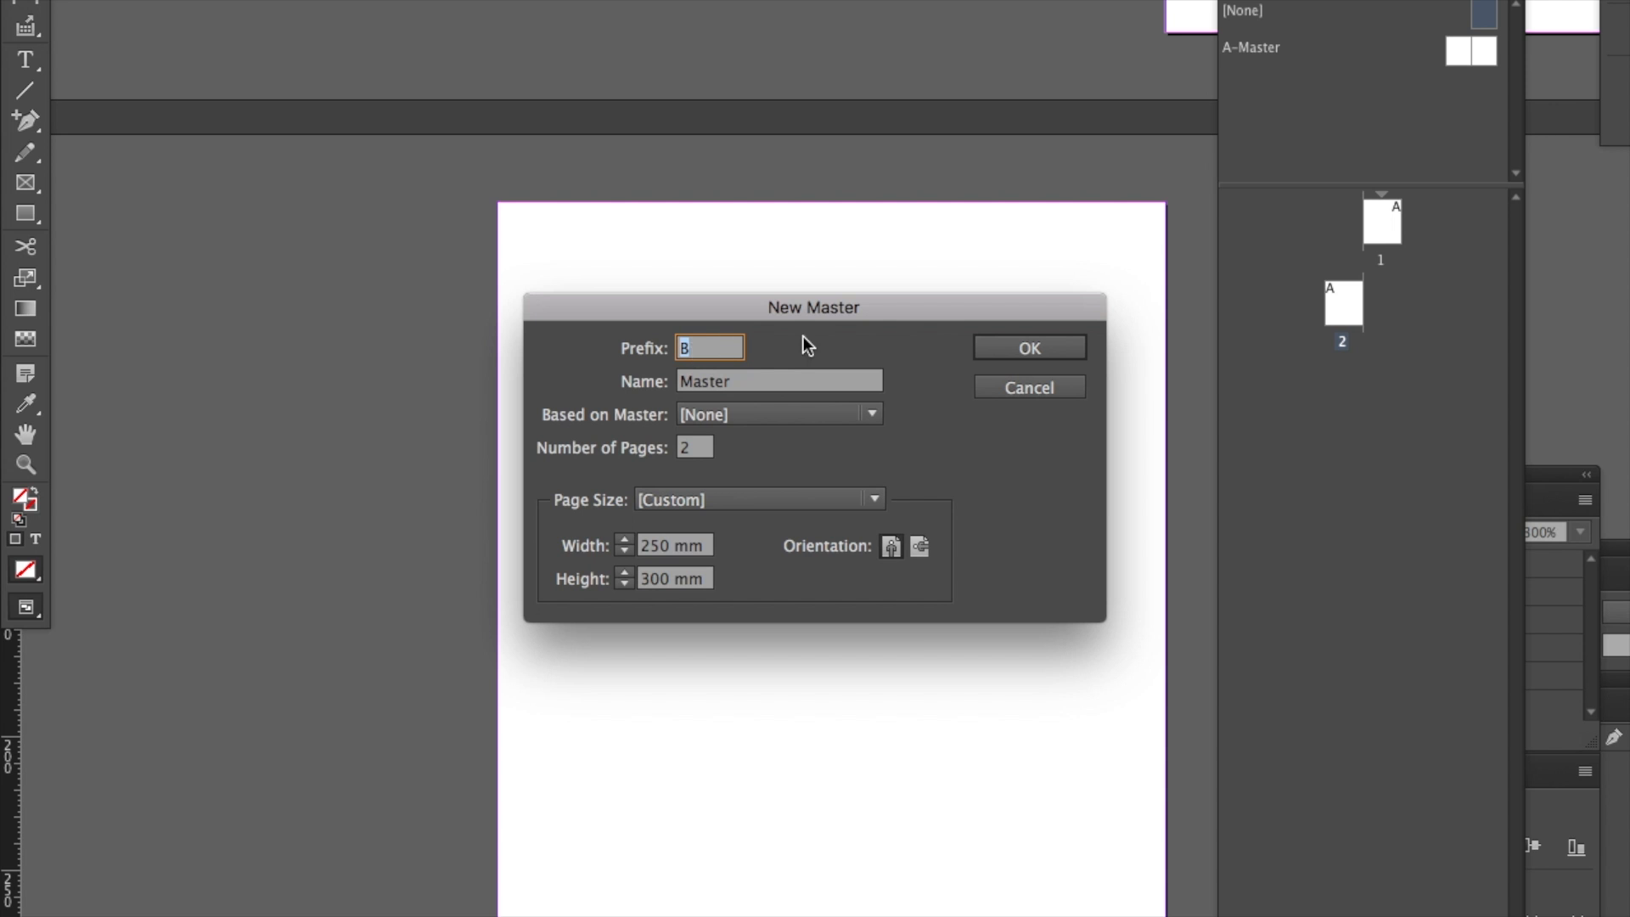
pyautogui.click(1030, 348)
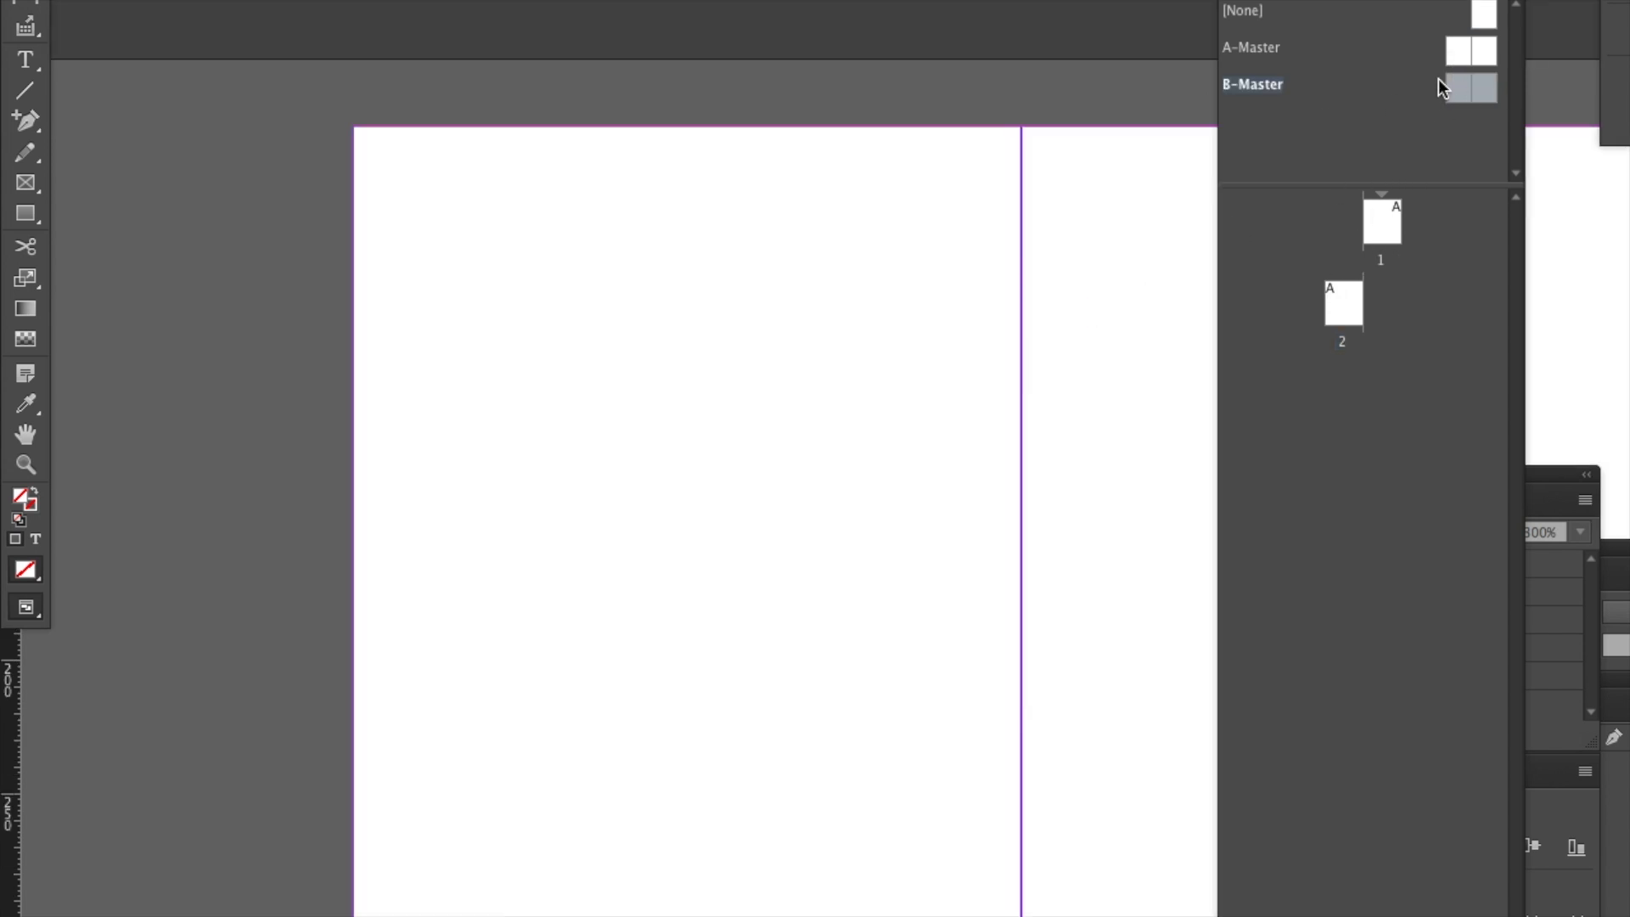
pyautogui.moveTo(1457, 91); pyautogui.dragTo(1341, 303)
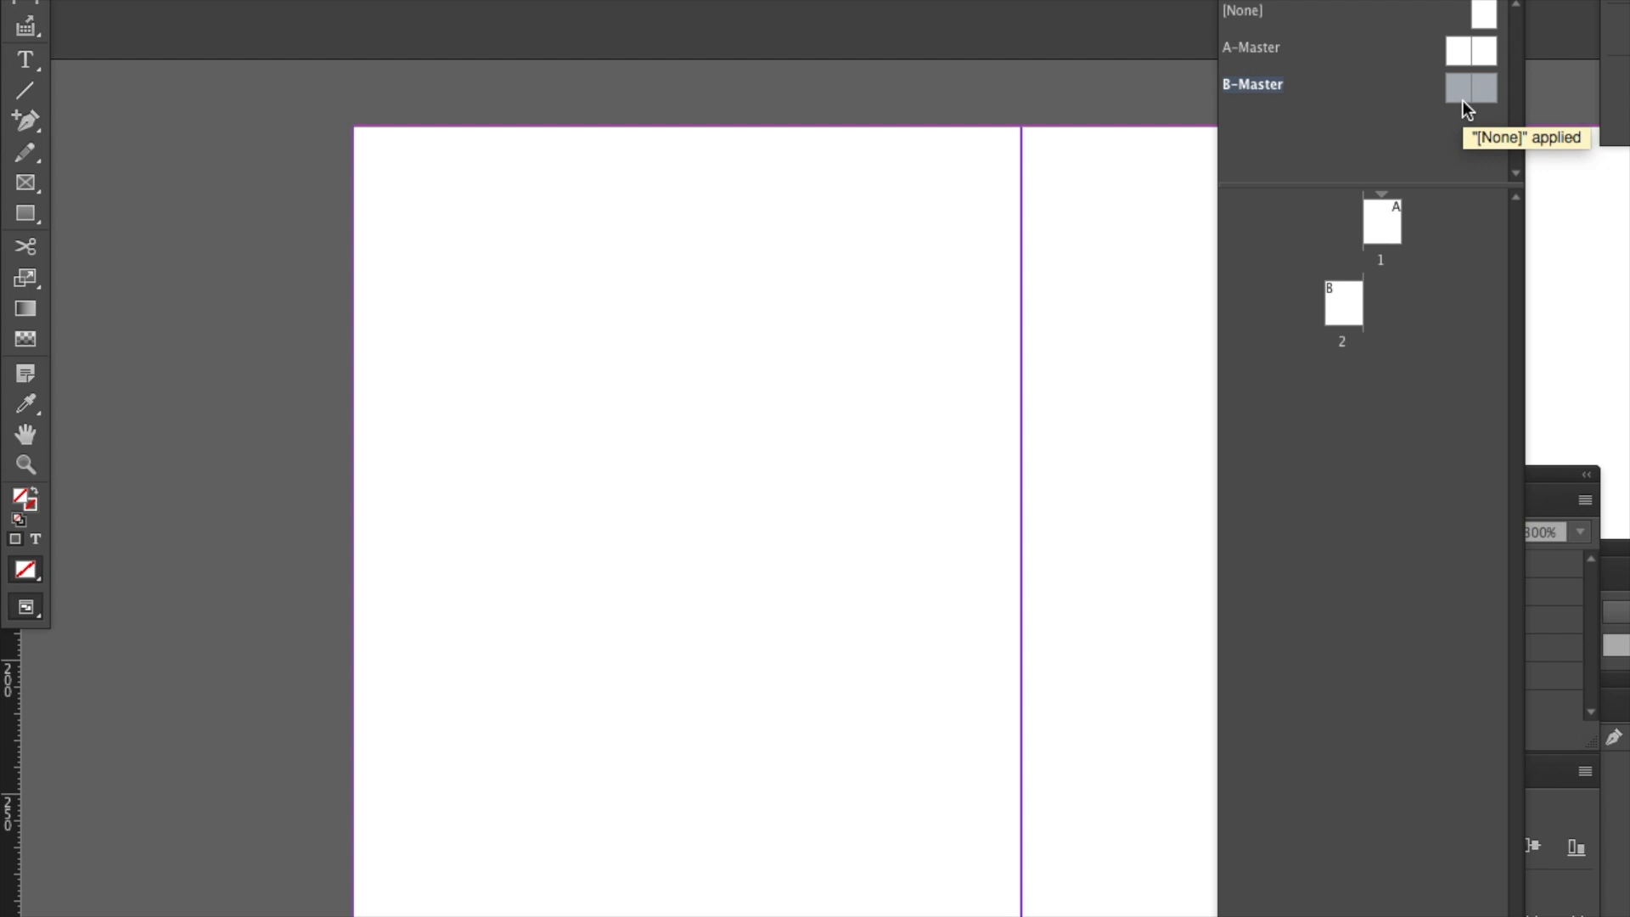
# Insert 12 pages after page 1, based on A-Master.
pyautogui.doubleClick(1382, 217)
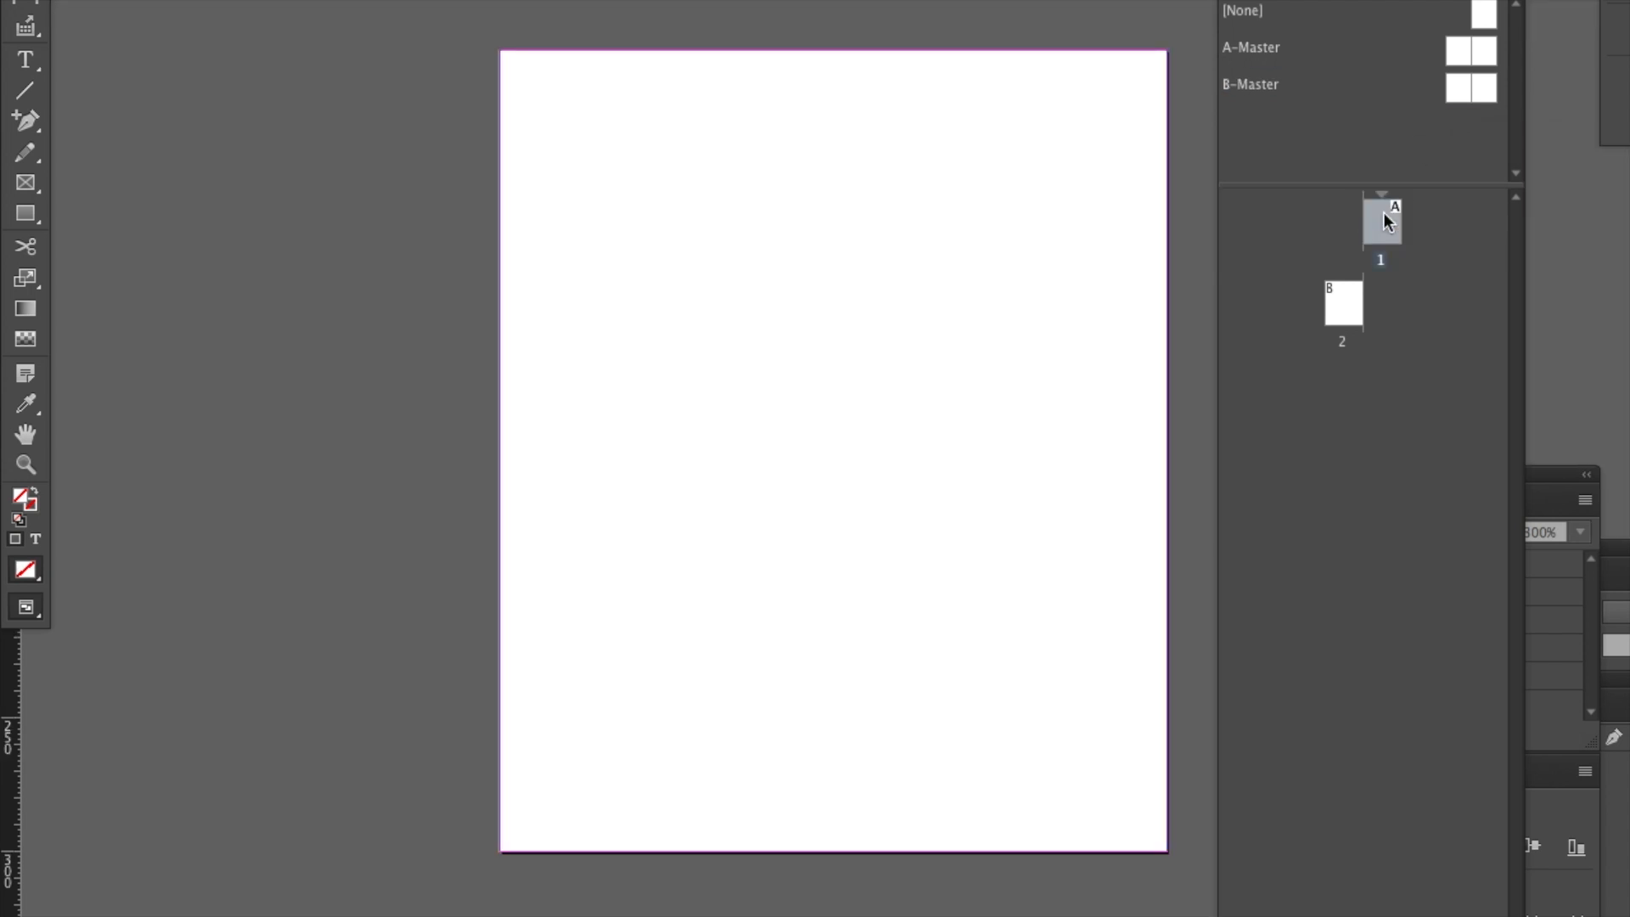
pyautogui.click(1511, 0)
pyautogui.click(1438, 0)
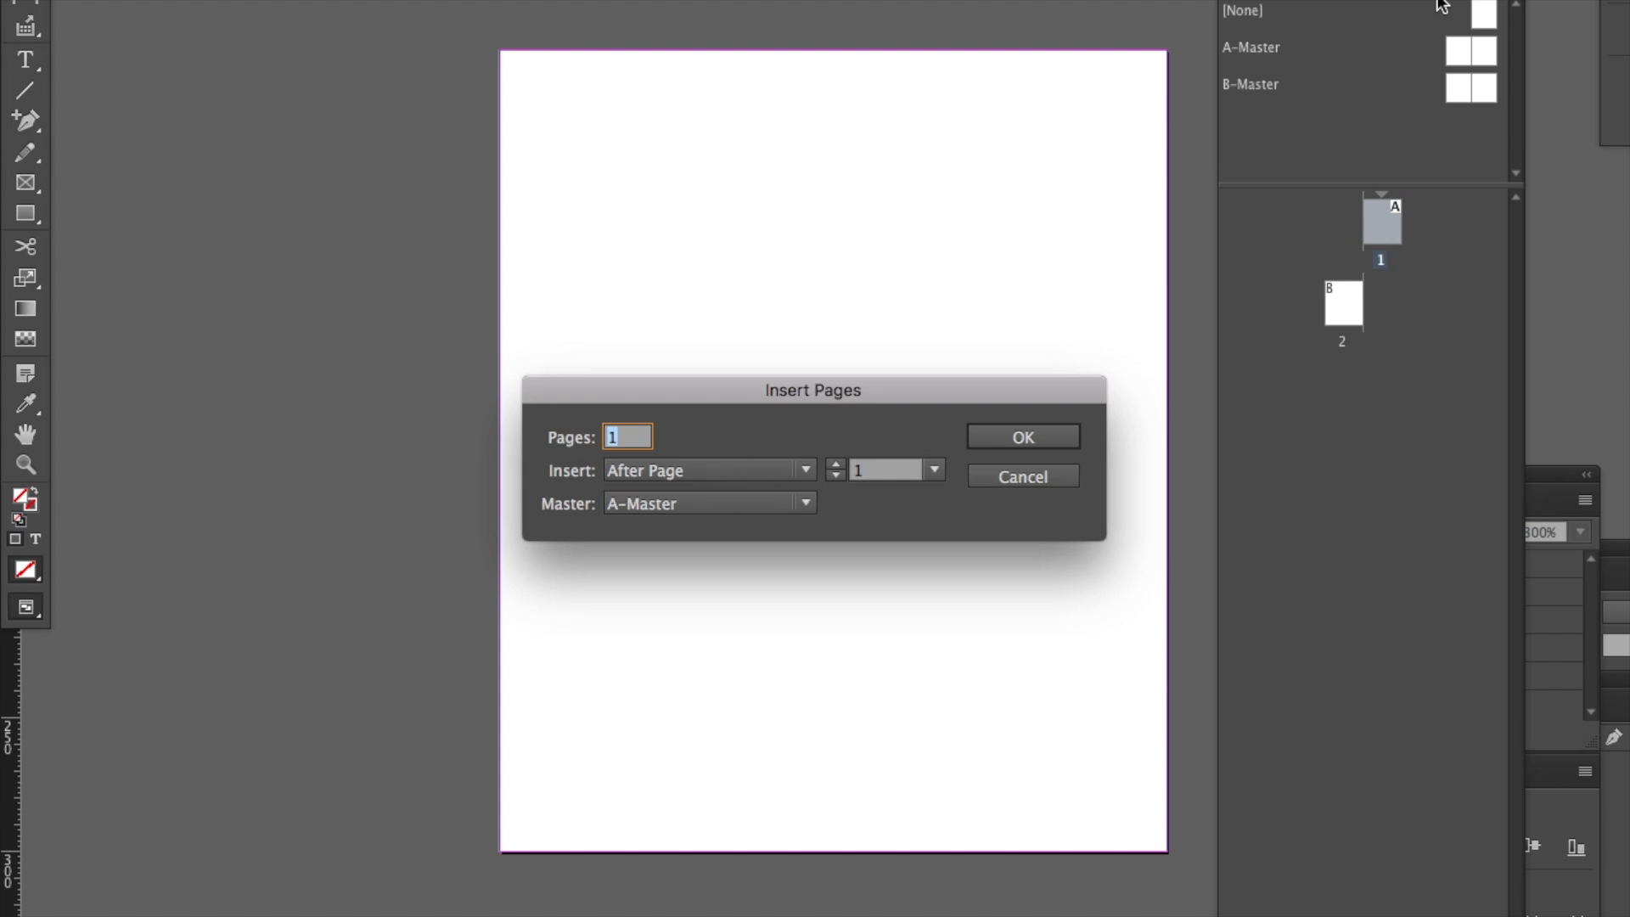
pyautogui.write('12')
pyautogui.press('Return')
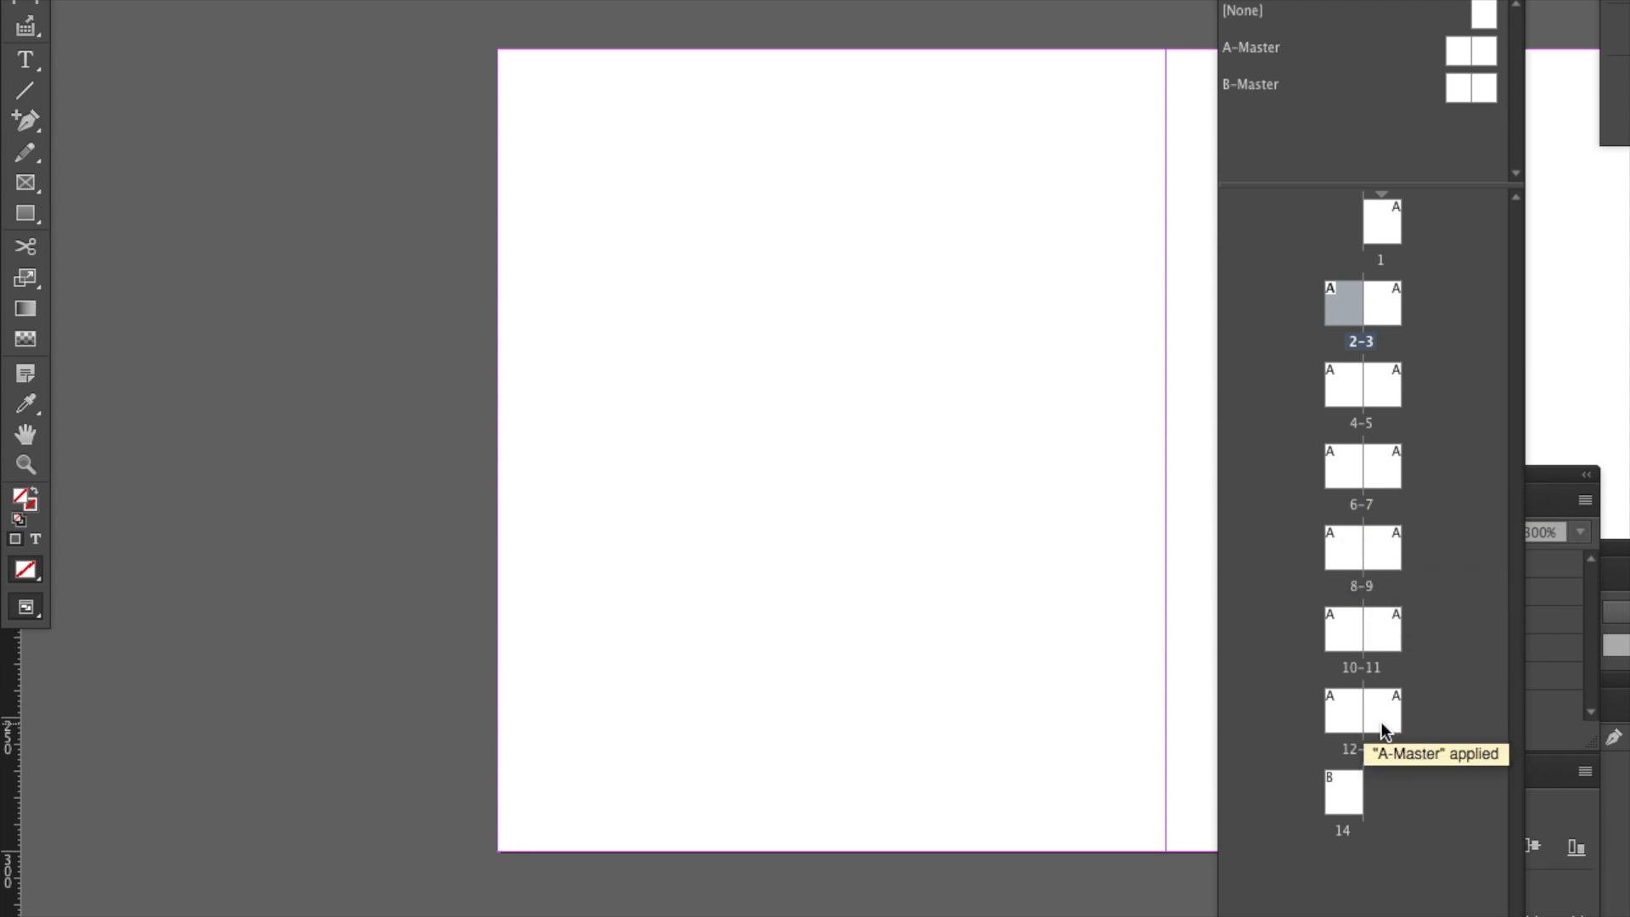
# Open the A-Master spread and add vertical guides at 50 mm and 100 mm on its left page.
pyautogui.doubleClick(1393, 222)
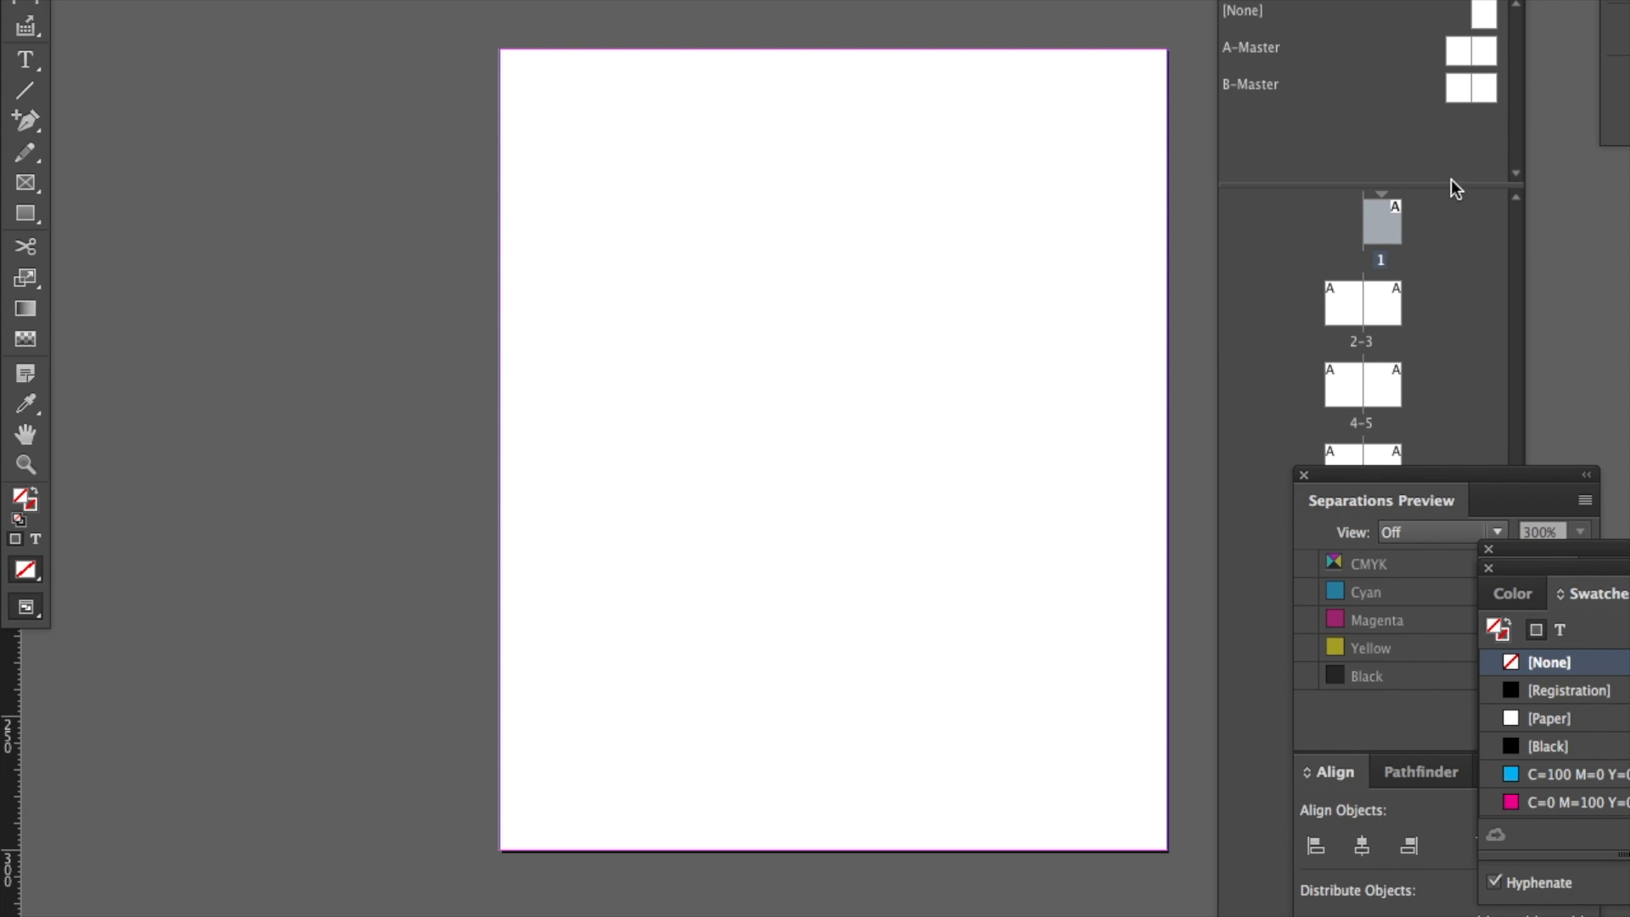
pyautogui.doubleClick(1455, 49)
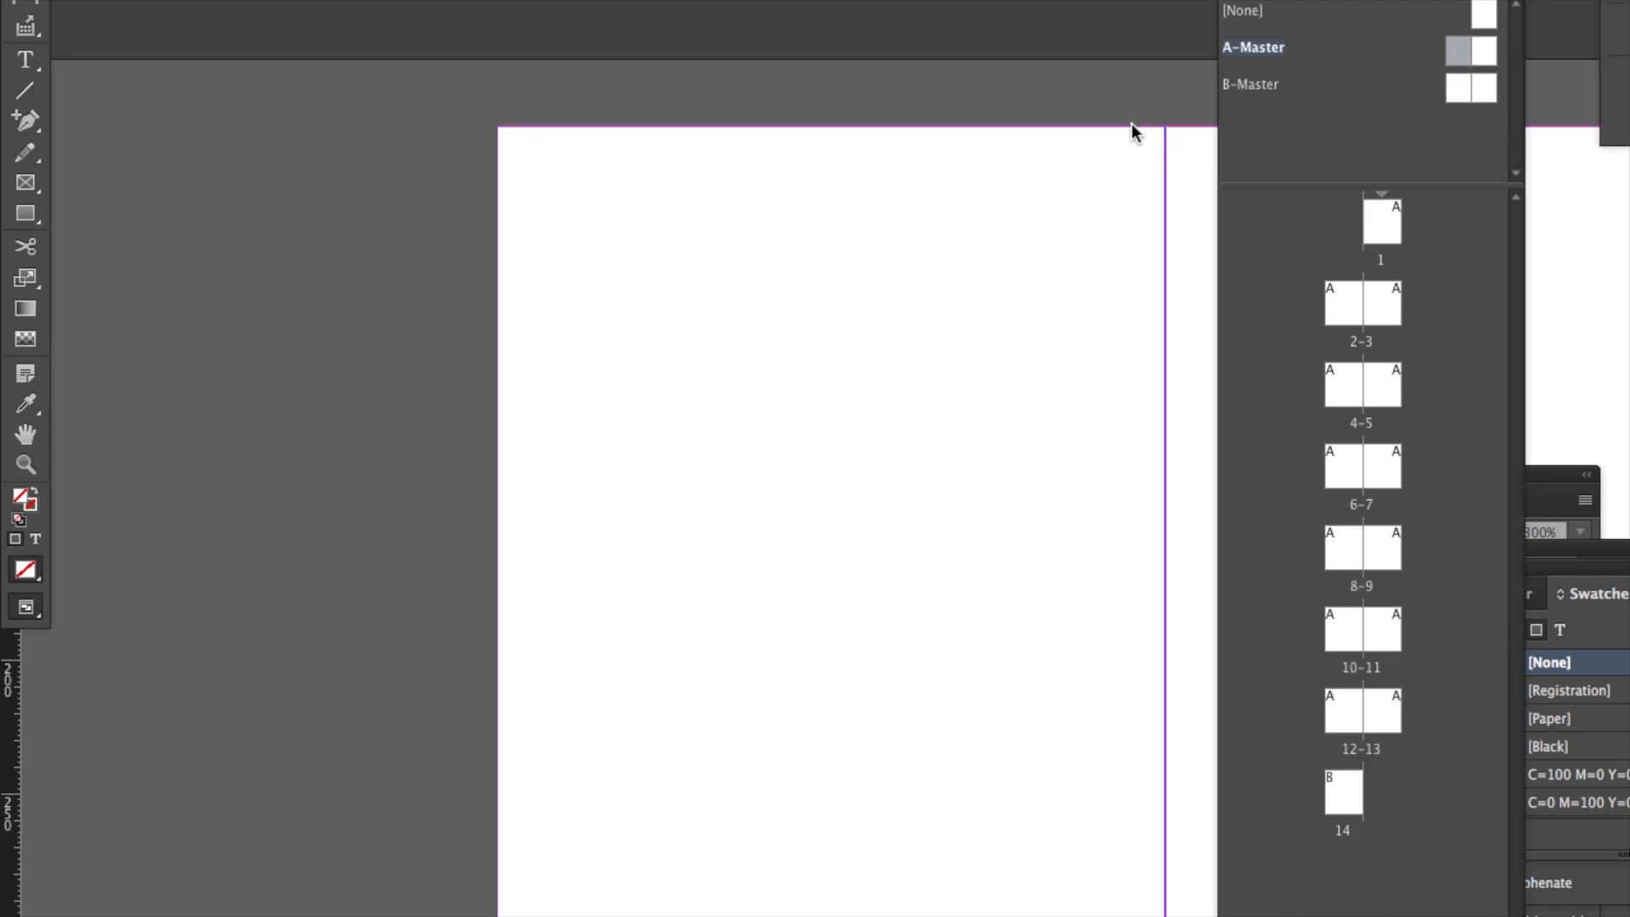
pyautogui.moveTo(993, 111); pyautogui.dragTo(649, 119)
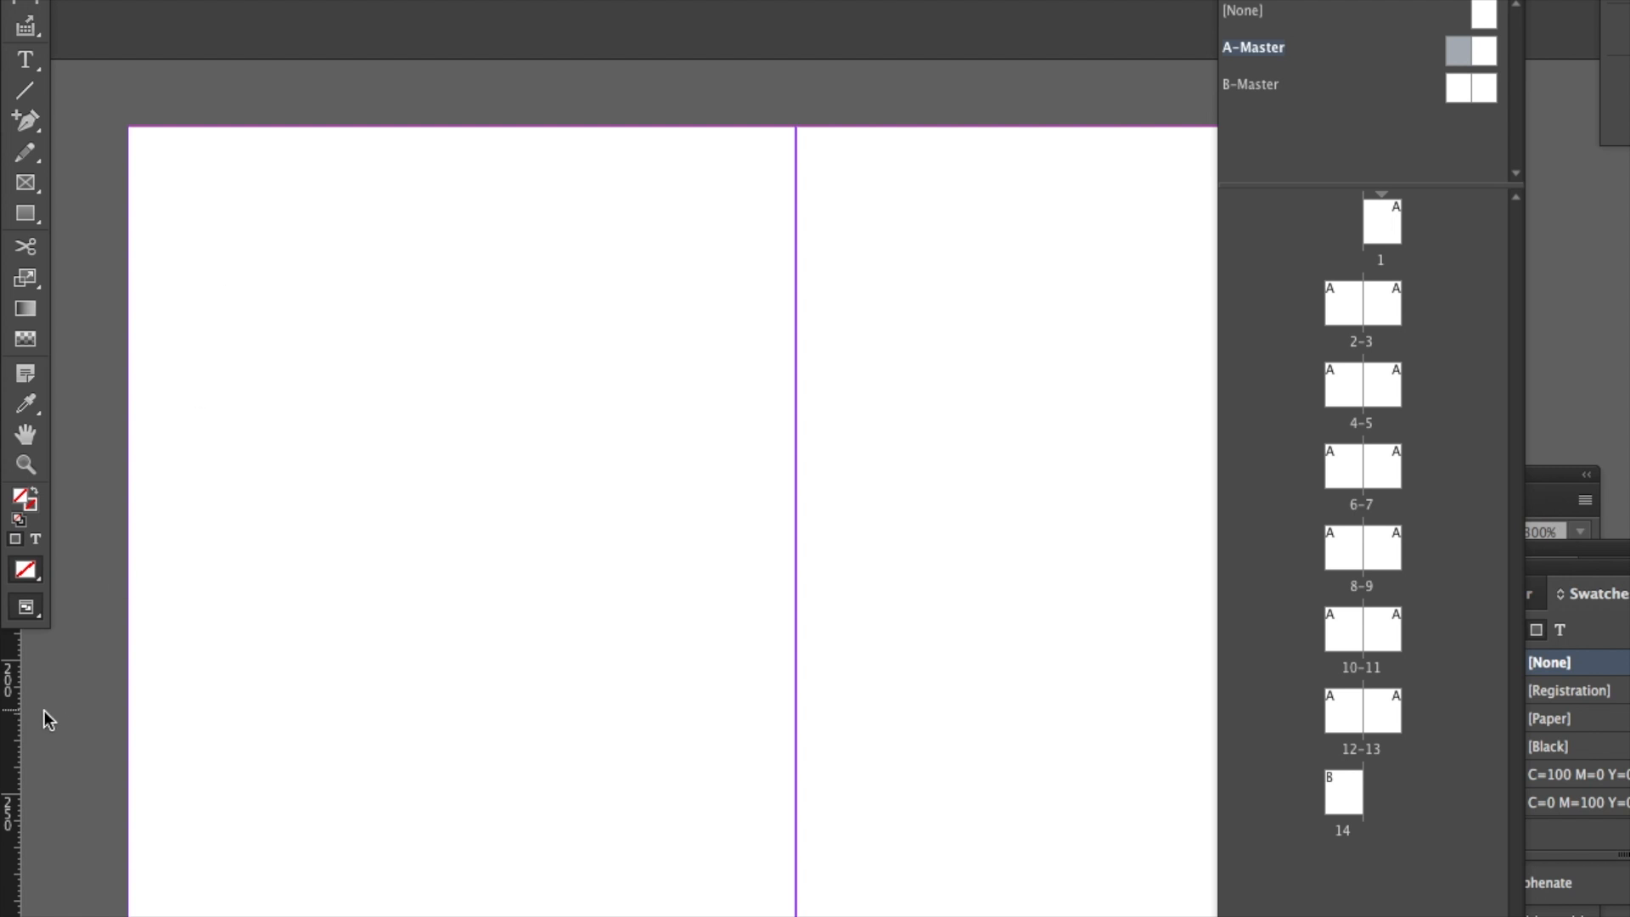
pyautogui.moveTo(12, 728); pyautogui.dragTo(262, 690)
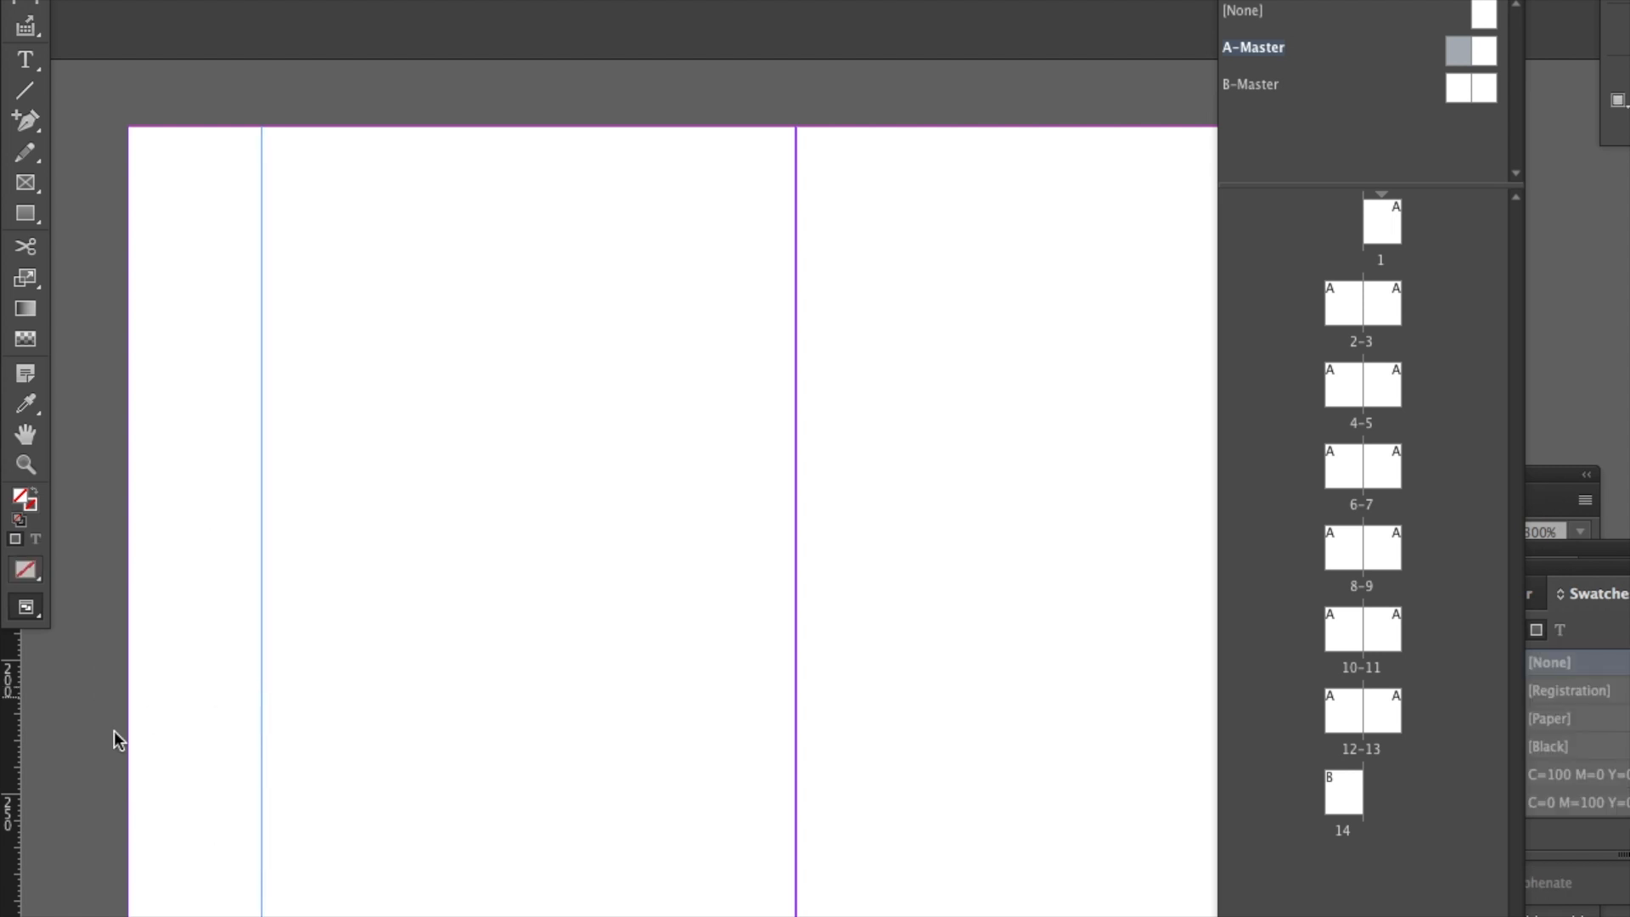
pyautogui.moveTo(14, 768); pyautogui.dragTo(396, 751)
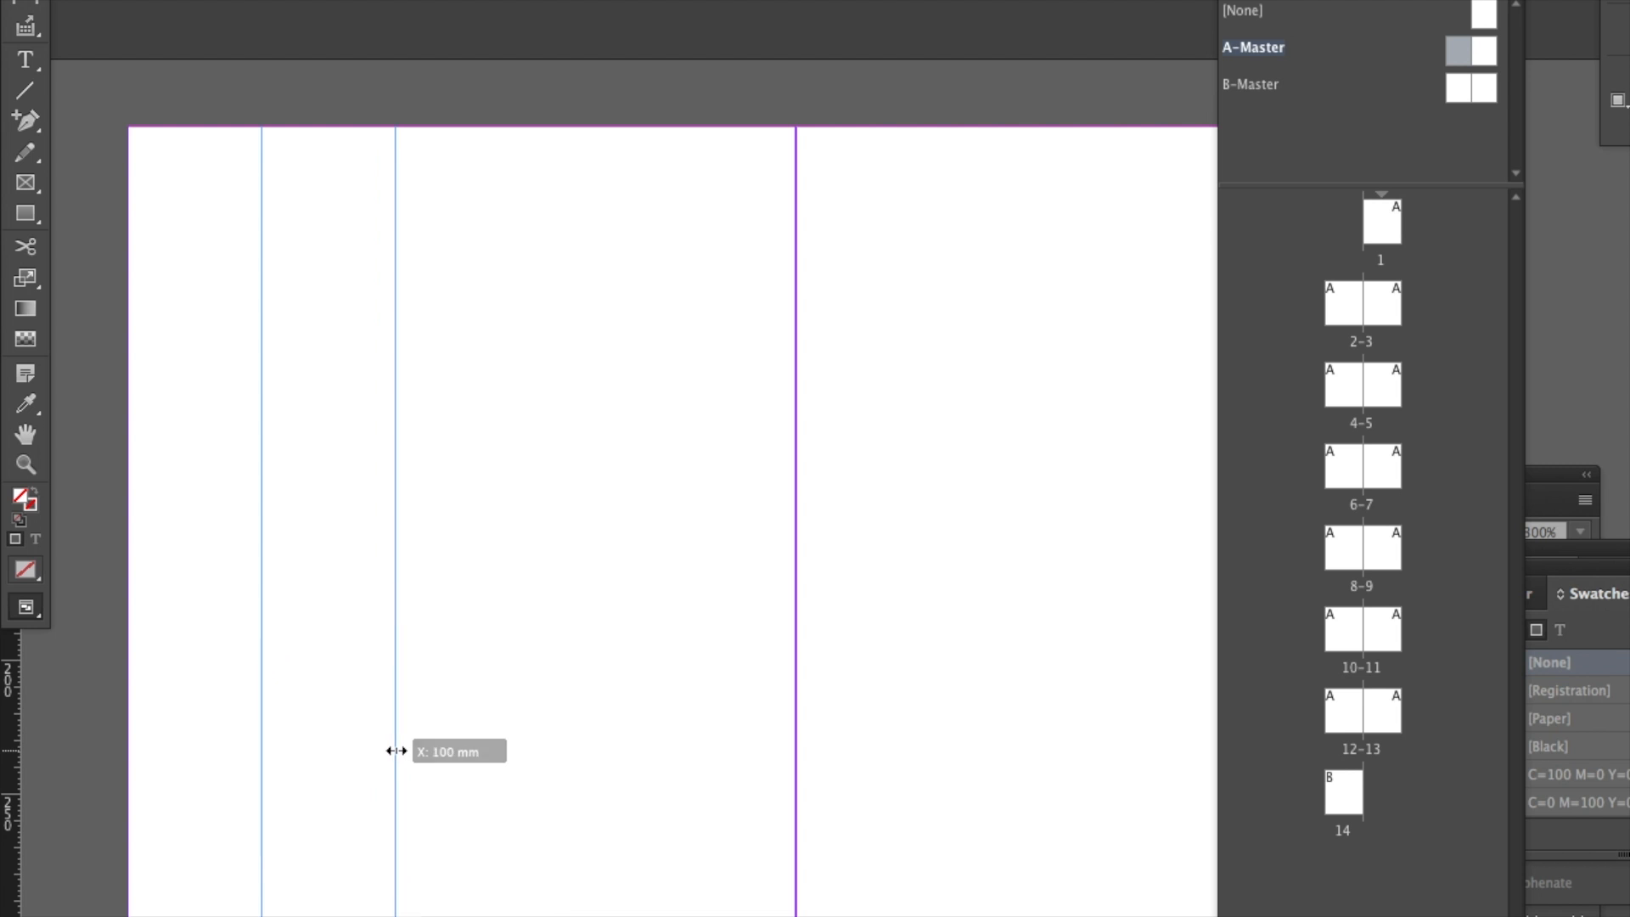
# Redisplay the Info panel above the spread and add a third vertical guide at about 140 mm.
pyautogui.click(768, 0)
pyautogui.moveTo(692, 0)
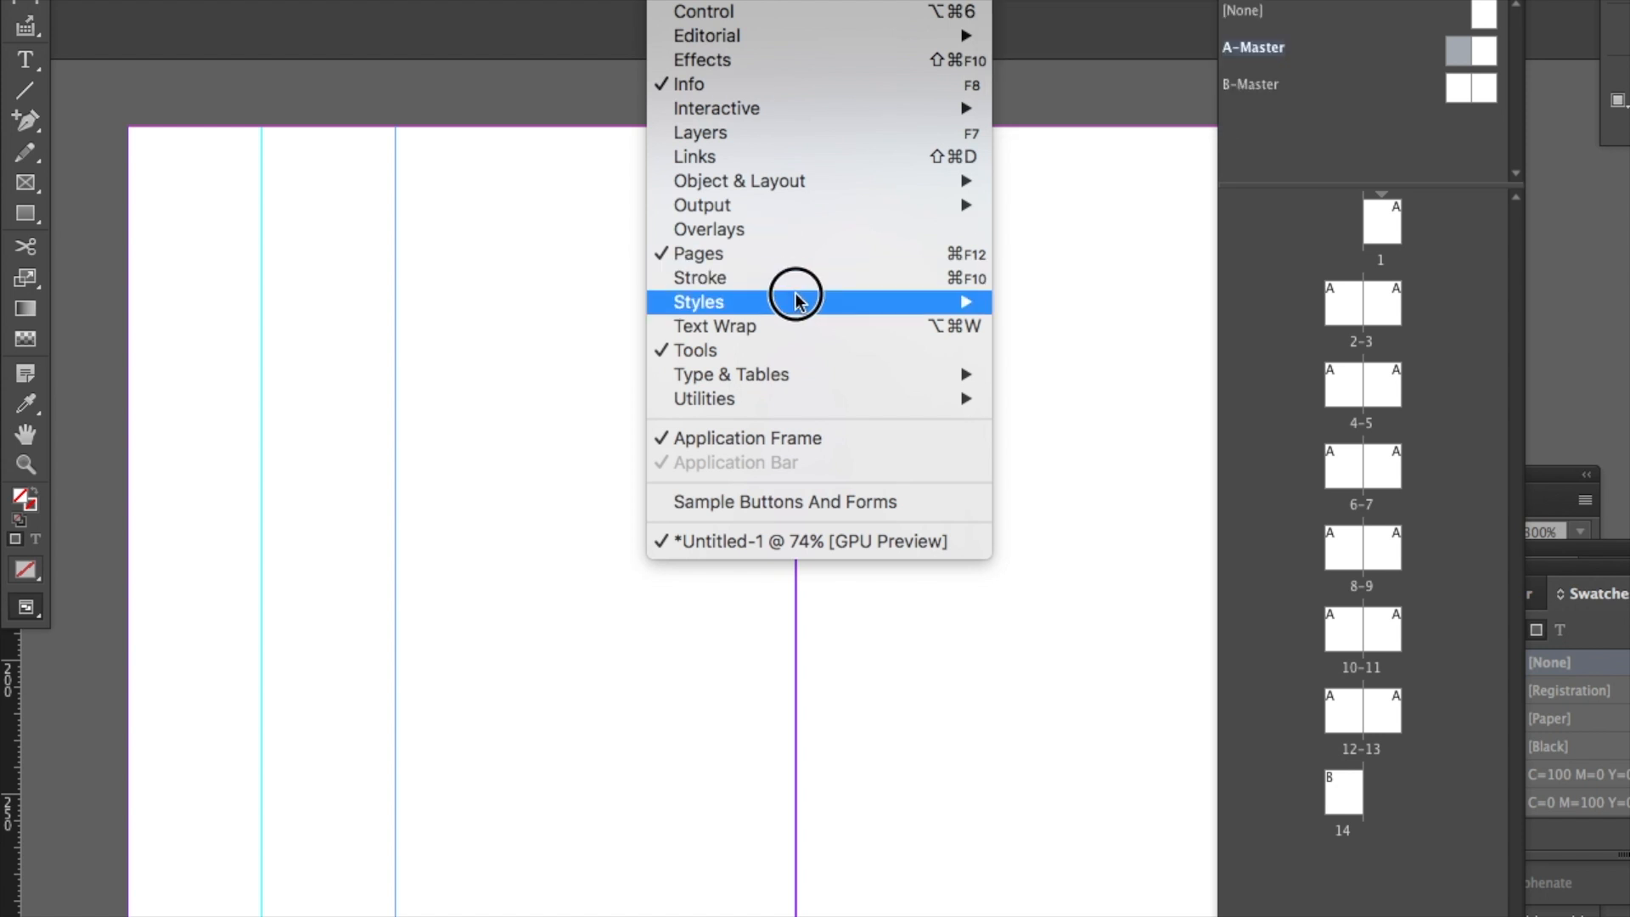
pyautogui.moveTo(796, 378)
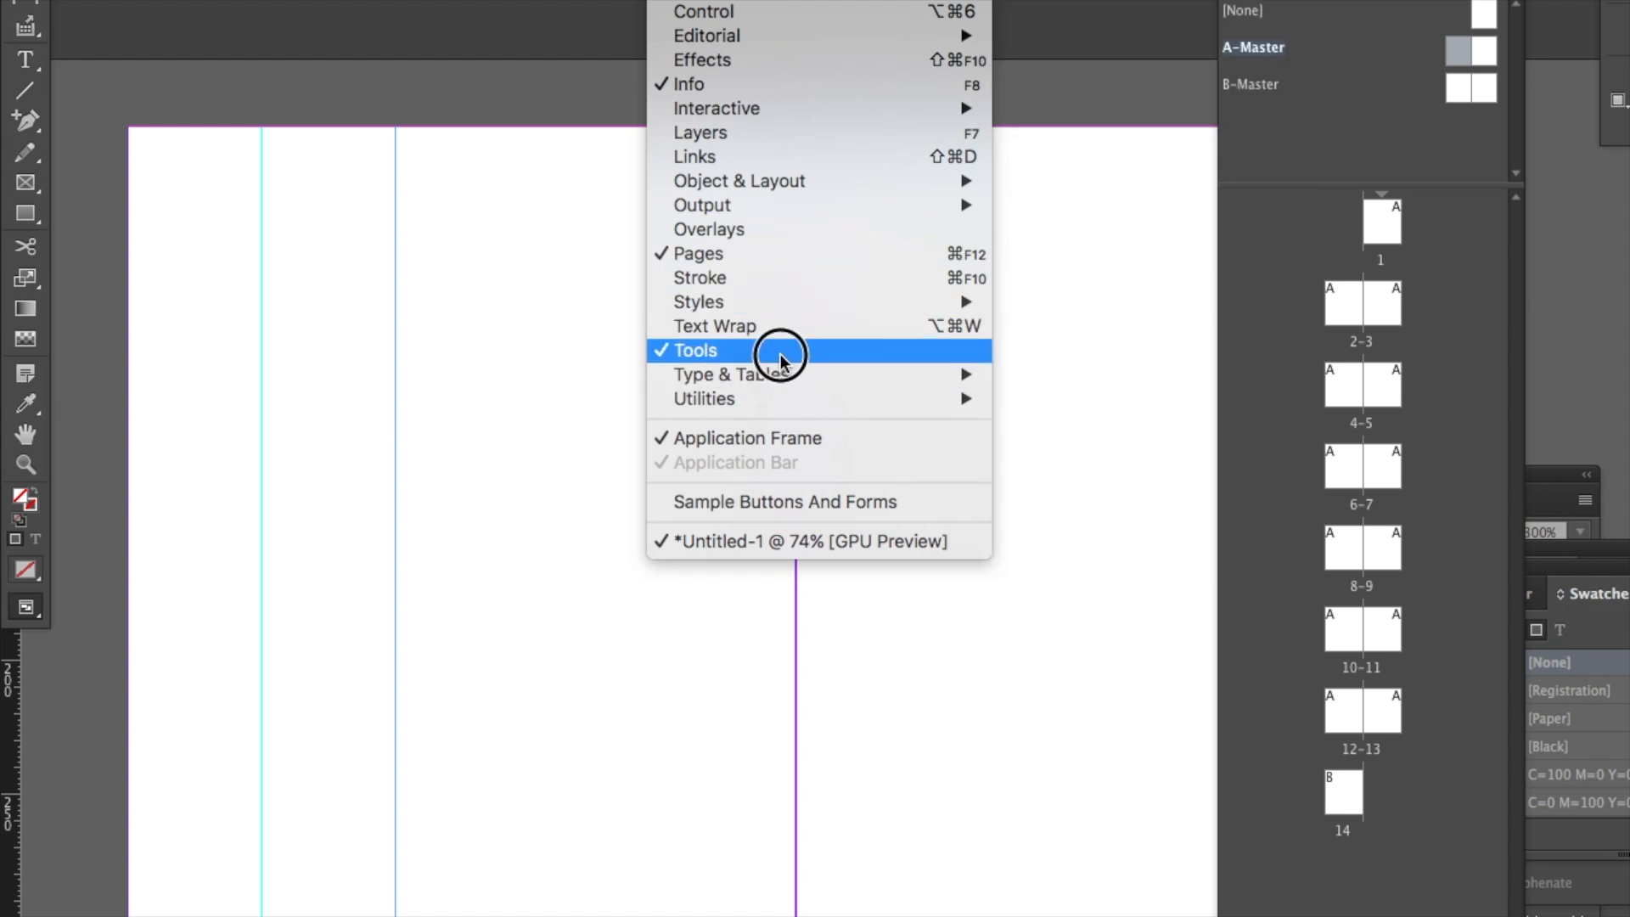
pyautogui.click(797, 85)
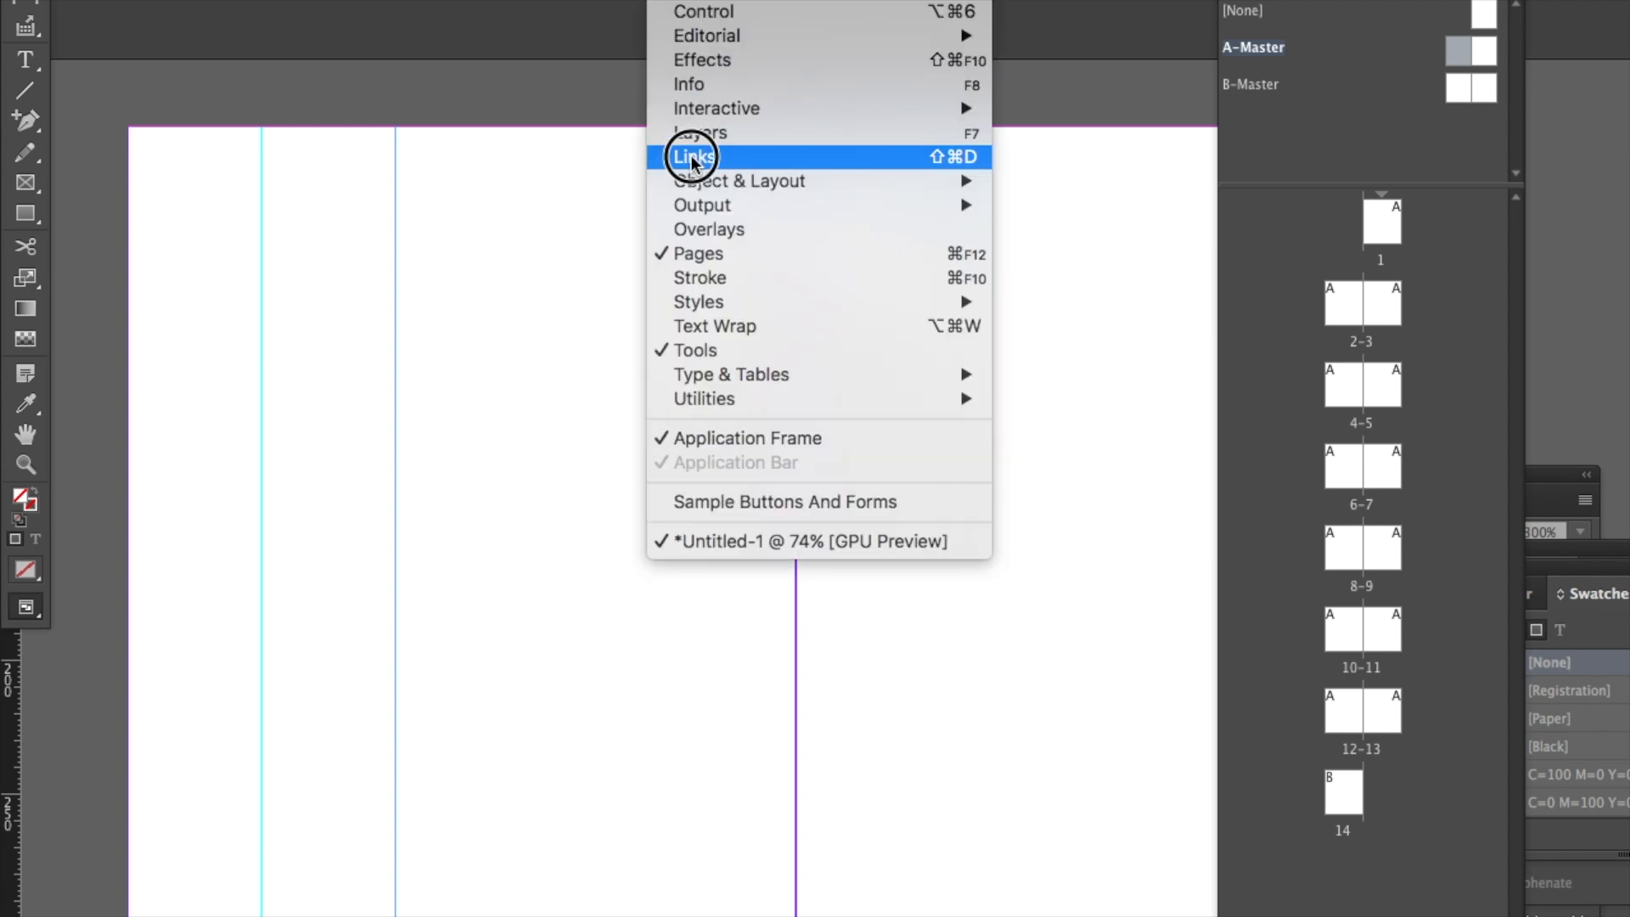
pyautogui.click(694, 85)
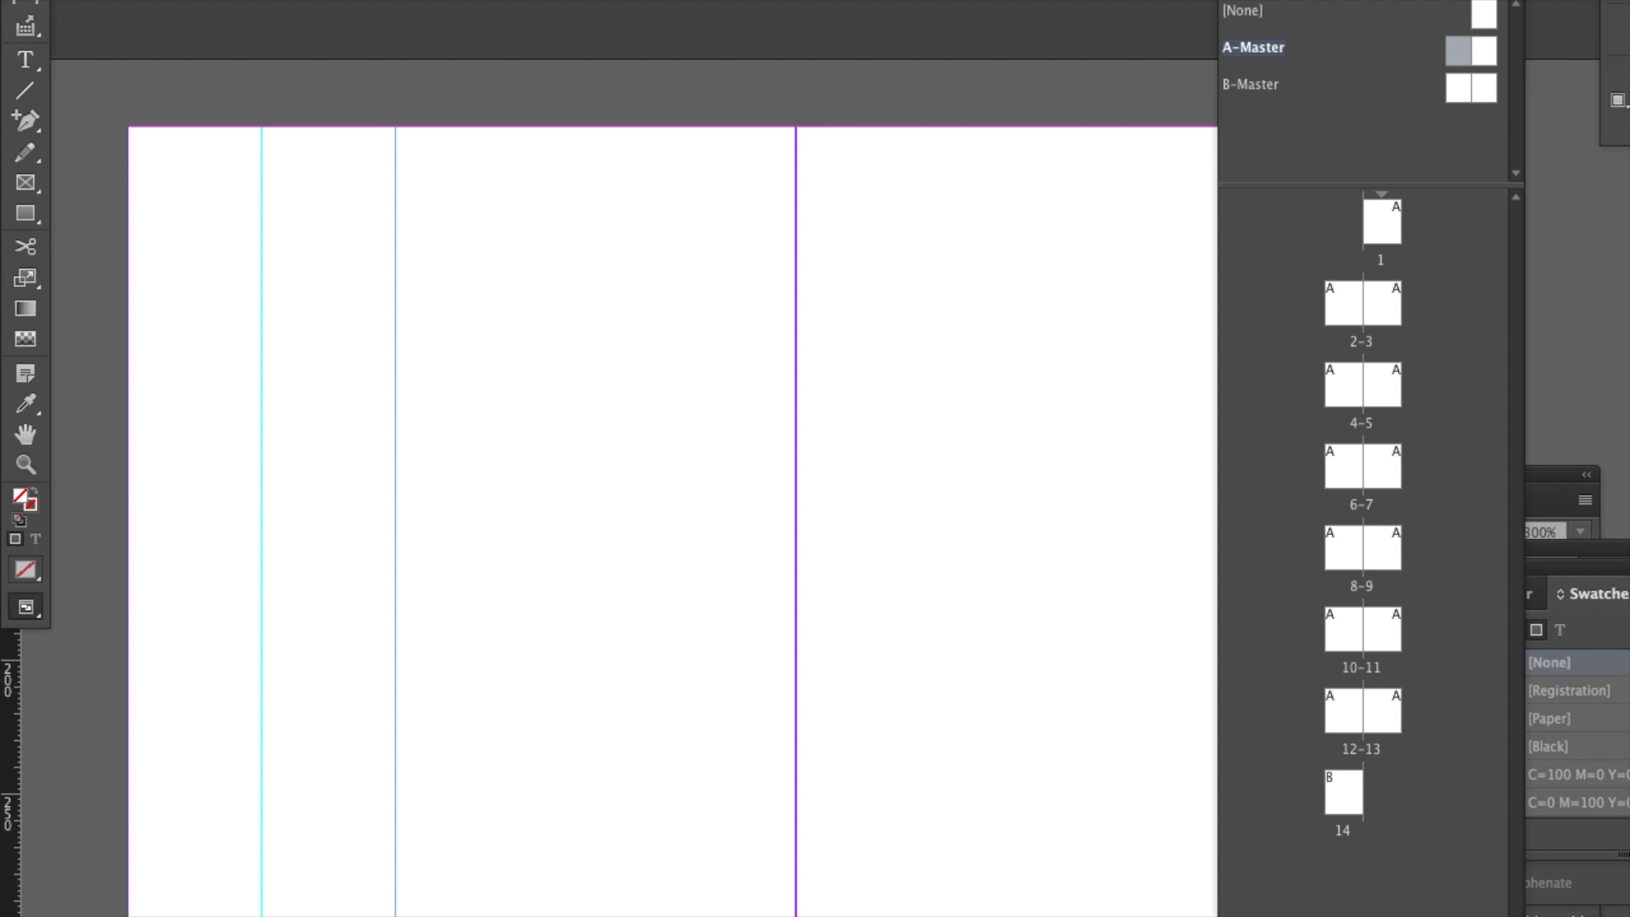
pyautogui.moveTo(1622, 2); pyautogui.dragTo(436, 1)
pyautogui.moveTo(11, 766); pyautogui.dragTo(503, 740)
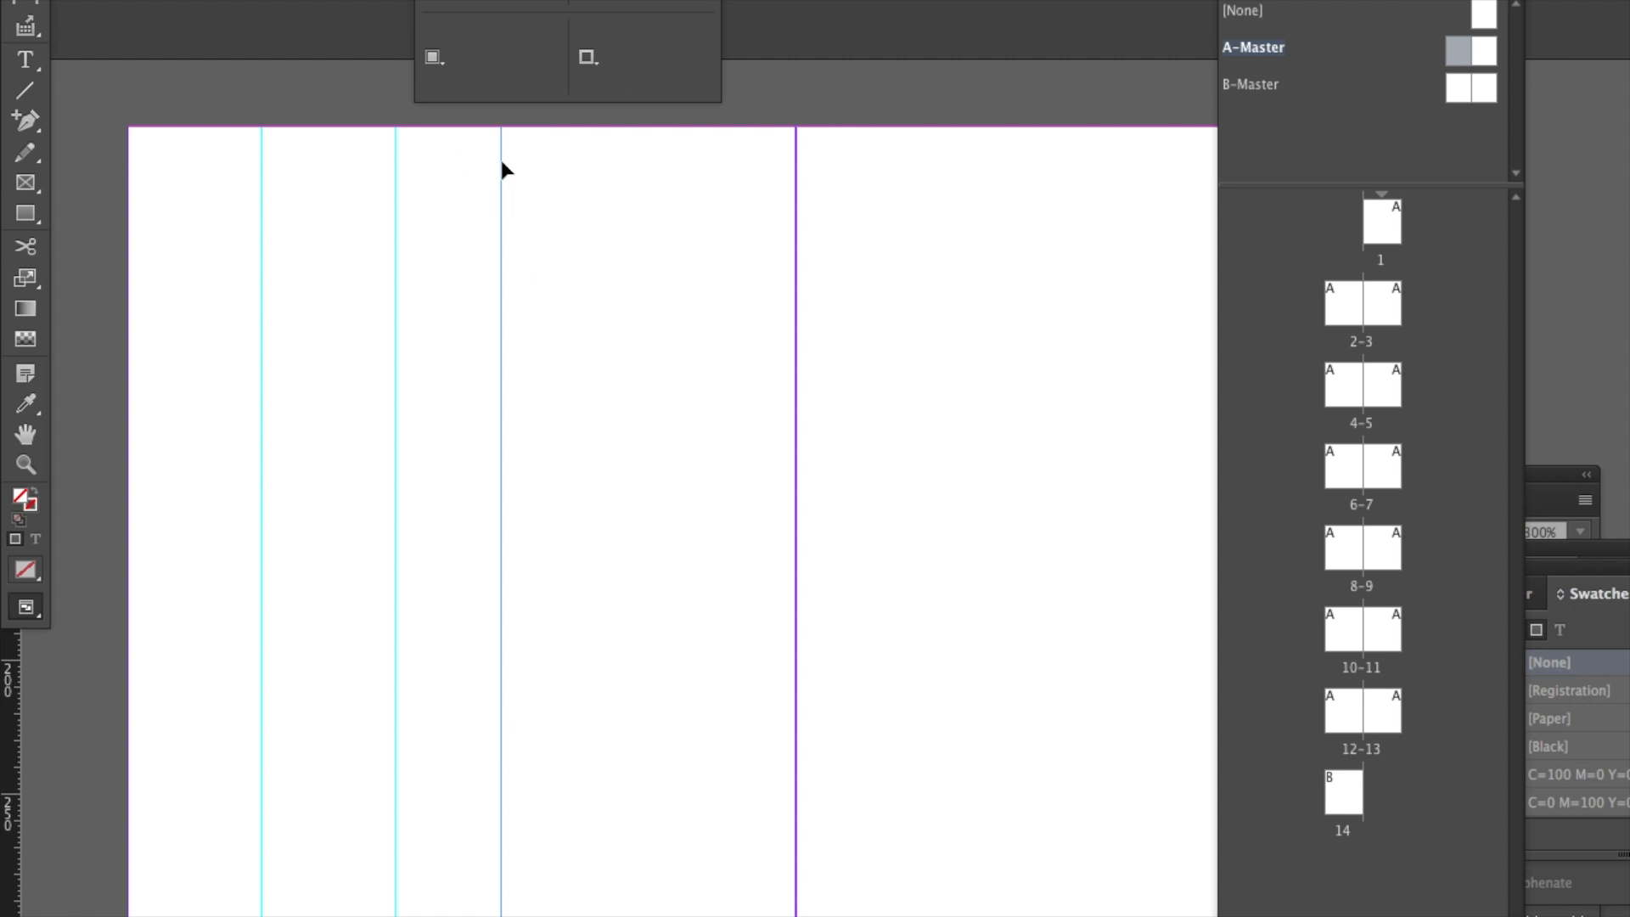
# Switch to the Digital Publishing workspace.
pyautogui.click(684, 1)
pyautogui.moveTo(721, 1)
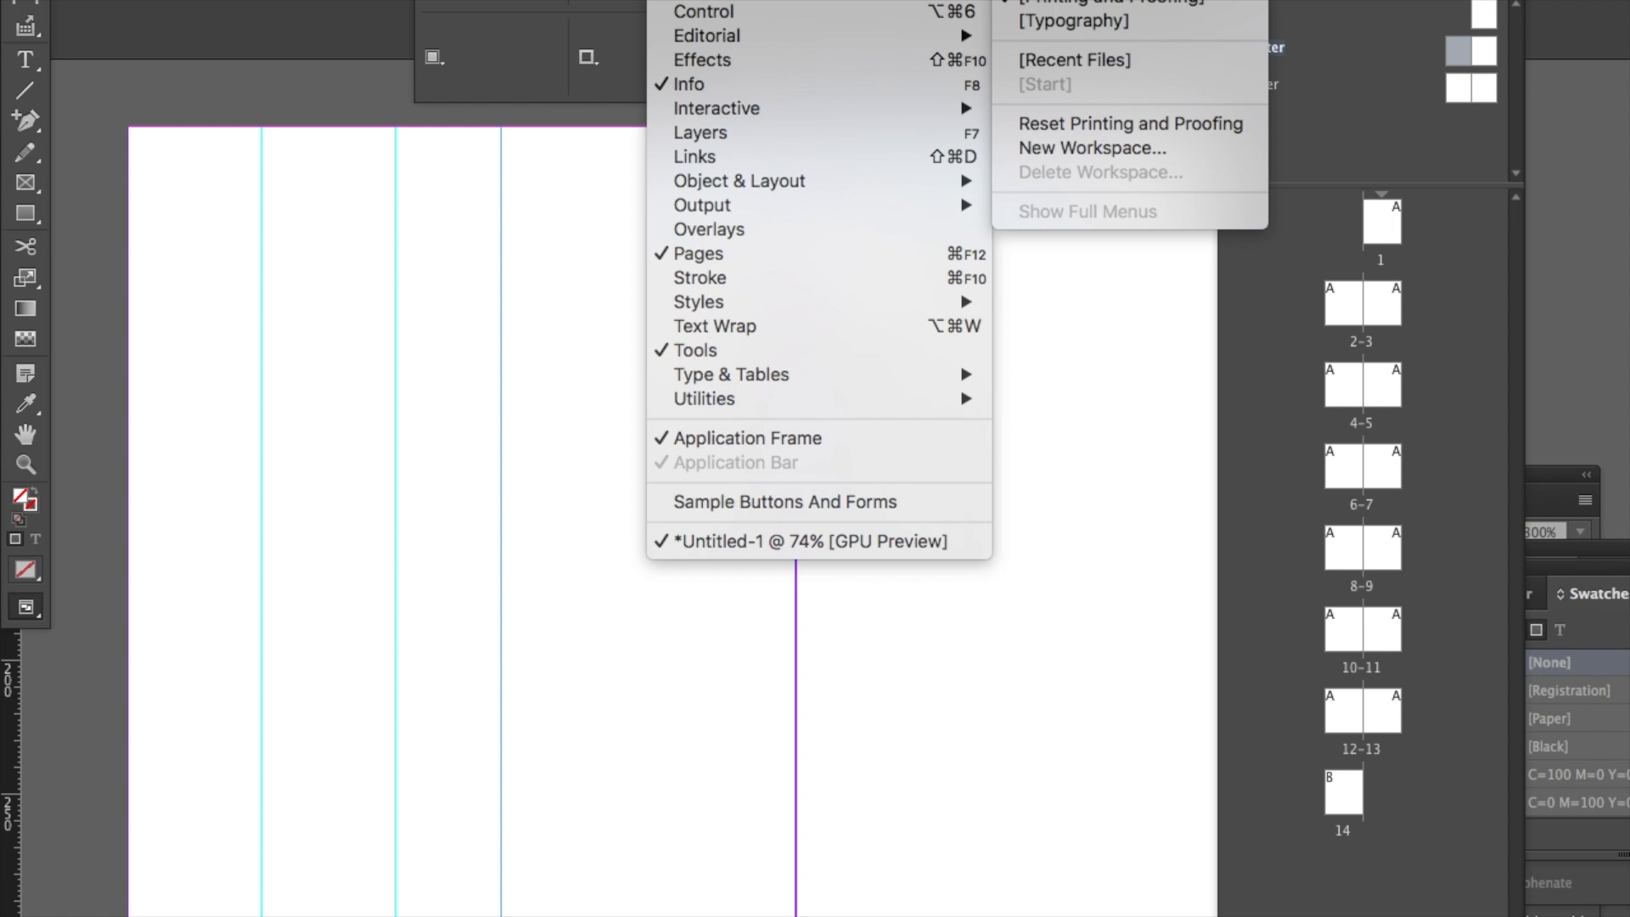
pyautogui.click(1074, 1)
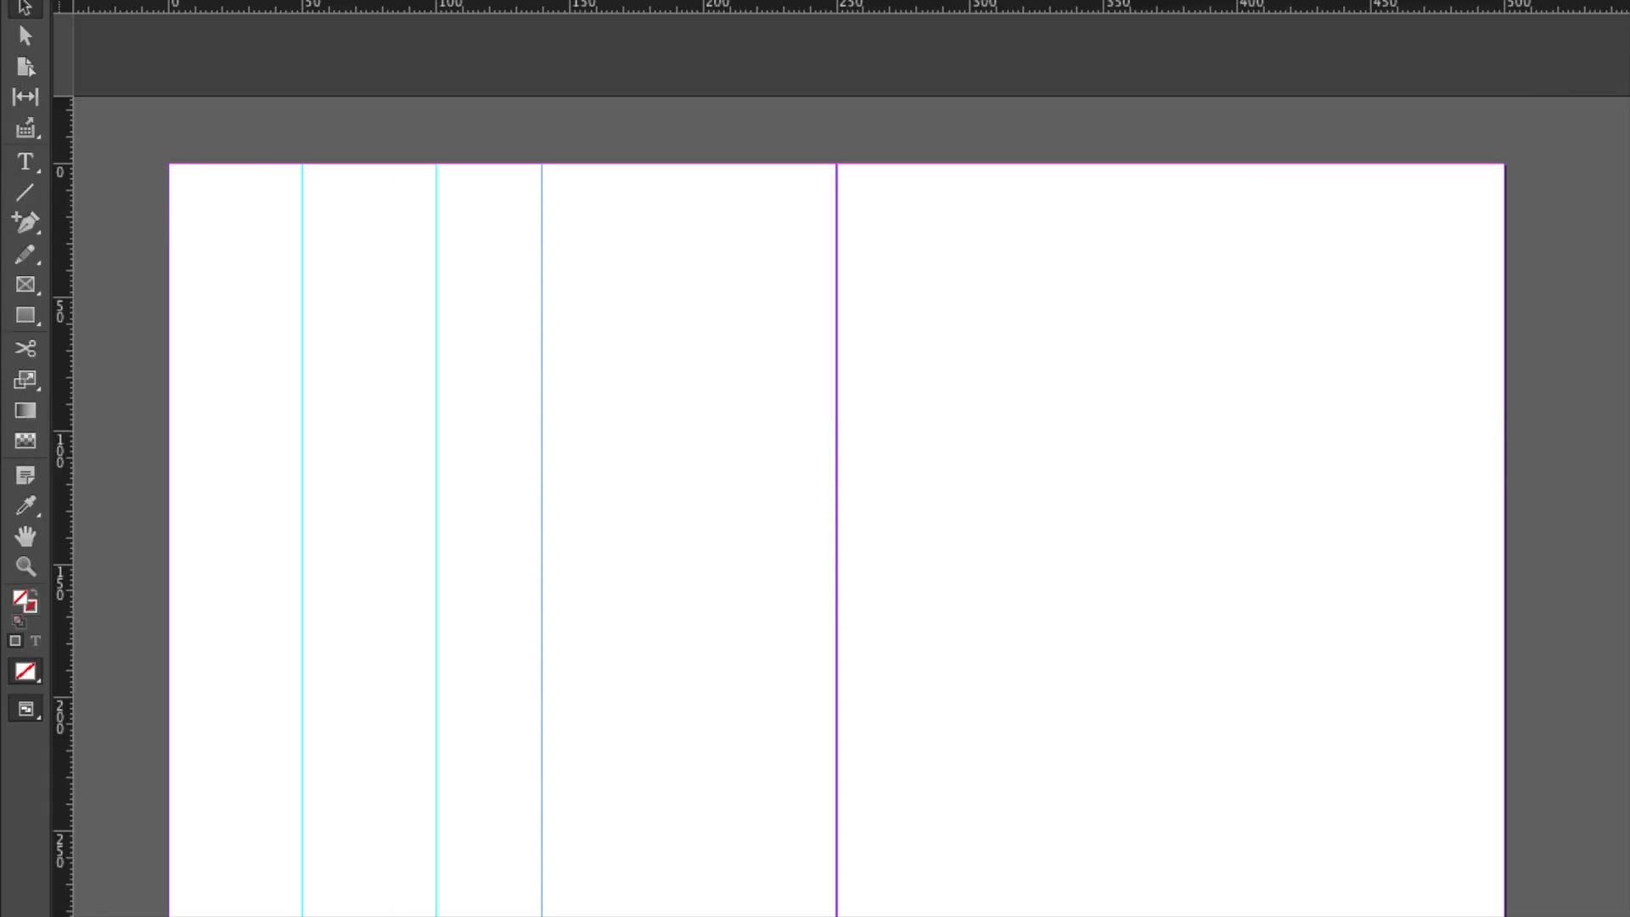
# Switch from Digital Publishing to a different docked-panel workspace and expand its panel of index references and topics.
pyautogui.click(683, 1)
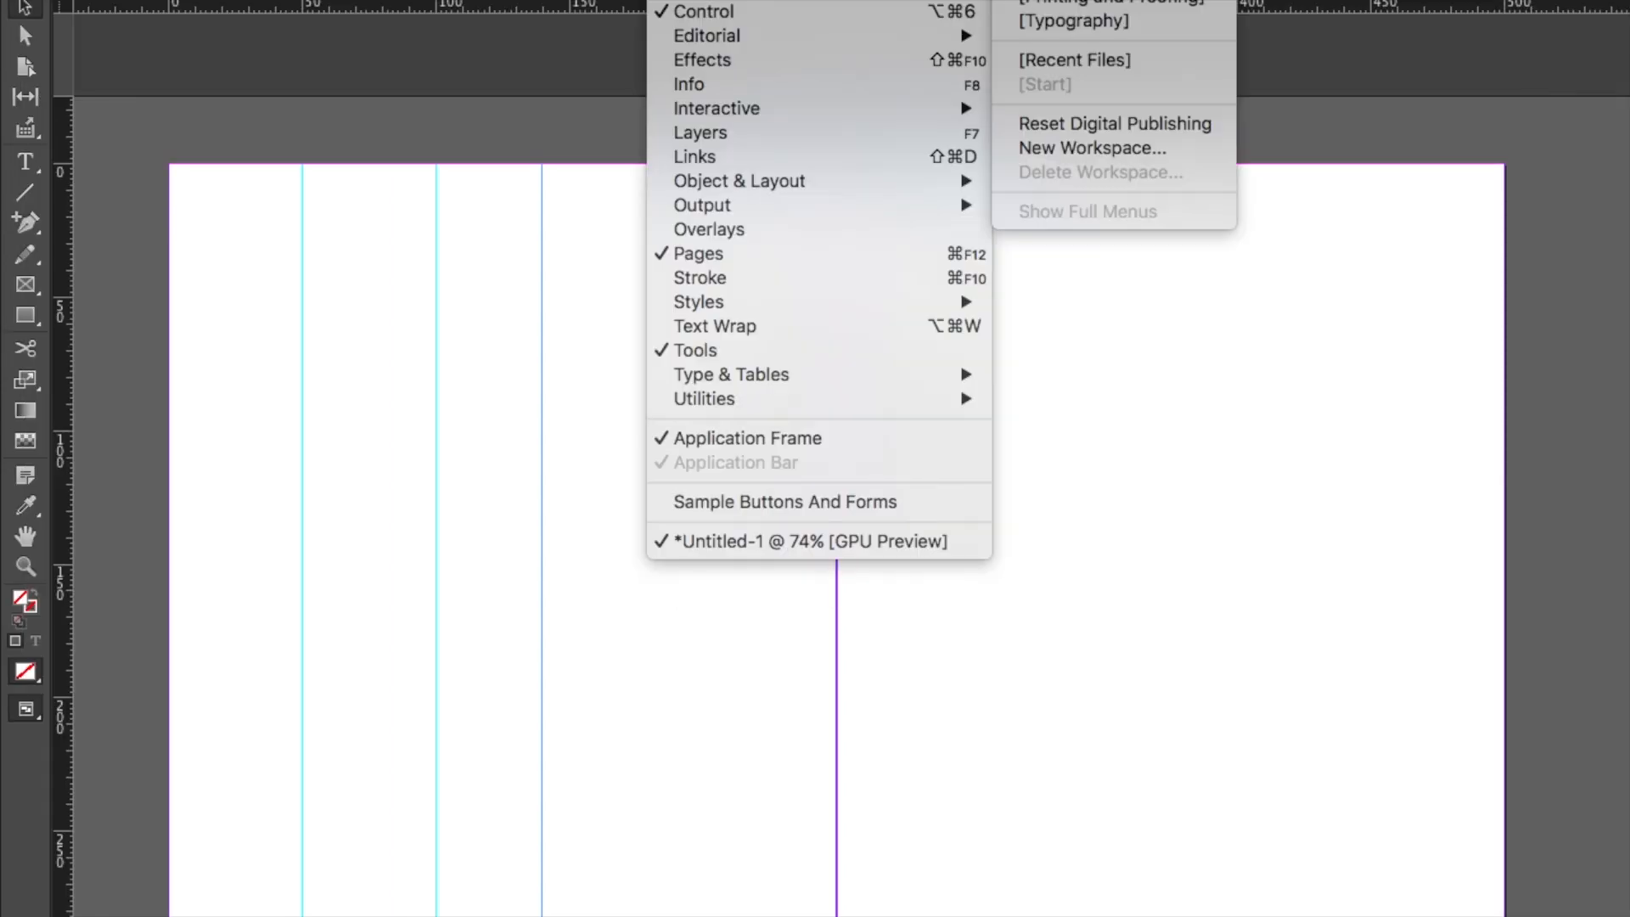
pyautogui.moveTo(721, 1)
pyautogui.click(1074, 1)
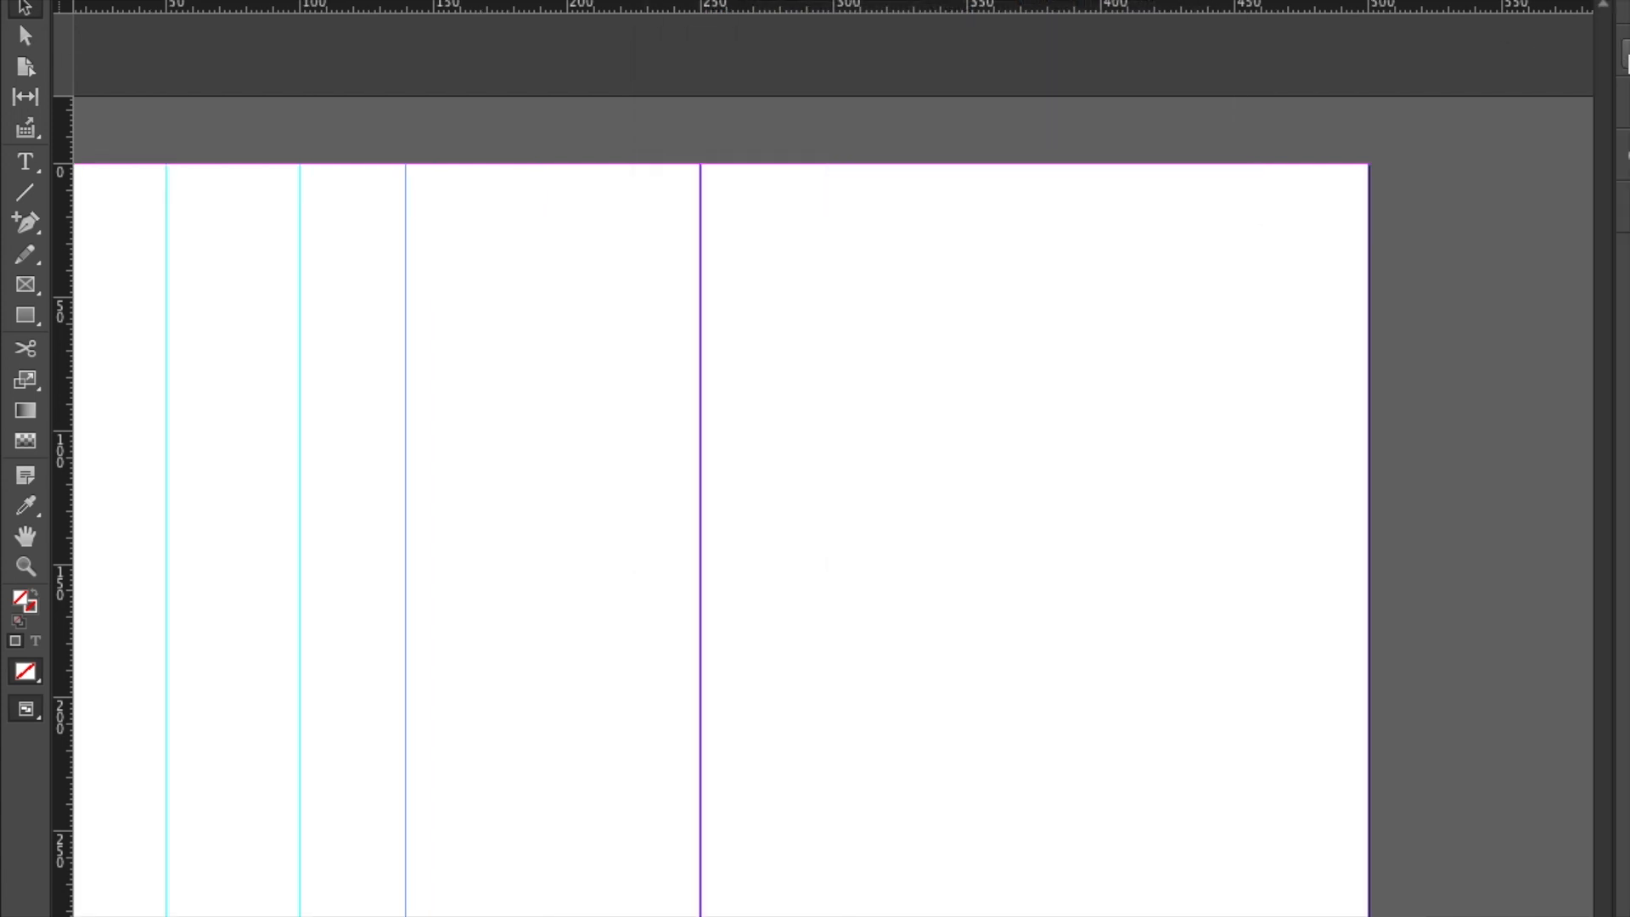
pyautogui.click(1624, 12)
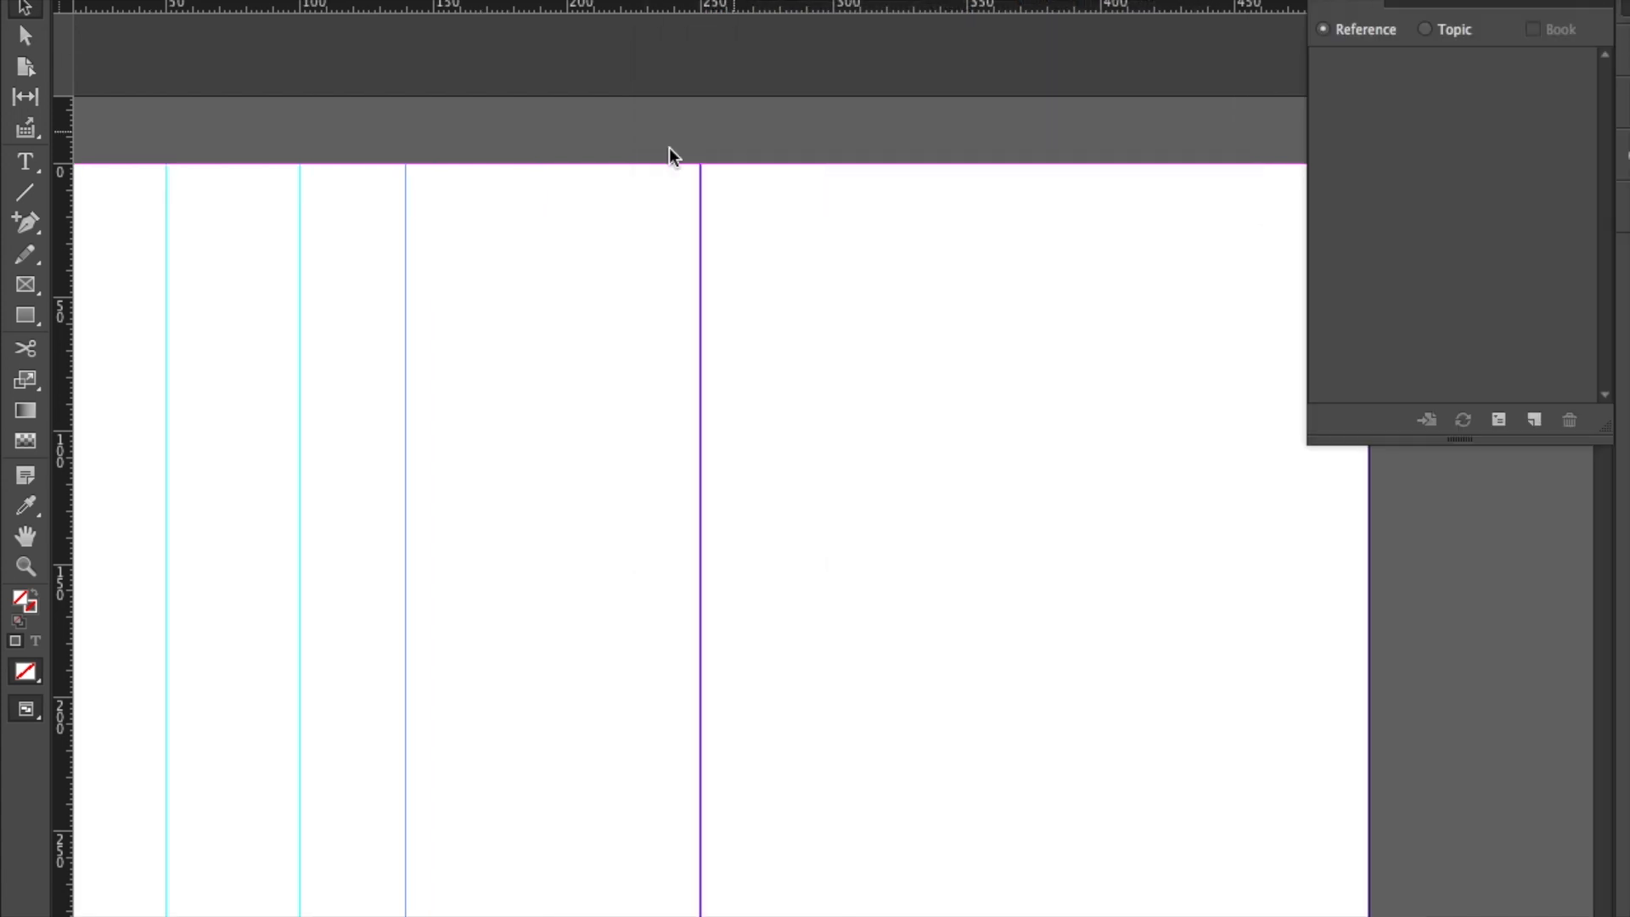
# Reposition the third vertical guide on the A-Master spread to exactly 150 mm.
pyautogui.click(407, 224)
pyautogui.press('Return')
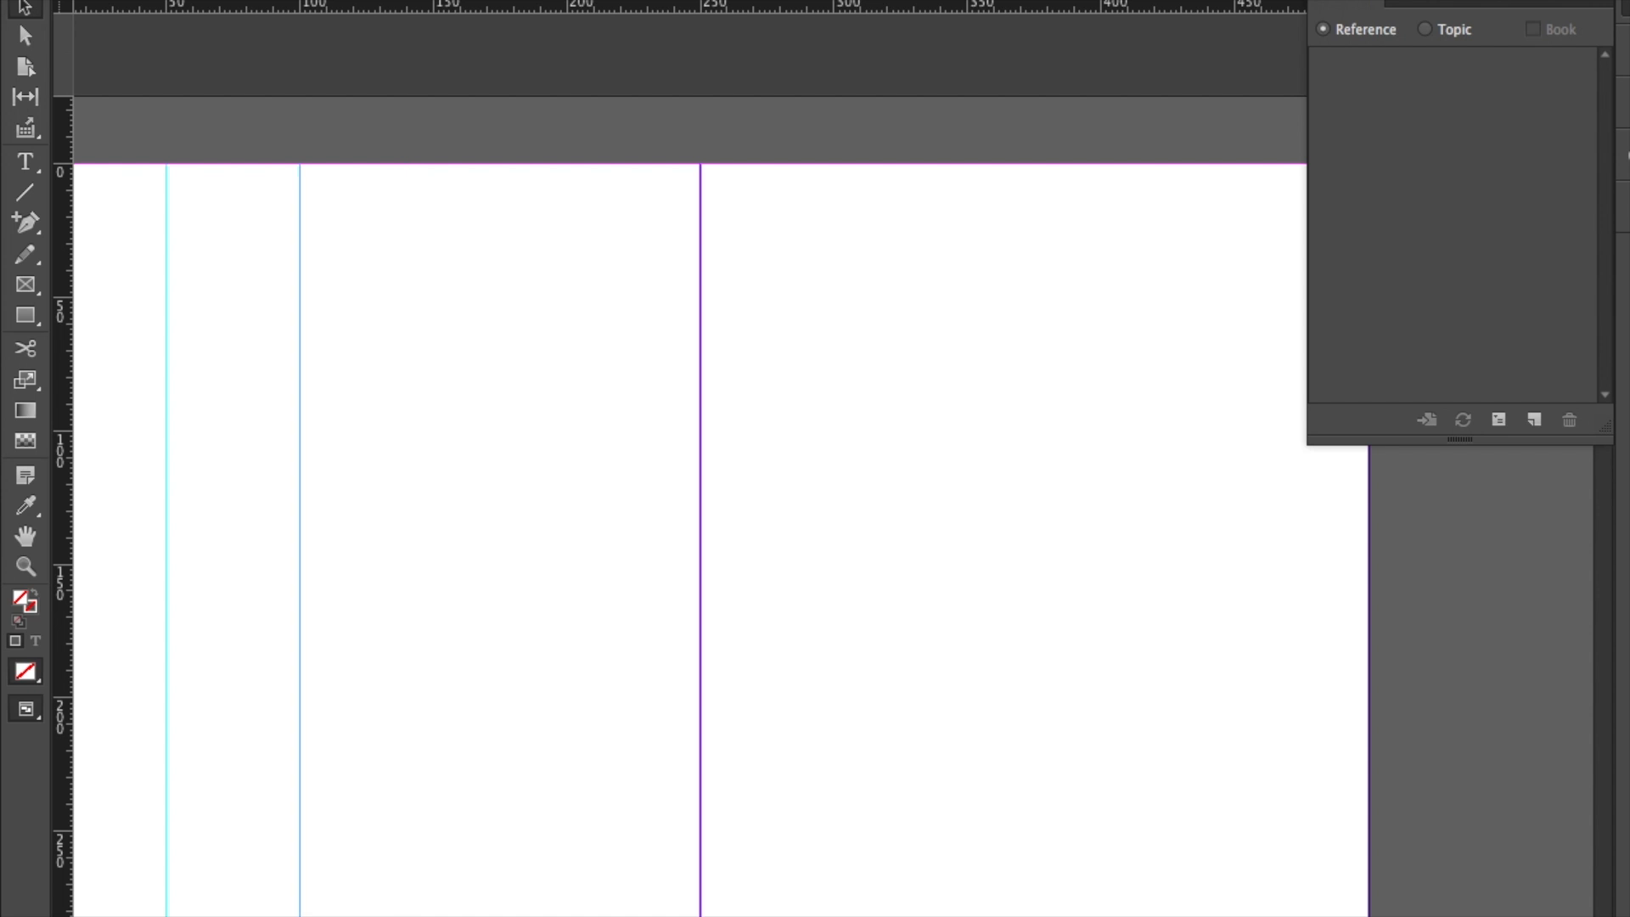
pyautogui.press('Return')
# Add vertical guides at 200, 300, 350, 400 and 450 mm across the A-Master spread.
pyautogui.moveTo(63, 458); pyautogui.dragTo(568, 444)
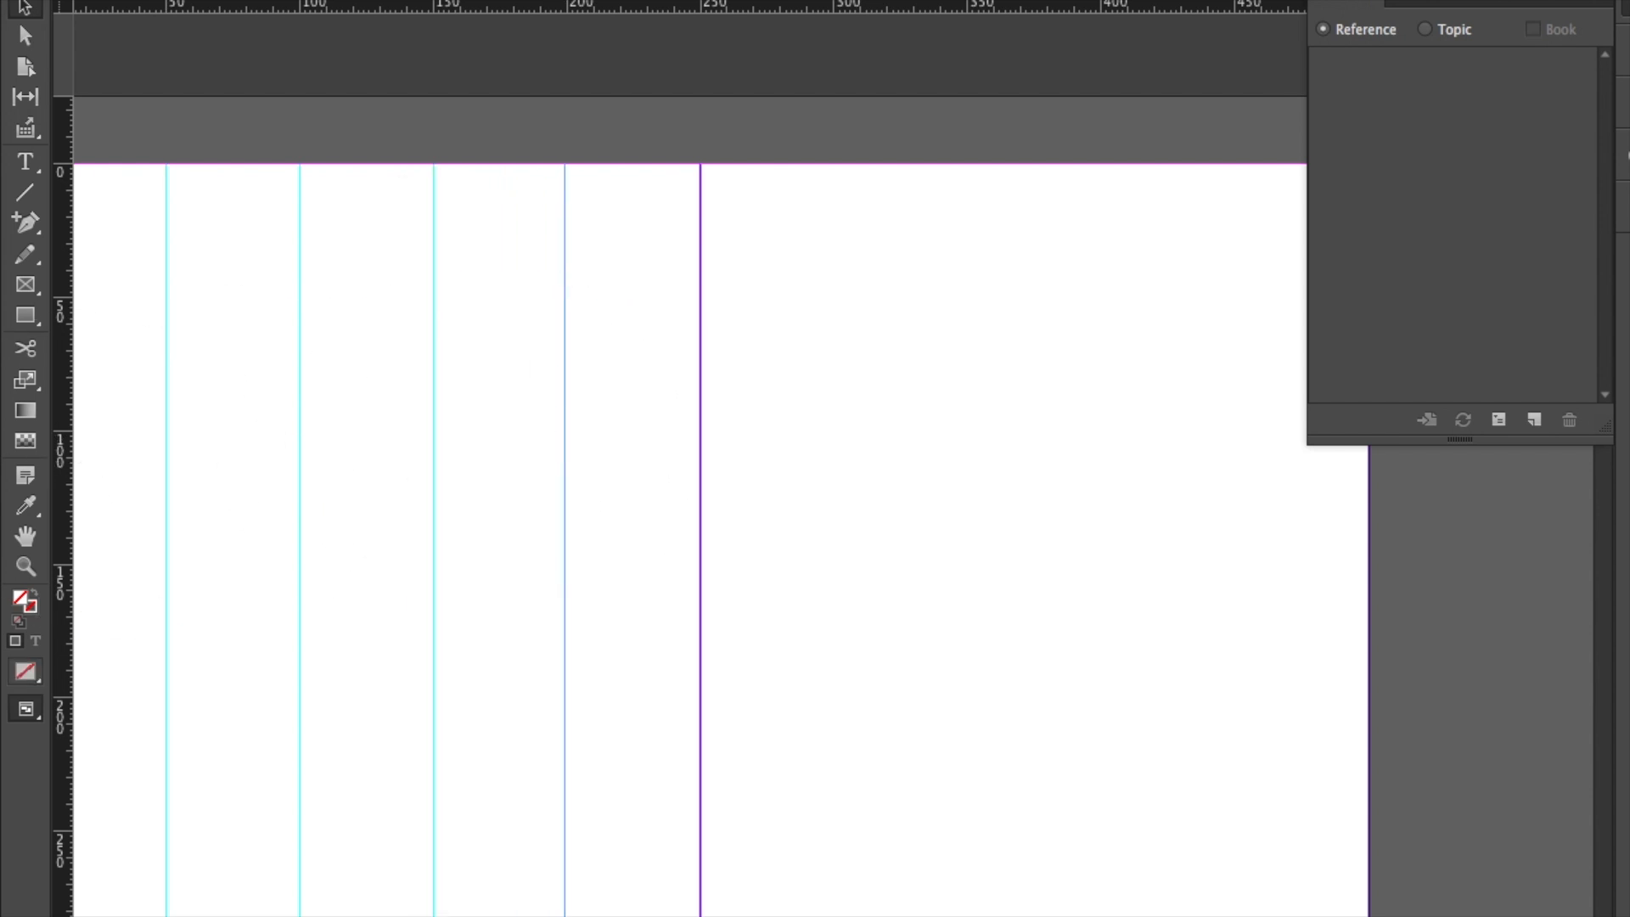
pyautogui.press('Return')
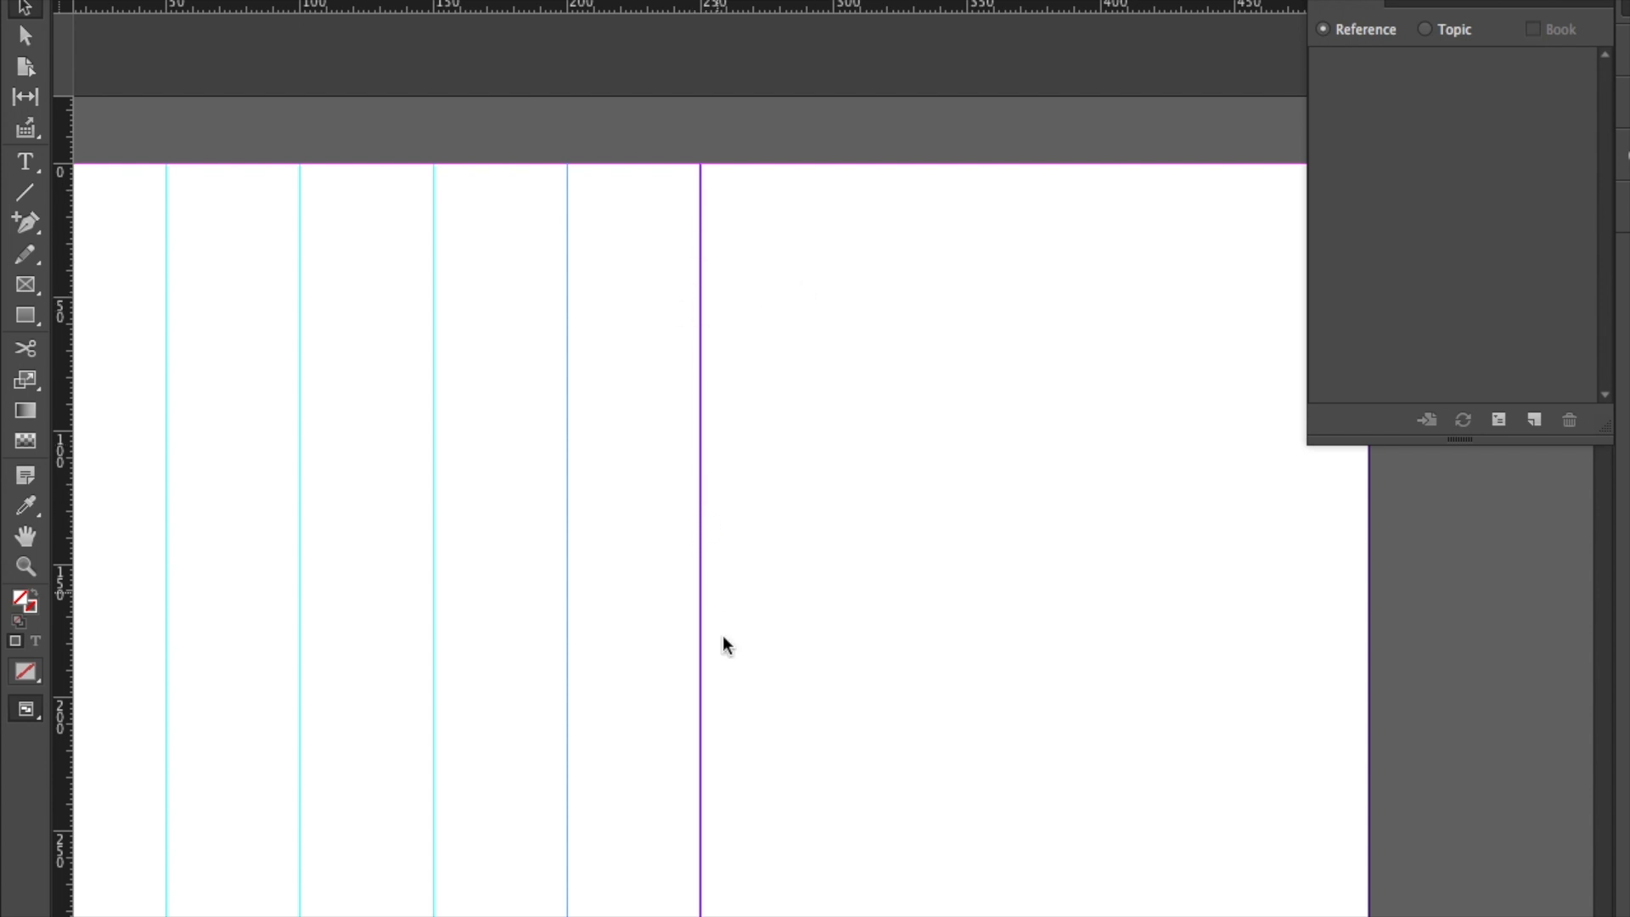
pyautogui.moveTo(66, 774); pyautogui.dragTo(837, 633)
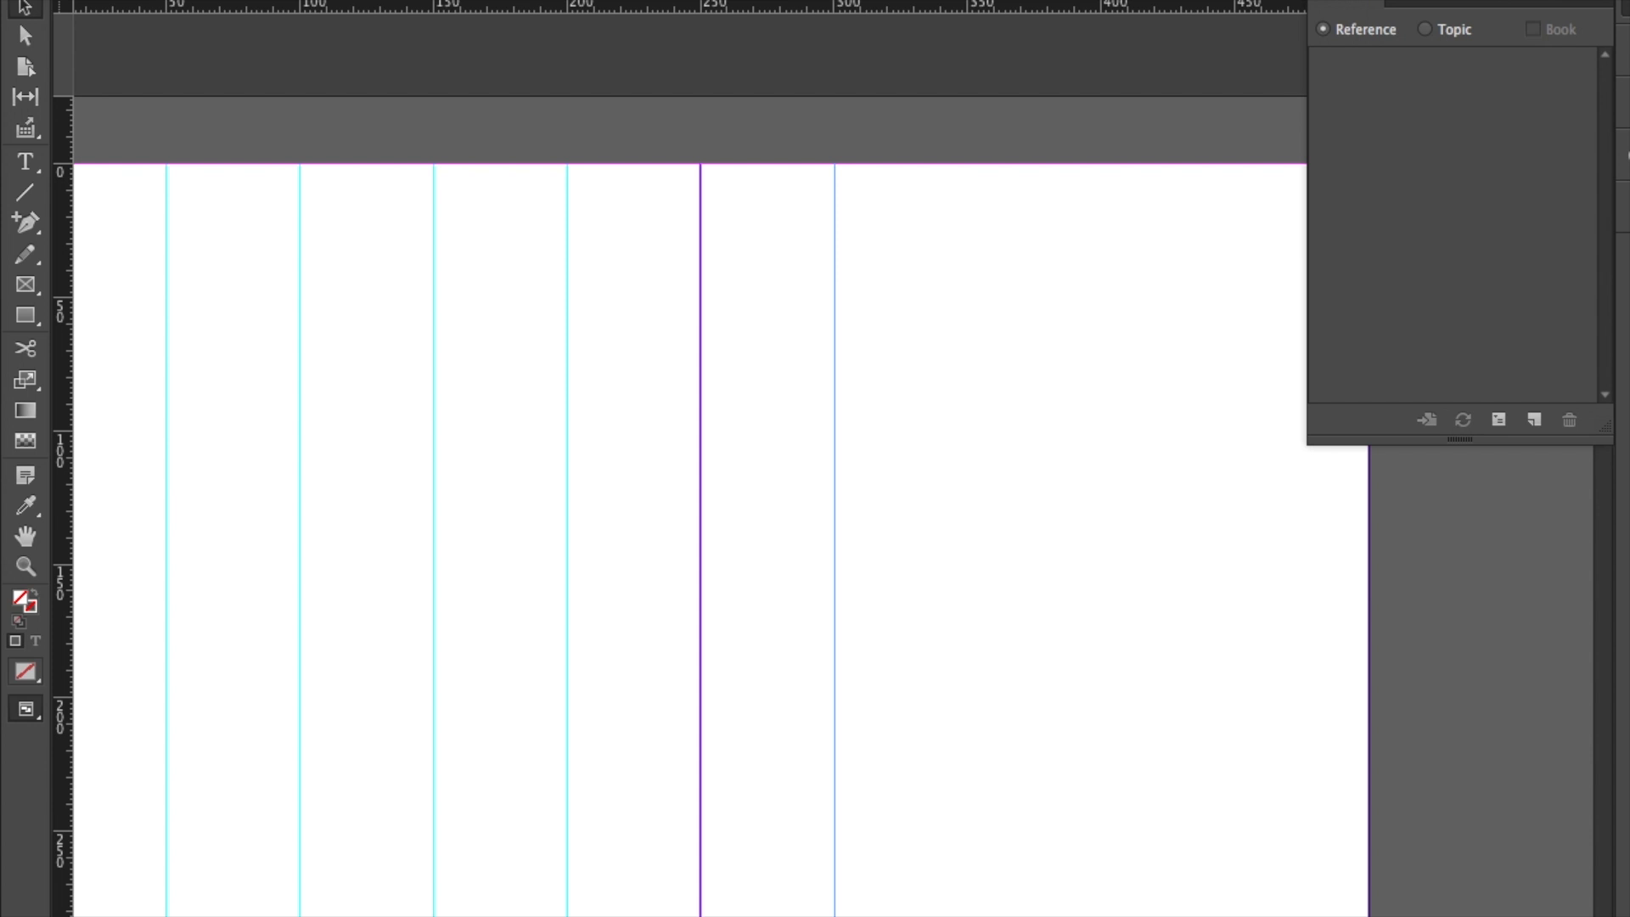
pyautogui.moveTo(69, 564); pyautogui.dragTo(982, 518)
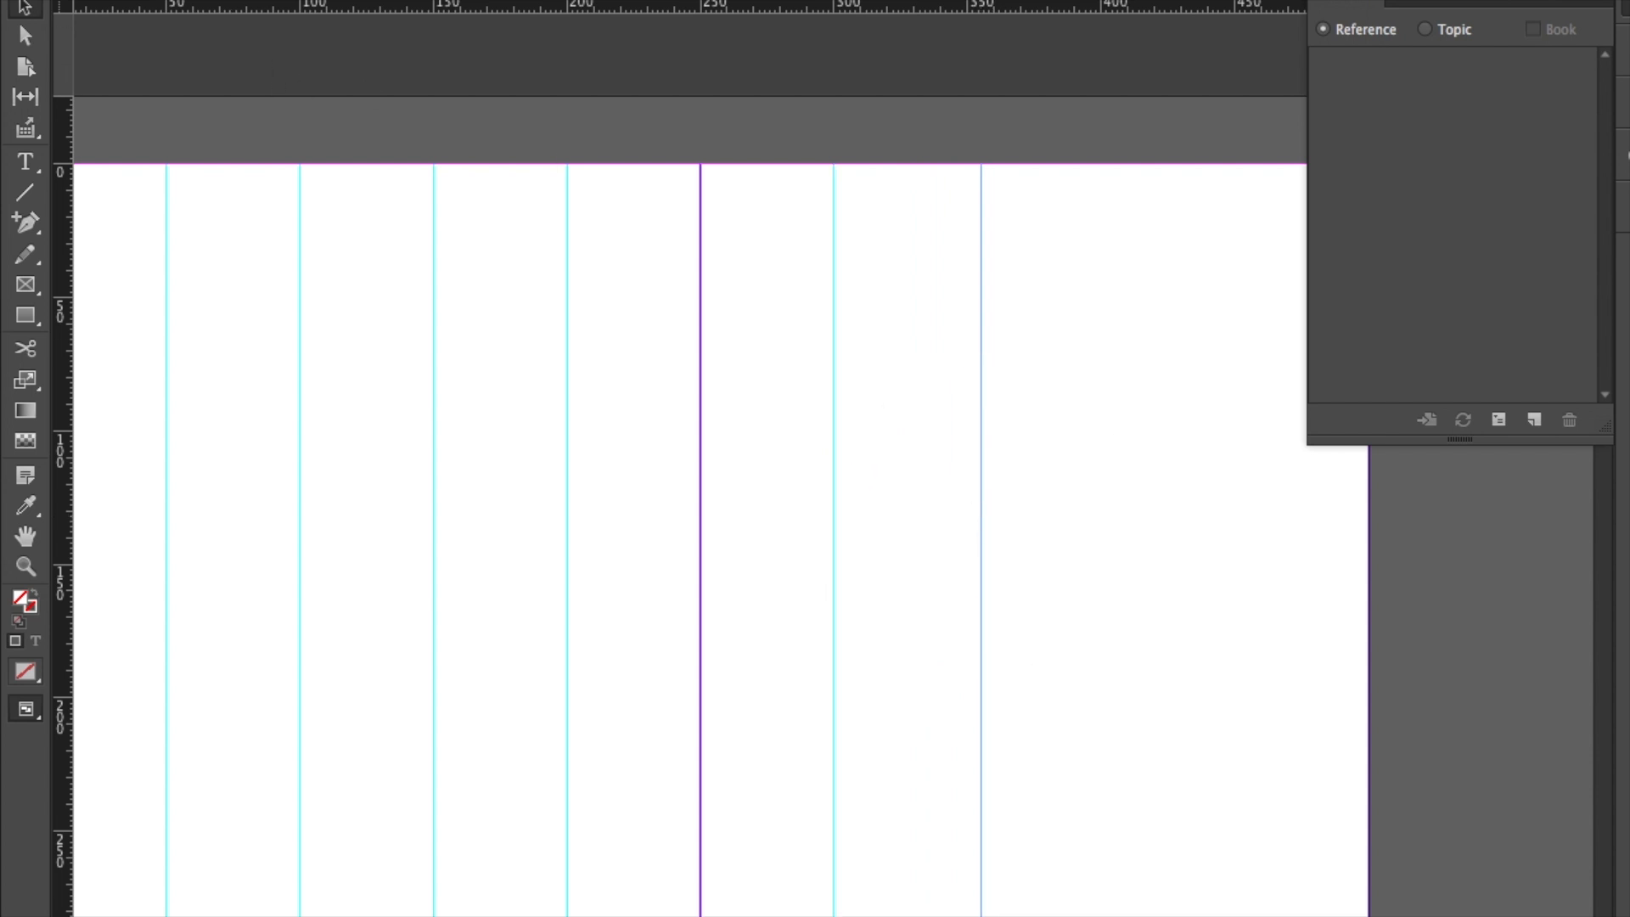
pyautogui.press('Return')
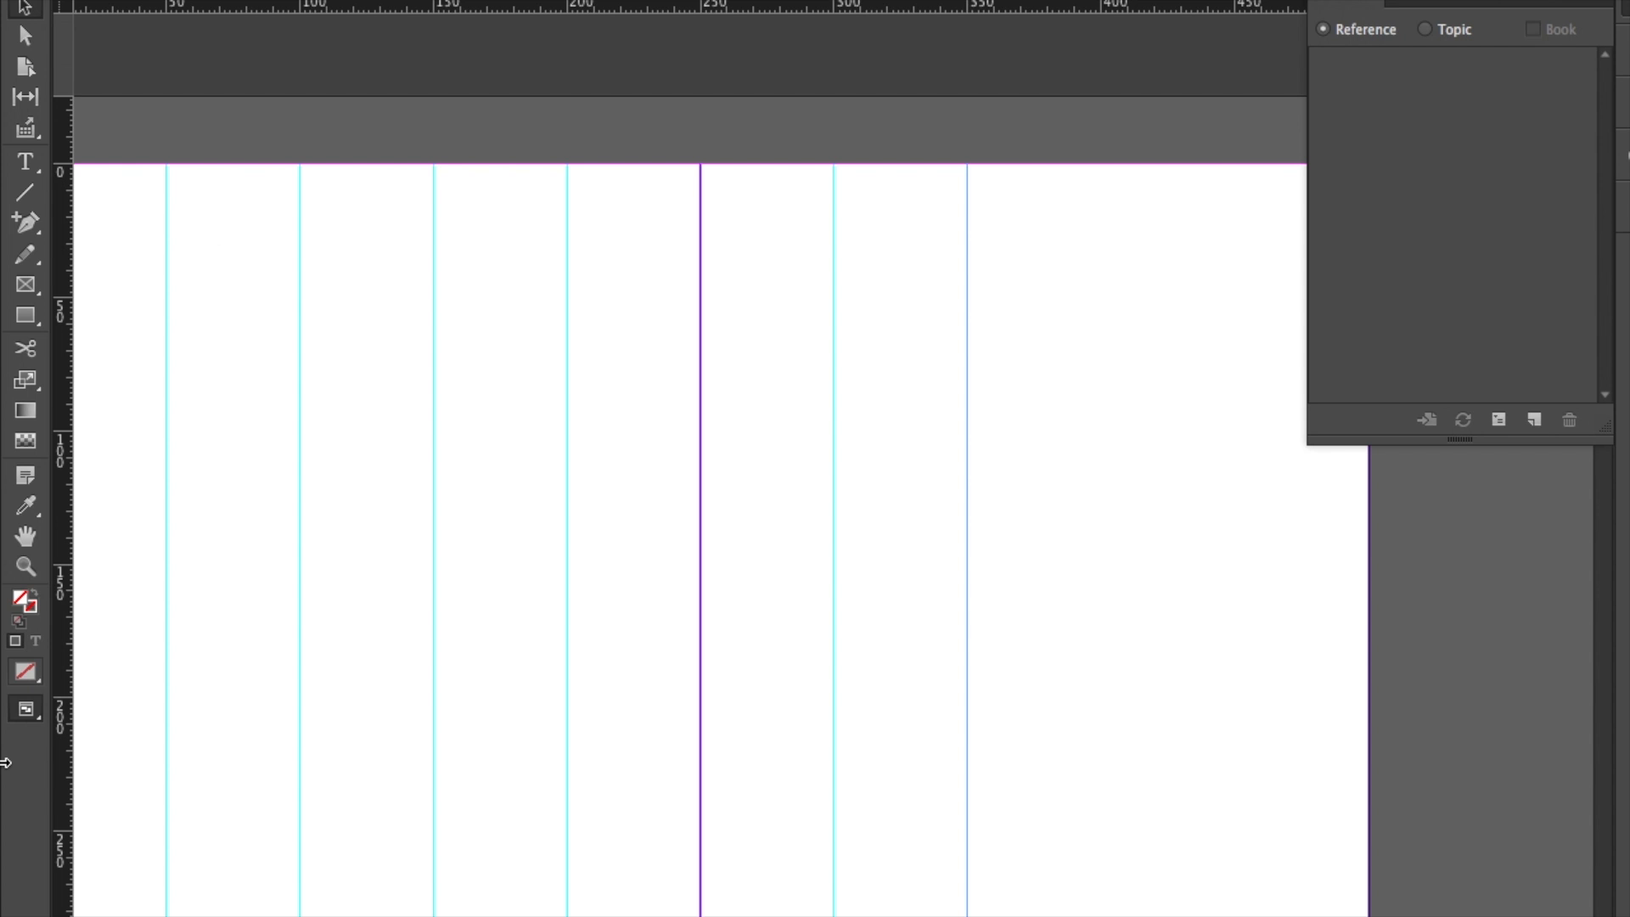
pyautogui.moveTo(59, 783); pyautogui.dragTo(1101, 621)
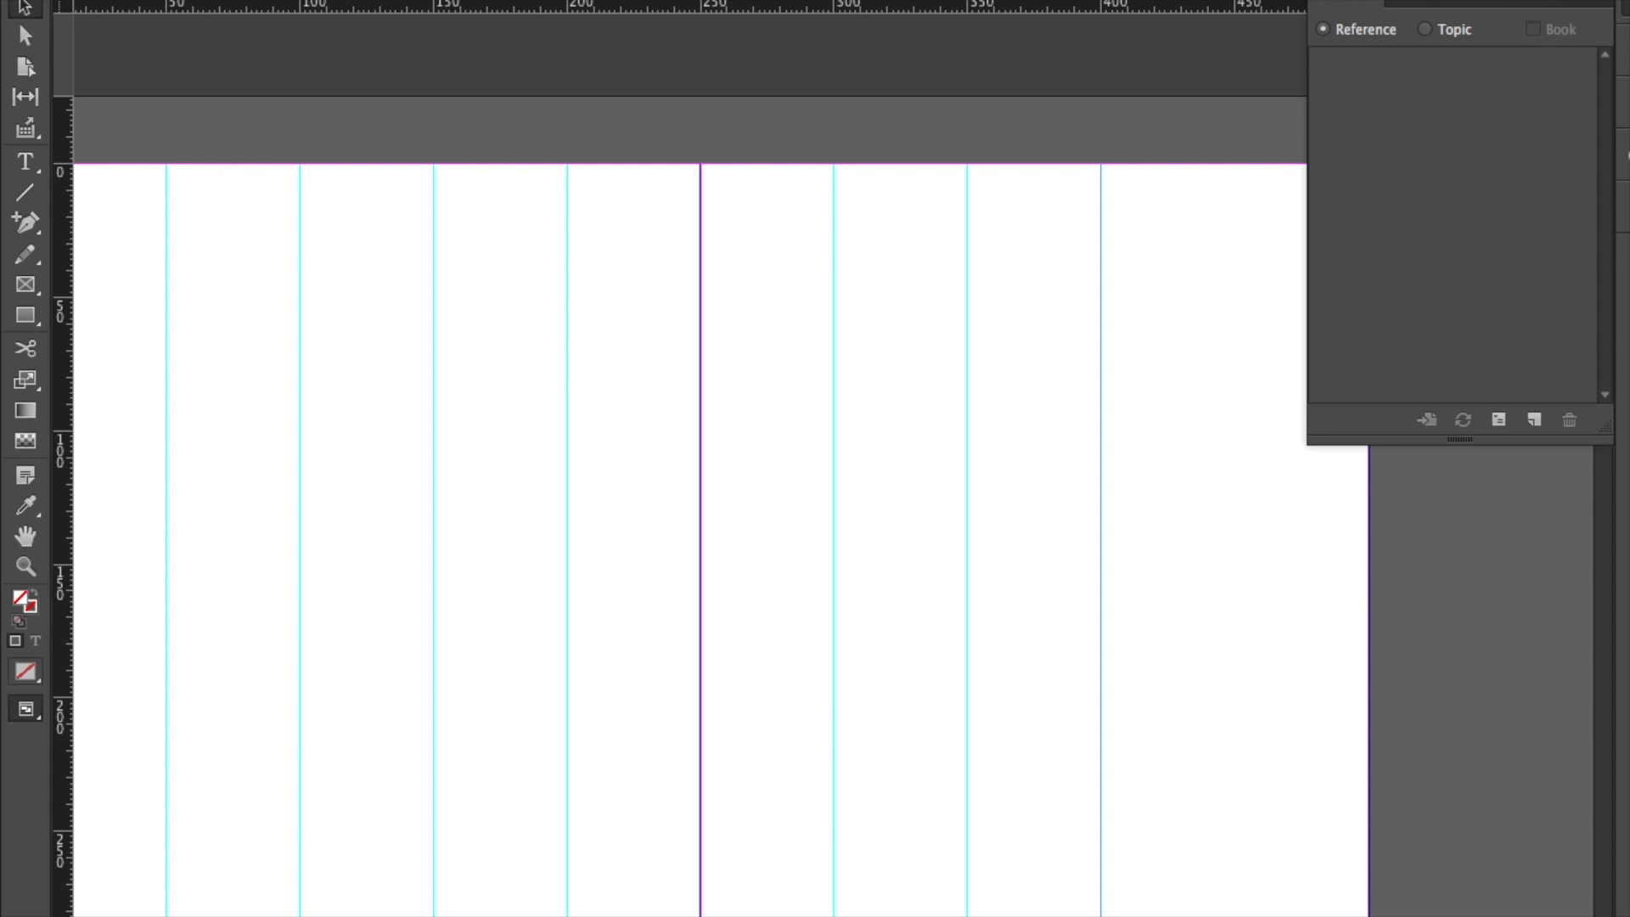
pyautogui.moveTo(68, 539)
pyautogui.mouseDown()
pyautogui.moveTo(883, 527)
pyautogui.moveTo(1235, 472)
pyautogui.mouseUp()
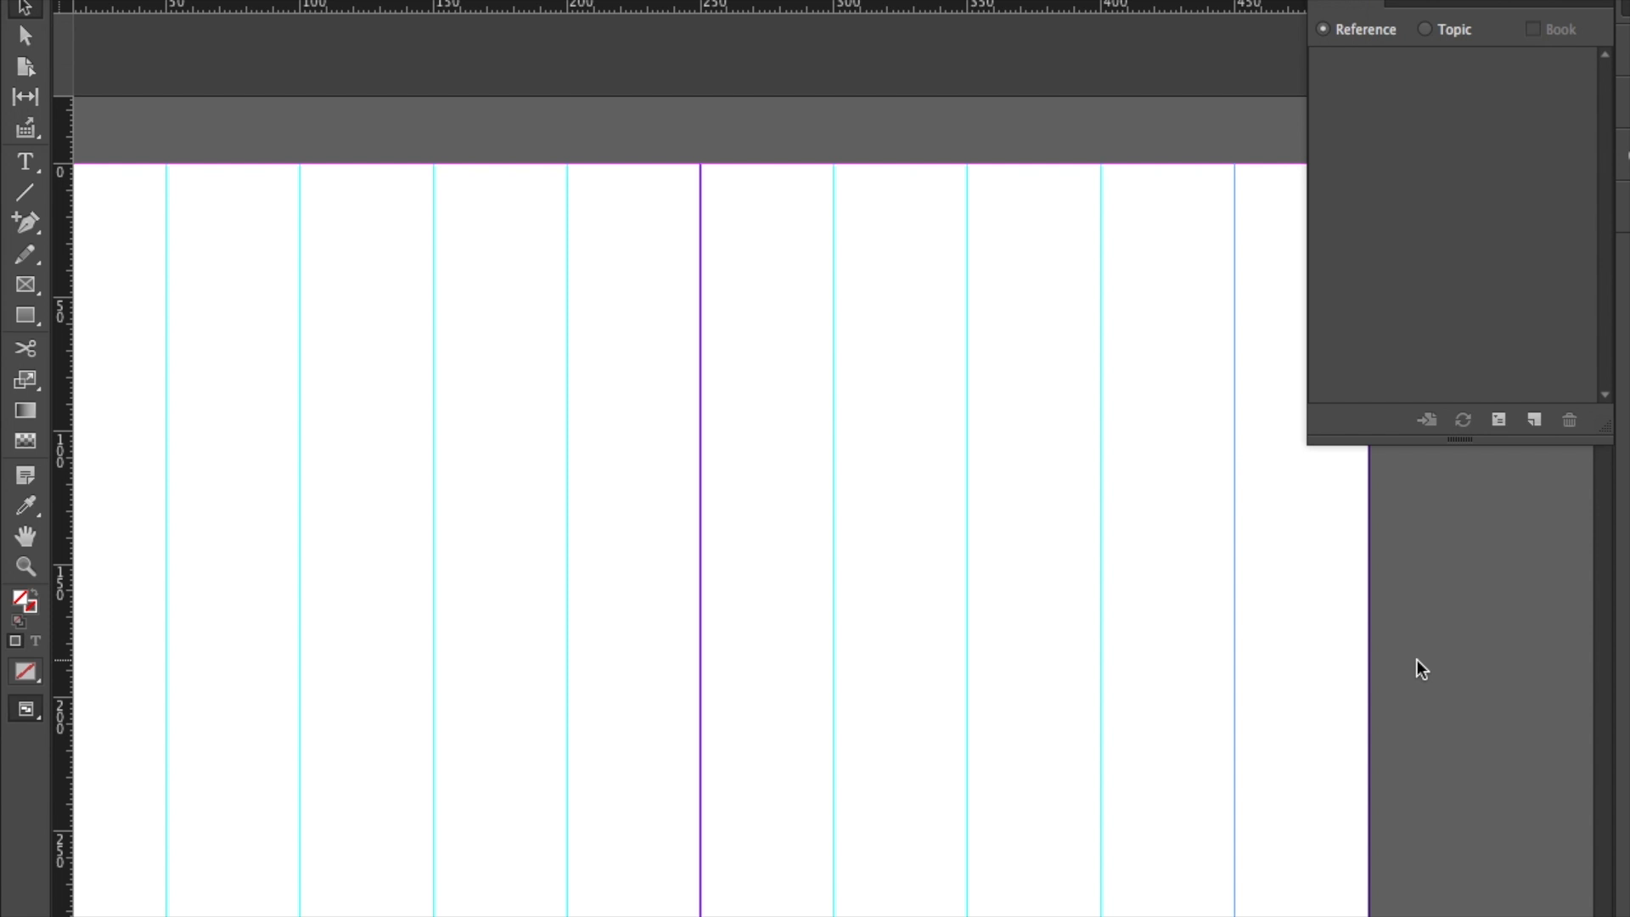
# Add horizontal guides at 30, 60, 90, 120, 150 and 180 mm on the spread's left page.
pyautogui.hscroll(-2, 1418, 660)
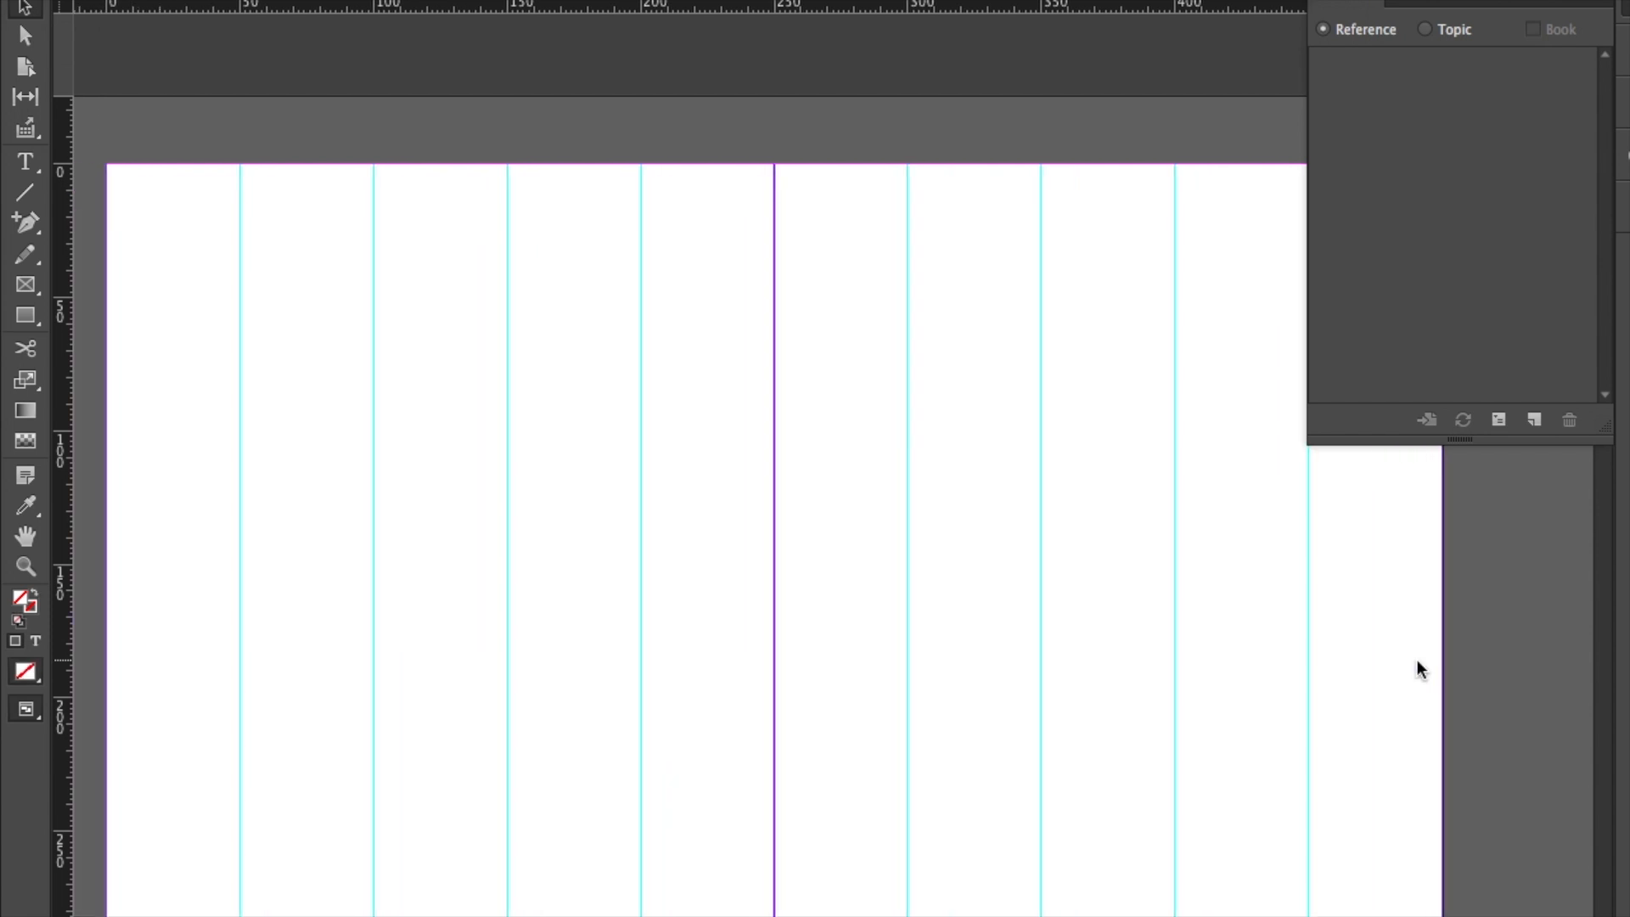
pyautogui.moveTo(474, 10); pyautogui.dragTo(484, 229)
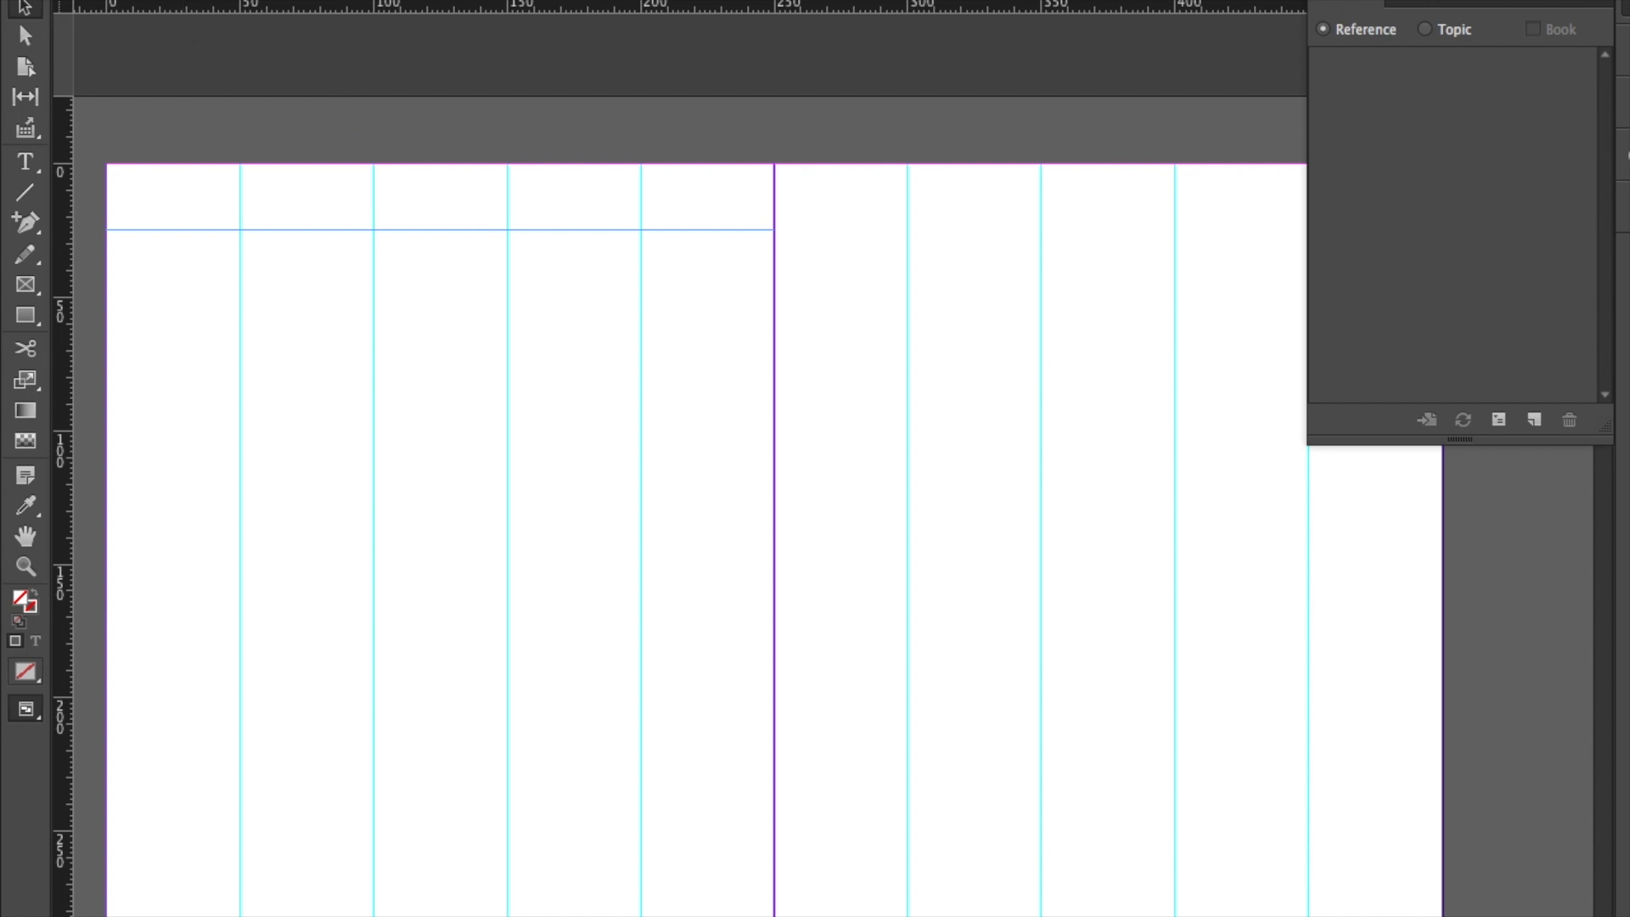
pyautogui.press('Return')
pyautogui.moveTo(425, 10); pyautogui.dragTo(425, 315)
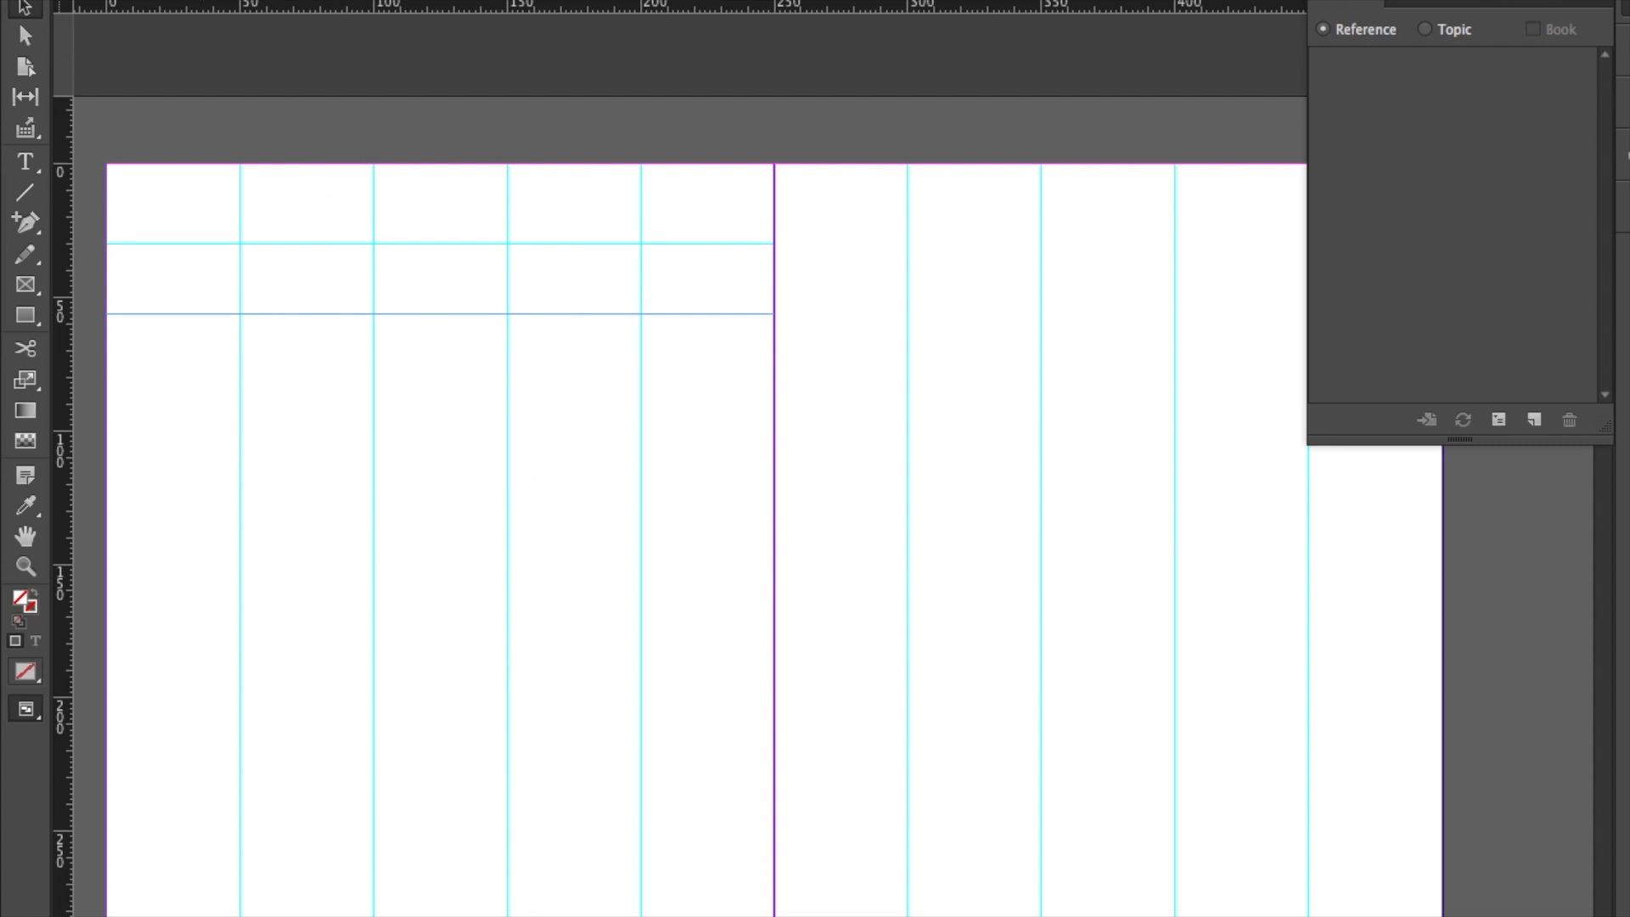
pyautogui.press('Return')
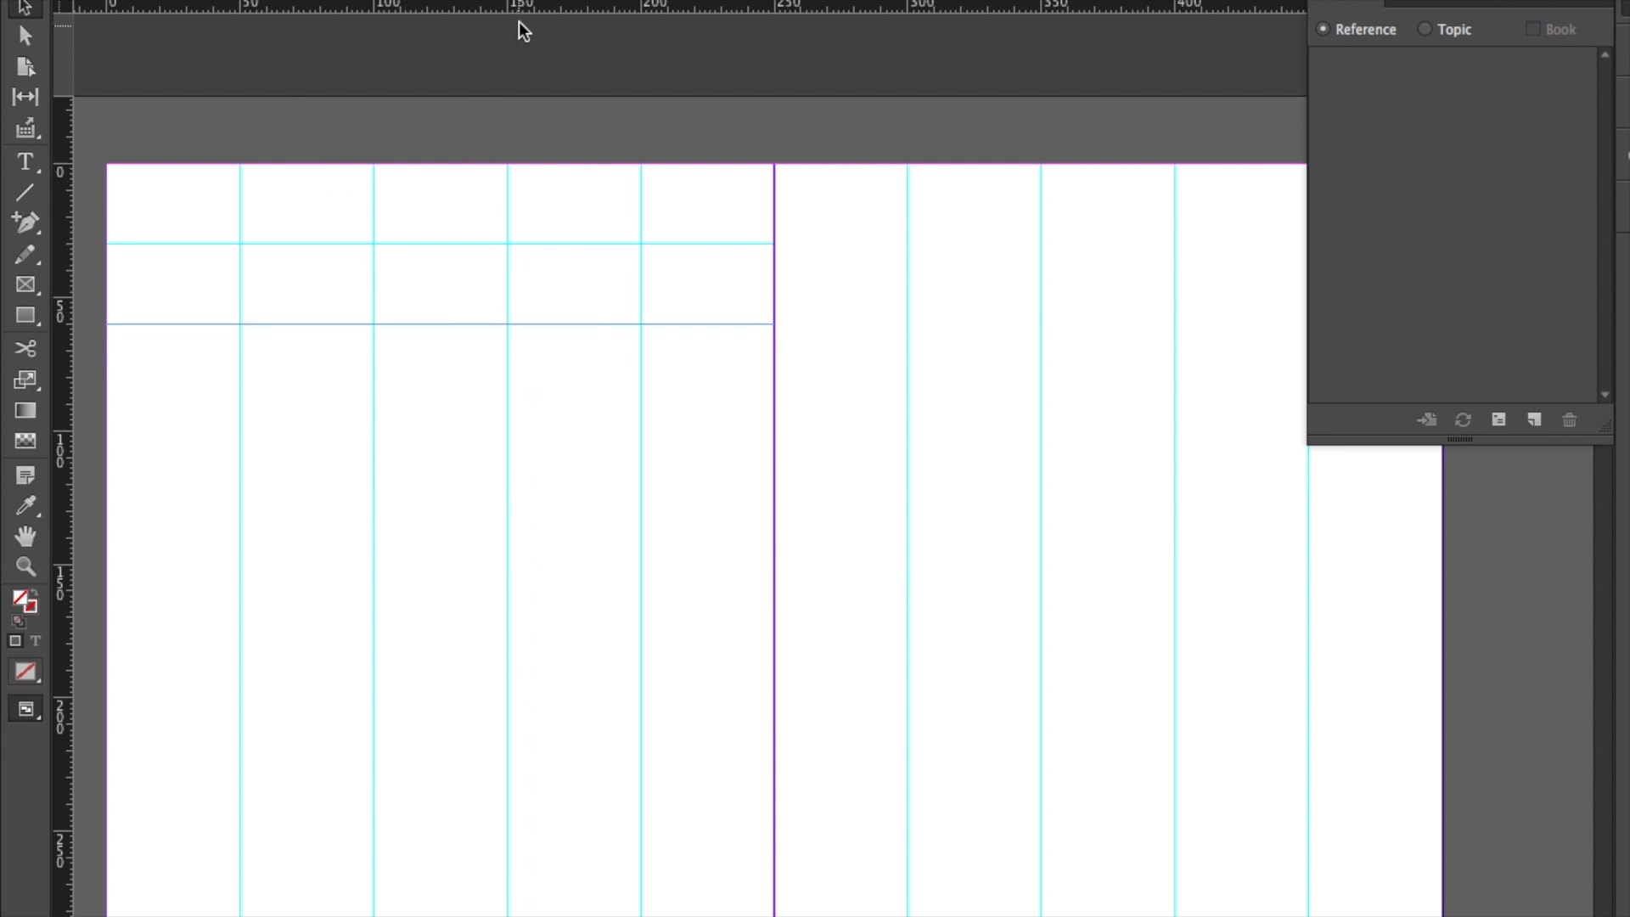
pyautogui.moveTo(507, 18); pyautogui.dragTo(444, 402)
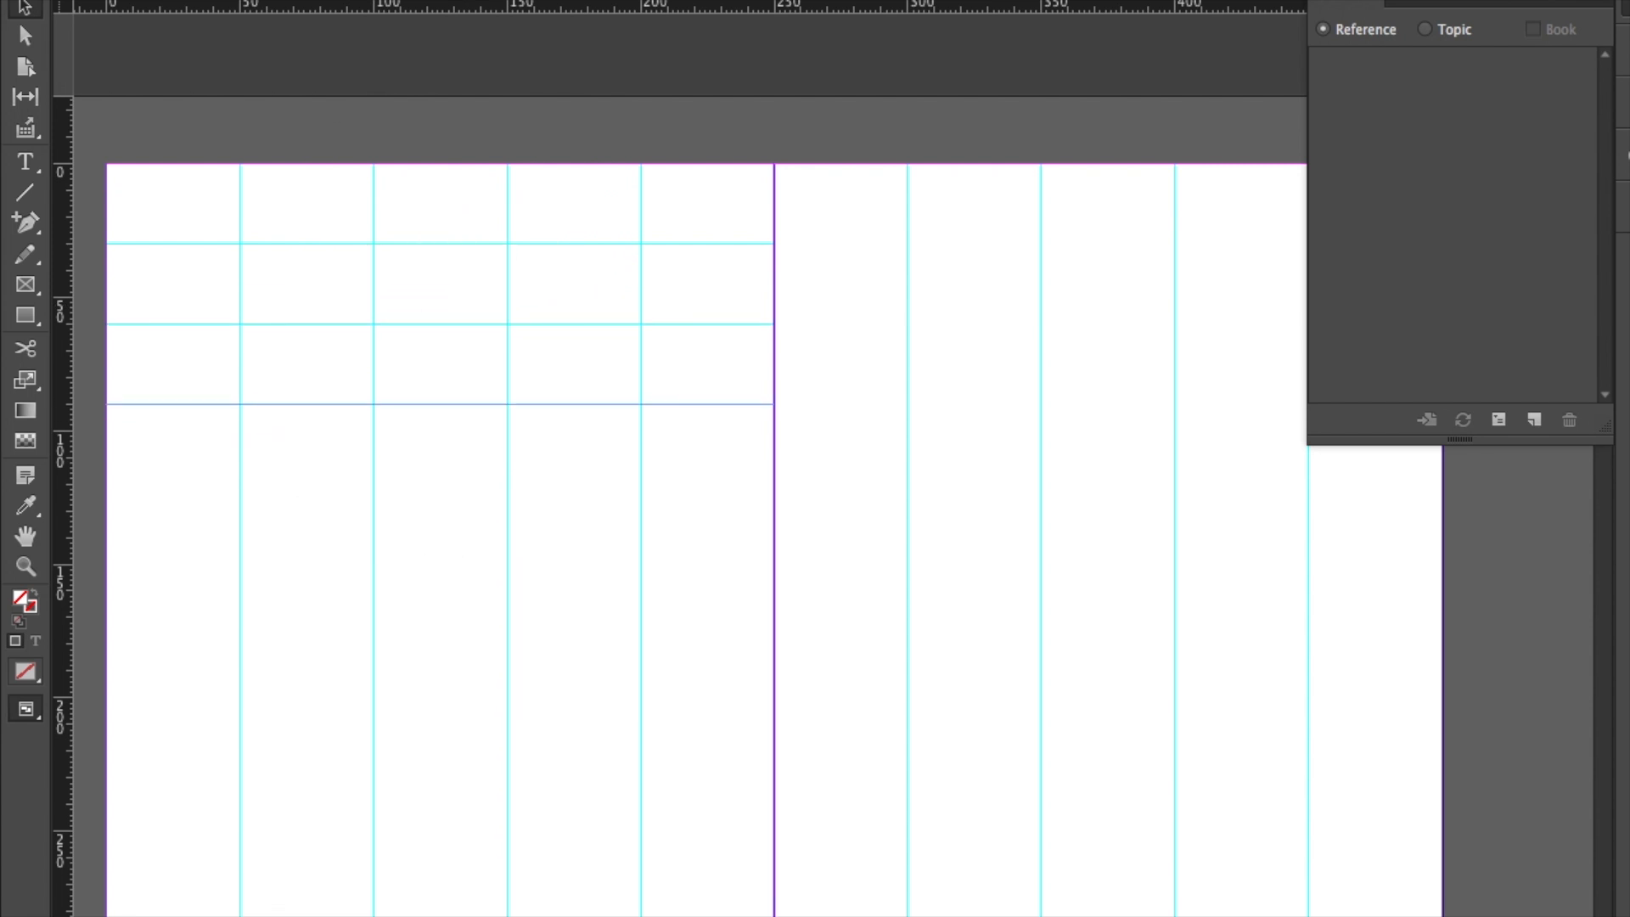
pyautogui.moveTo(411, 10); pyautogui.dragTo(409, 474)
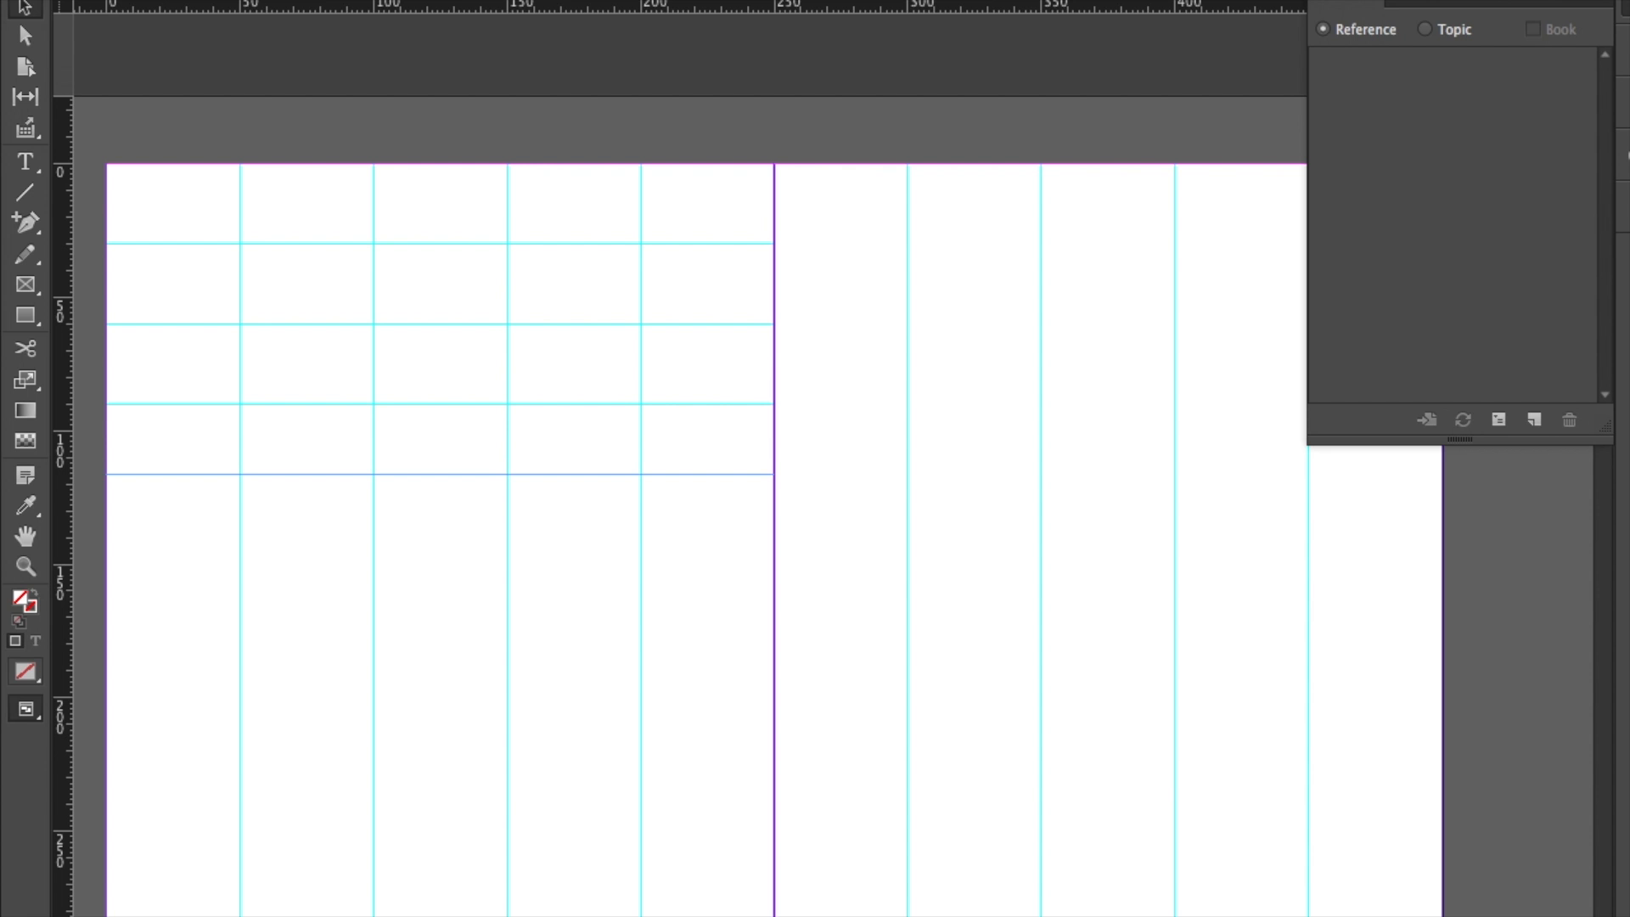
pyautogui.moveTo(455, 14); pyautogui.dragTo(442, 567)
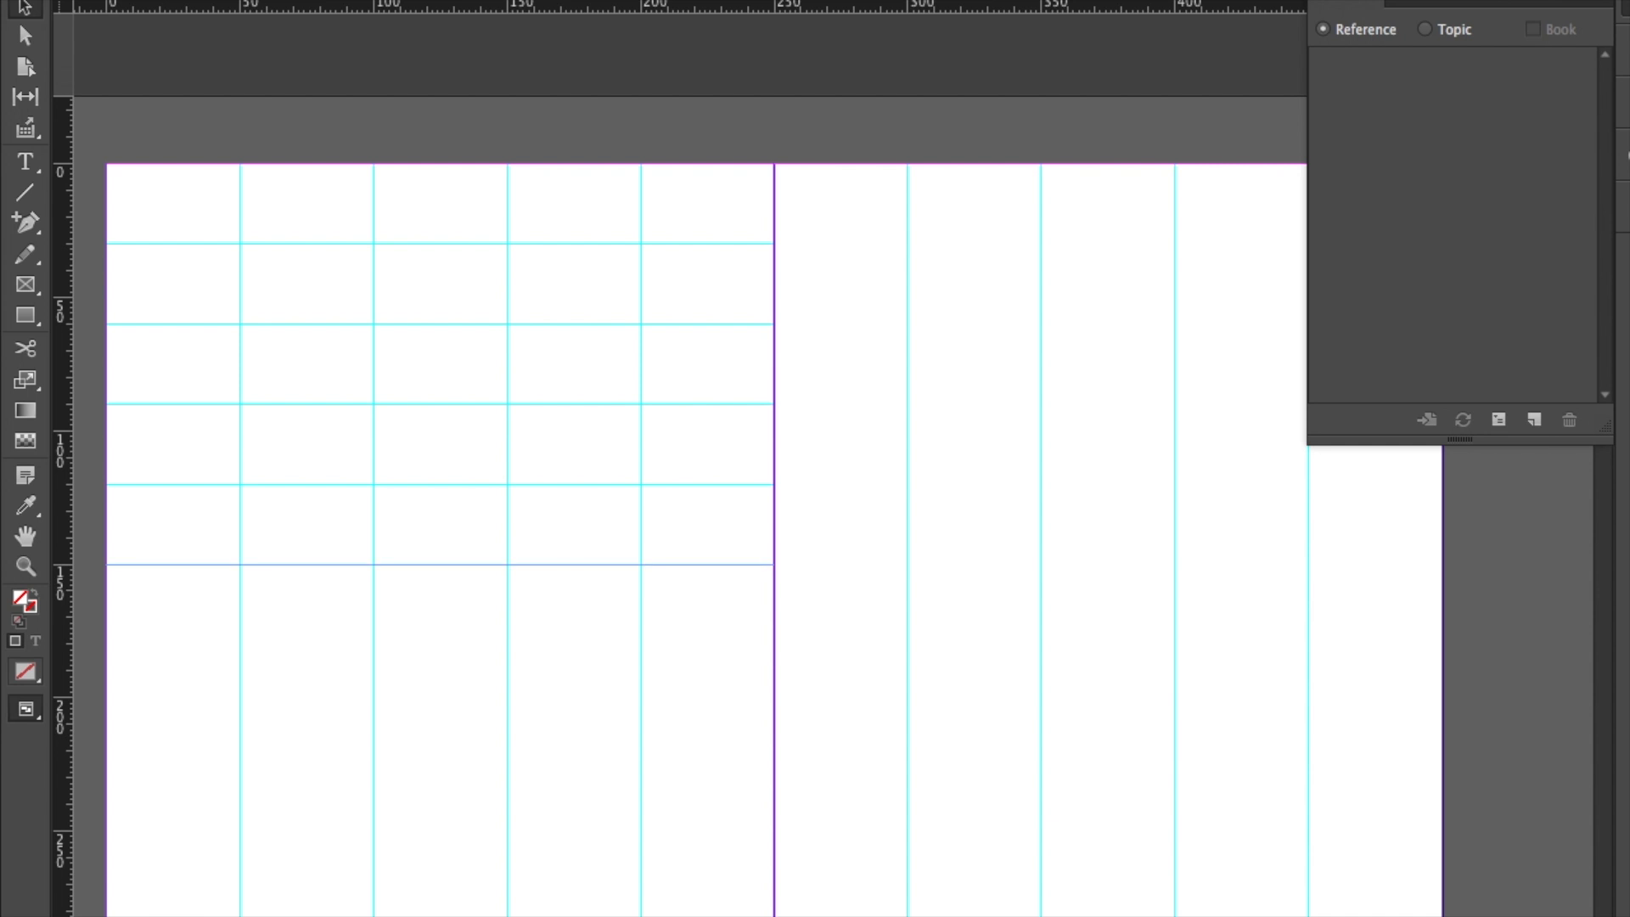
pyautogui.moveTo(293, 7); pyautogui.dragTo(284, 659)
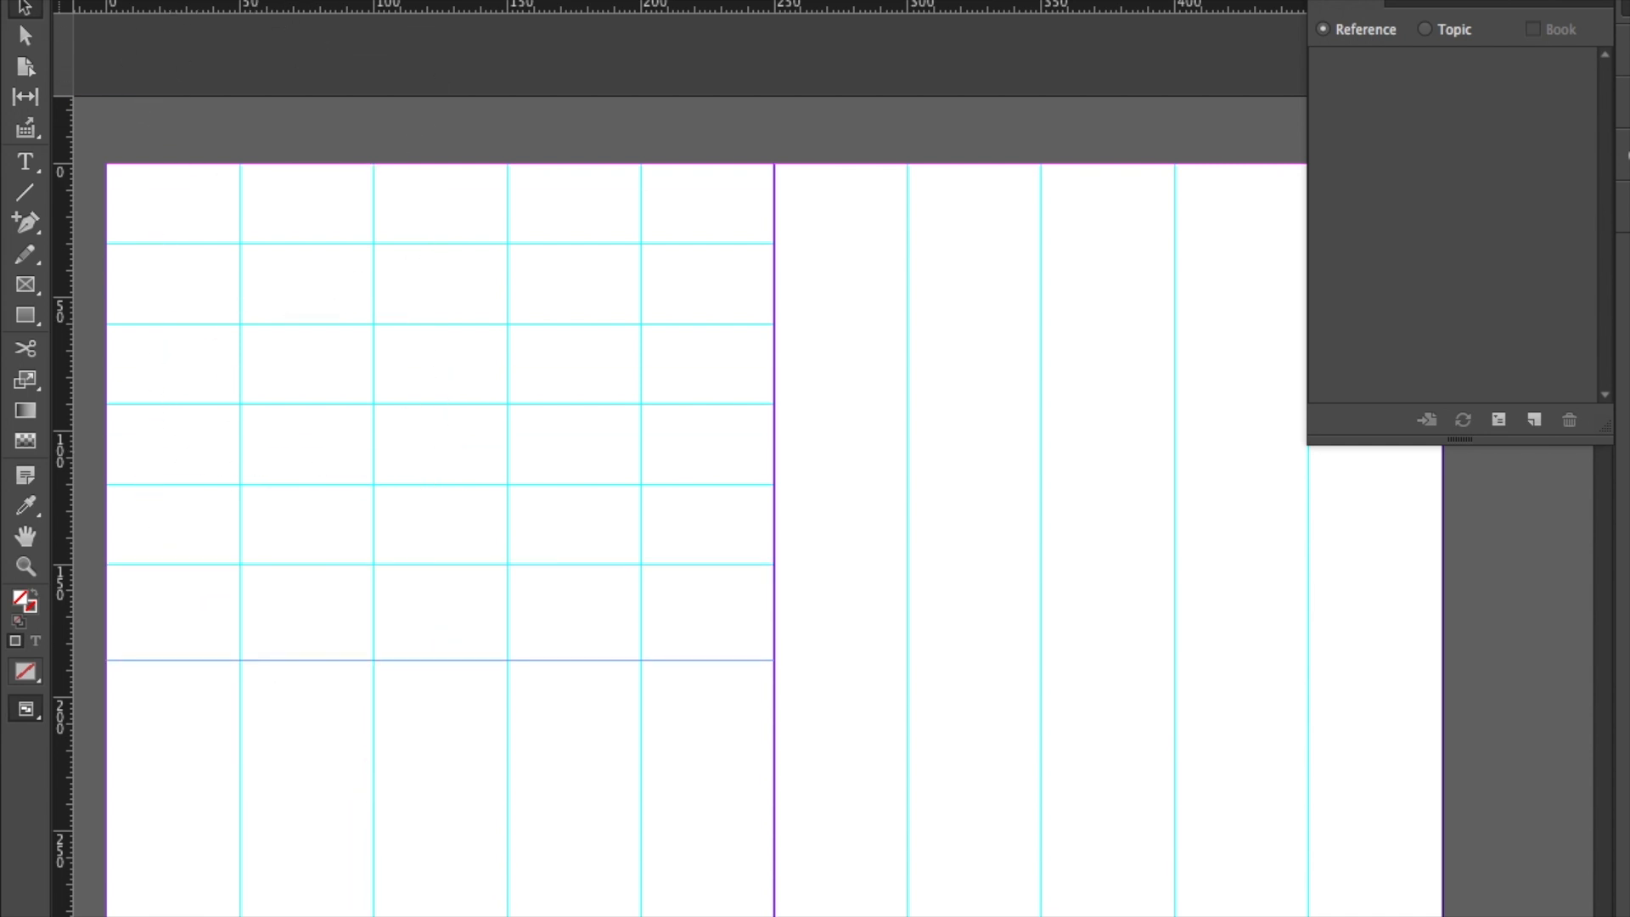
pyautogui.press('Return')
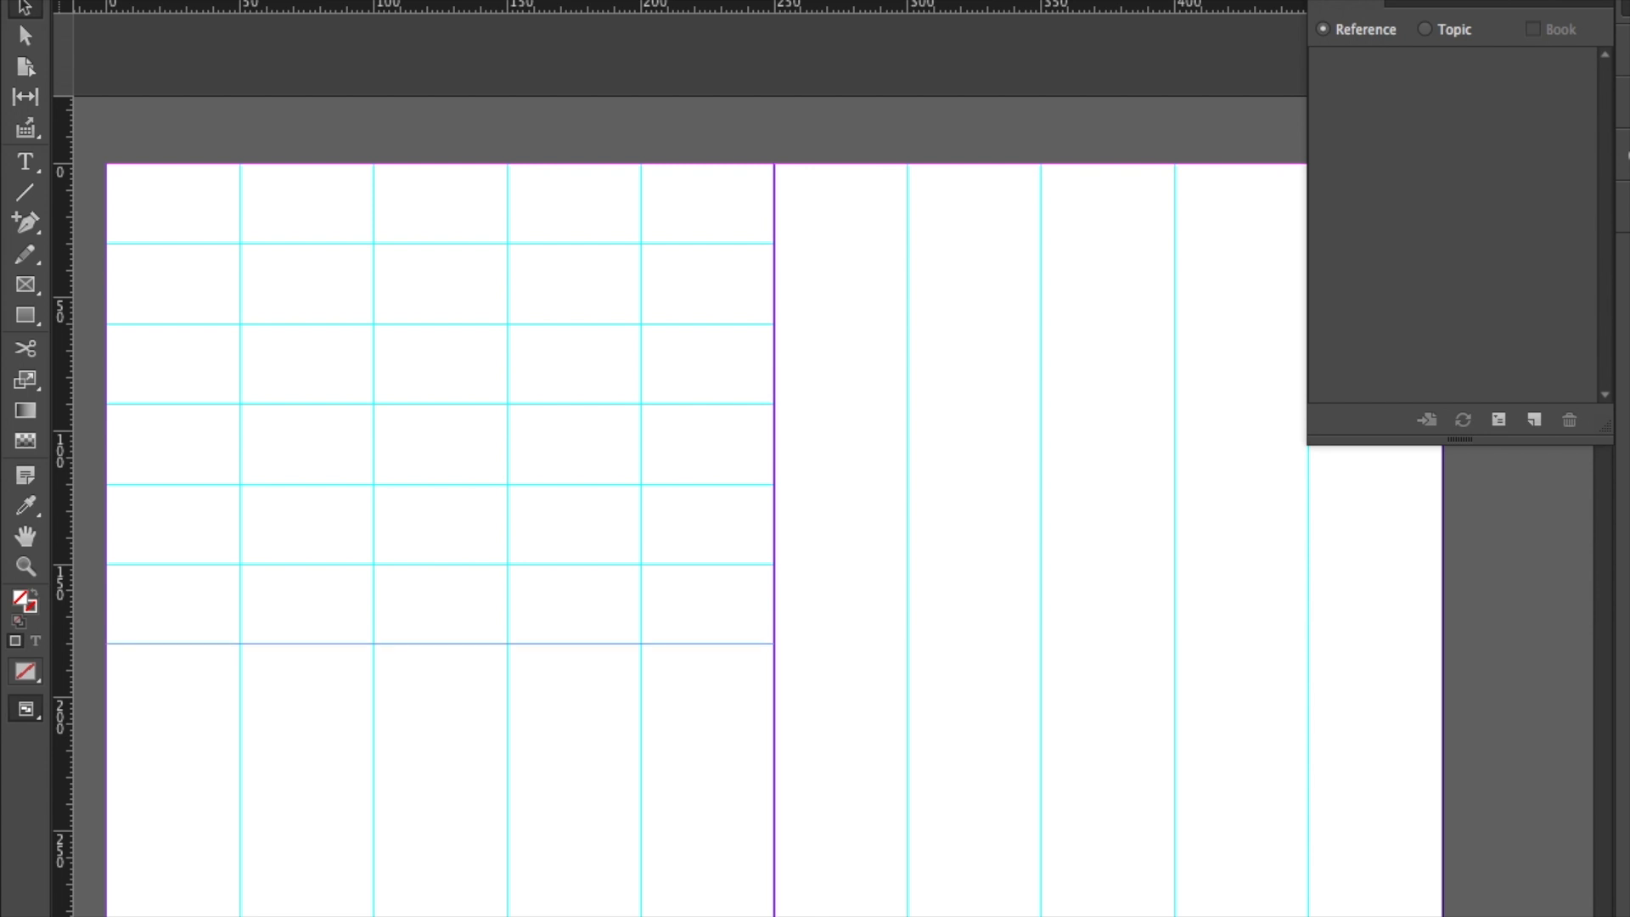
# Start saving the document and create a new folder named CT2019 on the Desktop as its location.
pyautogui.press('super+s')
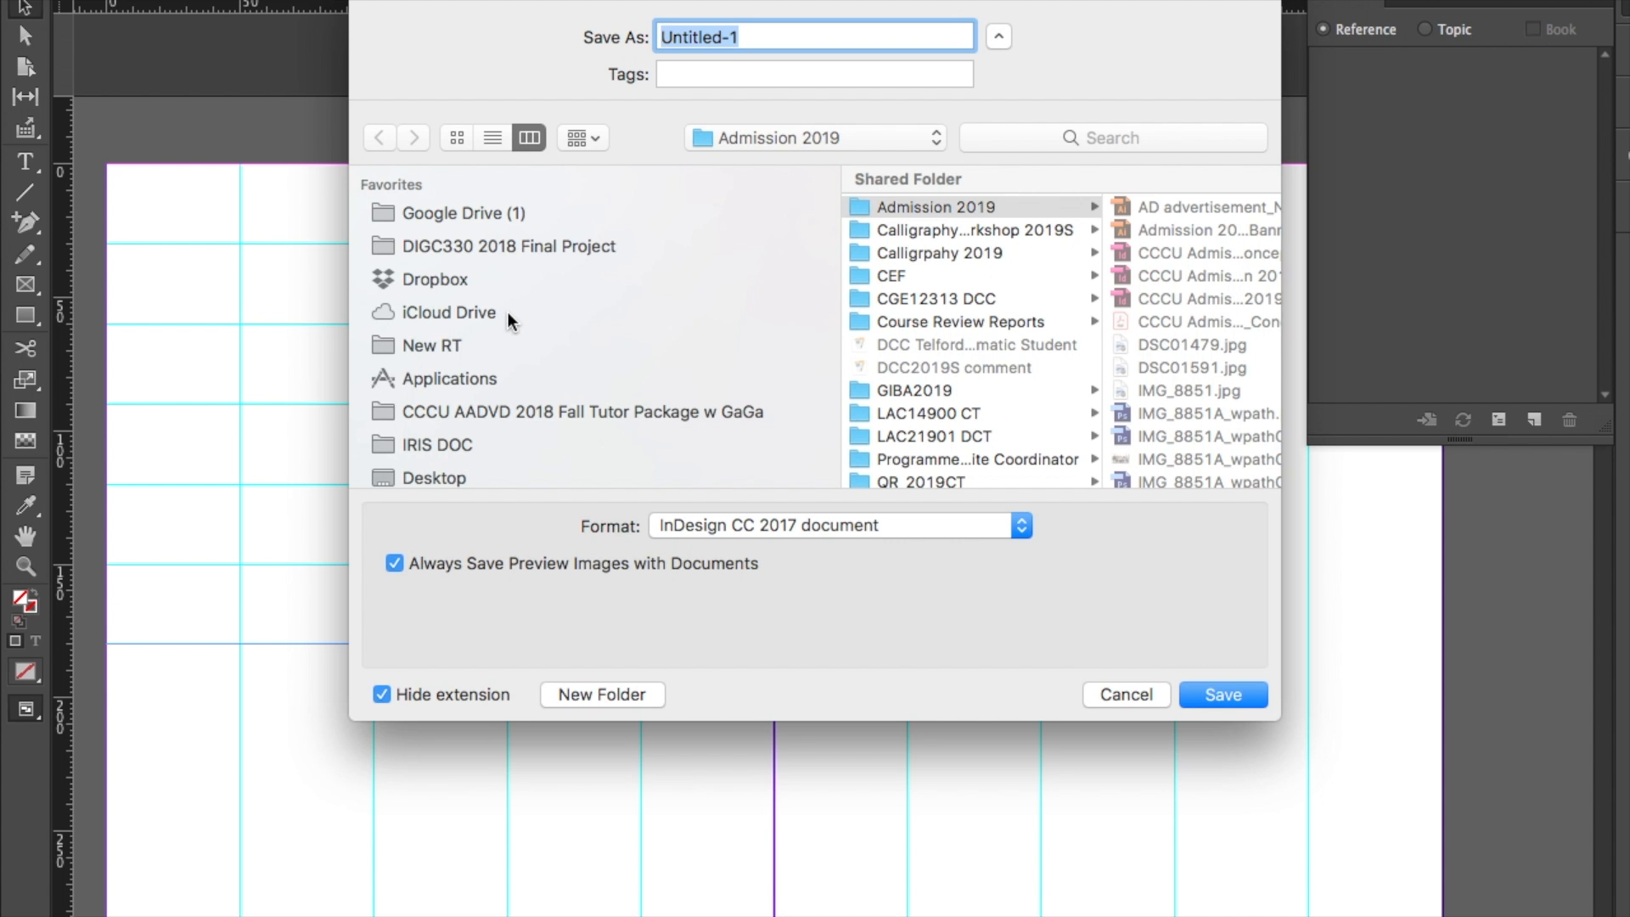
pyautogui.scroll(-5, 567, 395)
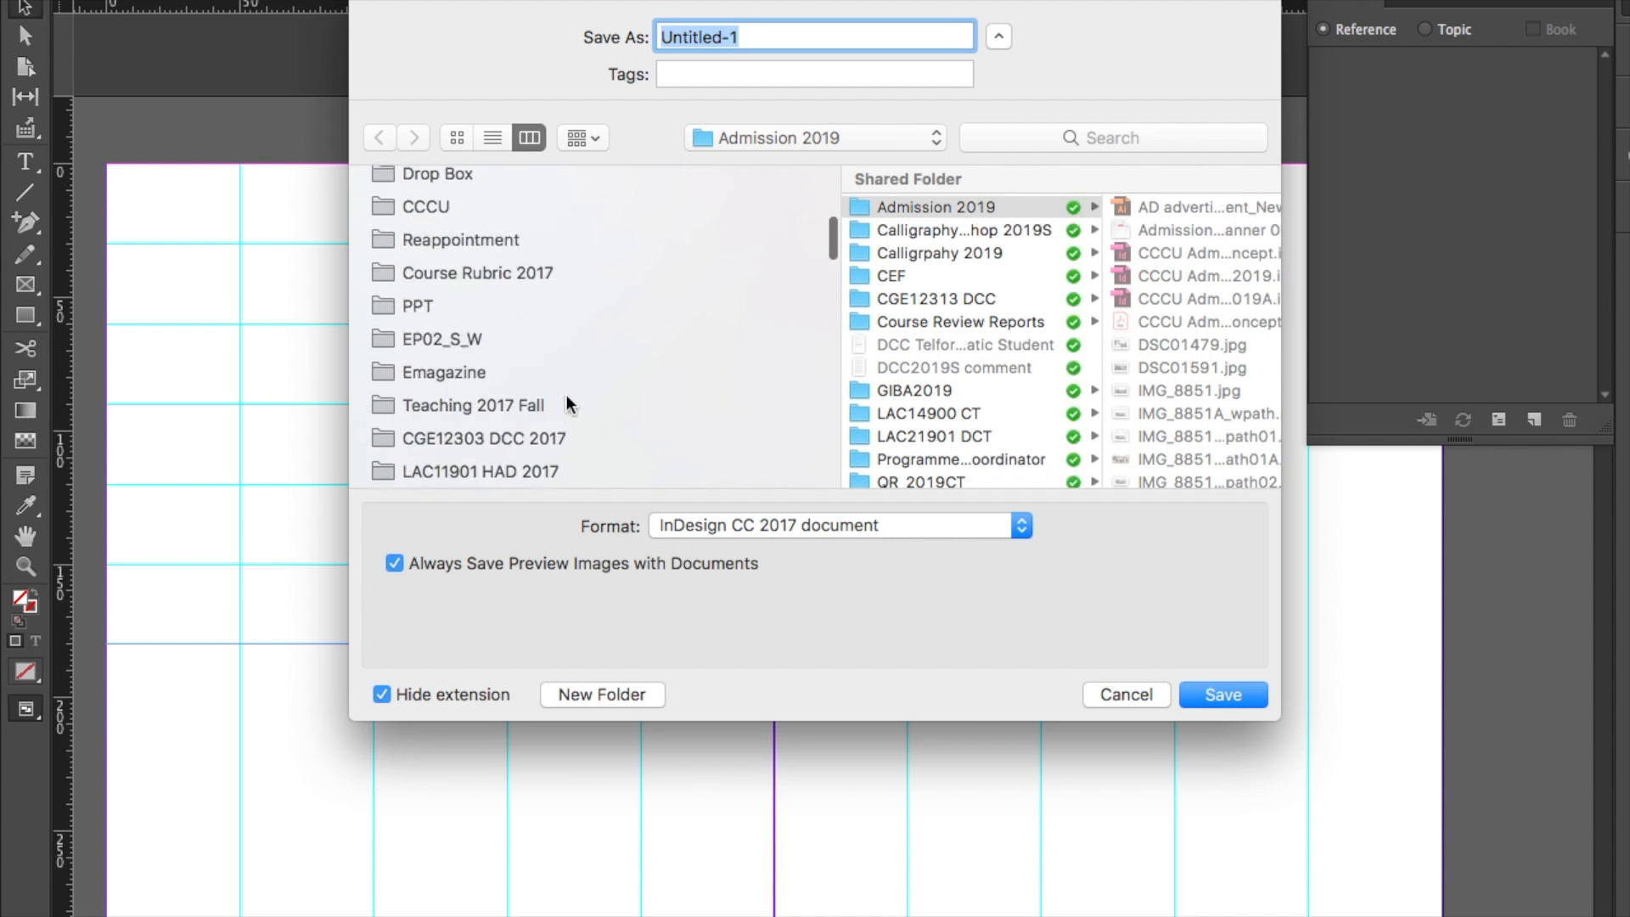
pyautogui.click(567, 399)
pyautogui.click(542, 172)
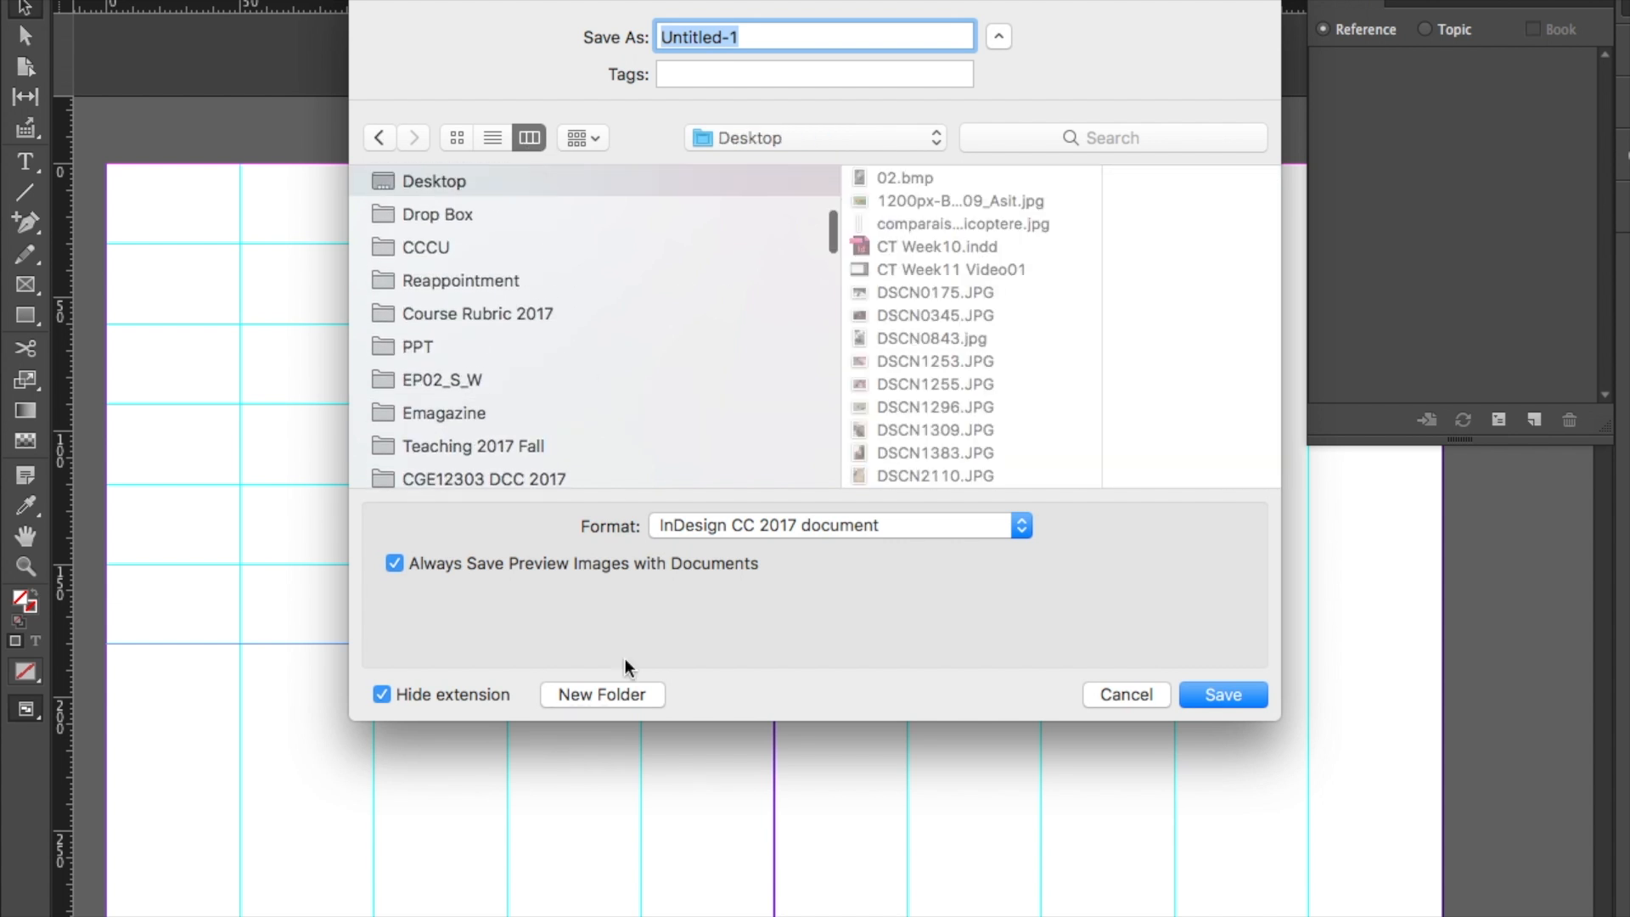
pyautogui.click(623, 678)
pyautogui.write('C')
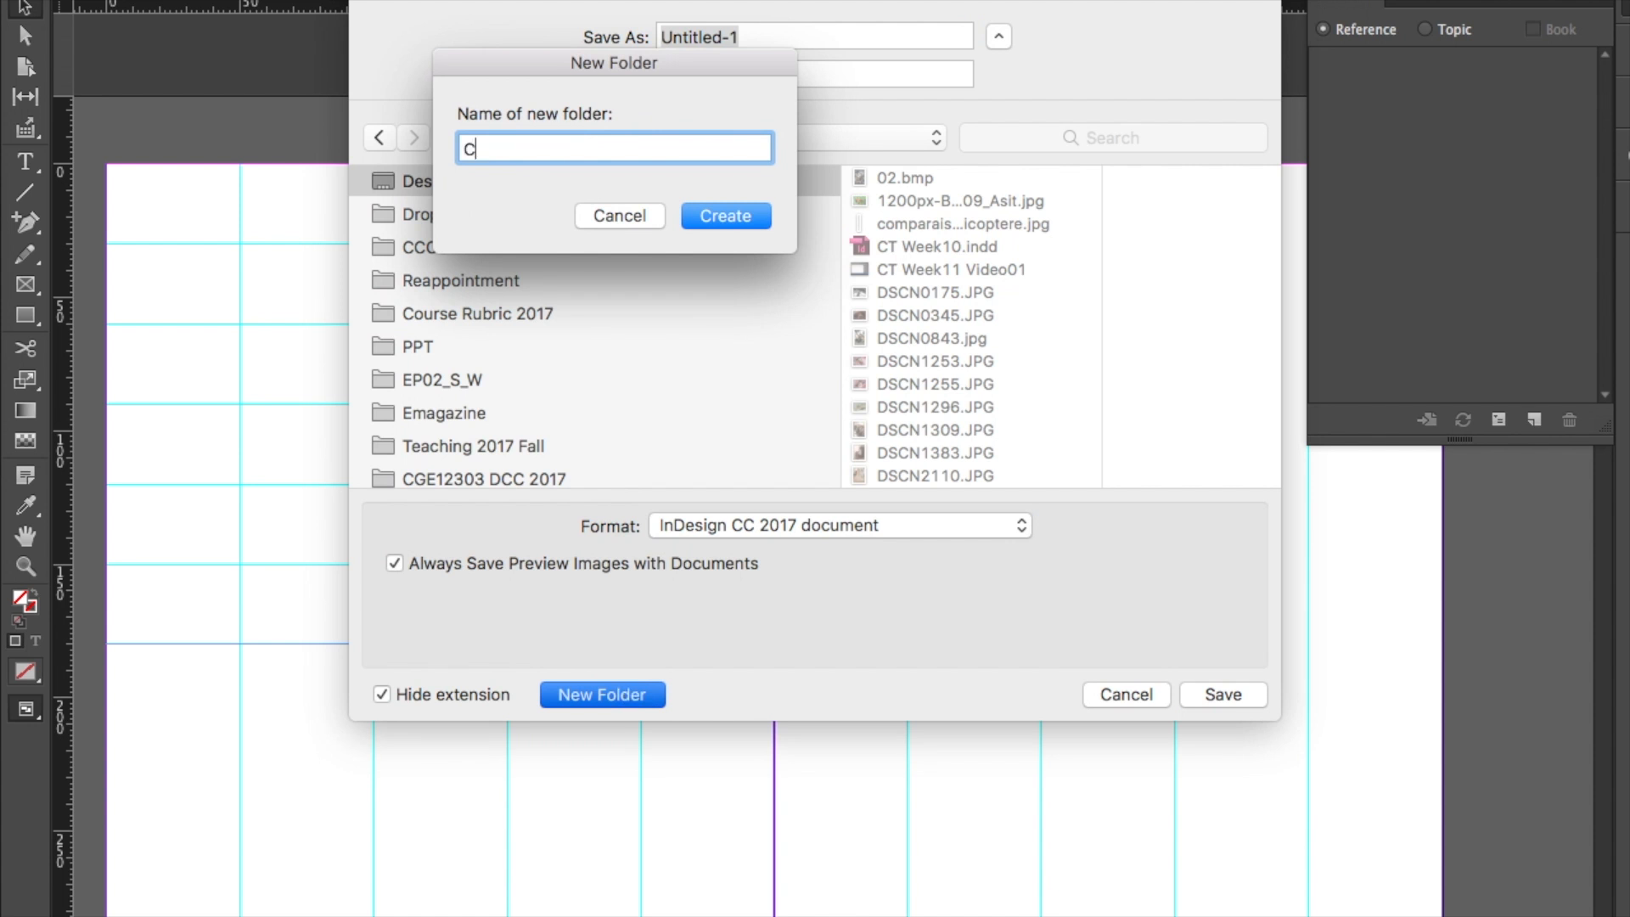
pyautogui.write('T2019')
pyautogui.press('Return')
# Name the document Student Demo 01 and save it in the CT2019 folder.
pyautogui.write('Studnet')
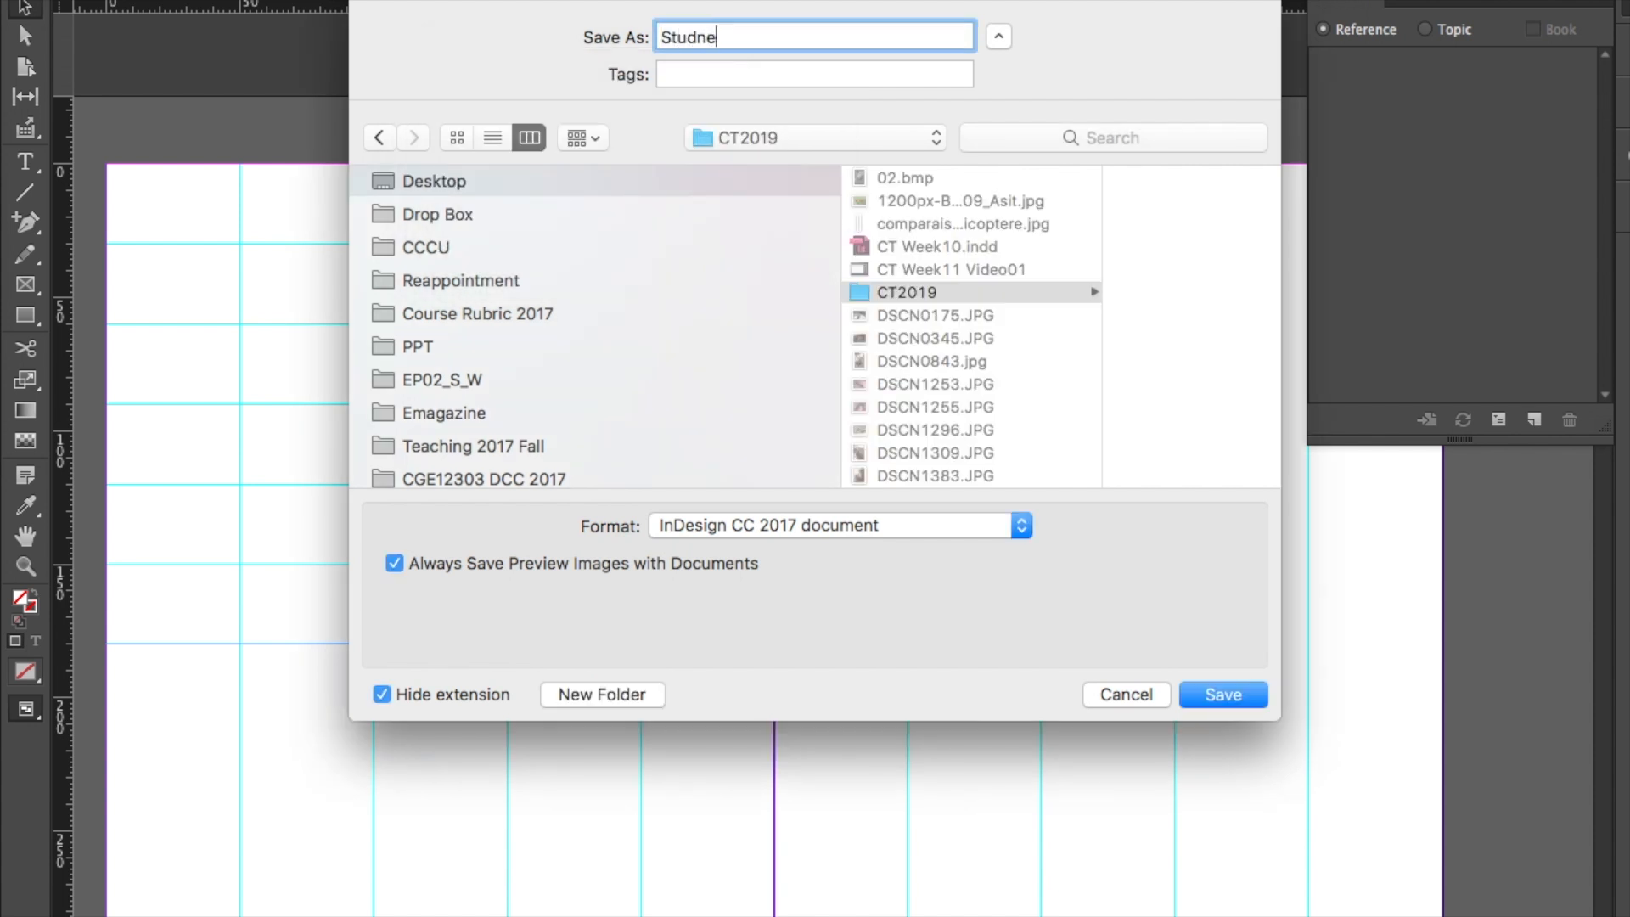
pyautogui.press('BackSpace')
pyautogui.press('BackSpace')
pyautogui.press('BackSpace')
pyautogui.write('ent Demo 01')
pyautogui.press('Return')
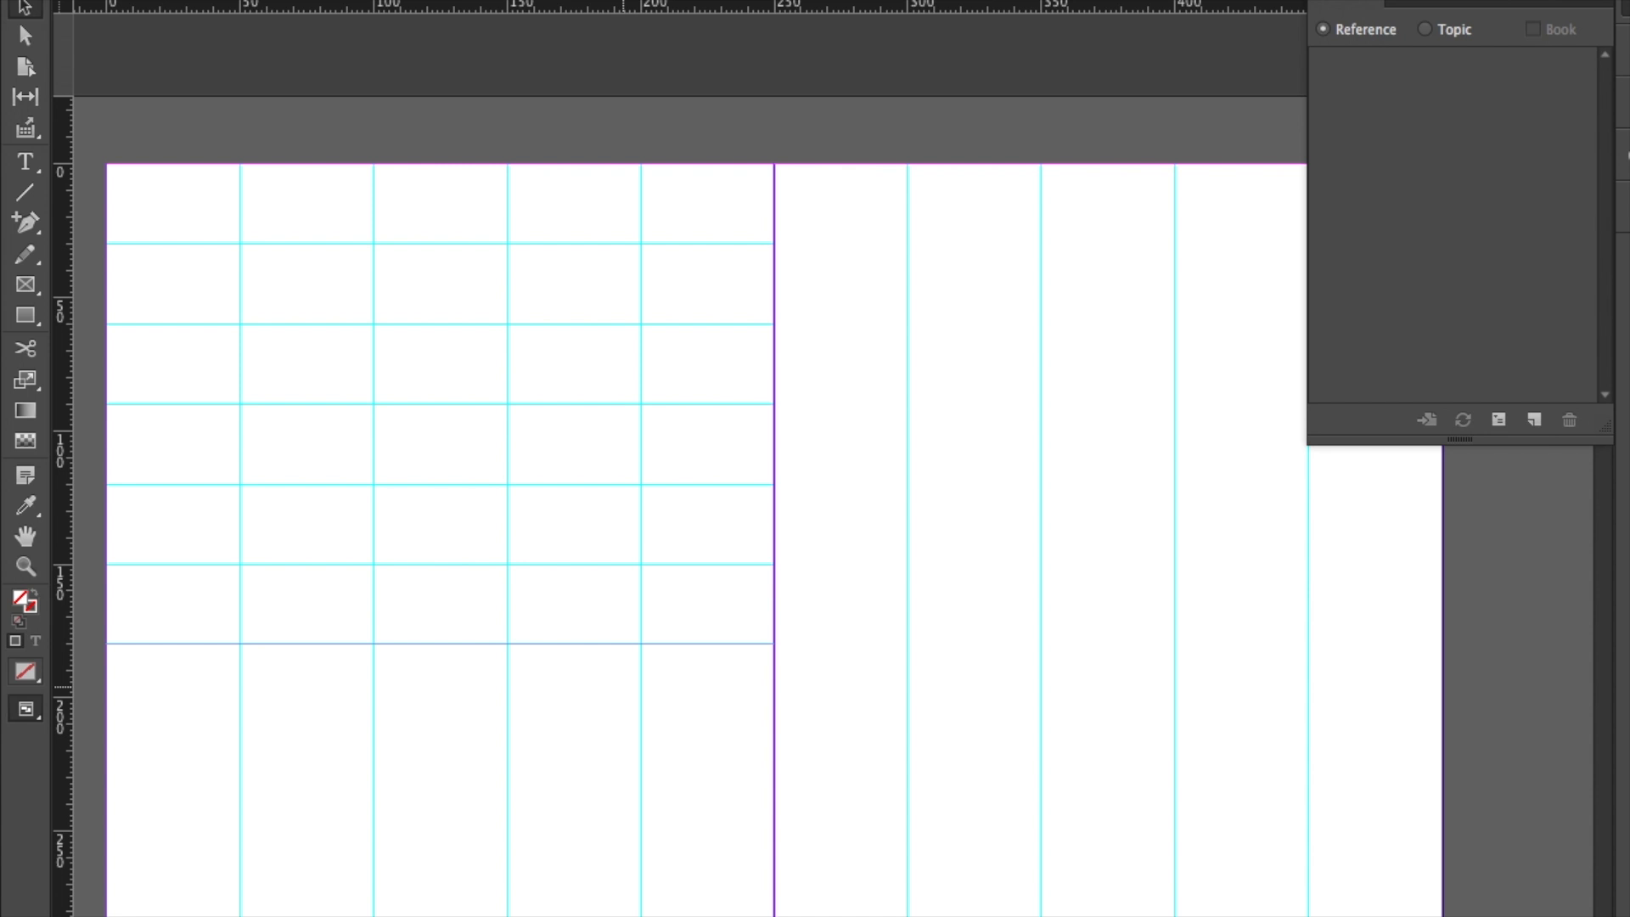
# Add horizontal guides at 210, 240 and 270 mm on the spread's left page.
pyautogui.moveTo(569, 4); pyautogui.dragTo(482, 736)
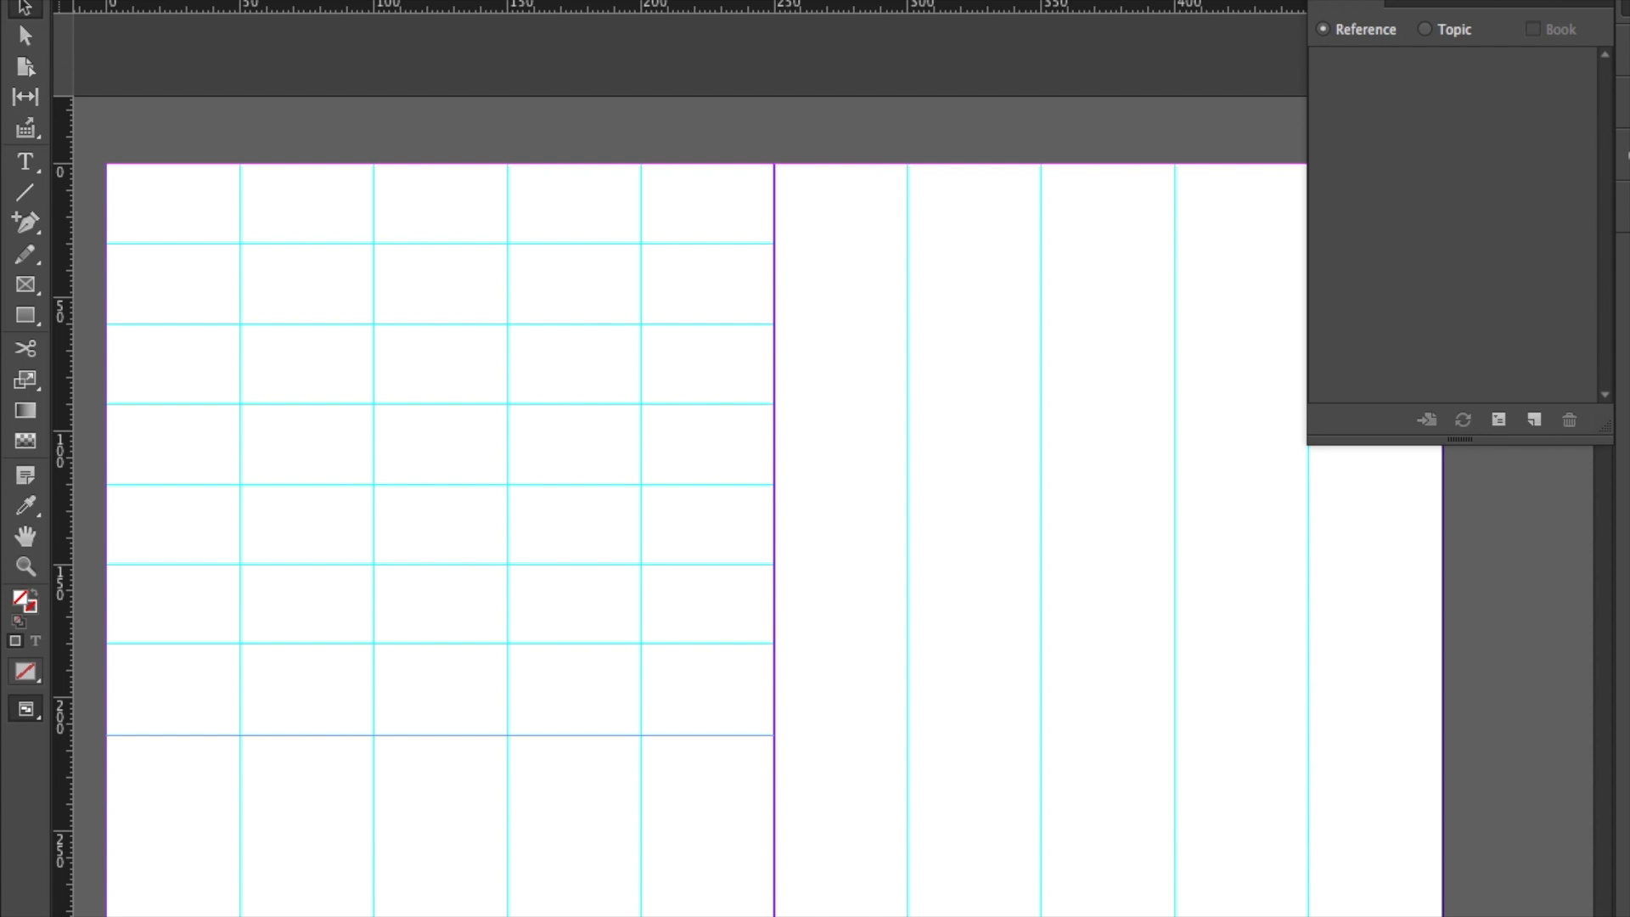
pyautogui.press('Return')
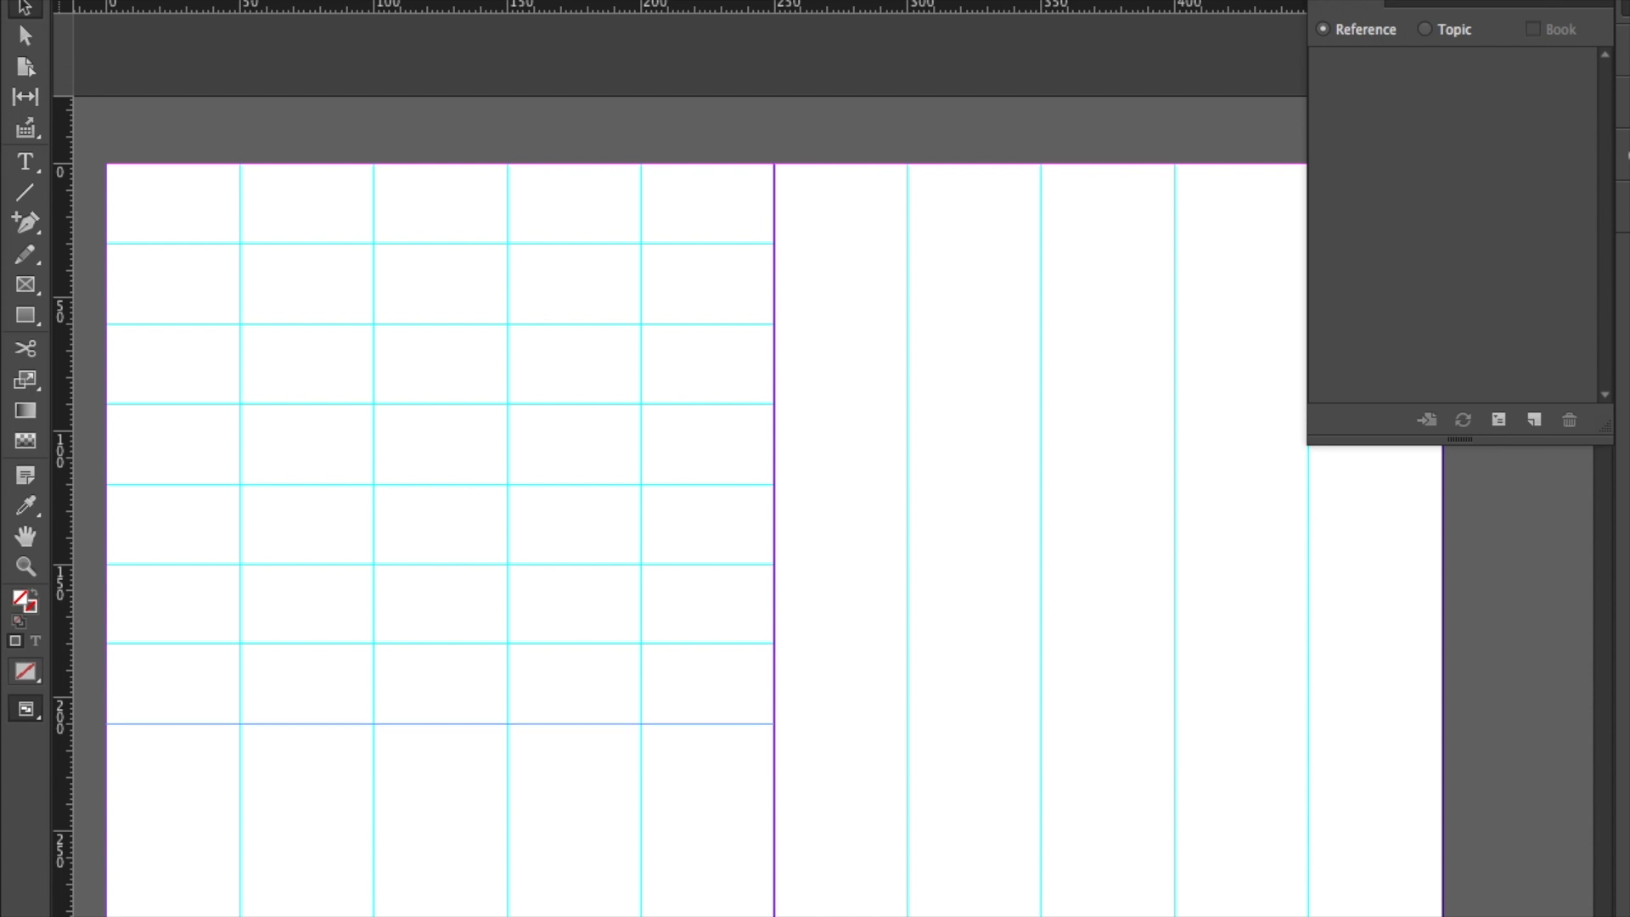
pyautogui.moveTo(552, 11); pyautogui.dragTo(369, 811)
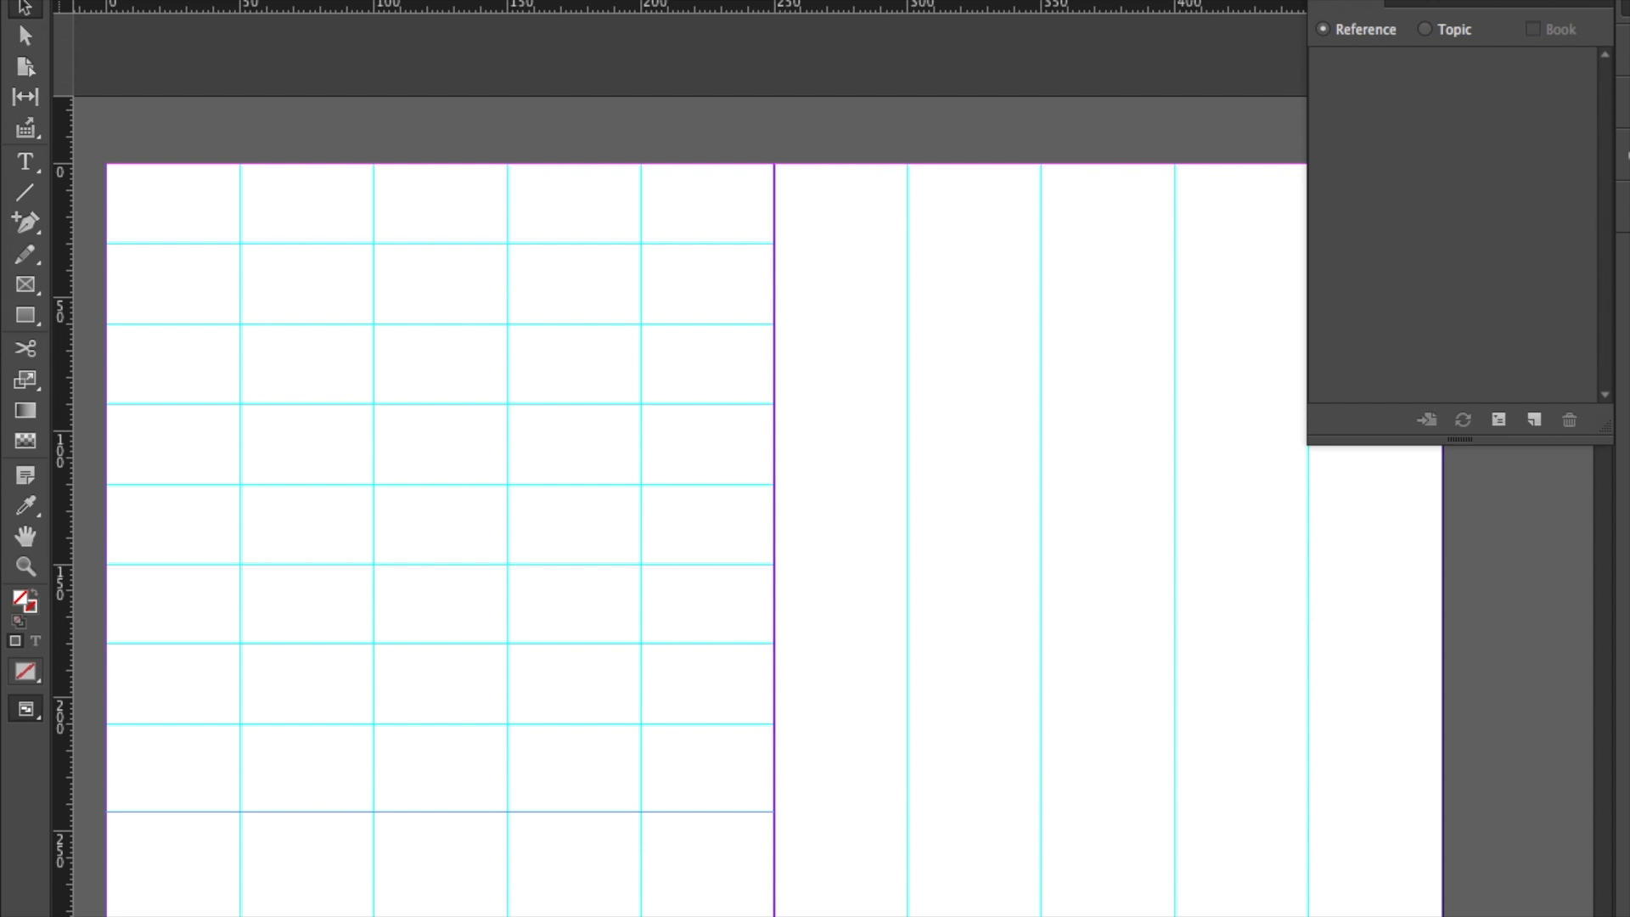
pyautogui.press('Return')
pyautogui.moveTo(462, 8); pyautogui.dragTo(438, 896)
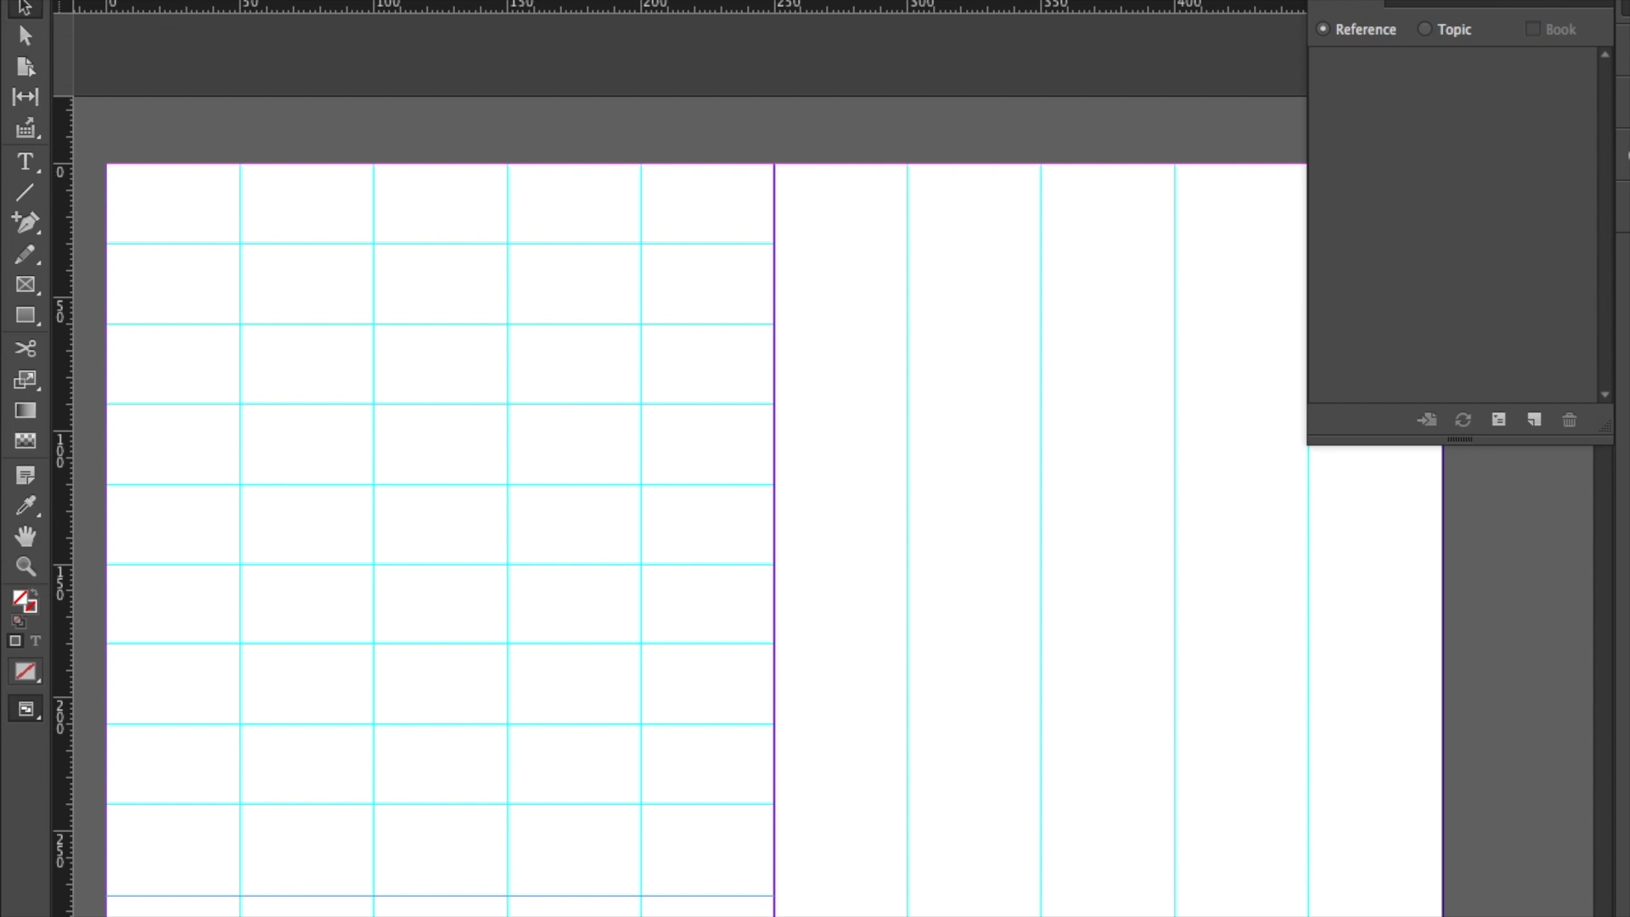
pyautogui.press('Return')
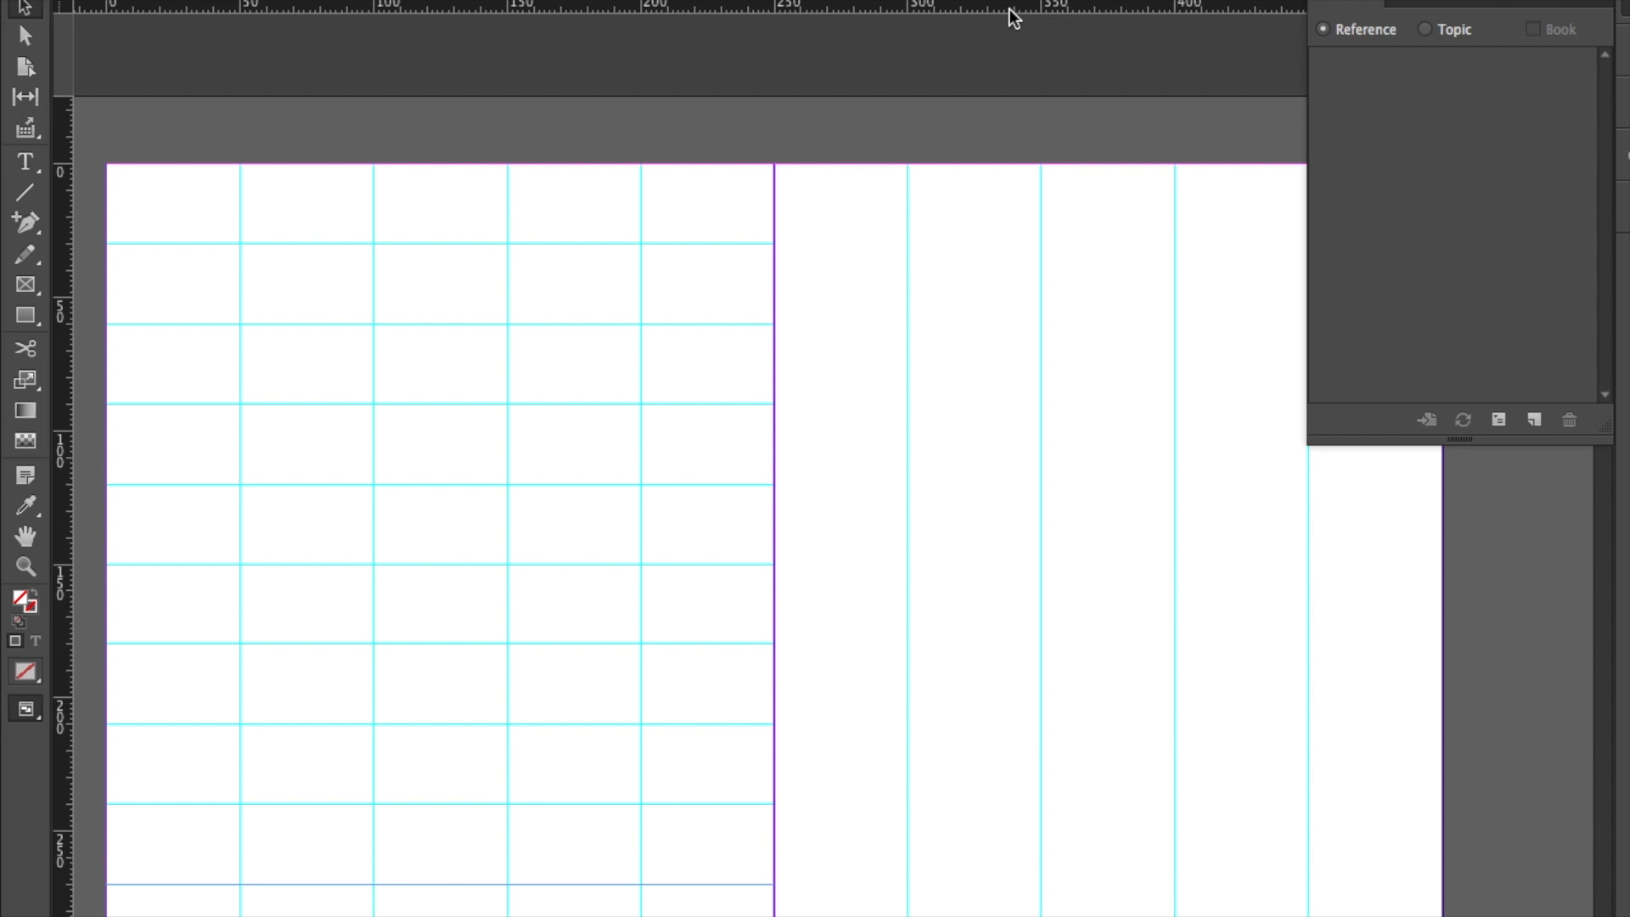
# Add horizontal guides at 30, 60, 90, 120 and 150 mm on the right page, aligned with the left page's guides.
pyautogui.moveTo(1011, 10); pyautogui.dragTo(1003, 247)
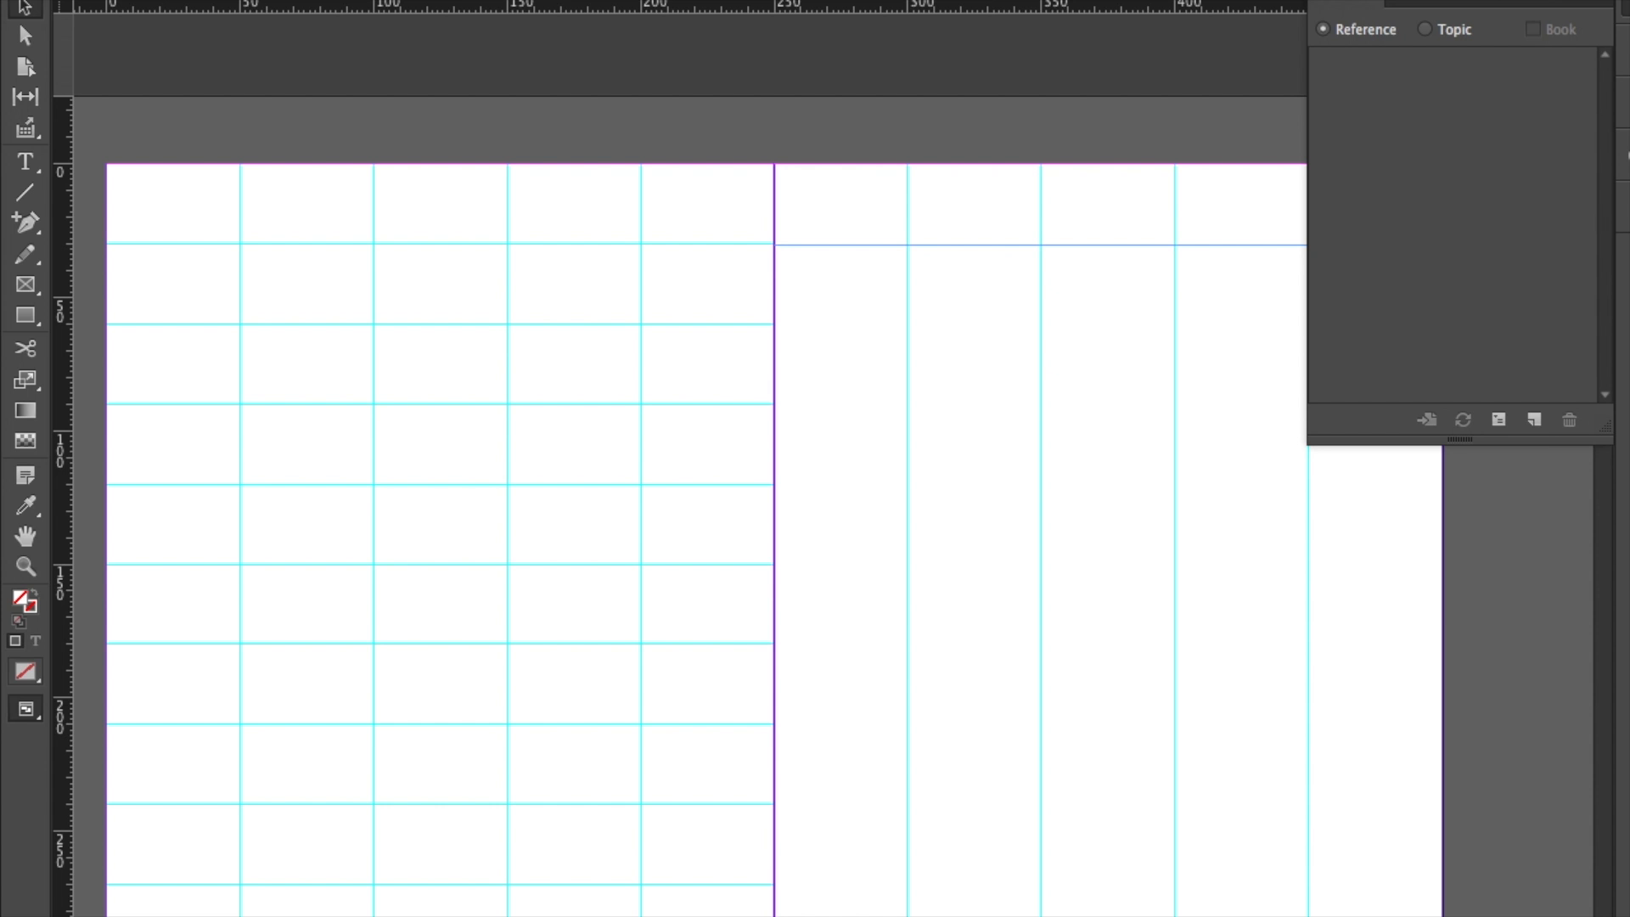
pyautogui.moveTo(923, 7); pyautogui.dragTo(945, 330)
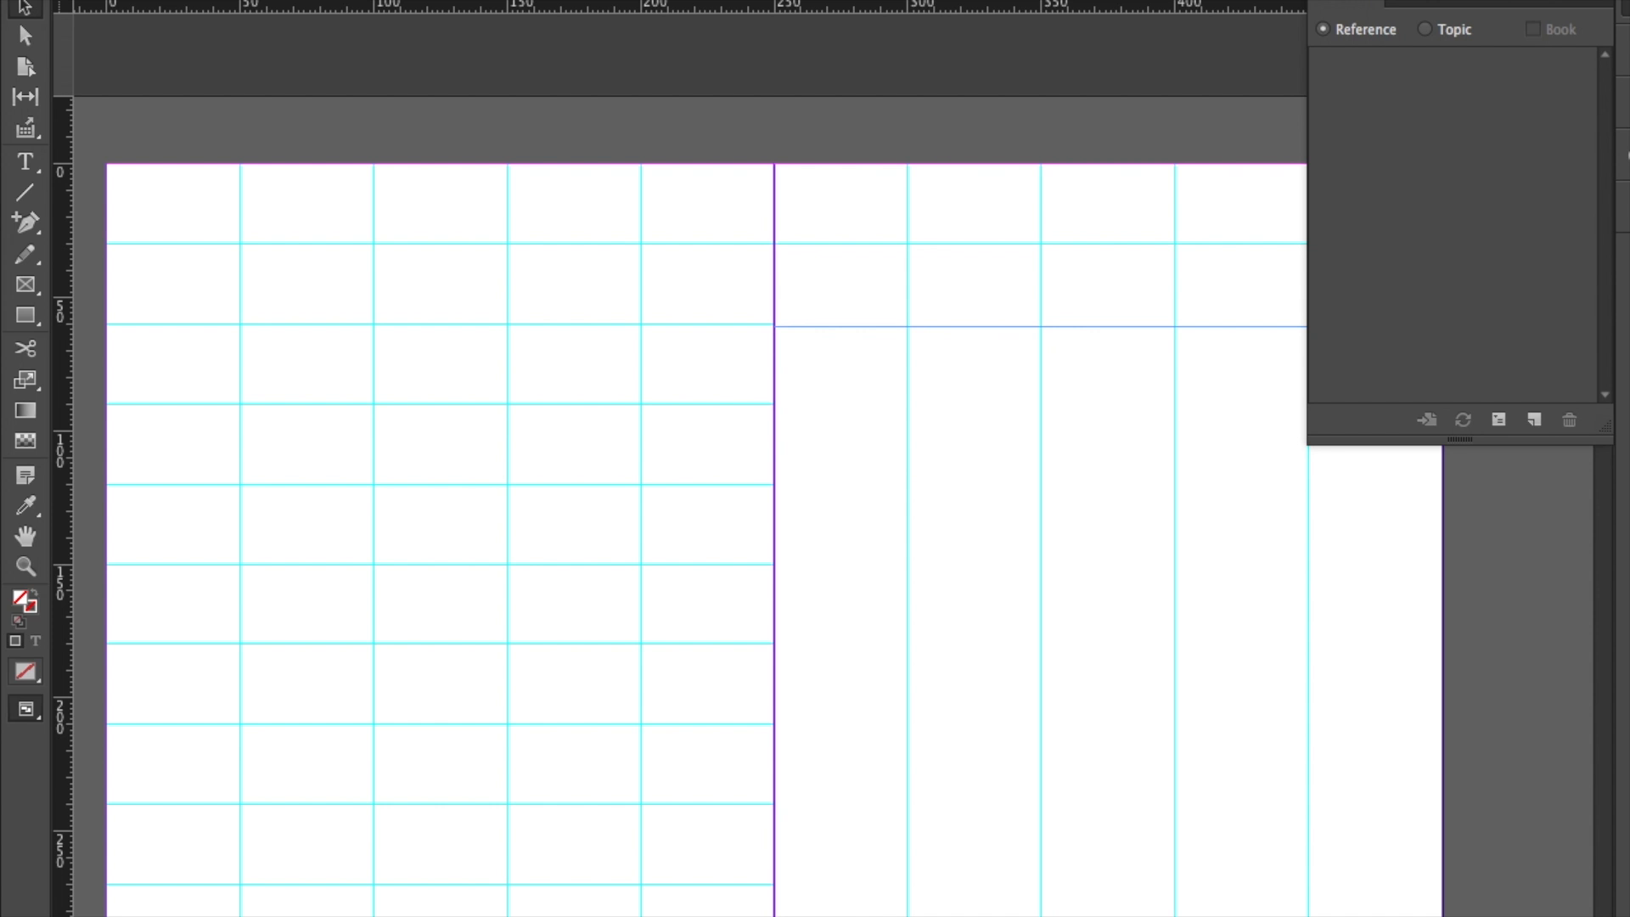
pyautogui.press('Return')
pyautogui.moveTo(941, 3); pyautogui.dragTo(946, 408)
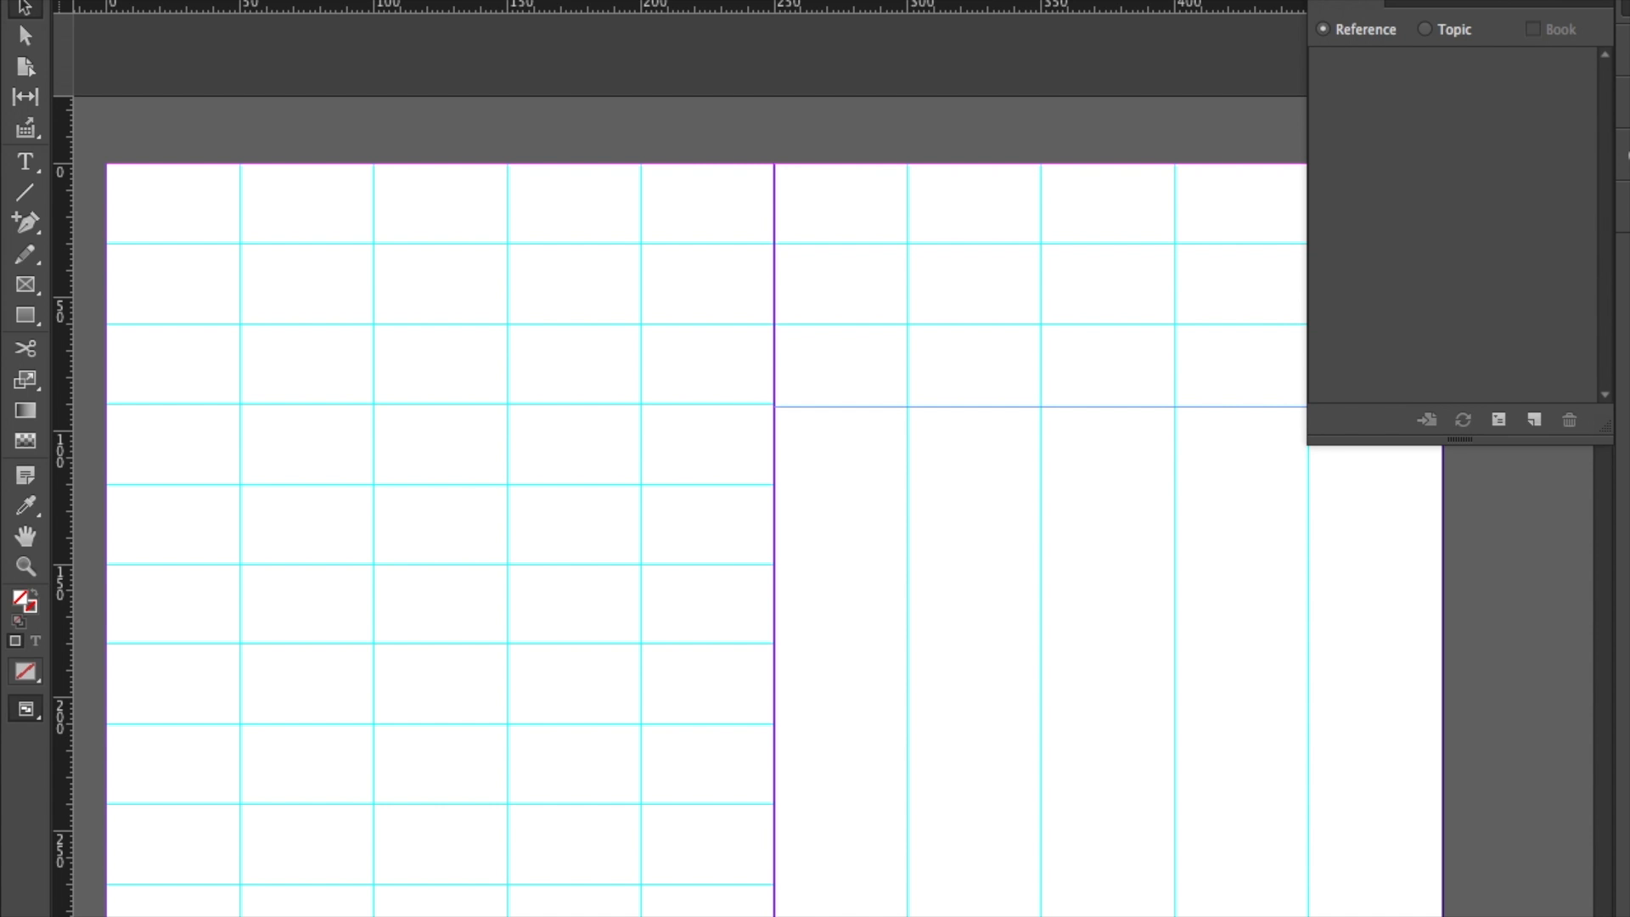
pyautogui.press('Return')
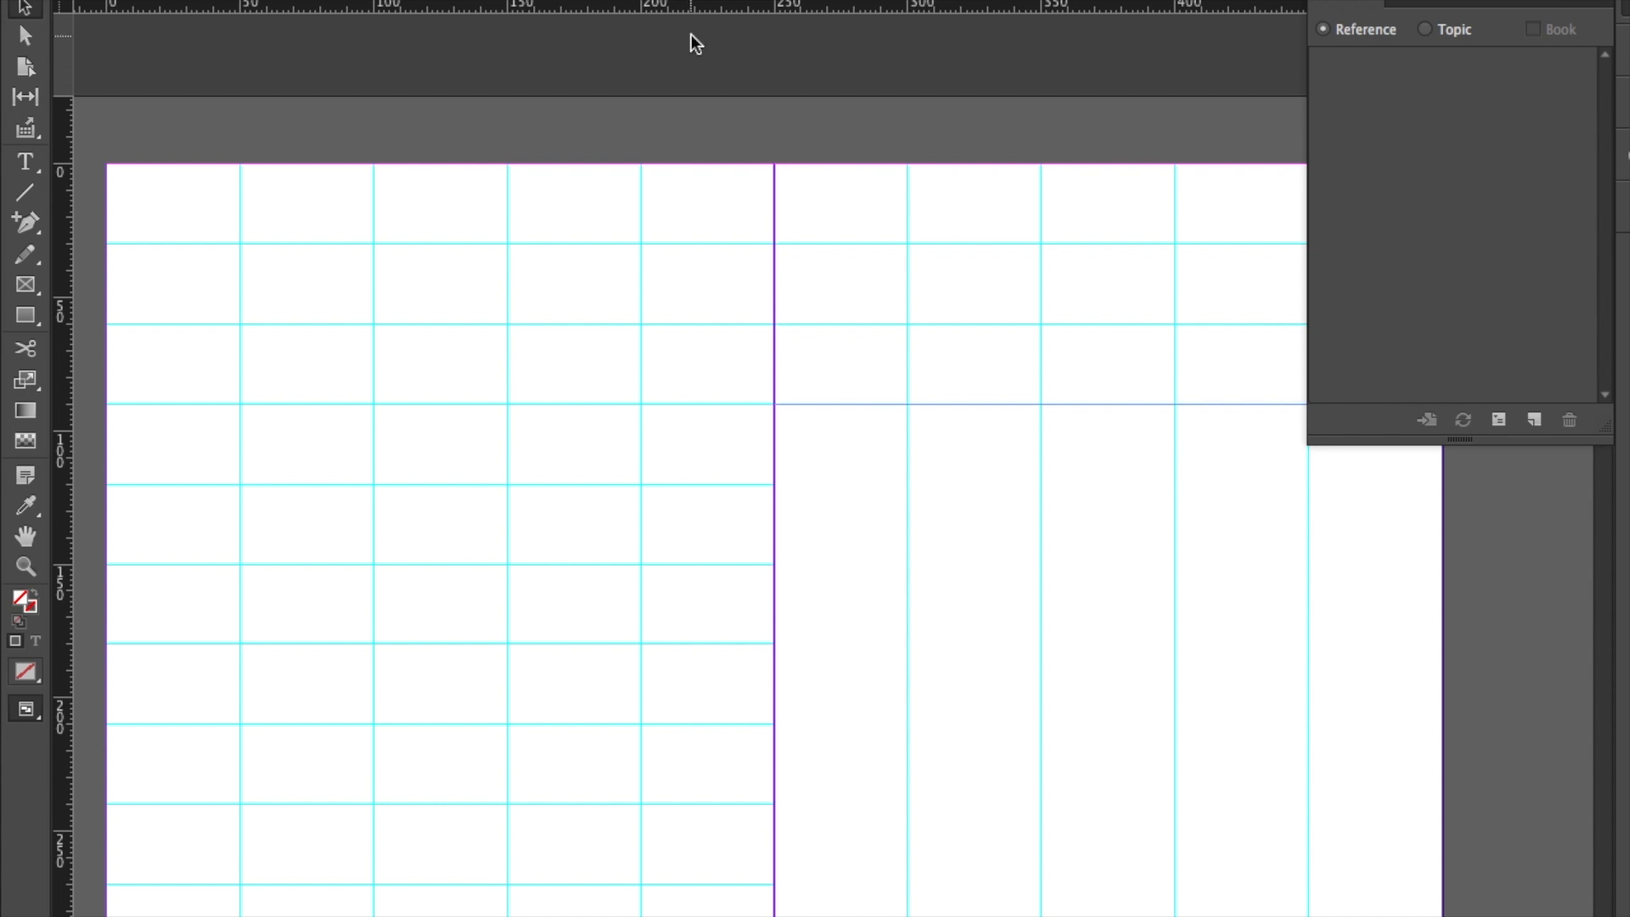
pyautogui.moveTo(919, 10); pyautogui.dragTo(924, 485)
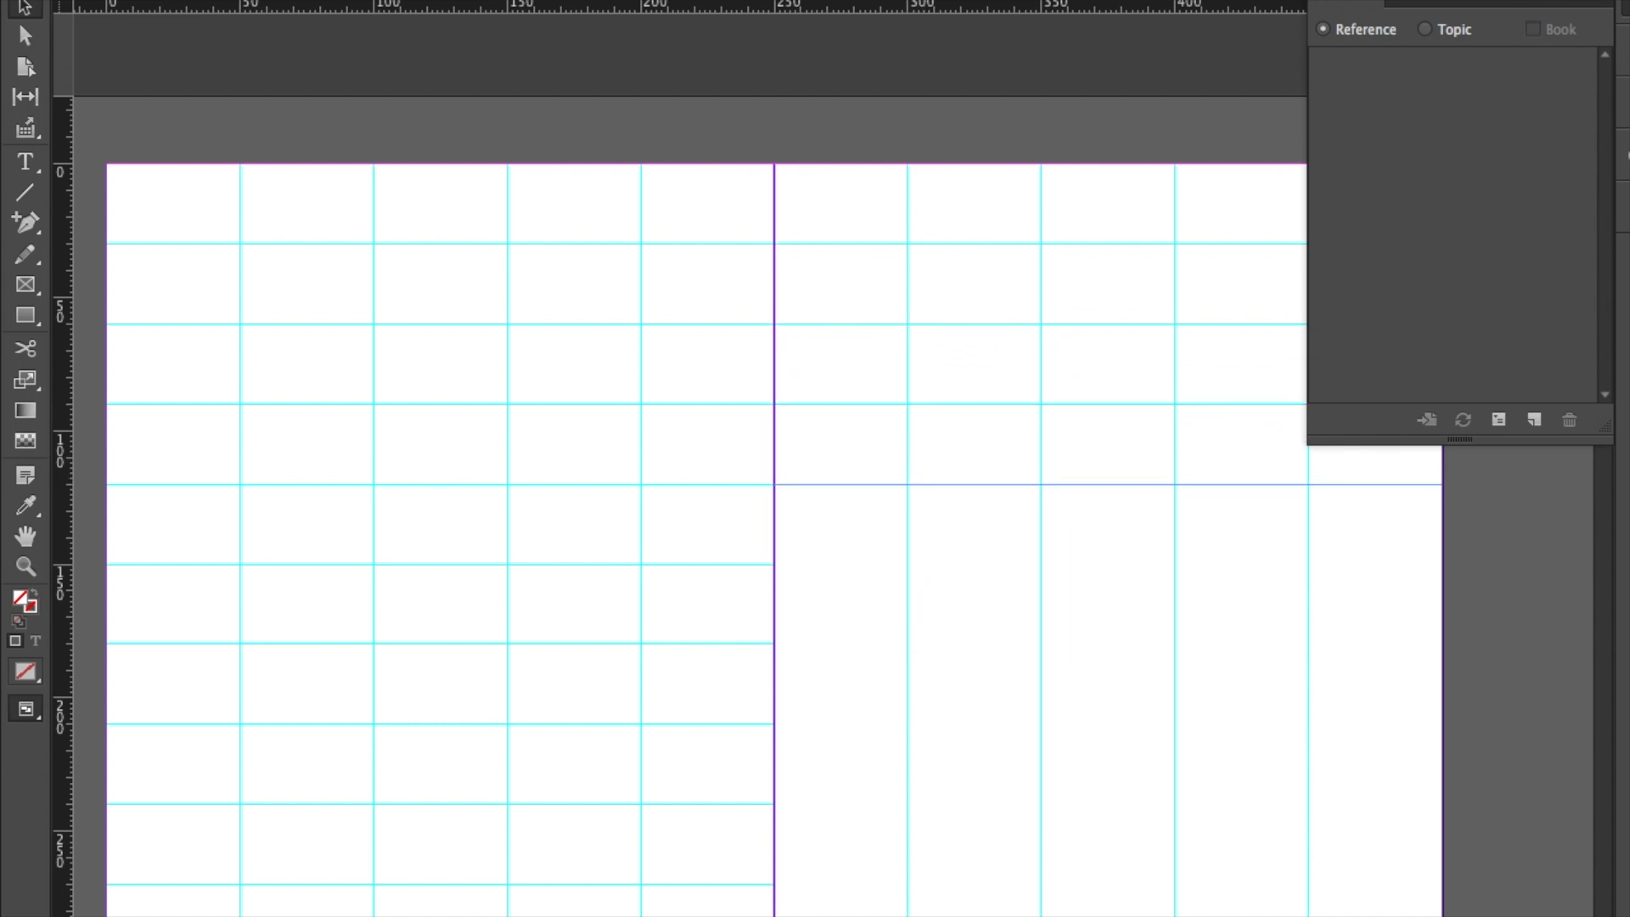
pyautogui.moveTo(1096, 9); pyautogui.dragTo(1119, 568)
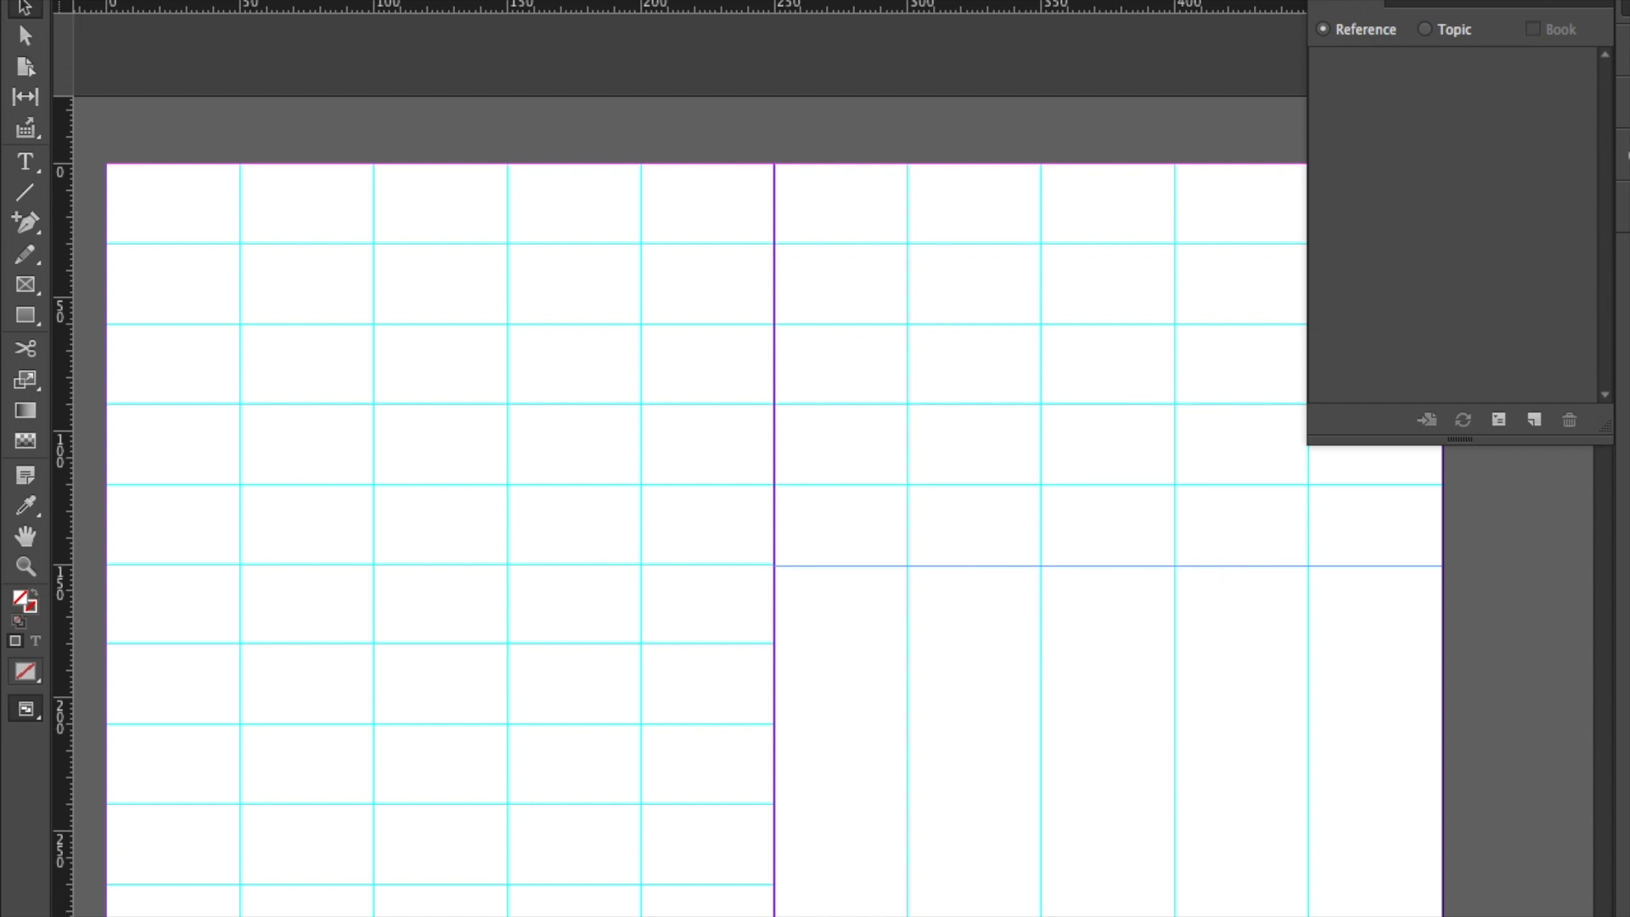
pyautogui.press('Return')
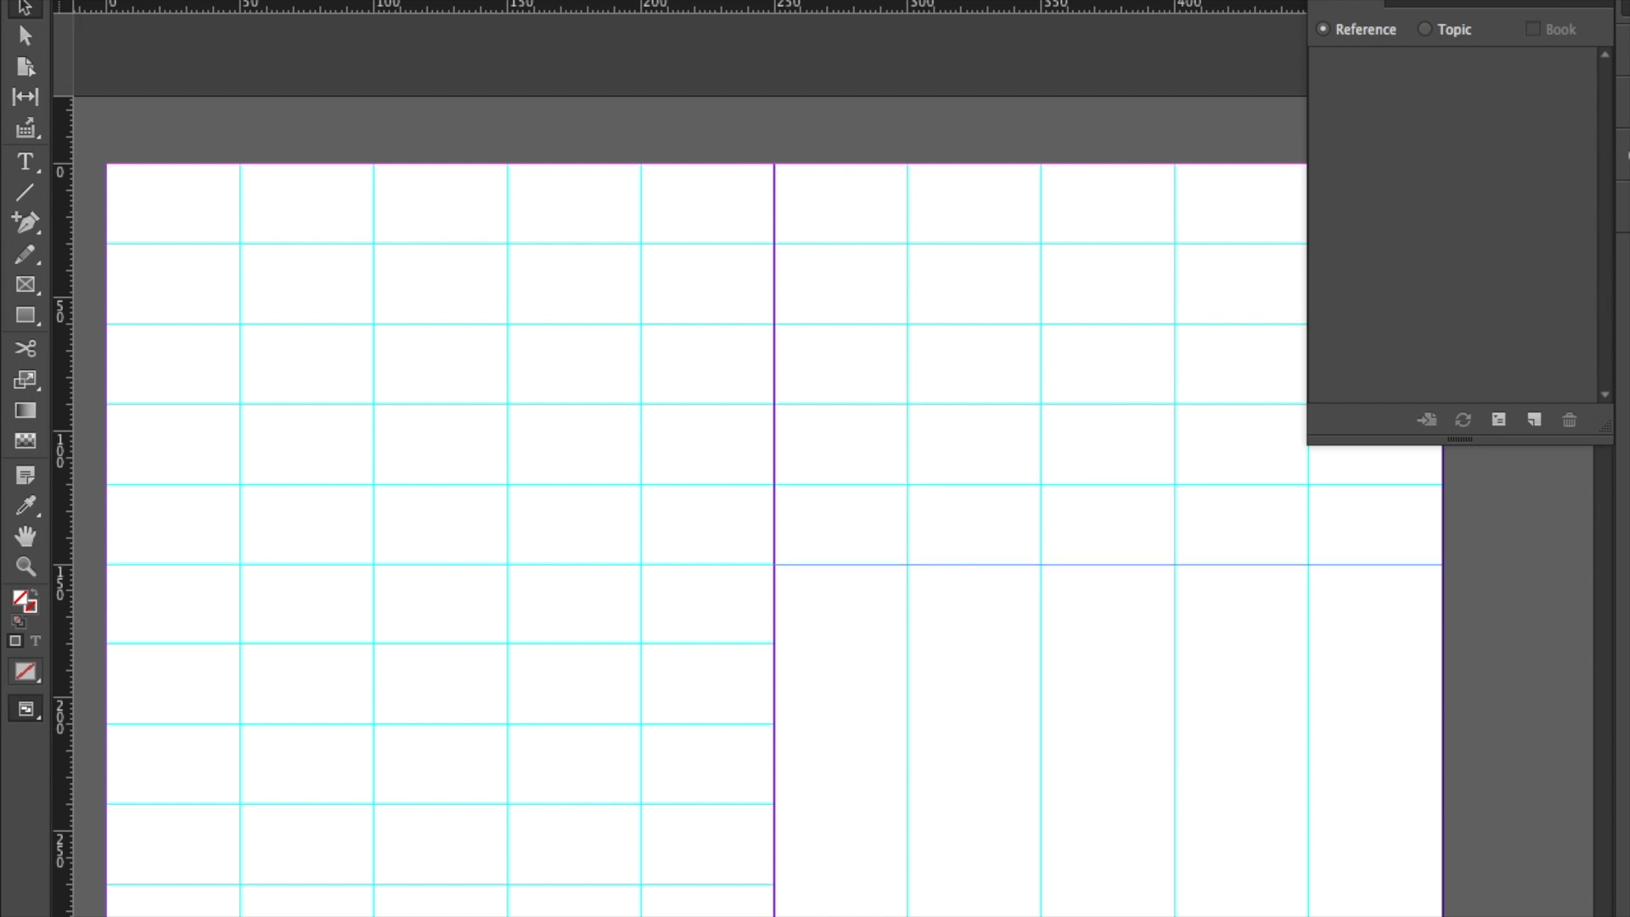
pyautogui.click(687, 0)
pyautogui.moveTo(615, 0)
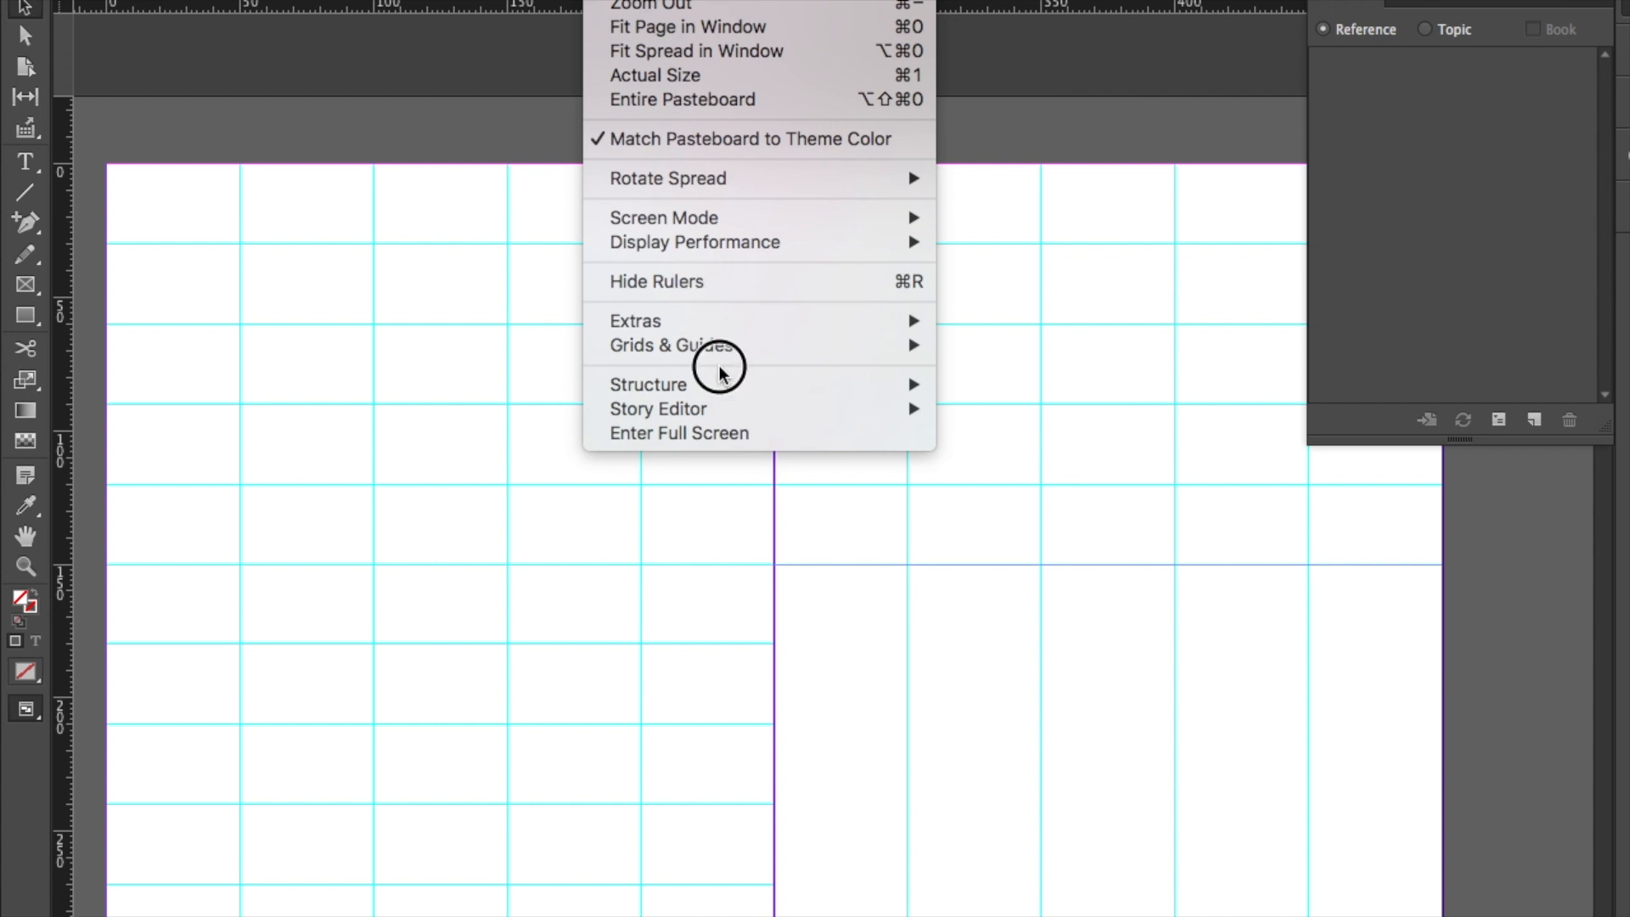
pyautogui.moveTo(717, 322)
pyautogui.moveTo(717, 354)
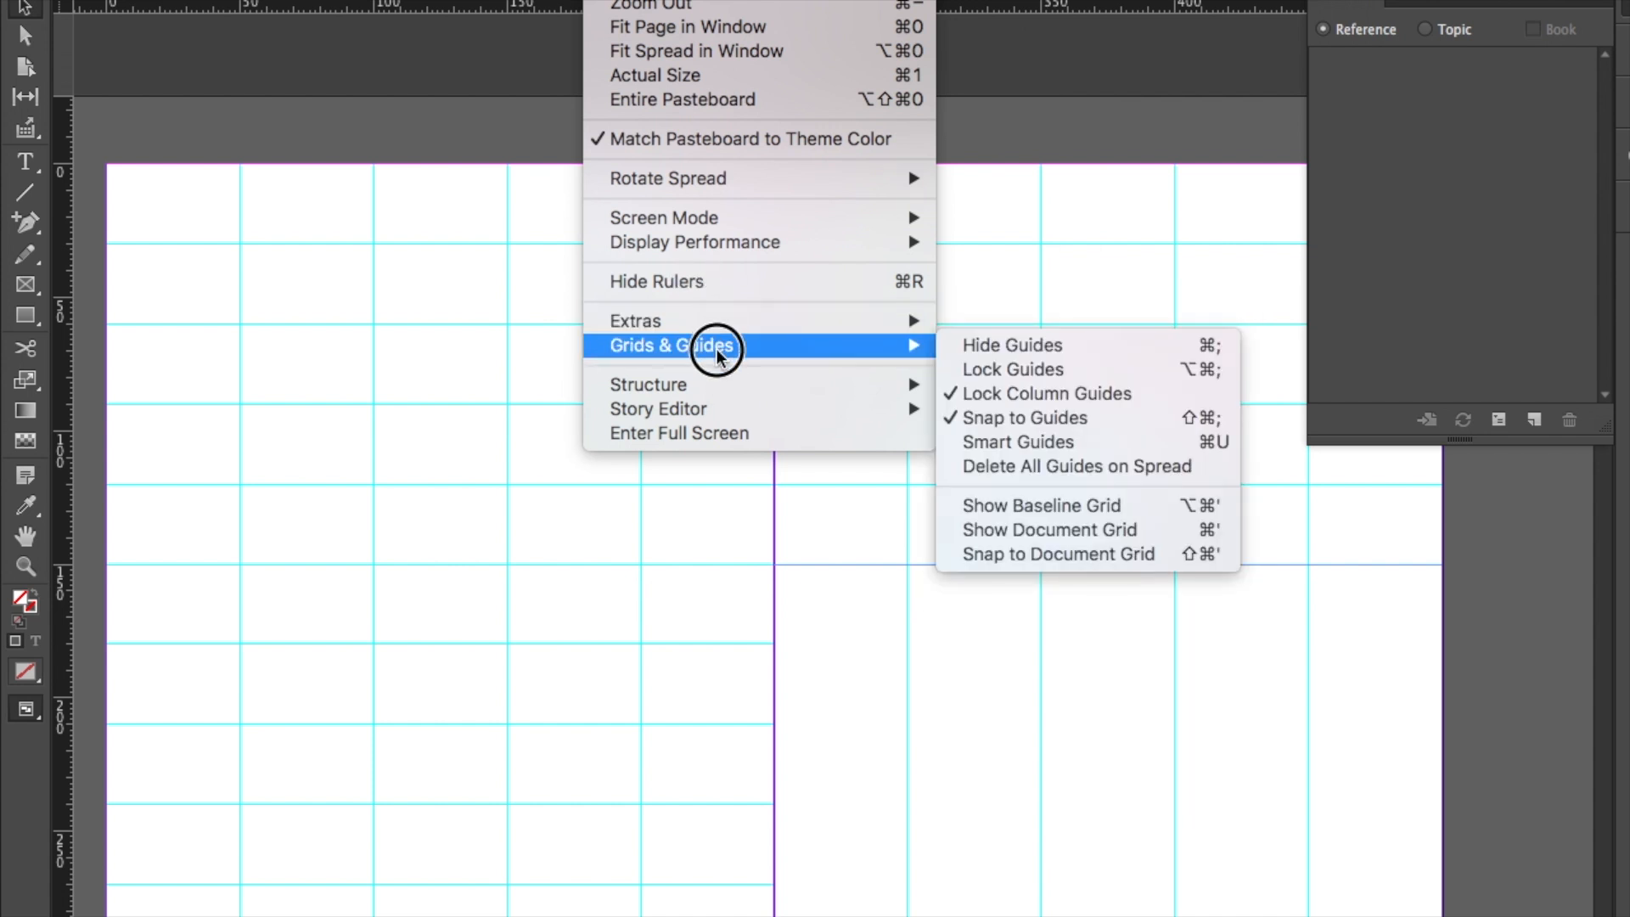
pyautogui.click(911, 758)
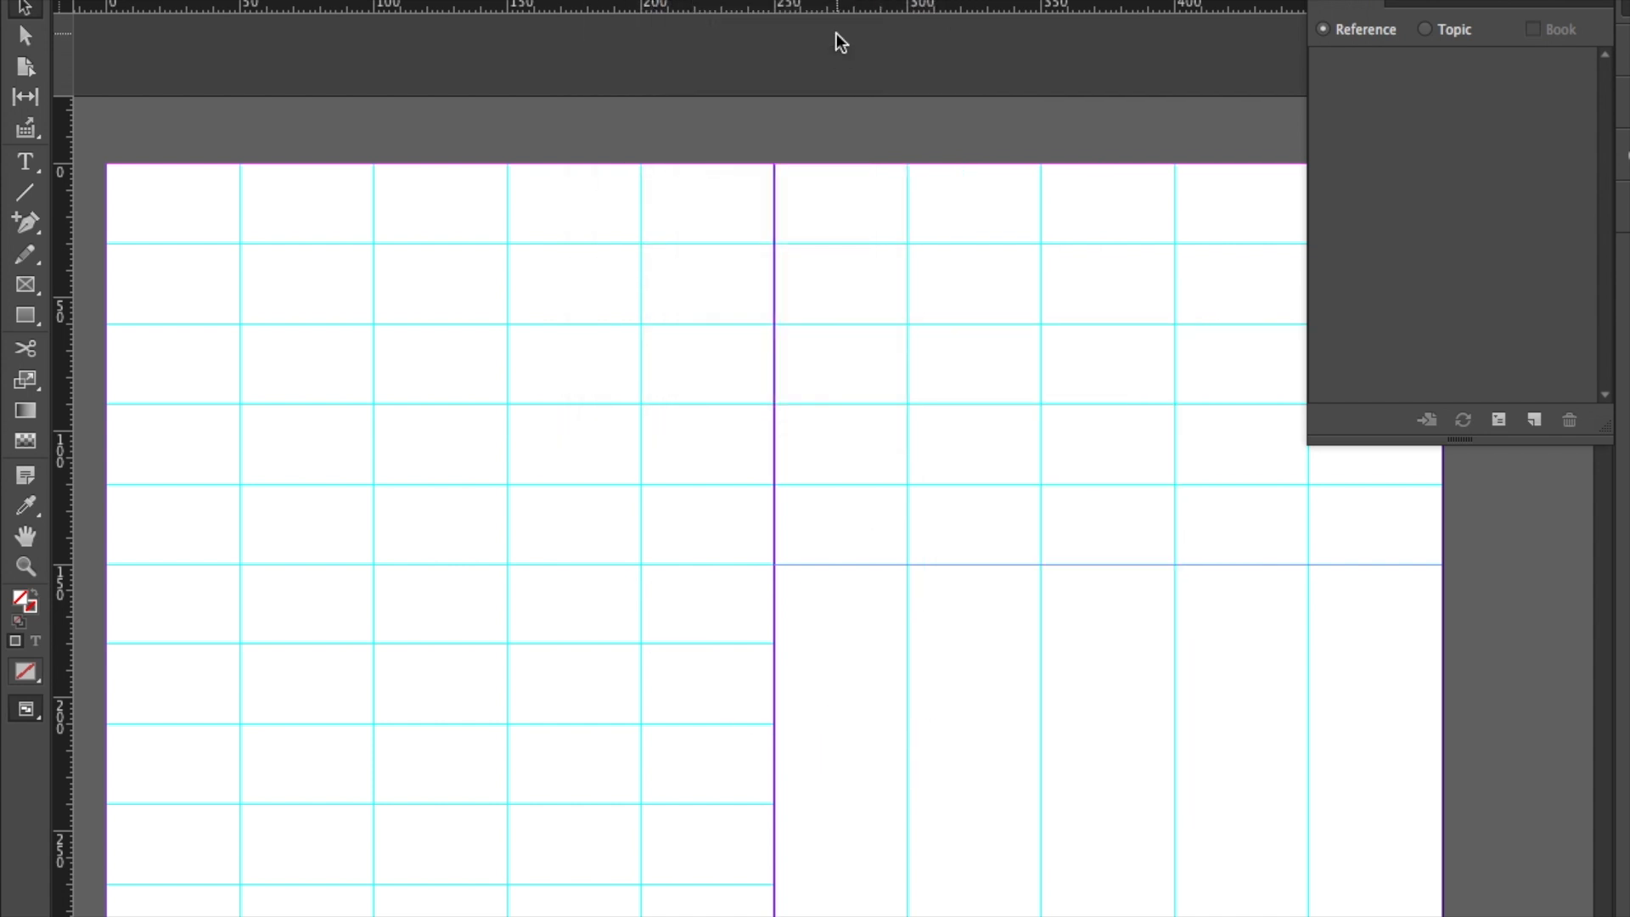
# Add a horizontal guide at 180 mm on the right page, aligned with the left page's guide.
pyautogui.moveTo(847, 17); pyautogui.dragTo(913, 649)
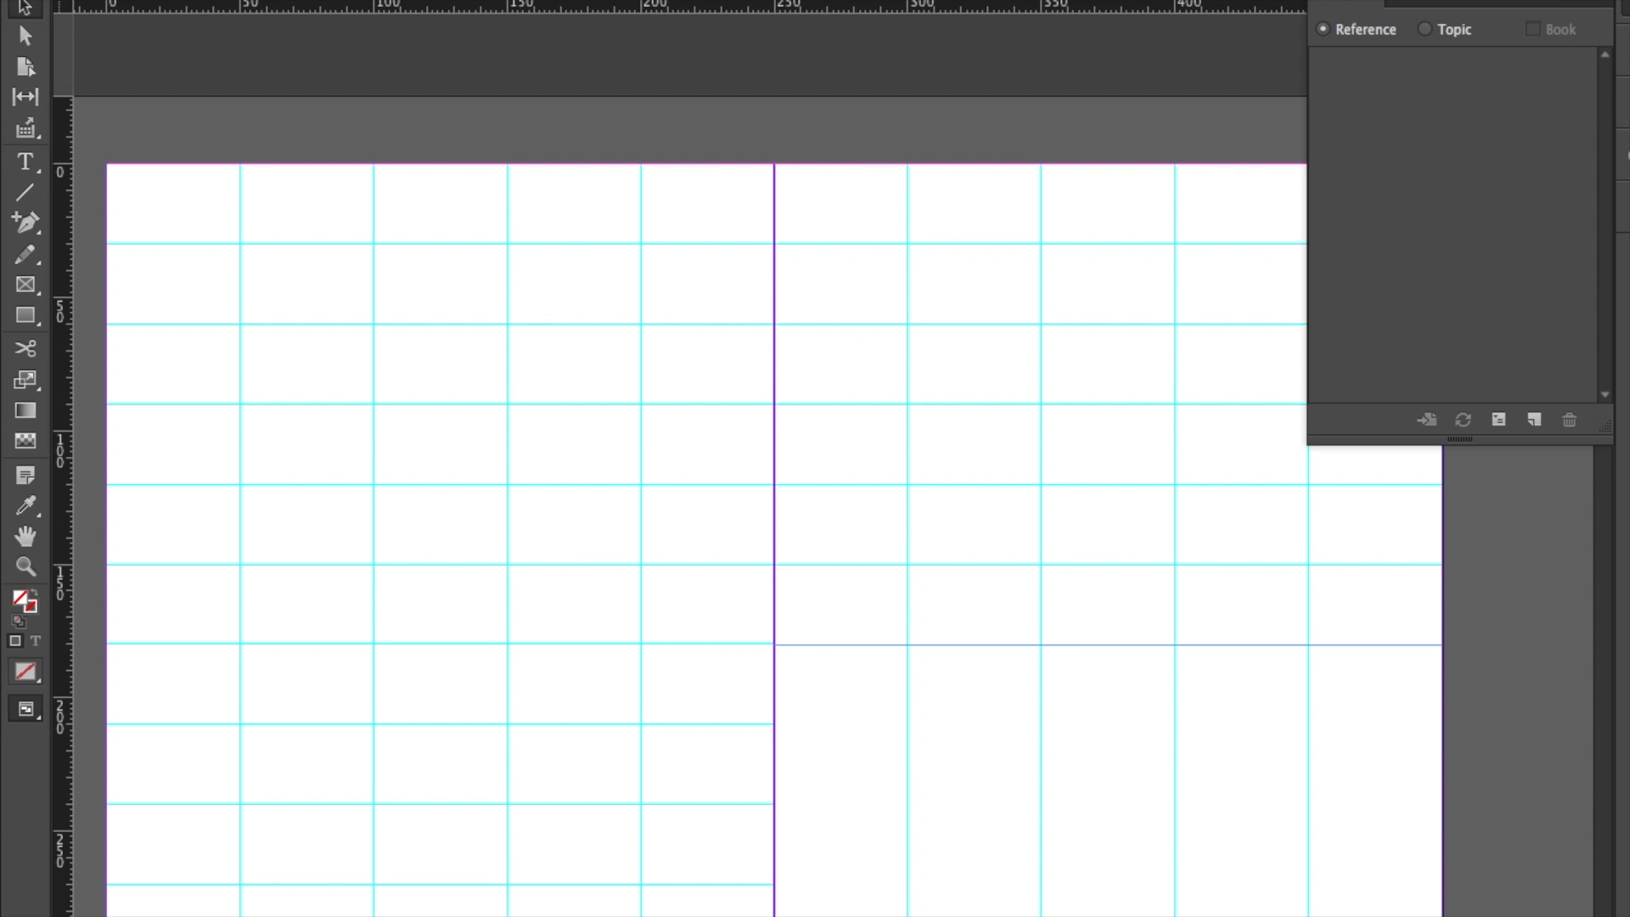
pyautogui.press('Return')
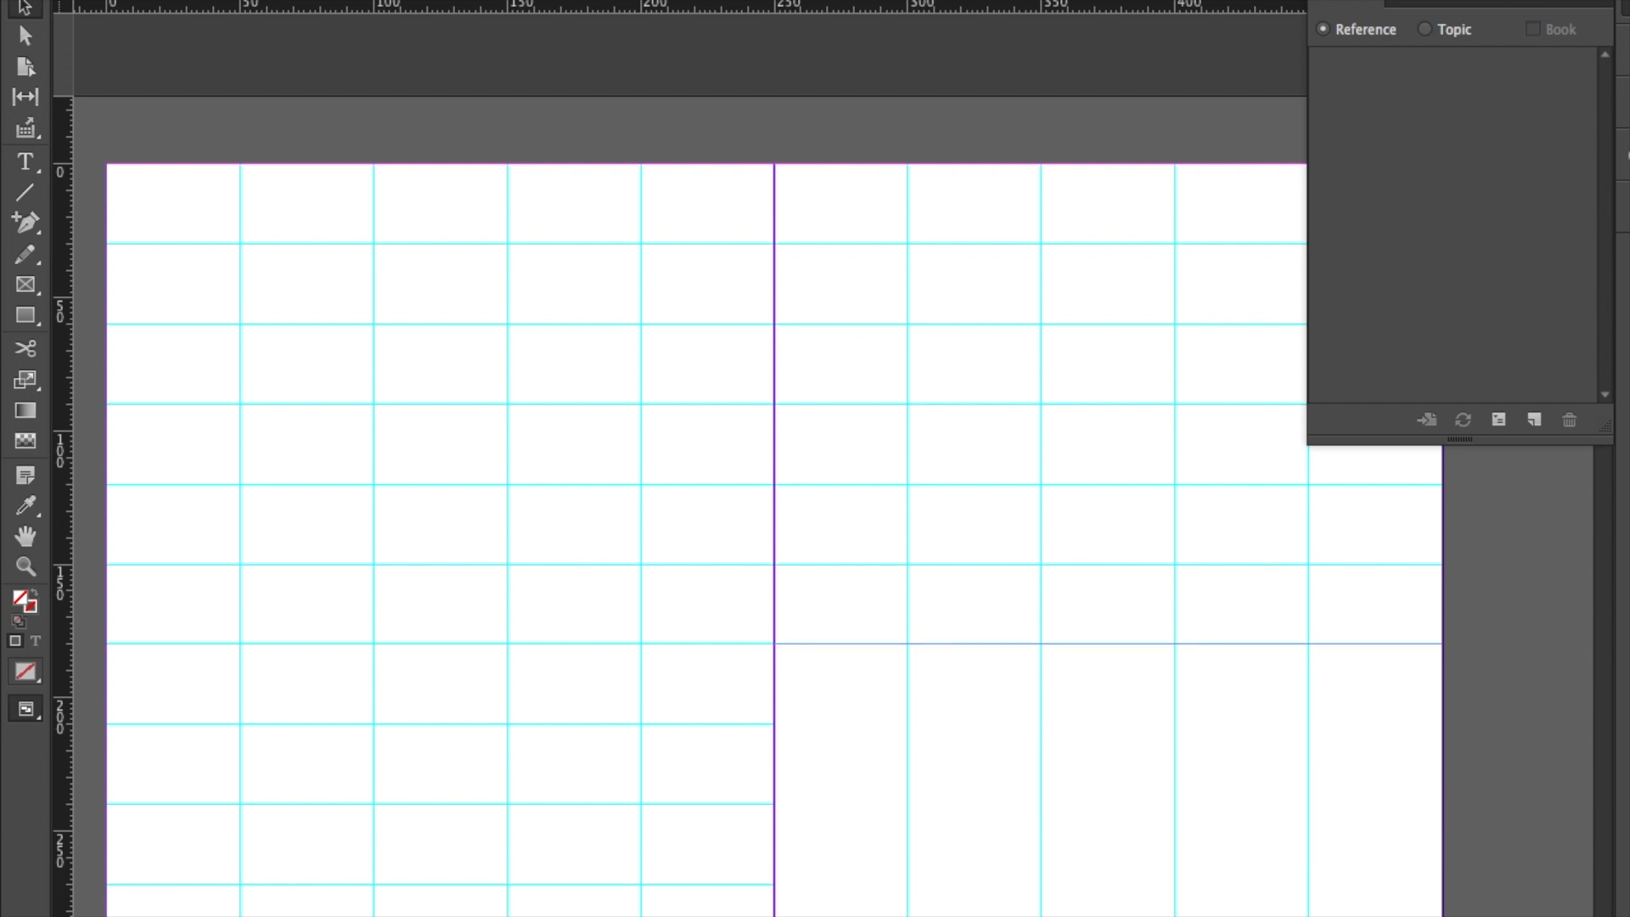
pyautogui.click(797, 6)
pyautogui.click(615, 0)
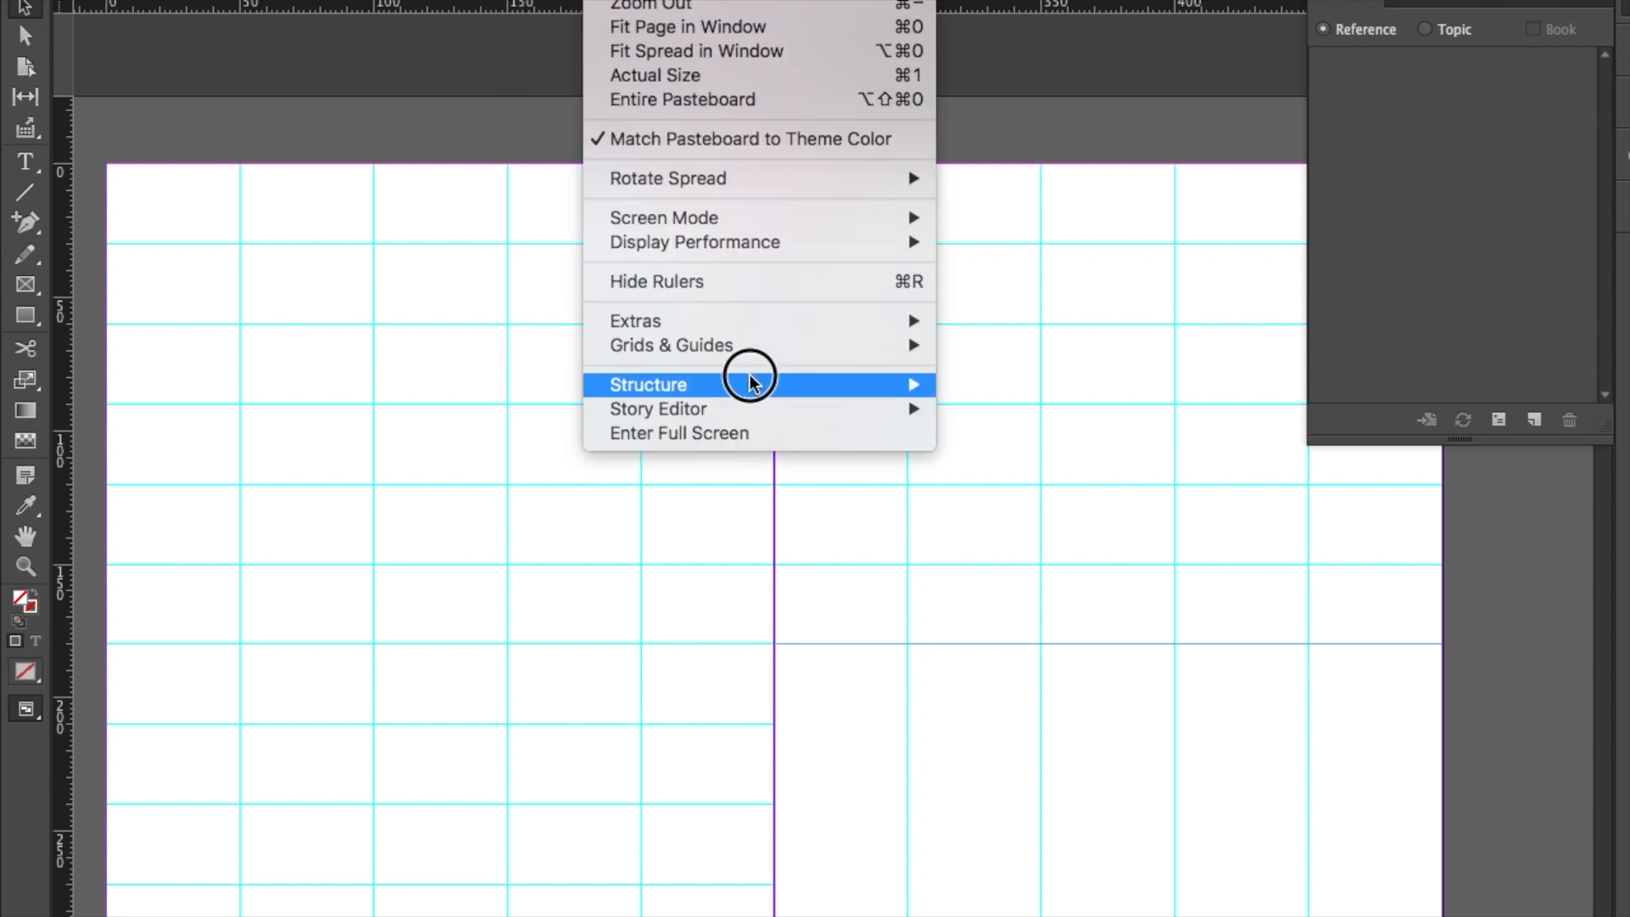
pyautogui.moveTo(747, 345)
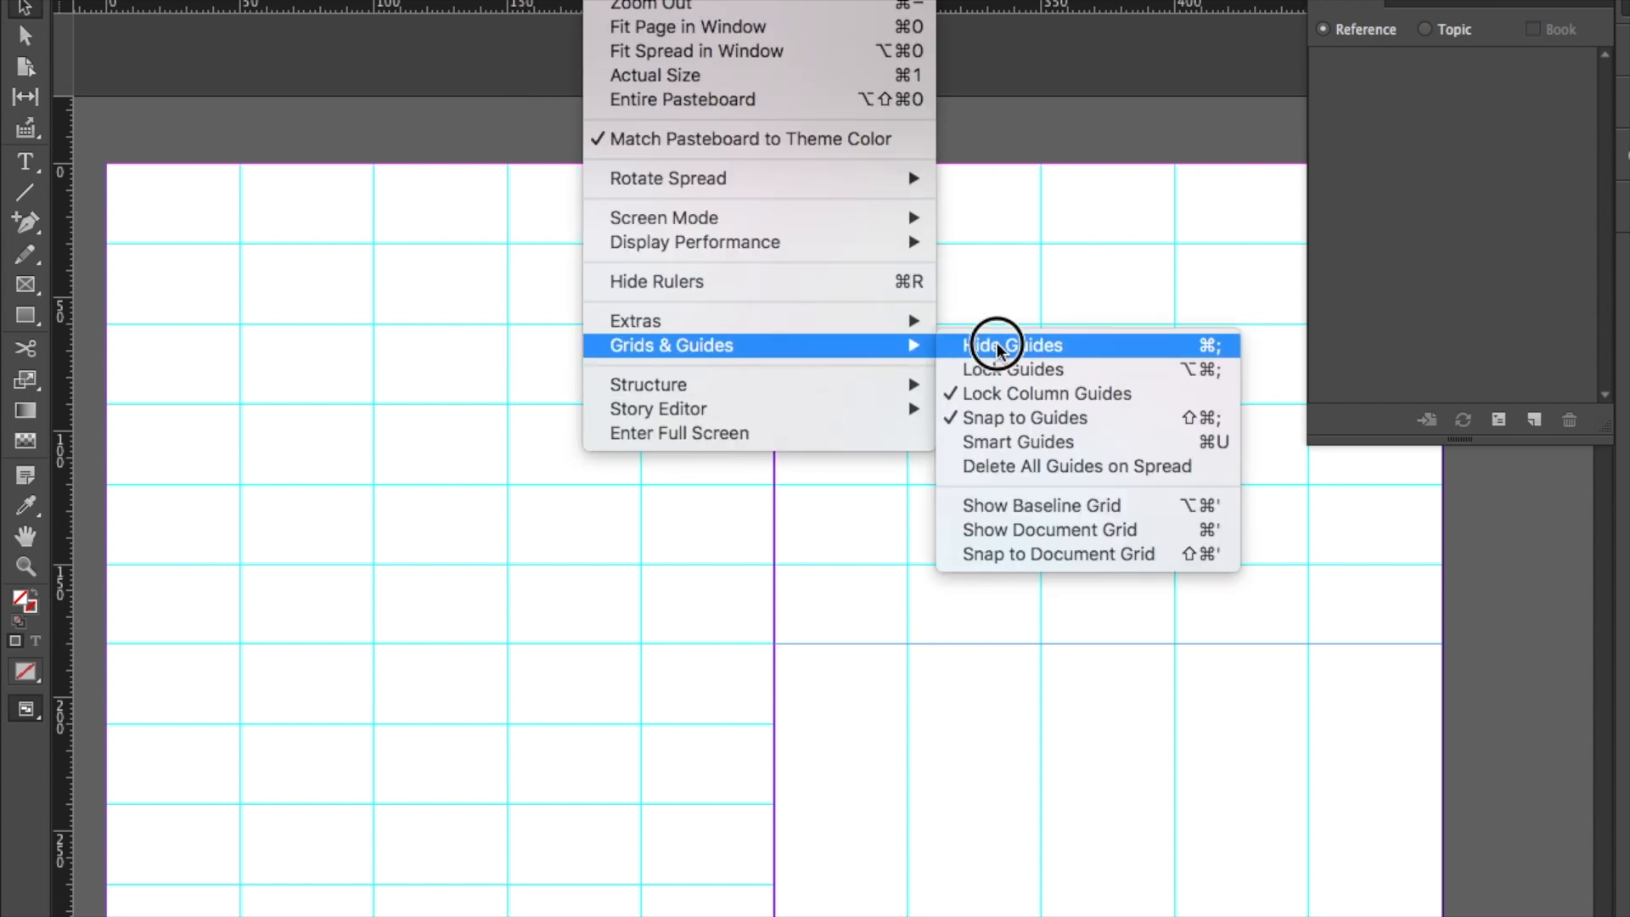
pyautogui.click(1010, 429)
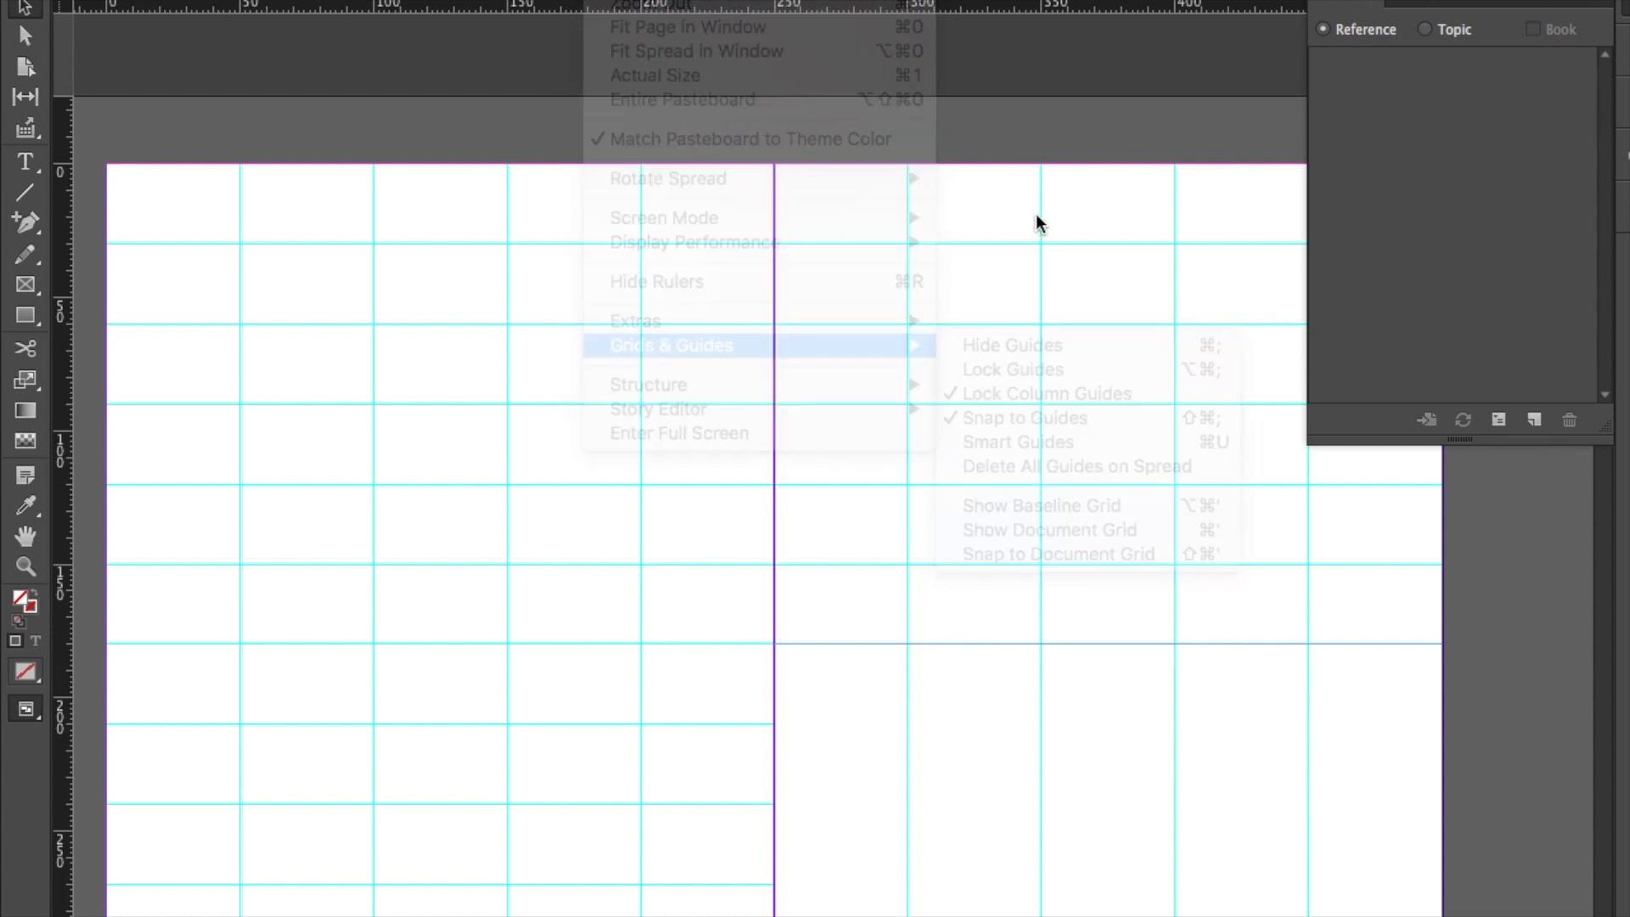
# Add horizontal guides at 210, 240 and 270 mm on the right page, aligned with the left page's guides.
pyautogui.moveTo(872, 7); pyautogui.dragTo(895, 724)
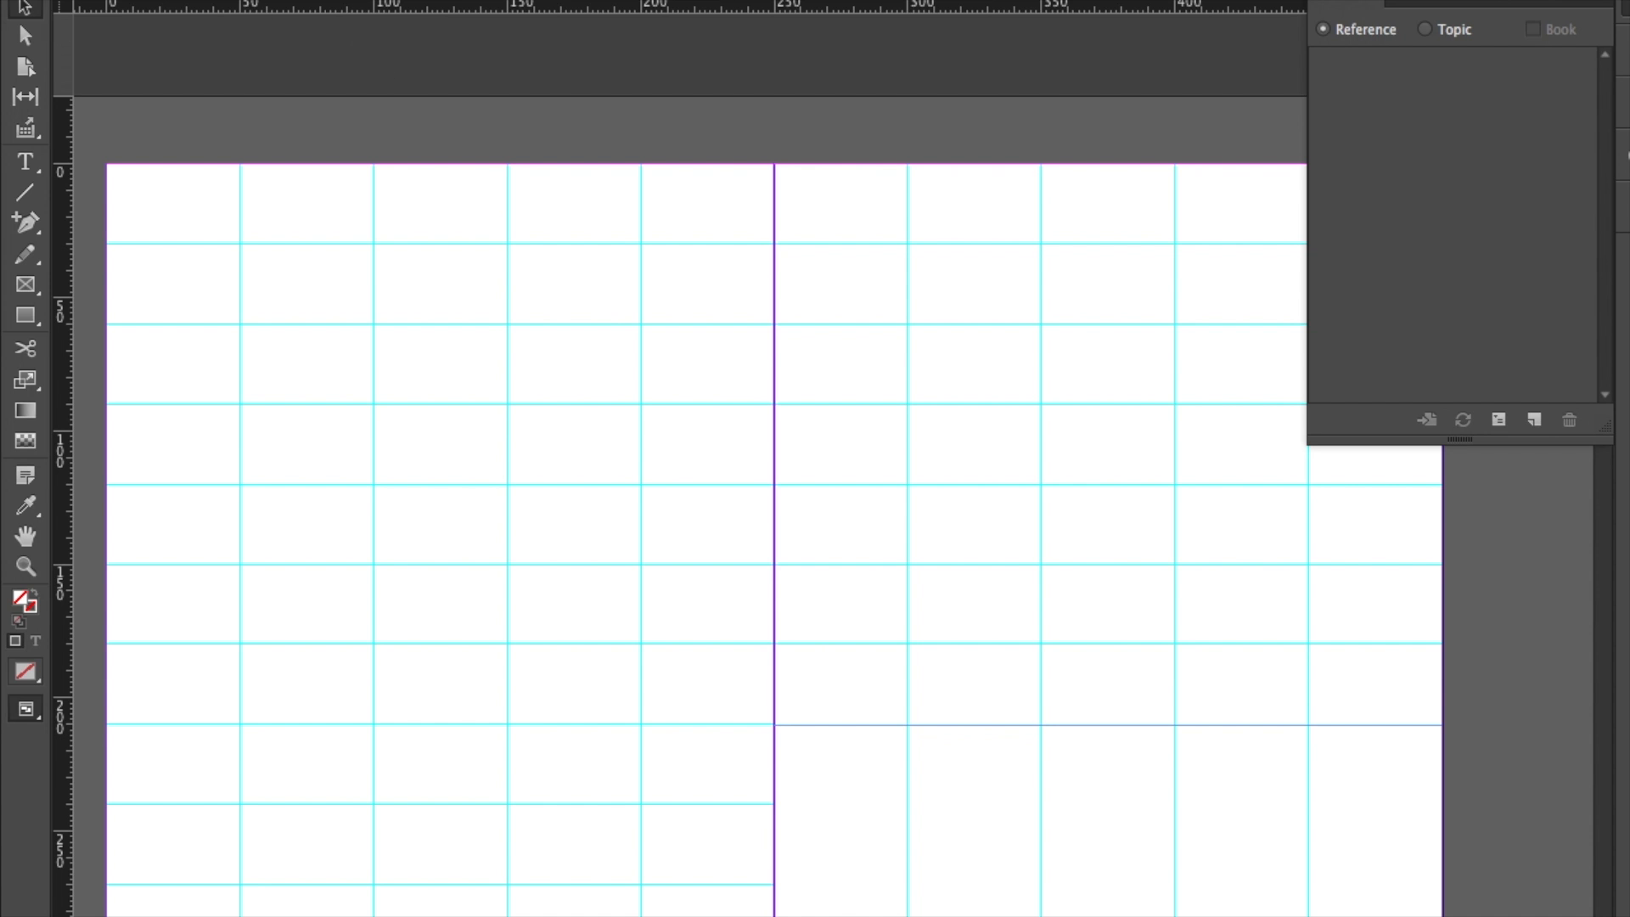
pyautogui.moveTo(935, 8); pyautogui.dragTo(962, 806)
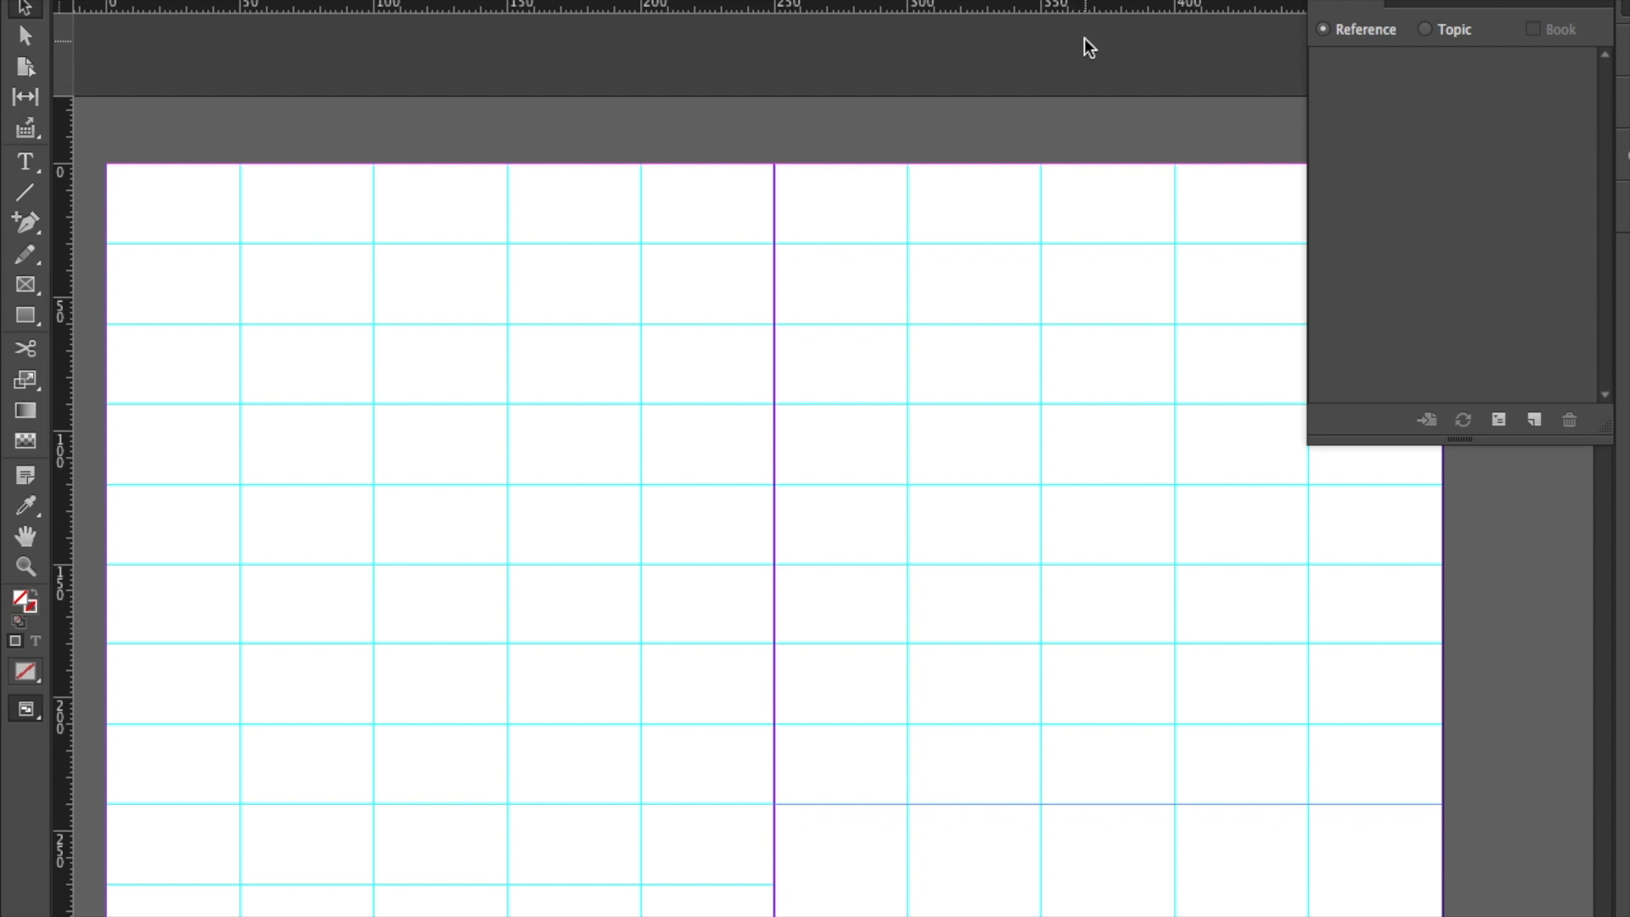
pyautogui.moveTo(1092, 8); pyautogui.dragTo(1127, 907)
pyautogui.moveTo(1126, 875); pyautogui.dragTo(1125, 883)
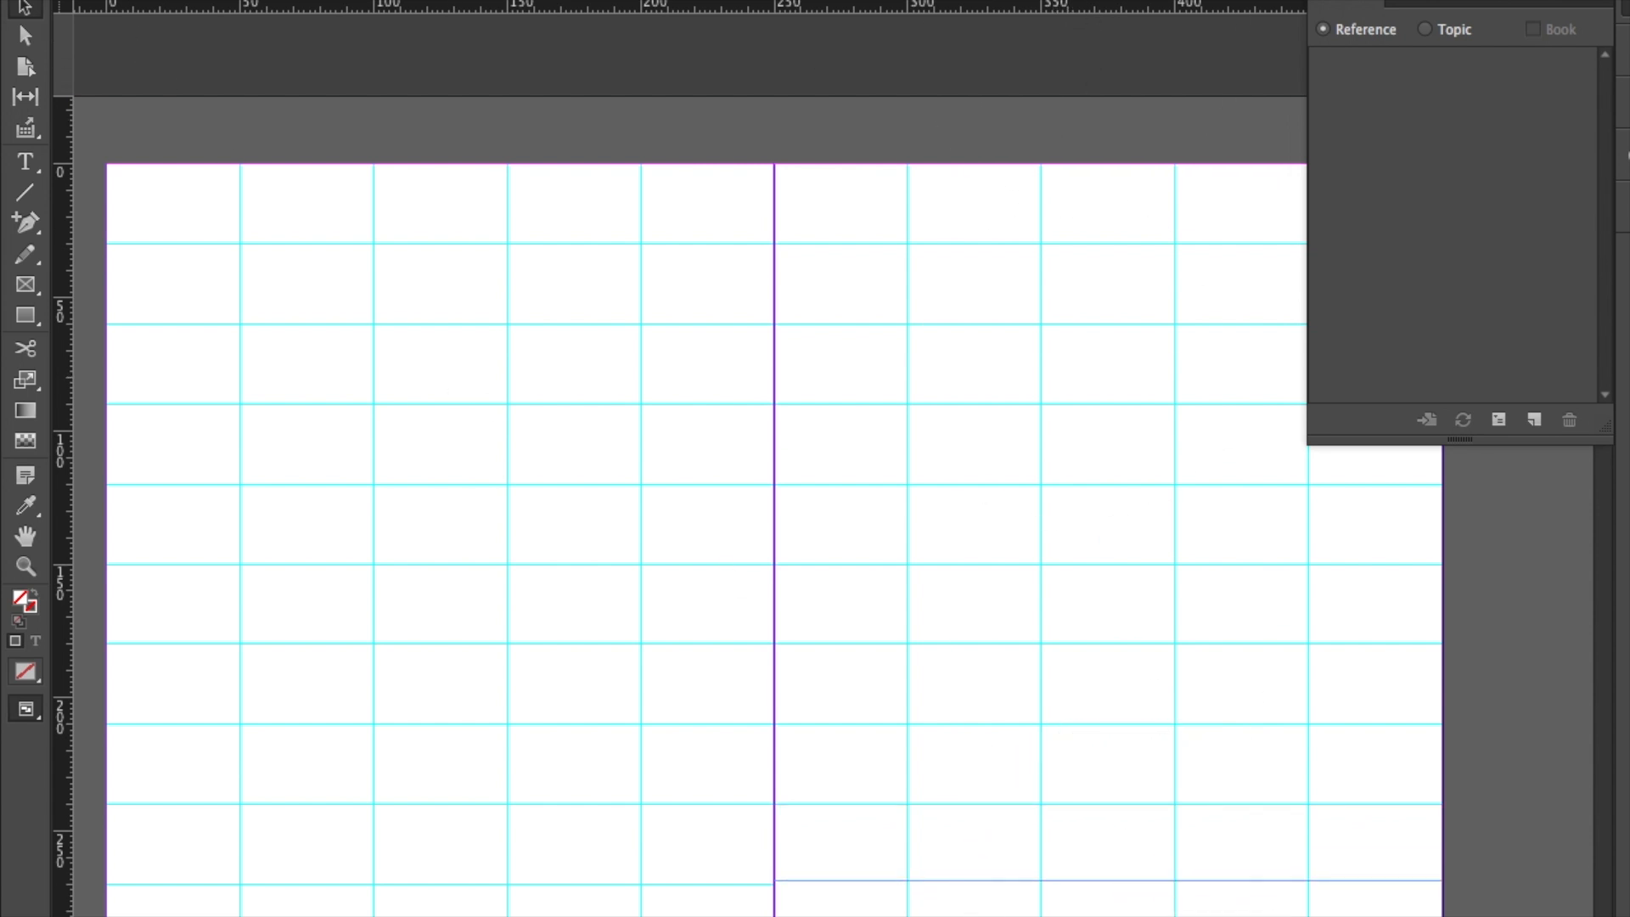
pyautogui.press('Return')
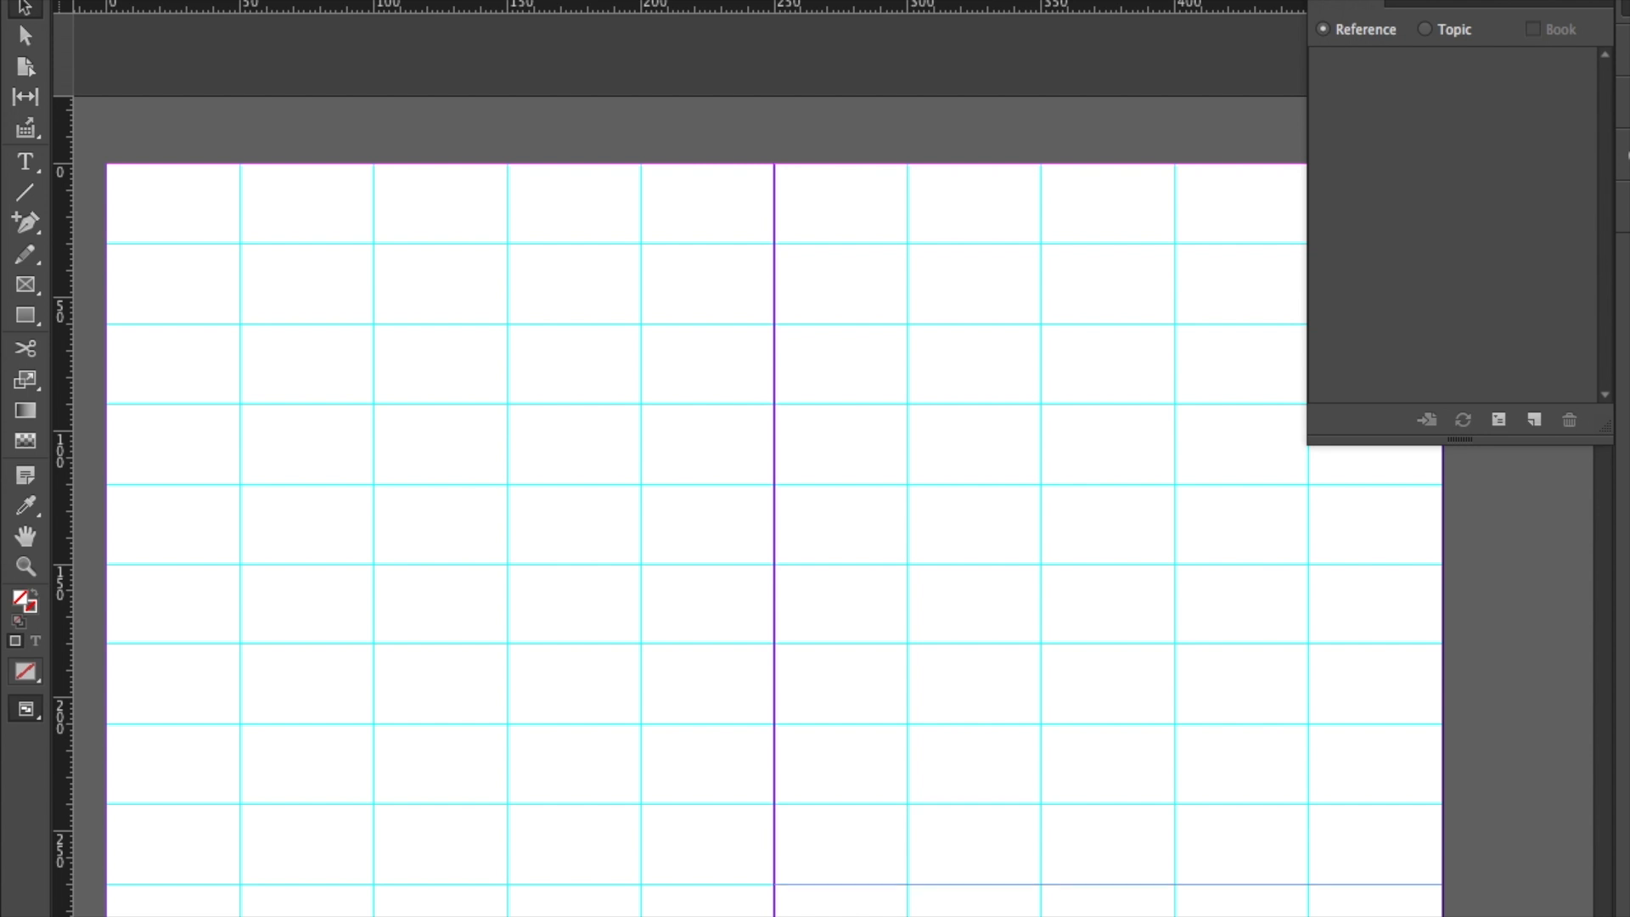
pyautogui.click(546, 110)
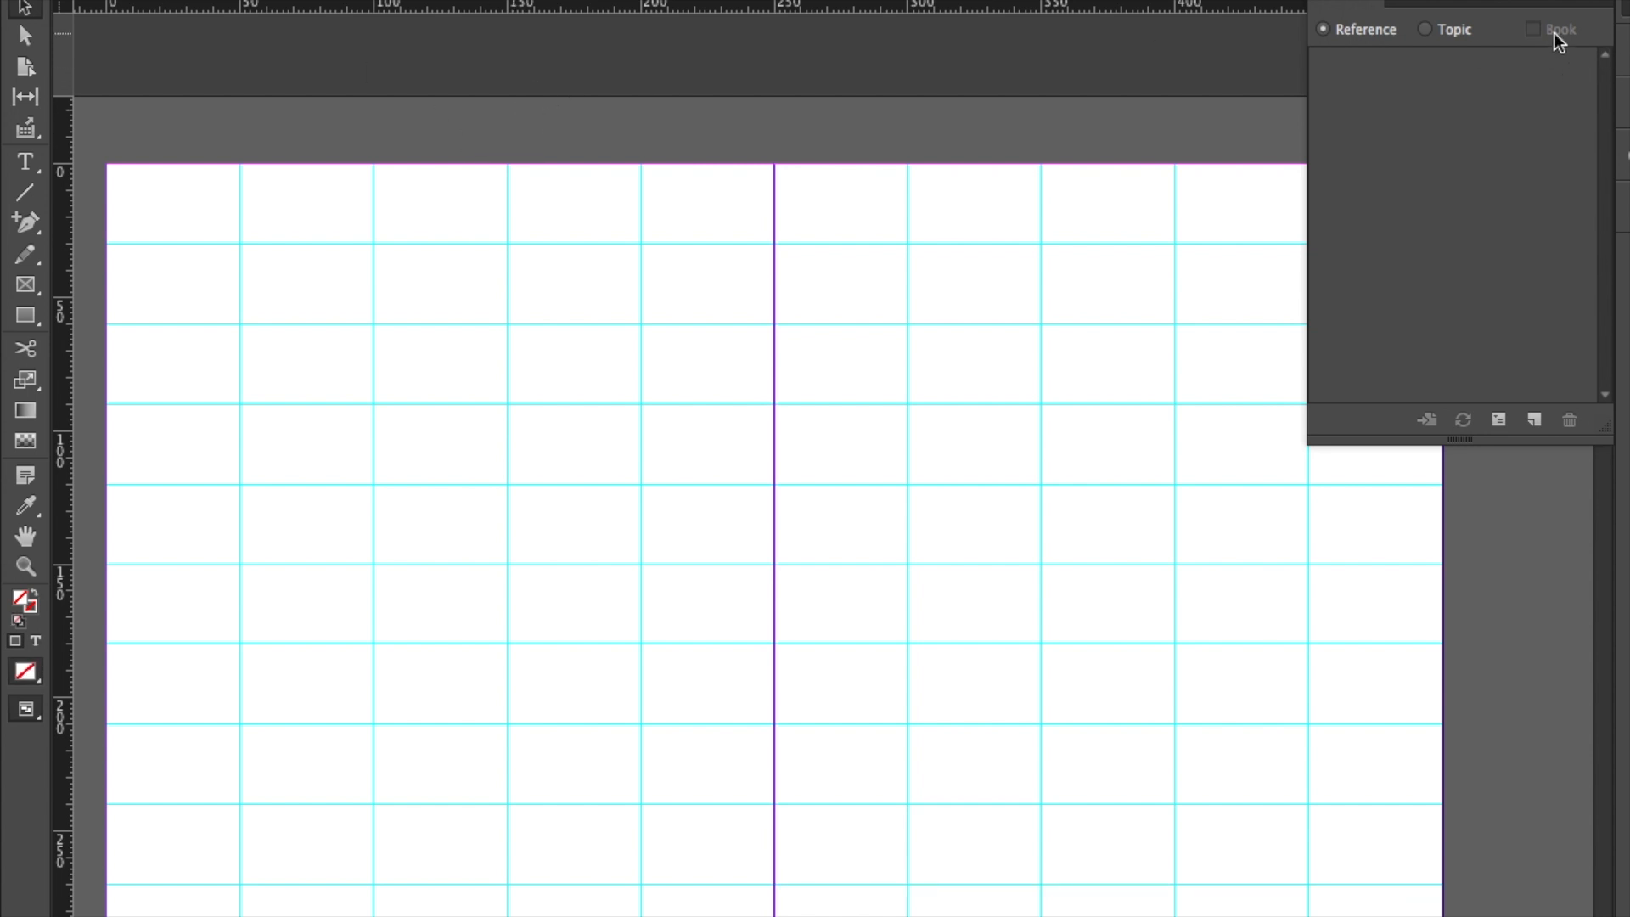
pyautogui.click(681, 1)
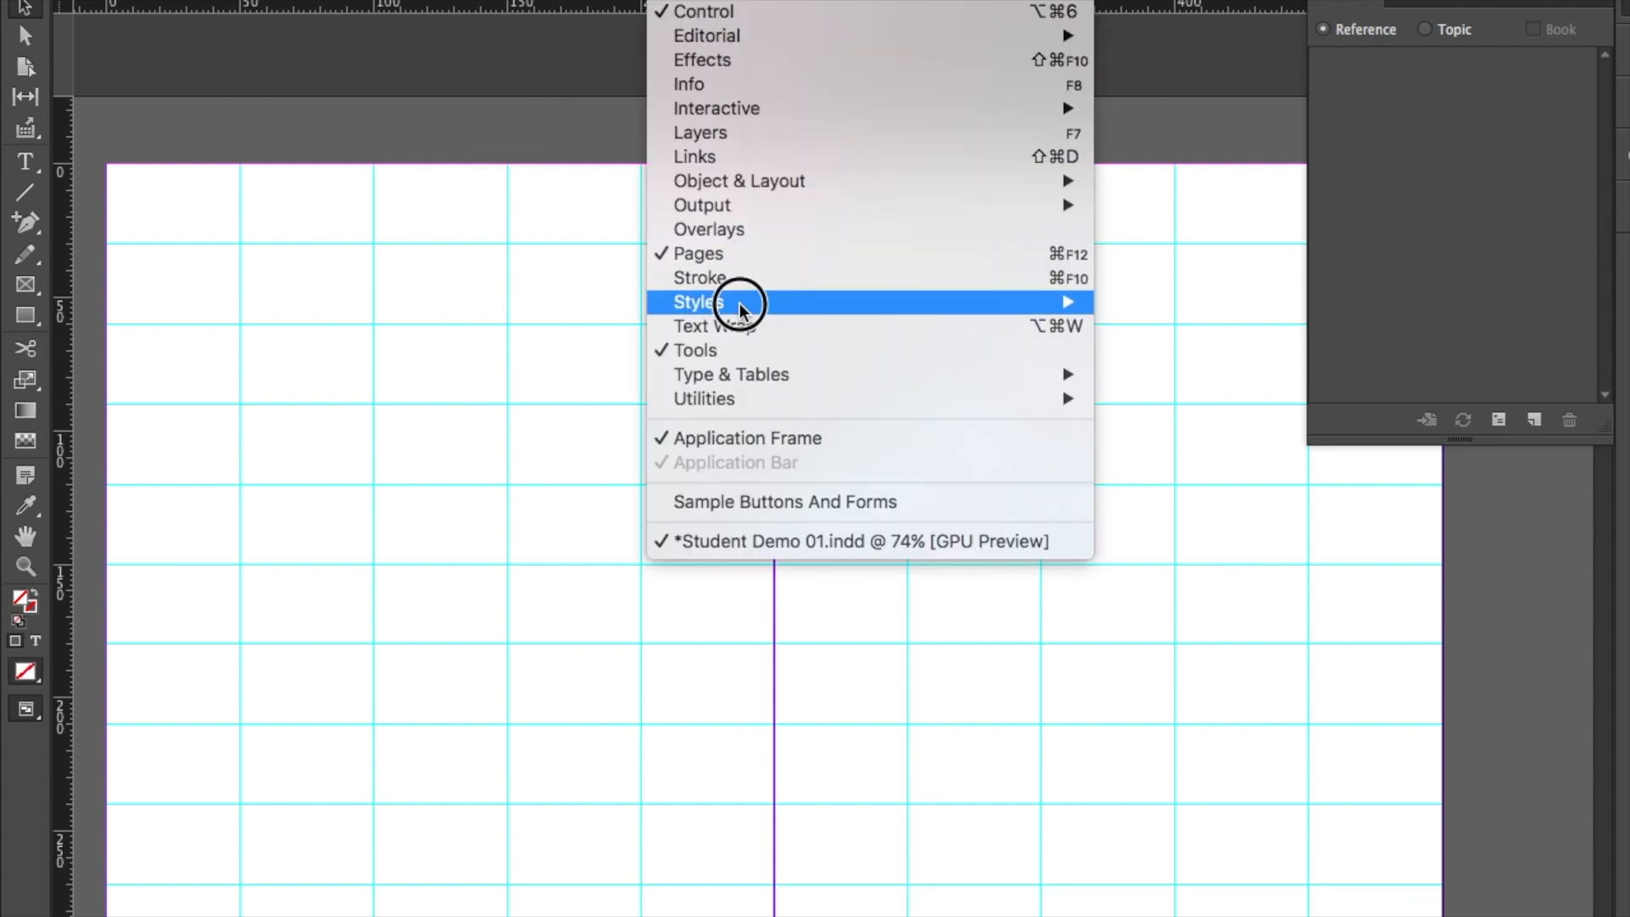
pyautogui.click(739, 255)
pyautogui.click(682, 1)
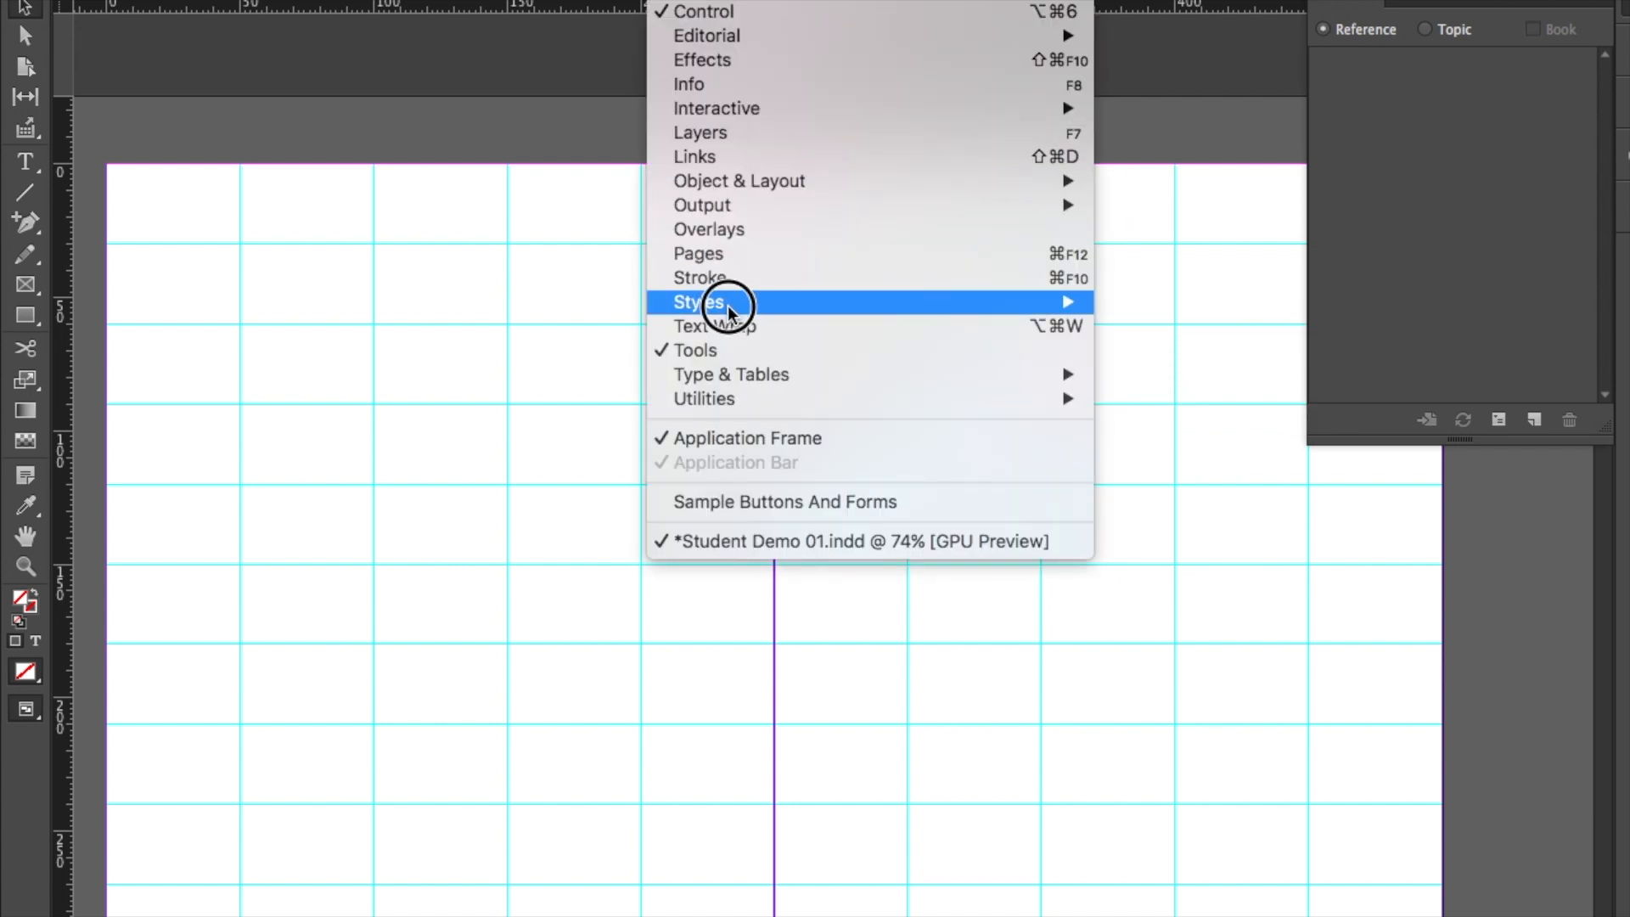
pyautogui.click(714, 253)
pyautogui.click(1624, 190)
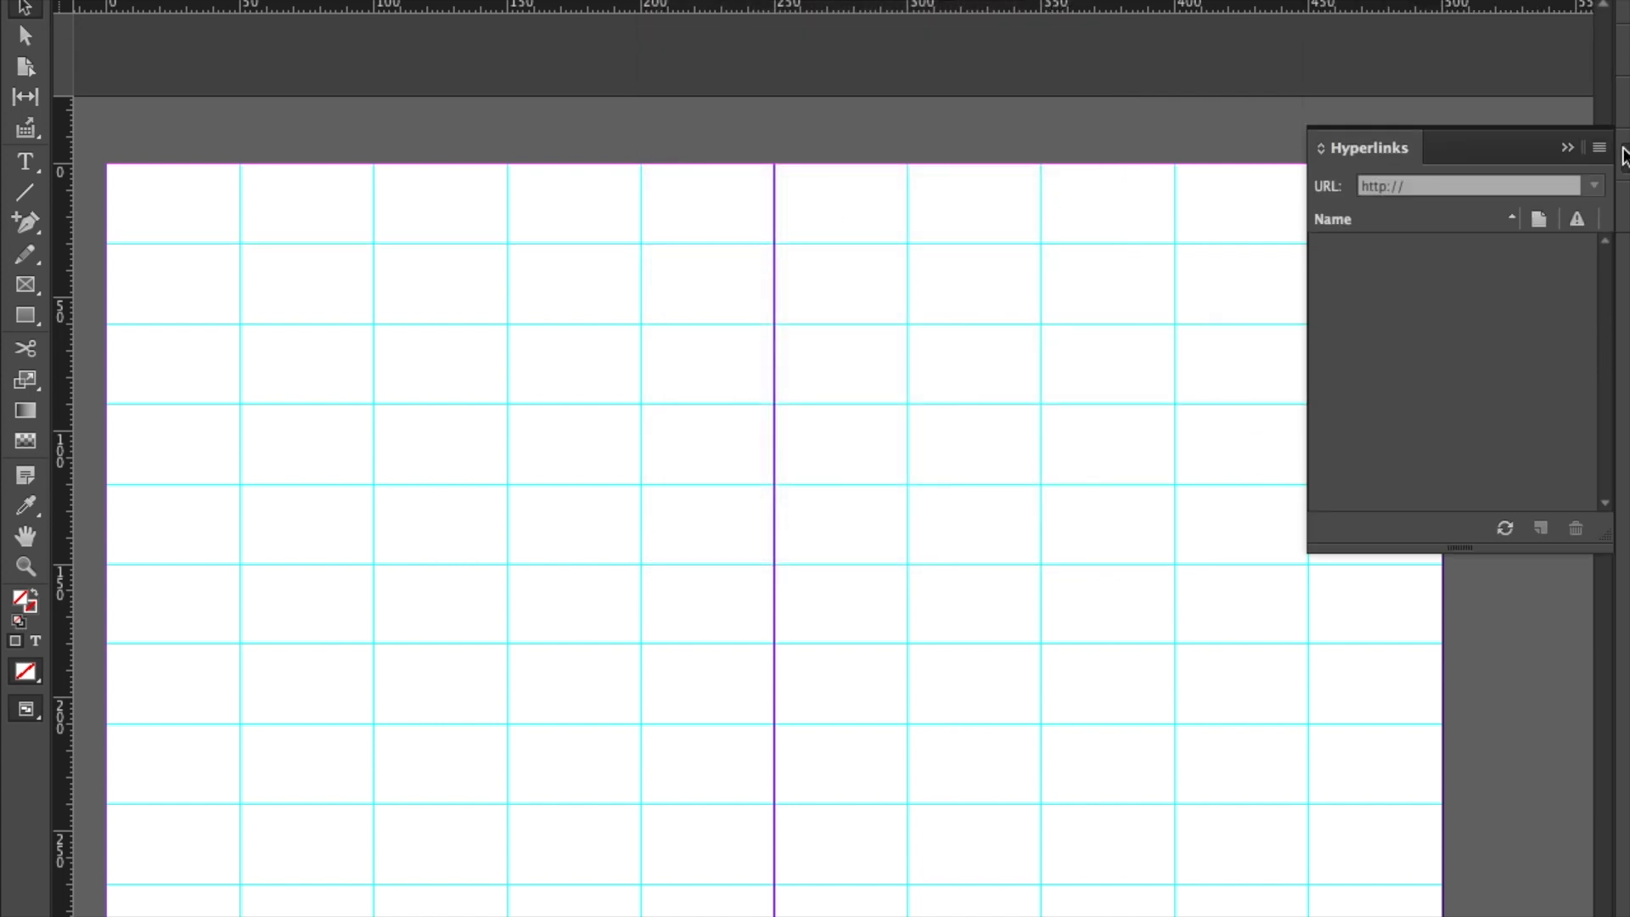
pyautogui.click(1625, 51)
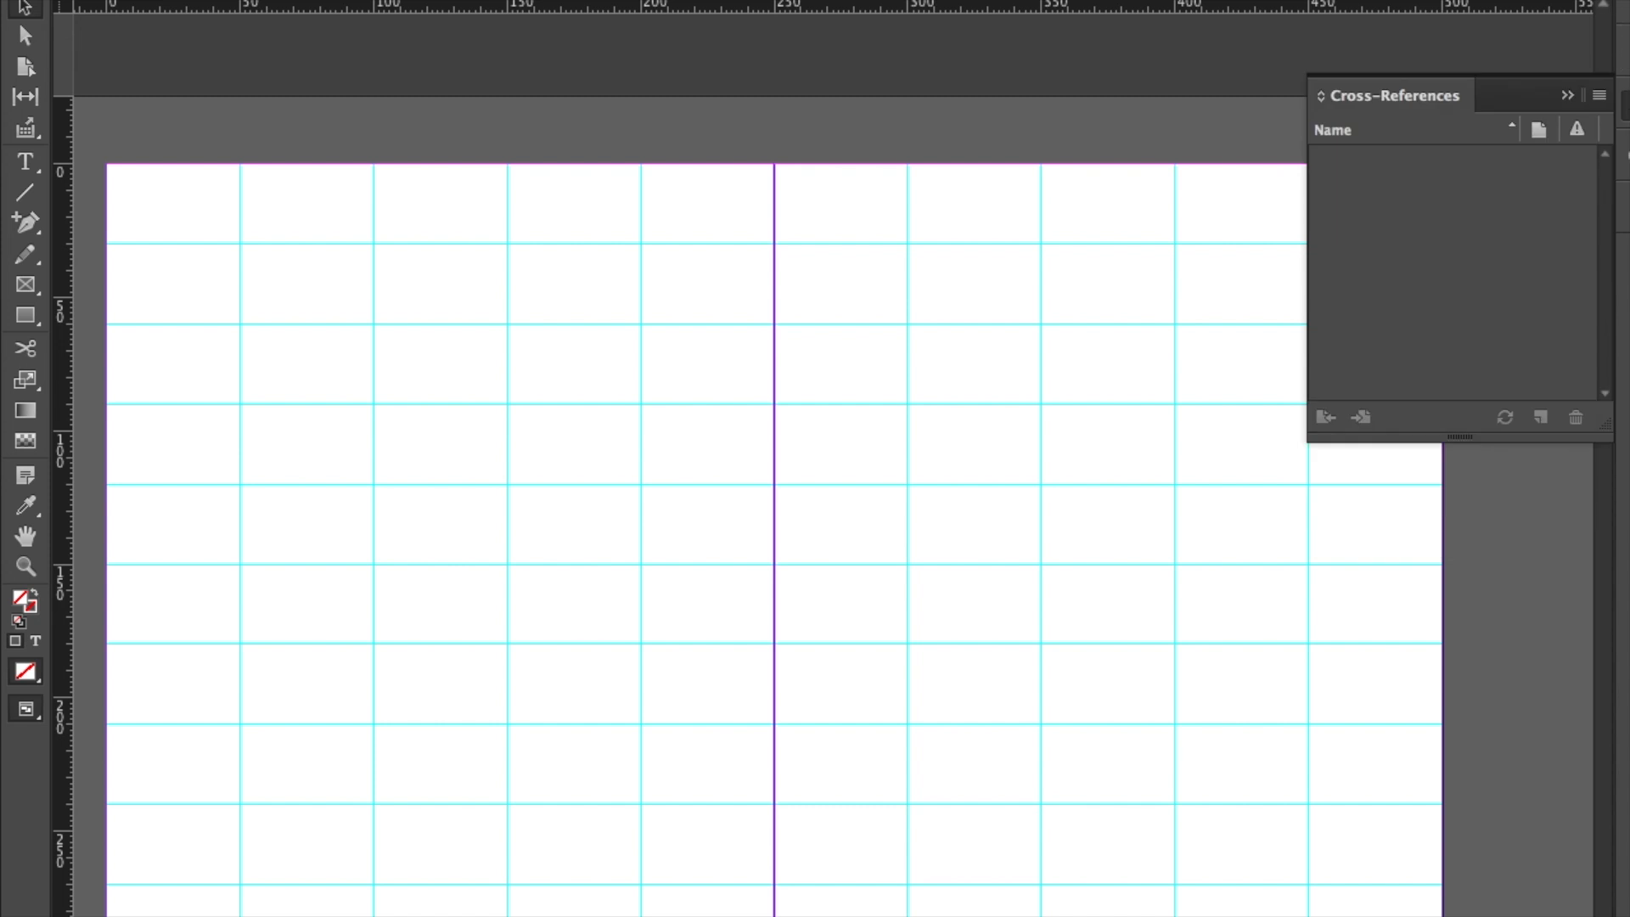
# Switch to the Printing and Proofing workspace.
pyautogui.click(681, 1)
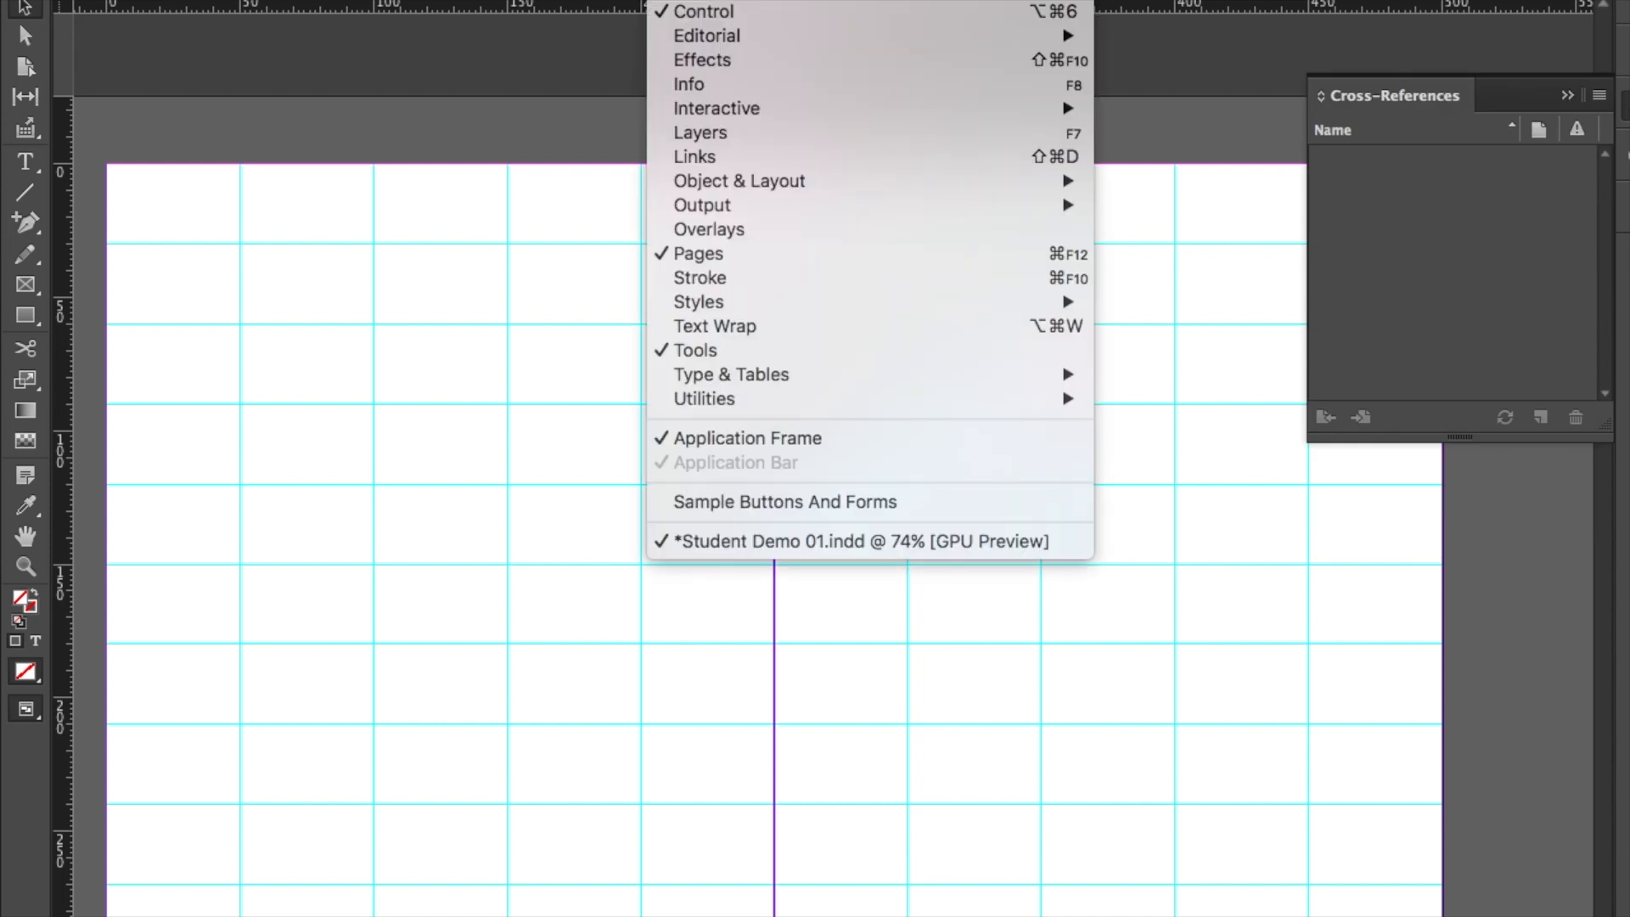
pyautogui.moveTo(704, 1)
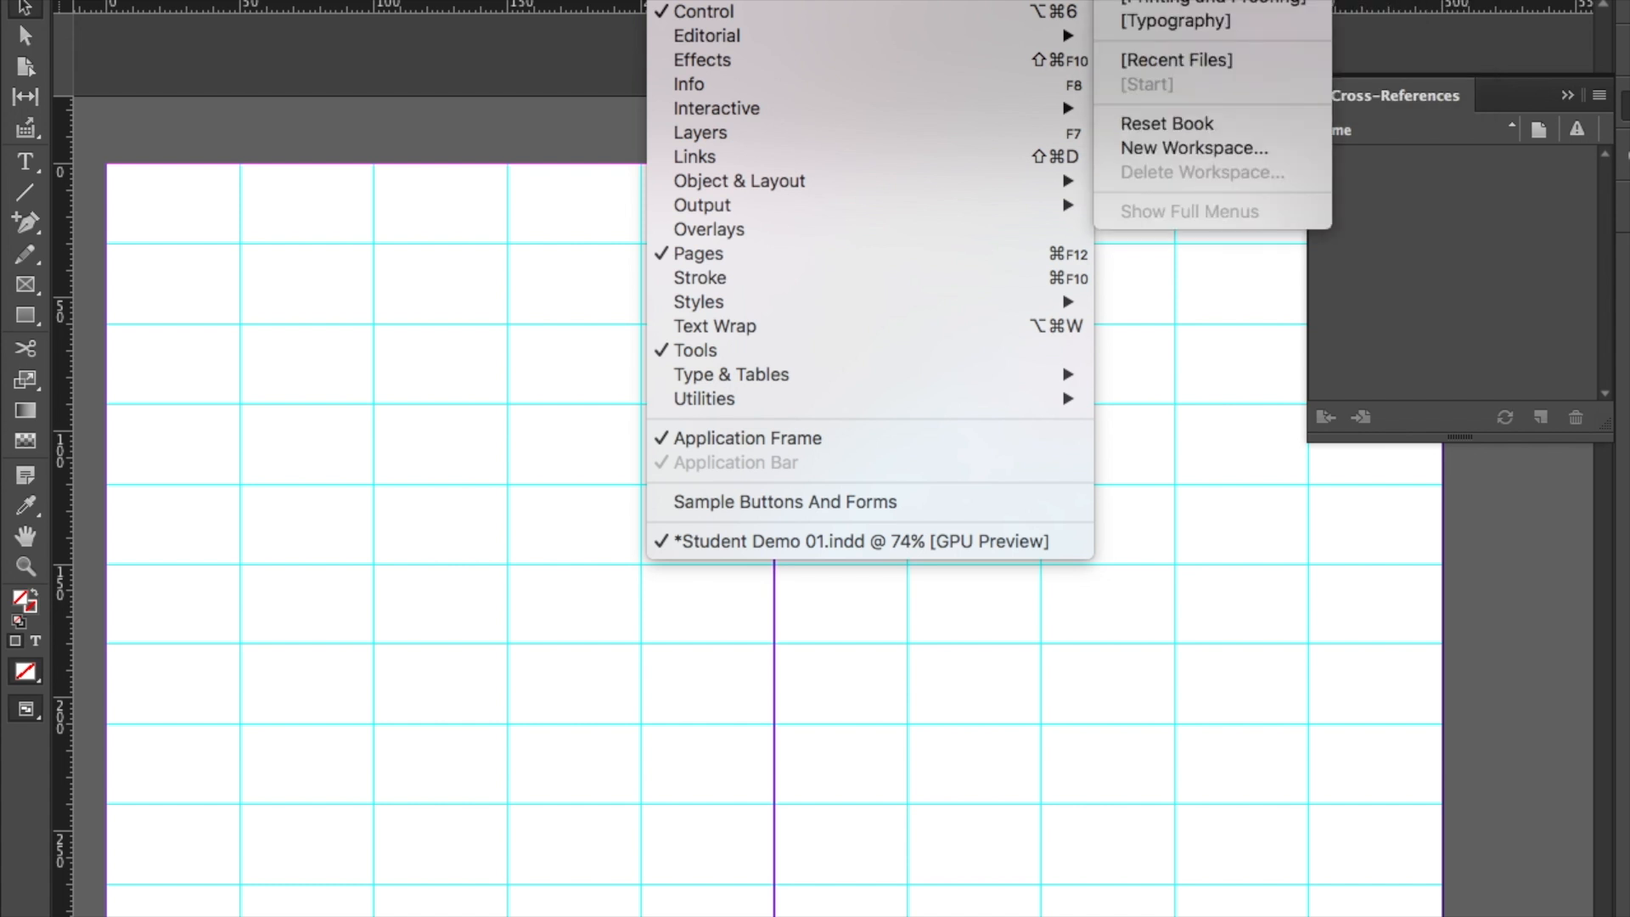
pyautogui.click(1219, 3)
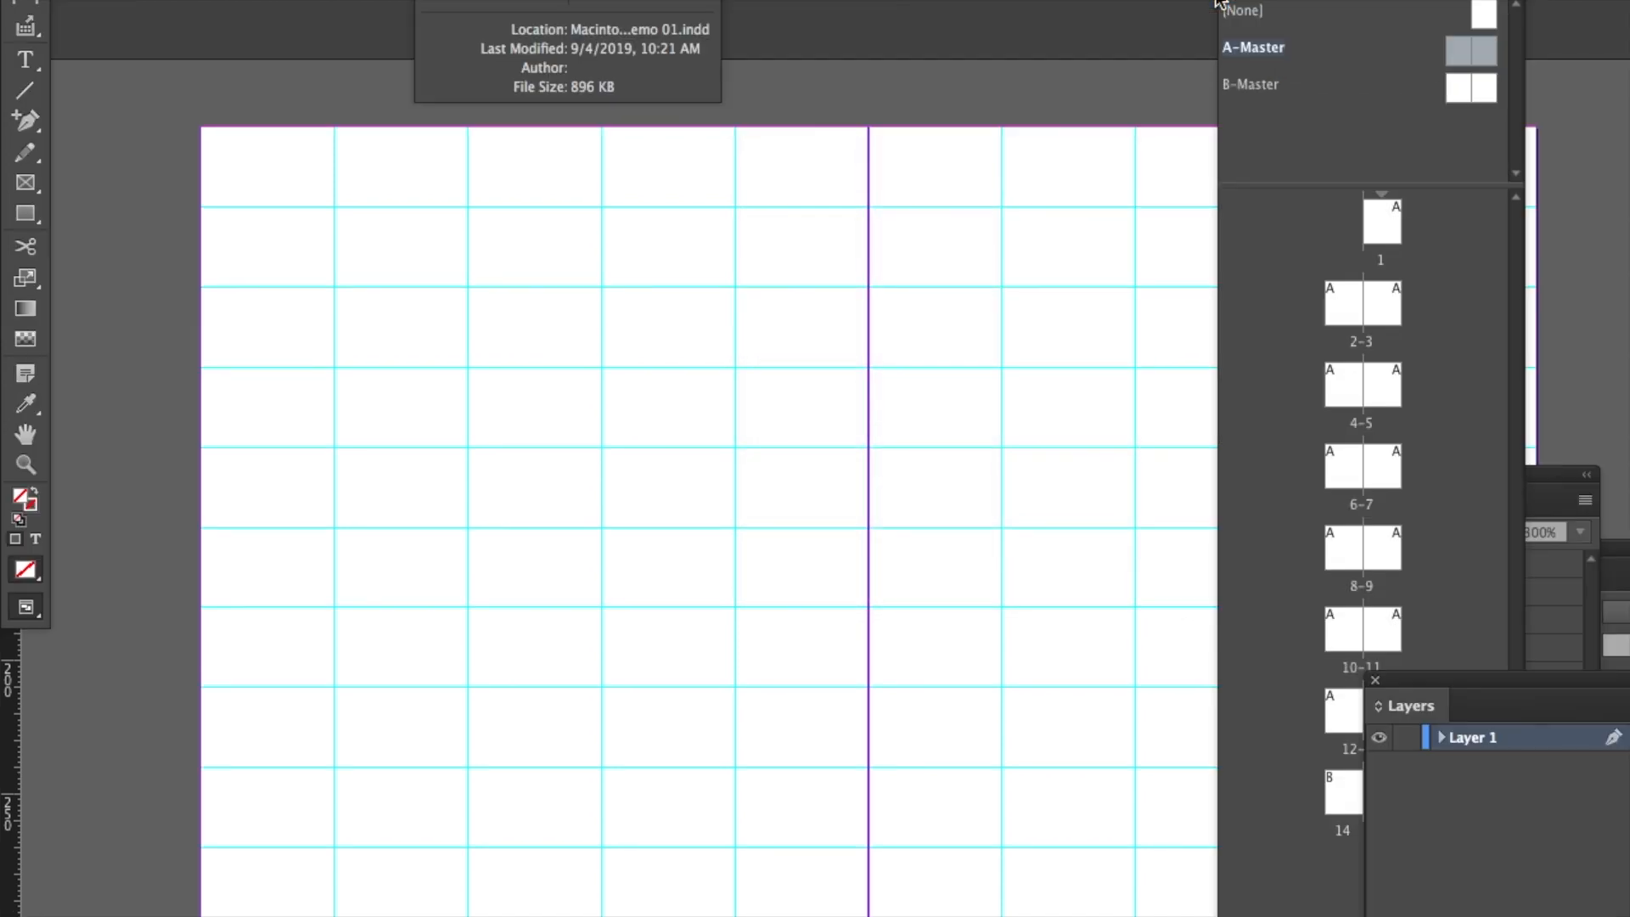
# Check the A-Master guide grid on document spreads 2-3, 4-5, 6-7 and 8-9.
pyautogui.doubleClick(1349, 311)
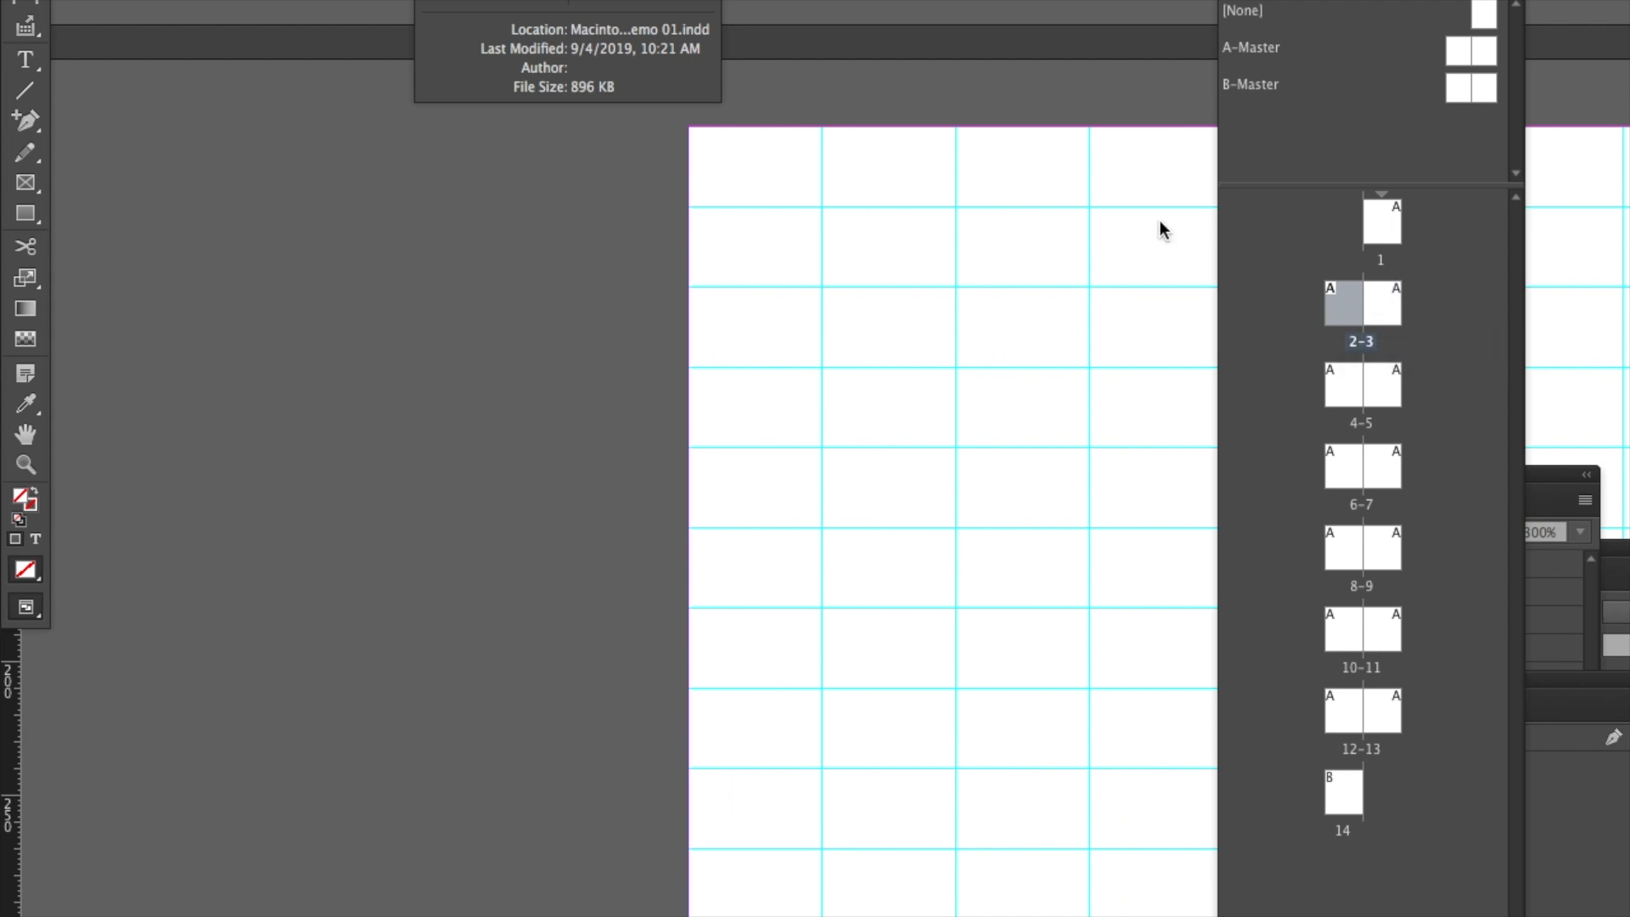
pyautogui.moveTo(1160, 230); pyautogui.dragTo(615, 254)
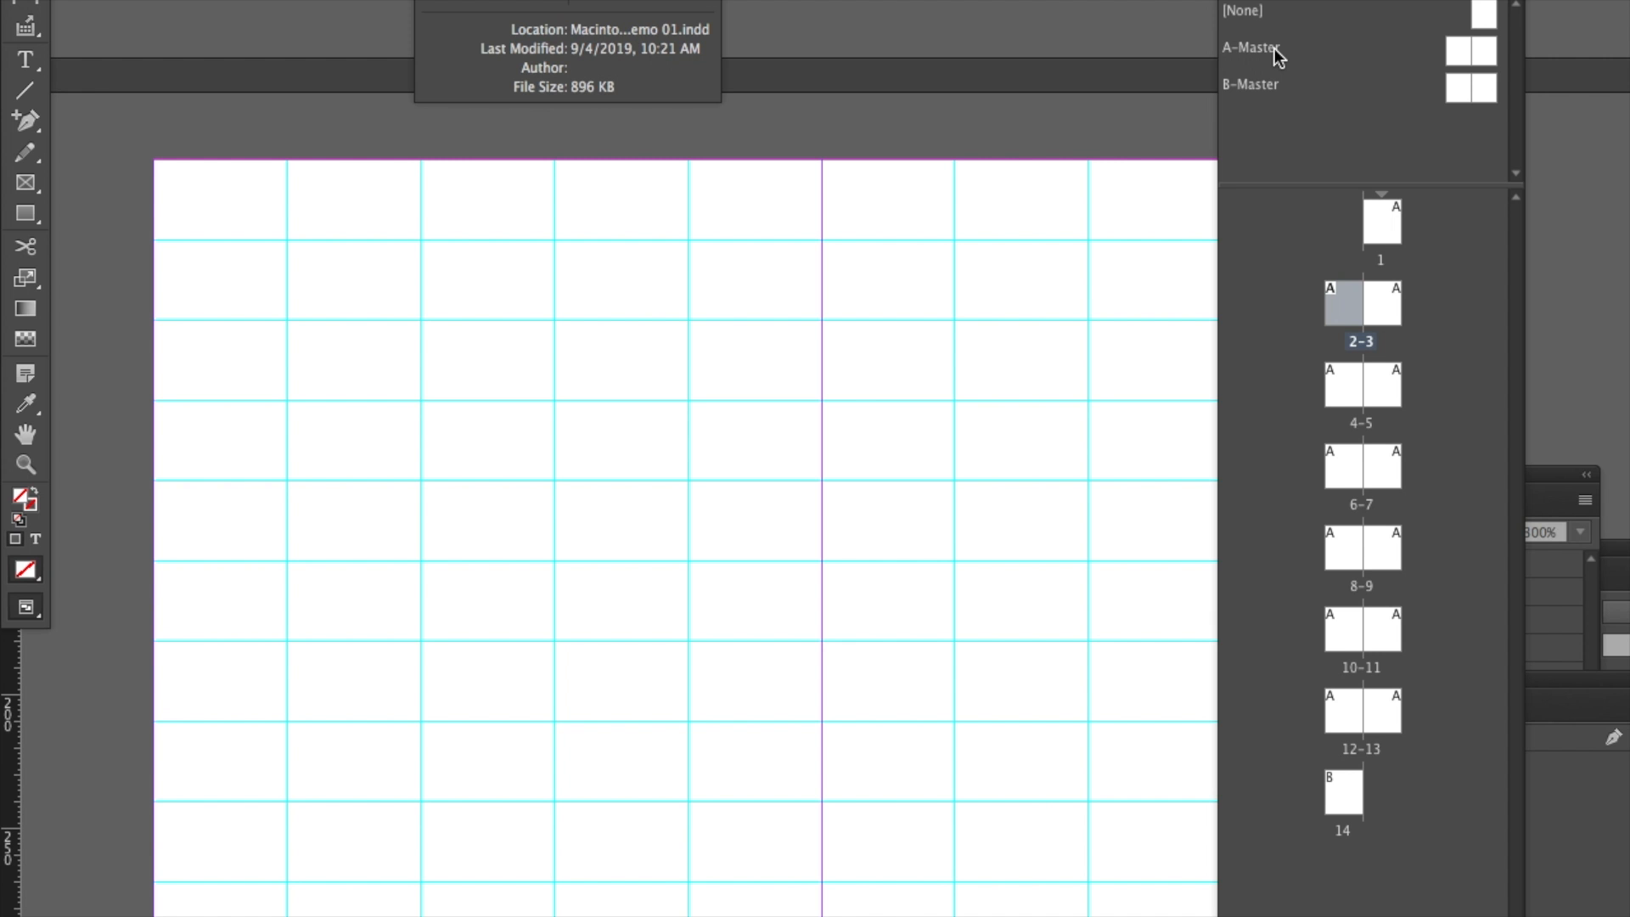
pyautogui.doubleClick(1347, 387)
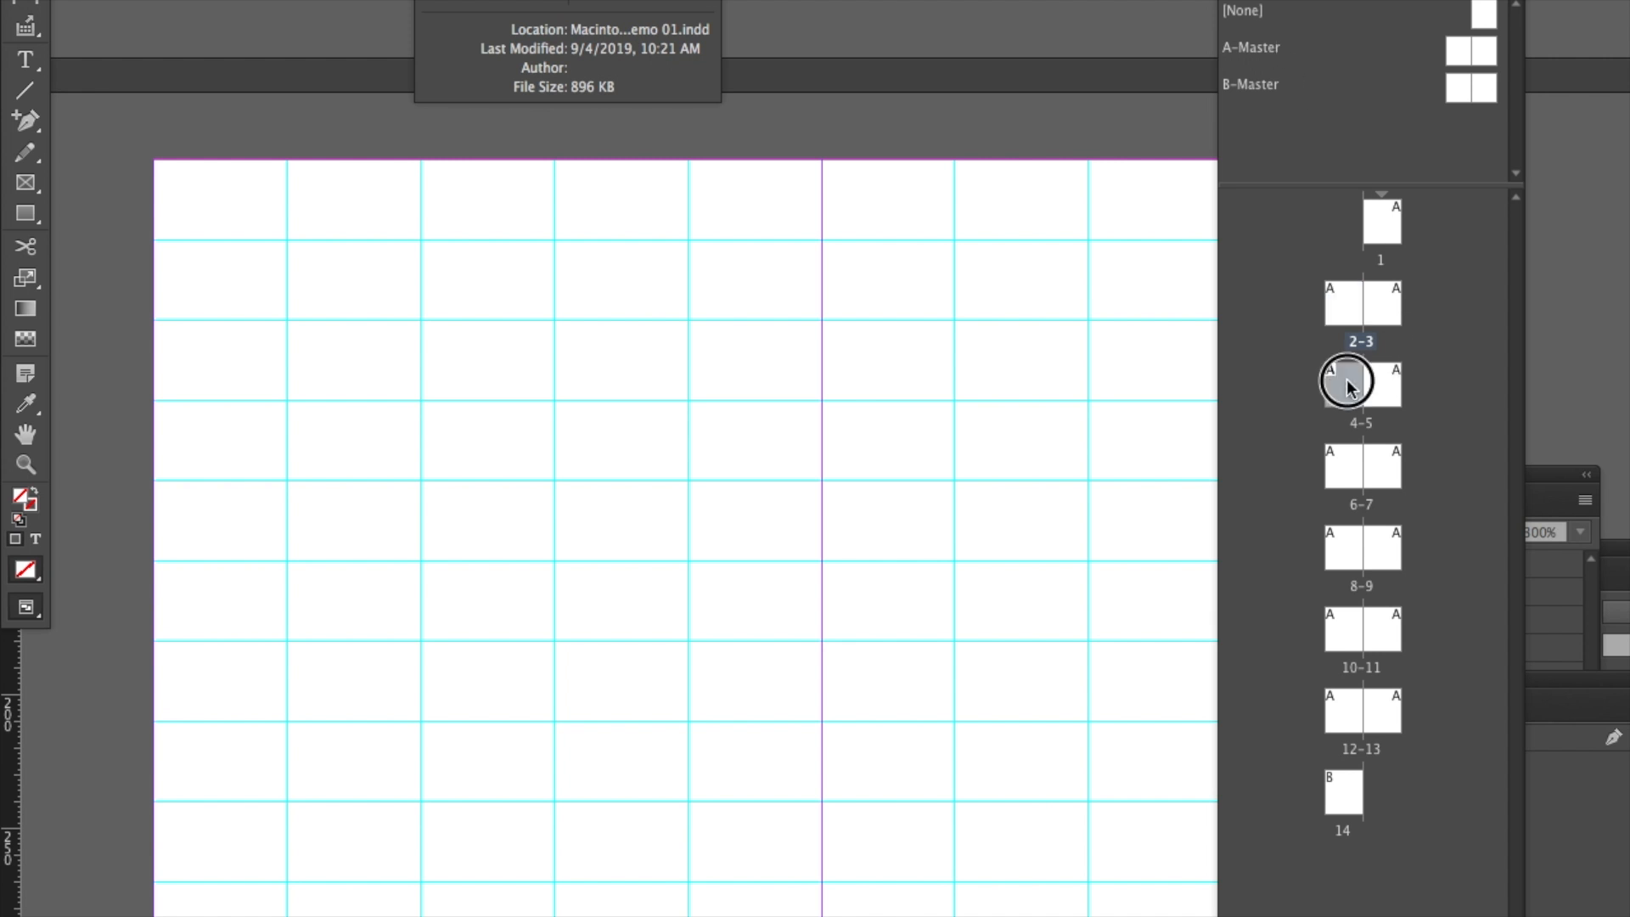
pyautogui.doubleClick(1350, 471)
pyautogui.doubleClick(1344, 550)
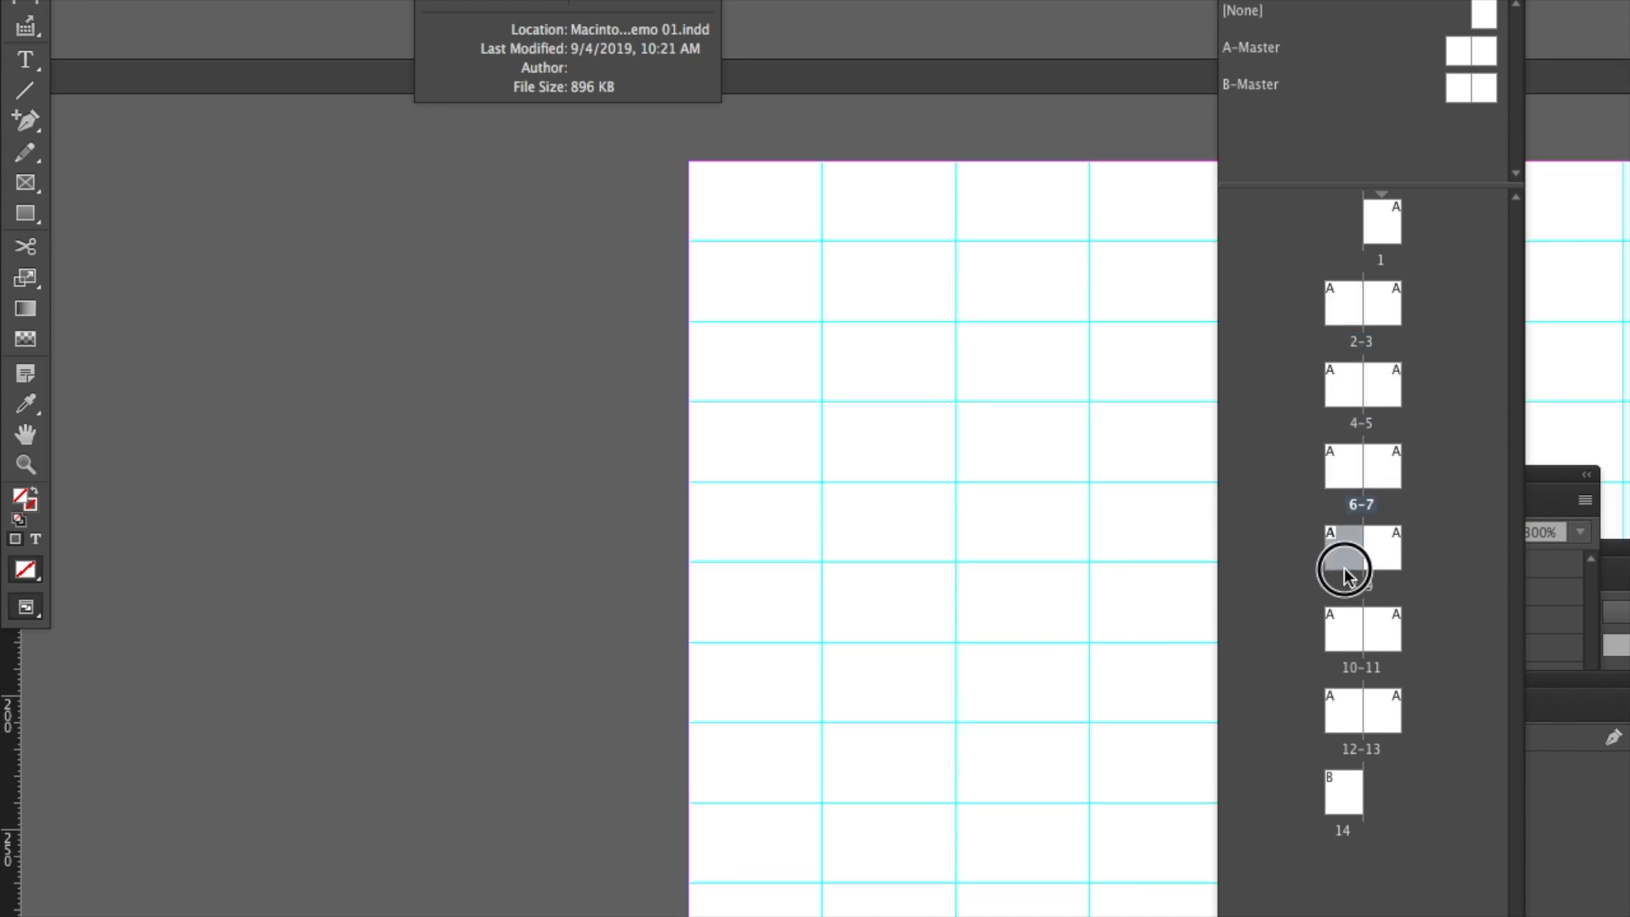
pyautogui.moveTo(966, 457); pyautogui.dragTo(520, 501)
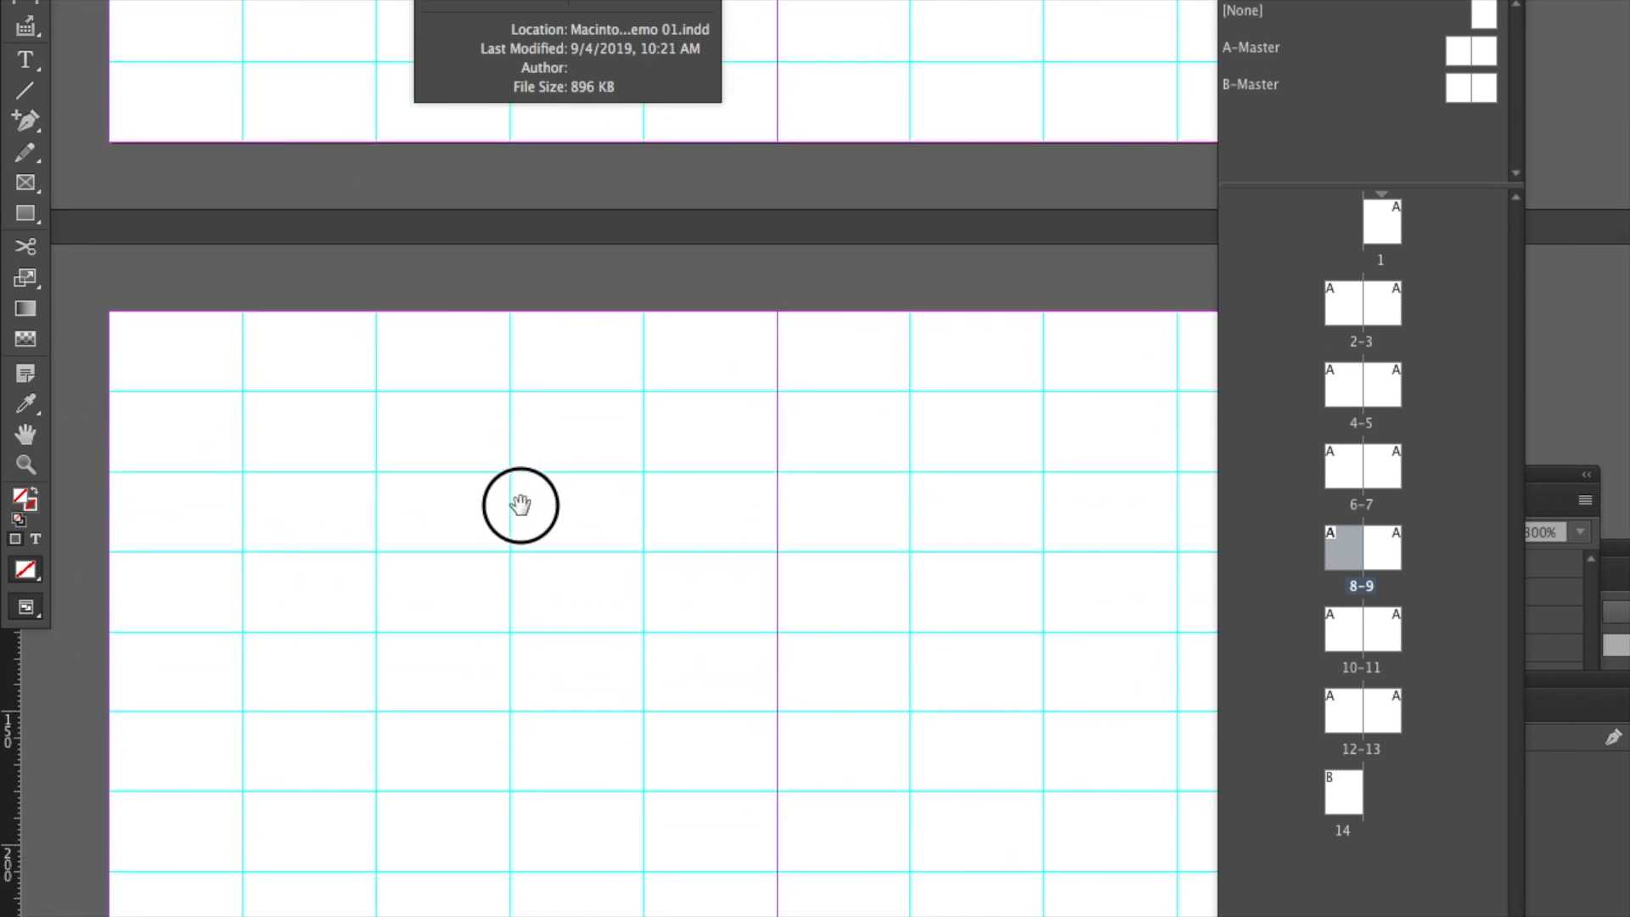
# Apply B-Master to page 4 of the 4-5 spread.
pyautogui.doubleClick(1332, 394)
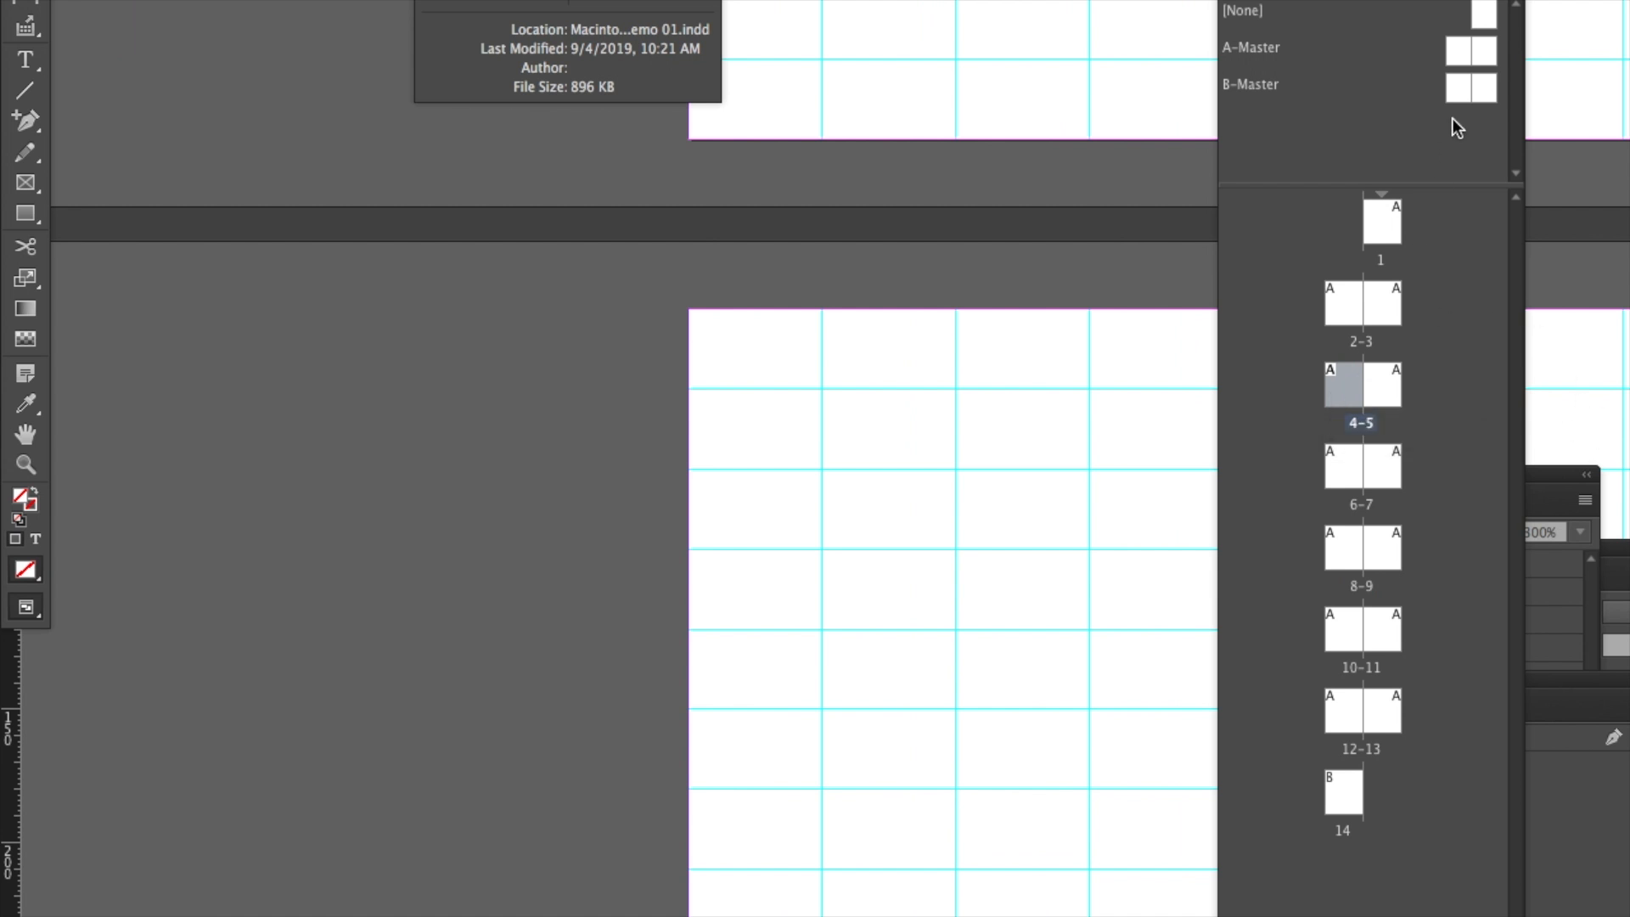
pyautogui.moveTo(1466, 90); pyautogui.dragTo(1353, 393)
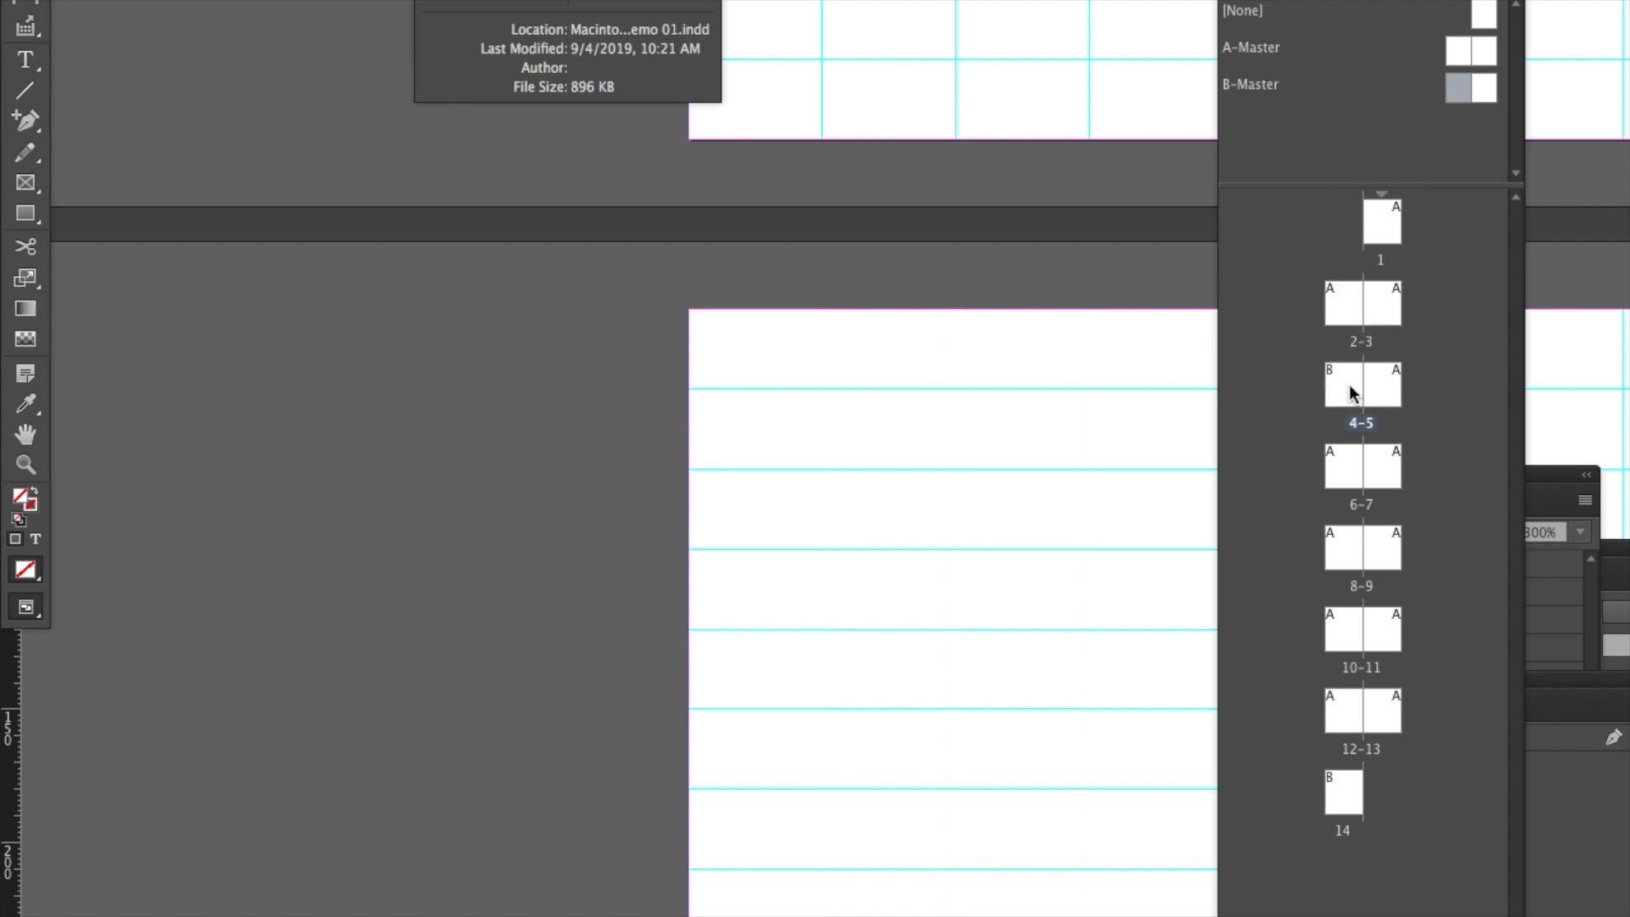
pyautogui.moveTo(1036, 389); pyautogui.dragTo(388, 332)
# Compare the guides on the B-Master and A-Master spreads with those on pages 4-5.
pyautogui.doubleClick(1458, 86)
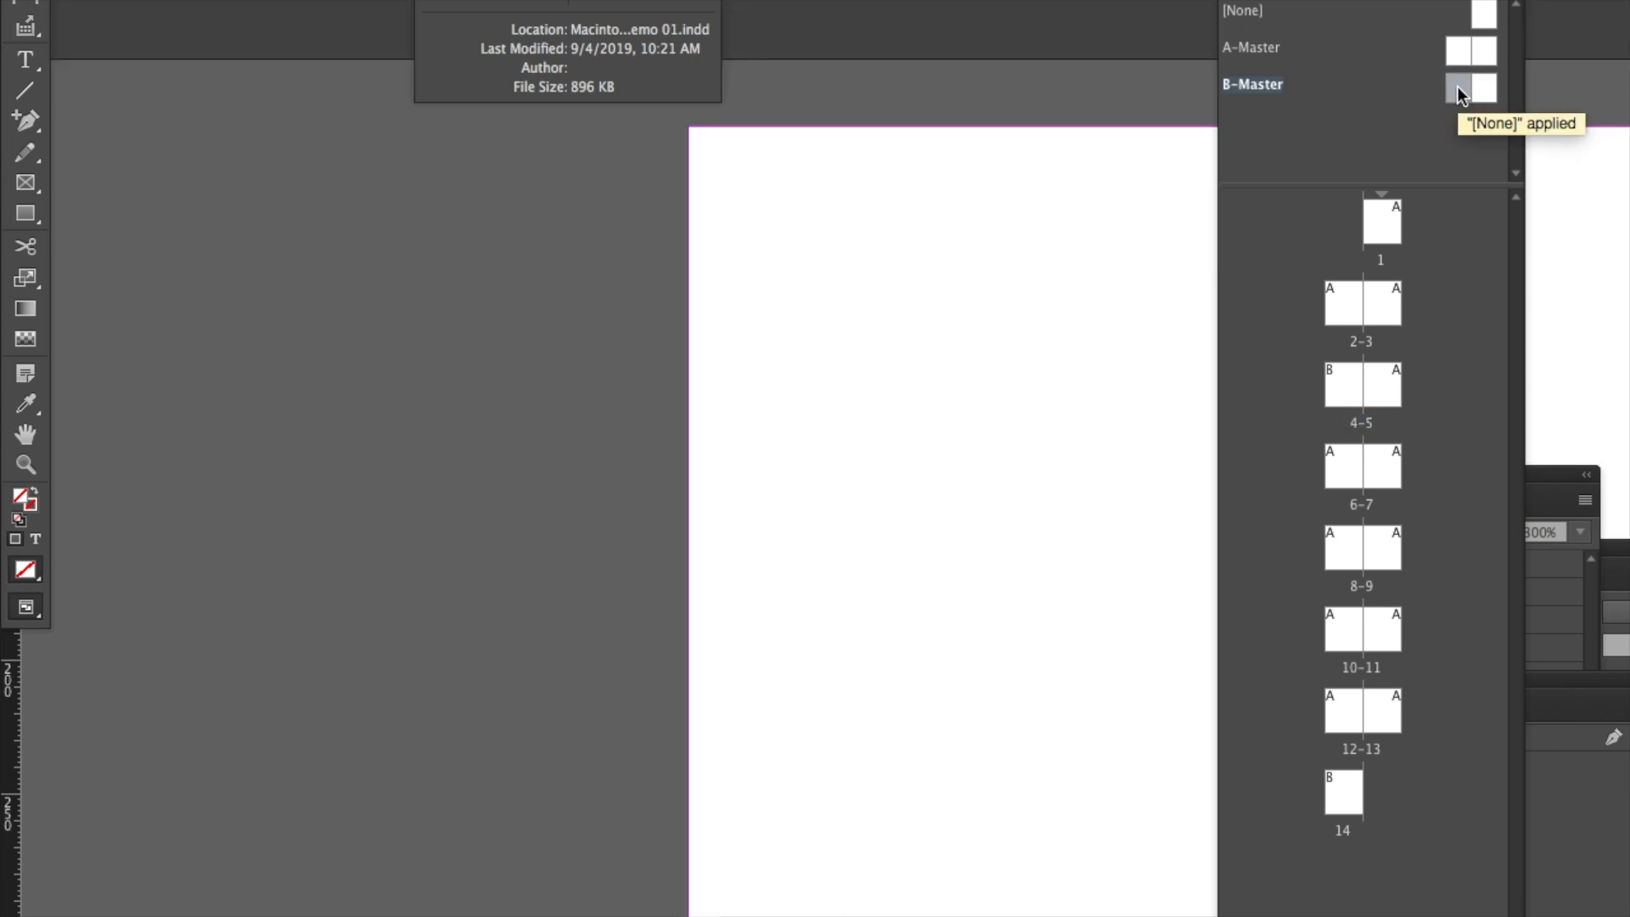
pyautogui.doubleClick(1460, 49)
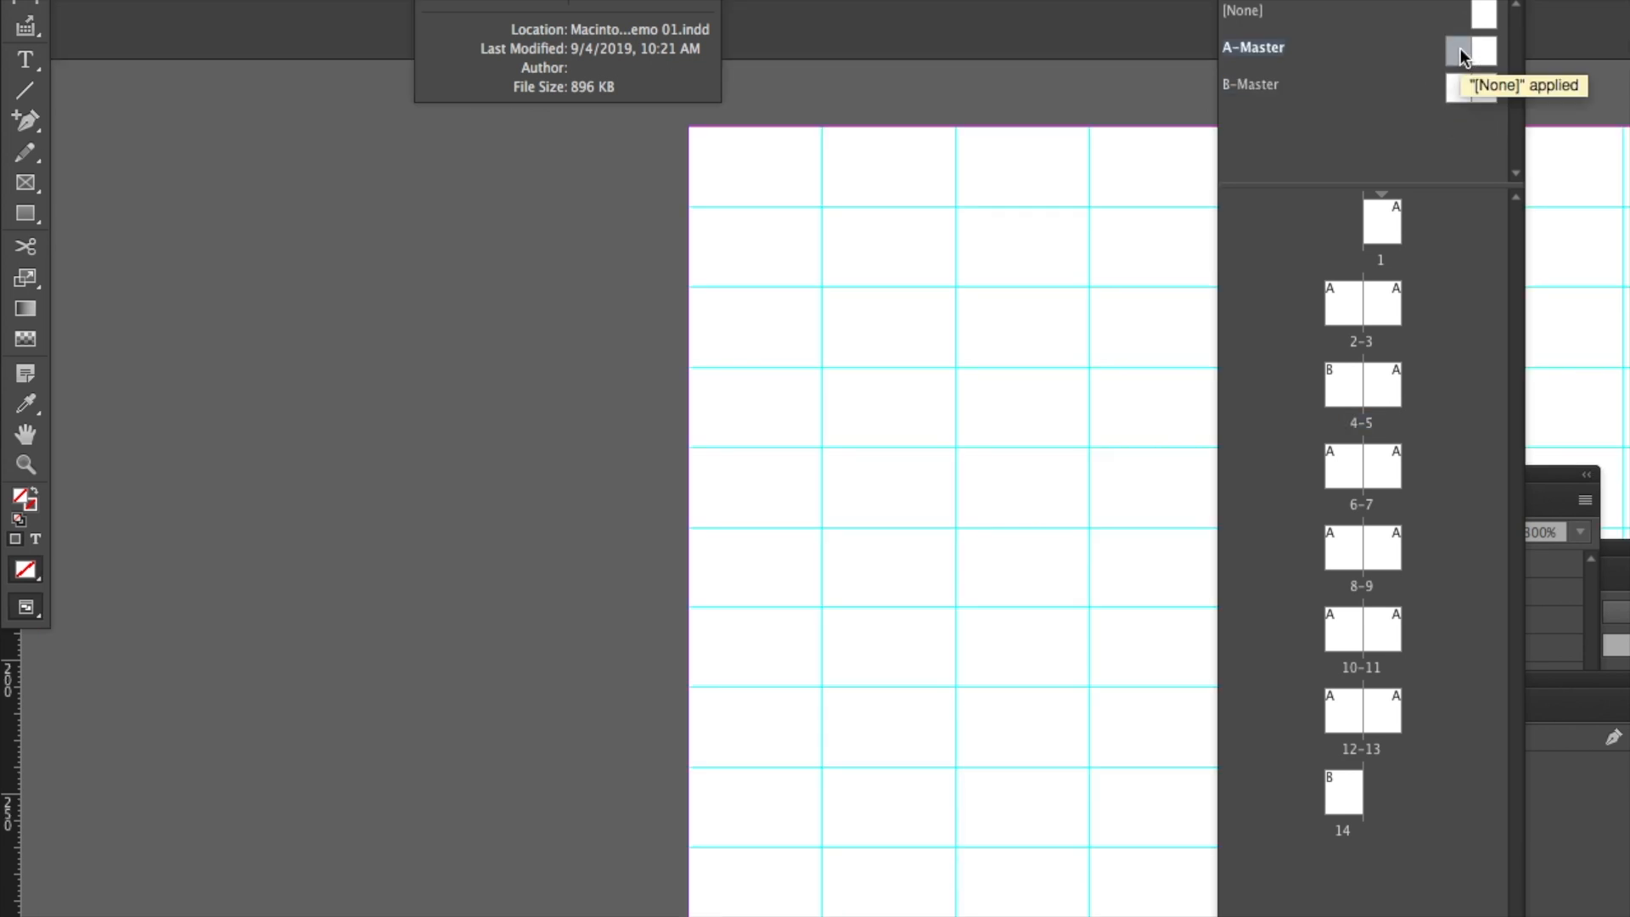
pyautogui.click(1339, 386)
pyautogui.doubleClick(1339, 386)
pyautogui.moveTo(1037, 323); pyautogui.dragTo(577, 424)
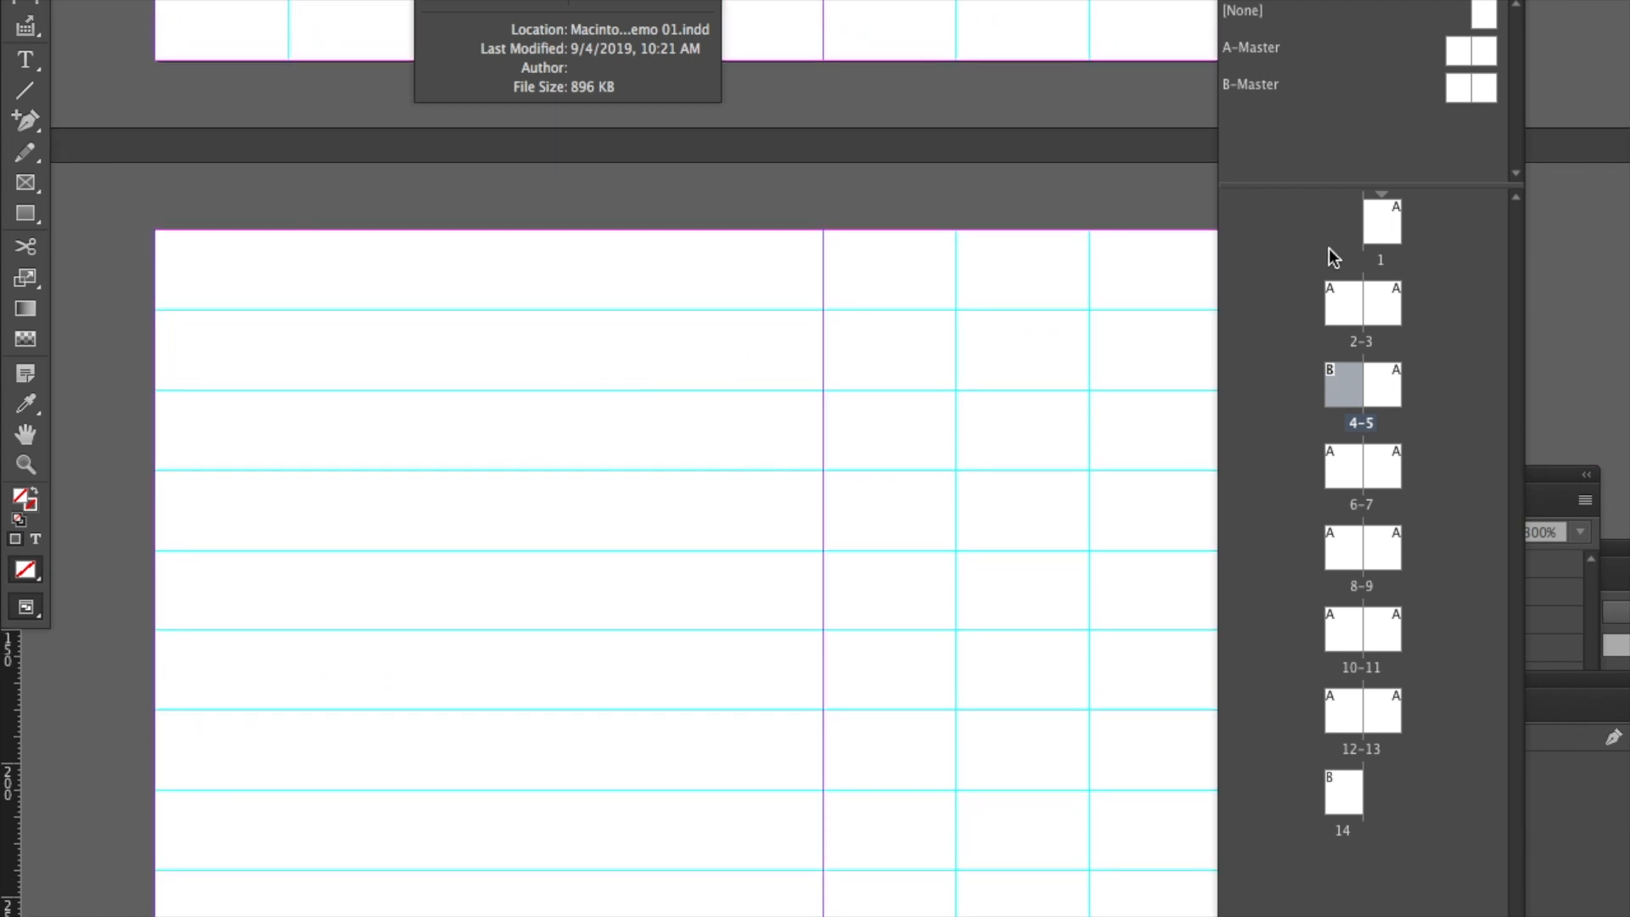
# Apply the [None] master to page 4 and B-Master to page 5.
pyautogui.click(1347, 399)
pyautogui.moveTo(1488, 7); pyautogui.dragTo(1352, 376)
pyautogui.moveTo(1462, 77); pyautogui.dragTo(1397, 383)
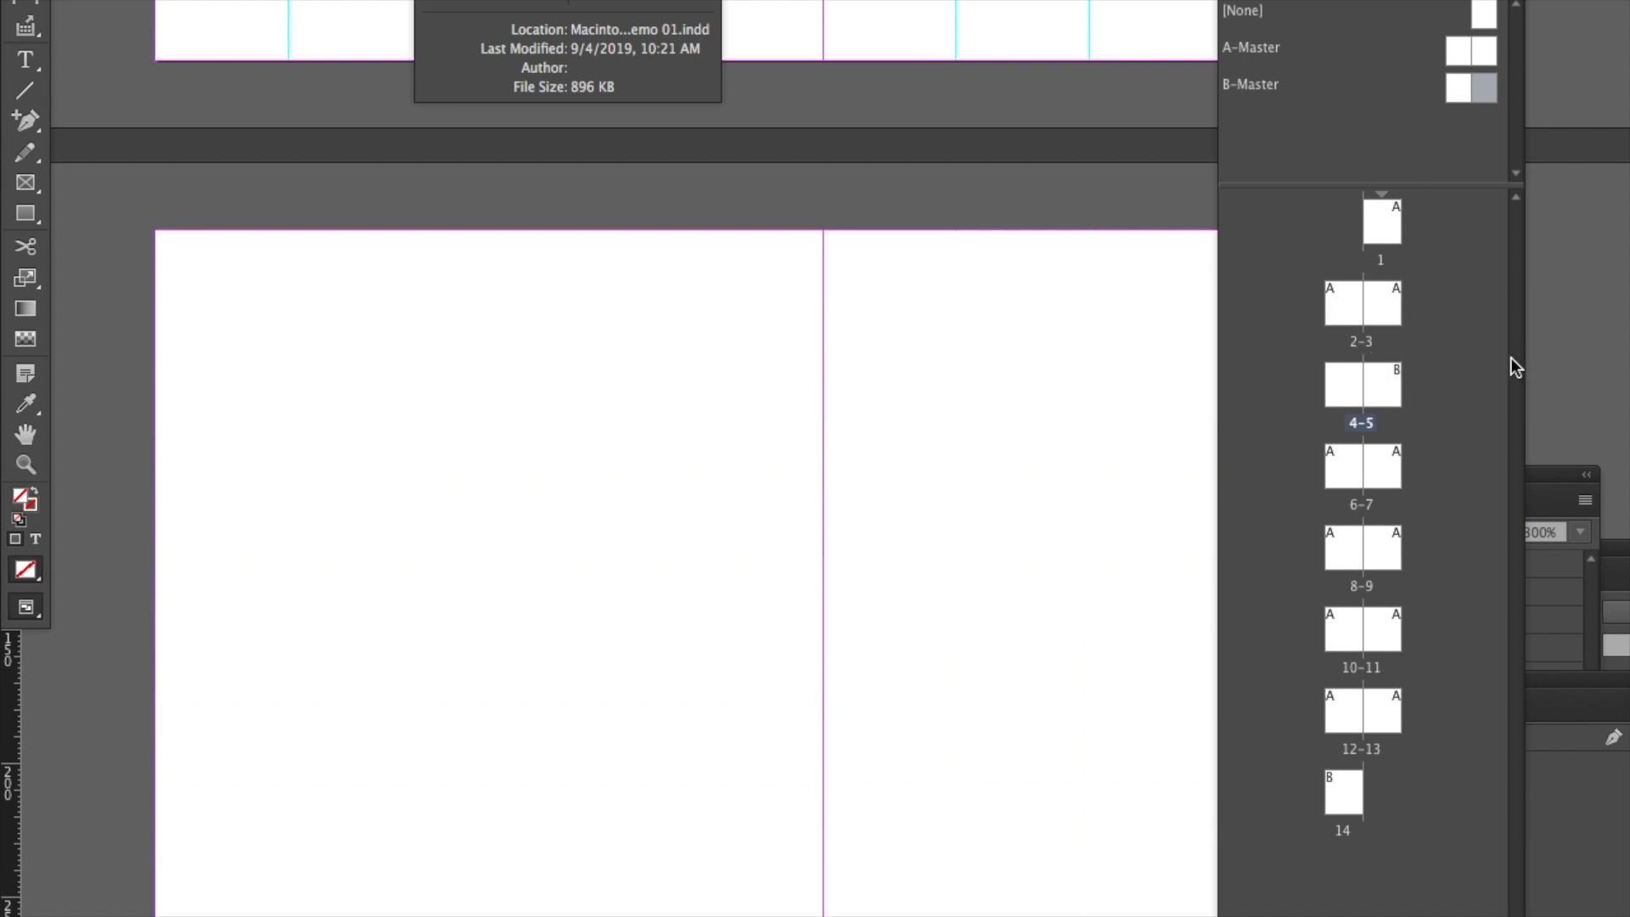
# Apply A-Master to both pages 4 and 5.
pyautogui.moveTo(1462, 50); pyautogui.dragTo(1339, 393)
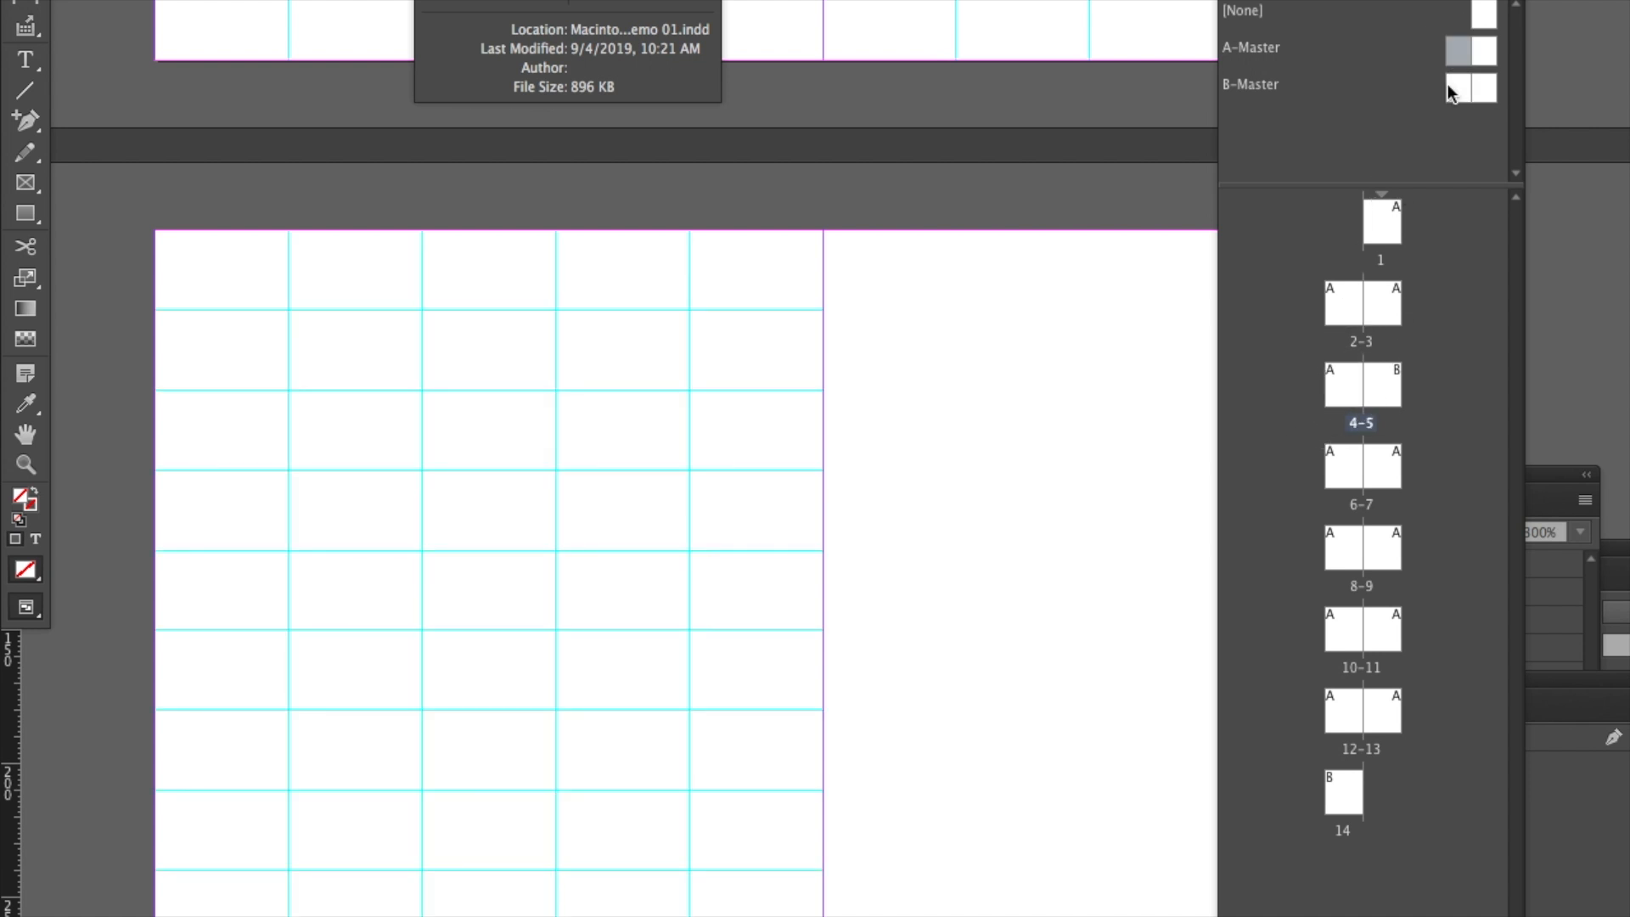
pyautogui.moveTo(1486, 51); pyautogui.dragTo(1391, 388)
pyautogui.moveTo(1082, 192); pyautogui.dragTo(984, 916)
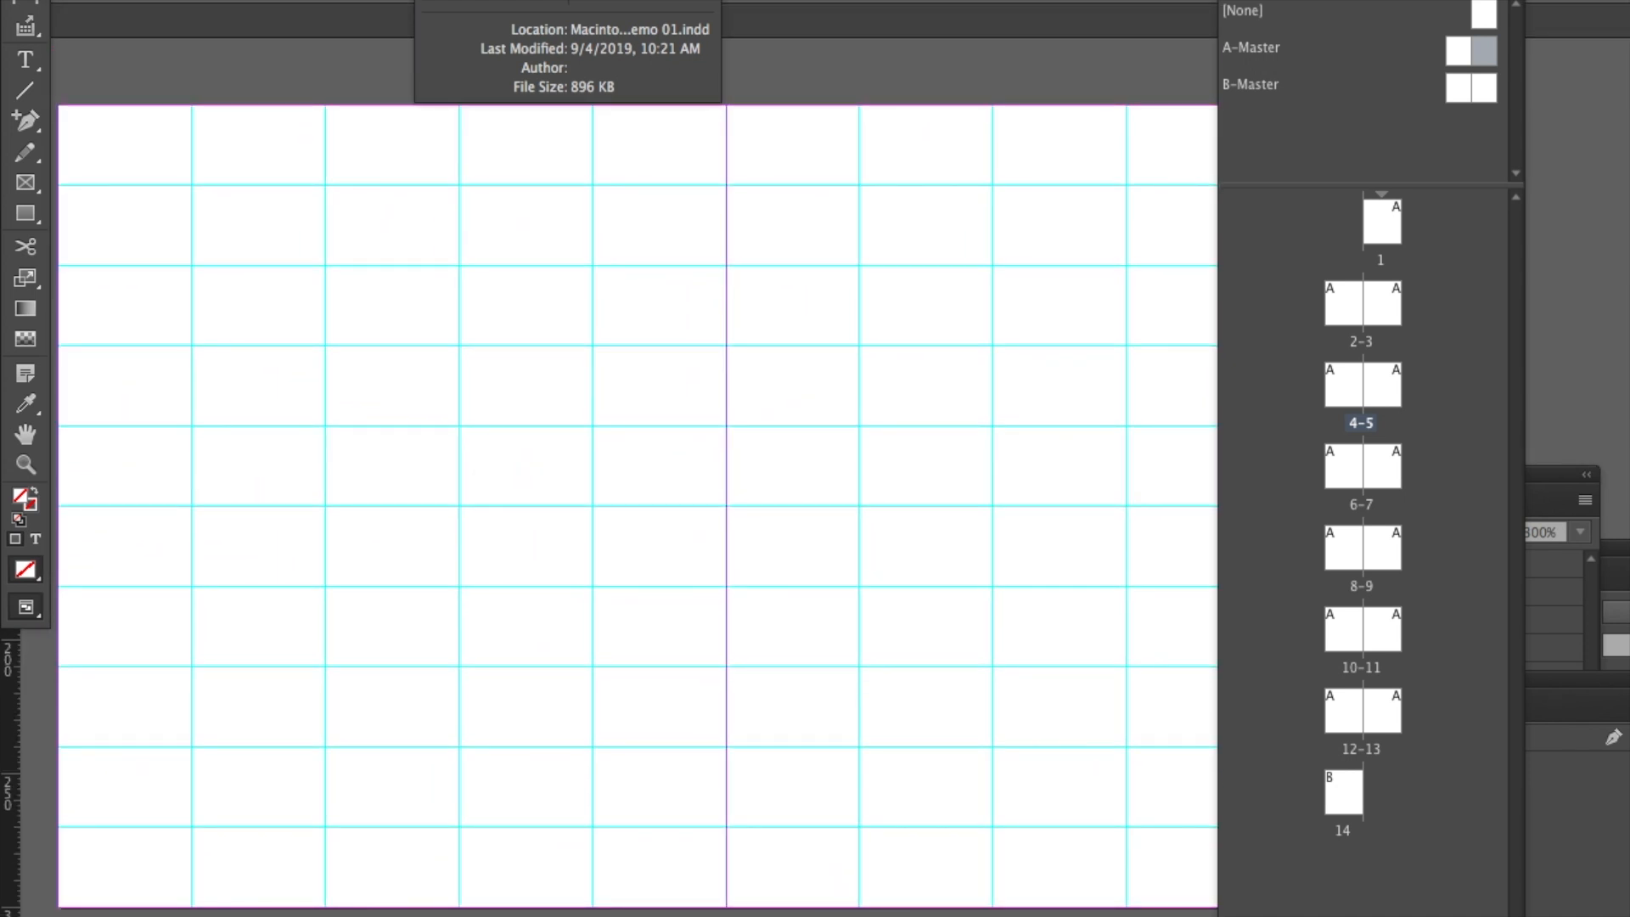
# Switch to Photoshop to examine the Project 1 layout sketch and return to the InDesign document.
pyautogui.press('Tab')
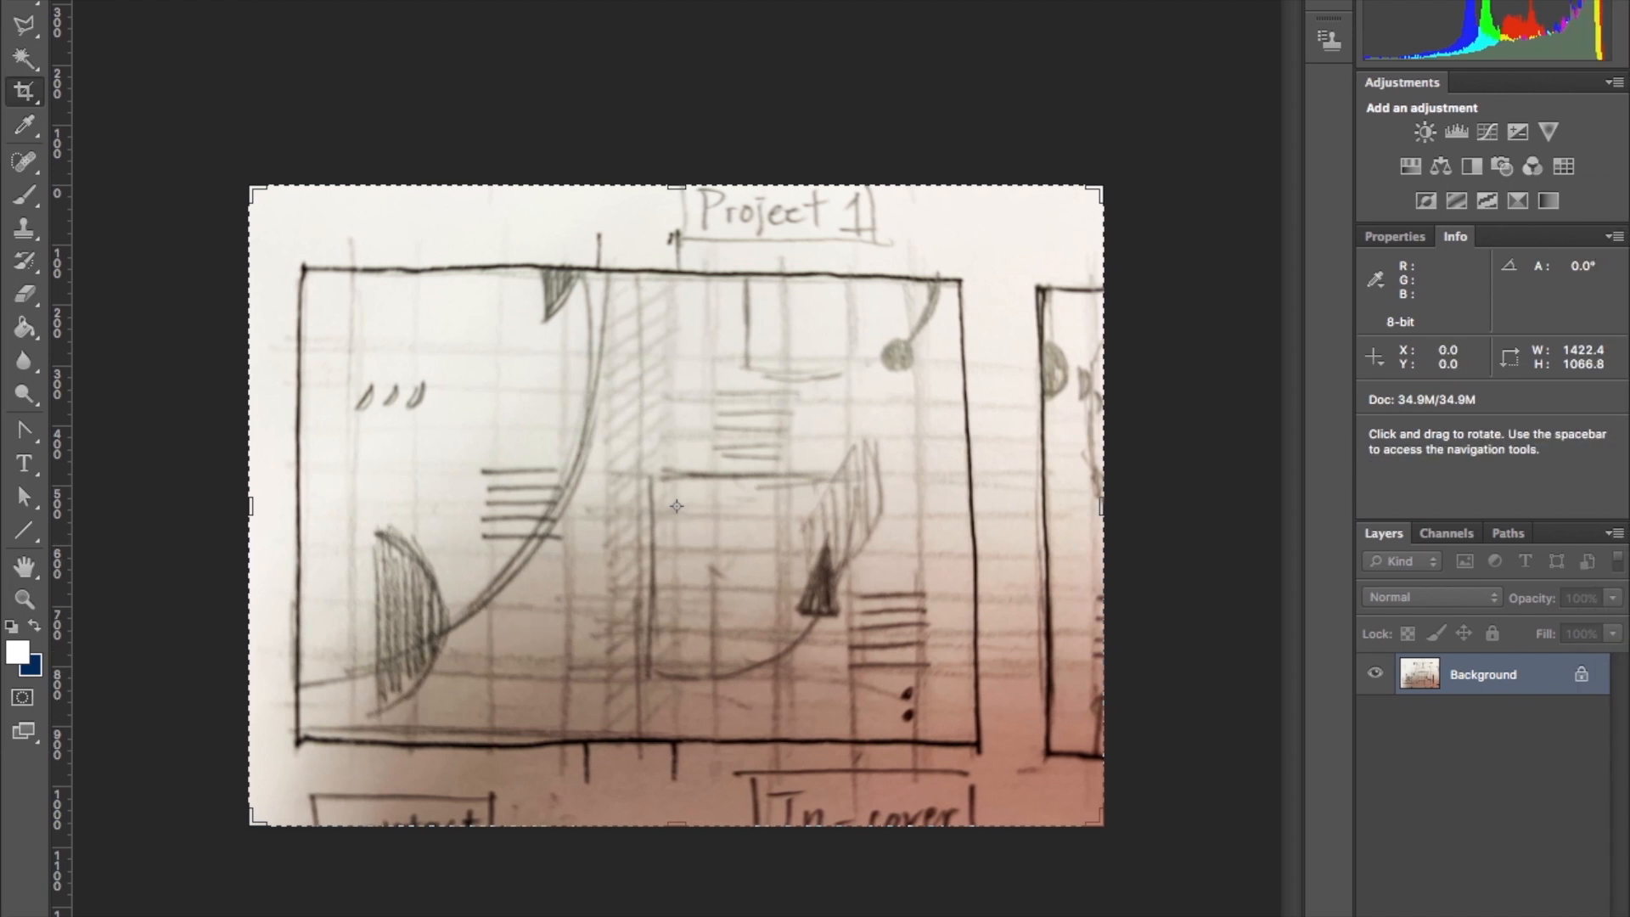
pyautogui.moveTo(764, 0); pyautogui.dragTo(512, 645)
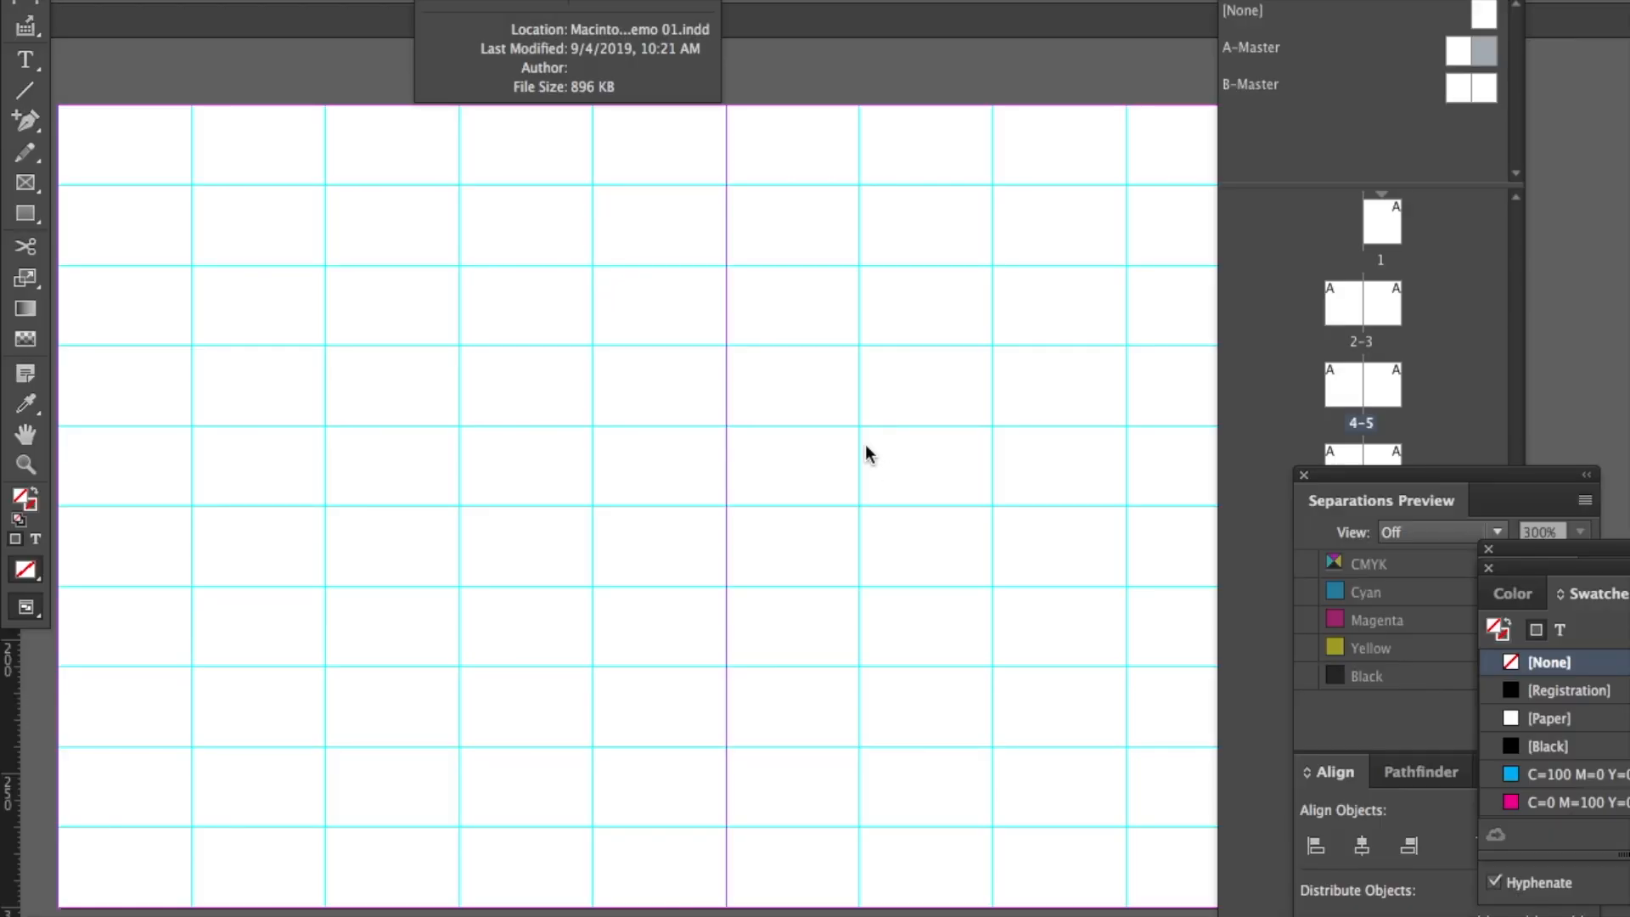
# Go to spread 2-3 and draw a rectangle nine grid rows high from page 2's top-left corner to just short of the spine.
pyautogui.scroll(-2, 866, 452)
pyautogui.doubleClick(1347, 295)
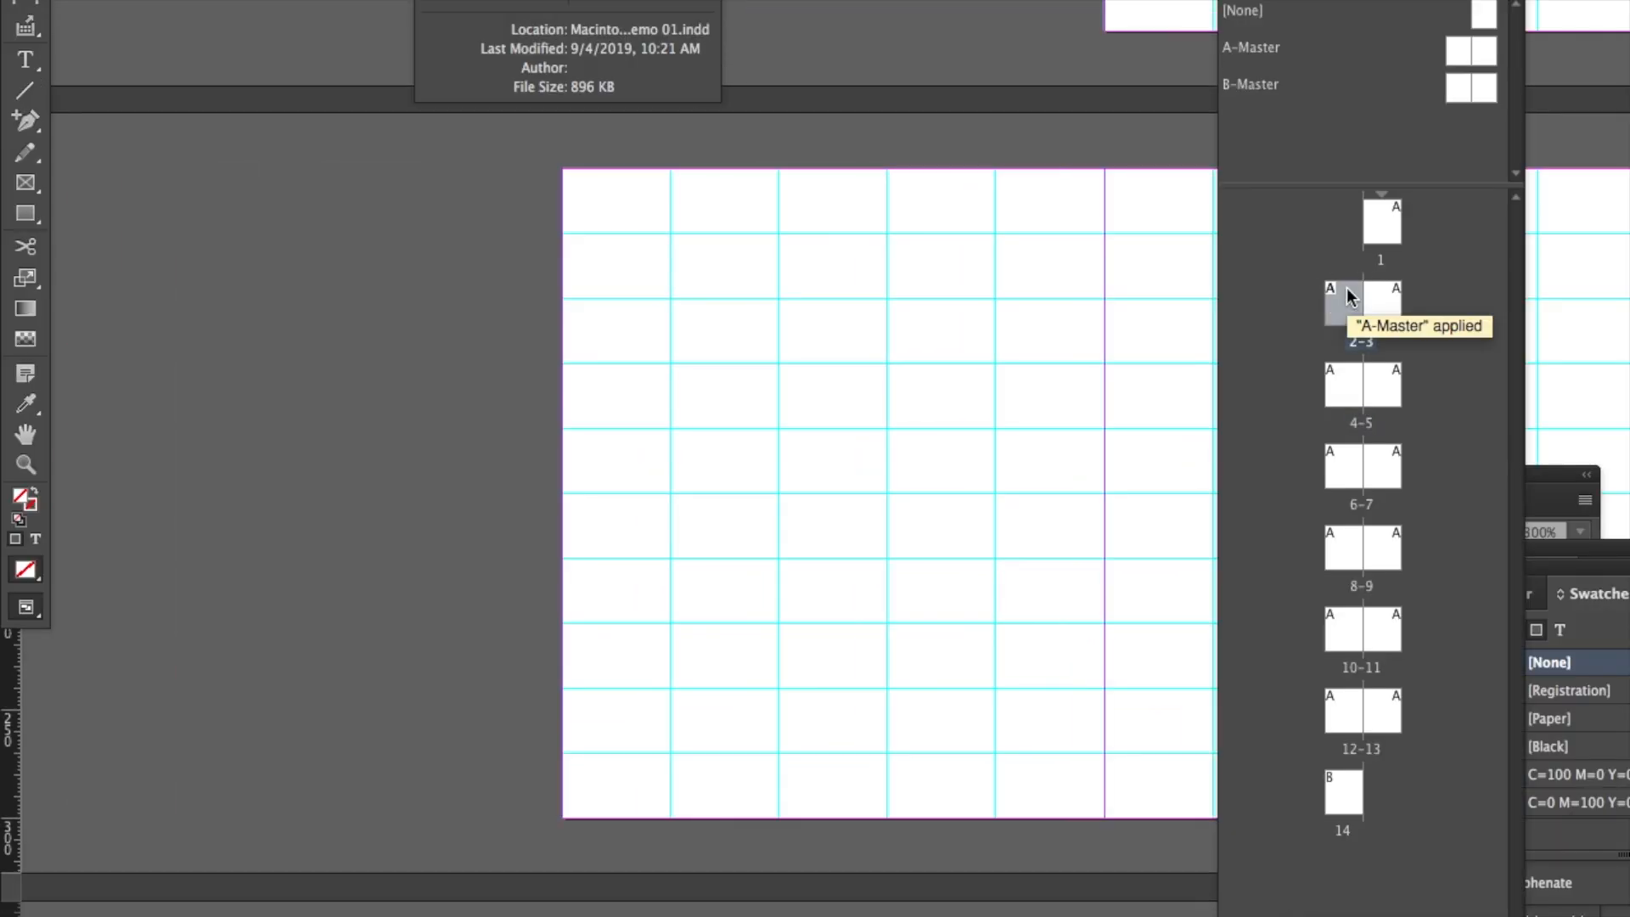
pyautogui.click(34, 215)
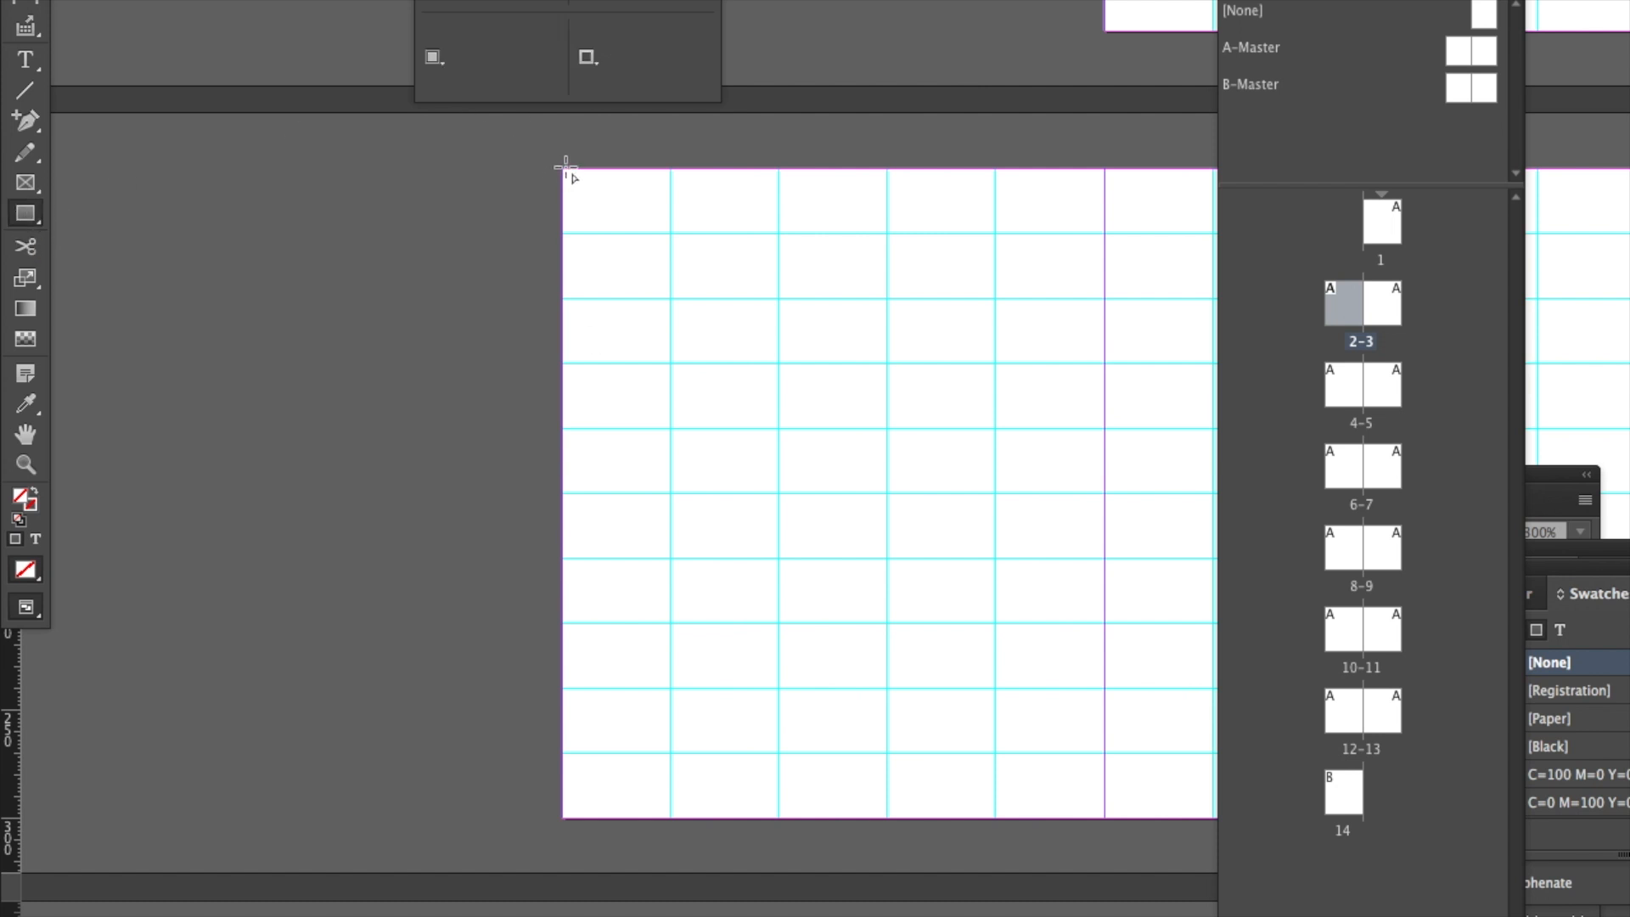
pyautogui.moveTo(563, 167); pyautogui.dragTo(1046, 753)
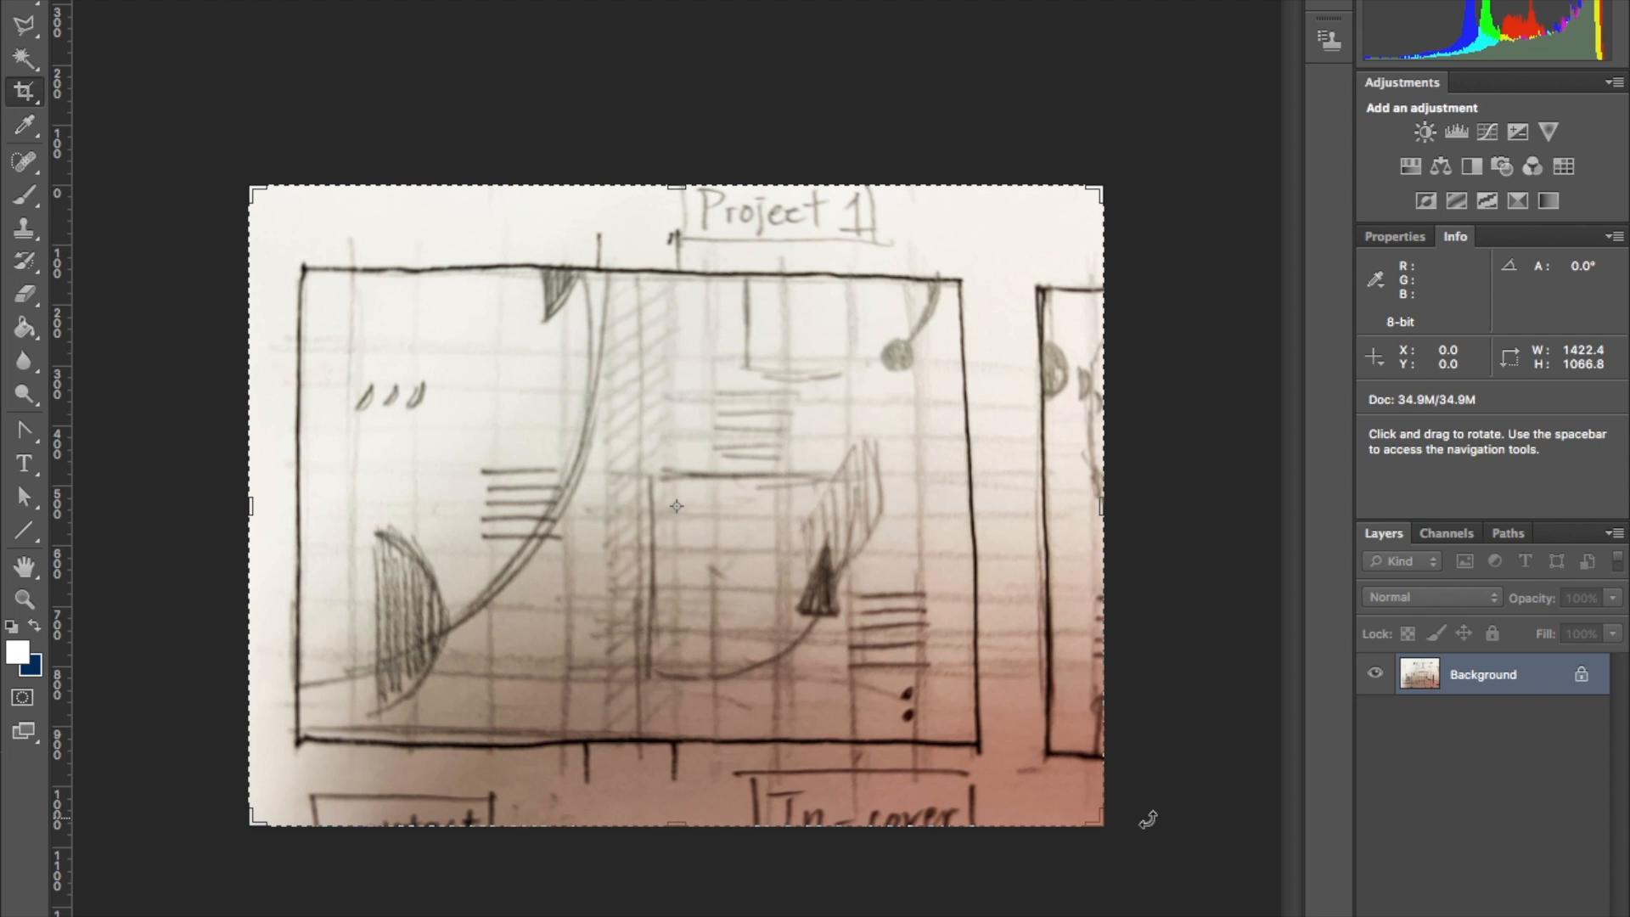
# Switch to Photoshop, select and copy the entire Project 1 sketch image, and return to the InDesign document.
pyautogui.press('v')
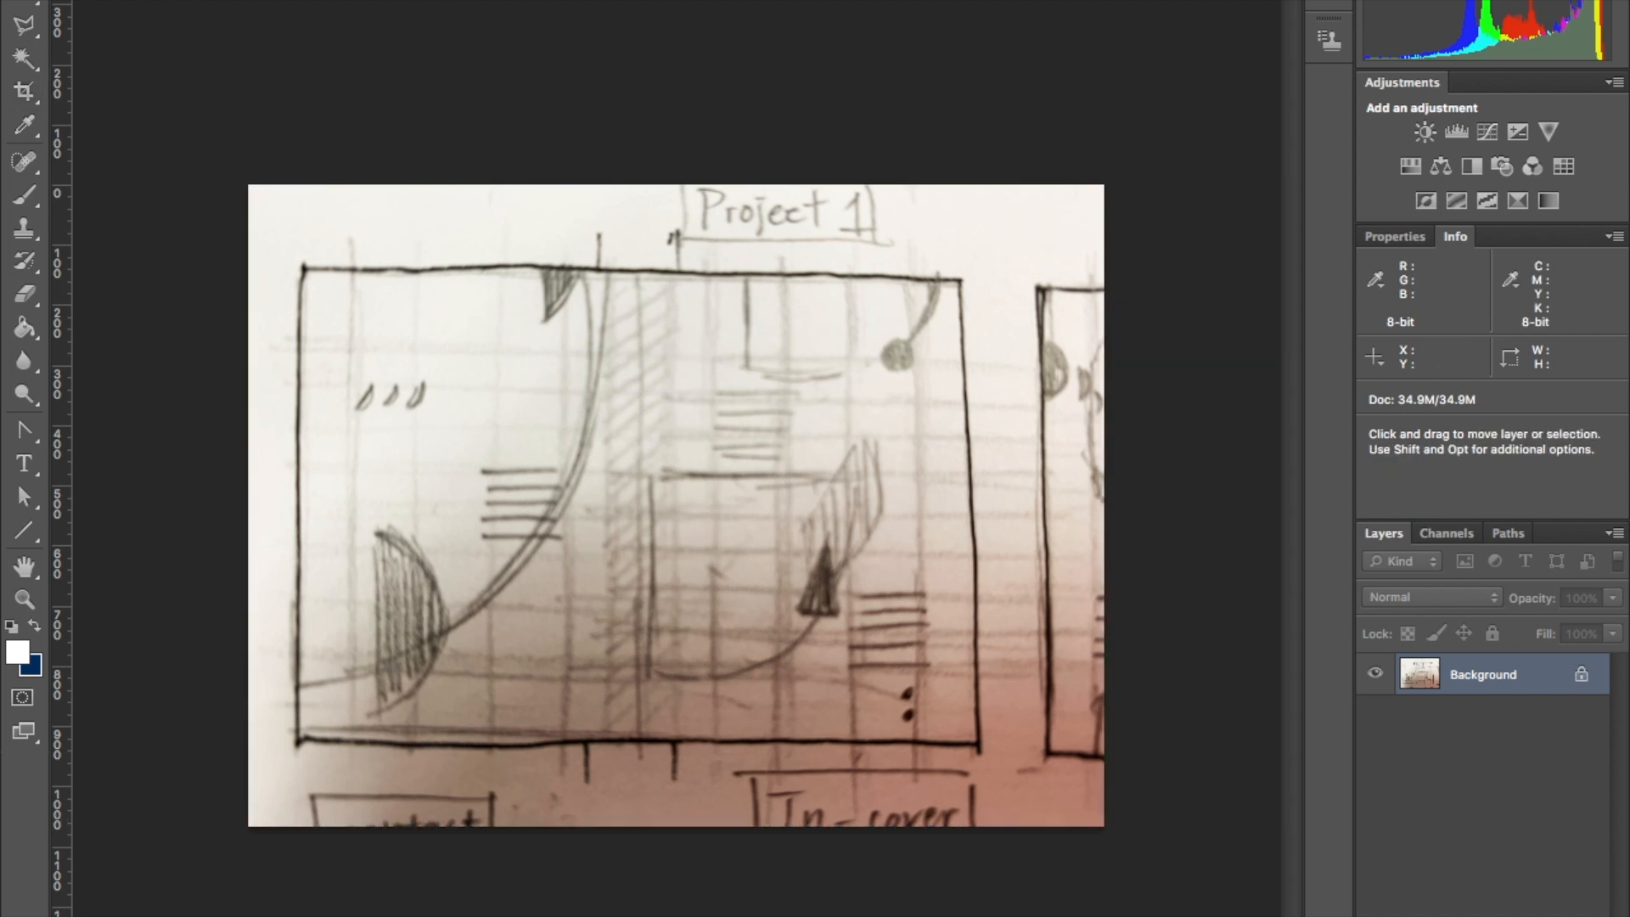
pyautogui.press('super+a')
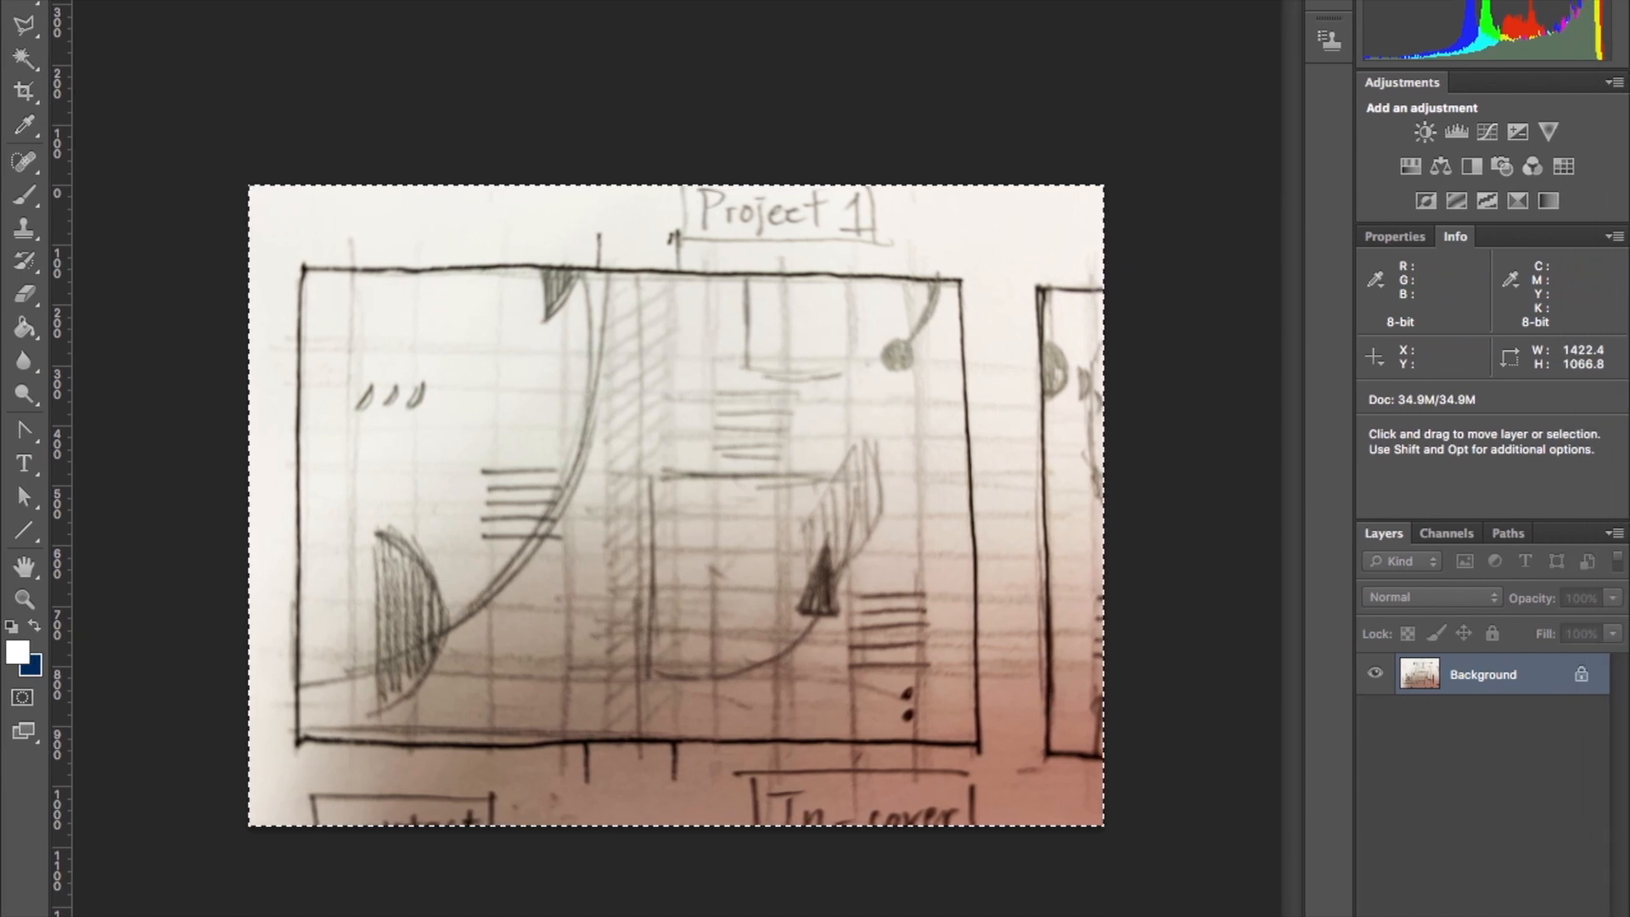
pyautogui.press('super+Tab')
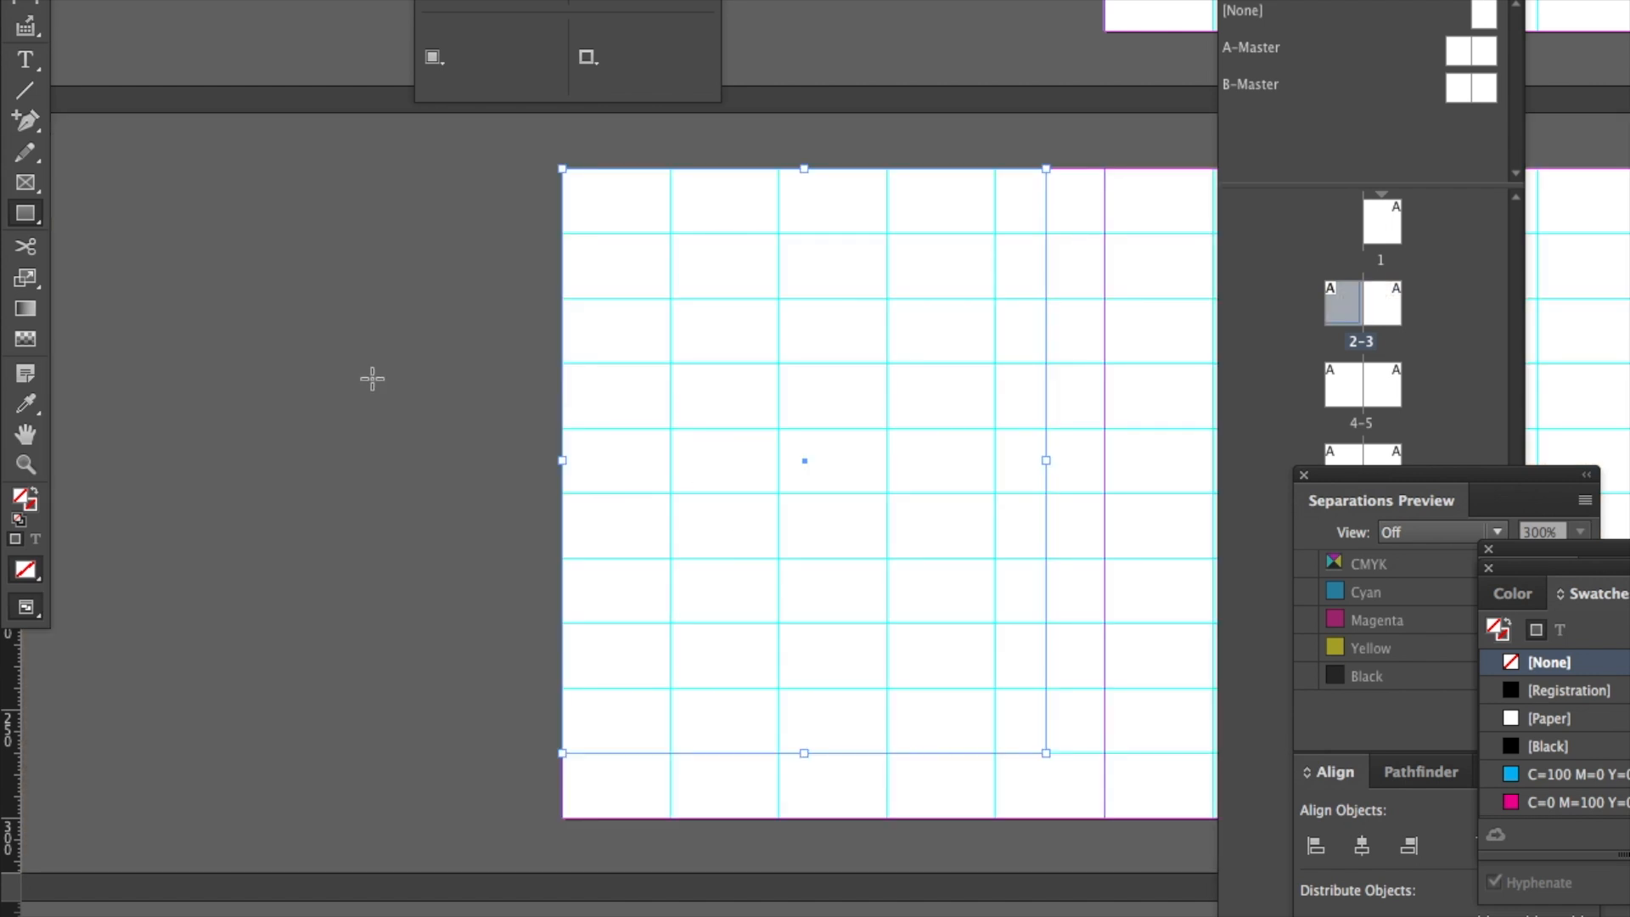
# Draw a small rectangular frame on the pasteboard beside page 2 and paste the copied sketch into it.
pyautogui.moveTo(135, 238); pyautogui.dragTo(335, 380)
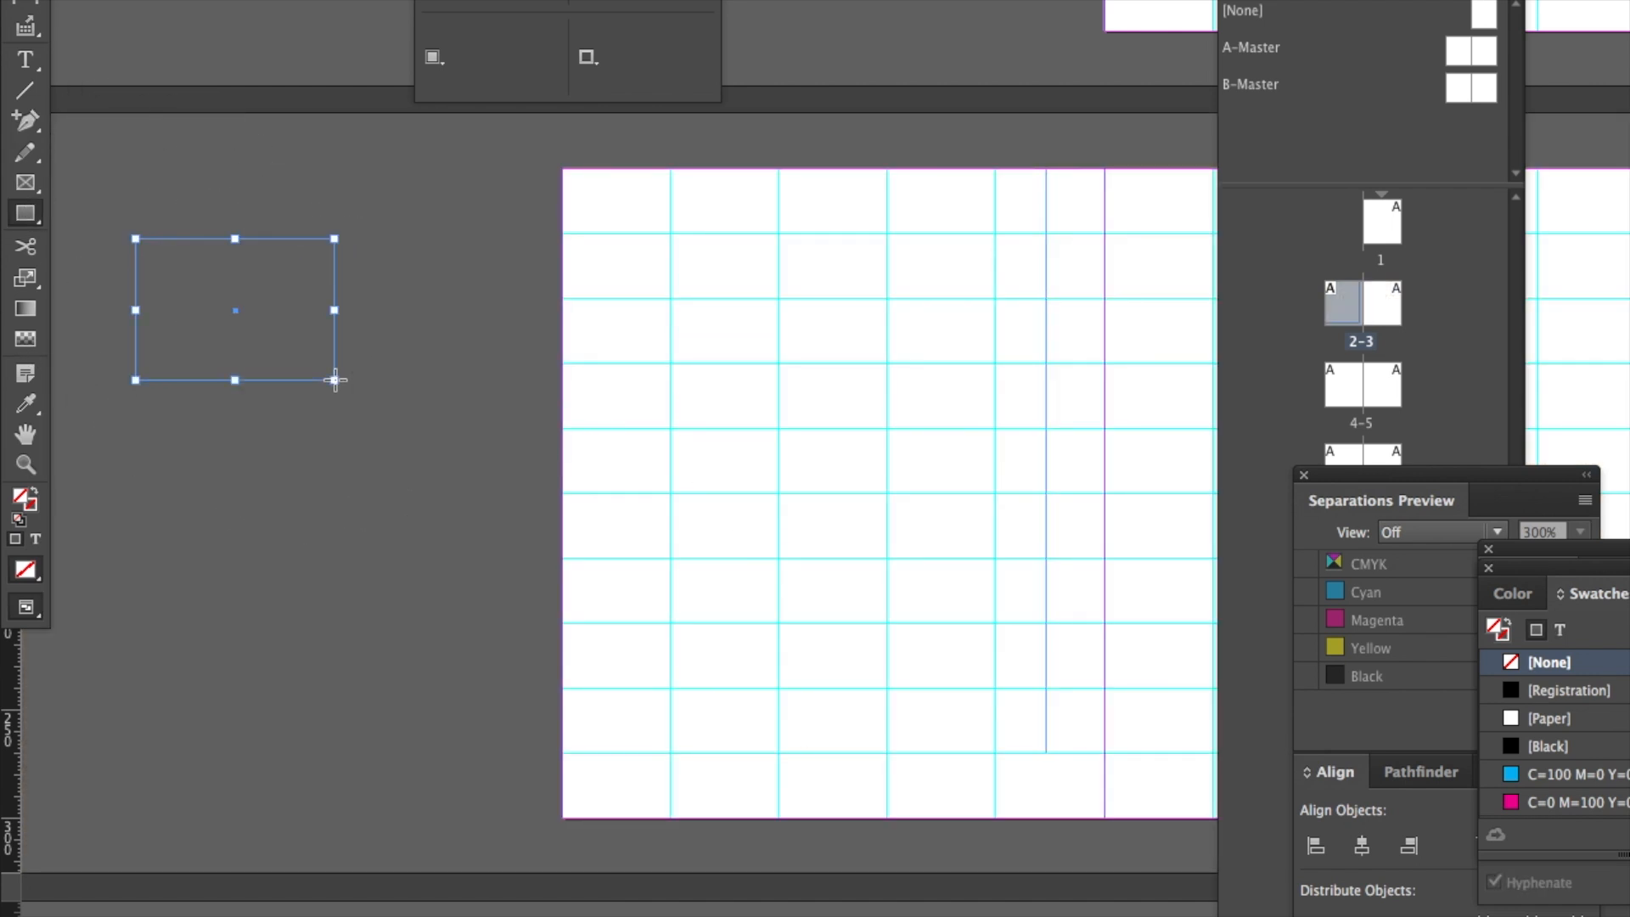
pyautogui.press('super+v')
pyautogui.press('super+z')
pyautogui.press('v')
pyautogui.click(177, 190)
pyautogui.click(185, 244)
pyautogui.click(259, 0)
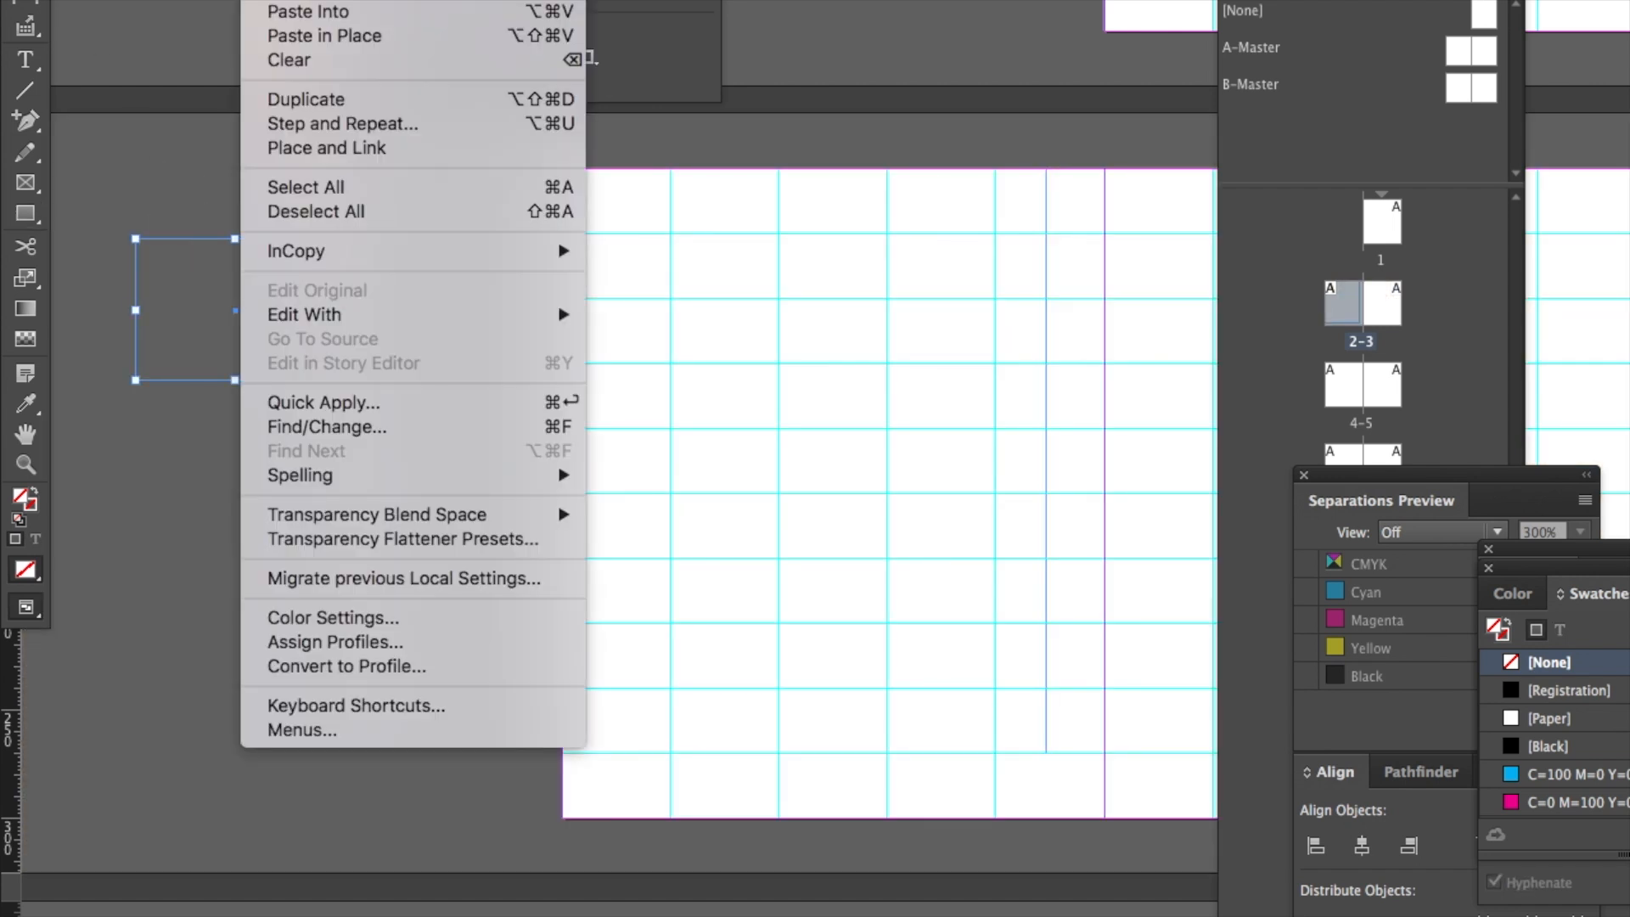
pyautogui.click(311, 7)
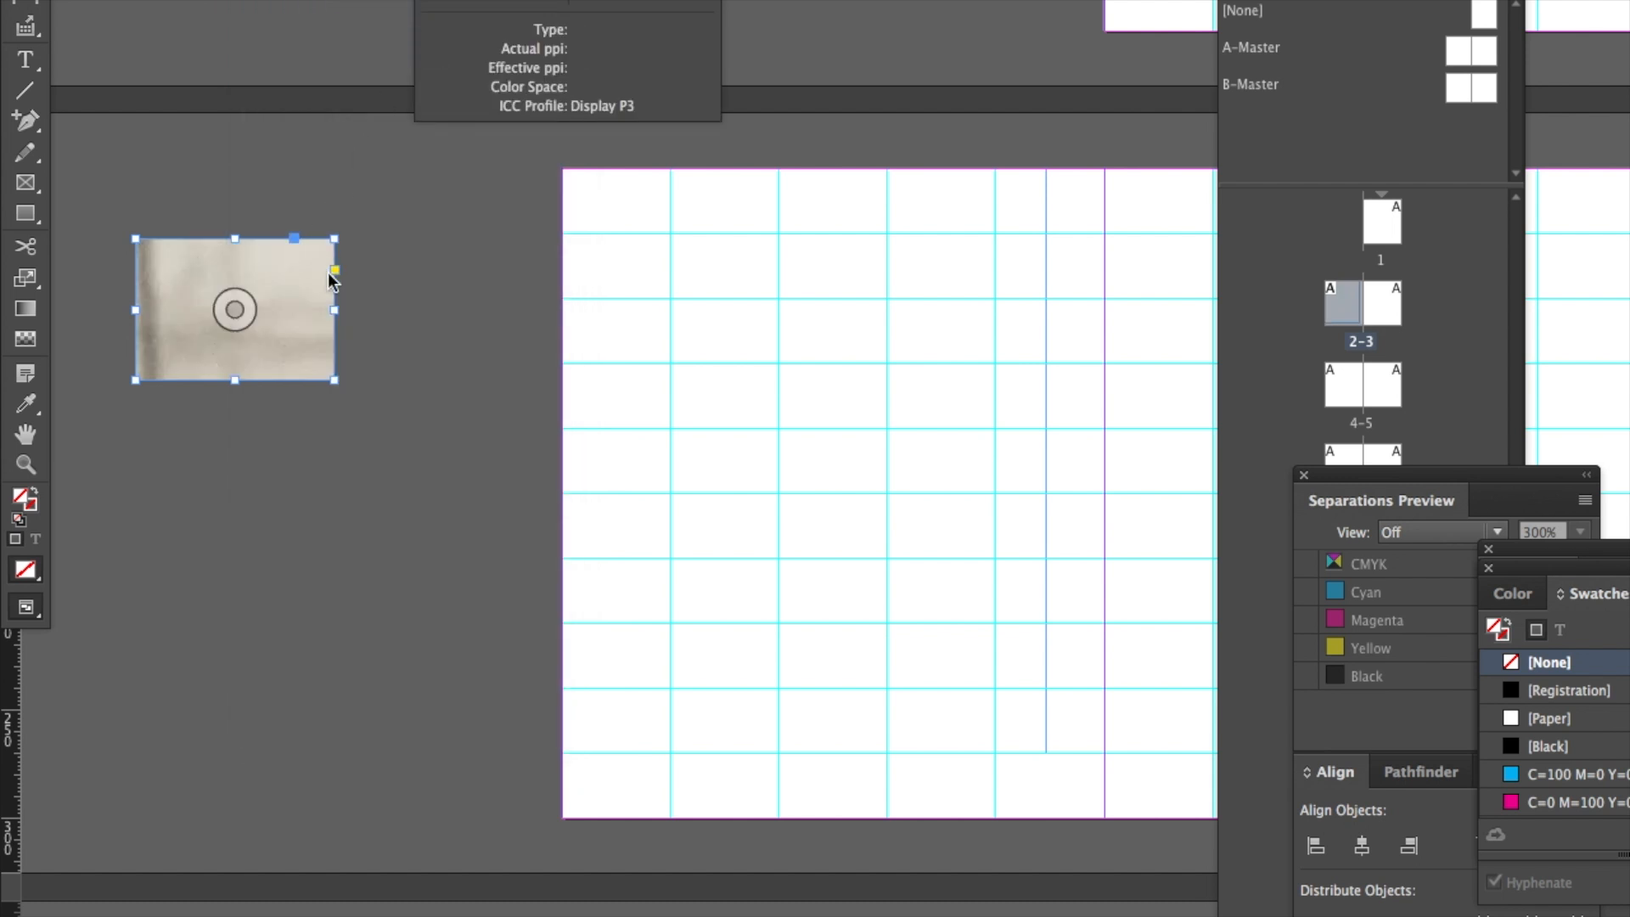
# Display the Character and Control panels and fit the whole pasted sketch inside its frame.
pyautogui.click(683, 0)
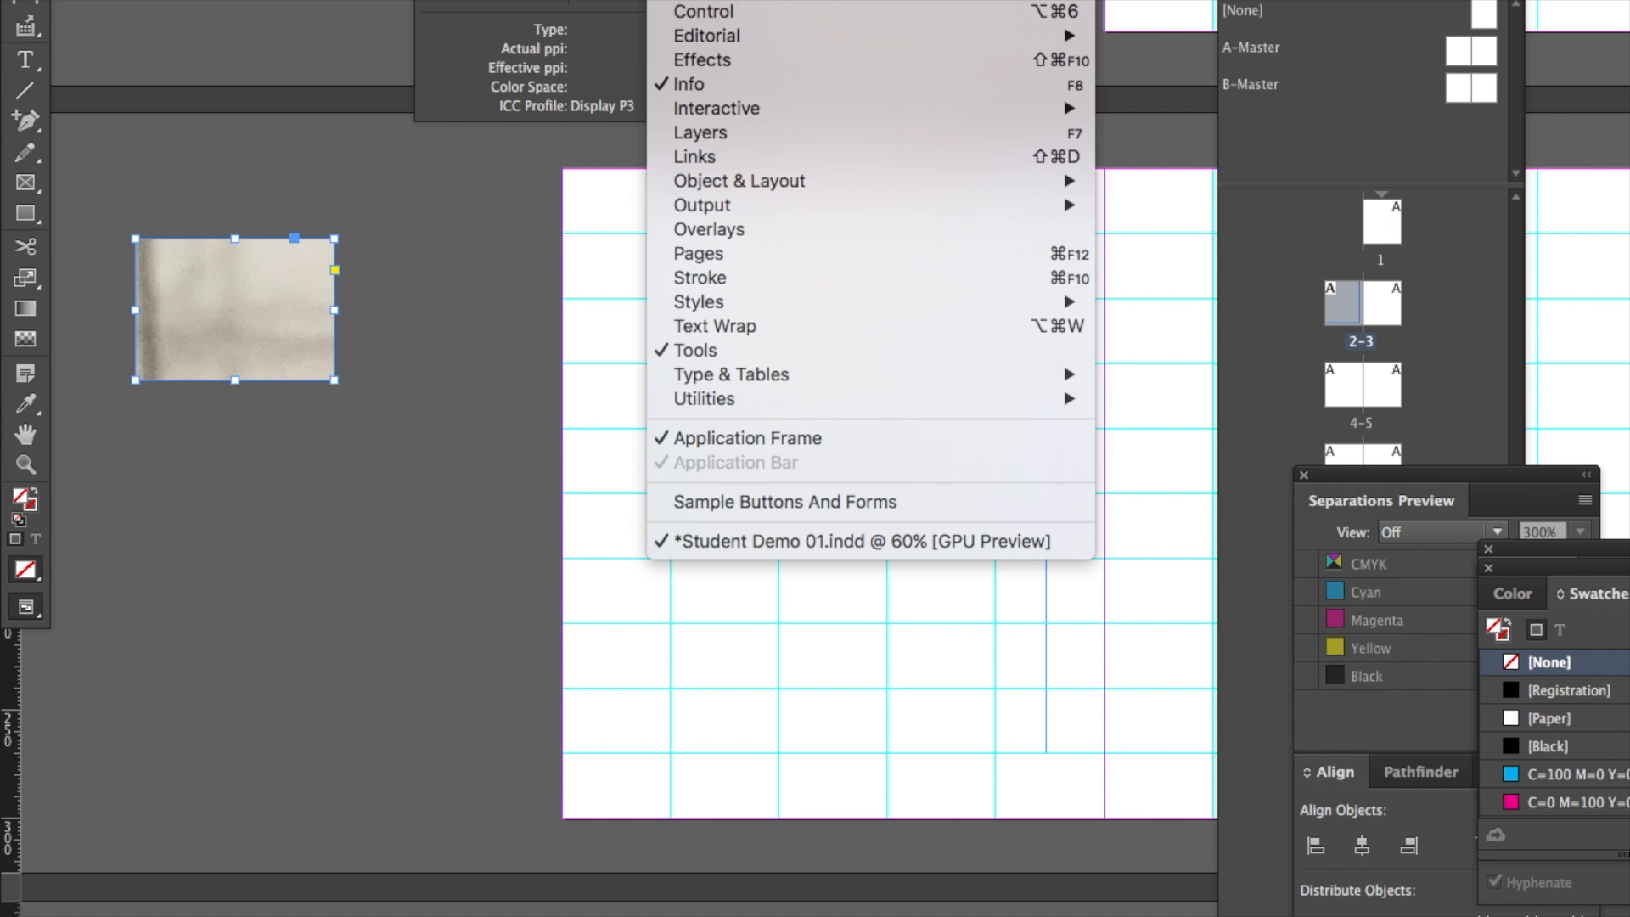
pyautogui.moveTo(686, 36)
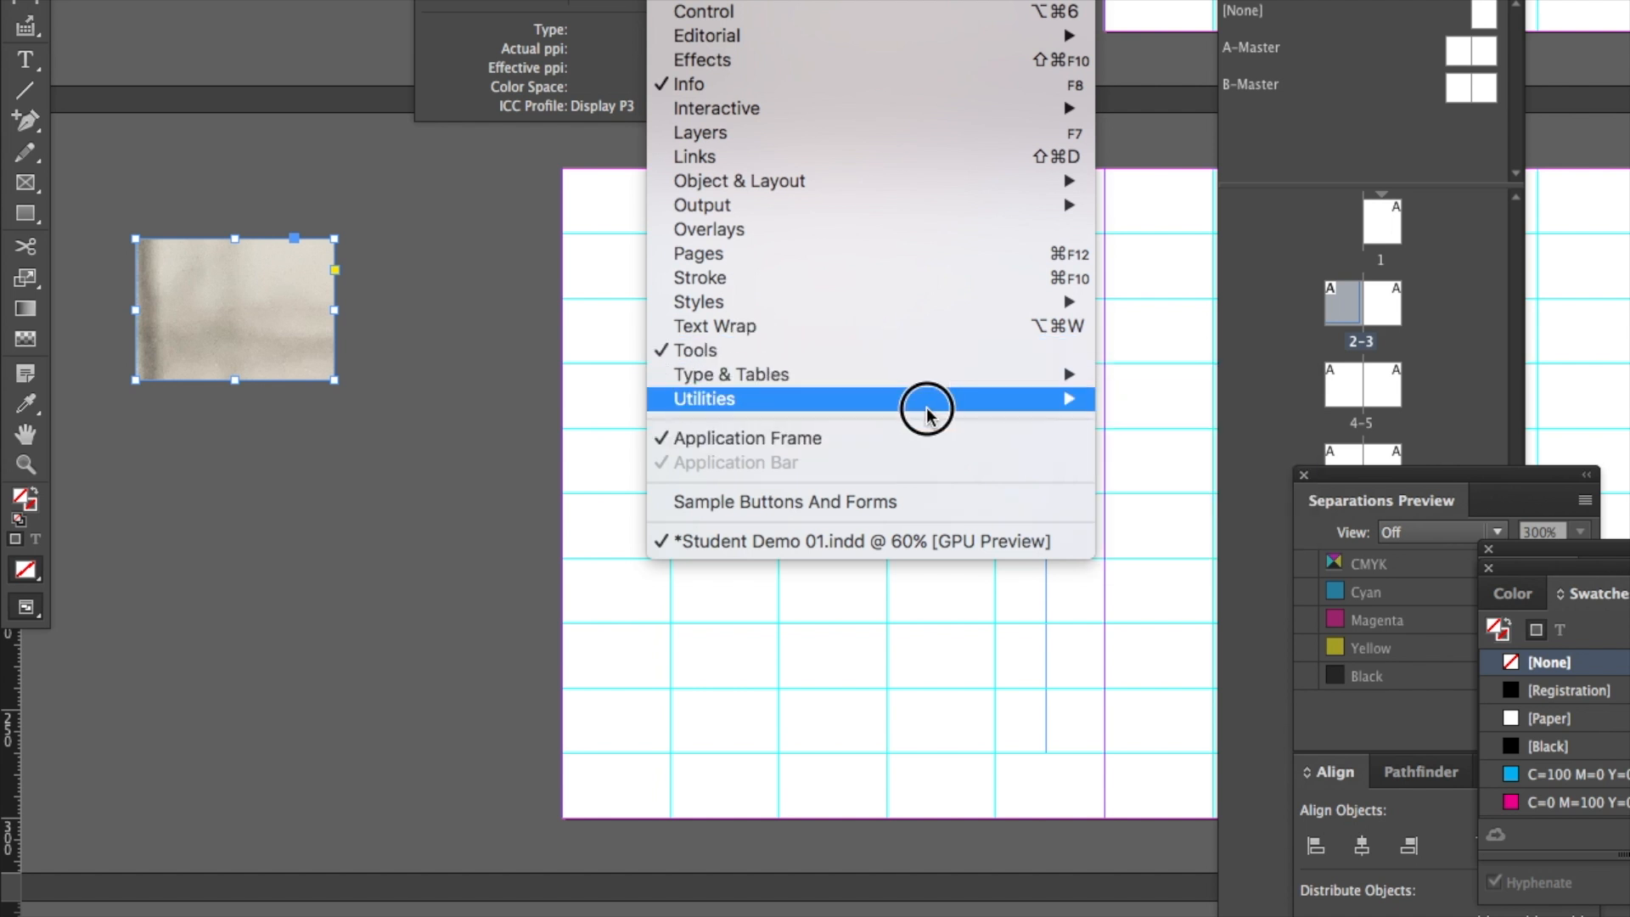
pyautogui.moveTo(927, 414)
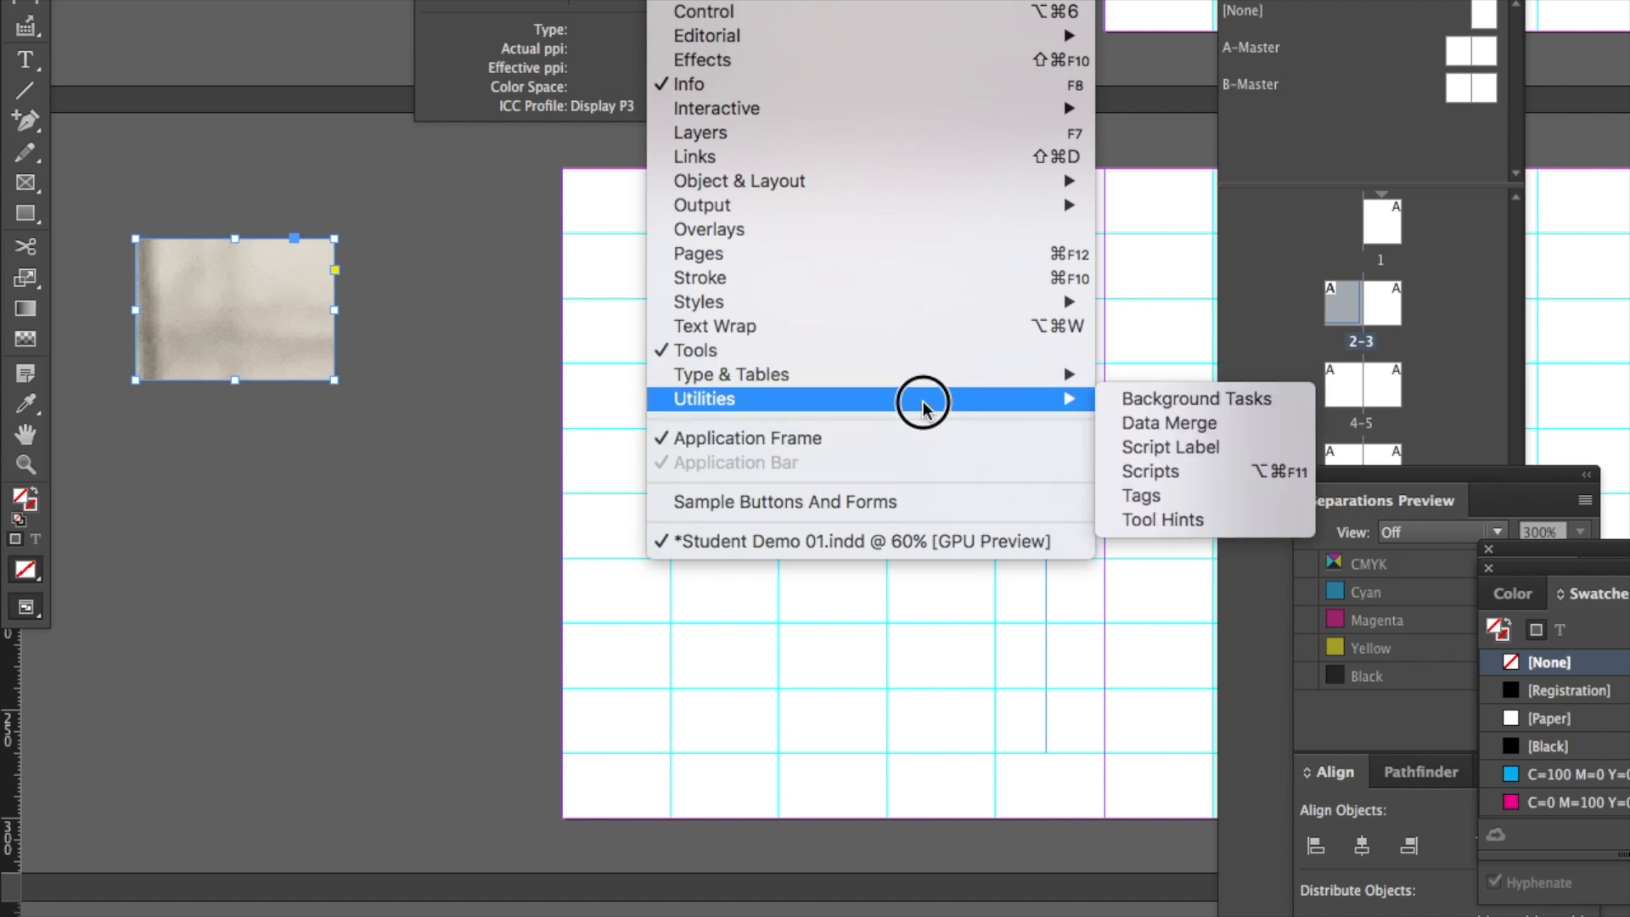
pyautogui.moveTo(913, 370)
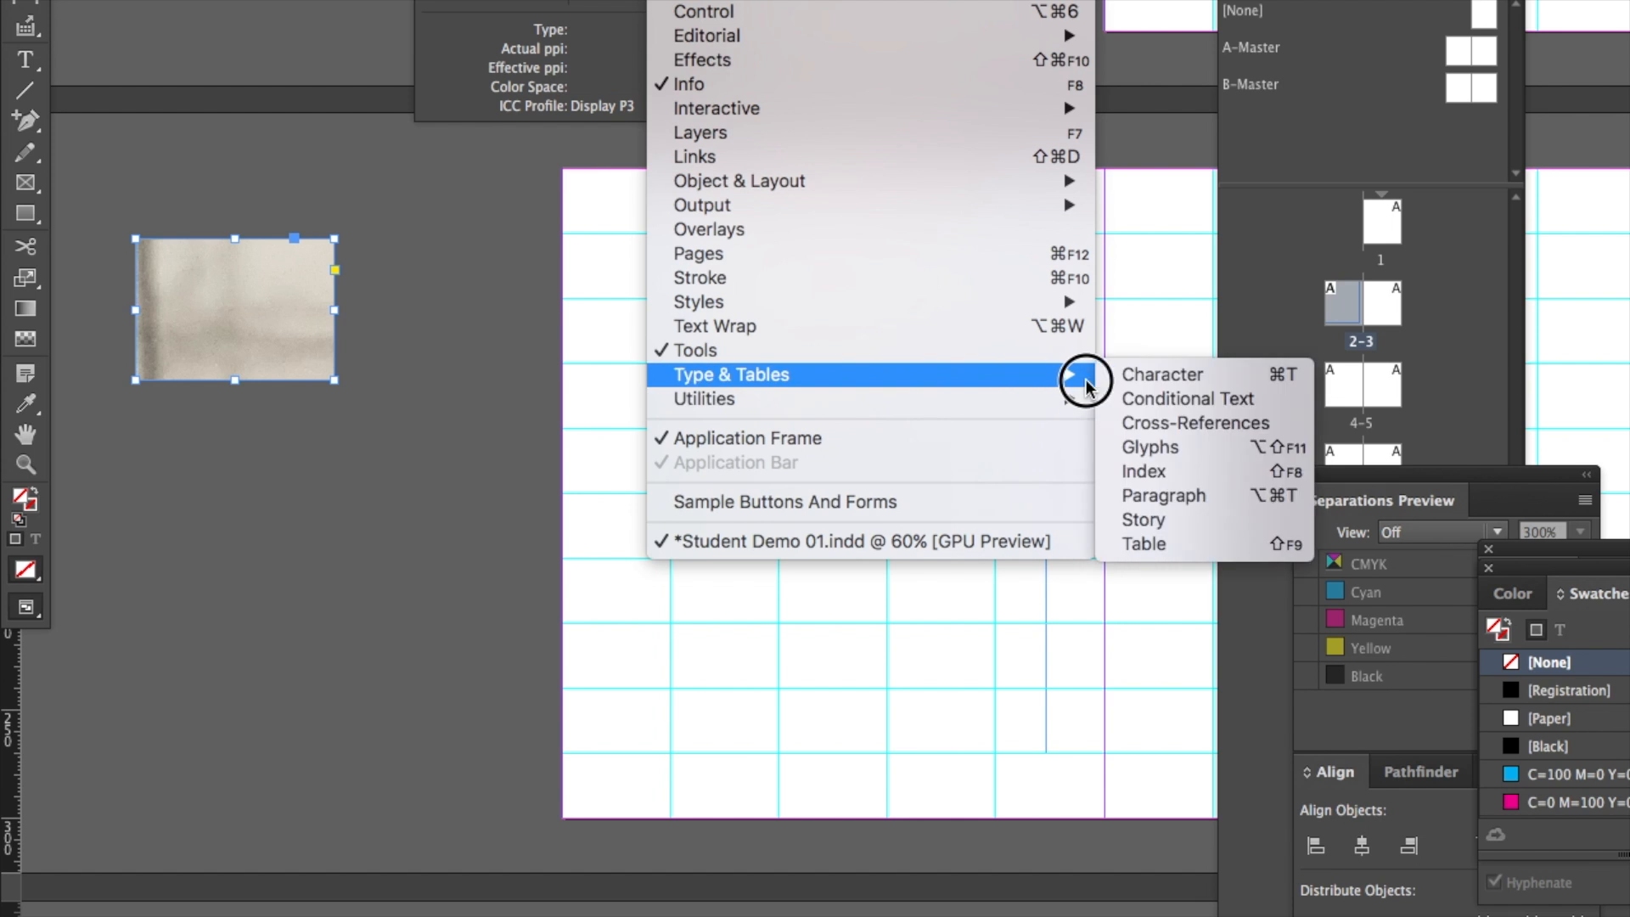
pyautogui.click(1160, 376)
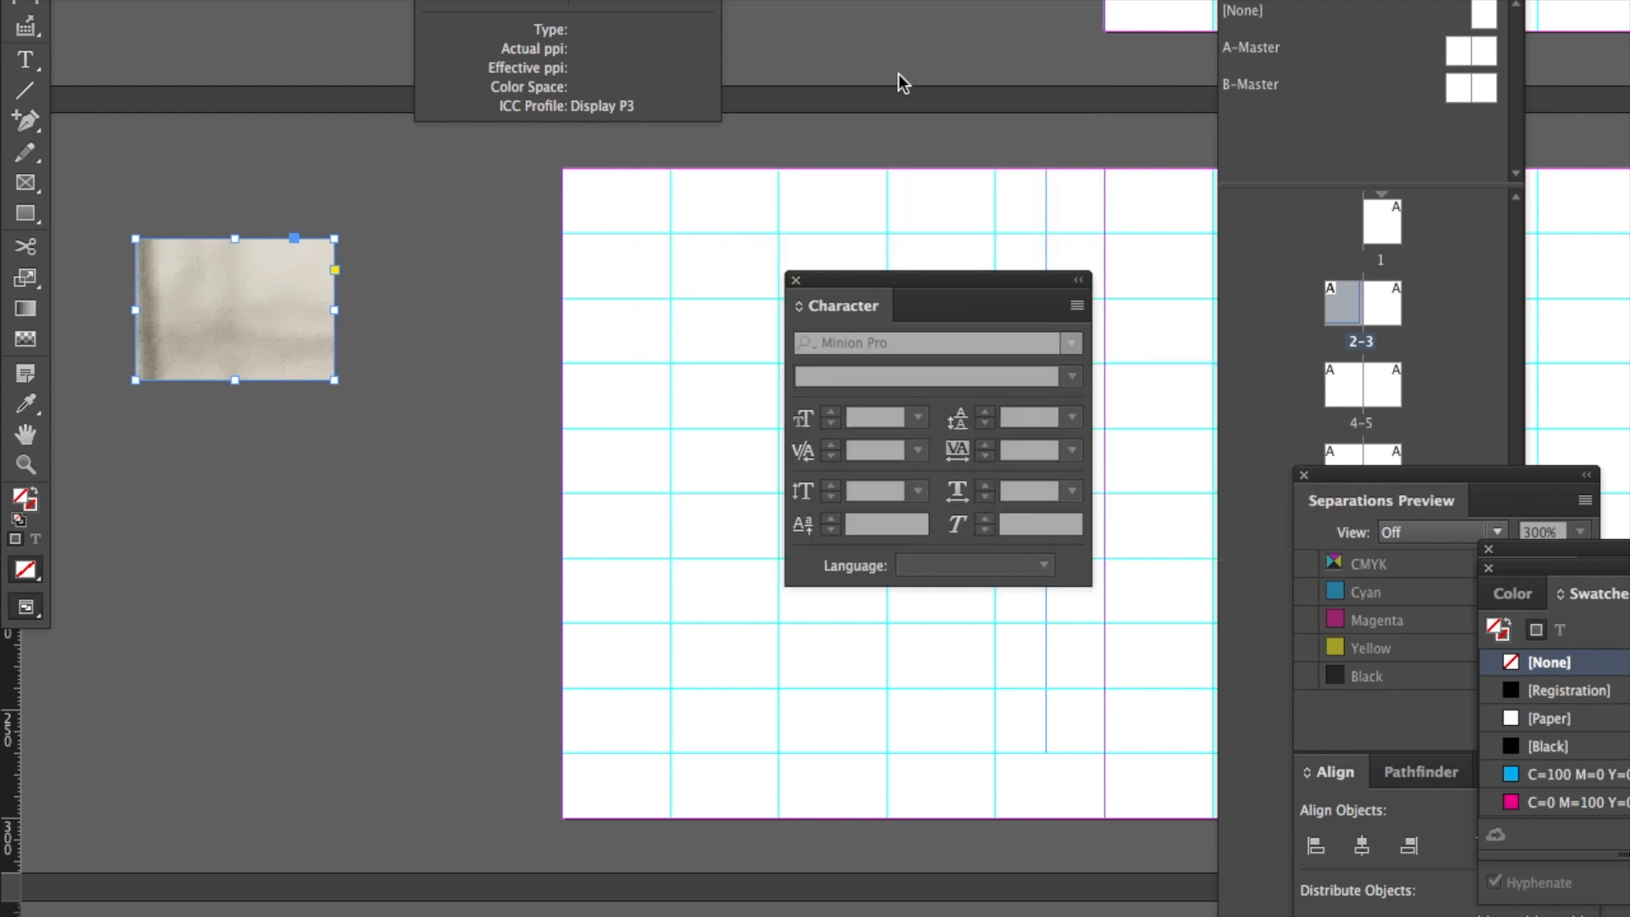
pyautogui.click(689, 0)
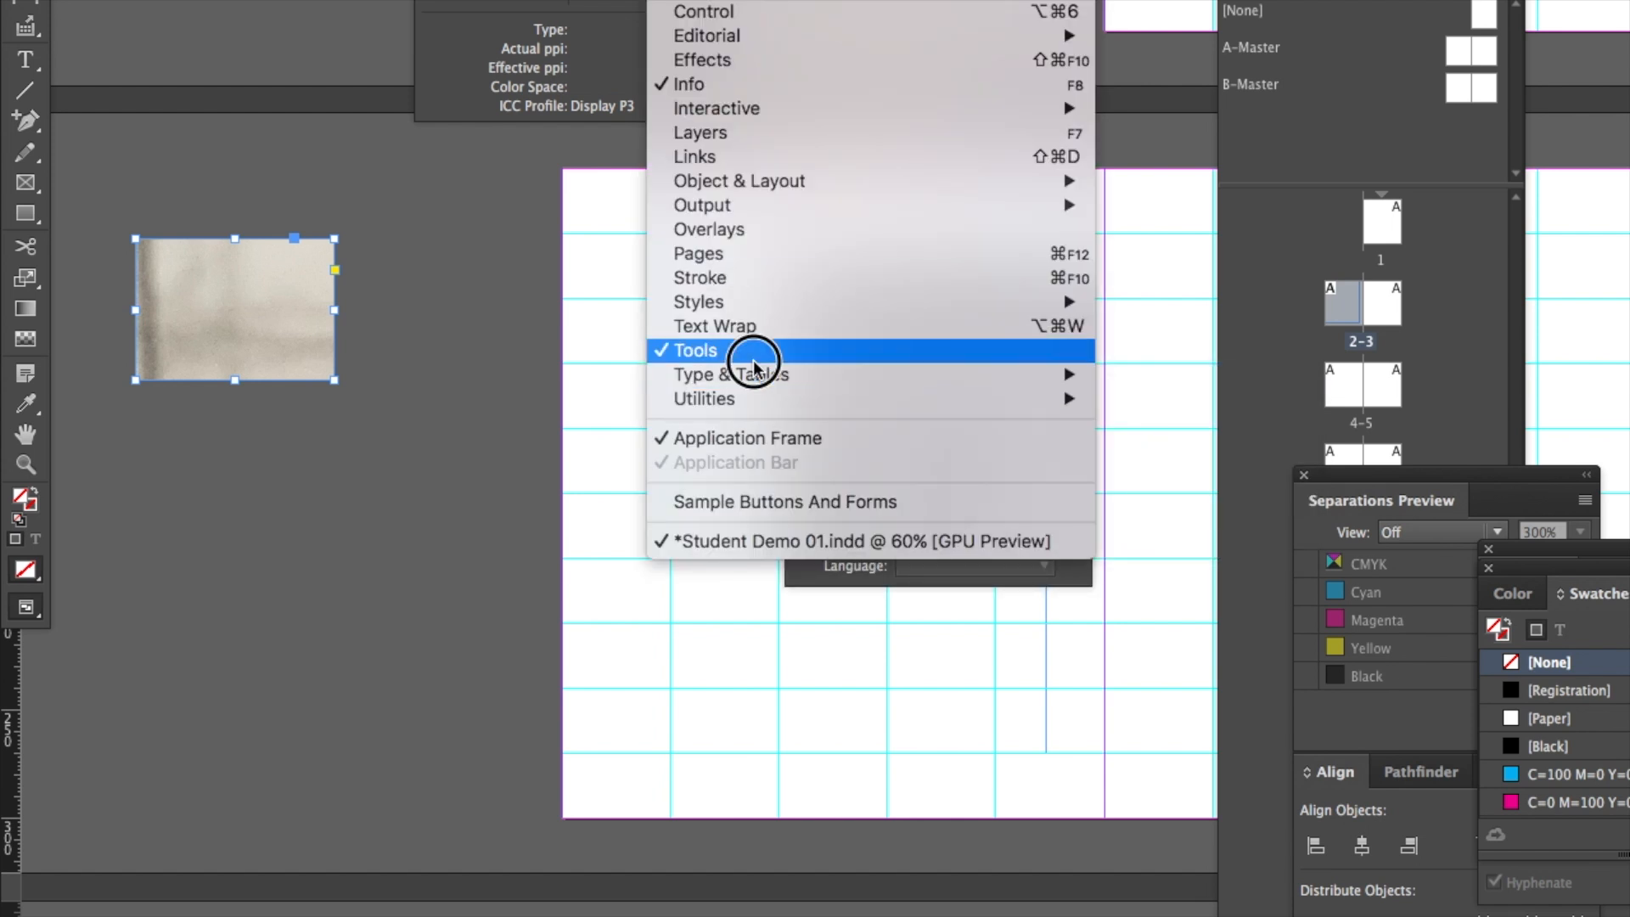
pyautogui.moveTo(768, 4)
pyautogui.click(764, 12)
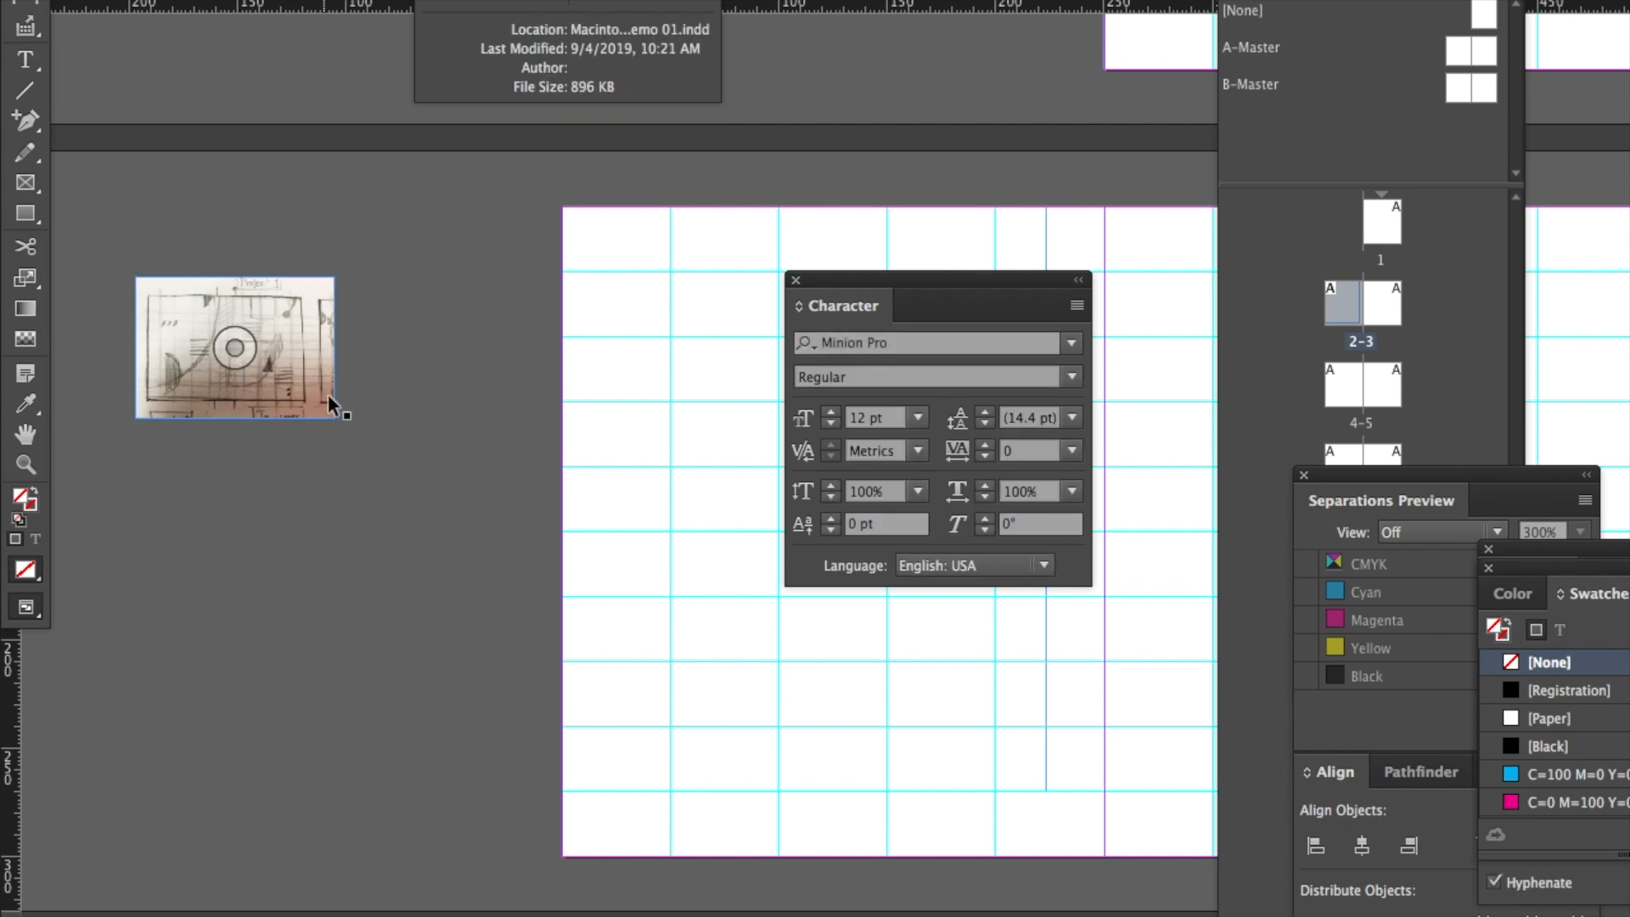
# Enlarge the sketch and its frame to fill most of the pasteboard beside page 2, and move the Character panel off the page.
pyautogui.moveTo(335, 420); pyautogui.dragTo(550, 574)
pyautogui.moveTo(437, 411); pyautogui.dragTo(411, 379)
pyautogui.click(557, 426)
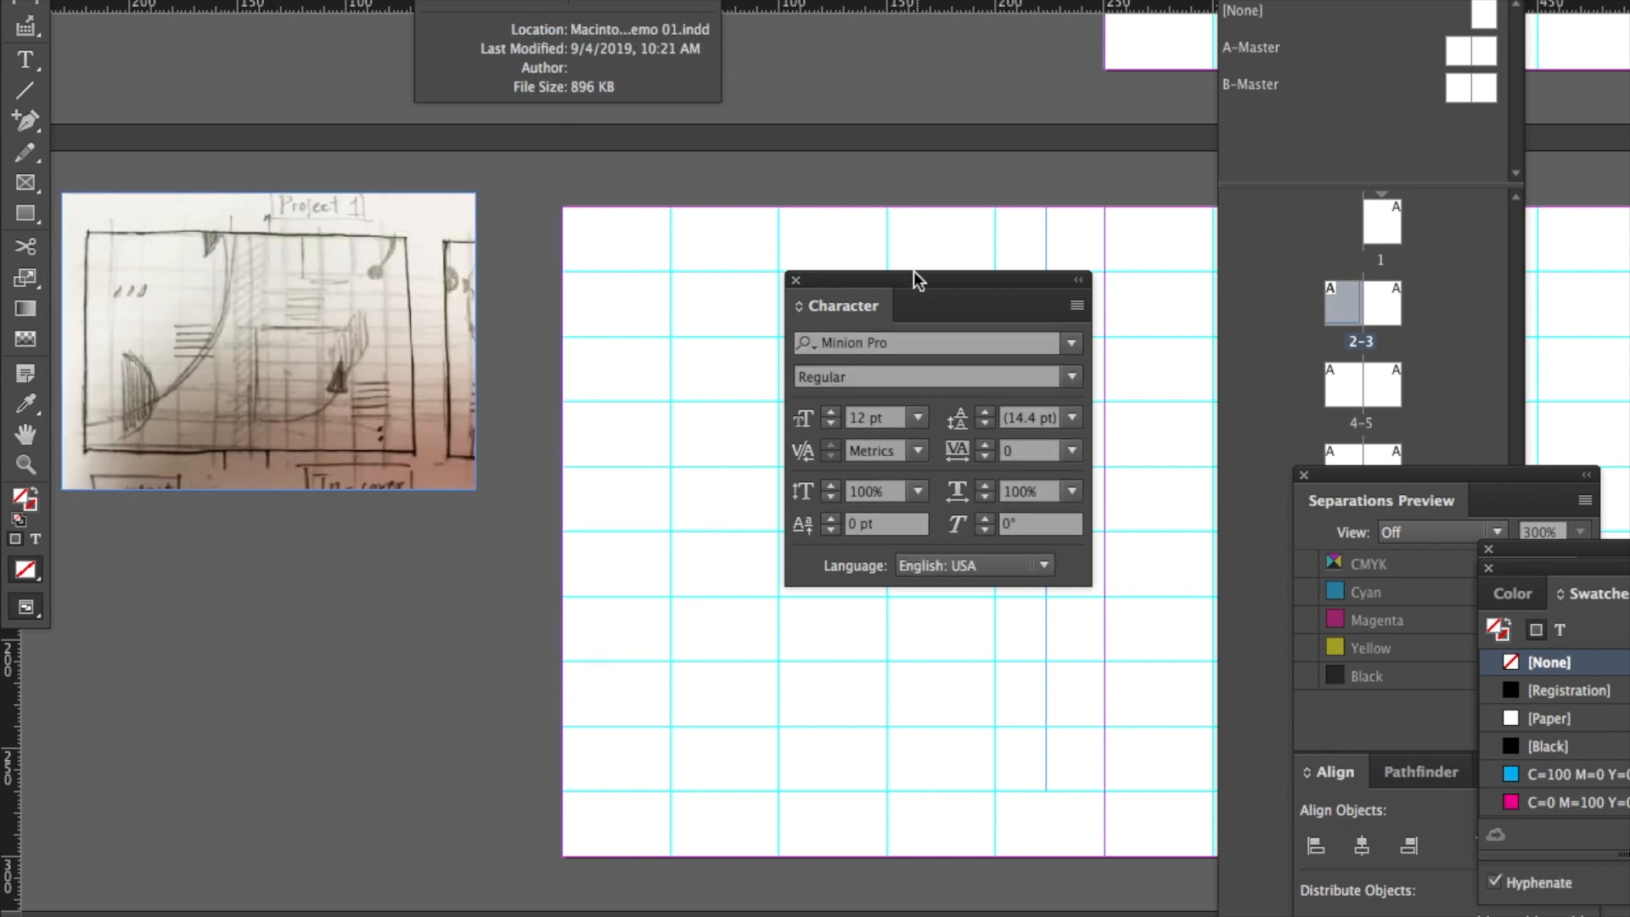
pyautogui.scroll(-1, 475, 496)
pyautogui.click(465, 486)
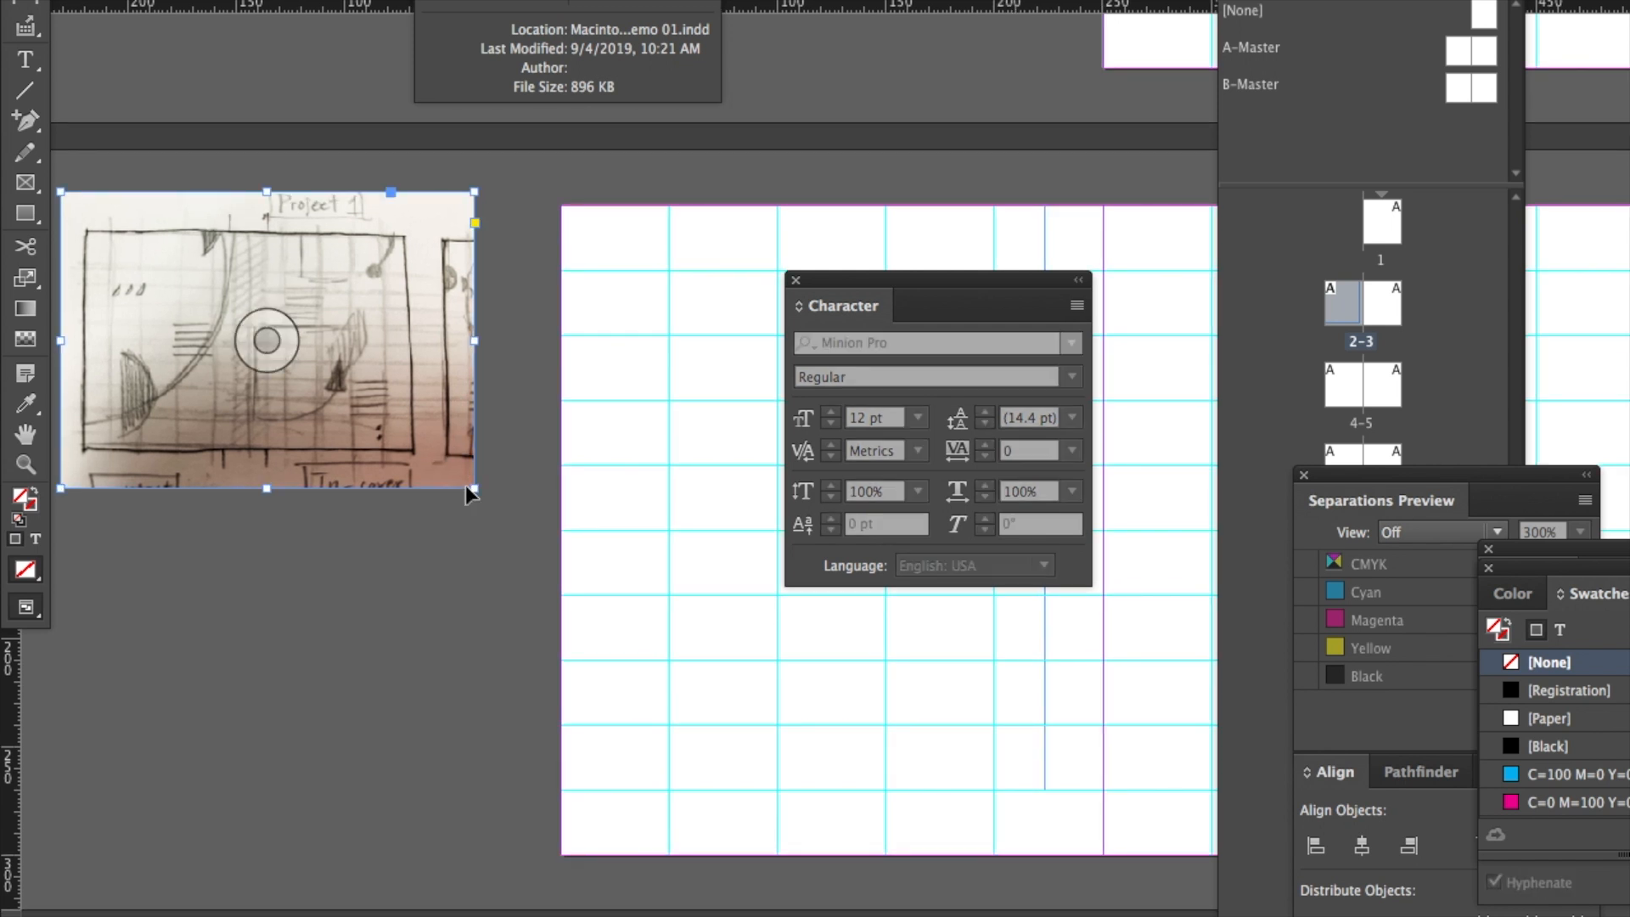
pyautogui.moveTo(474, 488); pyautogui.dragTo(531, 529)
pyautogui.moveTo(880, 297); pyautogui.dragTo(1299, 391)
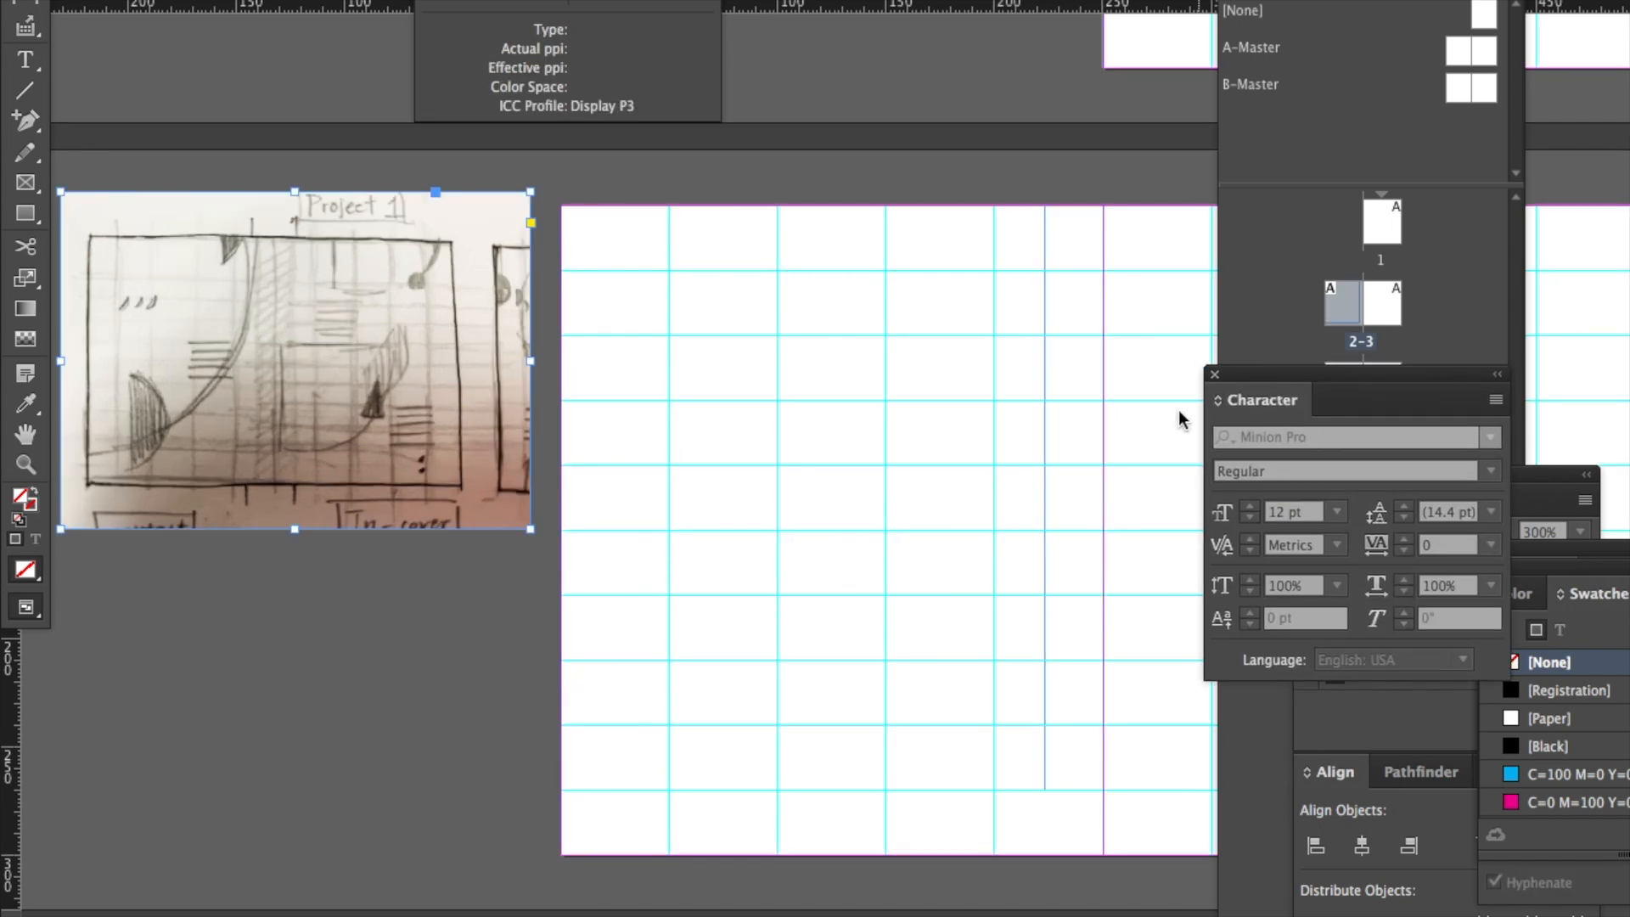
# Narrow the page 2 rectangle to the 200 mm guide and move the Gradient panel clear of the Swatches panel.
pyautogui.click(1043, 450)
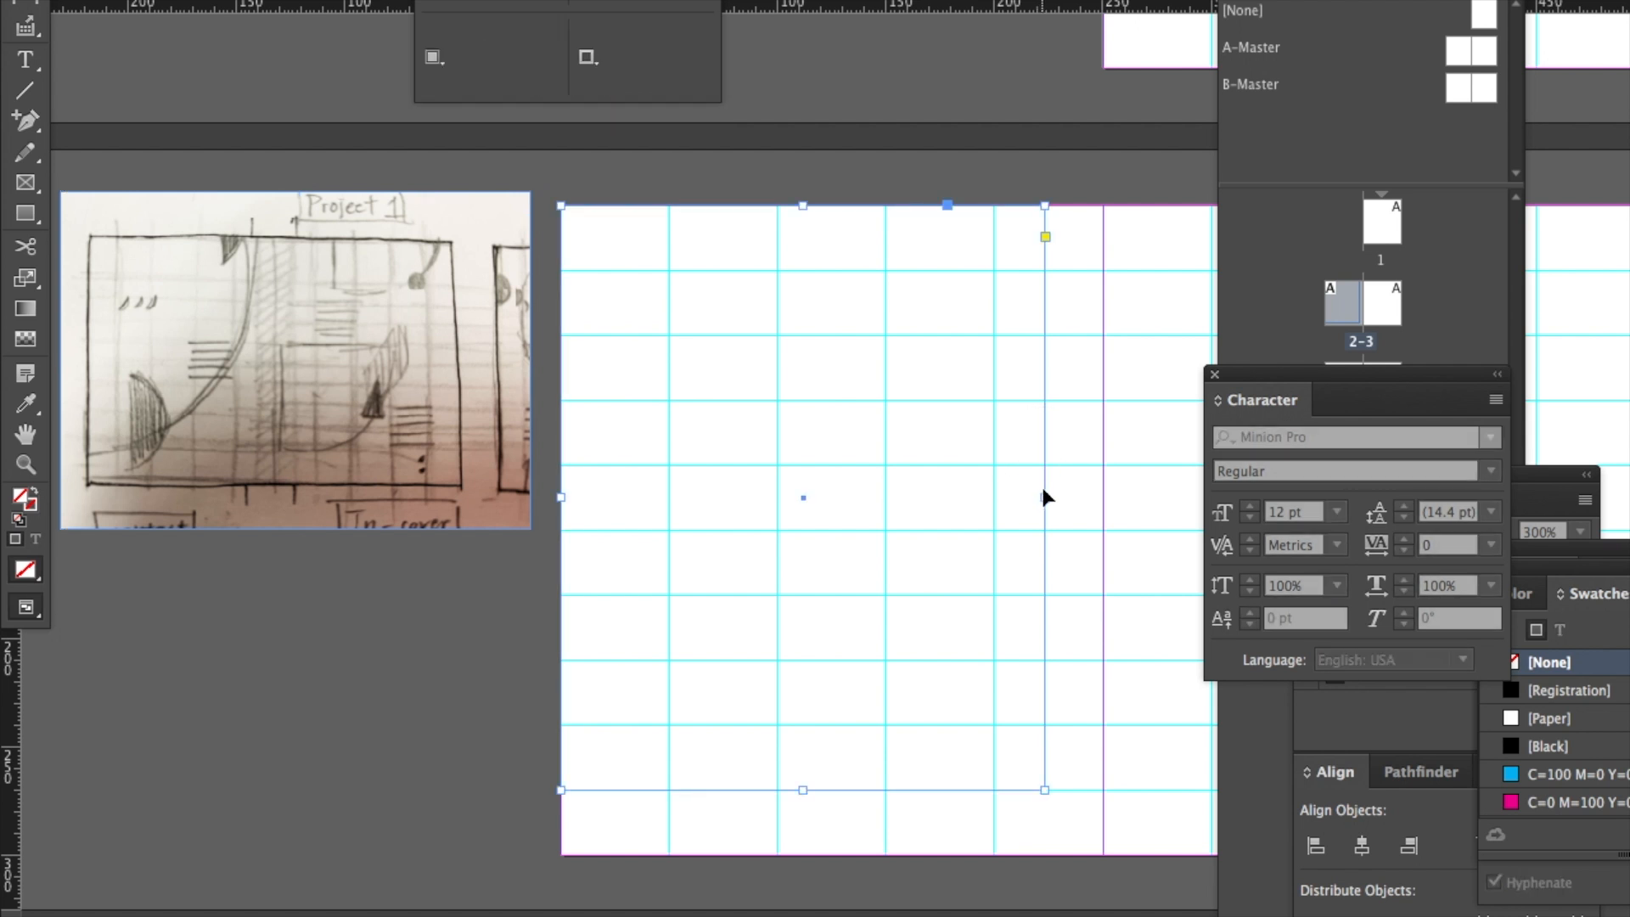
pyautogui.moveTo(1044, 497); pyautogui.dragTo(994, 497)
pyautogui.click(1583, 556)
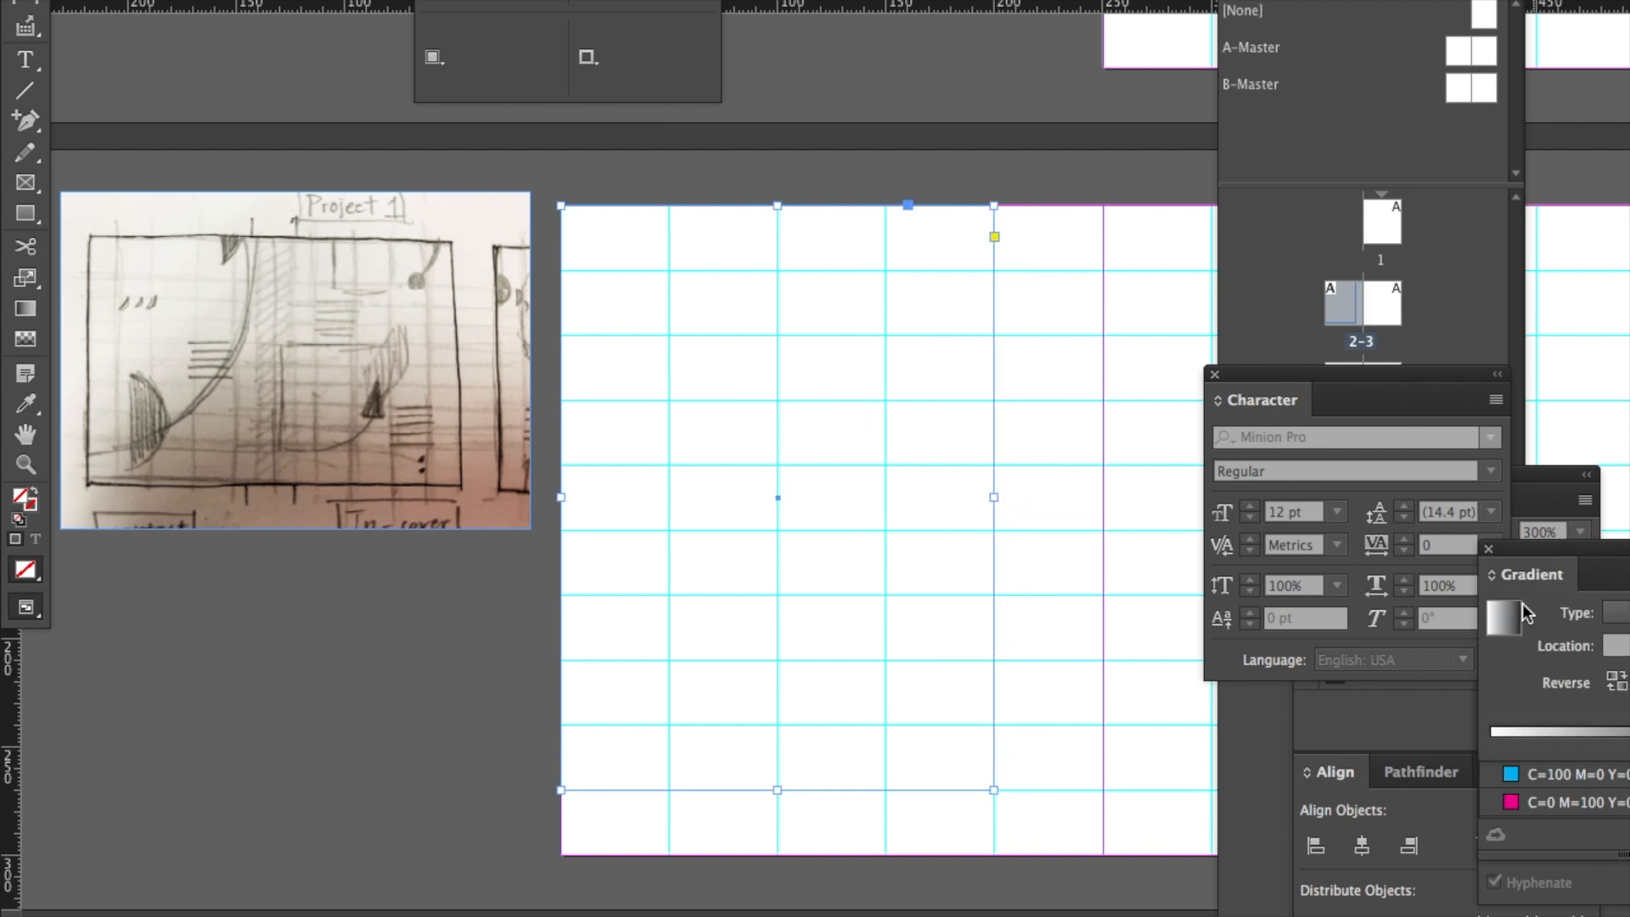
pyautogui.moveTo(1560, 554); pyautogui.dragTo(1560, 553)
pyautogui.moveTo(1275, 811); pyautogui.dragTo(1204, 865)
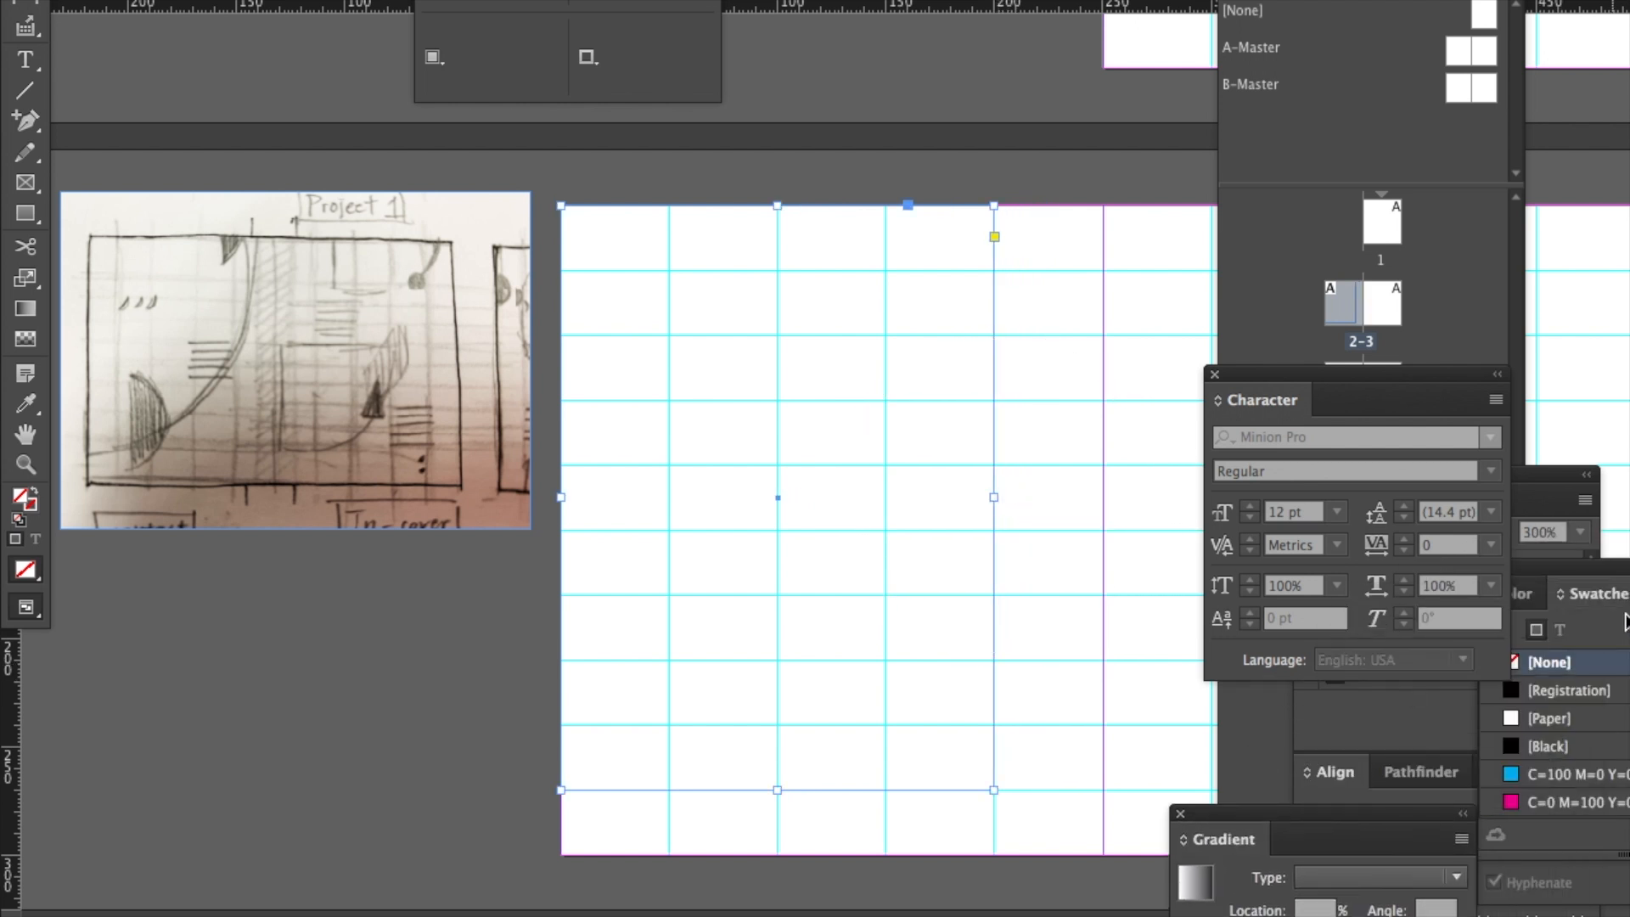
# Fill the page 2 rectangle with the C=100 M=0 Y=0 K=0 swatch, deselect it, and set the default fill to None.
pyautogui.click(1604, 632)
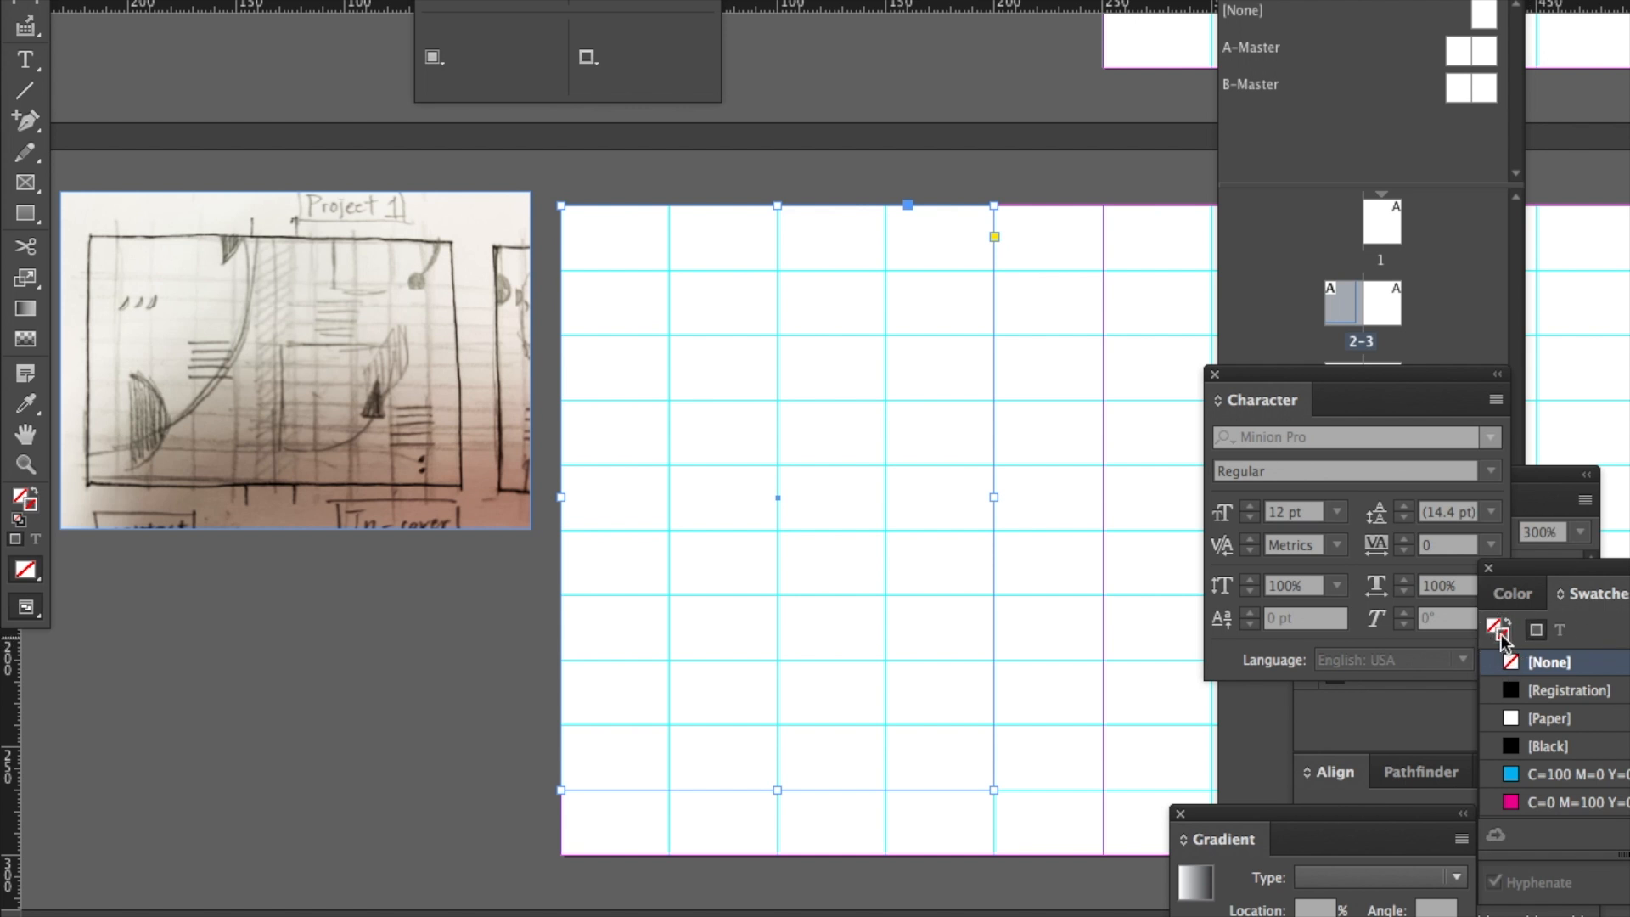
pyautogui.click(1536, 774)
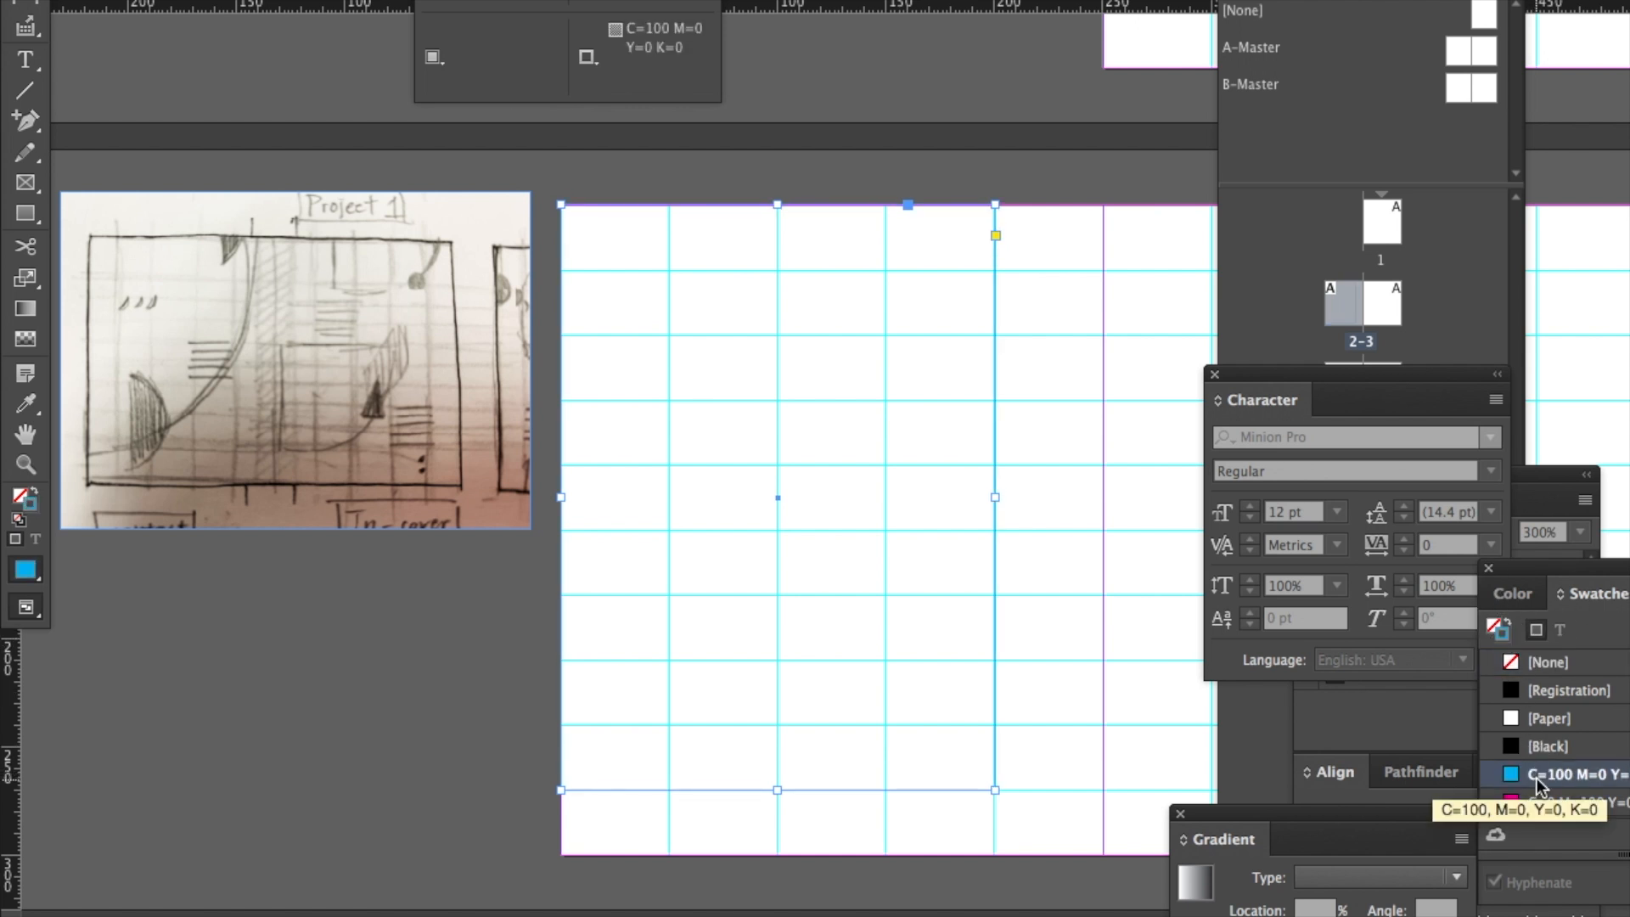
pyautogui.click(1526, 663)
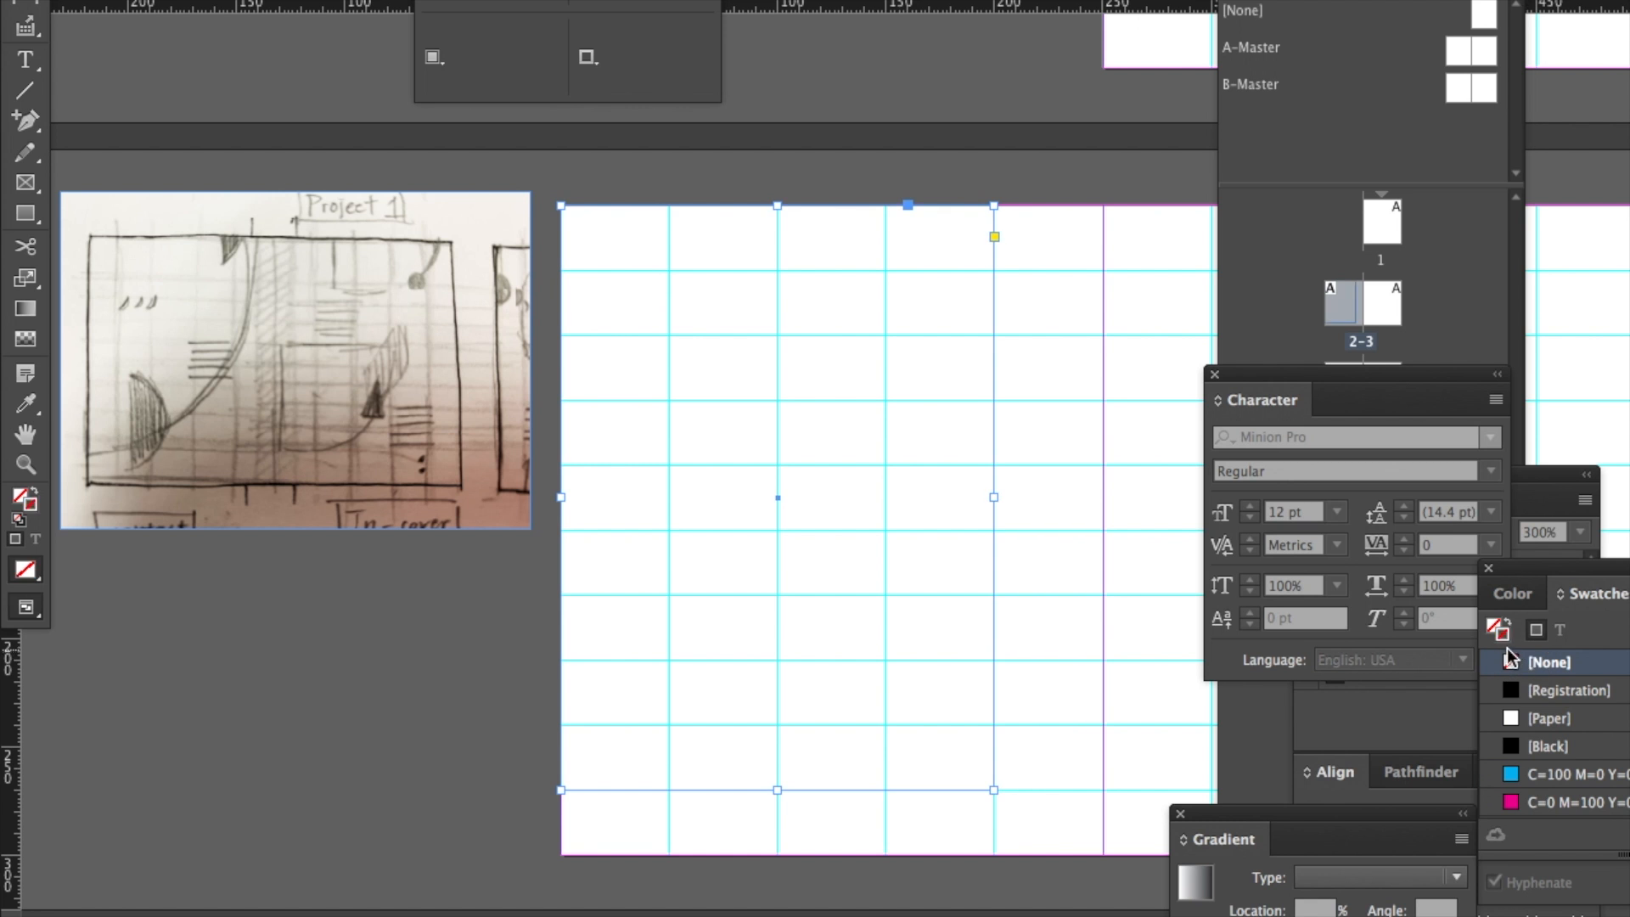
pyautogui.click(1538, 773)
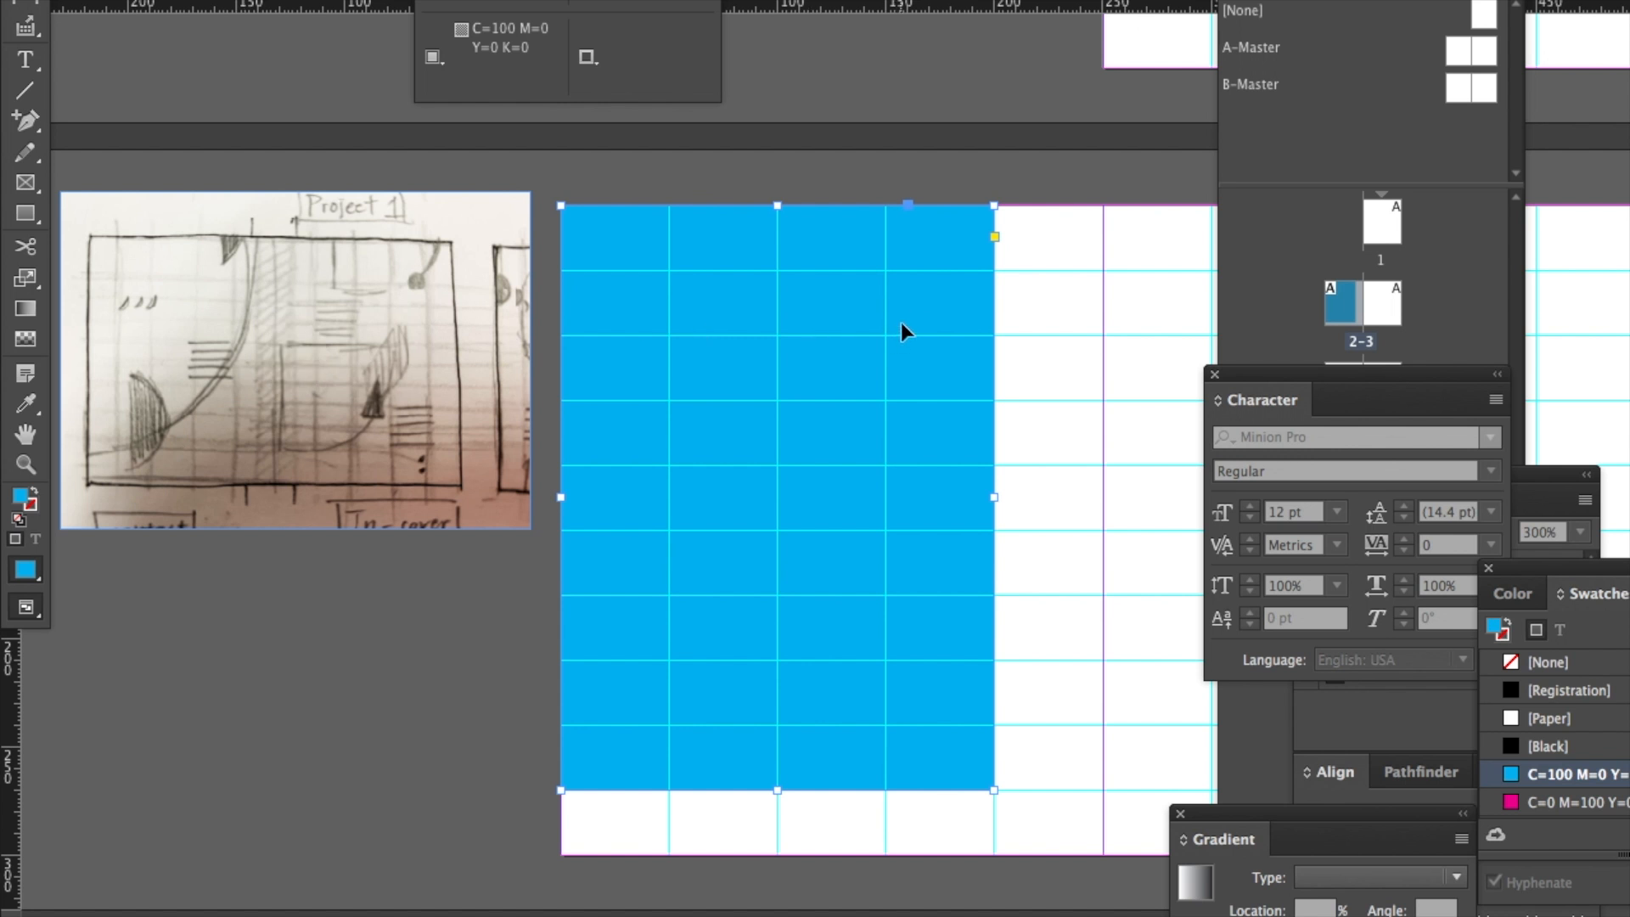
pyautogui.click(314, 656)
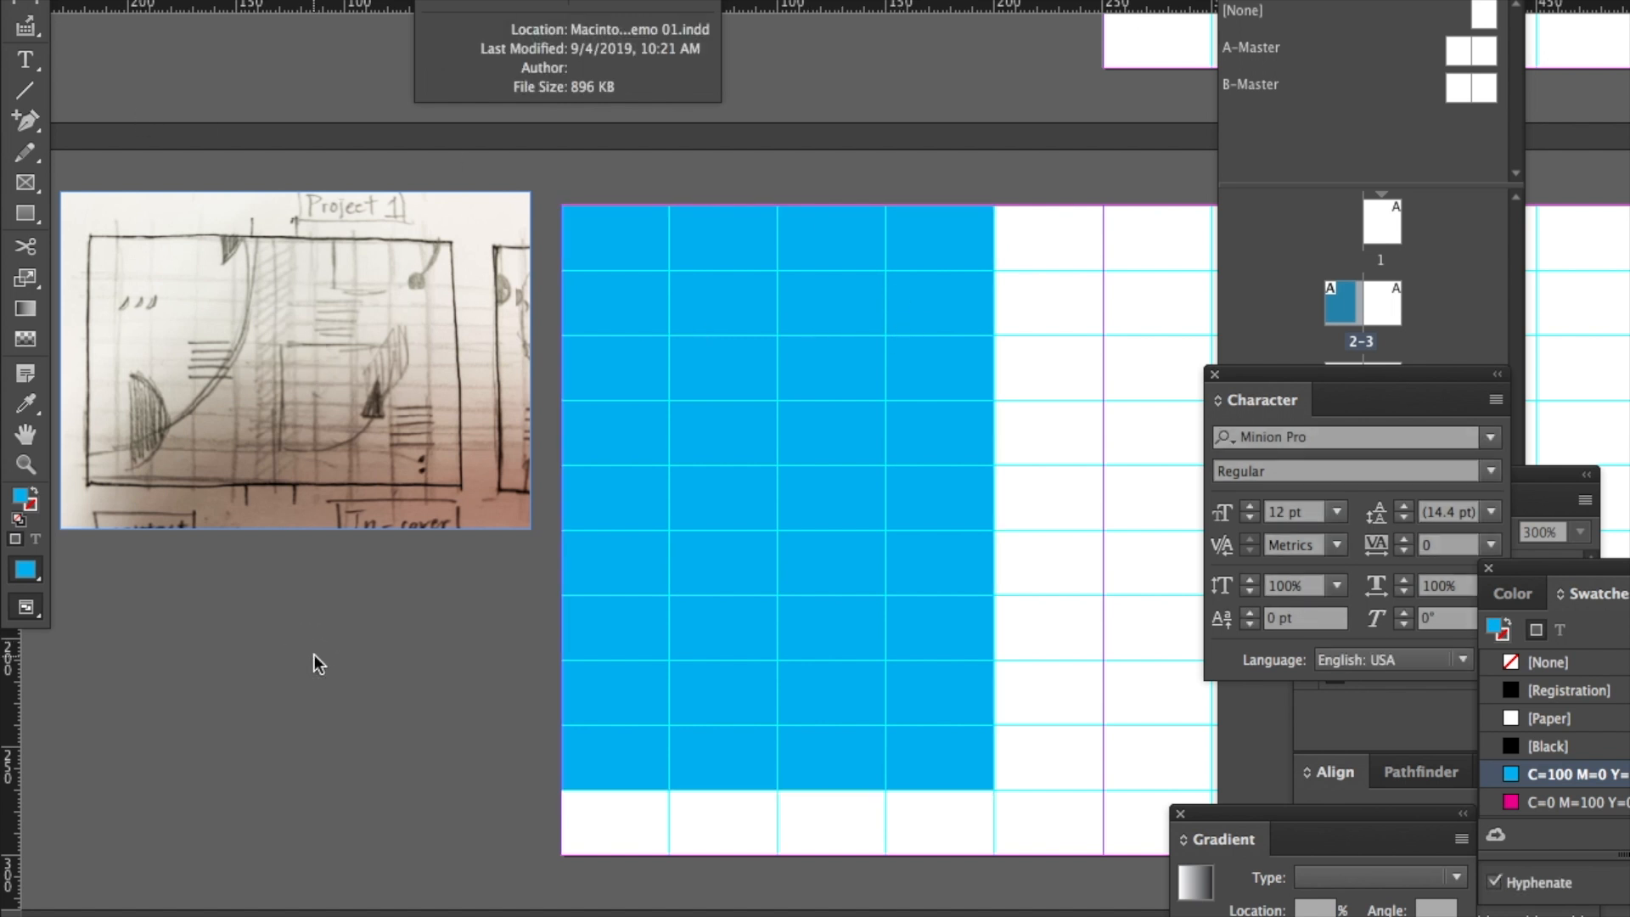
pyautogui.press('/')
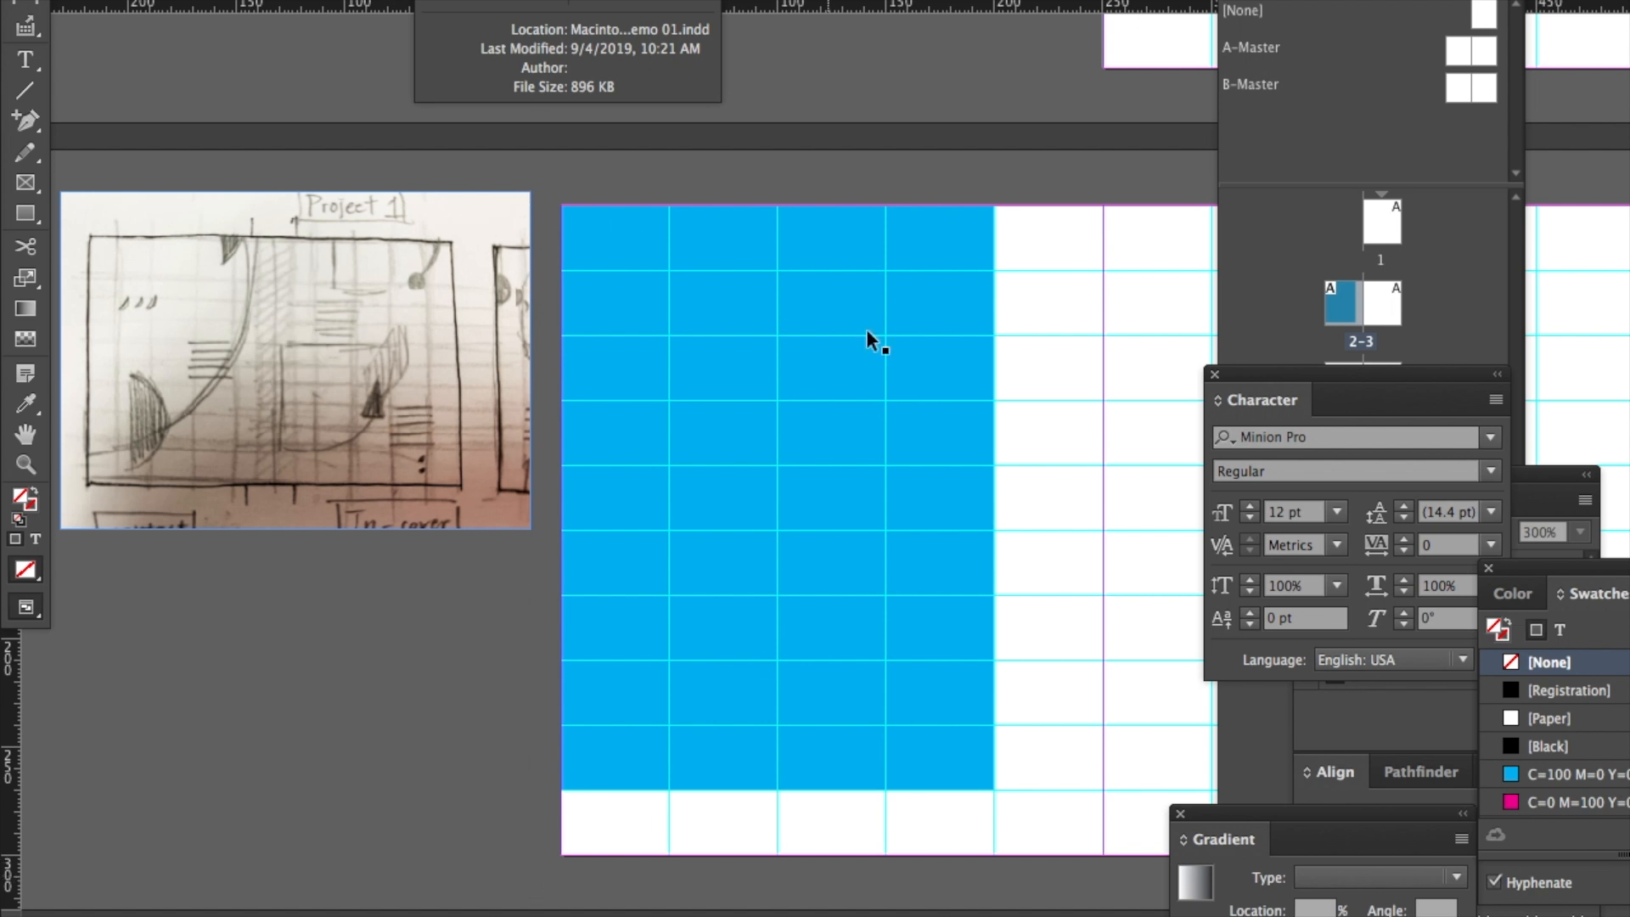
# Set the document bleed to 5 mm on the top, bottom, inside and outside edges.
pyautogui.click(213, 0)
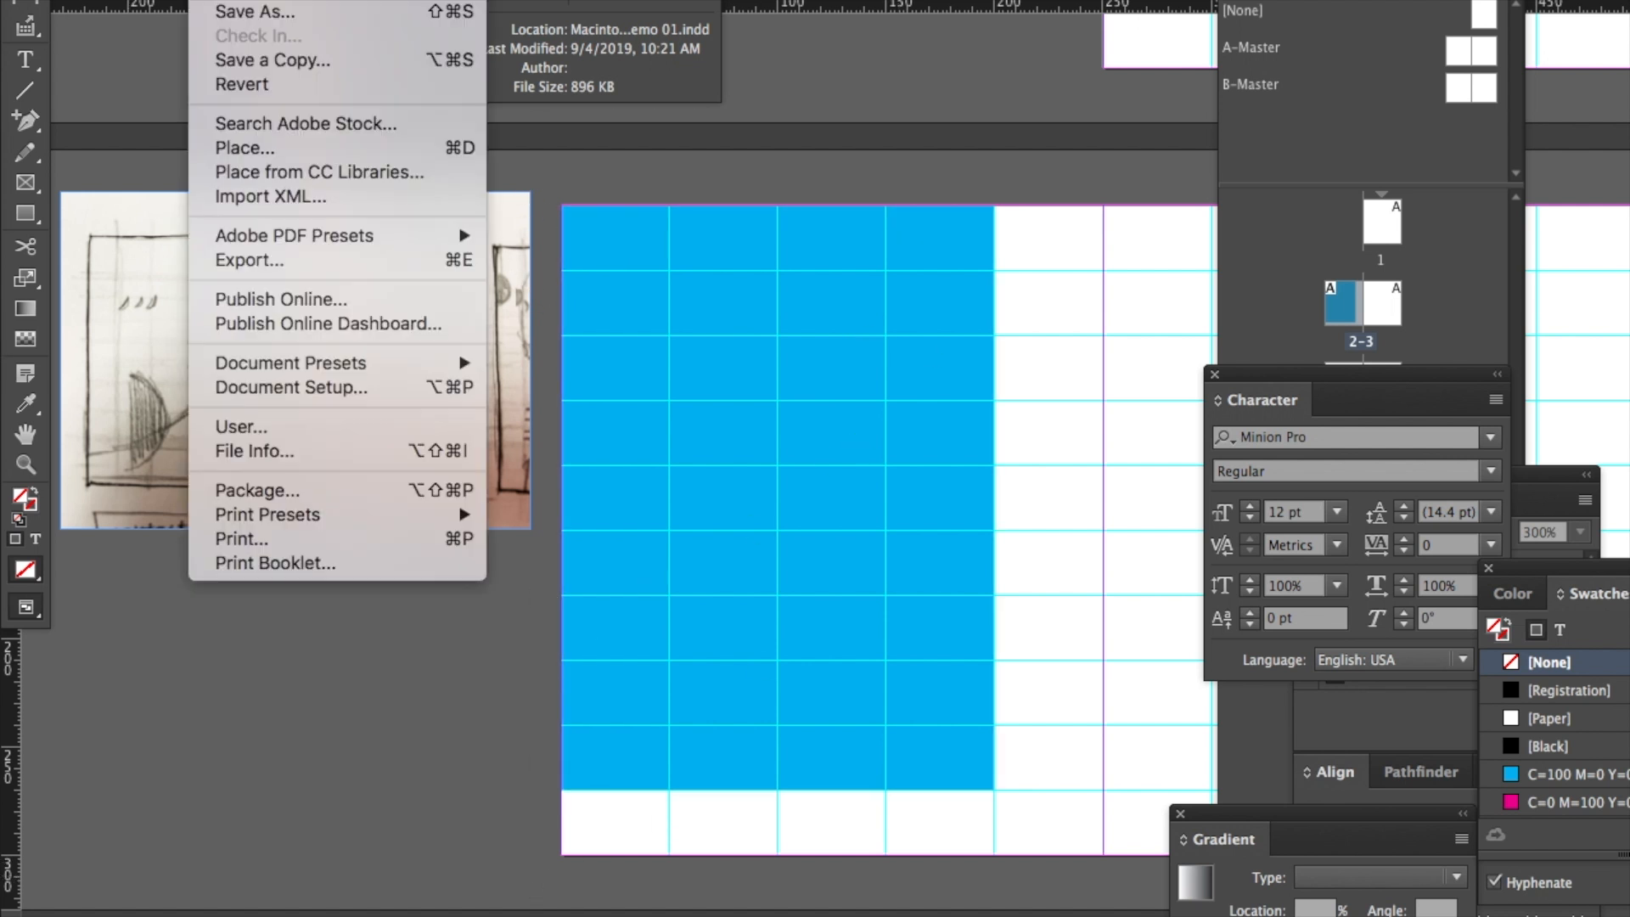
pyautogui.click(258, 390)
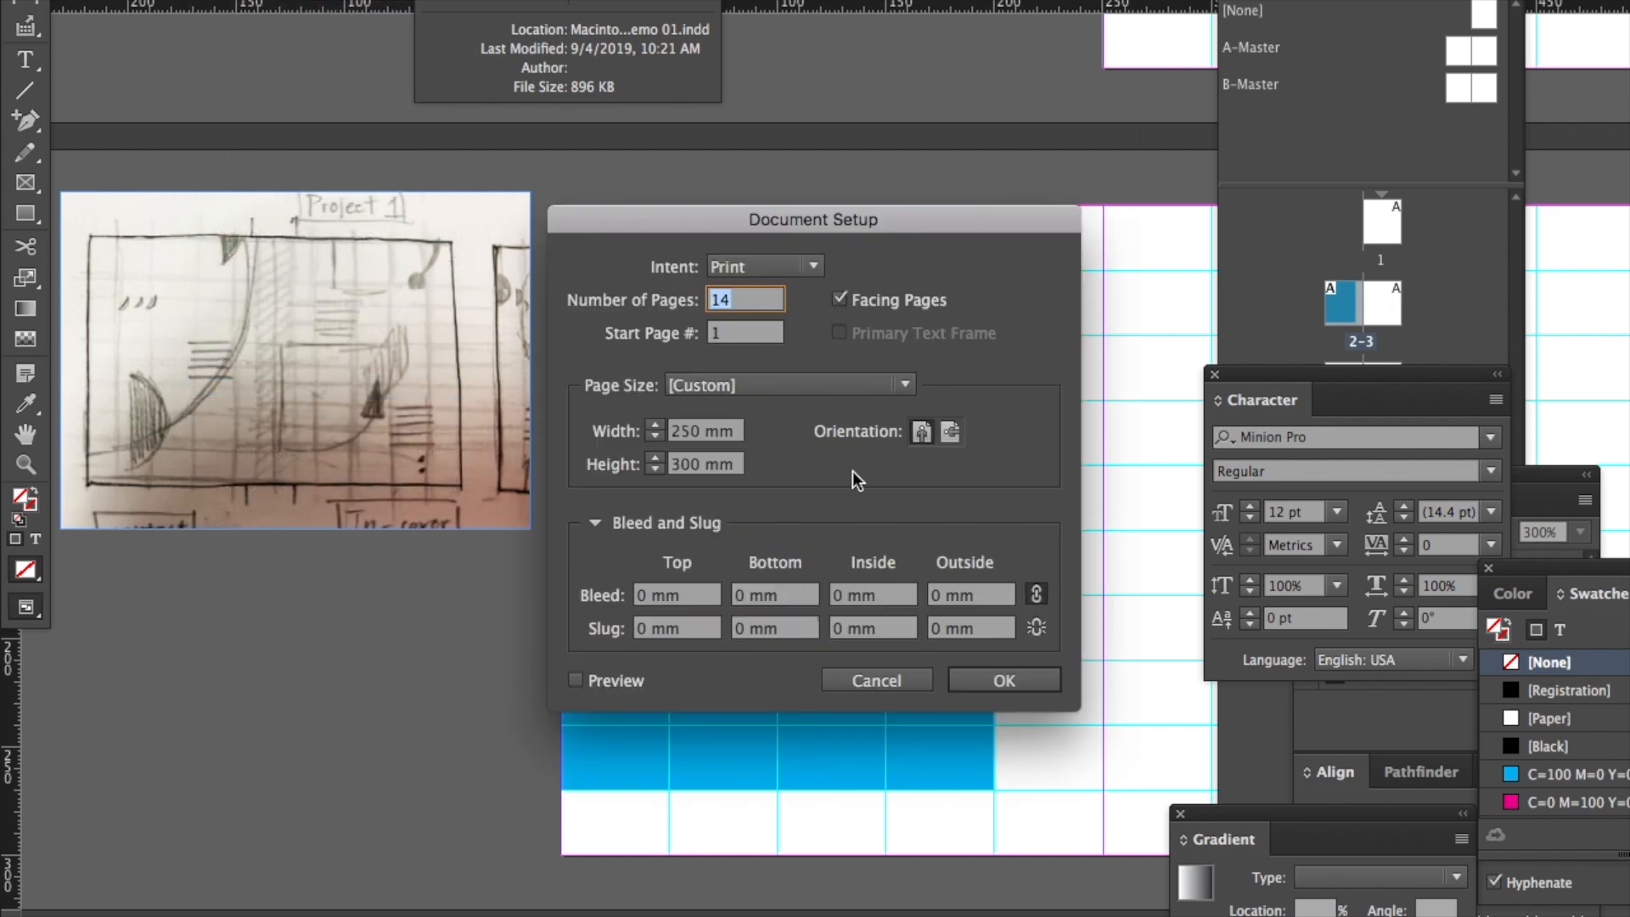
pyautogui.doubleClick(654, 599)
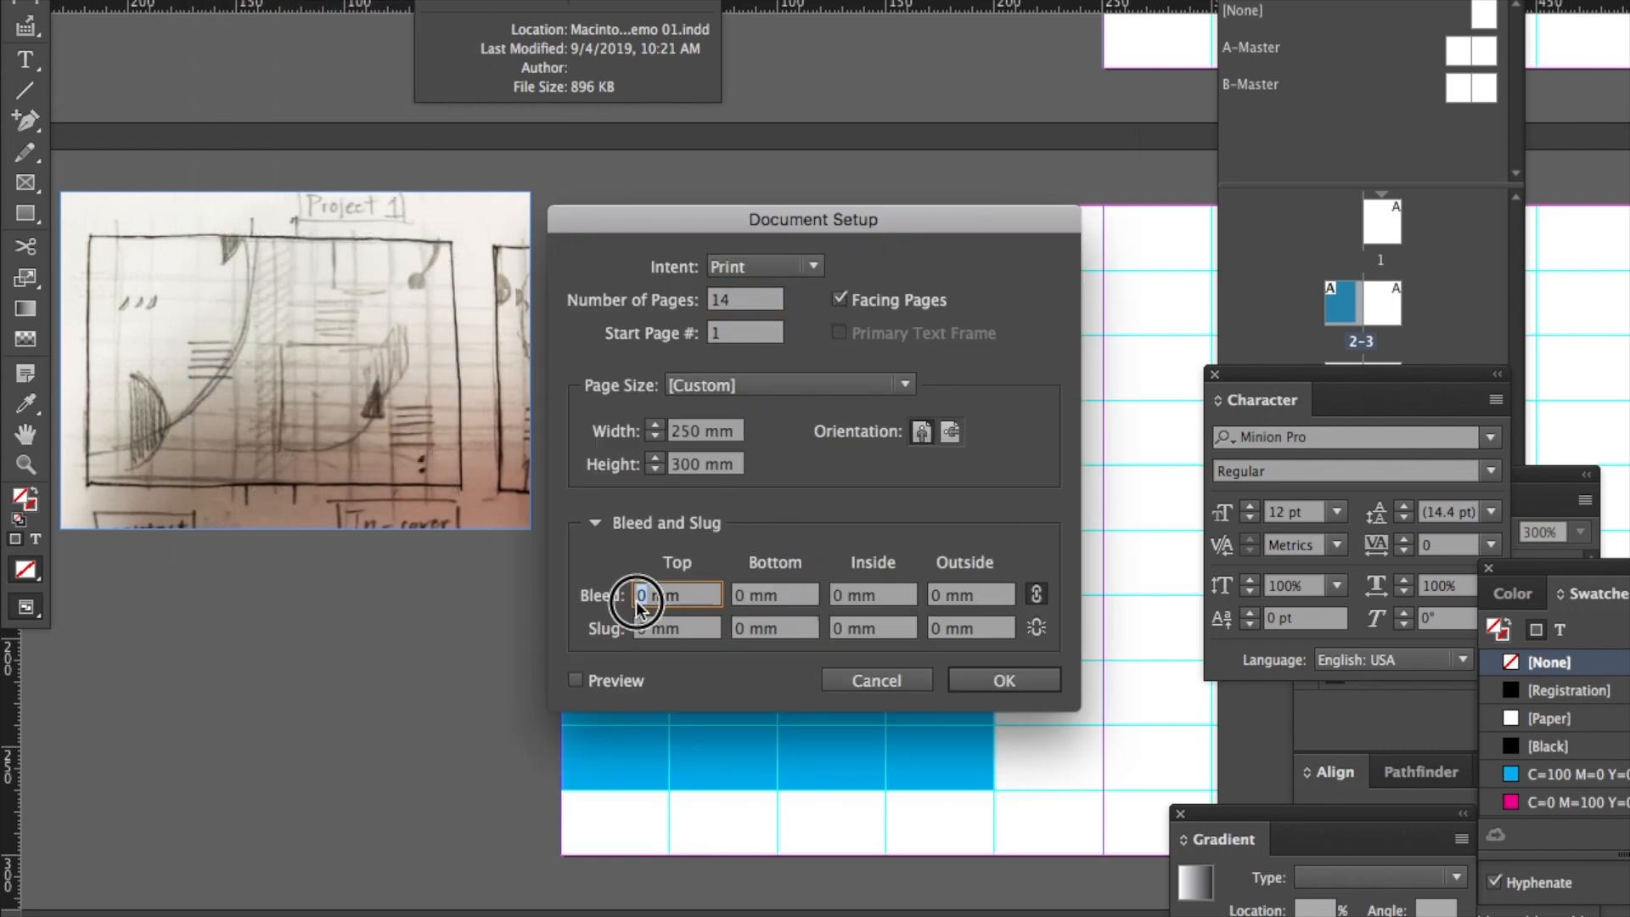
pyautogui.write('5')
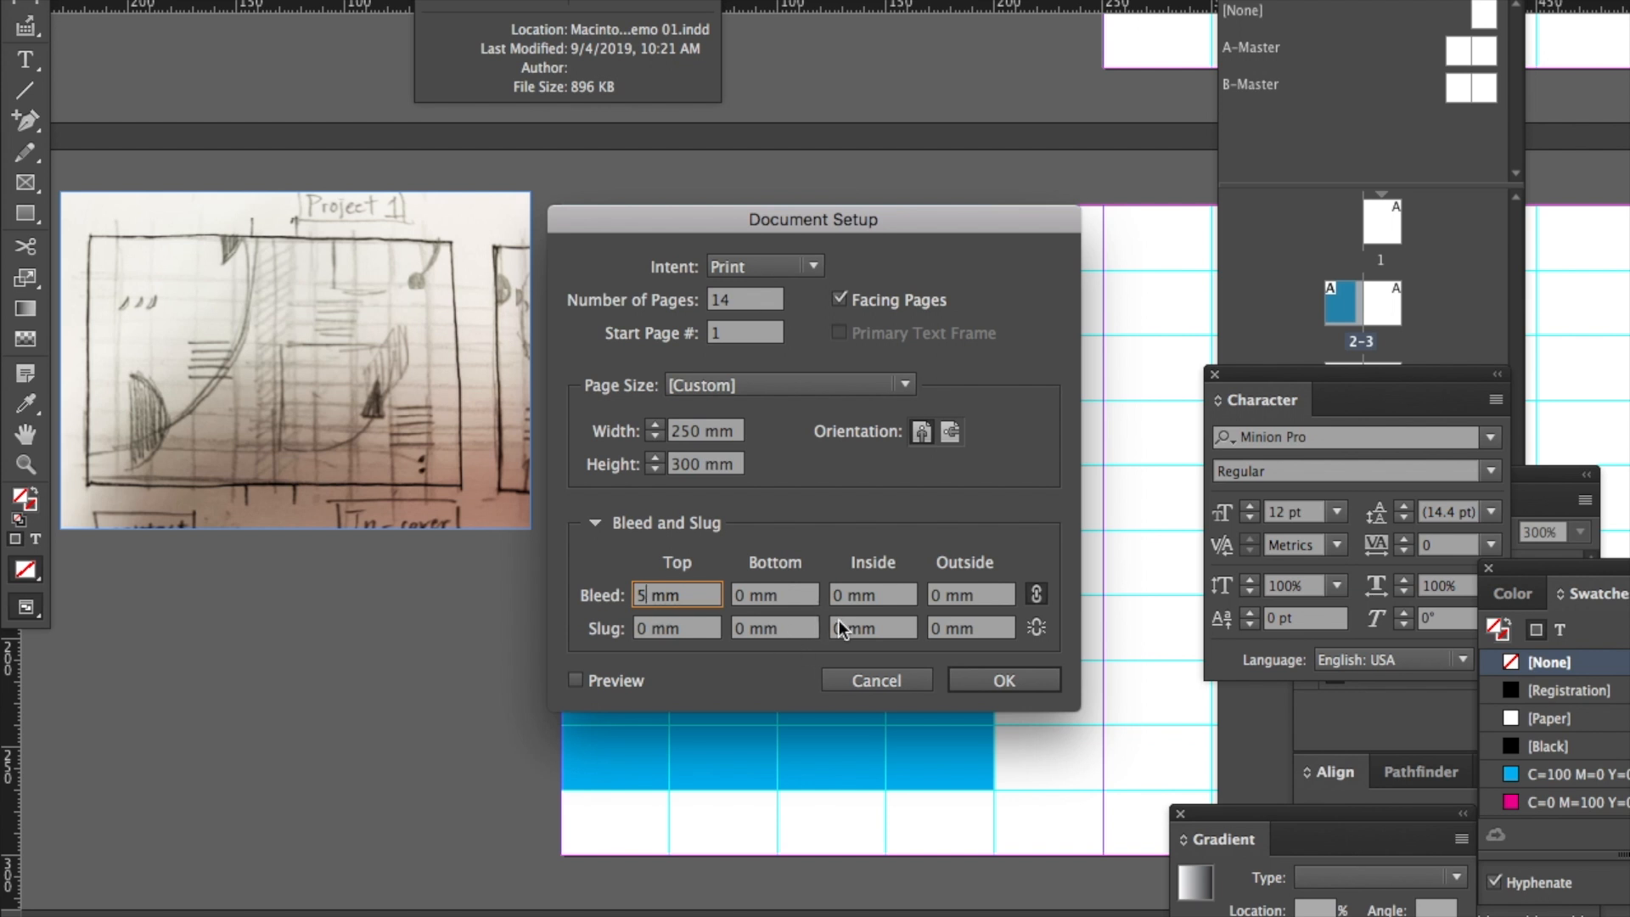
pyautogui.doubleClick(736, 597)
pyautogui.write('5')
pyautogui.click(841, 597)
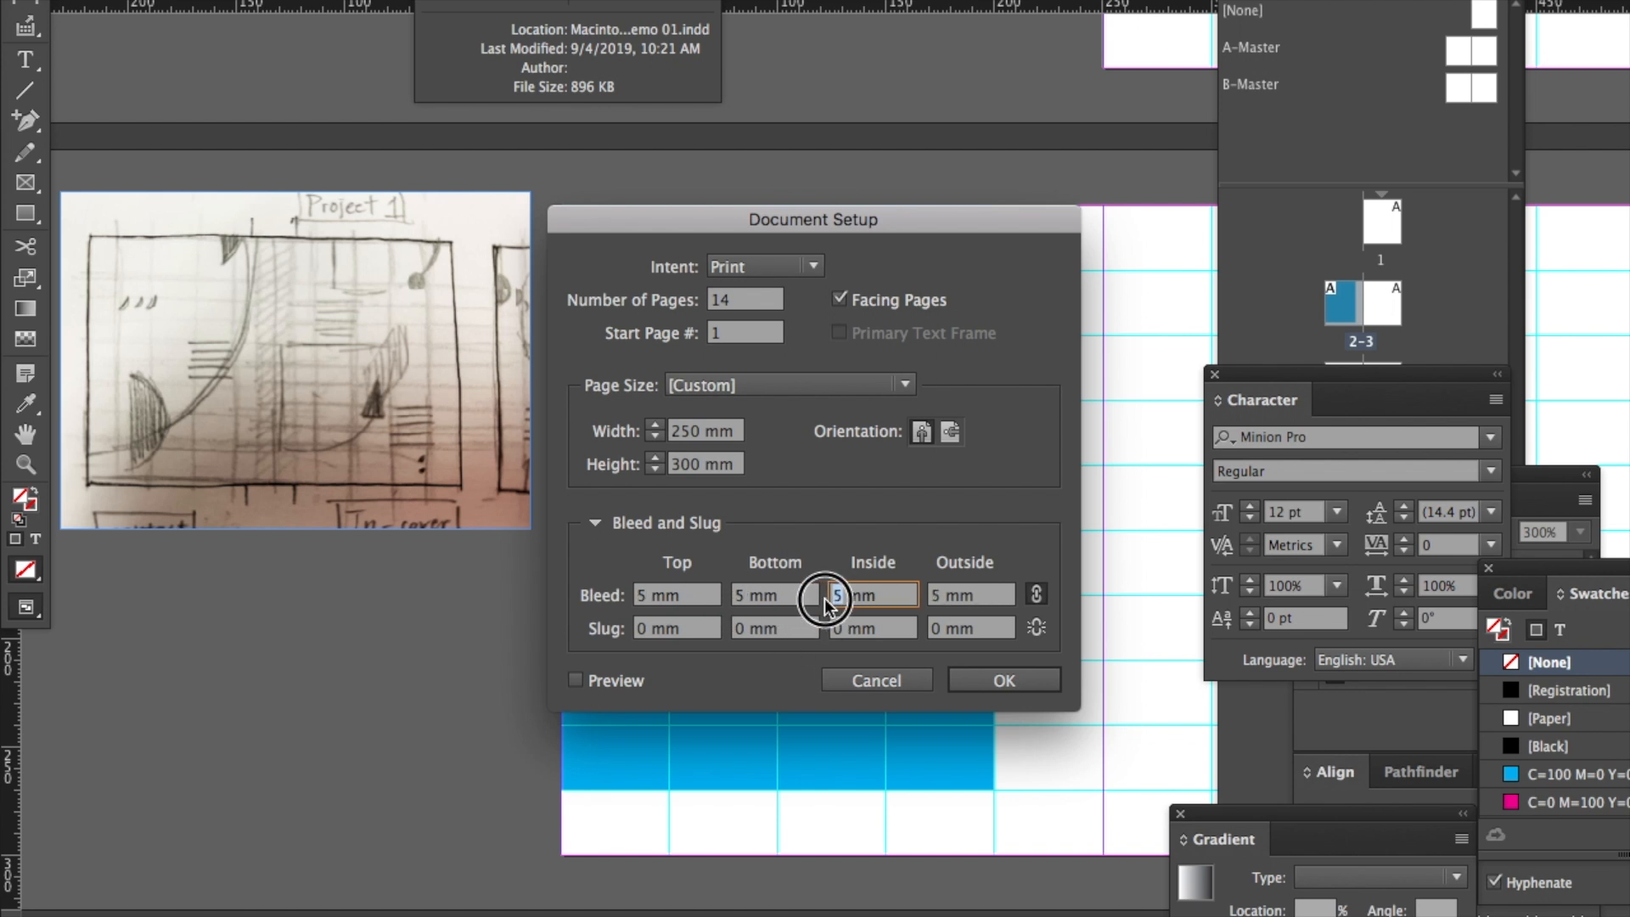
pyautogui.click(1002, 681)
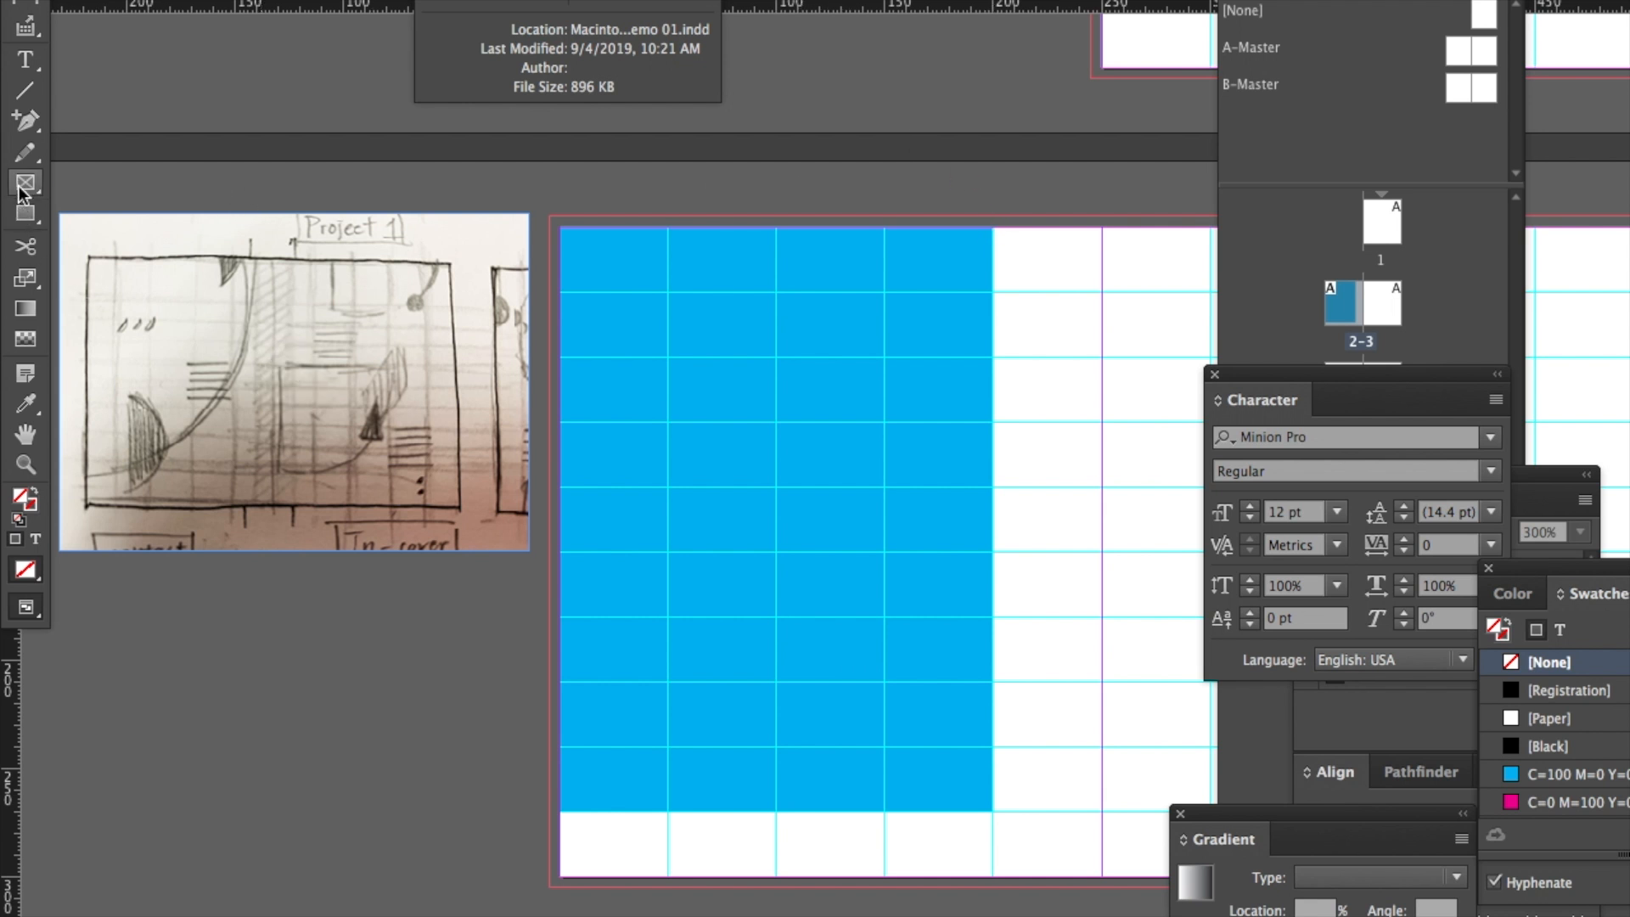
# Draw a circle about 258 mm across with the Ellipse tool, overlapping the sketch and the outer part of page 2.
pyautogui.click(26, 222)
pyautogui.click(89, 238)
pyautogui.moveTo(253, 183); pyautogui.dragTo(1012, 742)
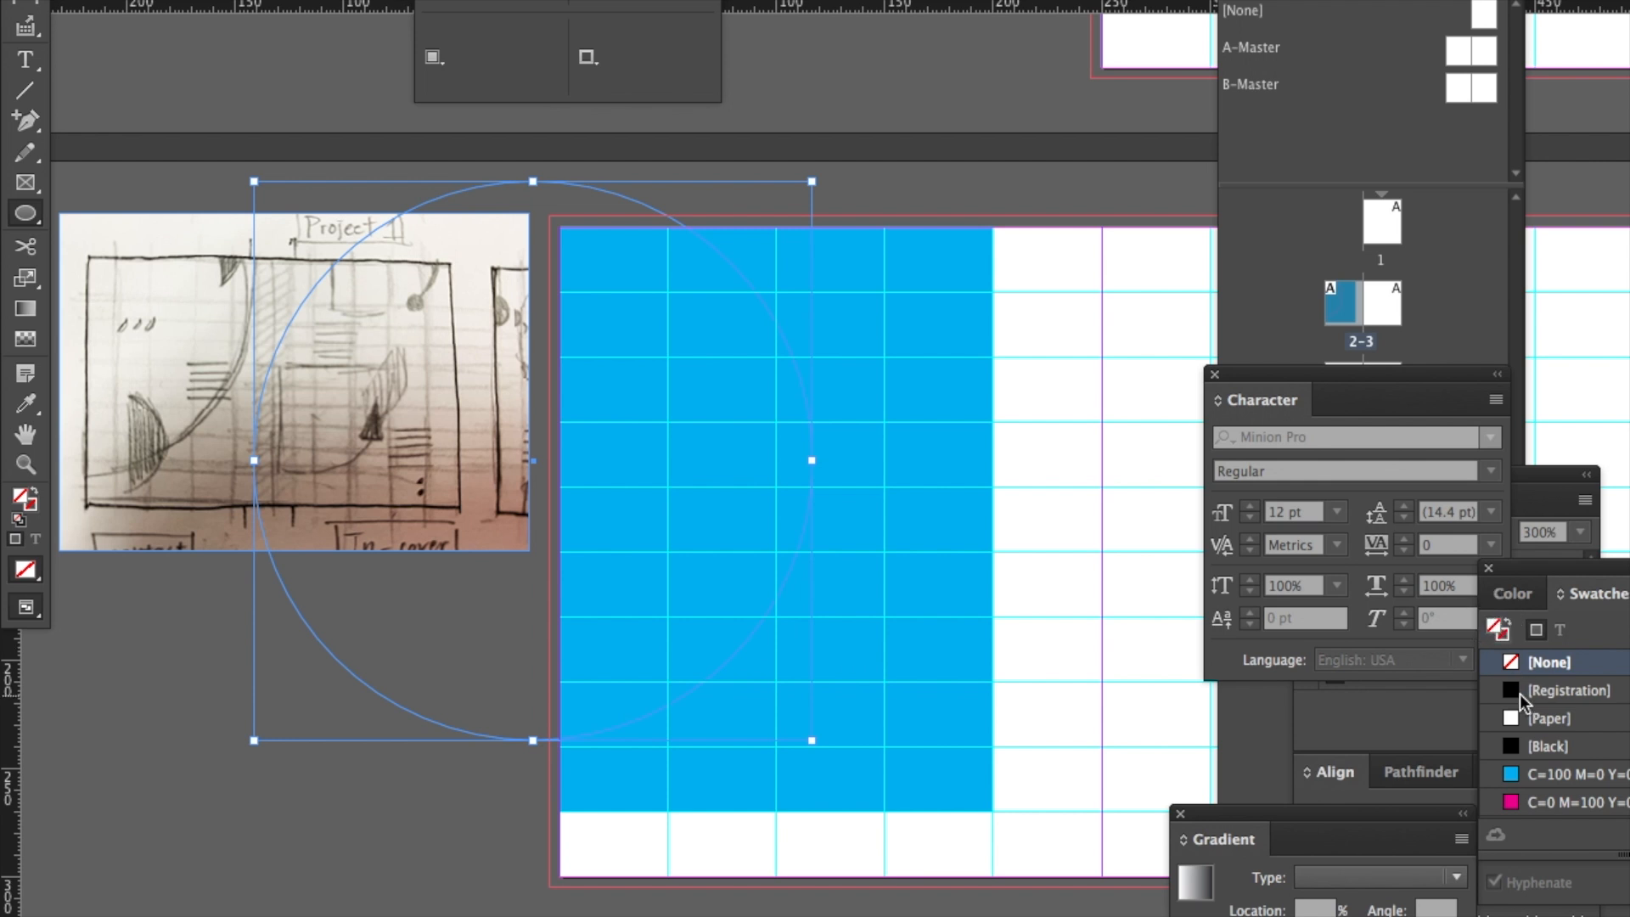
# Fill the circle with the C=0 M=100 Y=0 K=0 swatch and move it over page 2 with its inner side at the 200 mm guide.
pyautogui.click(1551, 803)
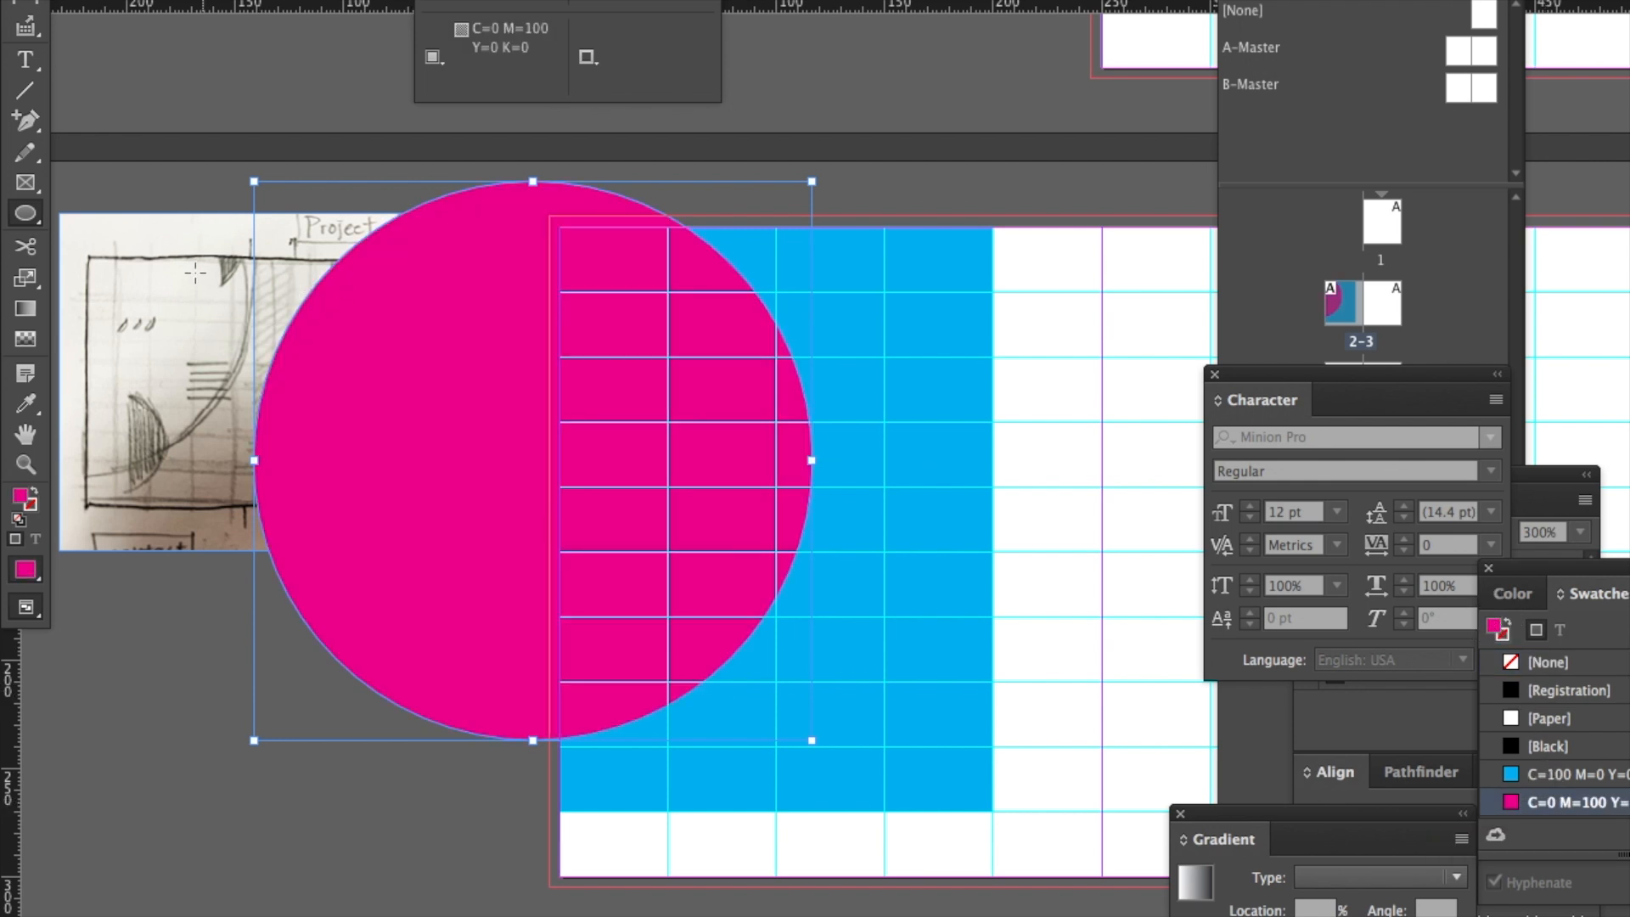
pyautogui.press('v')
pyautogui.moveTo(542, 273); pyautogui.dragTo(714, 200)
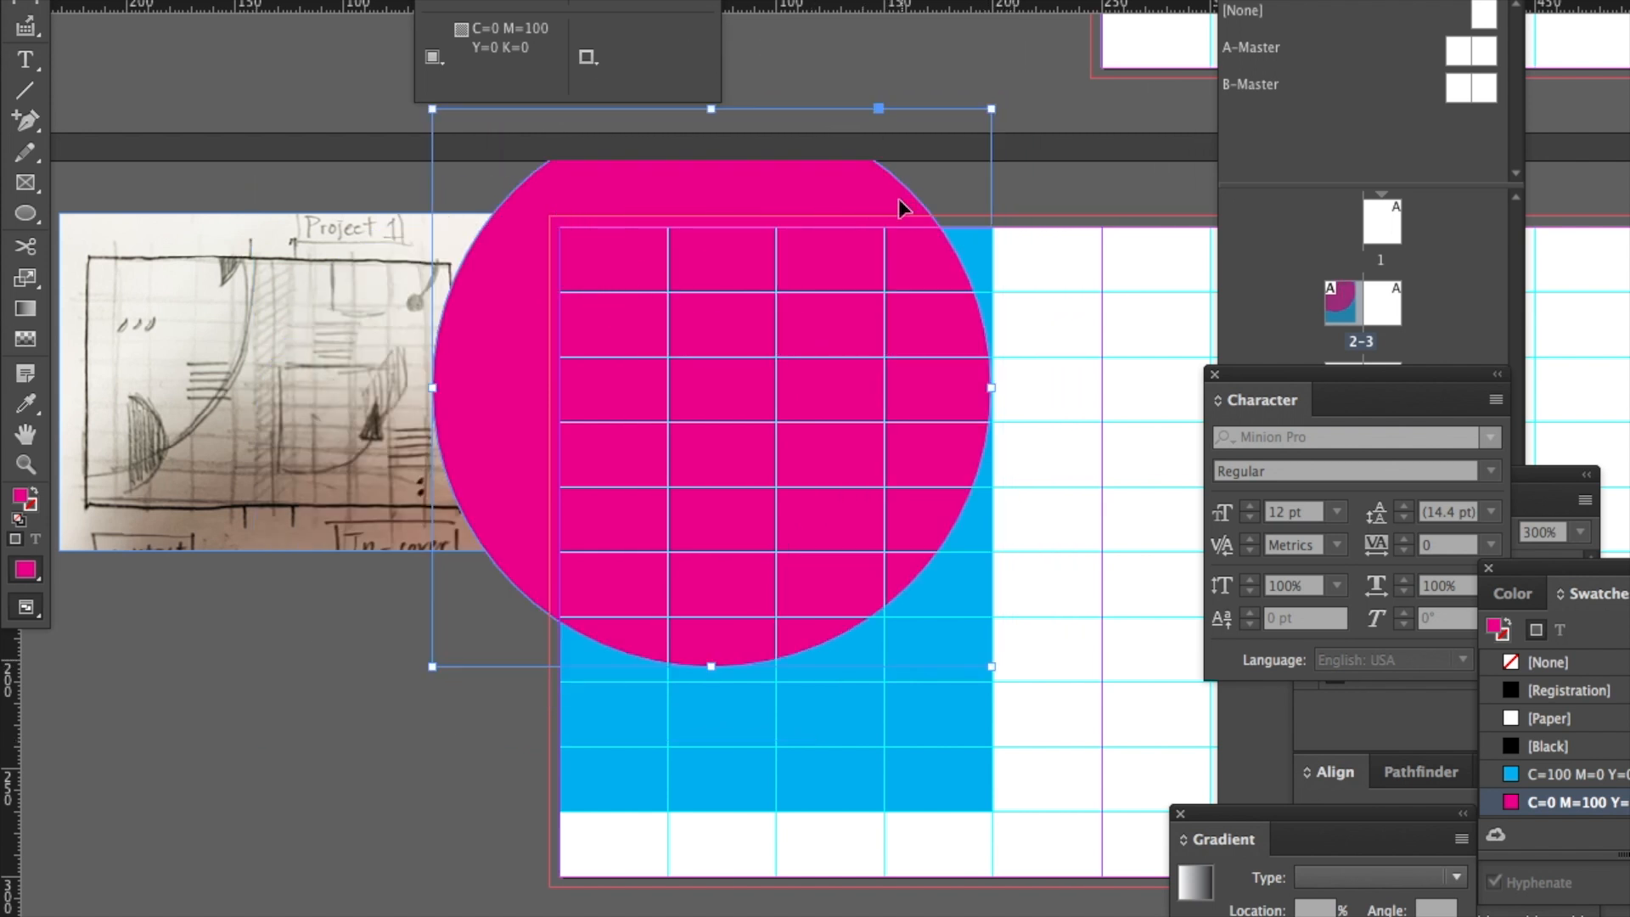
pyautogui.moveTo(852, 270); pyautogui.dragTo(848, 200)
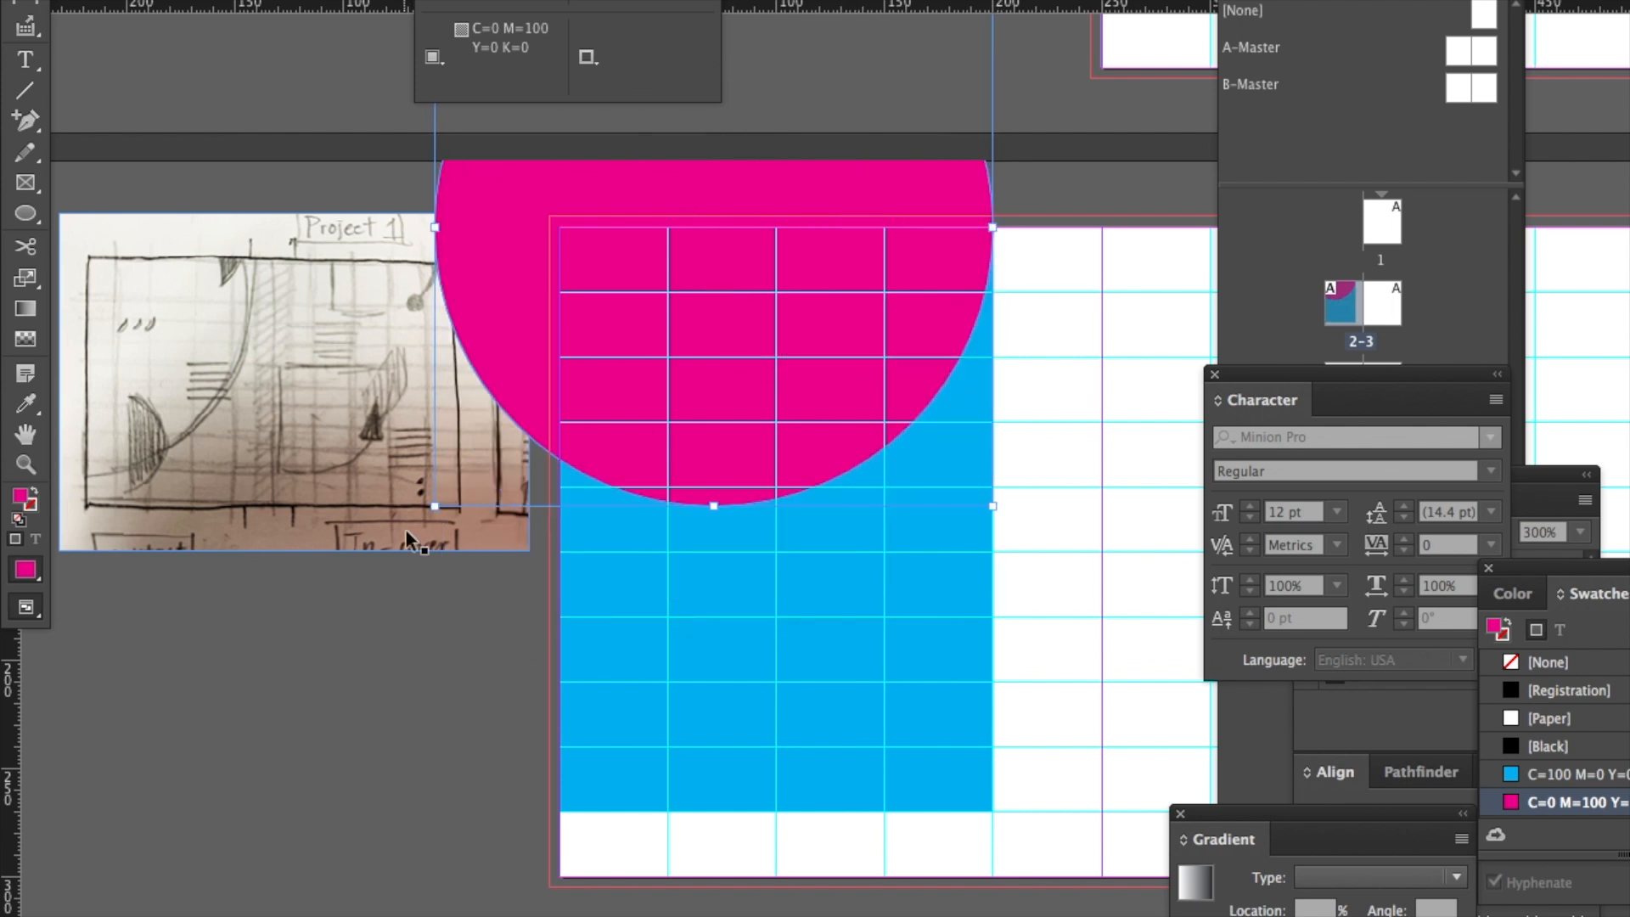
# Enlarge the circle proportionally to about 400 mm or more across and align its inner side with the 200 mm guide, centred near the page's top edge.
pyautogui.moveTo(435, 506); pyautogui.dragTo(129, 732)
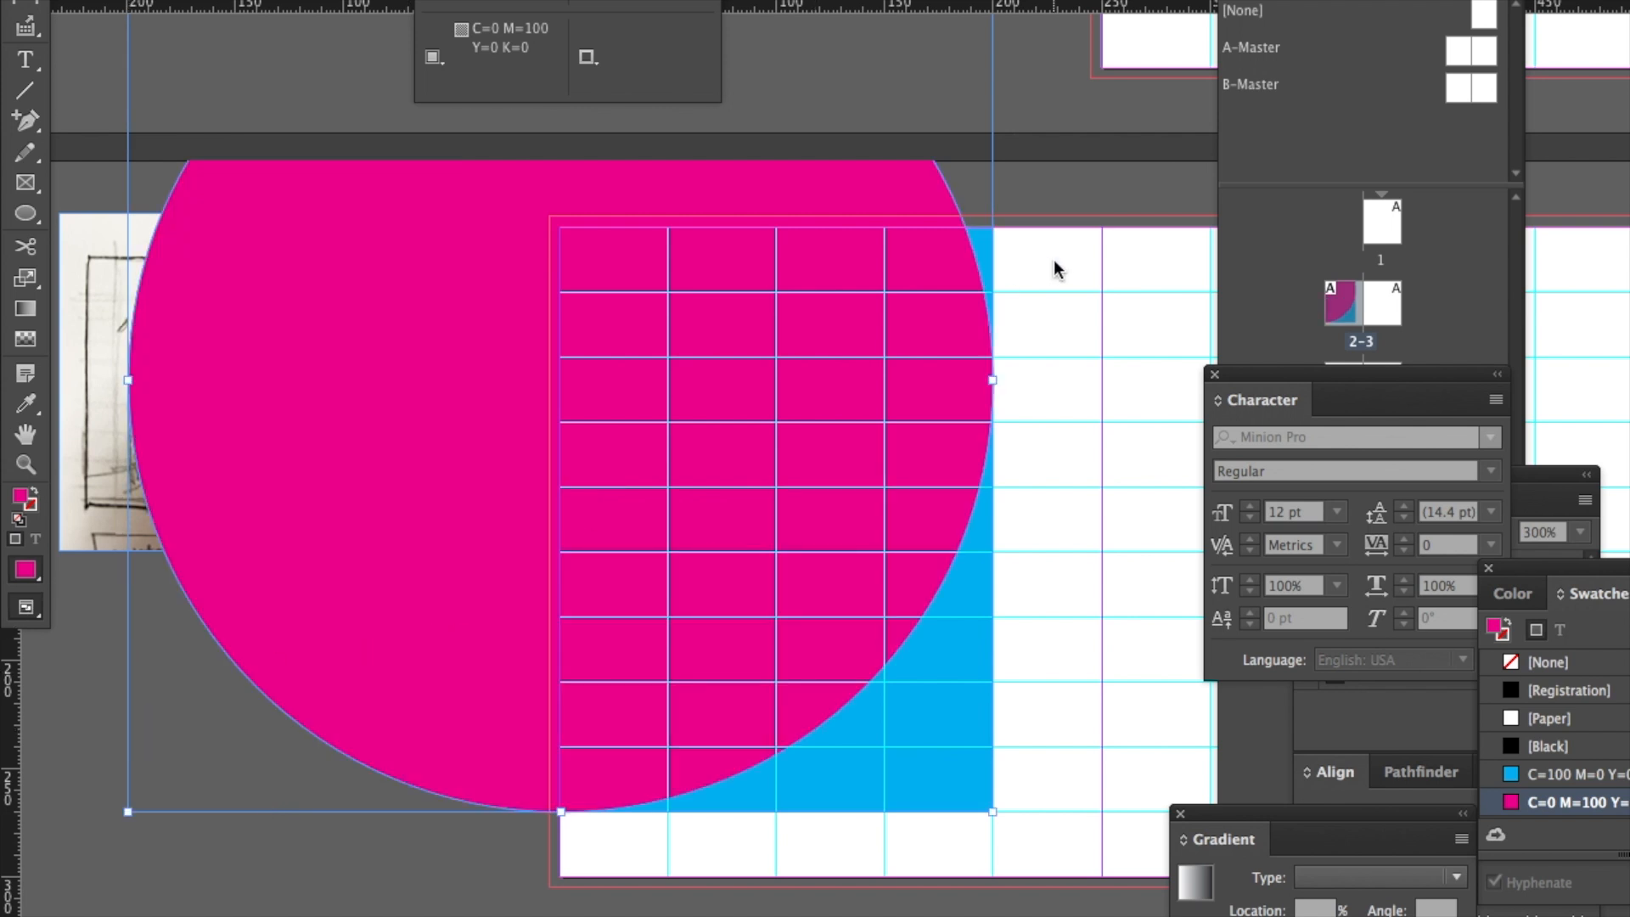
pyautogui.scroll(5, 1087, 258)
pyautogui.moveTo(965, 186); pyautogui.dragTo(1104, 45)
pyautogui.moveTo(846, 443); pyautogui.dragTo(793, 394)
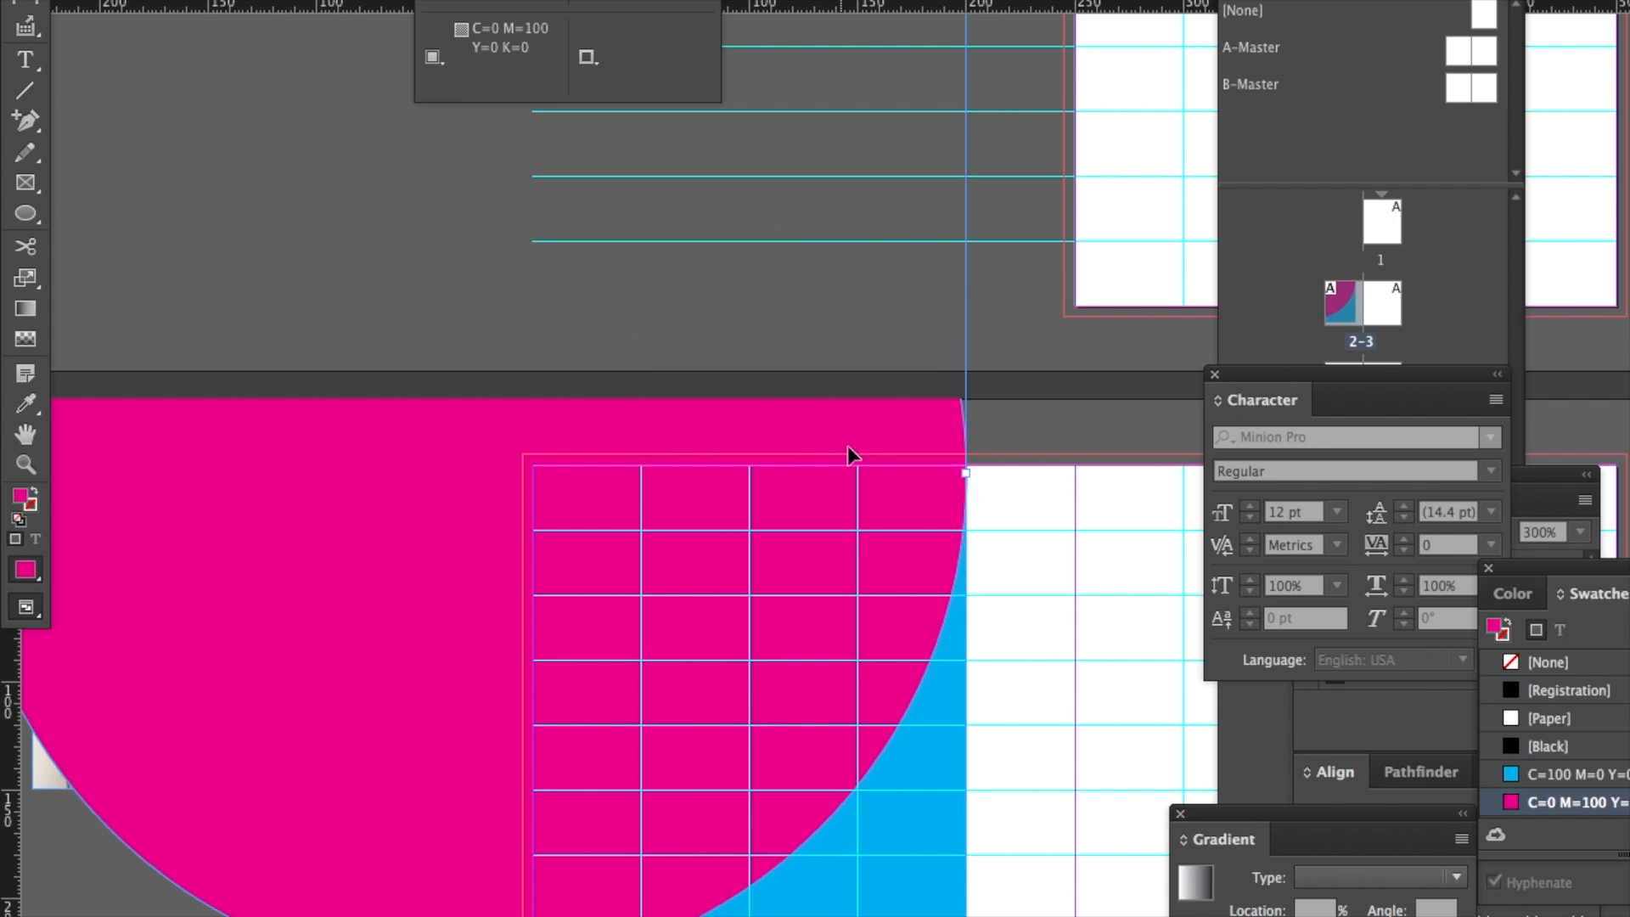
pyautogui.scroll(-5, 1010, 705)
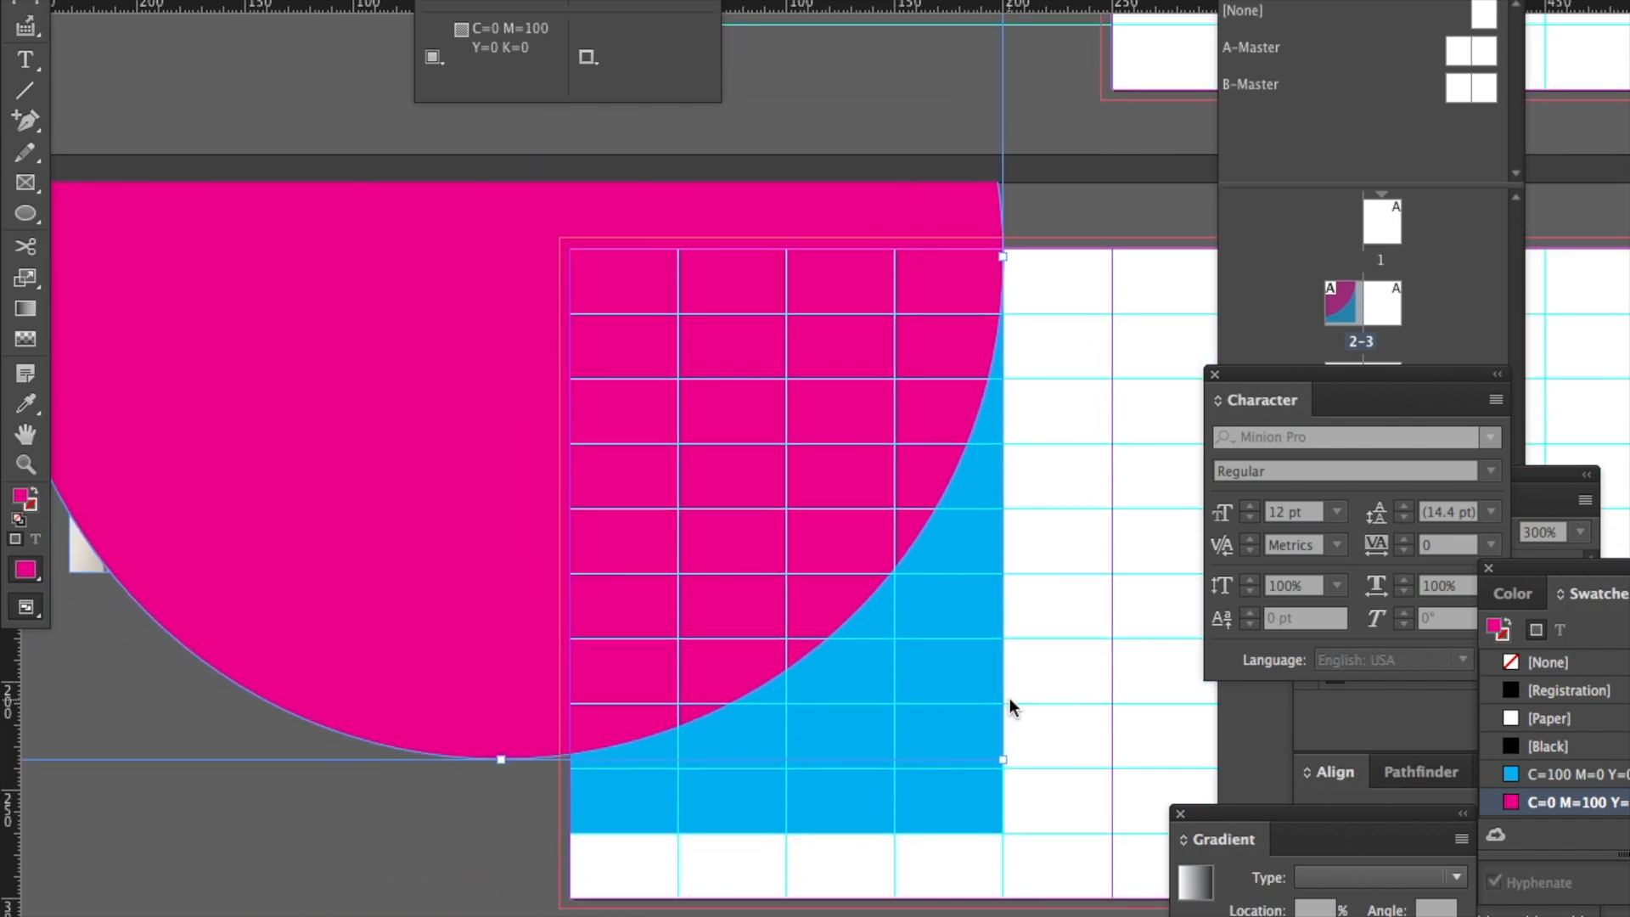
pyautogui.scroll(-1, 501, 781)
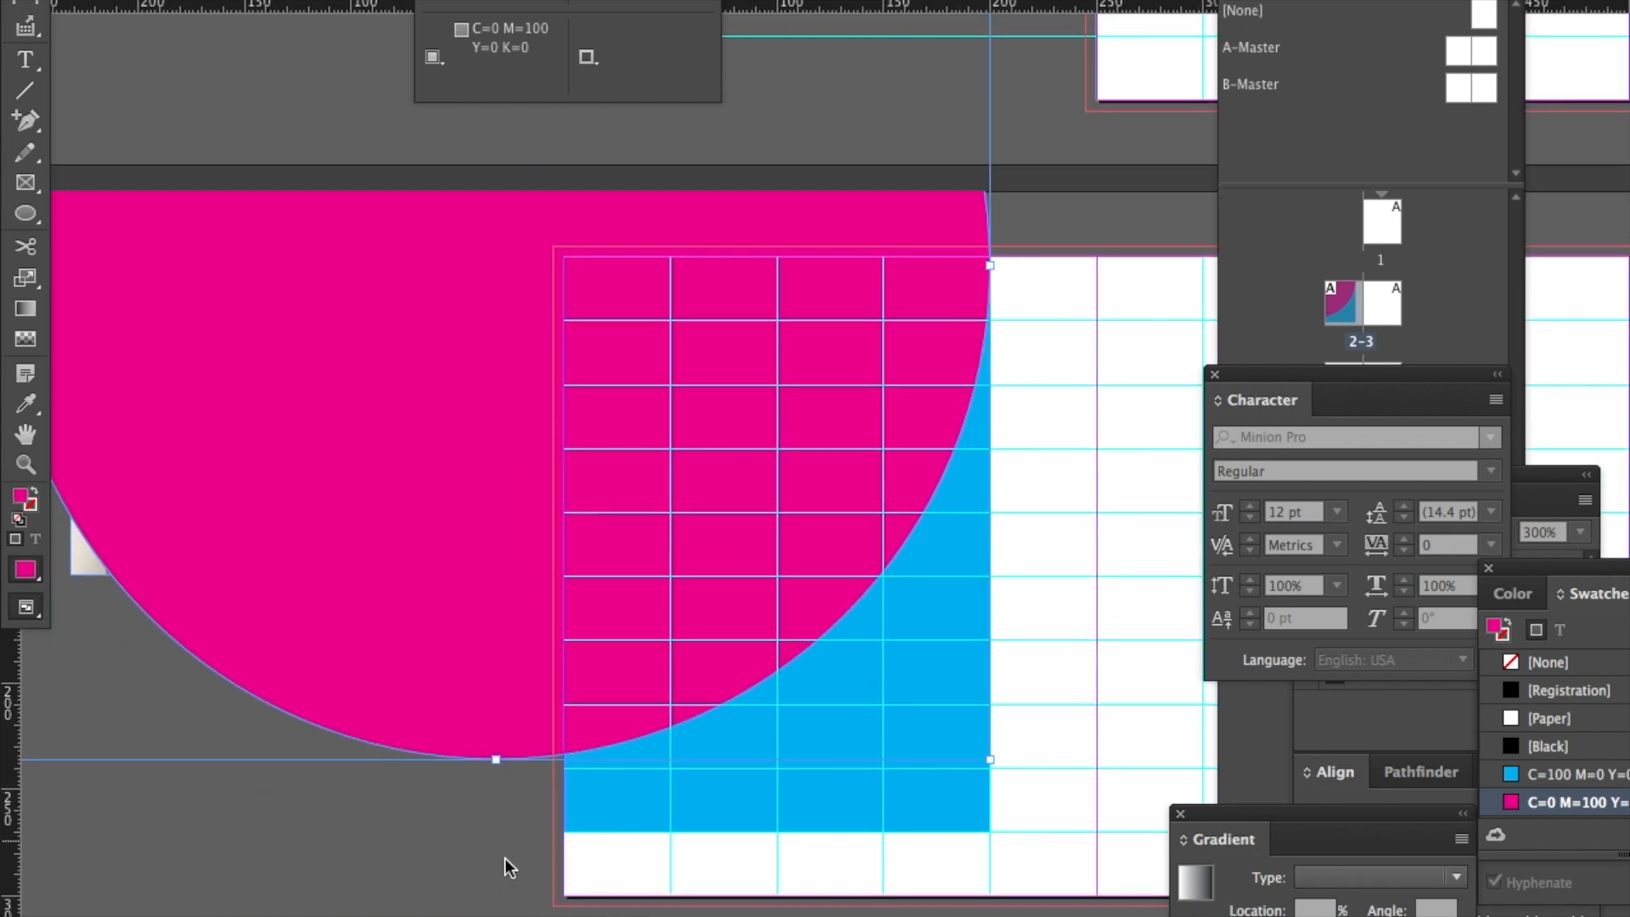
pyautogui.scroll(1, 505, 859)
pyautogui.hscroll(-1, 685, 729)
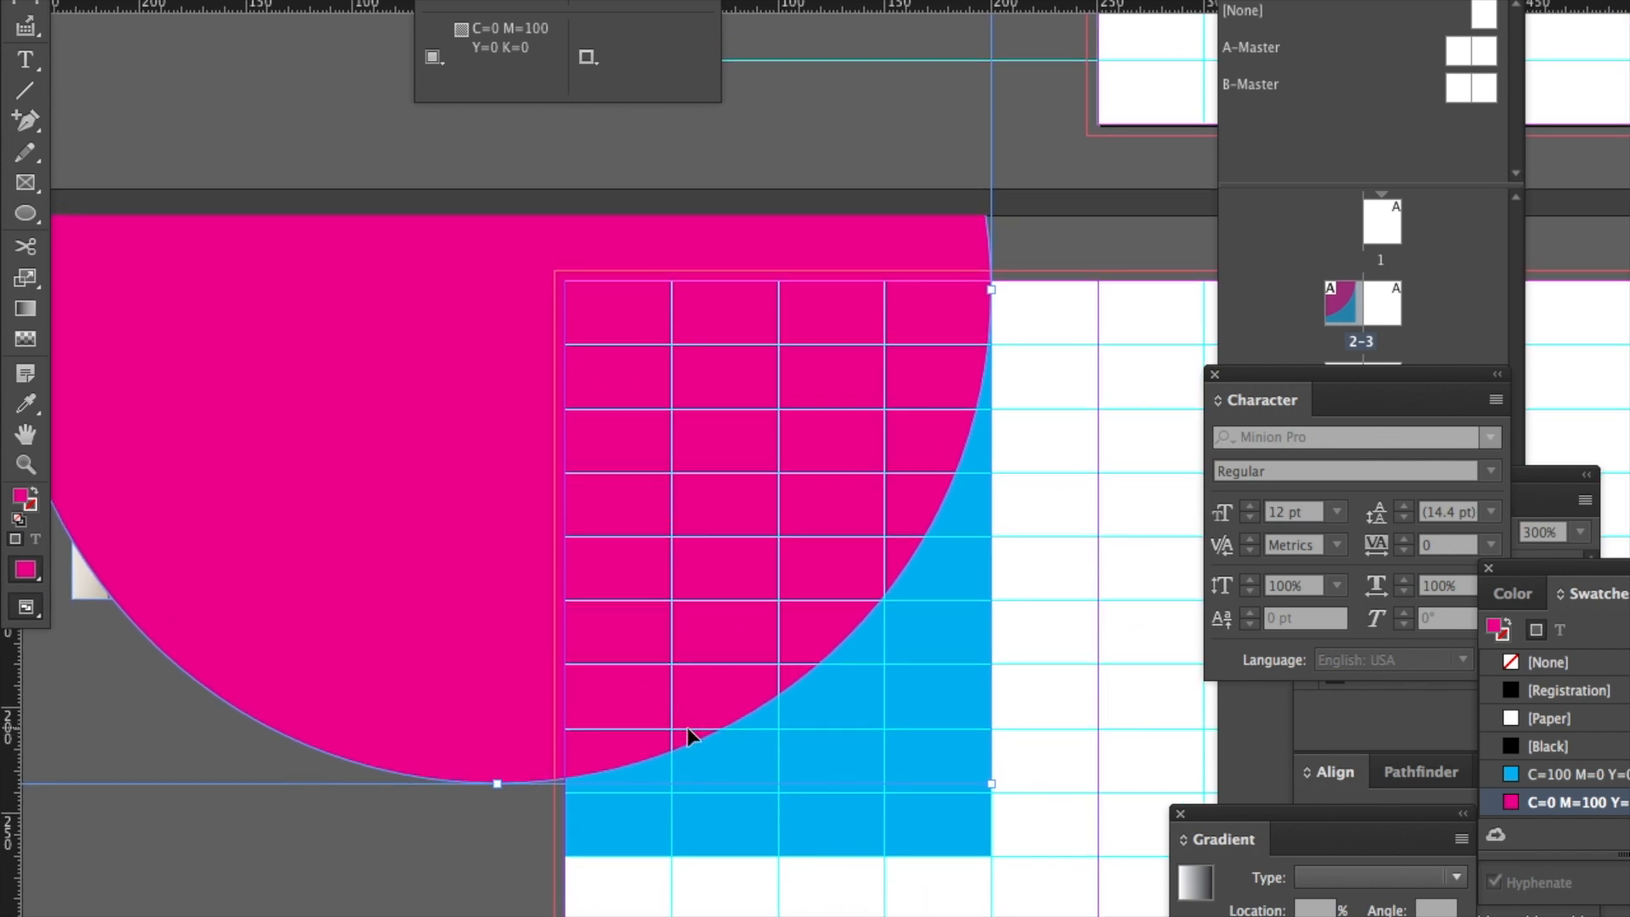
pyautogui.scroll(-2, 686, 727)
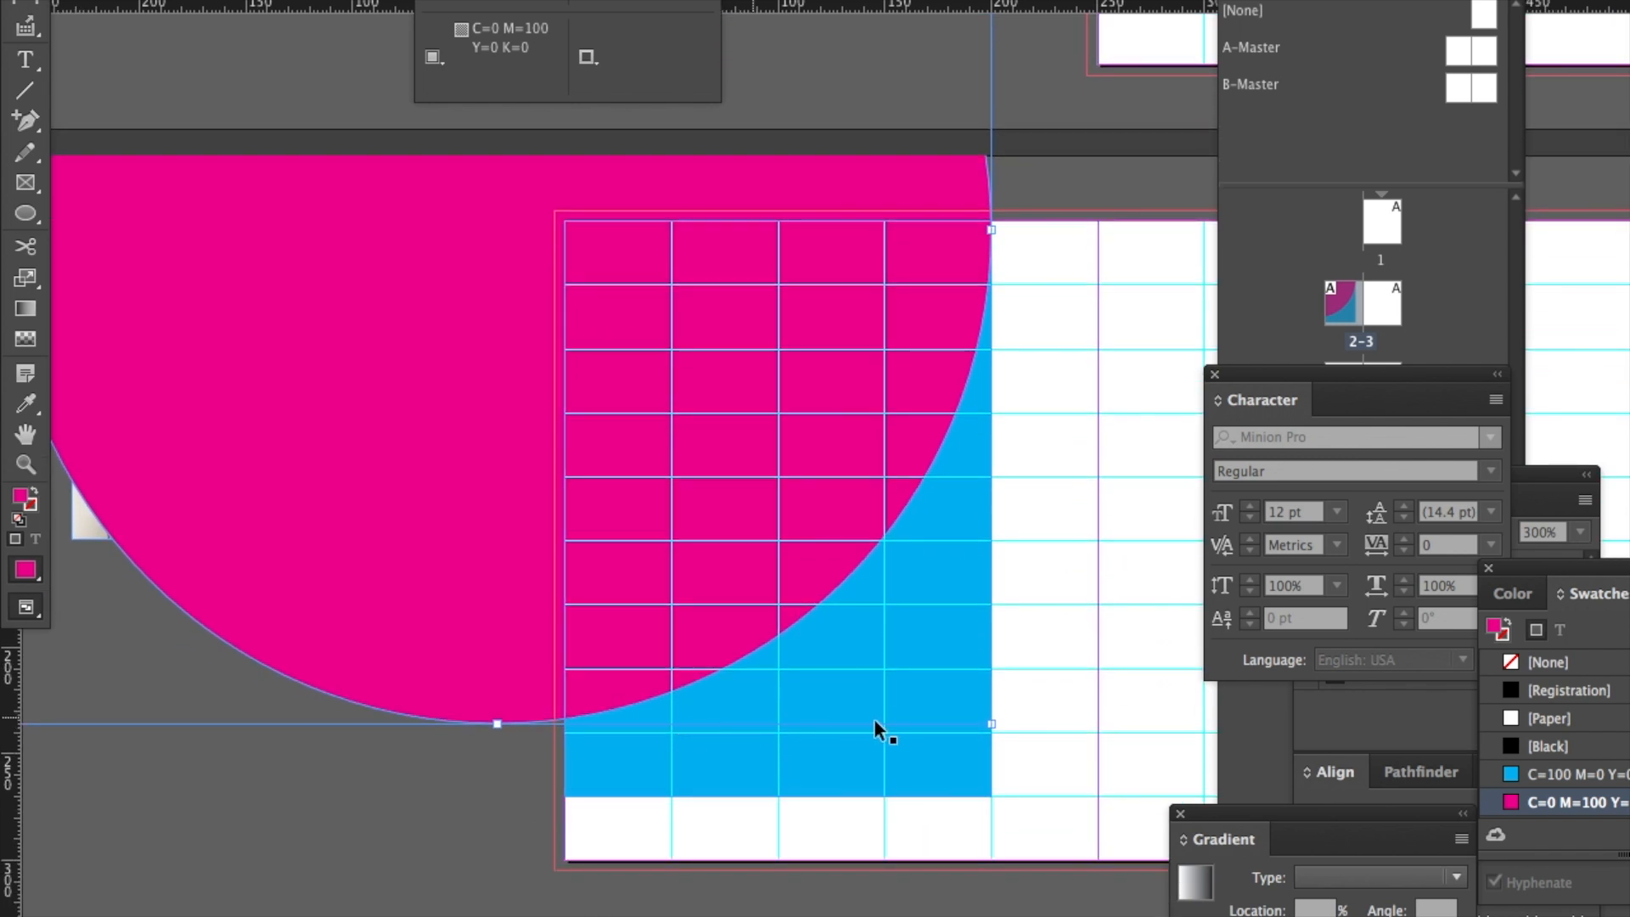
# Fine-tune the circle's size and position so its widest point sits at the page's top edge and its curve crosses the outer page edge near the 240 mm guide.
pyautogui.click(991, 725)
pyautogui.moveTo(992, 724); pyautogui.dragTo(1066, 793)
pyautogui.moveTo(895, 621); pyautogui.dragTo(824, 625)
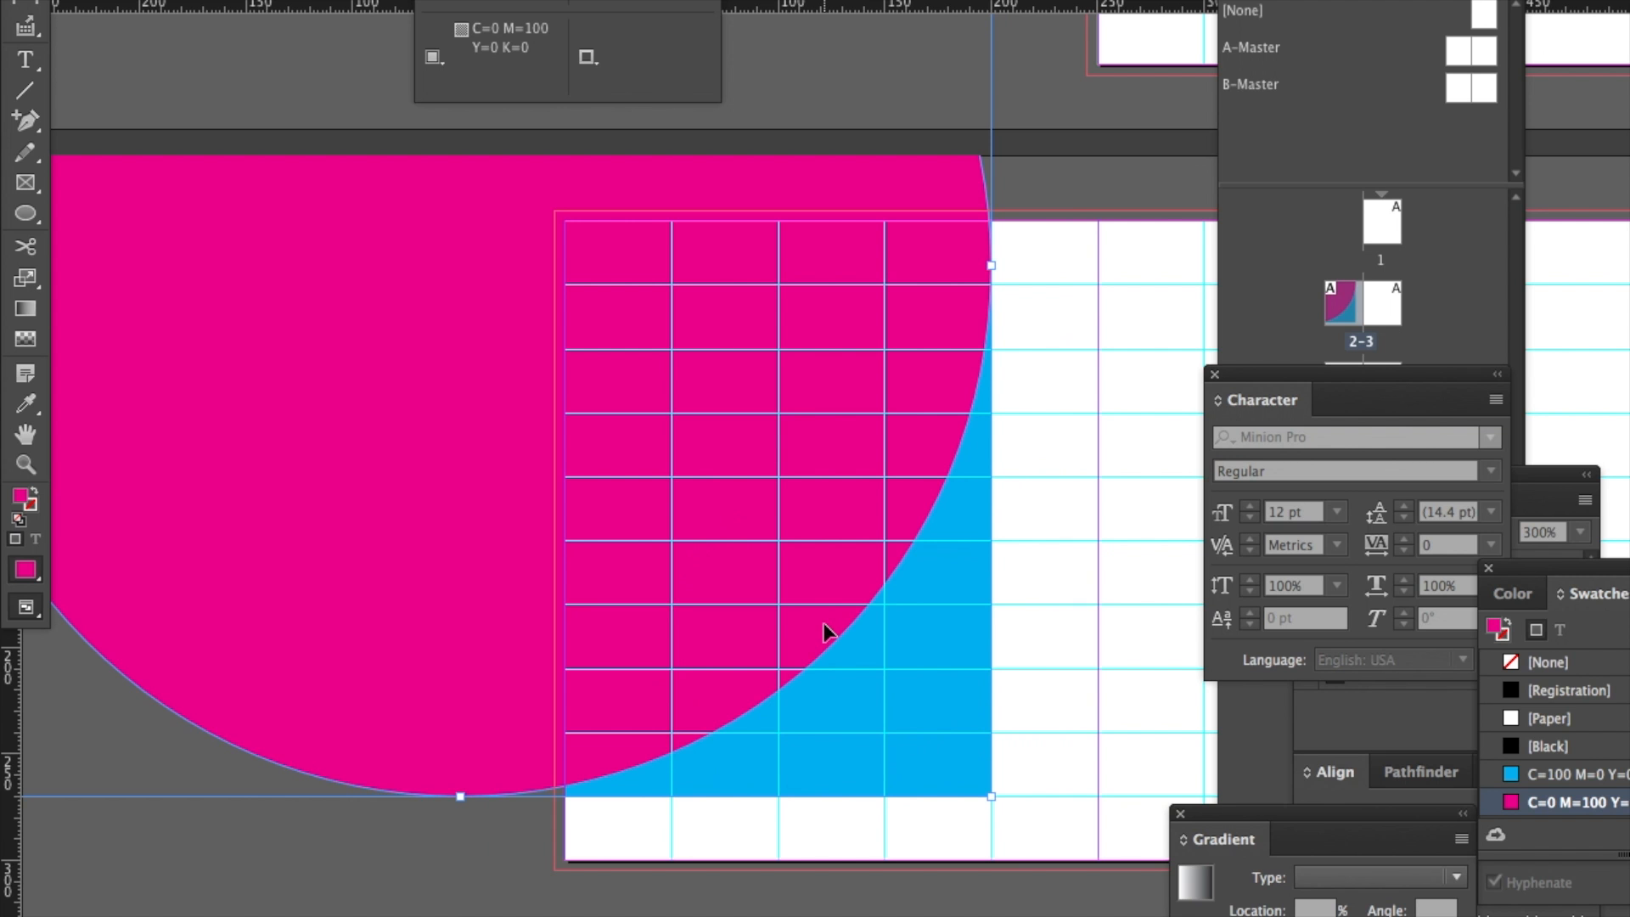
pyautogui.moveTo(916, 380); pyautogui.dragTo(915, 338)
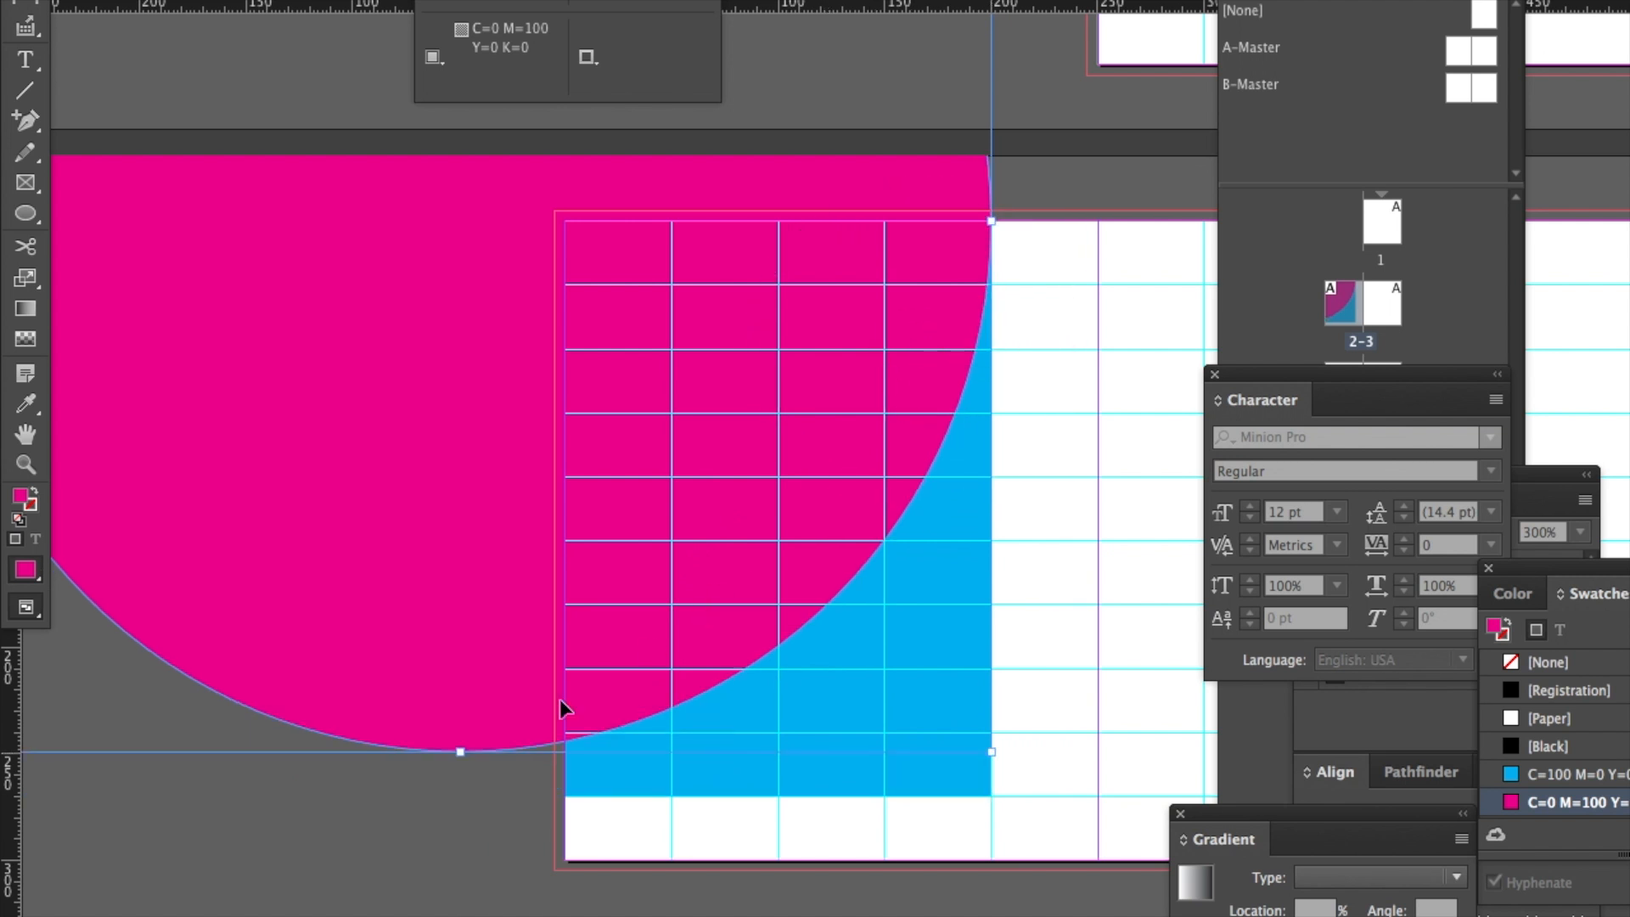
pyautogui.moveTo(991, 751); pyautogui.dragTo(945, 733)
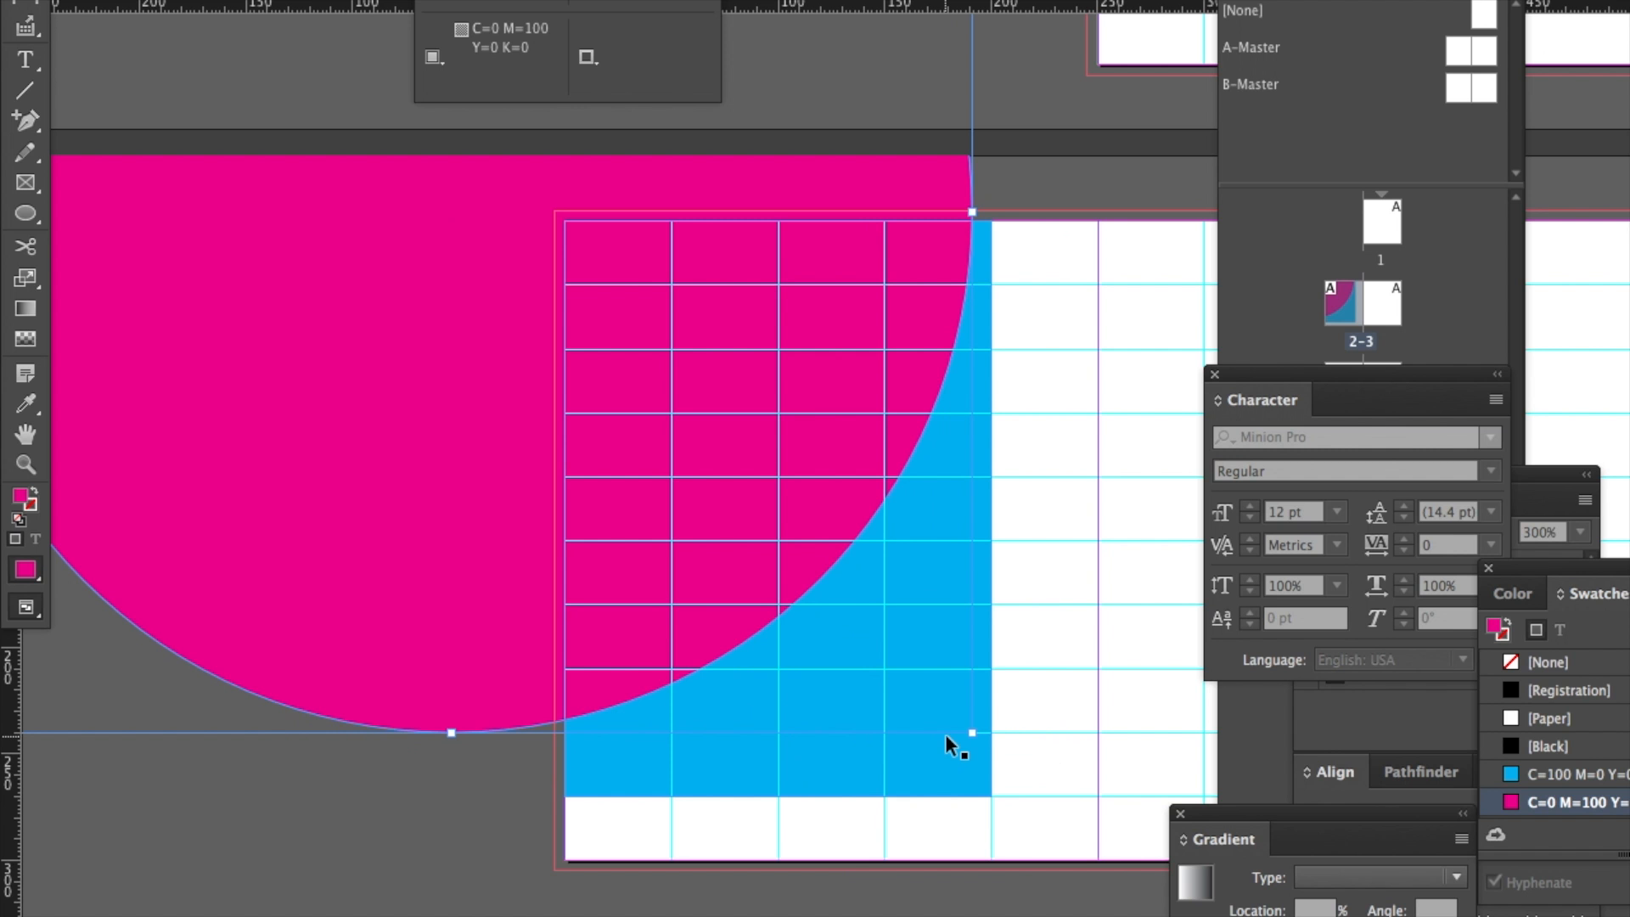
pyautogui.moveTo(972, 732)
pyautogui.mouseDown()
pyautogui.moveTo(992, 733)
pyautogui.moveTo(975, 749)
pyautogui.mouseUp()
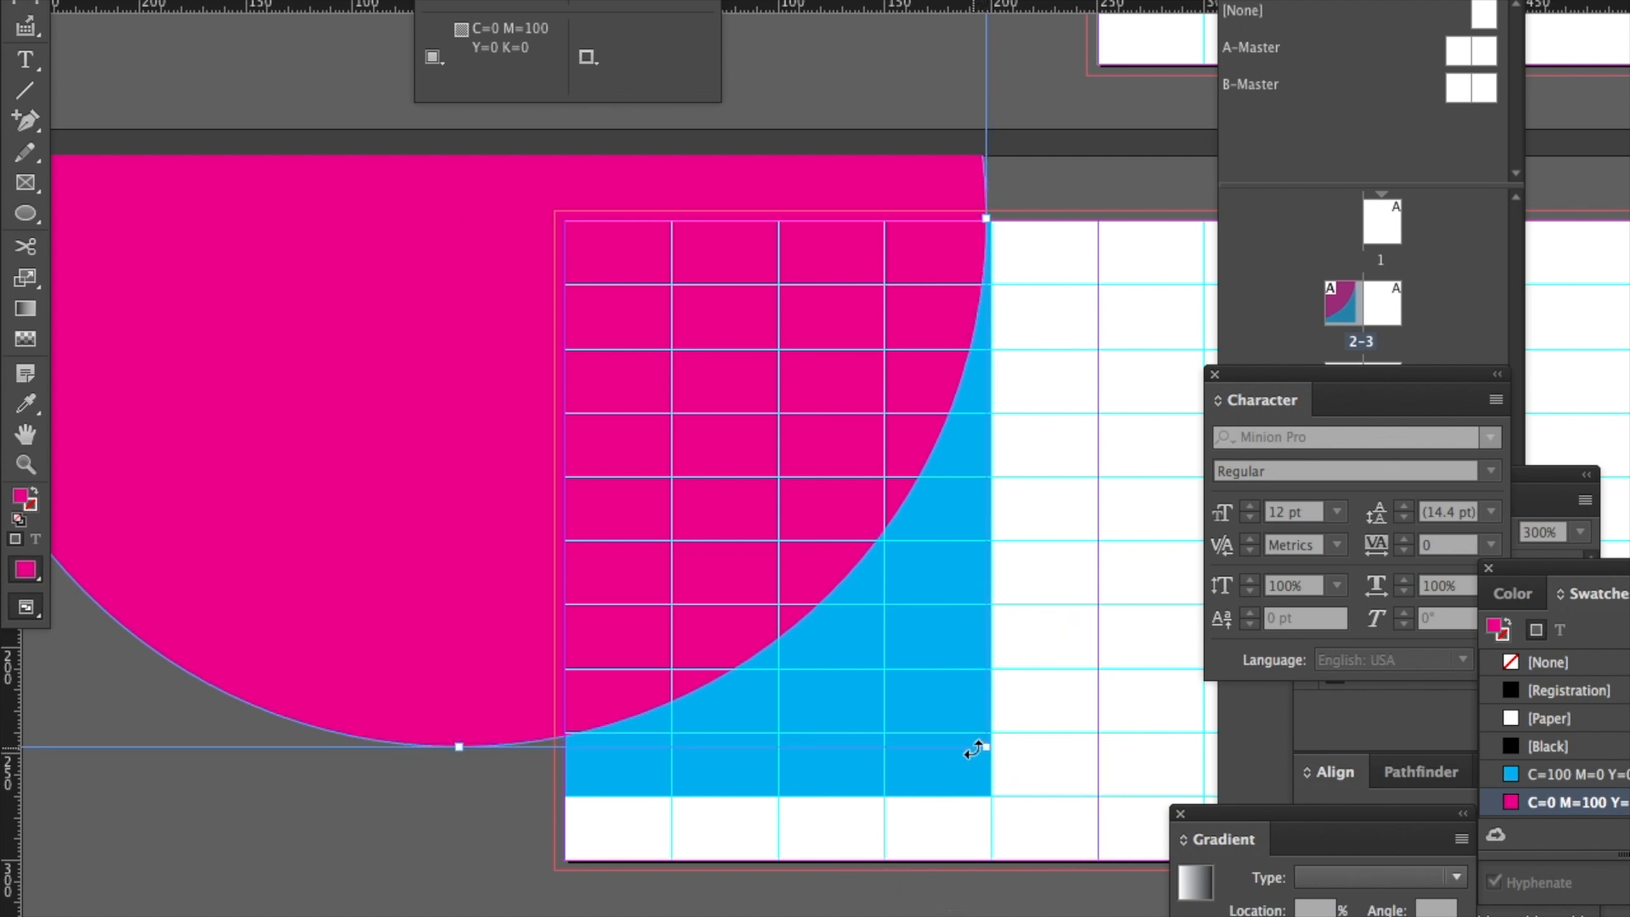
# Cut the magenta circle, paste it into the cyan page 2 rectangle, and deselect the frame.
pyautogui.press('Delete')
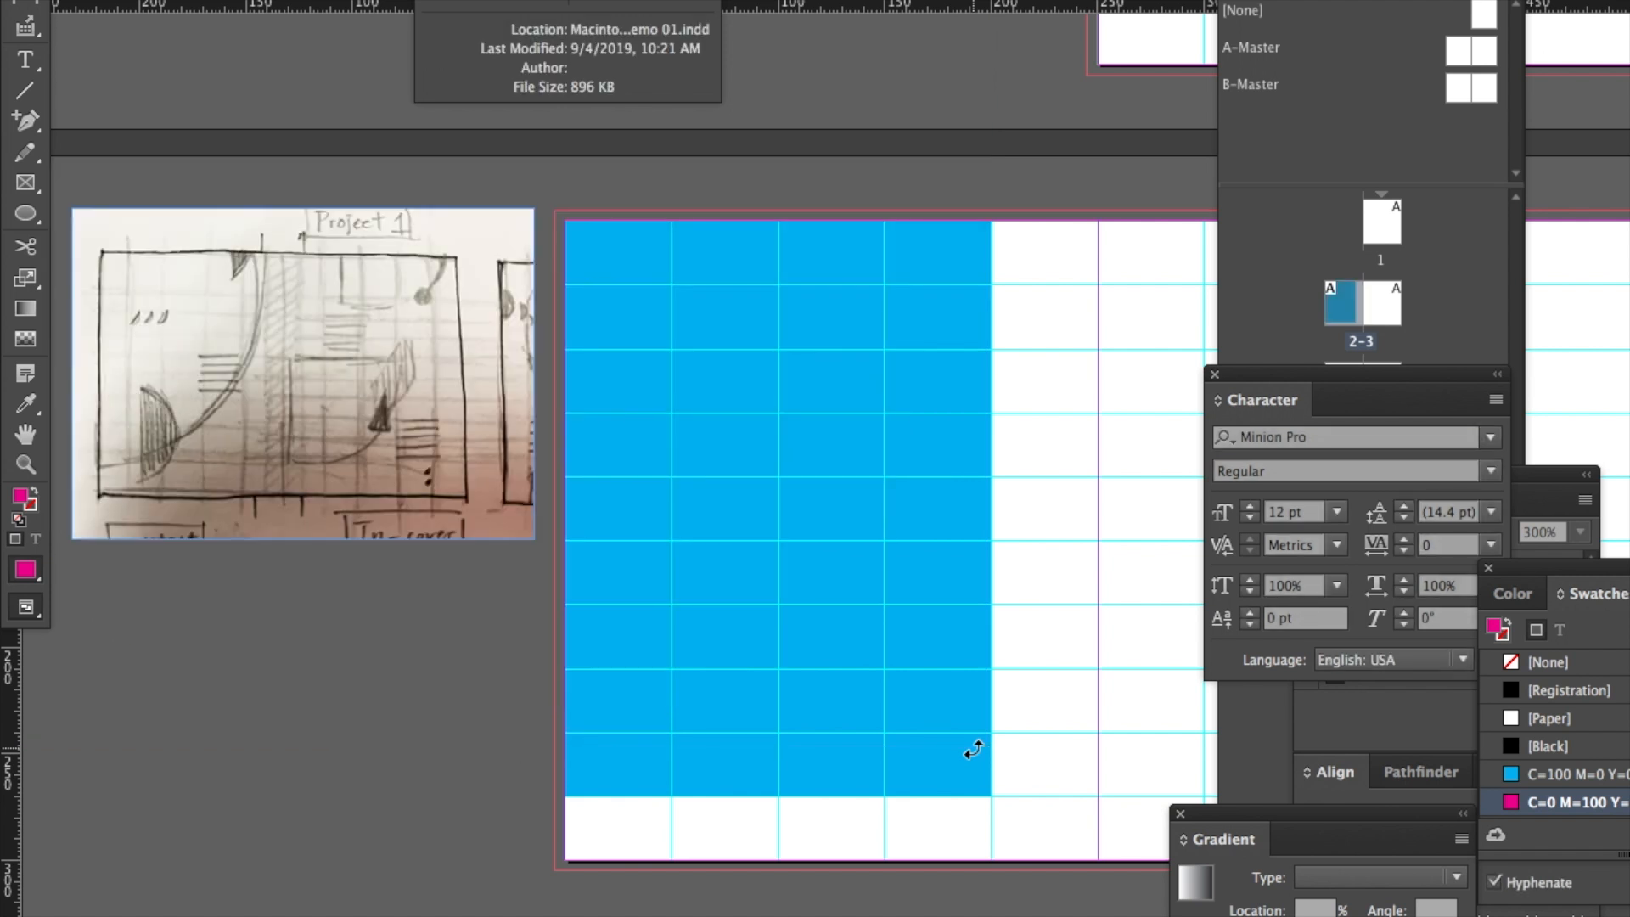
pyautogui.click(930, 623)
pyautogui.click(268, 0)
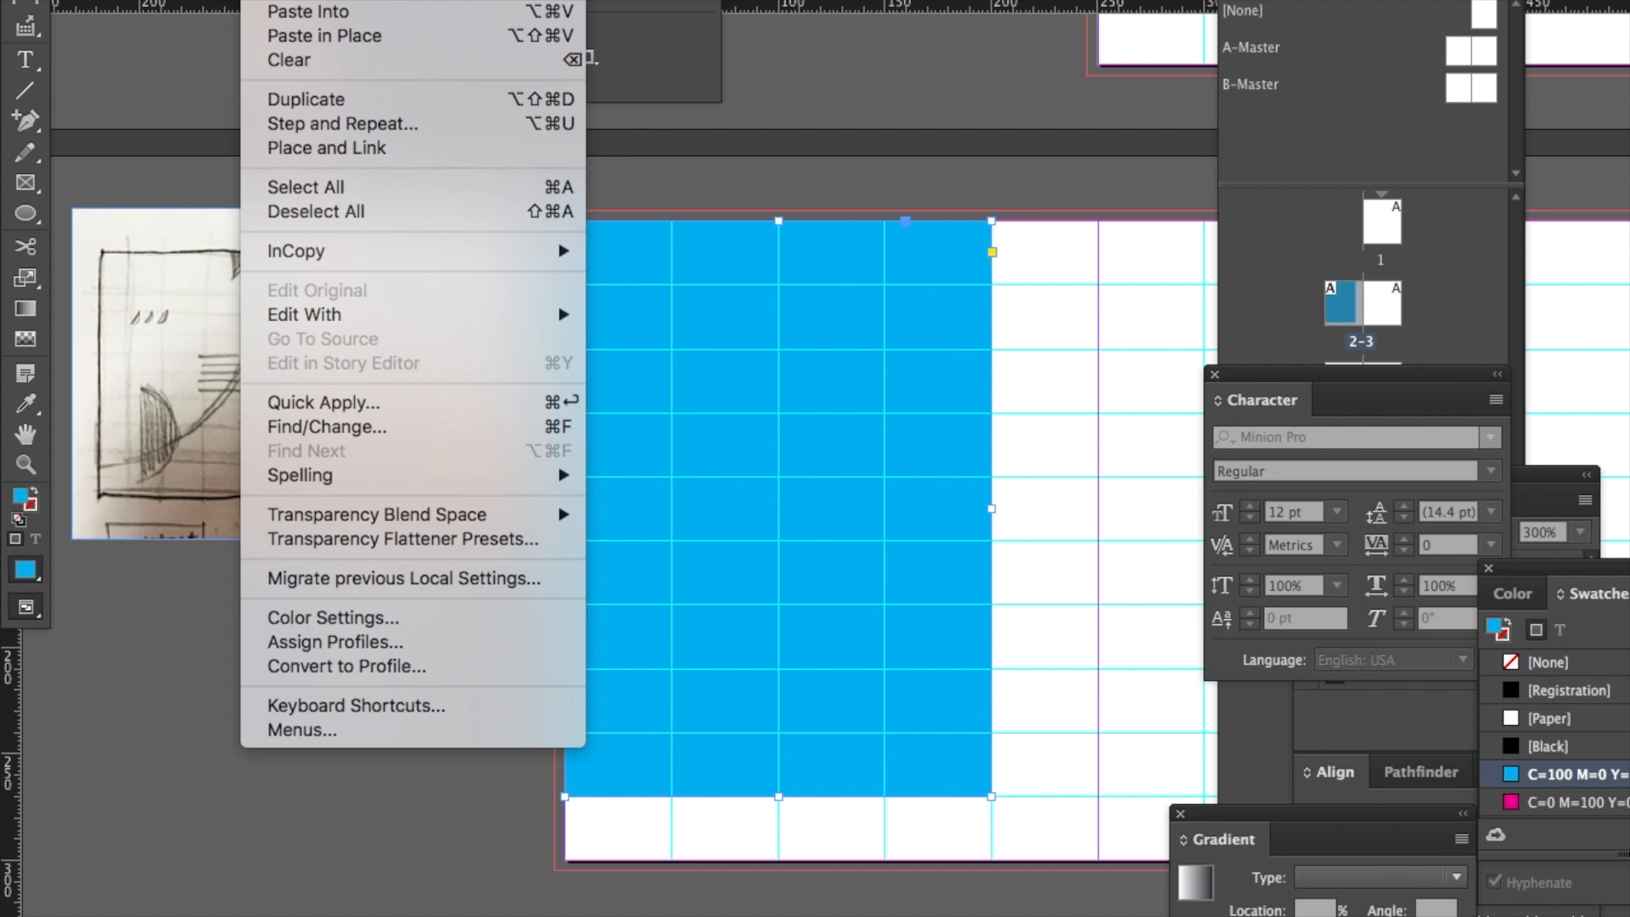
pyautogui.click(322, 11)
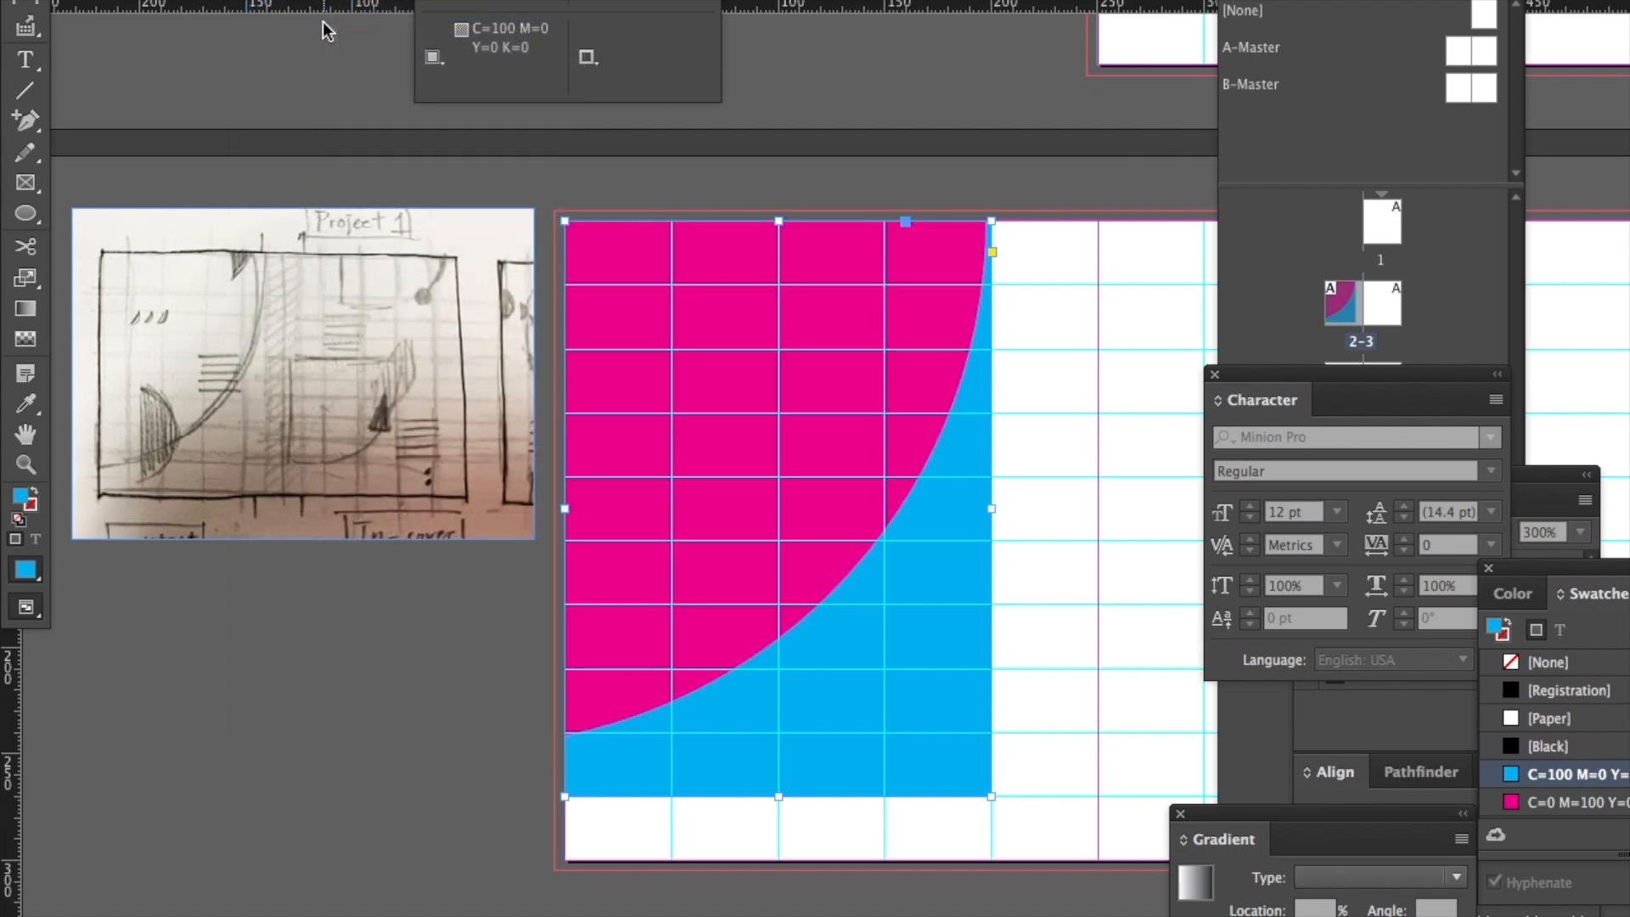
pyautogui.click(323, 697)
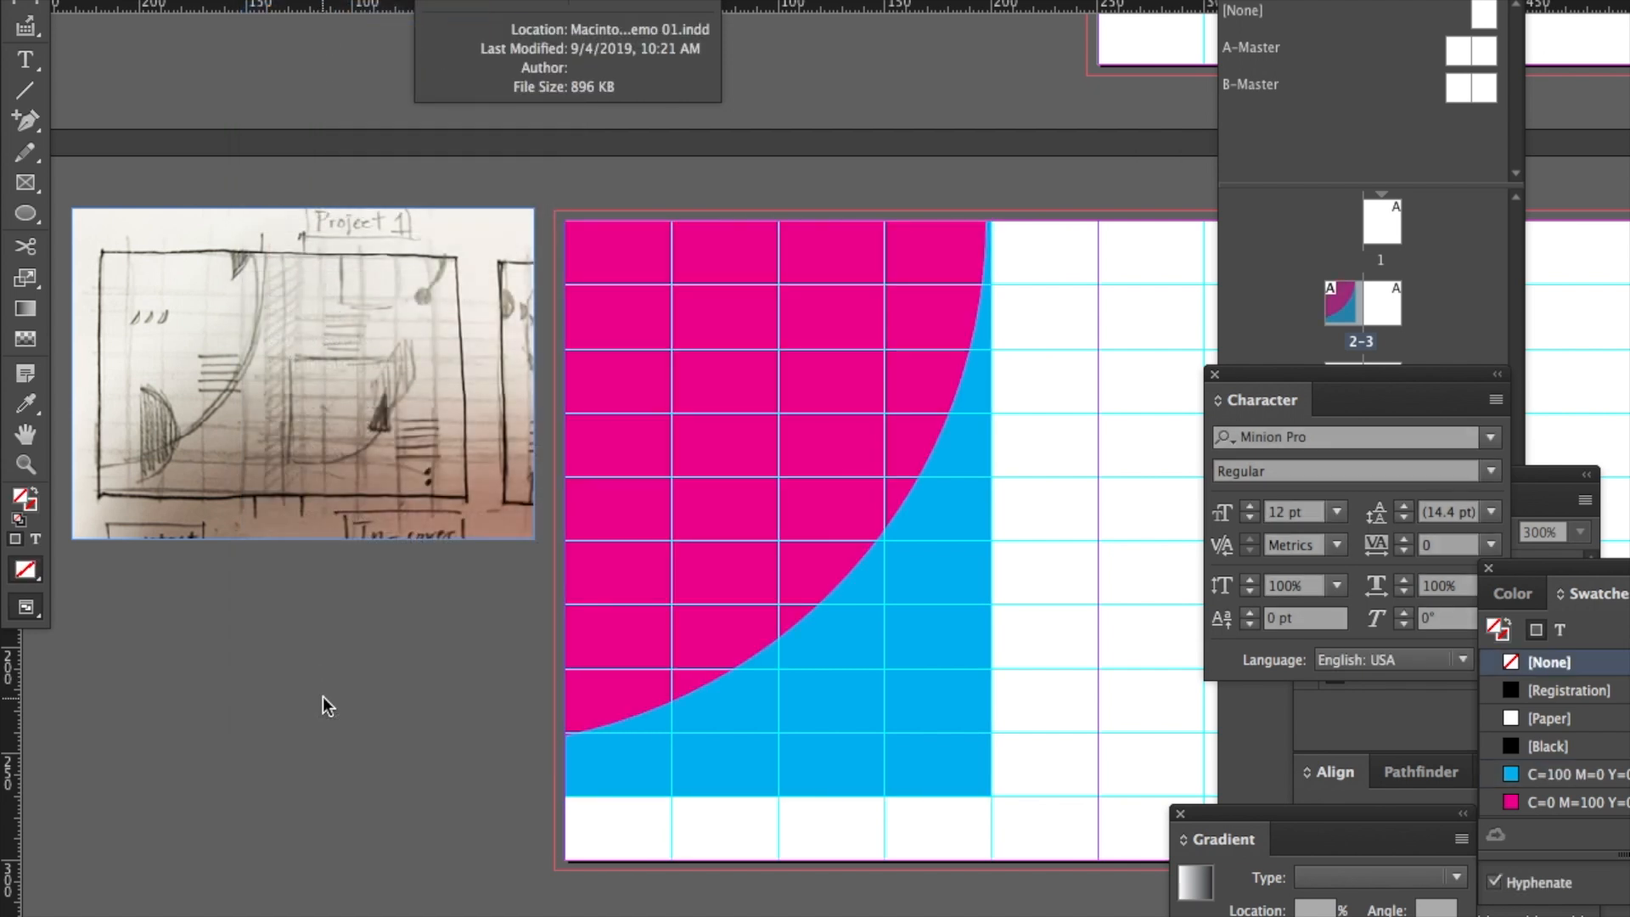
# Set the fill of the page 2 rectangle frame around the pasted circle to None and deselect it.
pyautogui.click(778, 508)
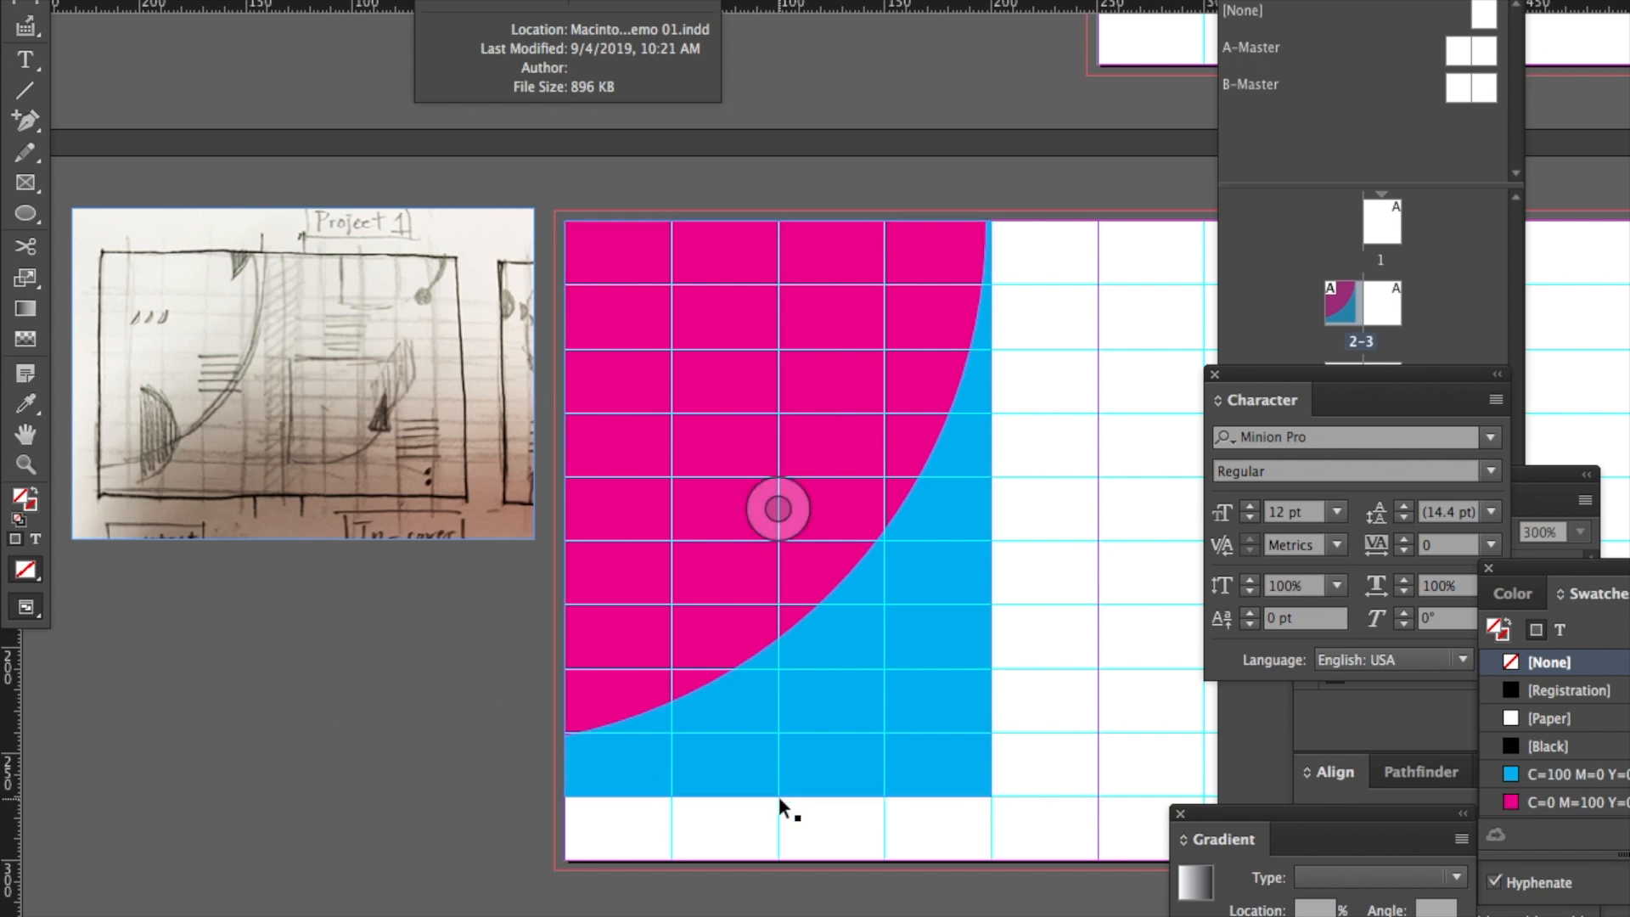
pyautogui.click(975, 762)
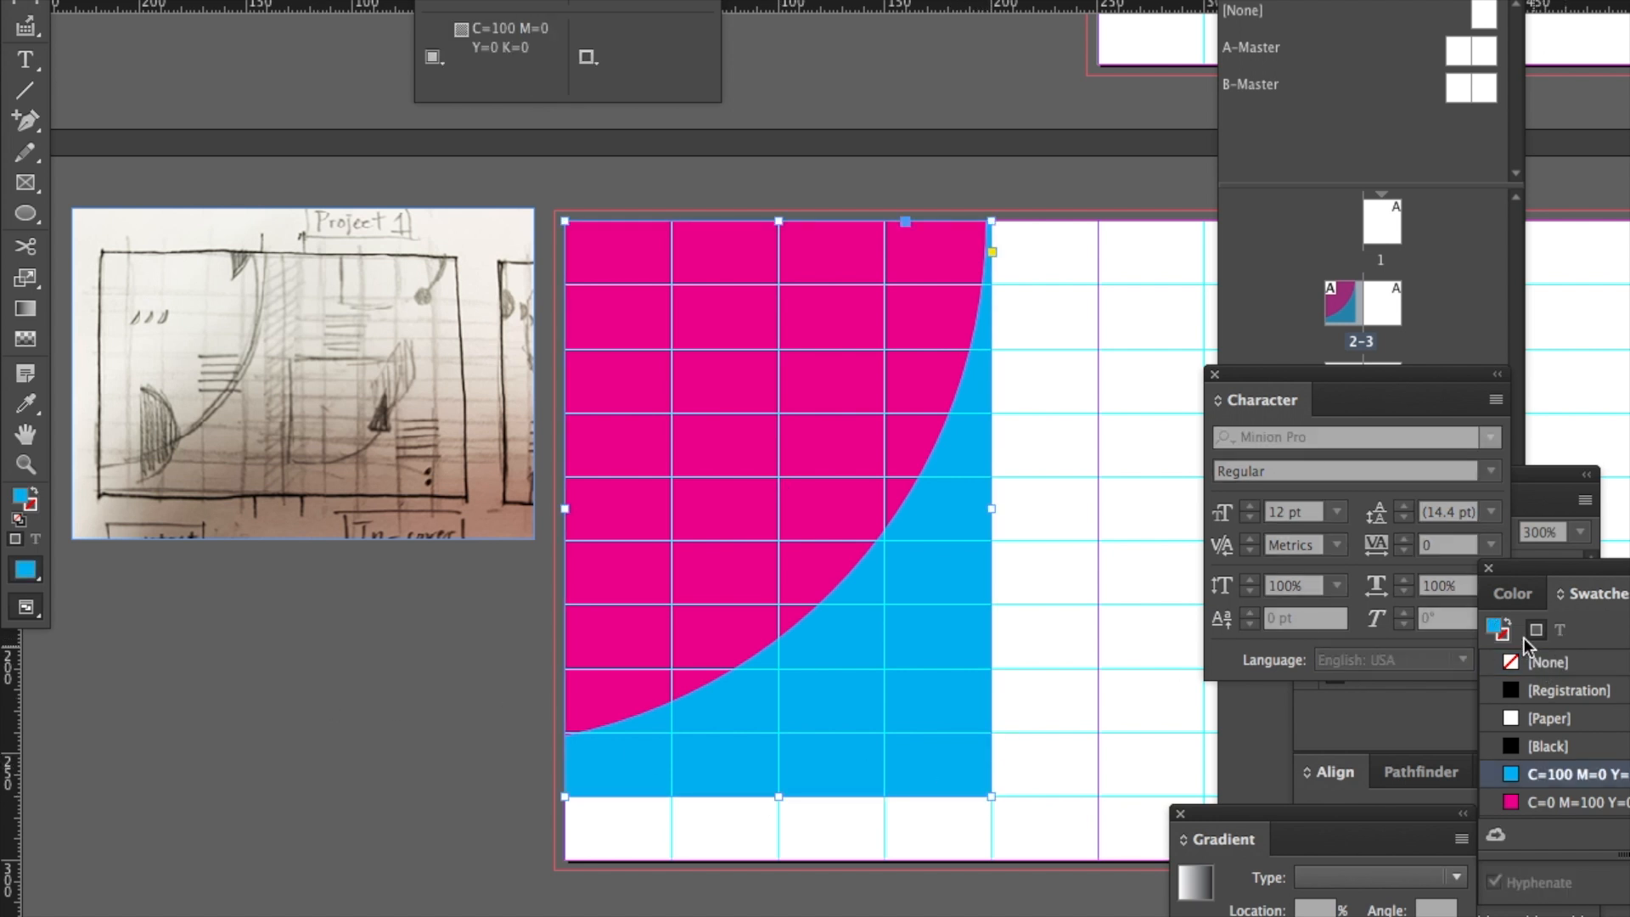
pyautogui.click(1493, 637)
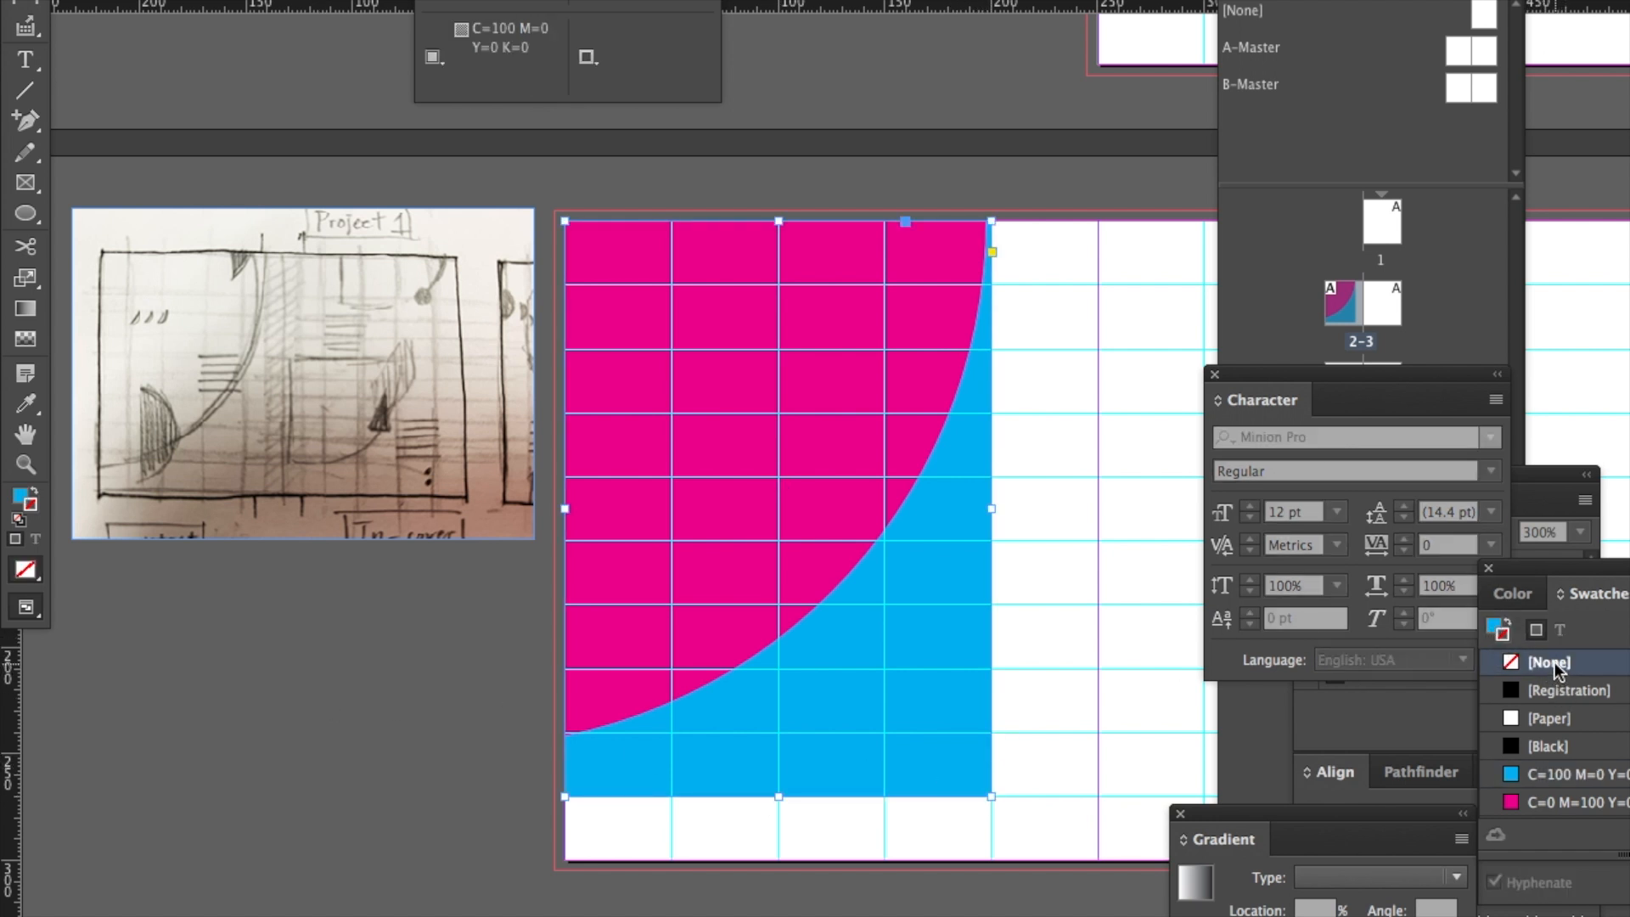
pyautogui.click(1492, 626)
pyautogui.click(1550, 666)
pyautogui.click(778, 508)
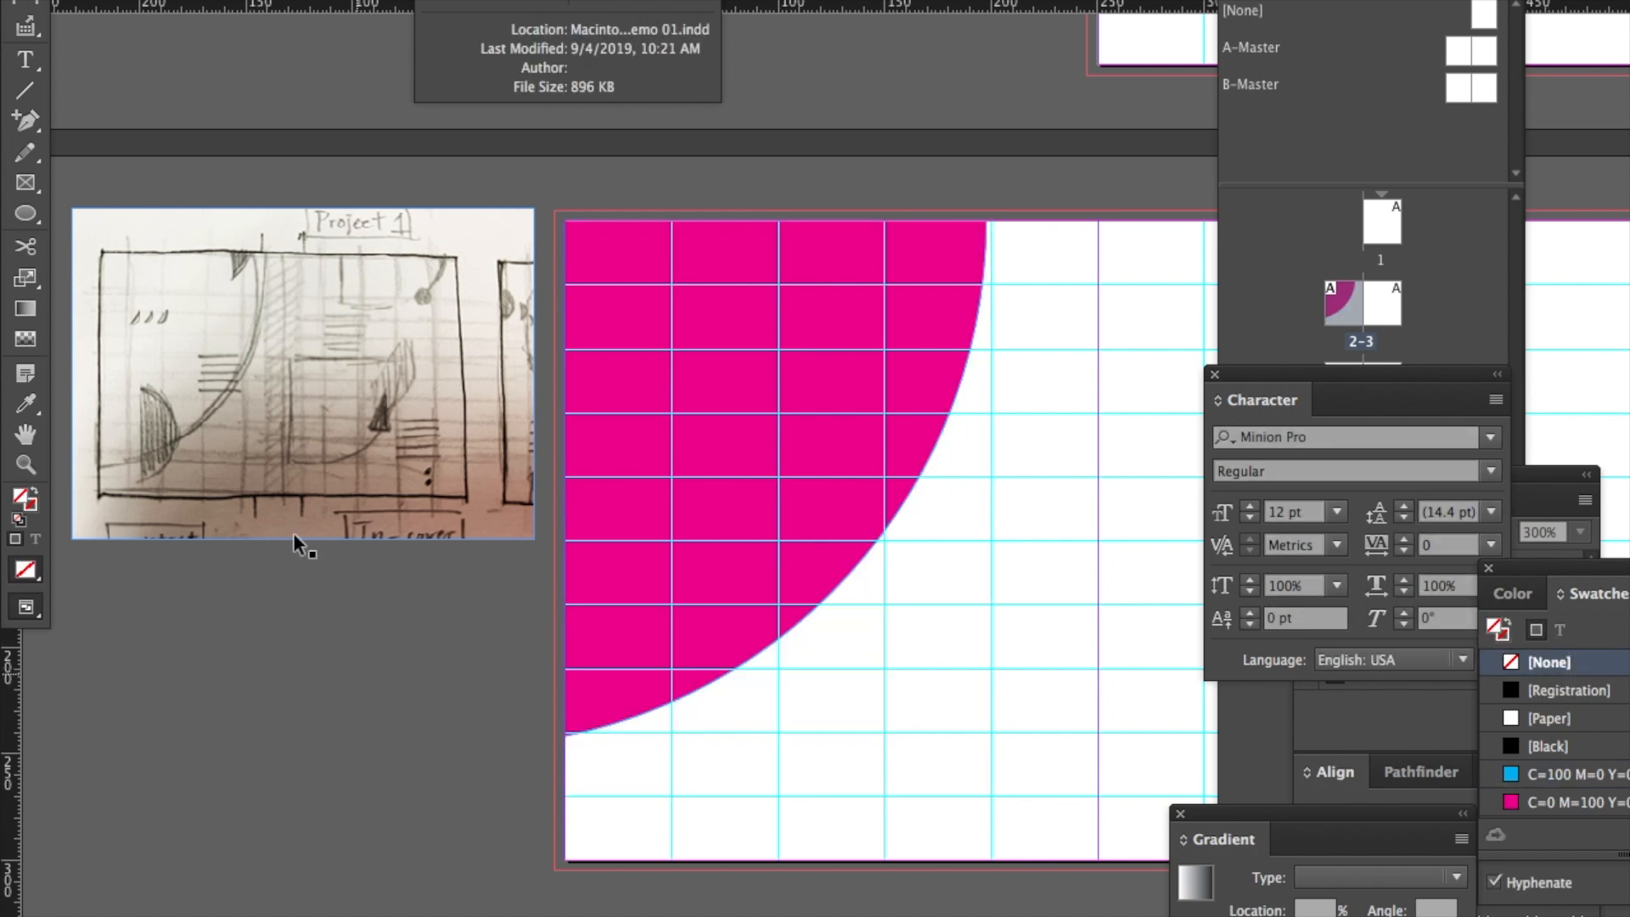
# Shorten the frame to the 240 mm horizontal guide, then scale it together with its circle until its lower edge reaches the 270 mm guide.
pyautogui.click(303, 374)
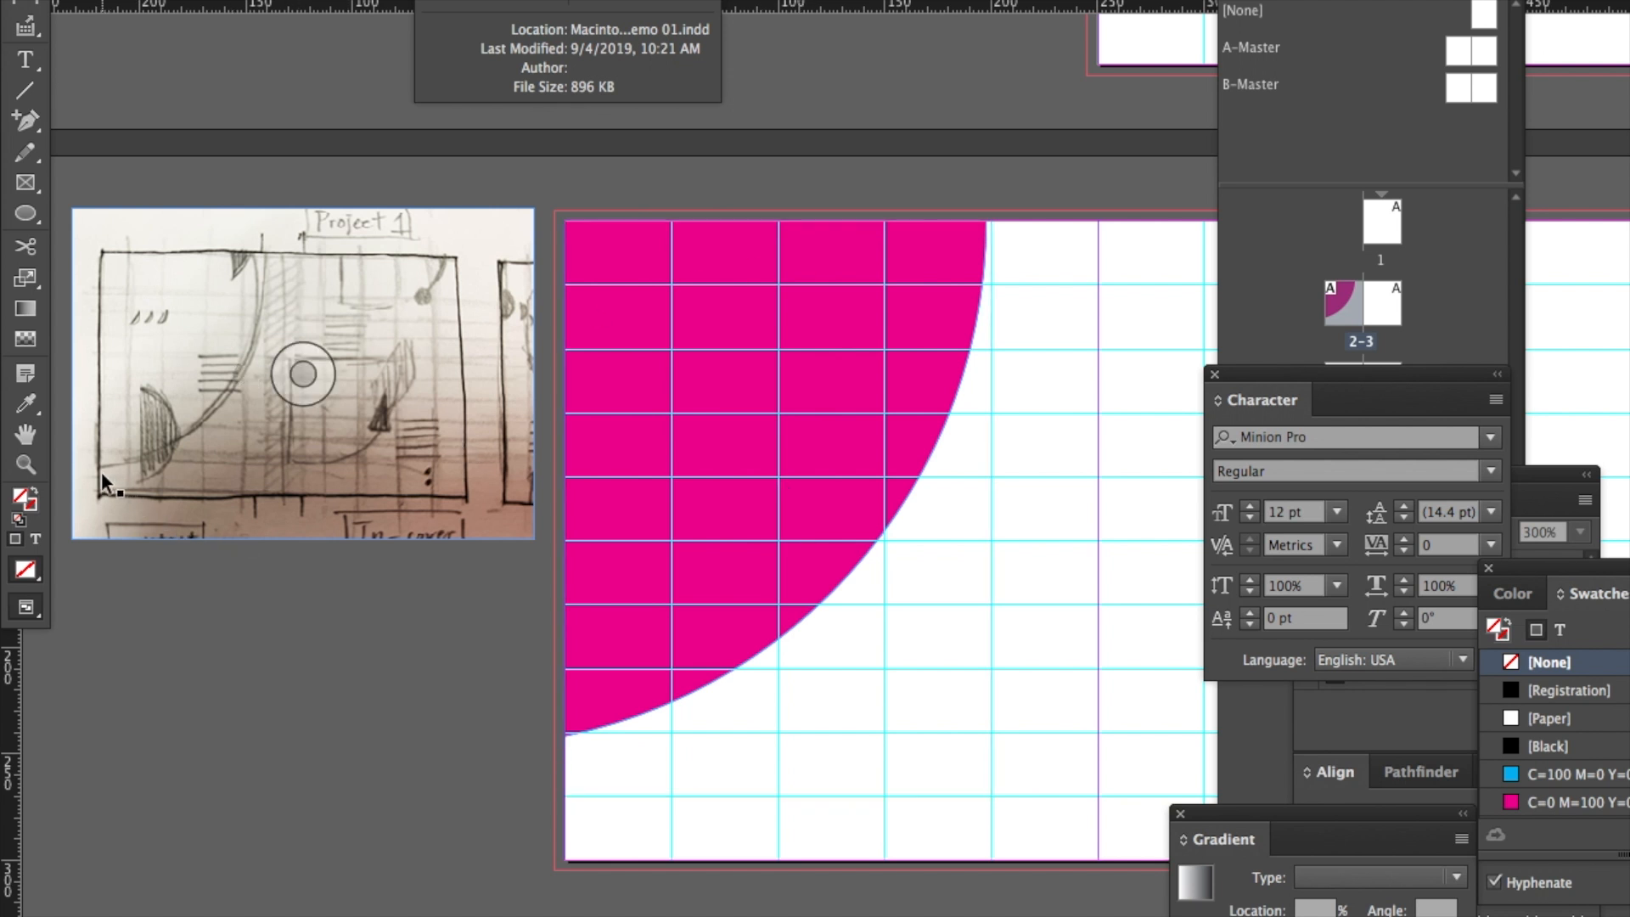
pyautogui.click(582, 713)
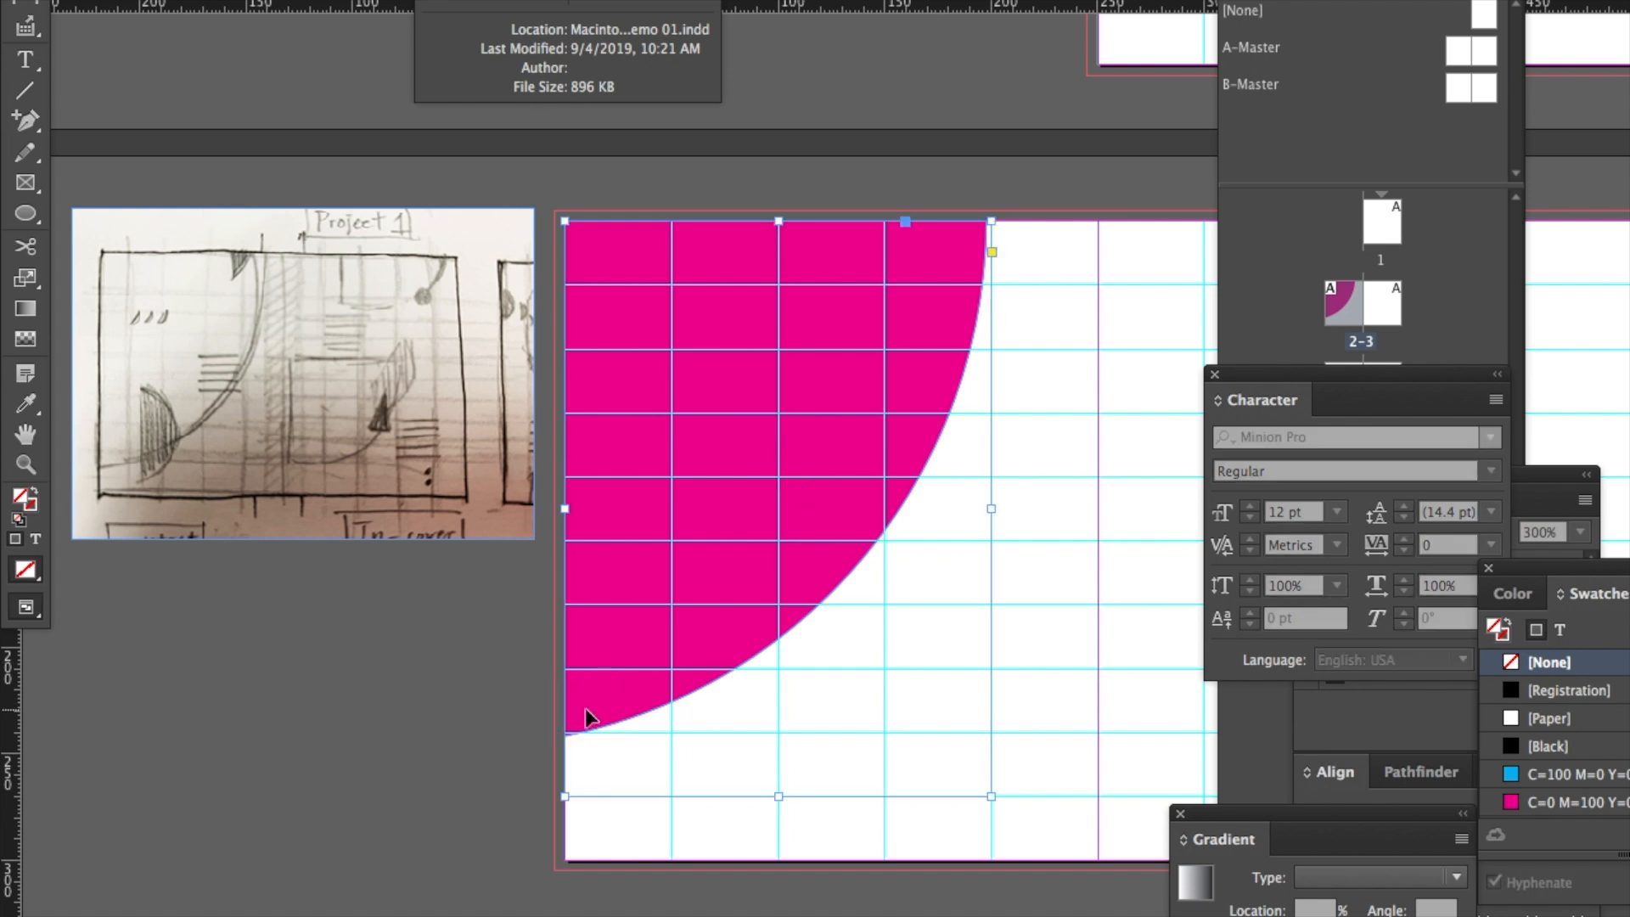
pyautogui.moveTo(780, 796); pyautogui.dragTo(778, 731)
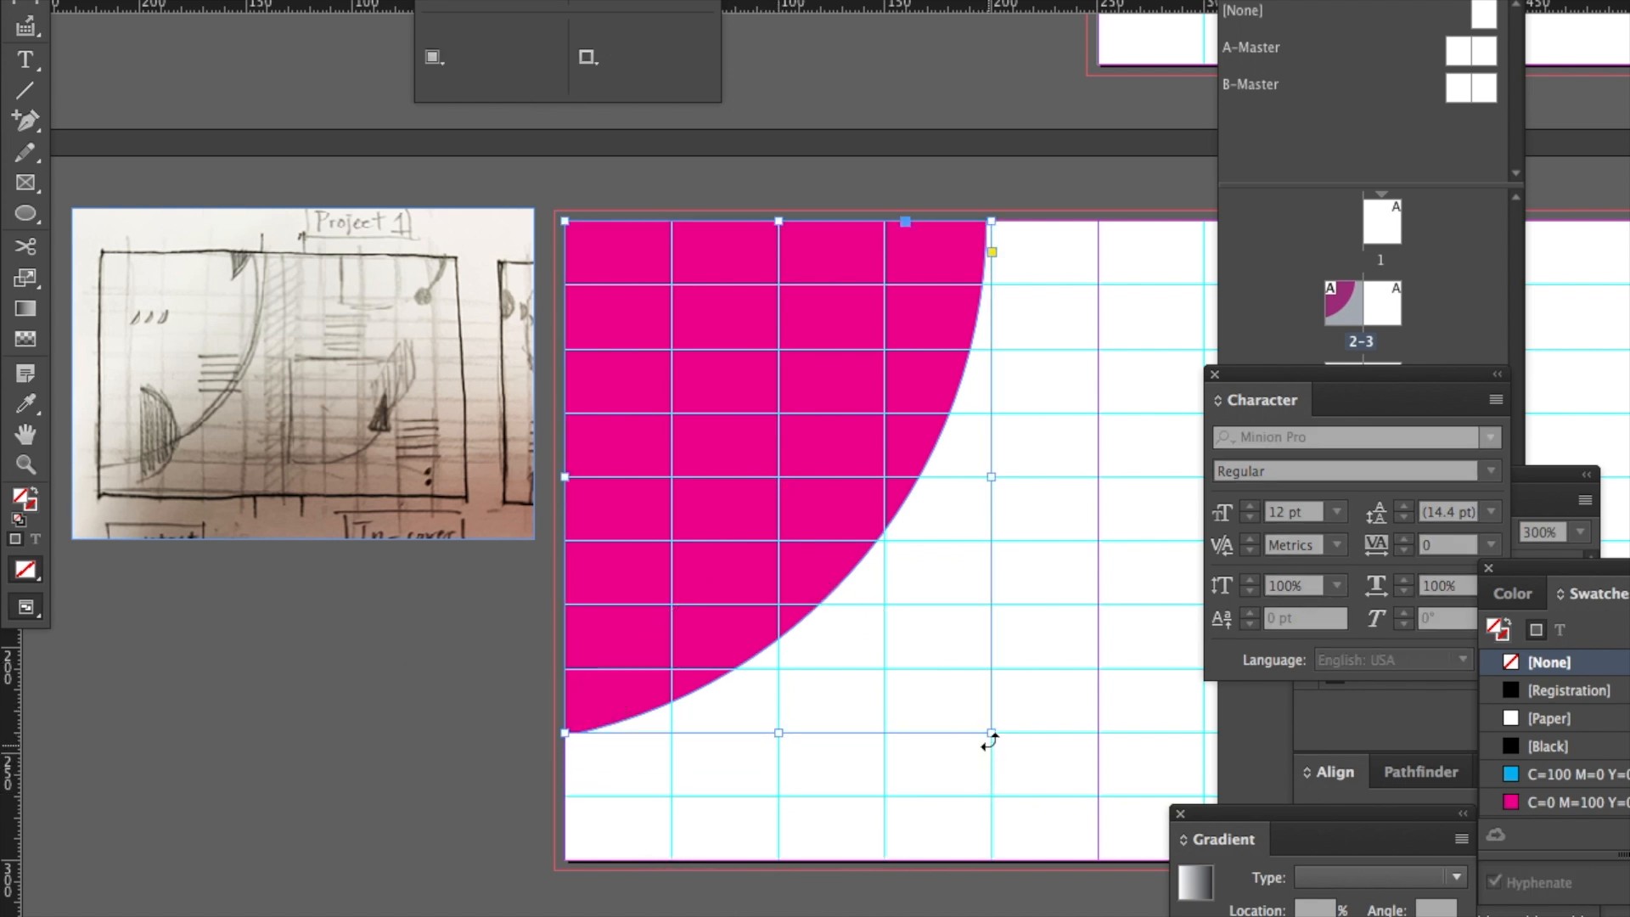
pyautogui.moveTo(564, 732); pyautogui.dragTo(518, 777)
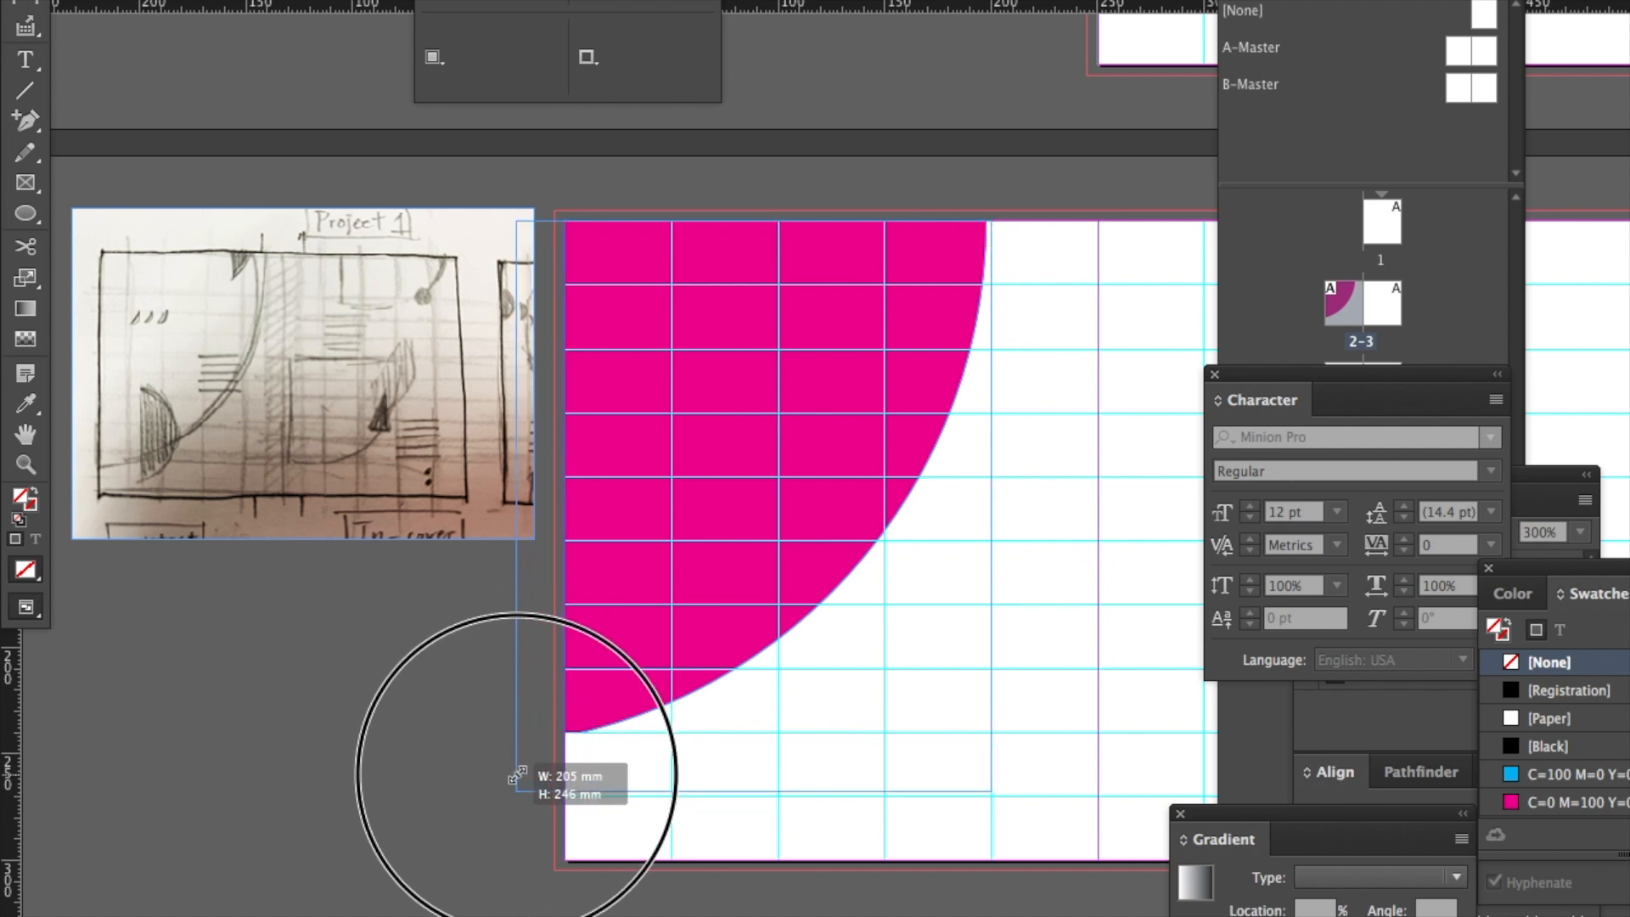
pyautogui.moveTo(518, 777); pyautogui.dragTo(512, 780)
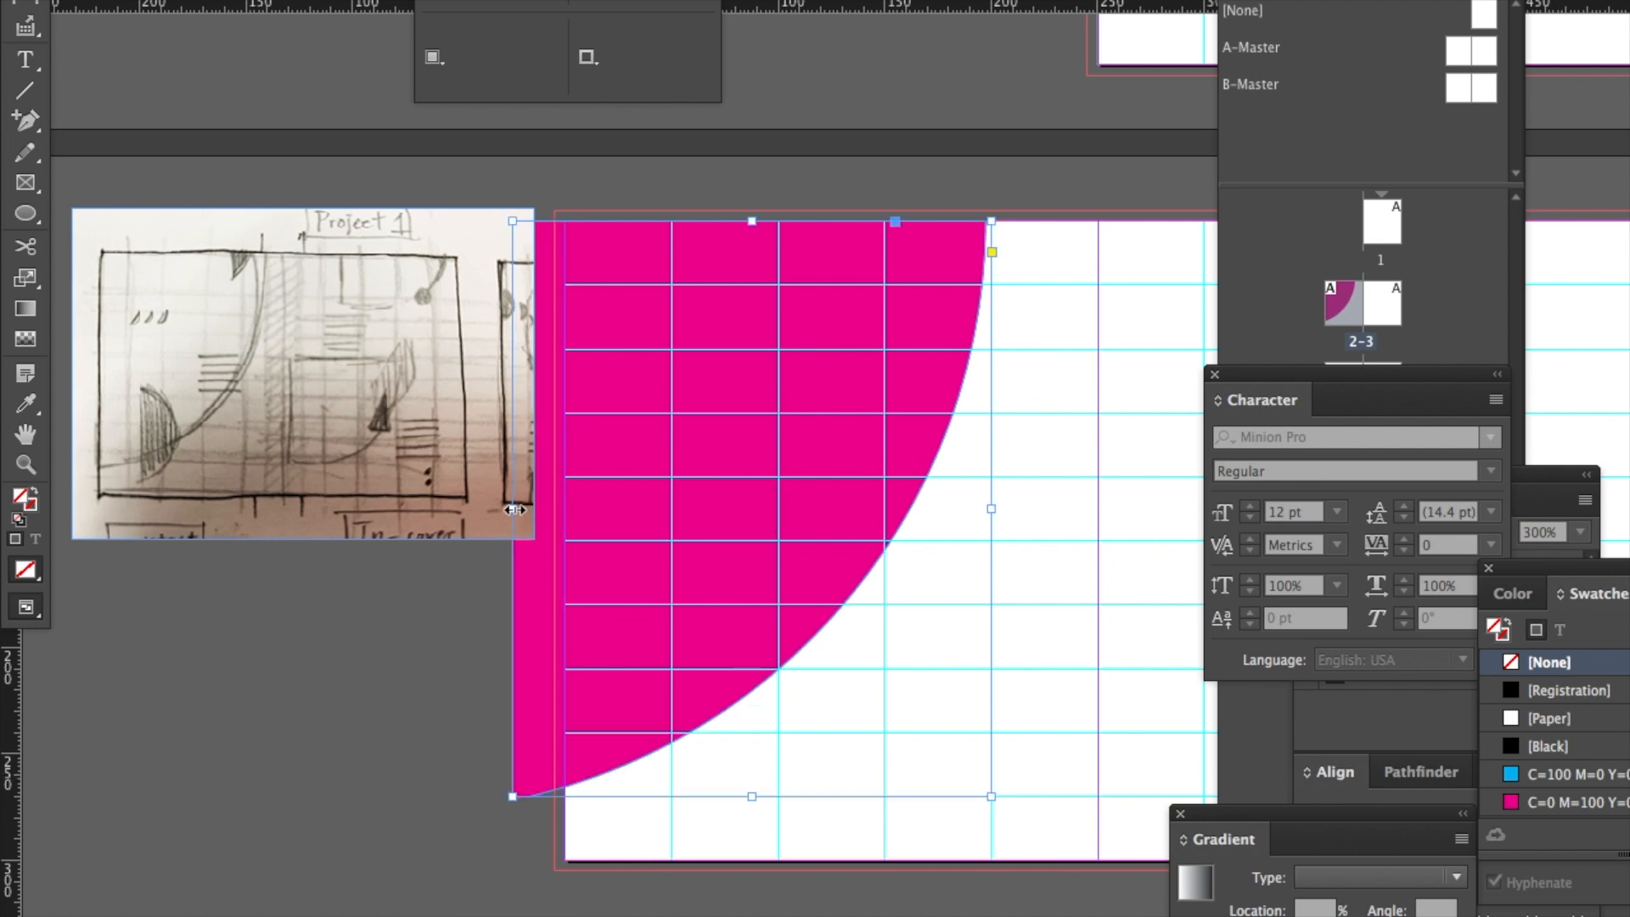
# Crop the frame's outer edge to the bleed line and extend its top edge up to the bleed line.
pyautogui.moveTo(513, 509); pyautogui.dragTo(554, 510)
pyautogui.click(445, 667)
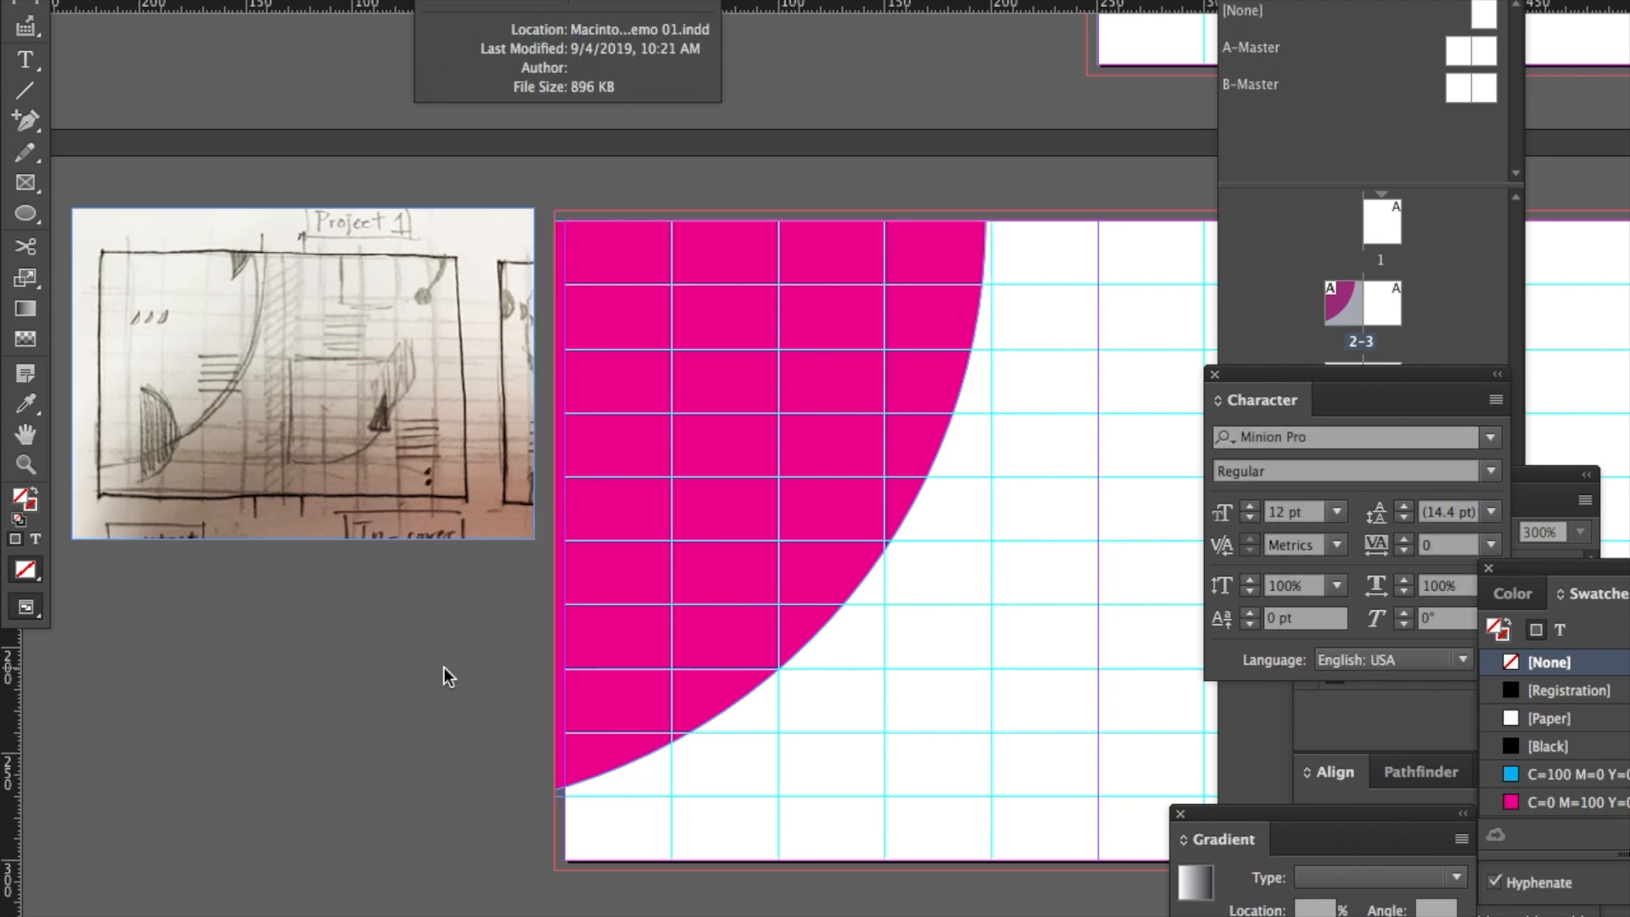
pyautogui.click(772, 506)
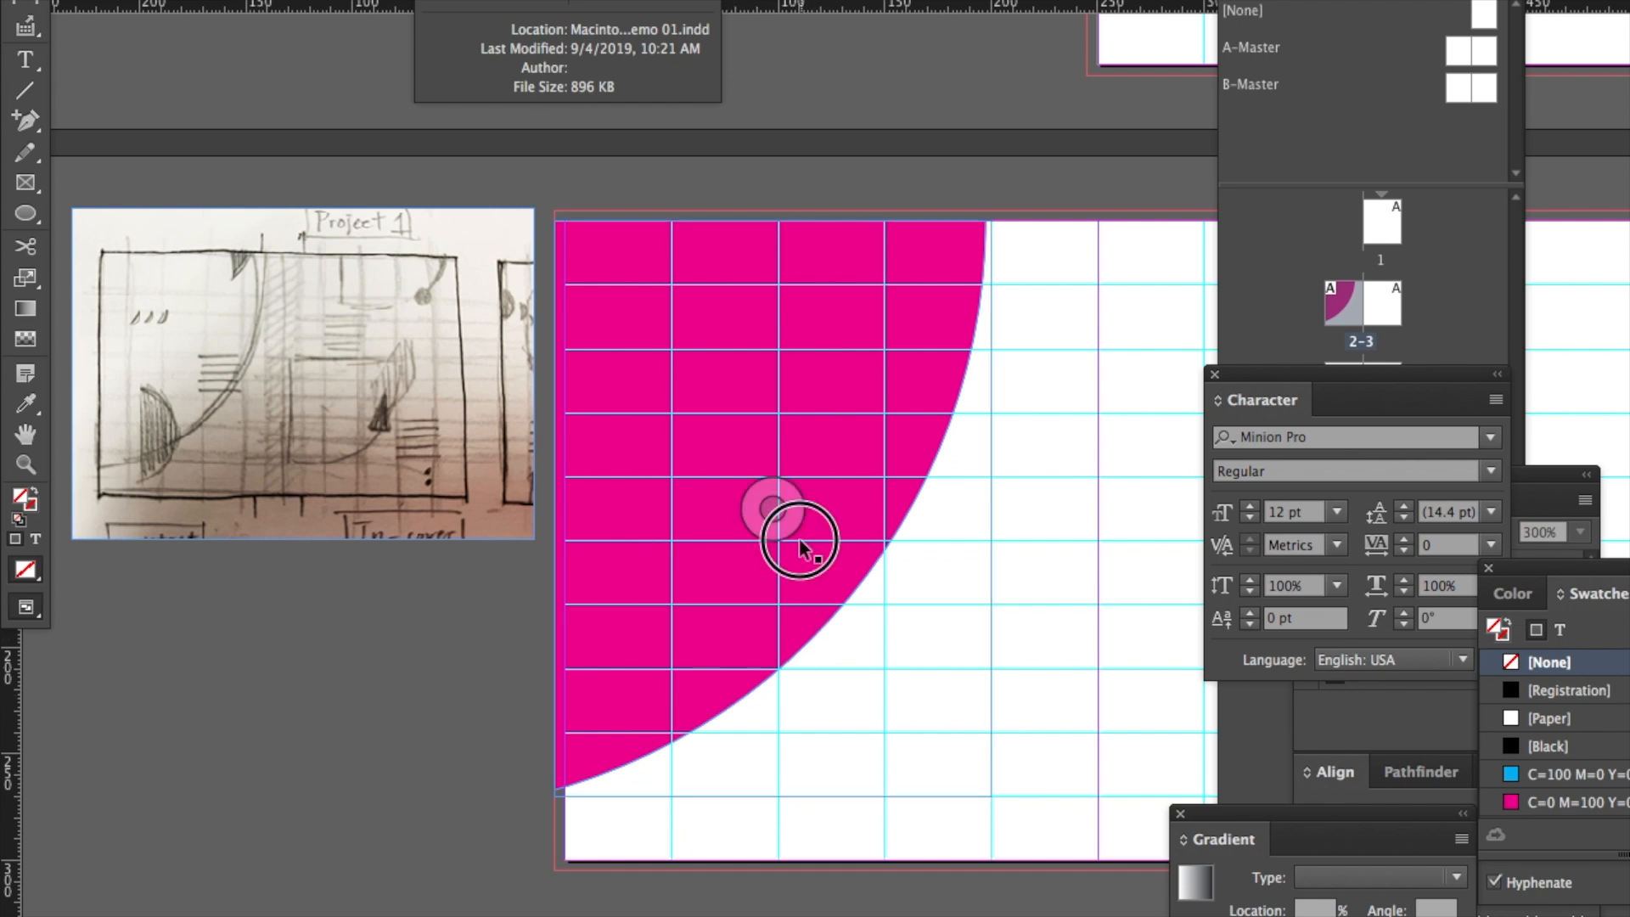
pyautogui.moveTo(772, 220); pyautogui.dragTo(774, 210)
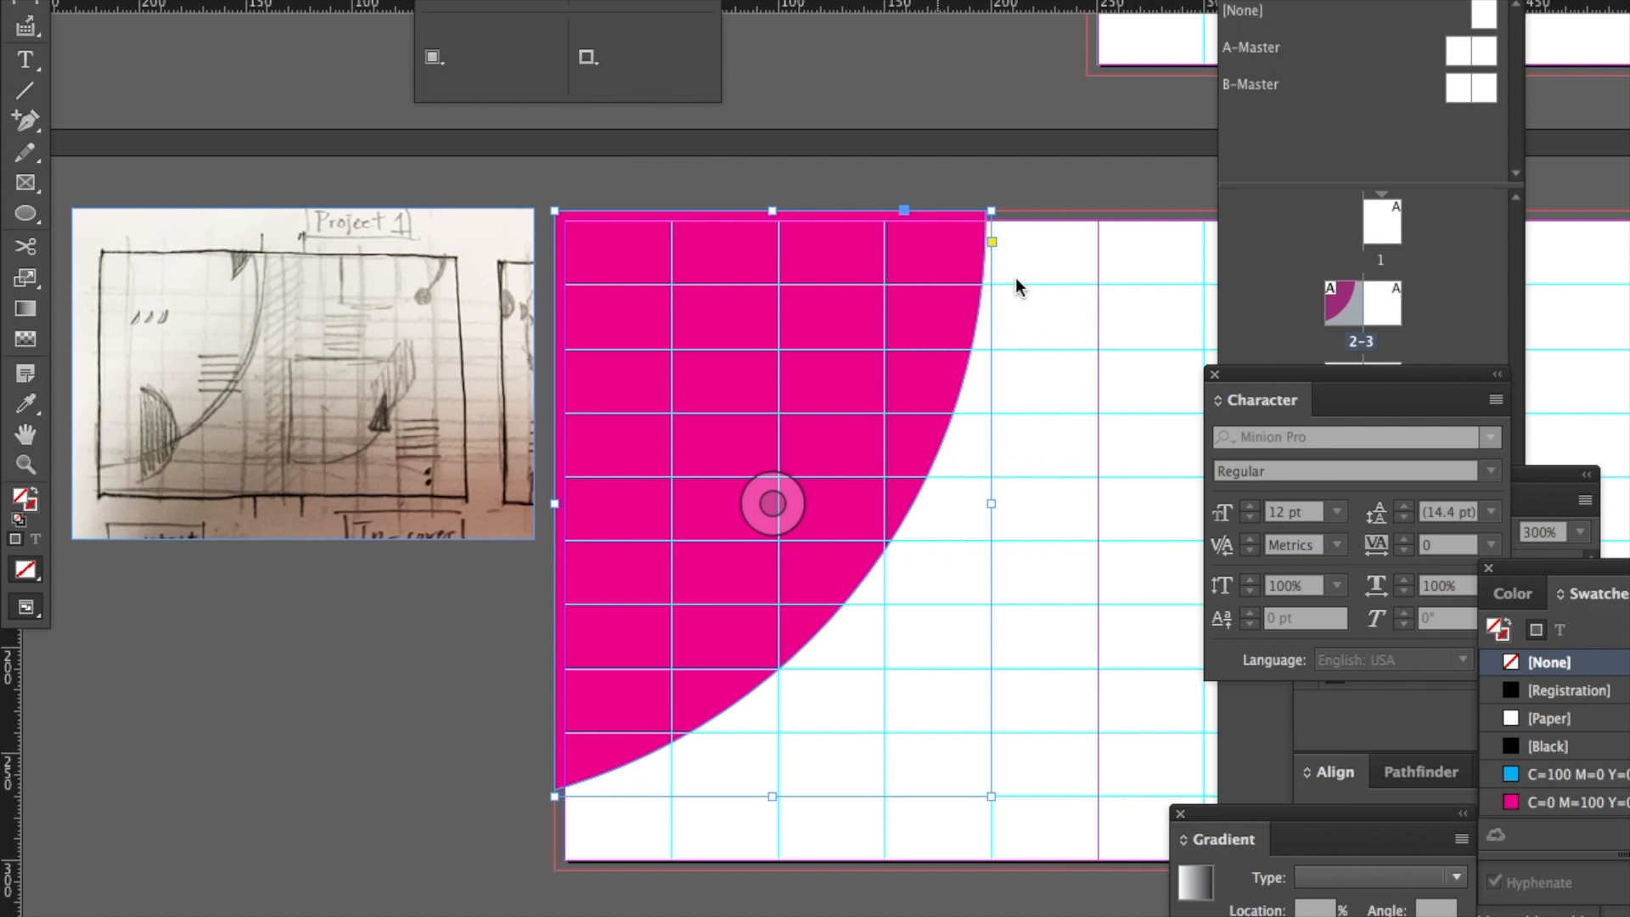
pyautogui.click(1076, 235)
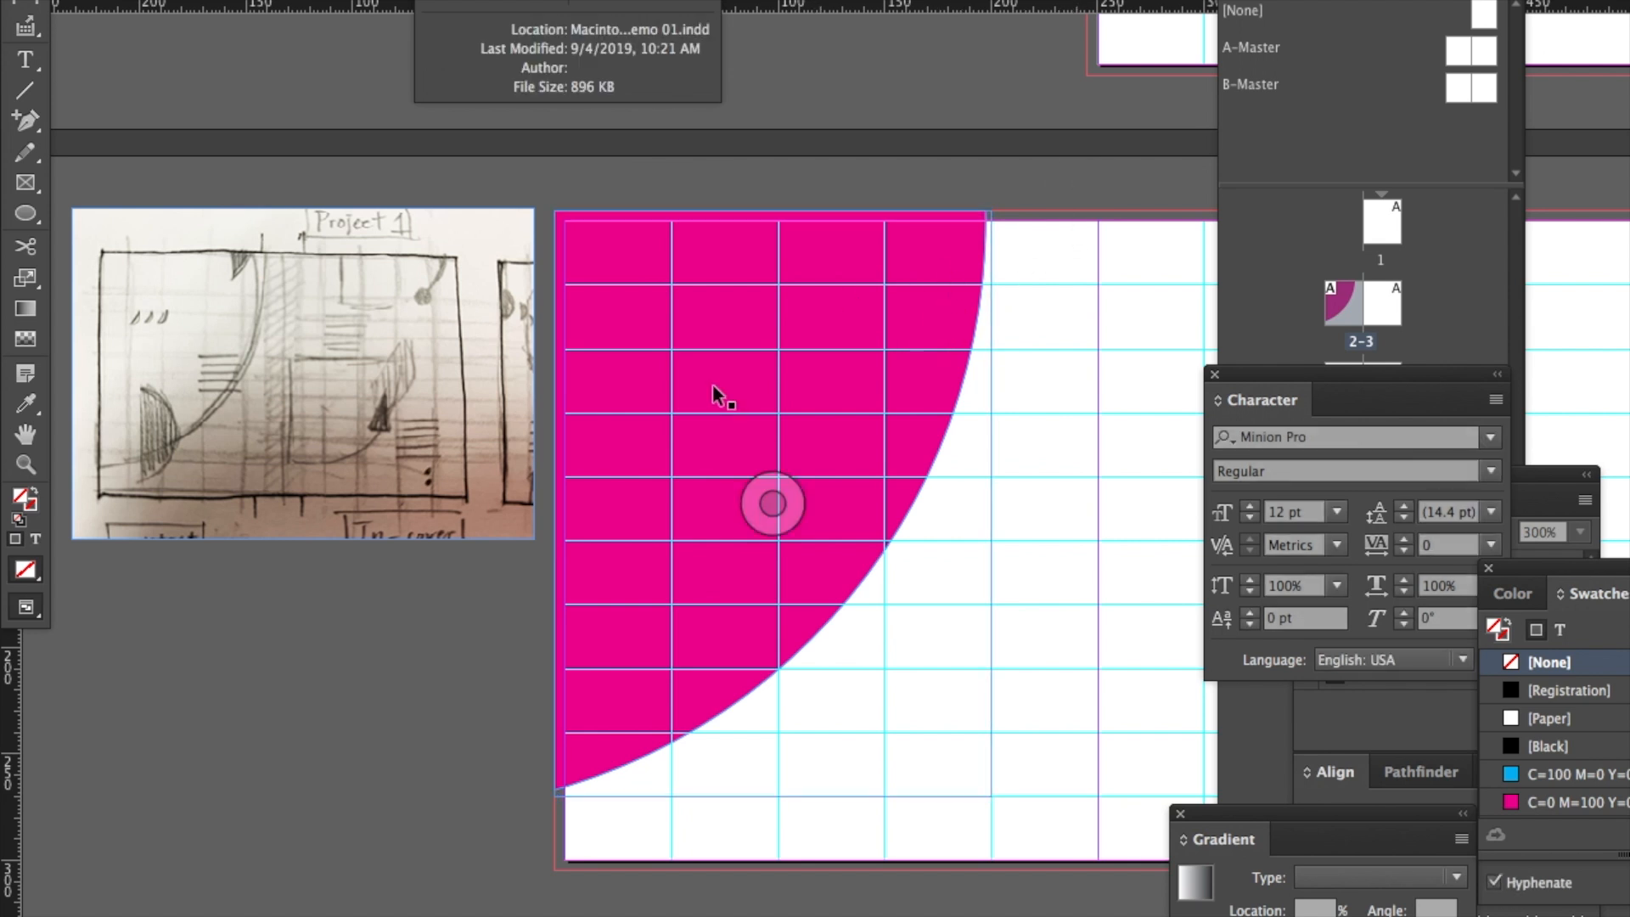
# Nudge the magenta circle inside its frame until its curved edge reaches the 200 mm vertical guide on page 2, and deselect it.
pyautogui.click(25, 465)
pyautogui.moveTo(993, 201); pyautogui.dragTo(1299, 584)
pyautogui.moveTo(964, 273); pyautogui.dragTo(1106, 404)
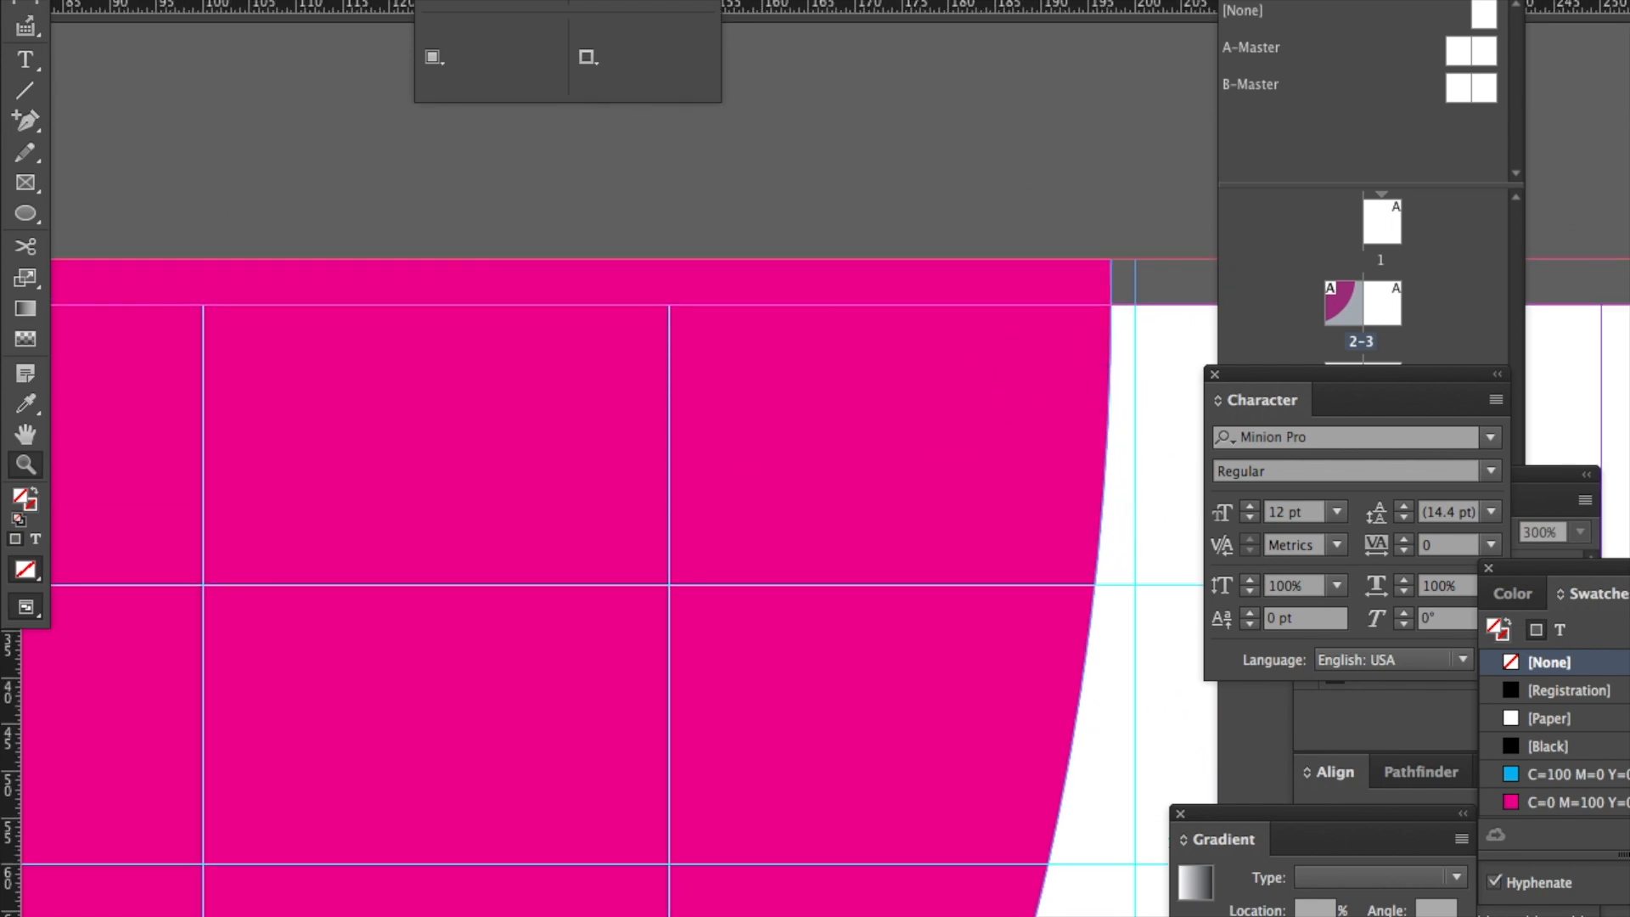
pyautogui.press('v')
pyautogui.click(986, 384)
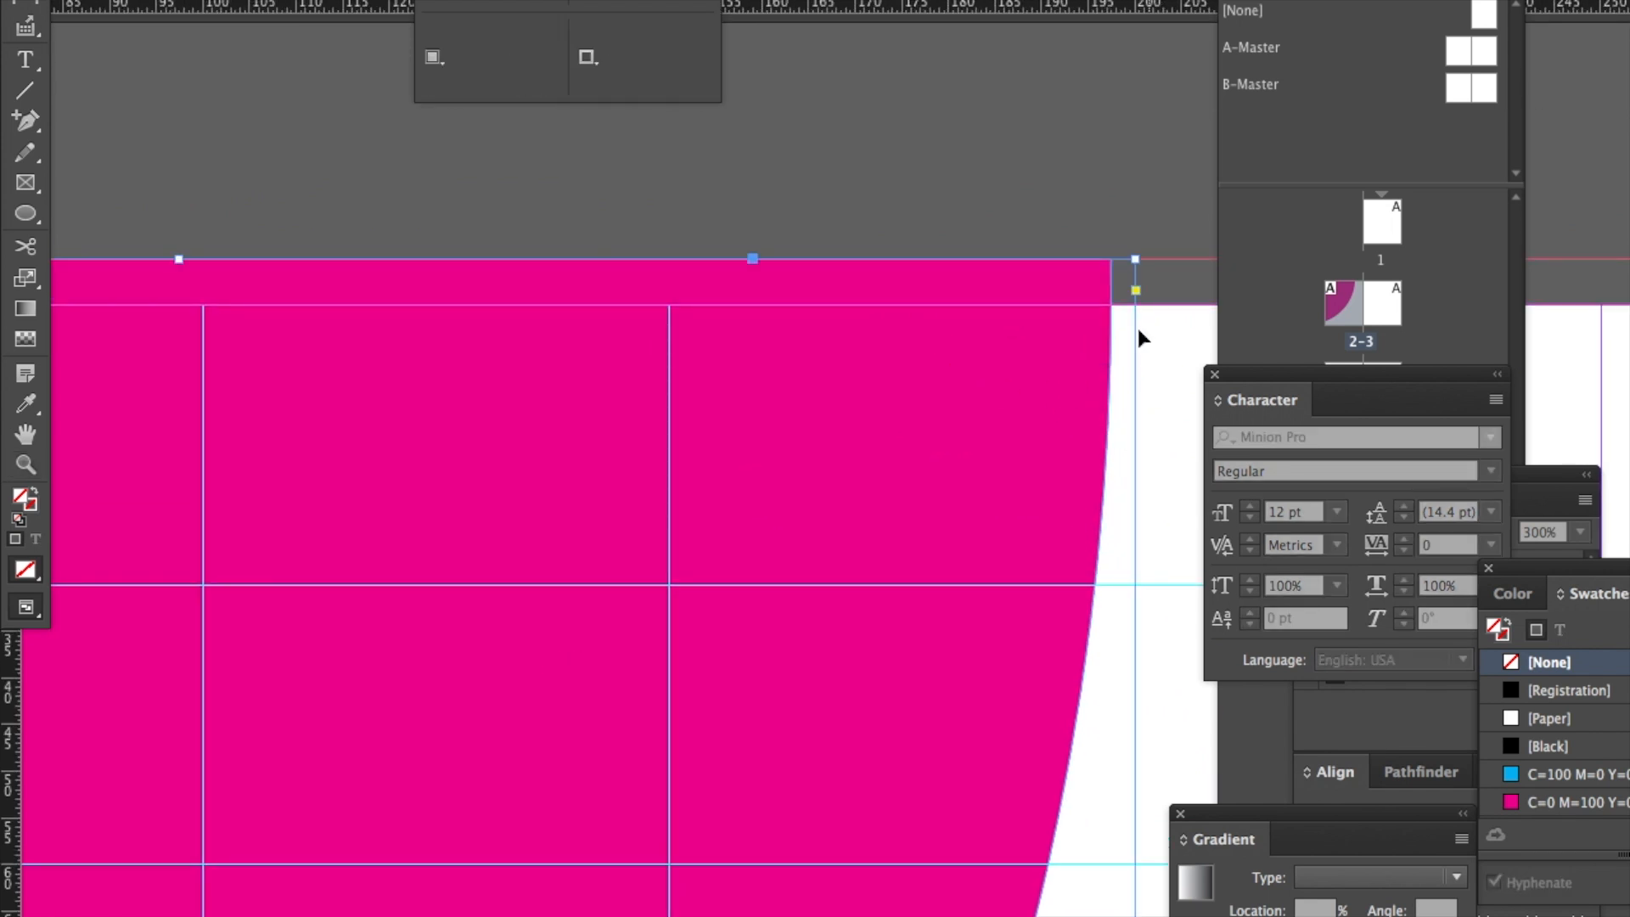
pyautogui.scroll(-1, 1020, 409)
pyautogui.doubleClick(1021, 409)
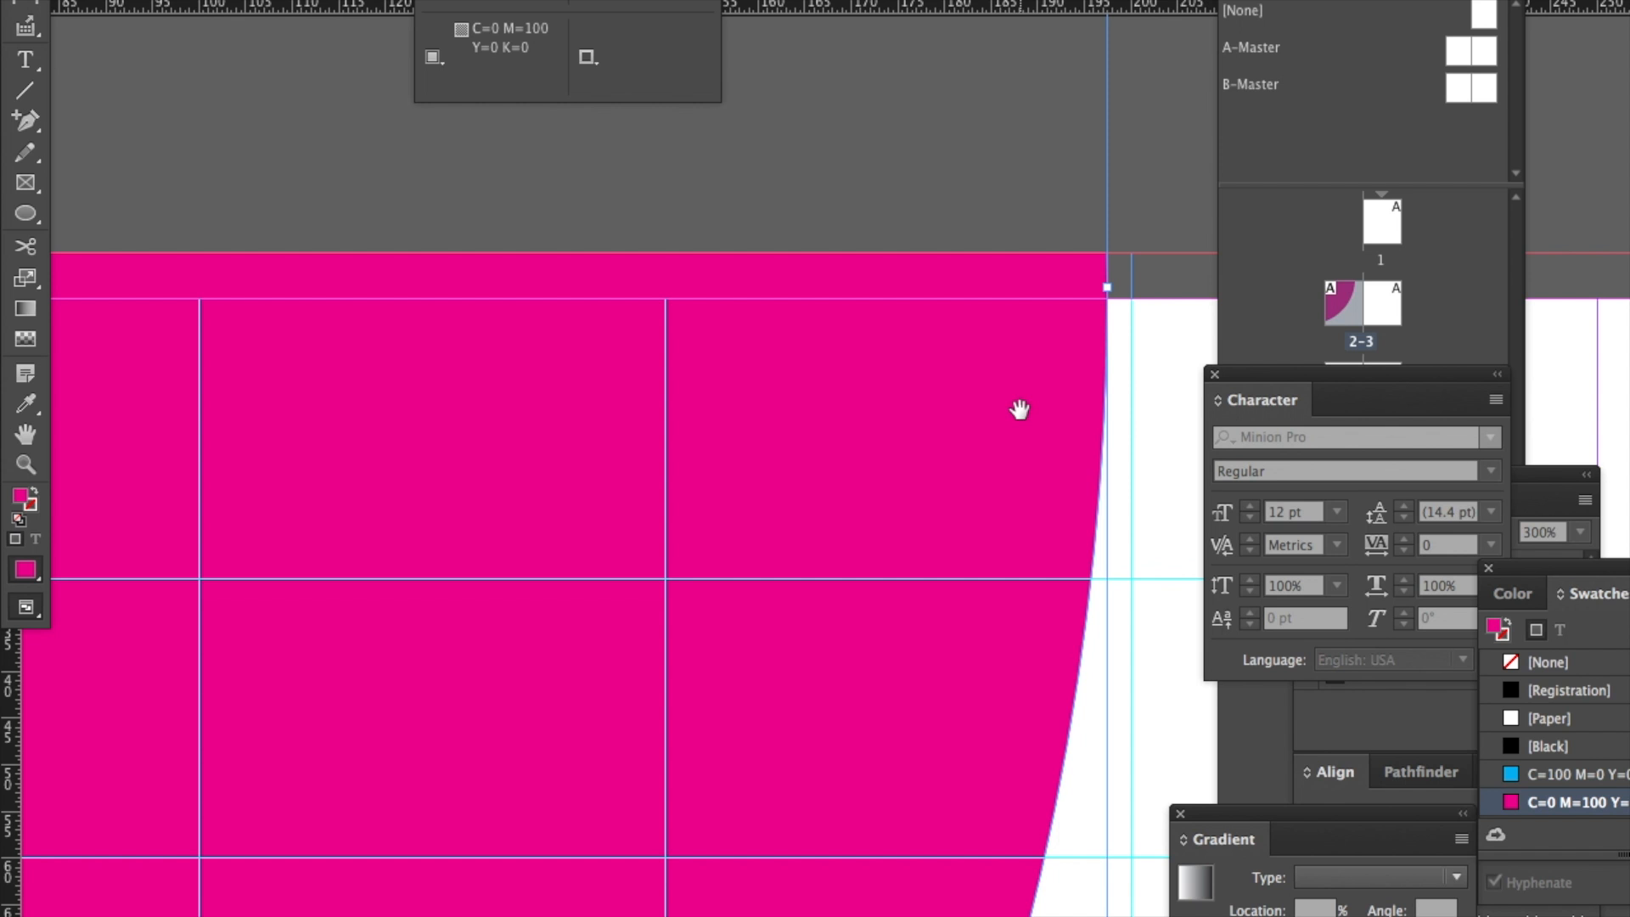
pyautogui.press('Right')
pyautogui.press('Right')
pyautogui.press('Right')
pyautogui.press('Right')
pyautogui.press('Right')
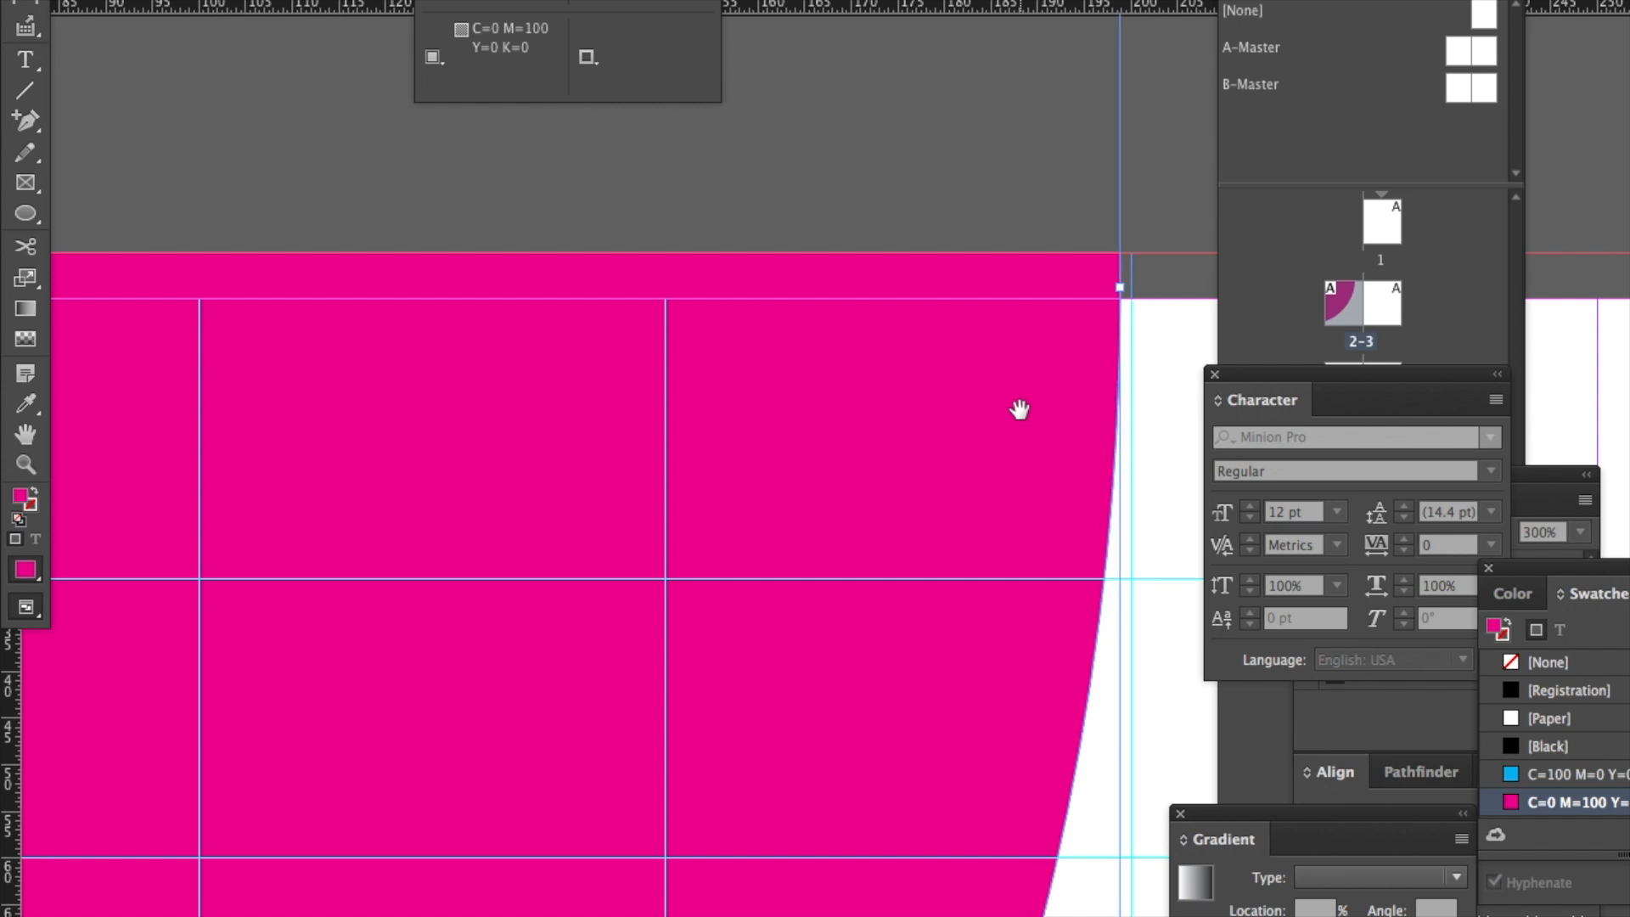
pyautogui.press('Right')
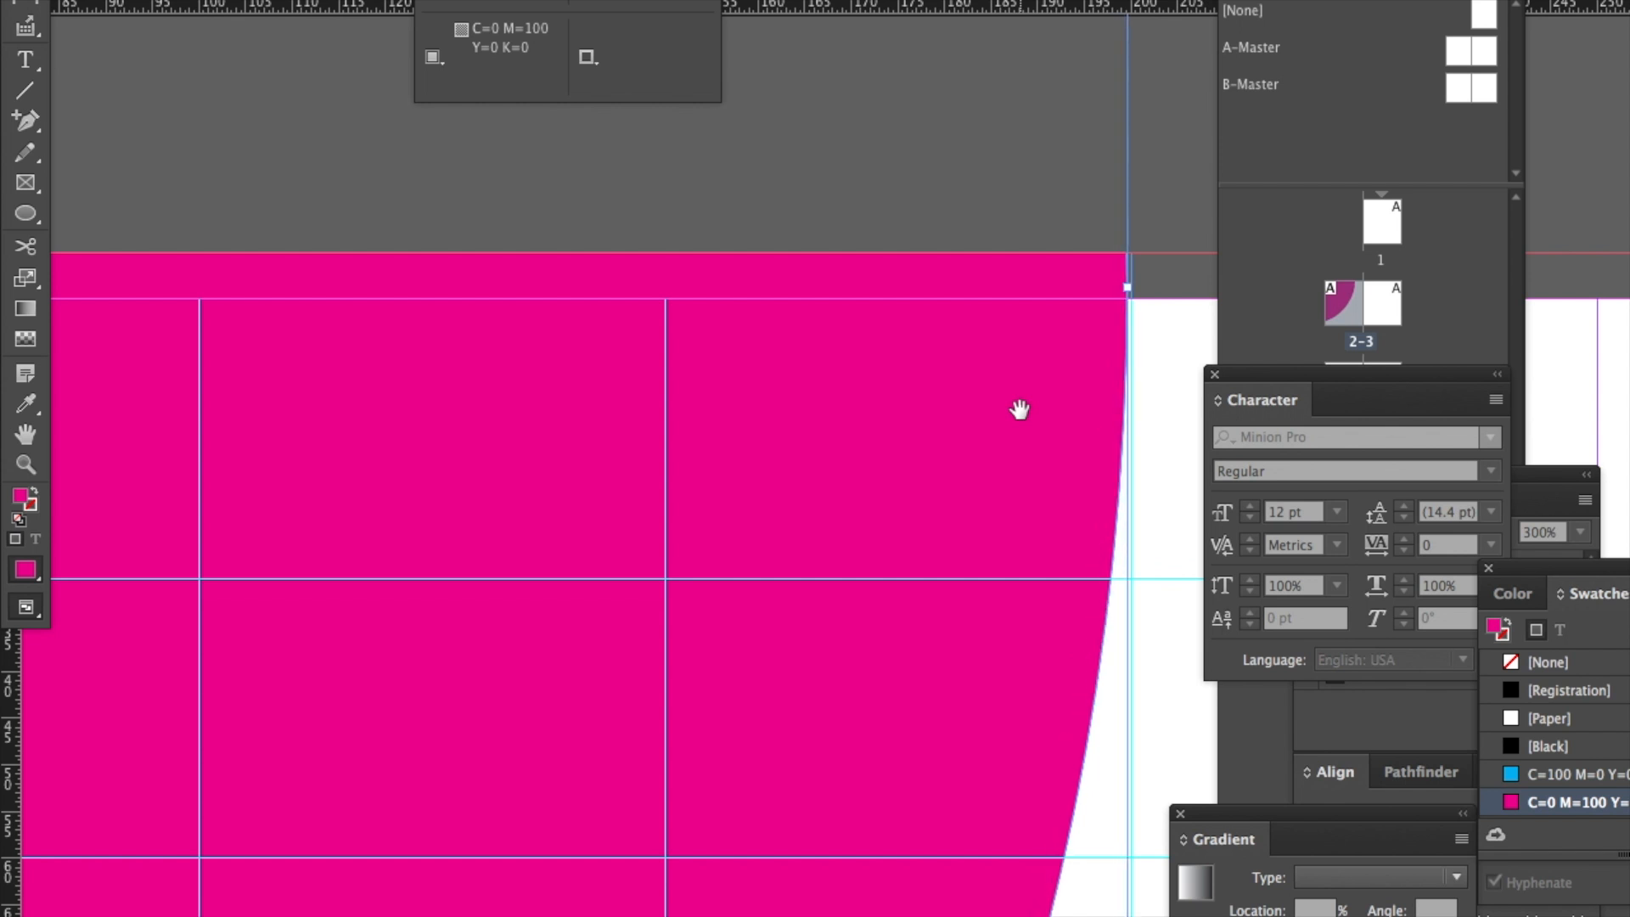
pyautogui.press('Right')
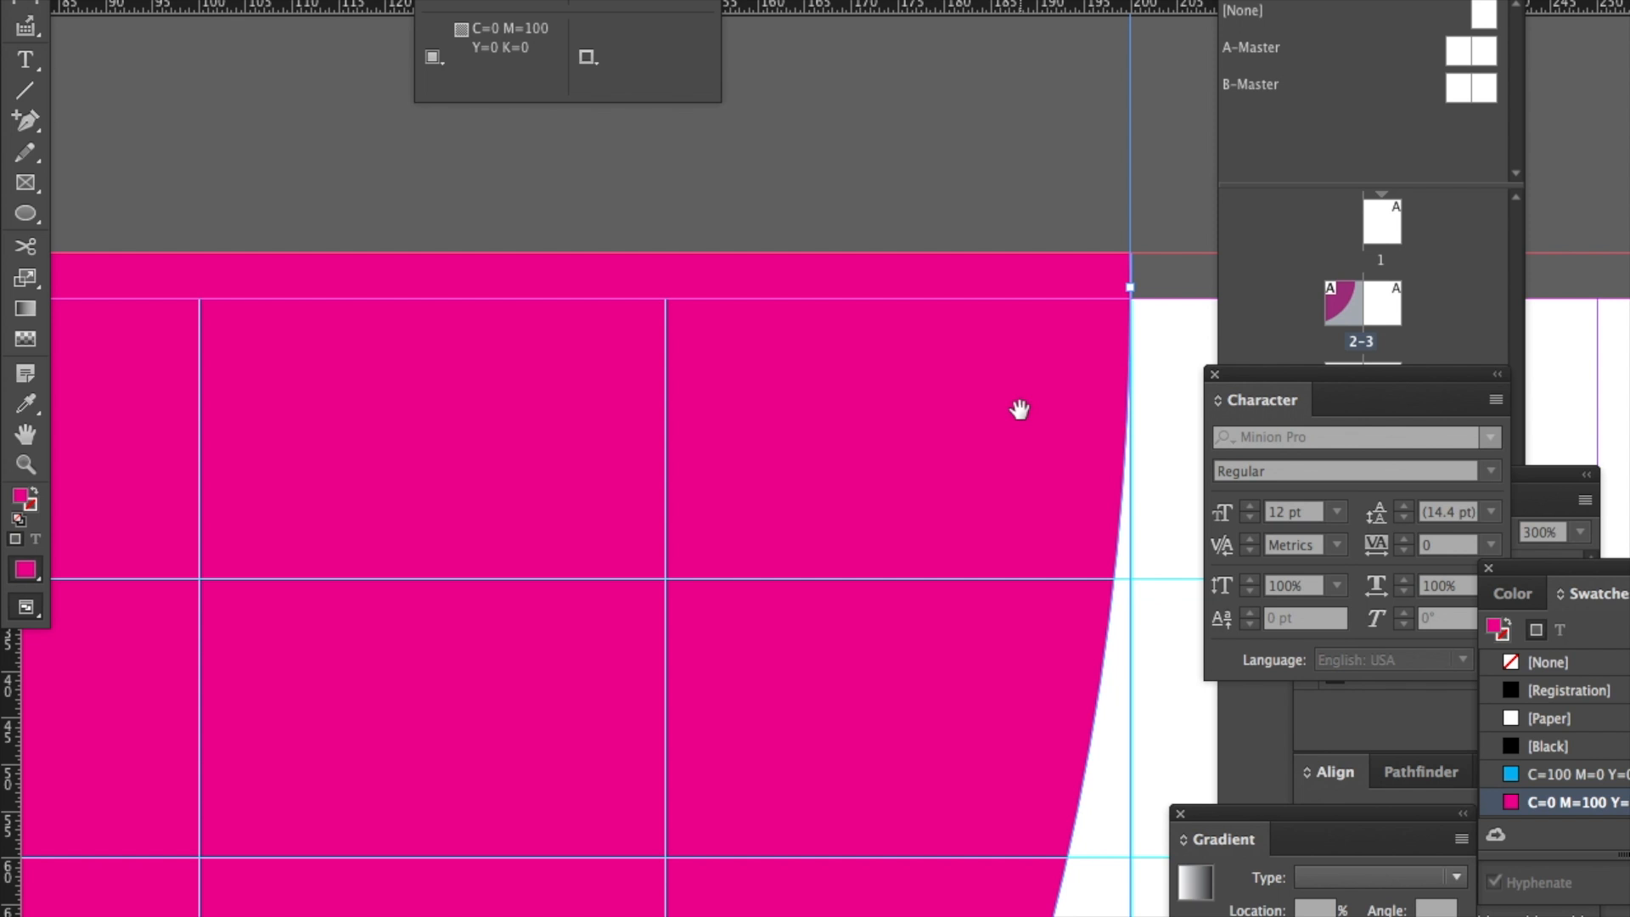
pyautogui.click(1180, 183)
# Fine-tune the magenta circle so its side anchor sits where the 200 mm guide meets the page's top edge, and deselect it.
pyautogui.scroll(2, 1134, 306)
pyautogui.scroll(4, 1134, 312)
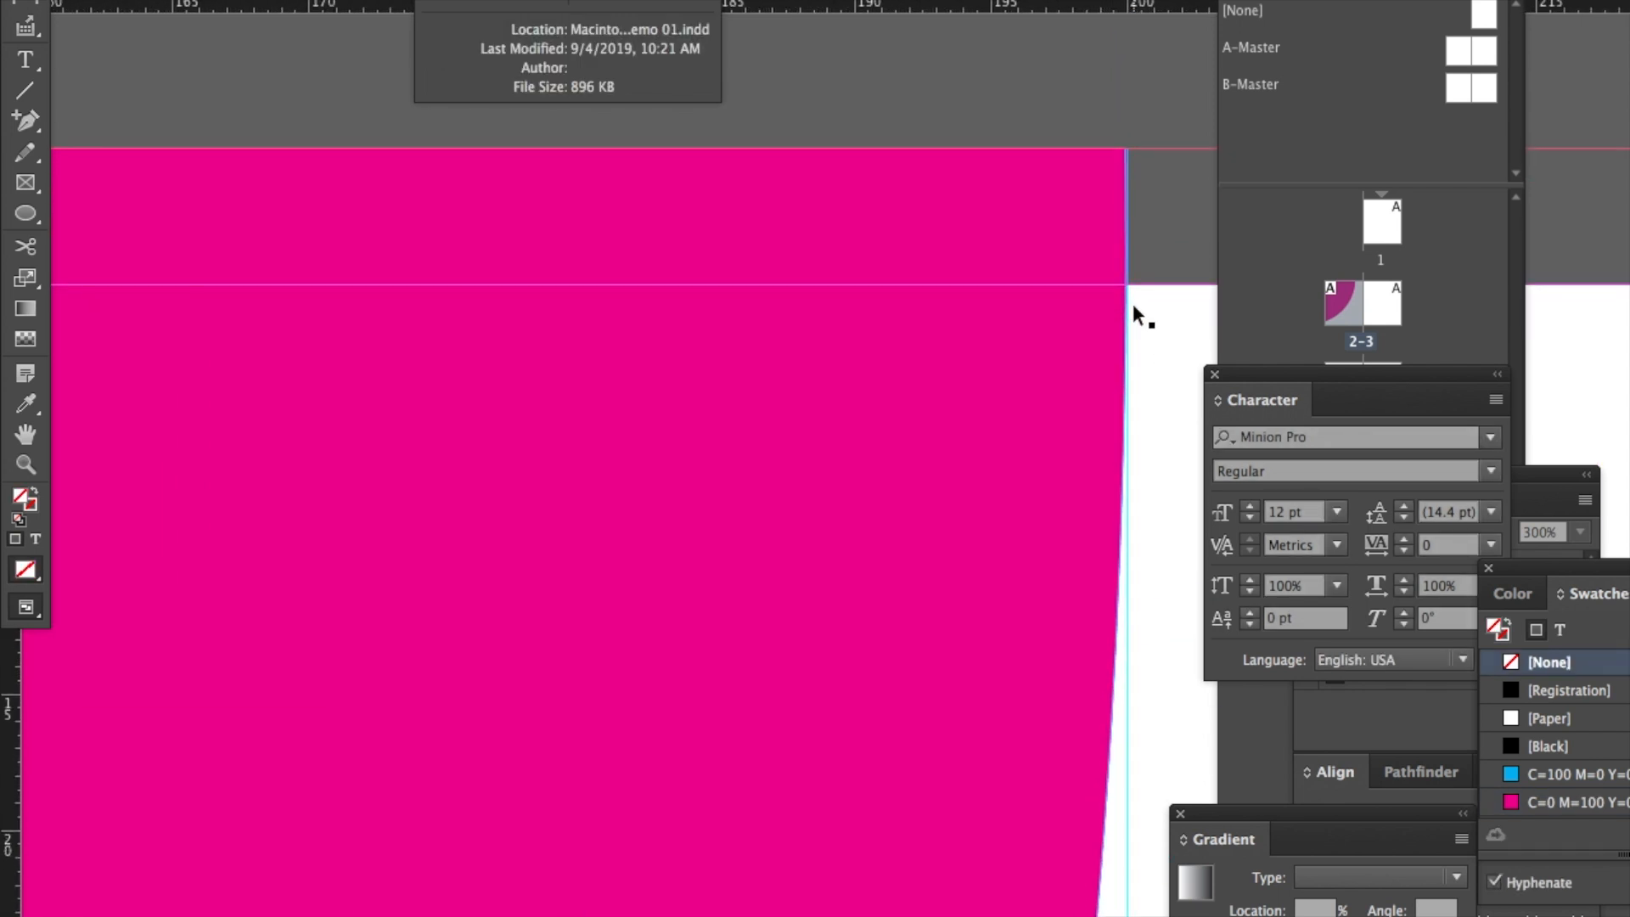
pyautogui.click(1066, 304)
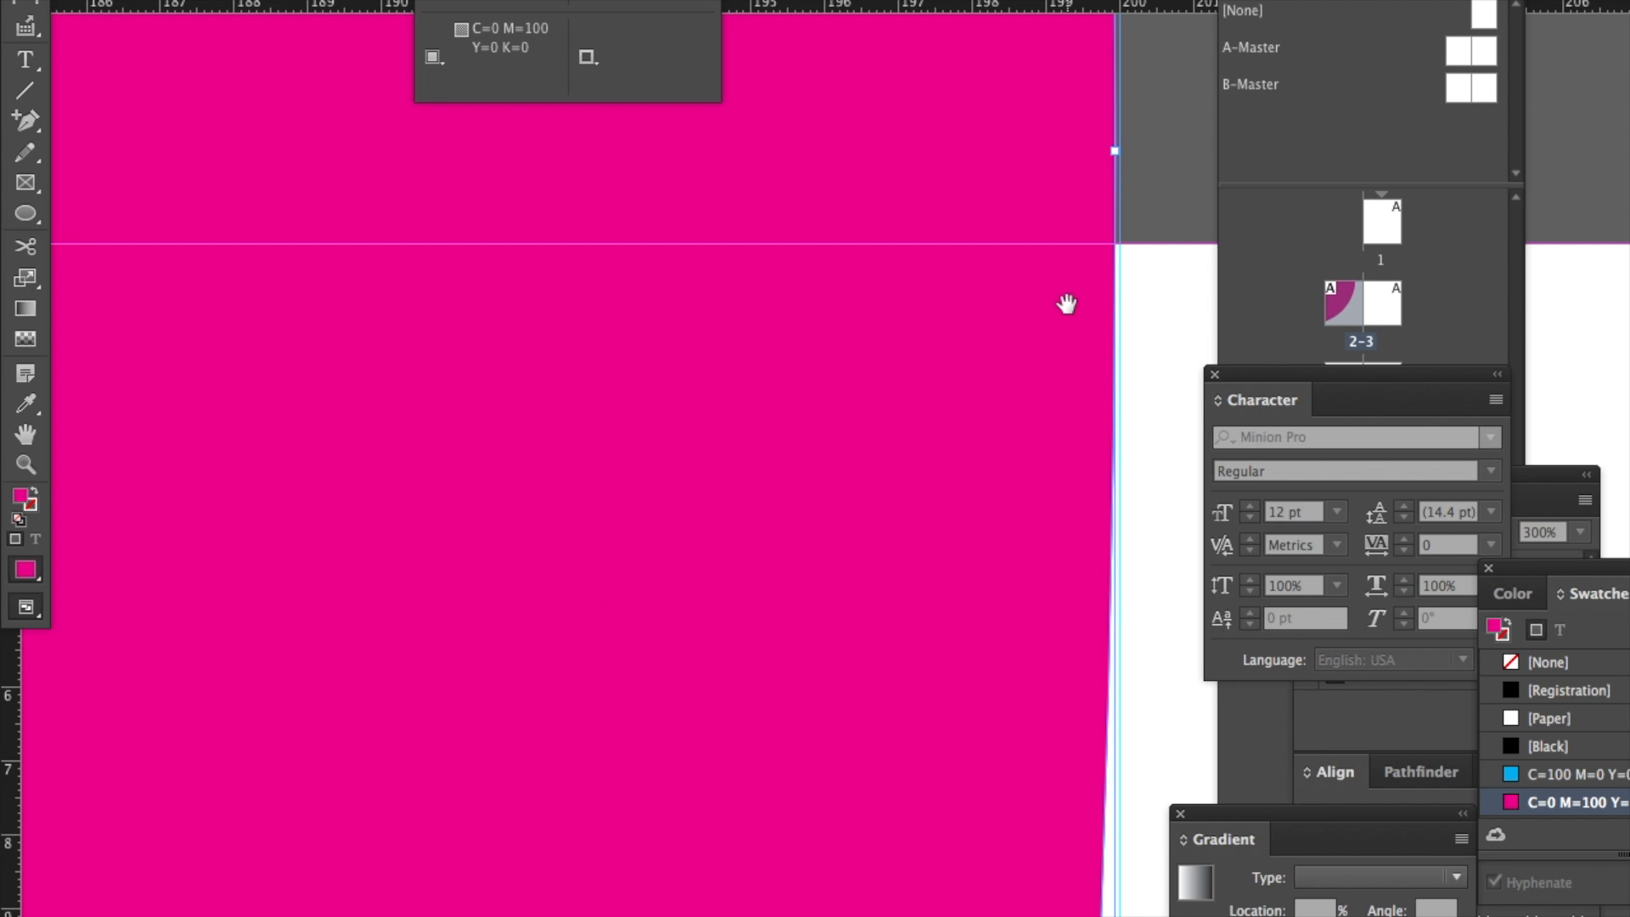
pyautogui.moveTo(1066, 303)
pyautogui.mouseDown()
pyautogui.moveTo(1036, 320)
pyautogui.moveTo(1073, 301)
pyautogui.mouseUp()
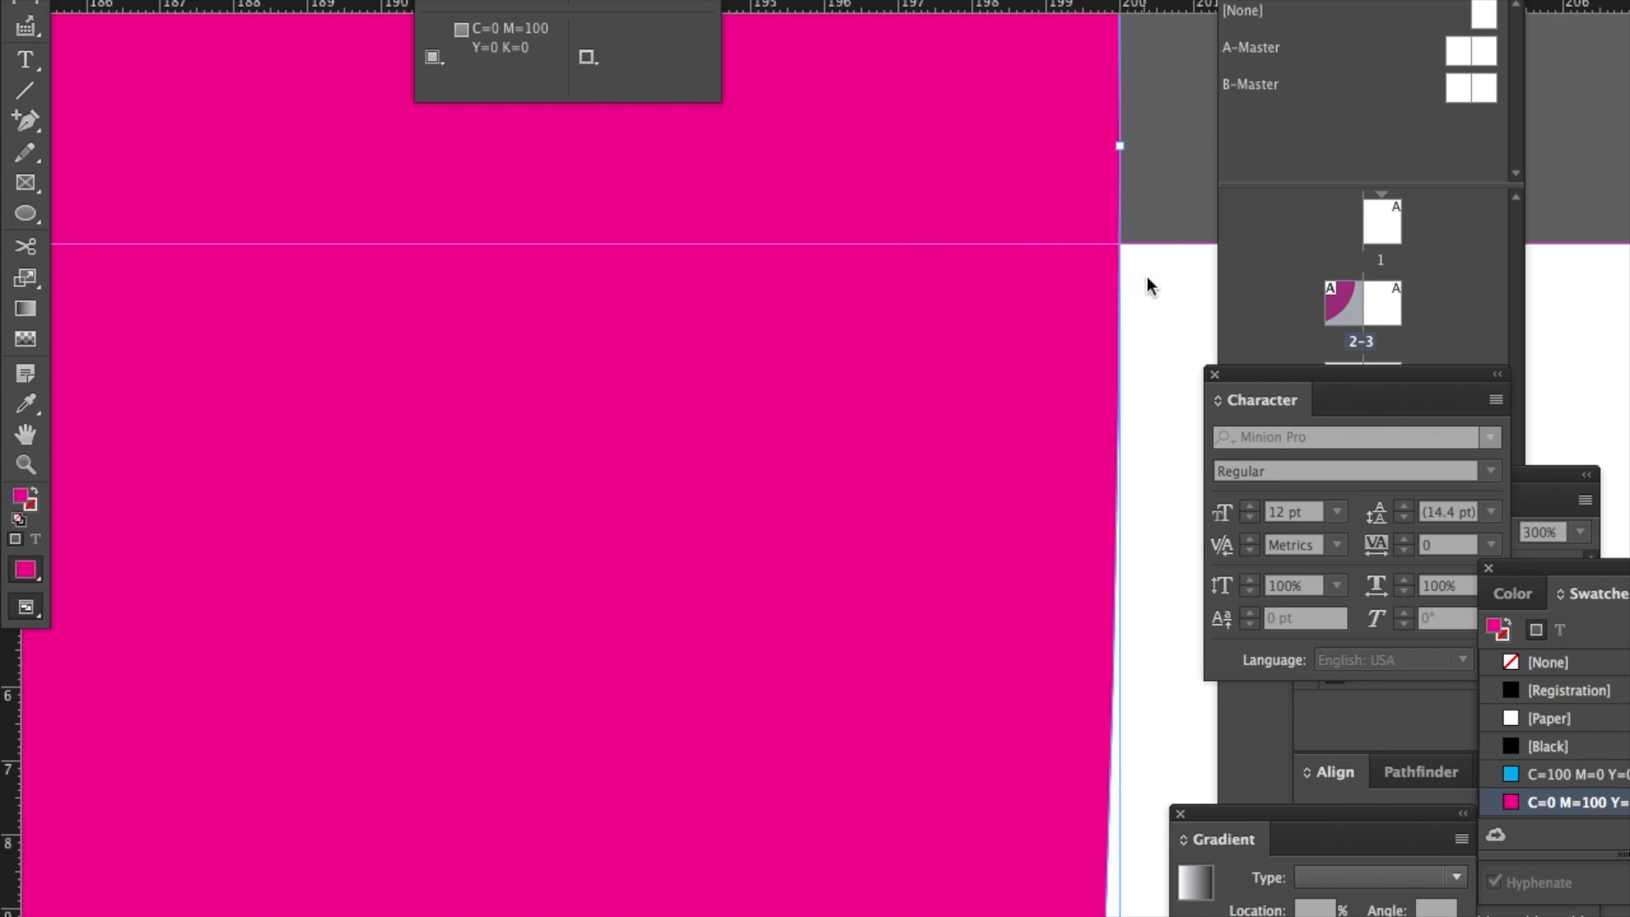
pyautogui.click(1148, 278)
pyautogui.doubleClick(1048, 293)
pyautogui.moveTo(1048, 292); pyautogui.dragTo(1057, 350)
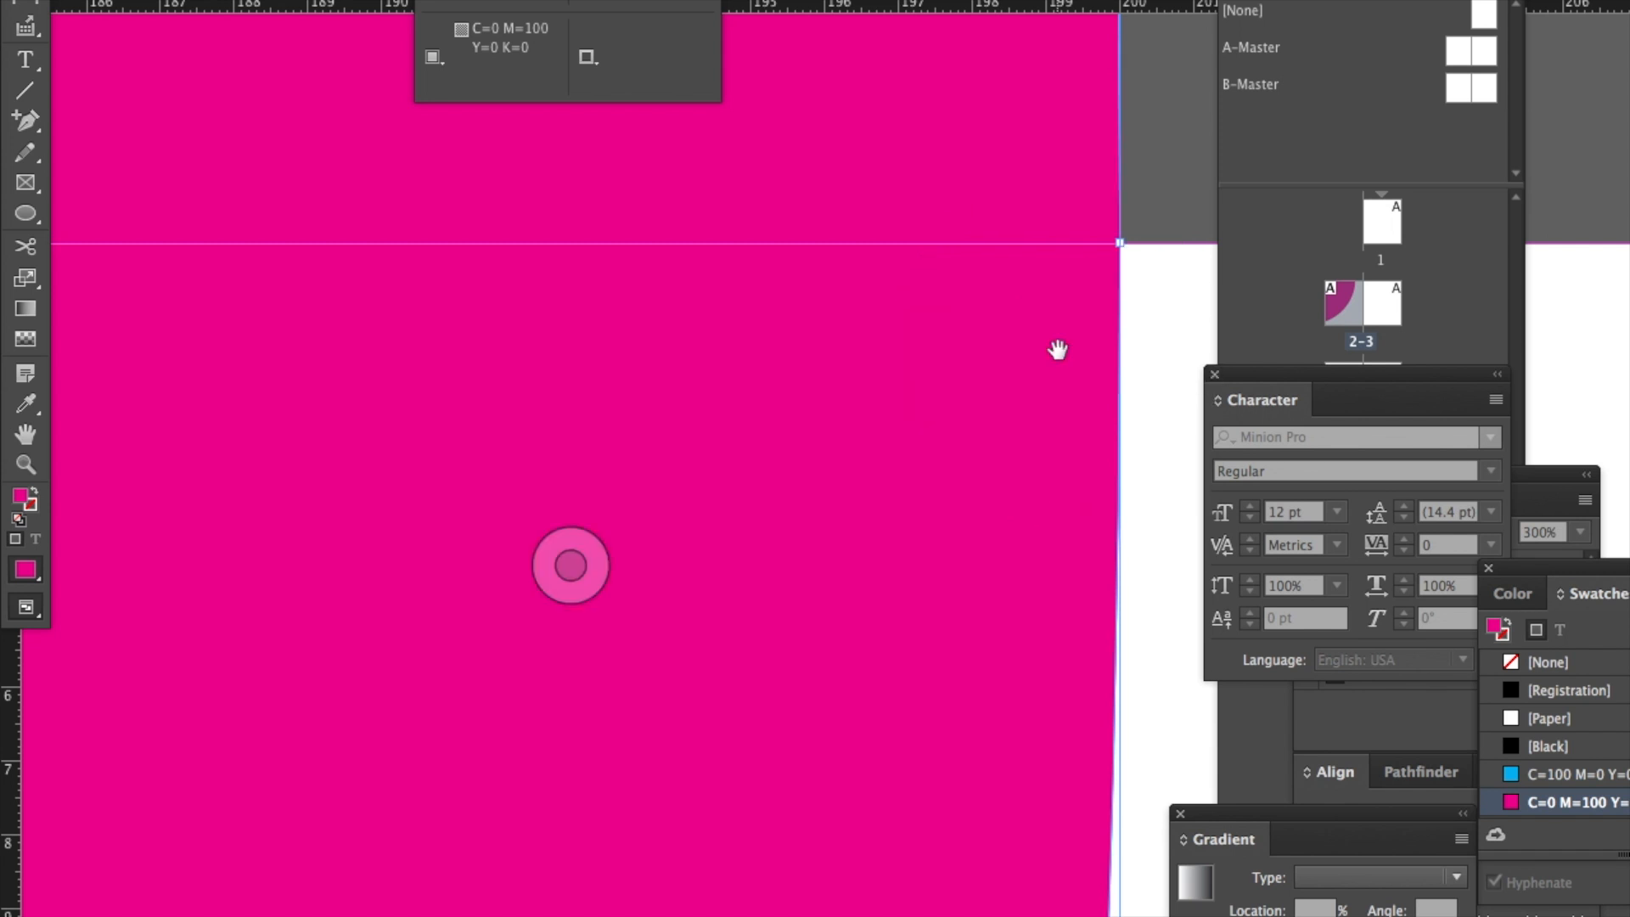
pyautogui.click(1187, 364)
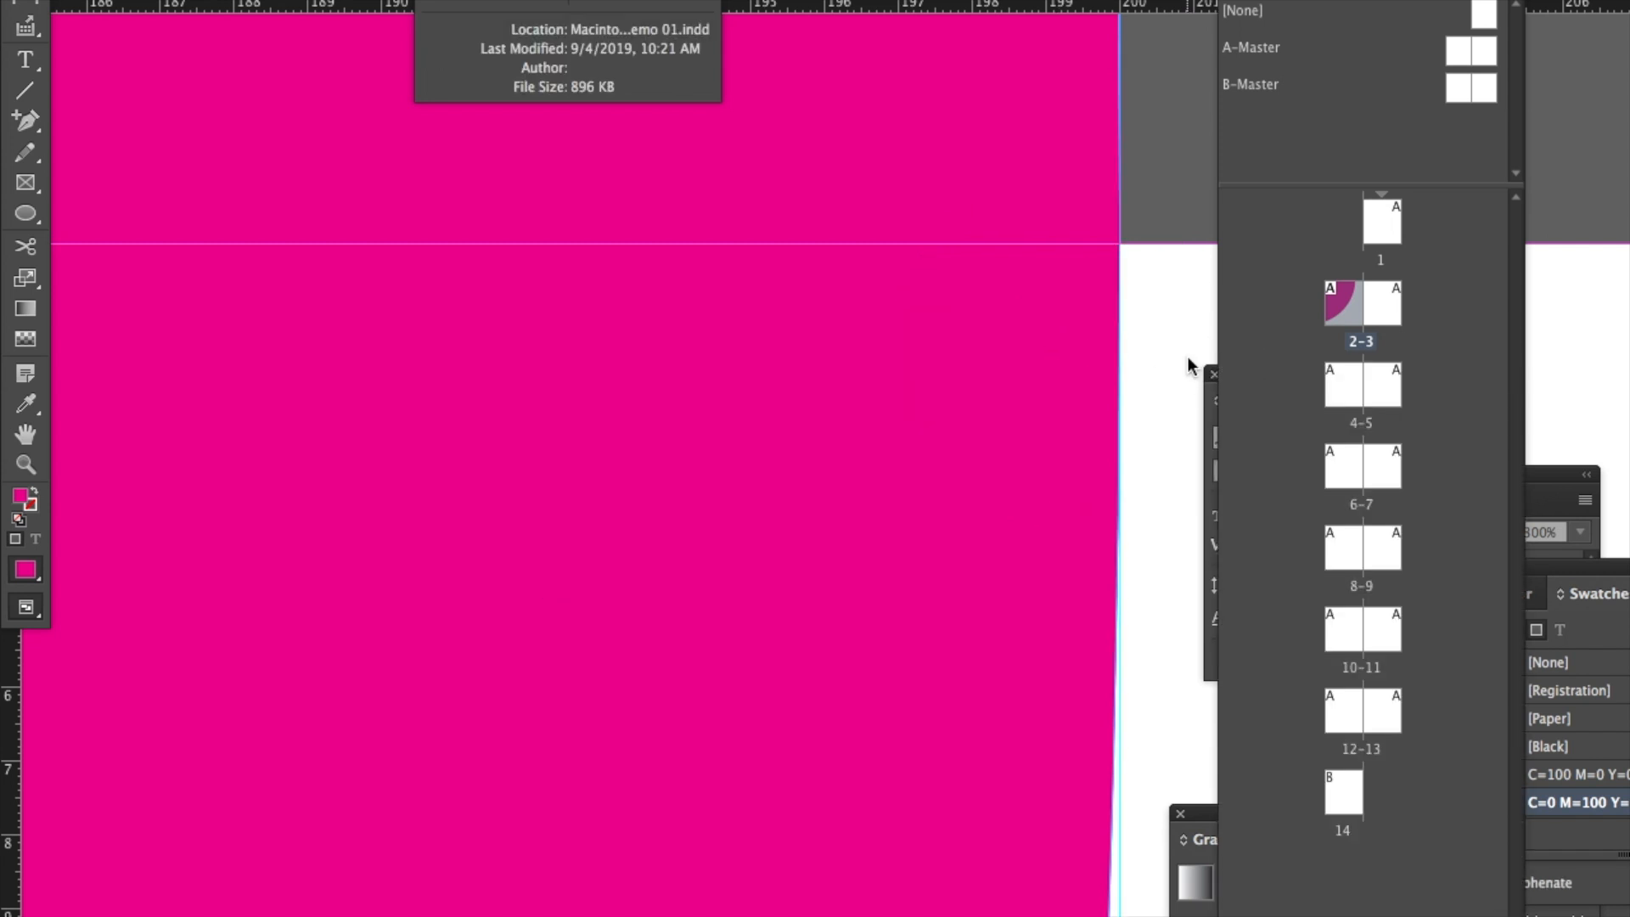
# Examine the magenta shape's lower end at the bleed and compare page 2 with the sketch's remaining shapes.
pyautogui.press('super+minus')
pyautogui.press('super+minus')
pyautogui.press('super+minus')
pyautogui.press('super+minus')
pyautogui.press('super+minus')
pyautogui.press('super+minus')
pyautogui.press('super+minus')
pyautogui.press('super+minus')
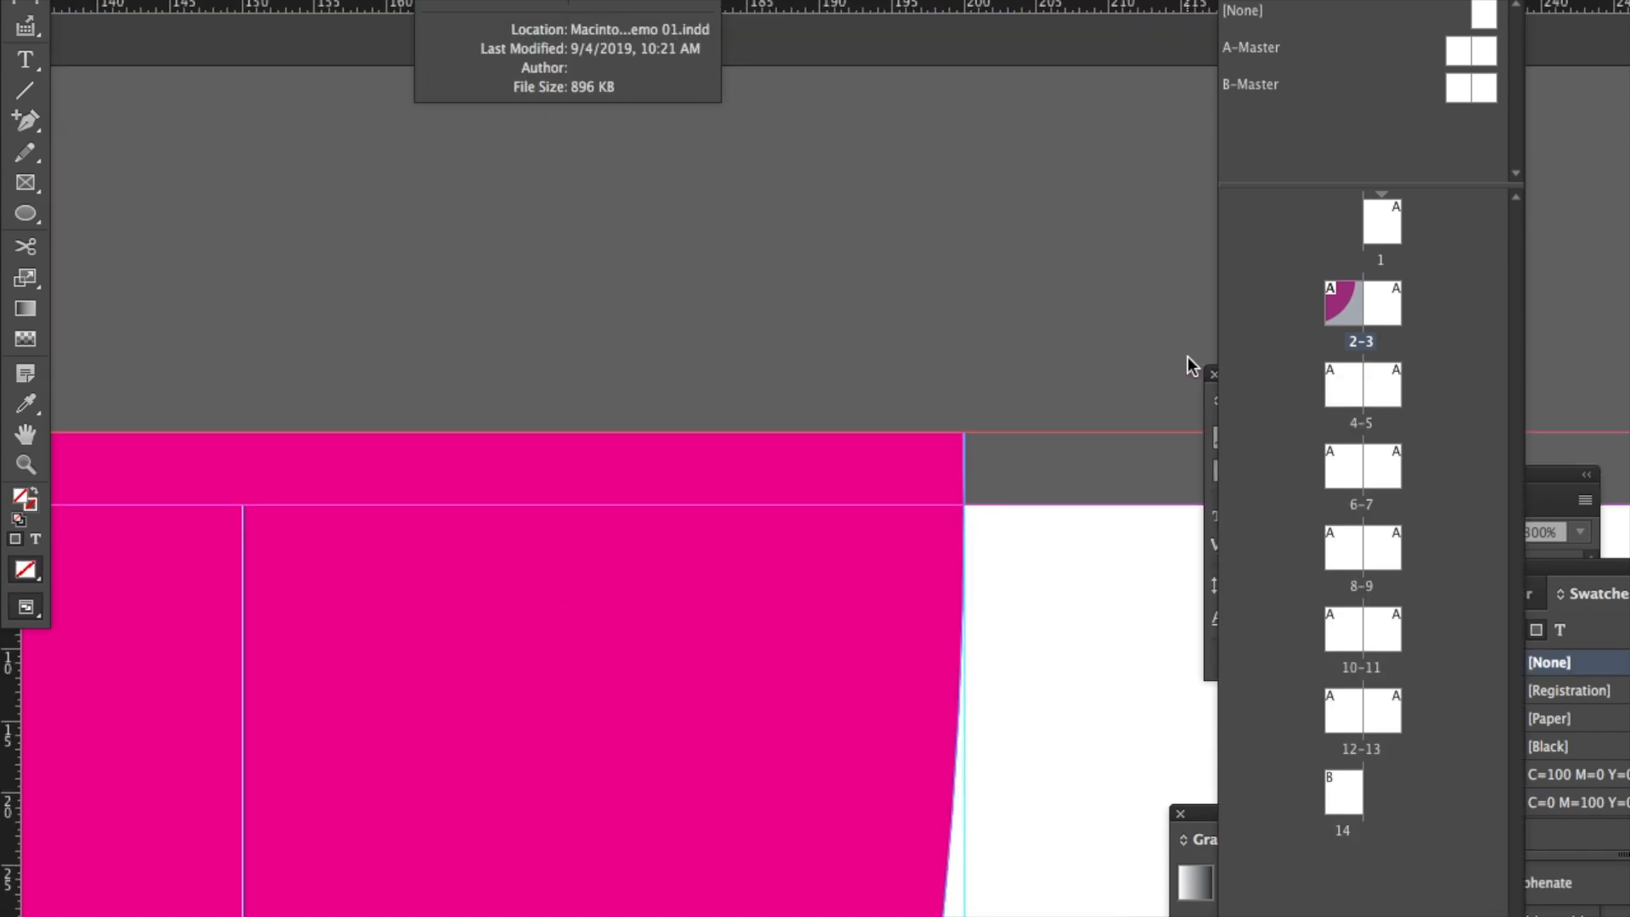
pyautogui.press('super+minus')
pyautogui.press('super+minus')
pyautogui.press('super+minus')
pyautogui.press('super+minus')
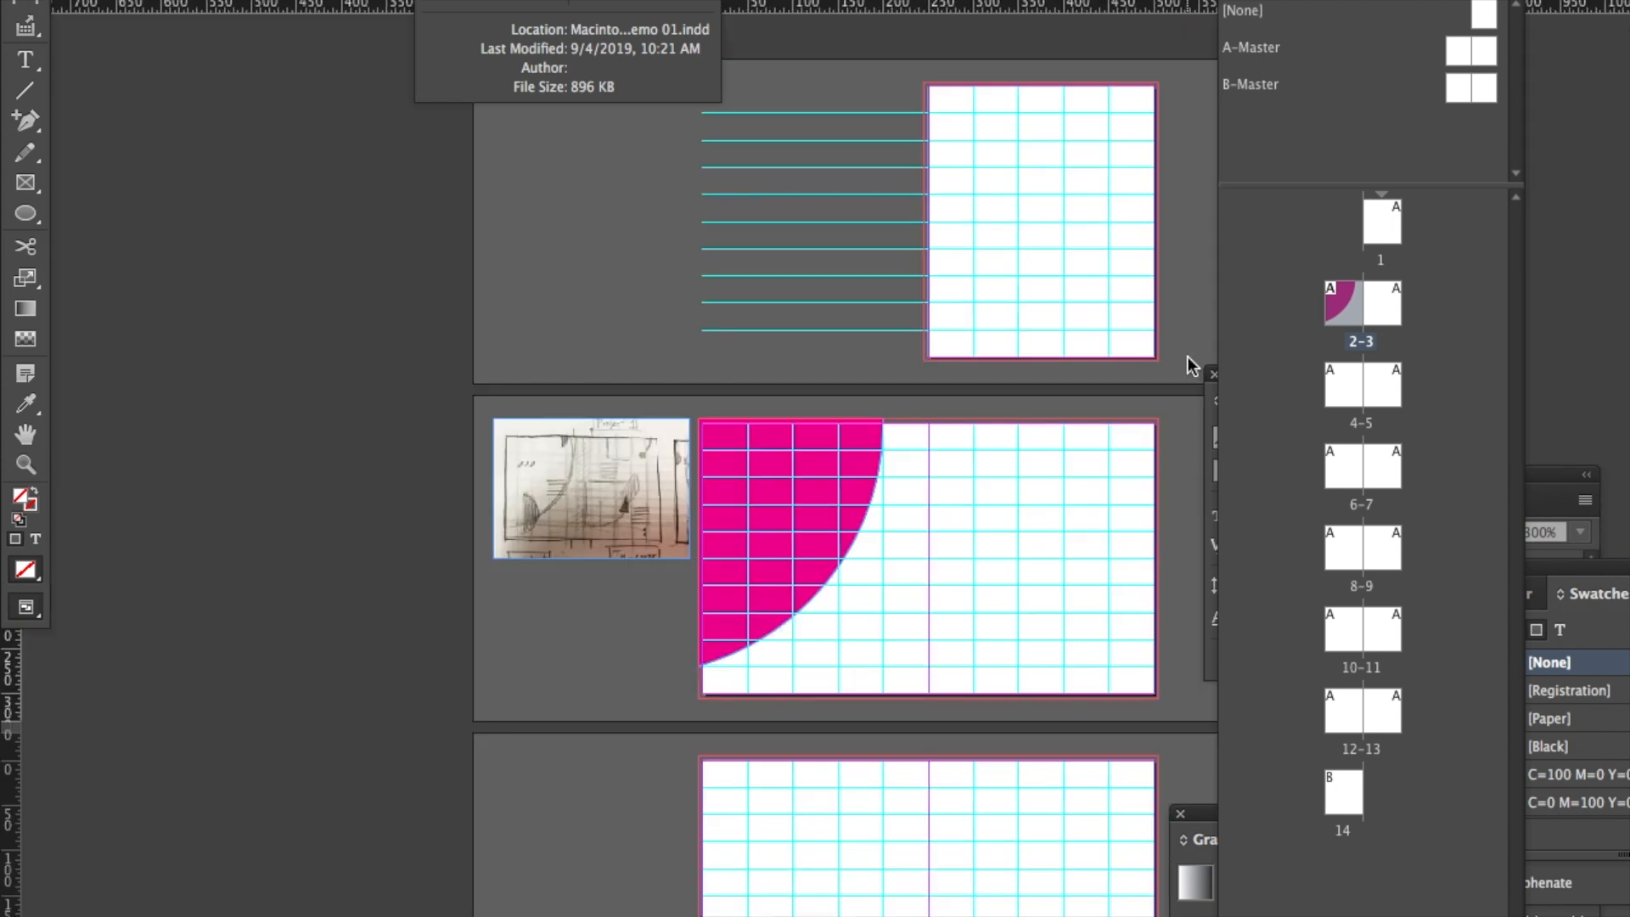
pyautogui.click(25, 464)
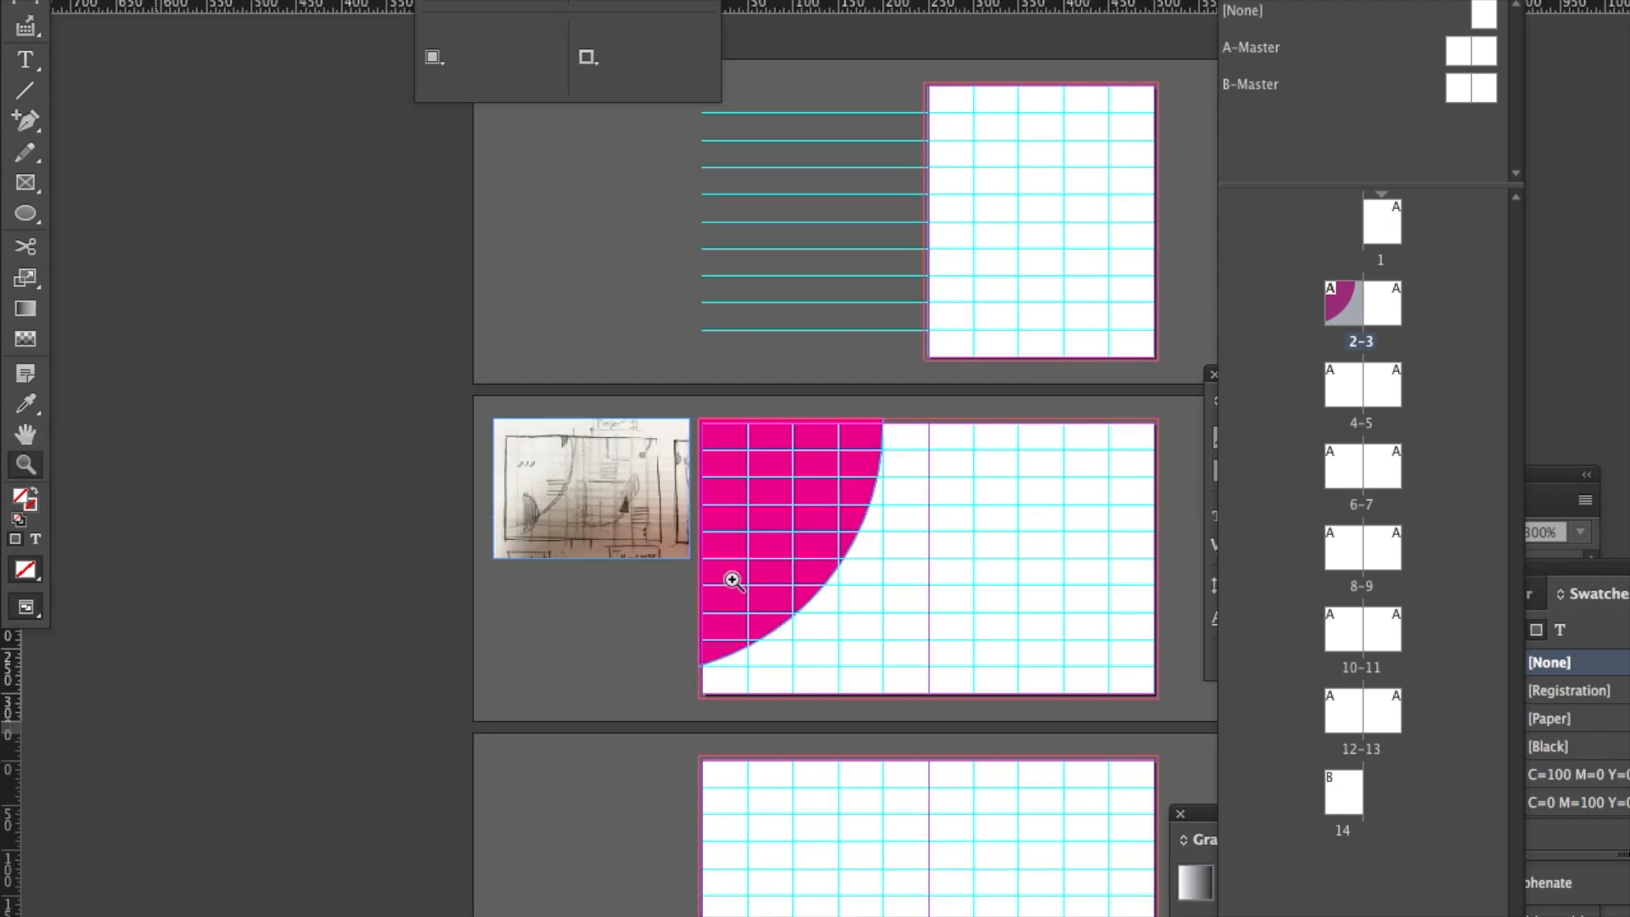
pyautogui.moveTo(664, 642); pyautogui.dragTo(1021, 893)
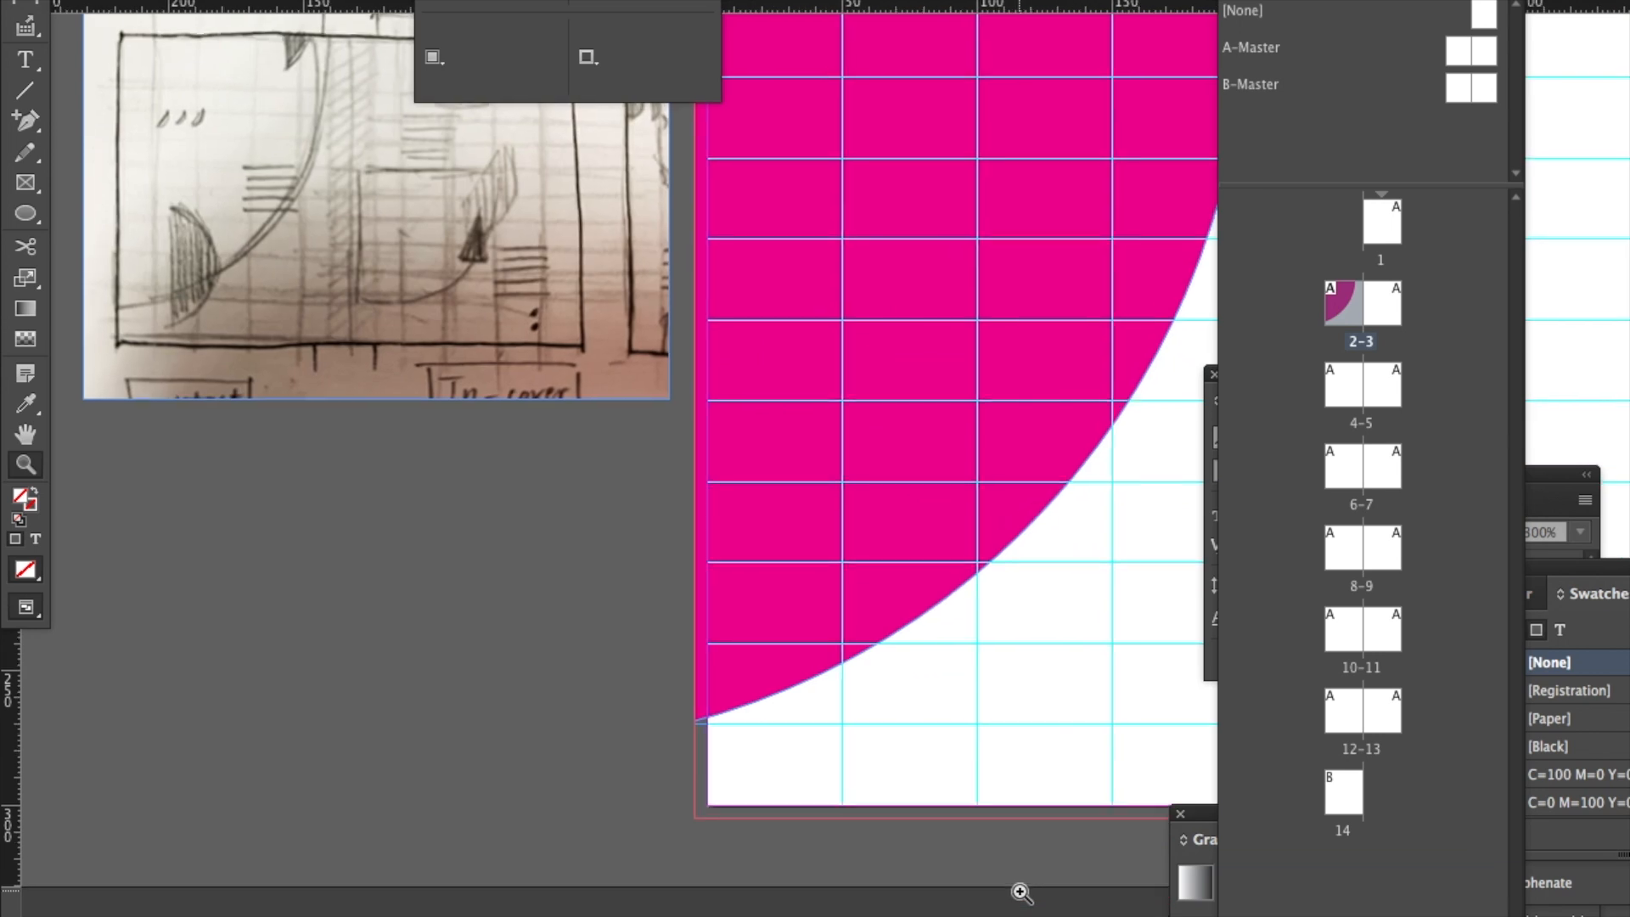
pyautogui.moveTo(585, 670)
pyautogui.mouseDown()
pyautogui.moveTo(874, 793)
pyautogui.moveTo(777, 608)
pyautogui.mouseUp()
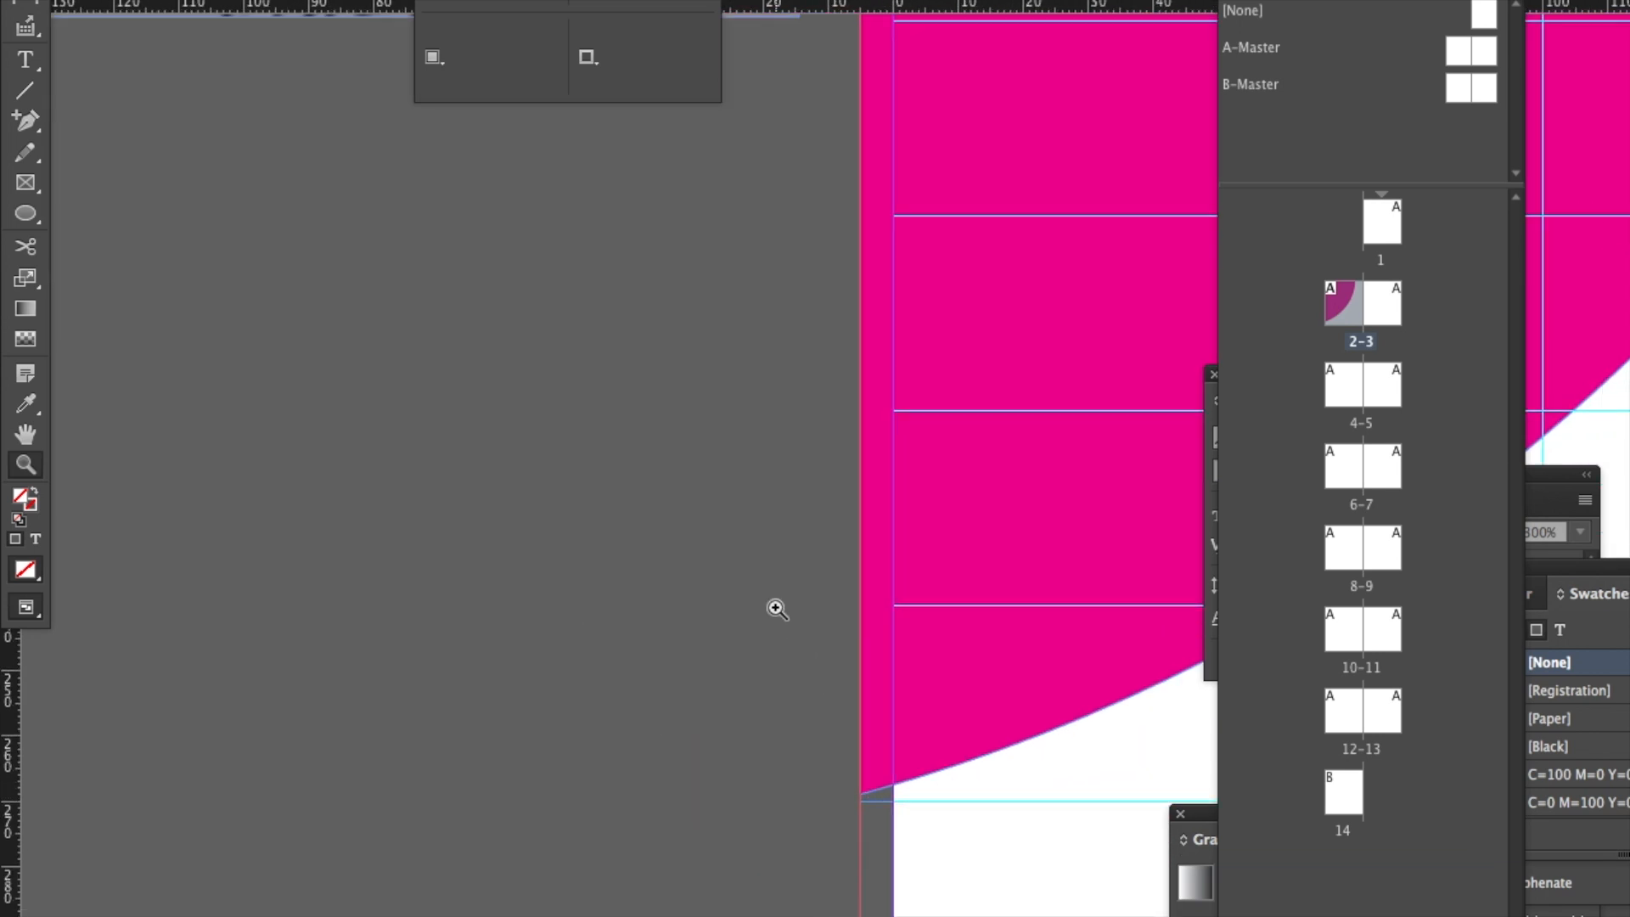
pyautogui.scroll(-2, 776, 609)
pyautogui.scroll(4, 776, 608)
pyautogui.scroll(-1, 776, 609)
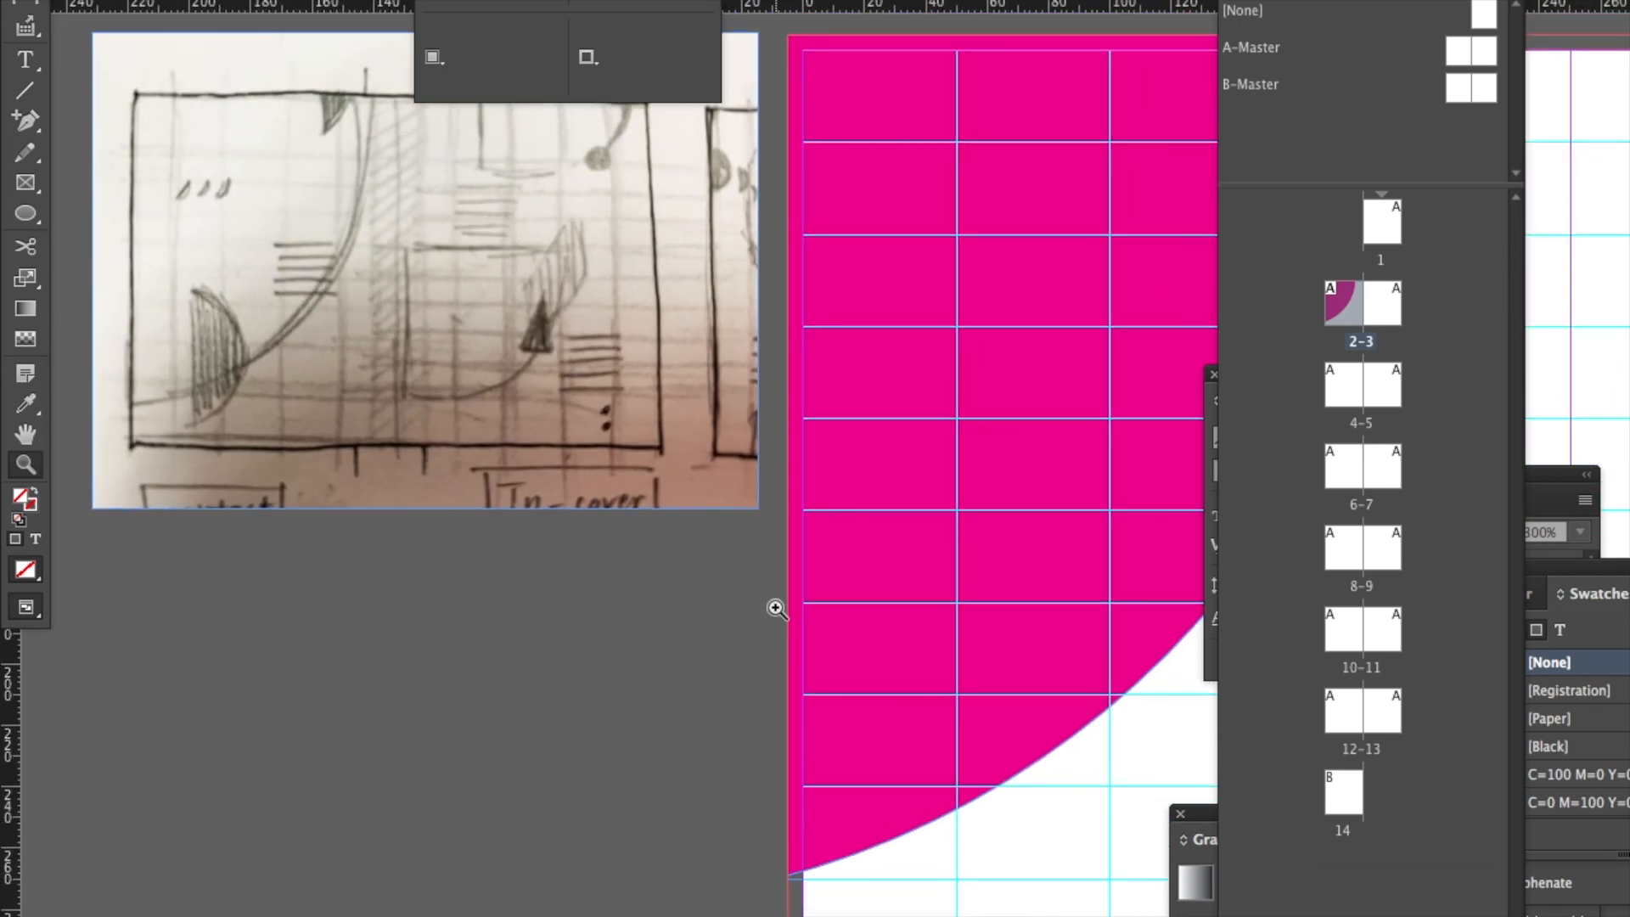
pyautogui.scroll(1, 776, 609)
pyautogui.scroll(2, 776, 608)
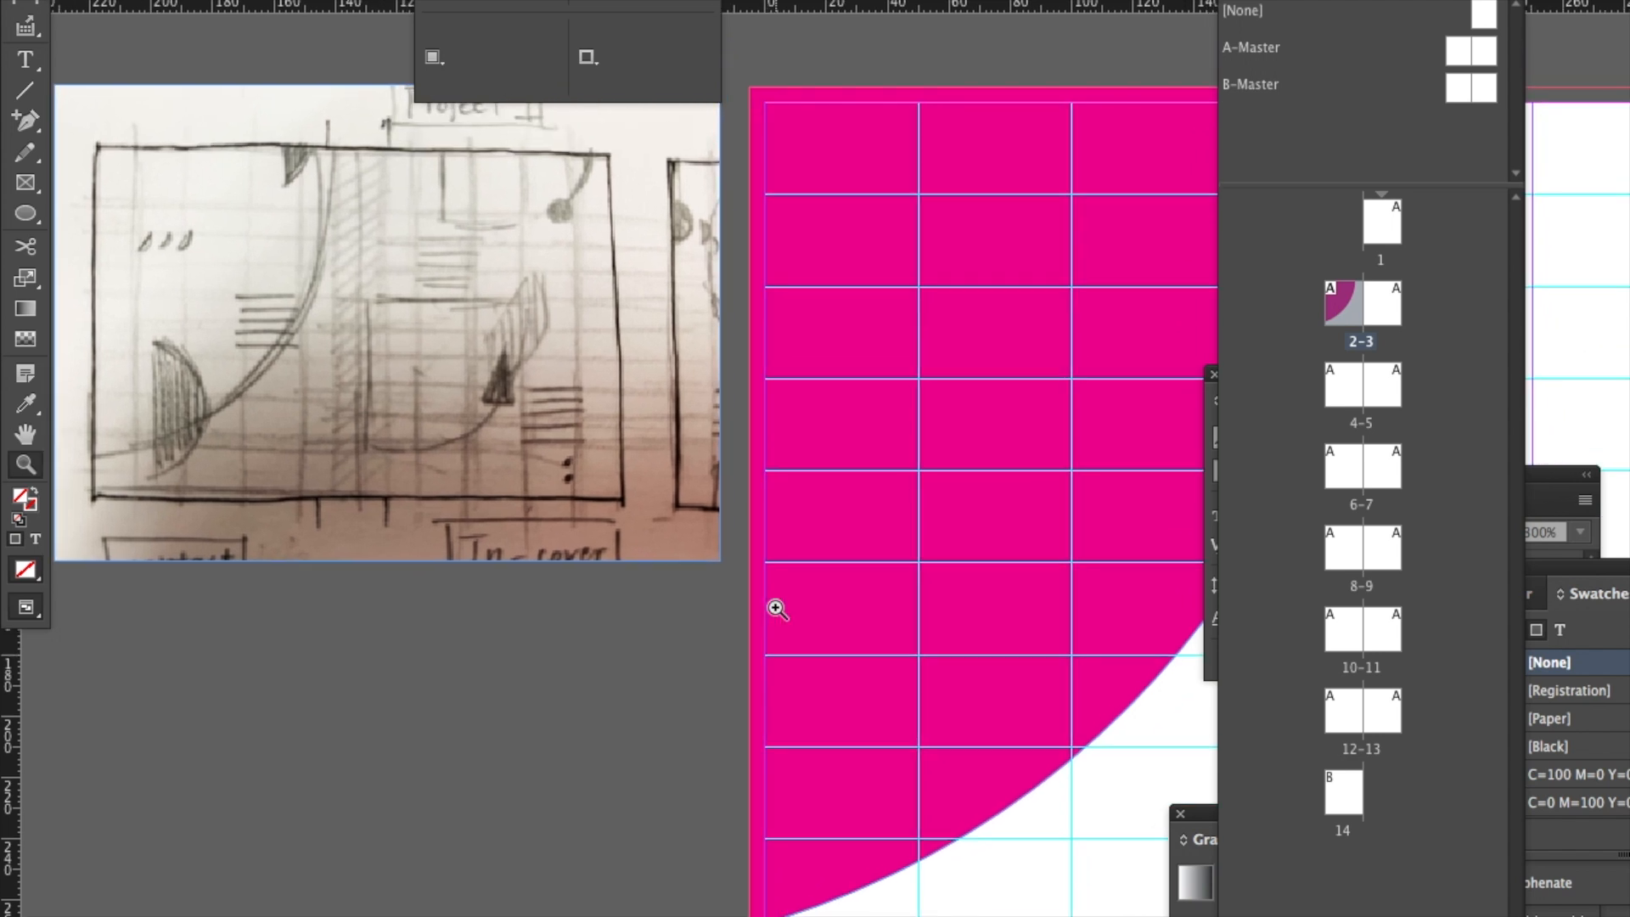
pyautogui.scroll(2, 776, 609)
pyautogui.hscroll(5, 776, 609)
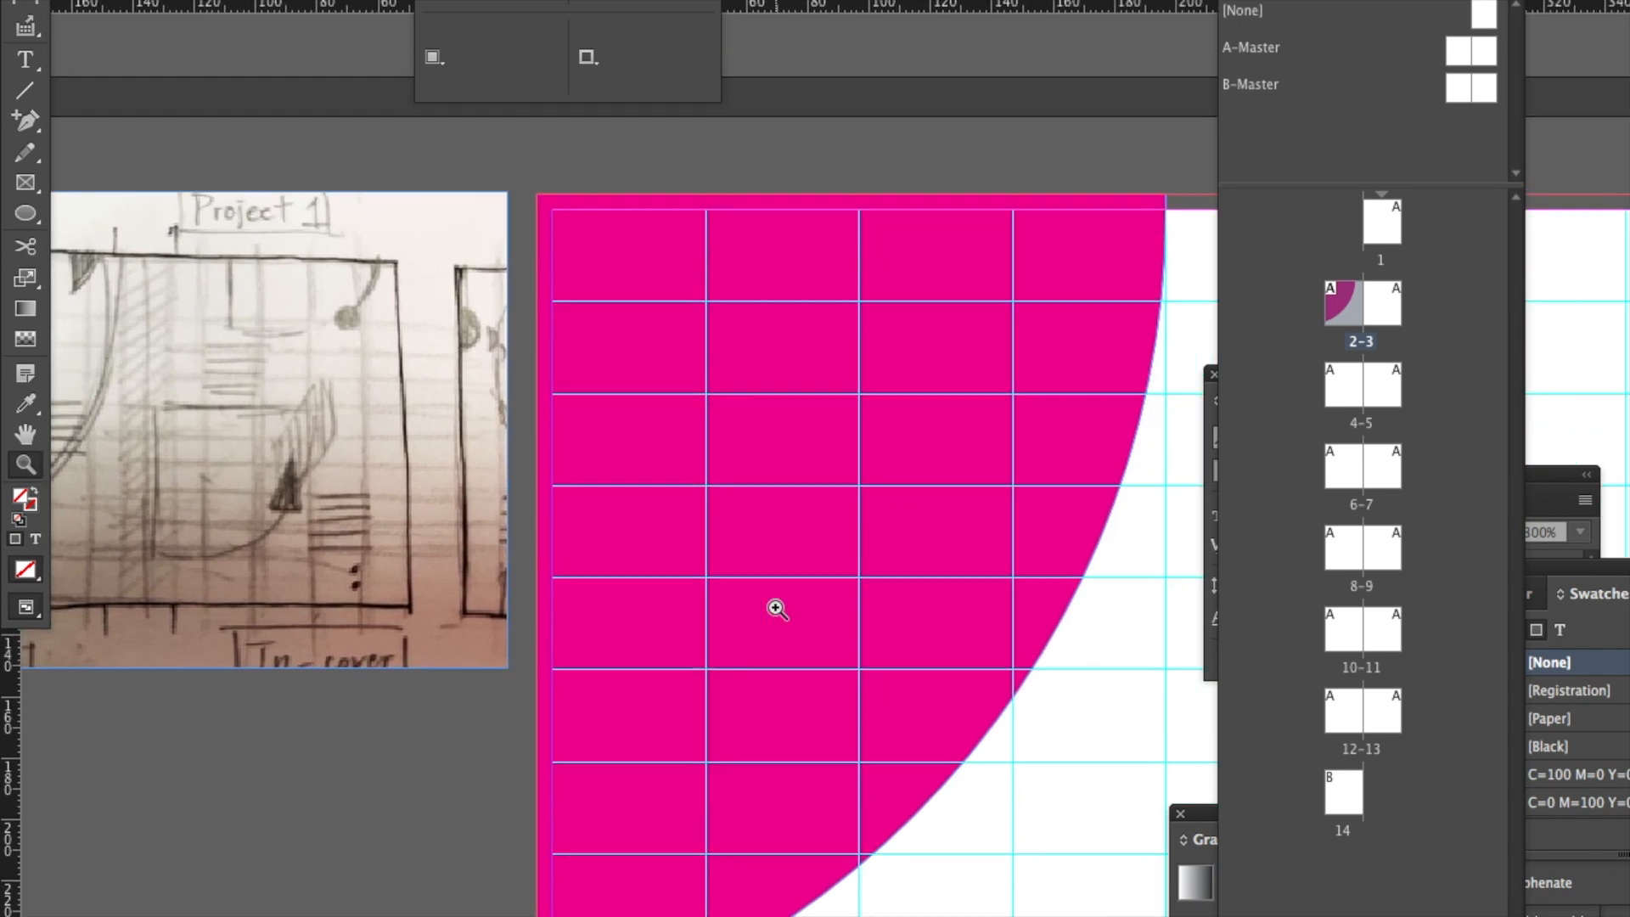
pyautogui.hscroll(-3, 776, 609)
pyautogui.scroll(-2, 775, 608)
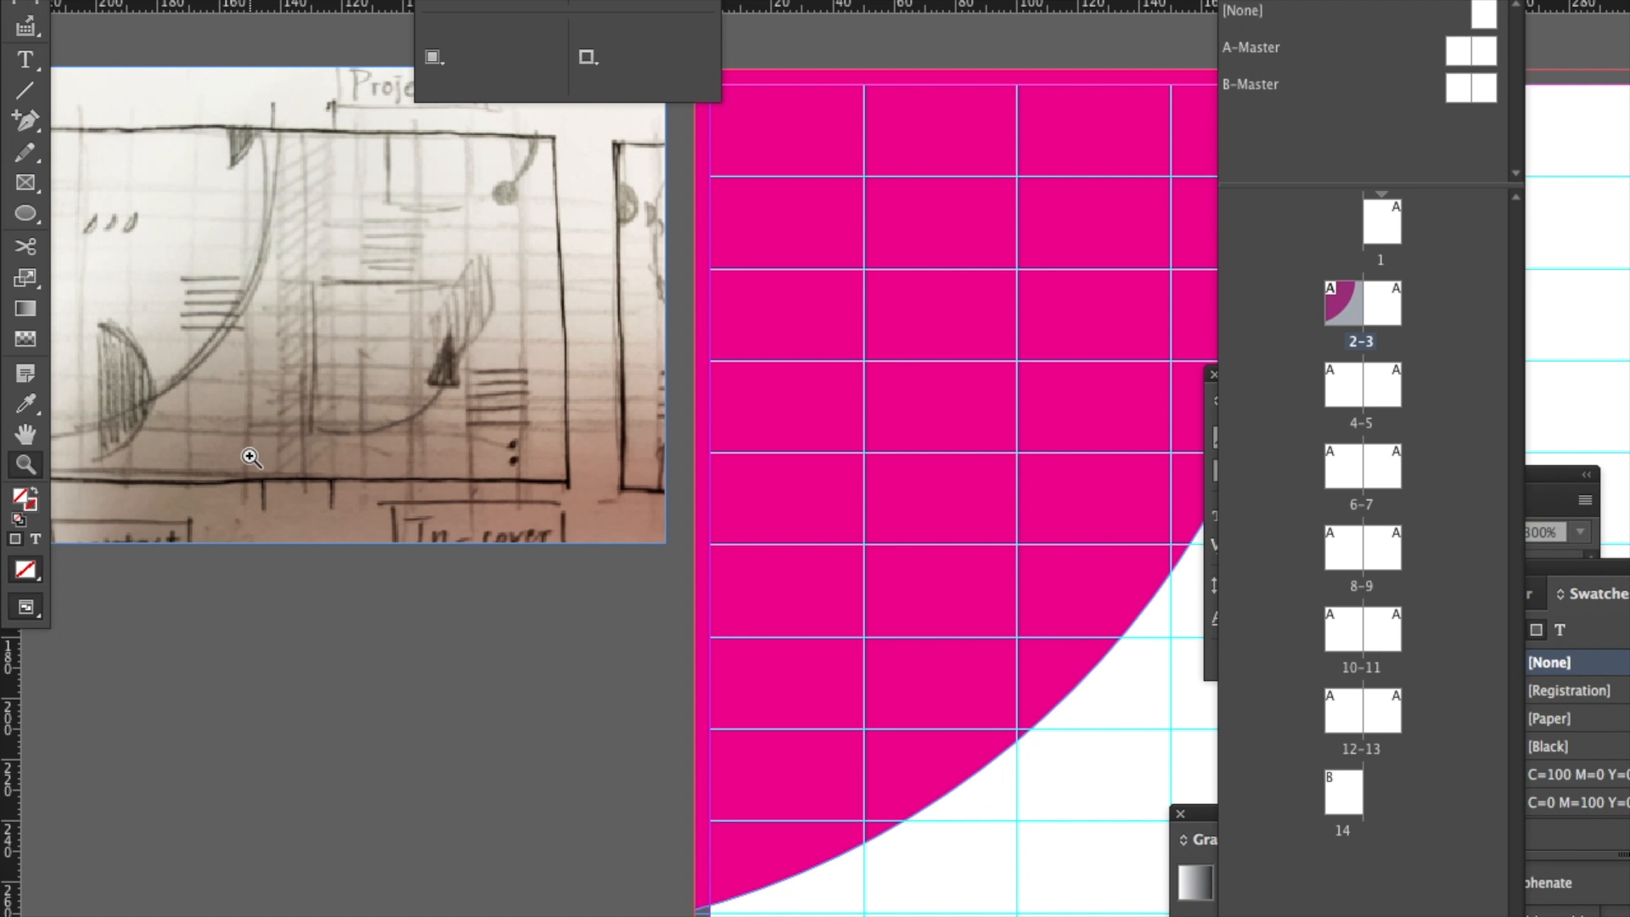
# Draw a circle with no stroke below the sketch image, partly over page 2, and fill it with C=100 M=90 Y=10 K=0.
pyautogui.click(26, 213)
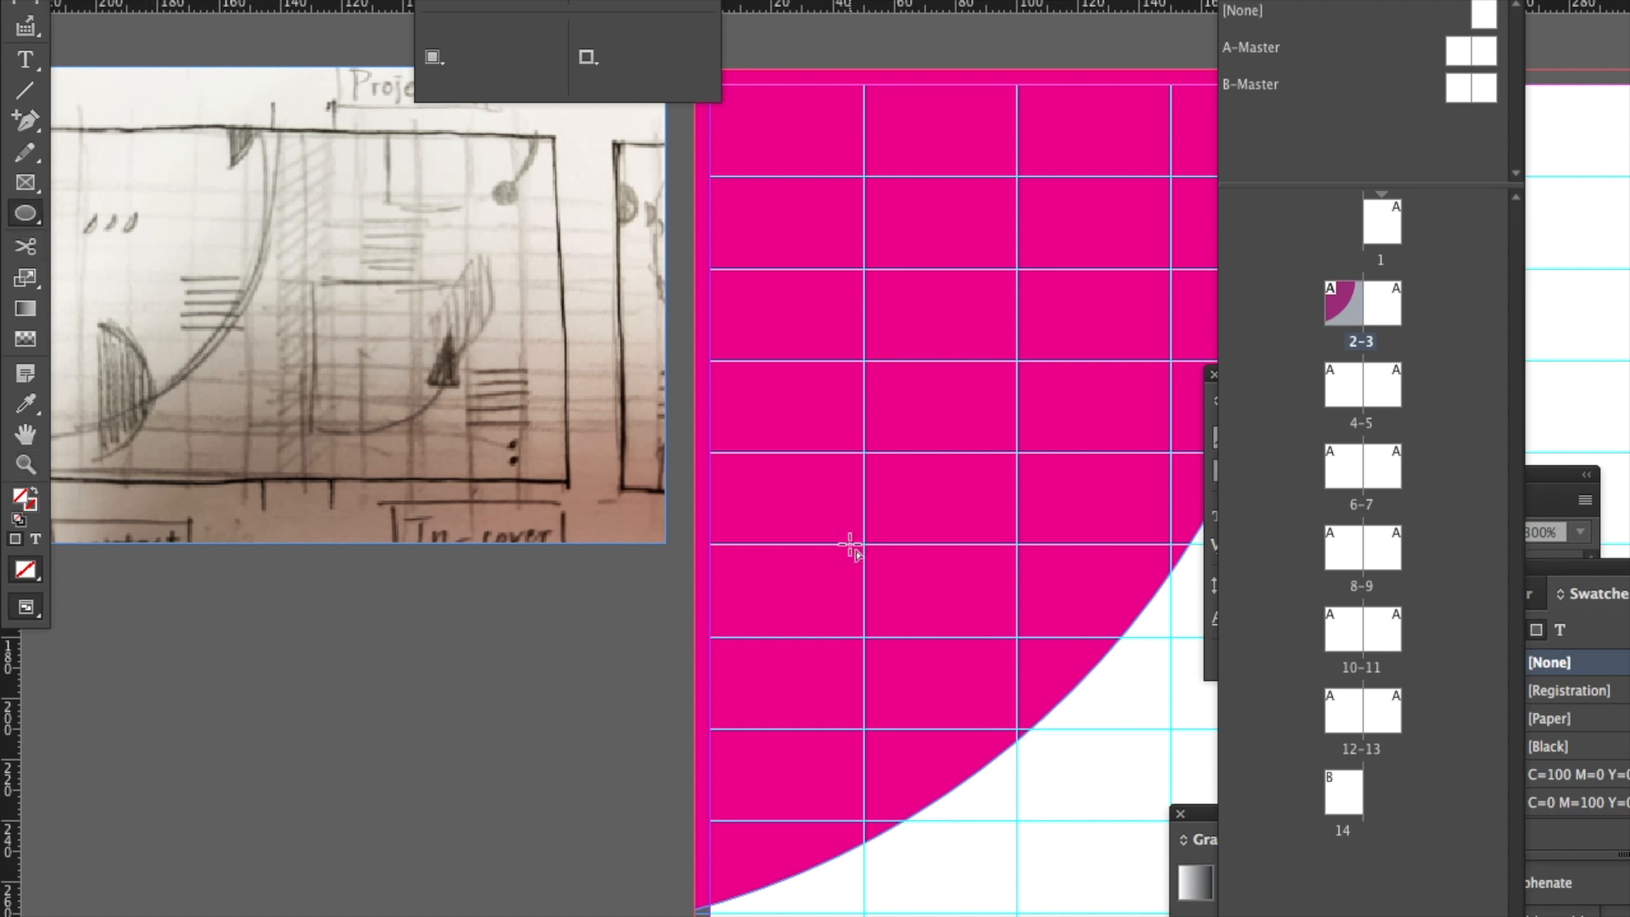
pyautogui.hscroll(-2, 854, 544)
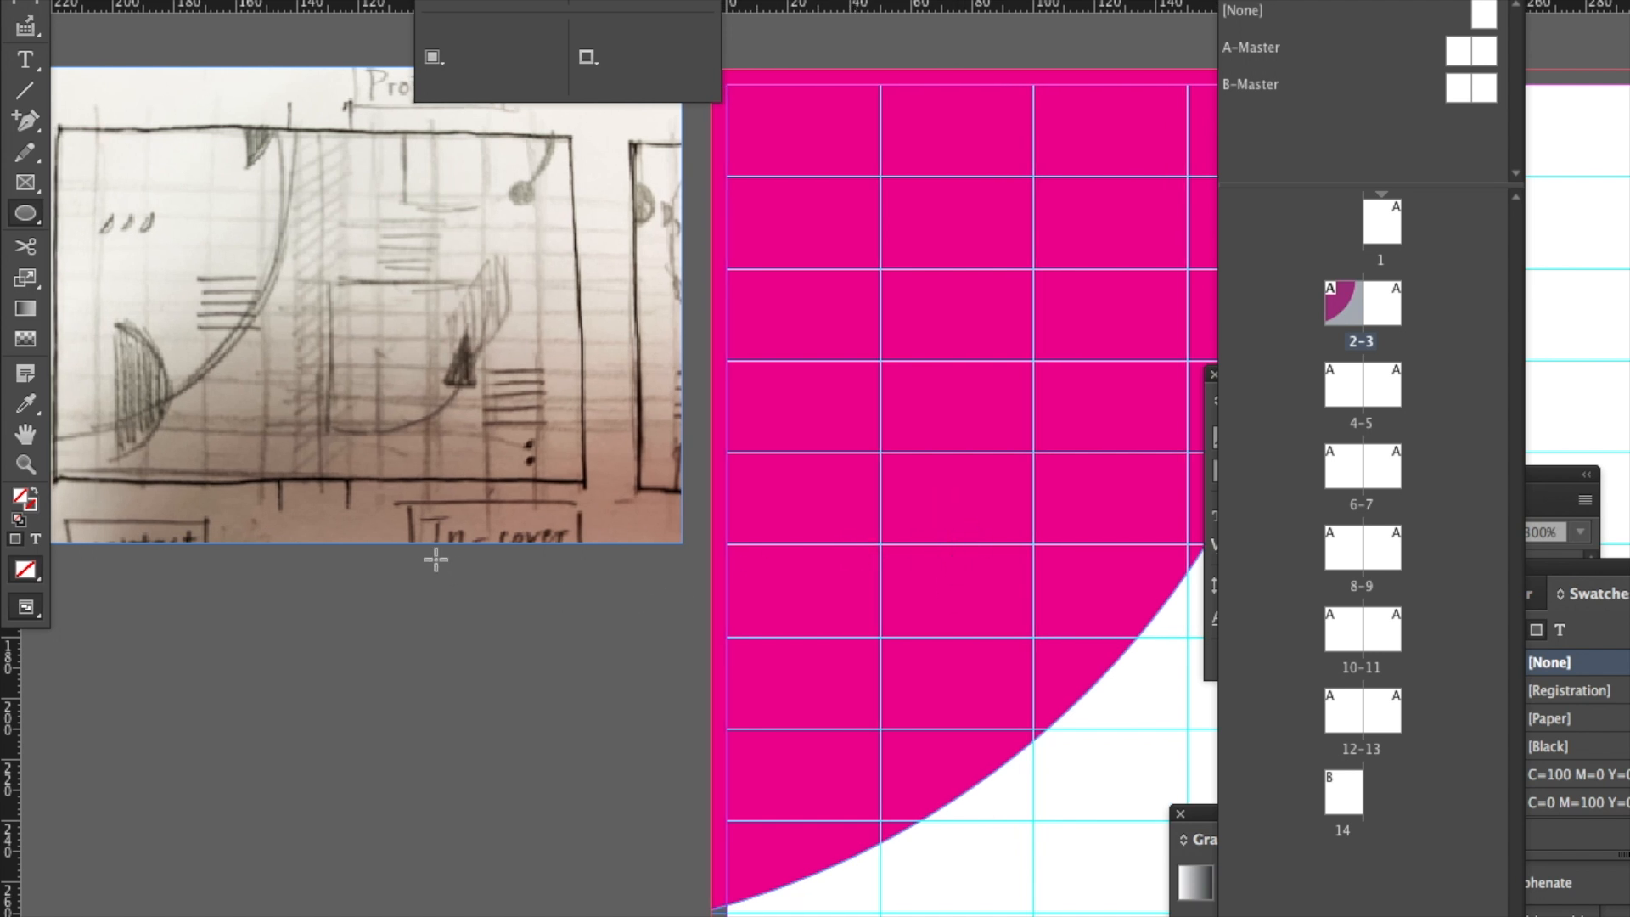
pyautogui.moveTo(382, 565); pyautogui.dragTo(940, 914)
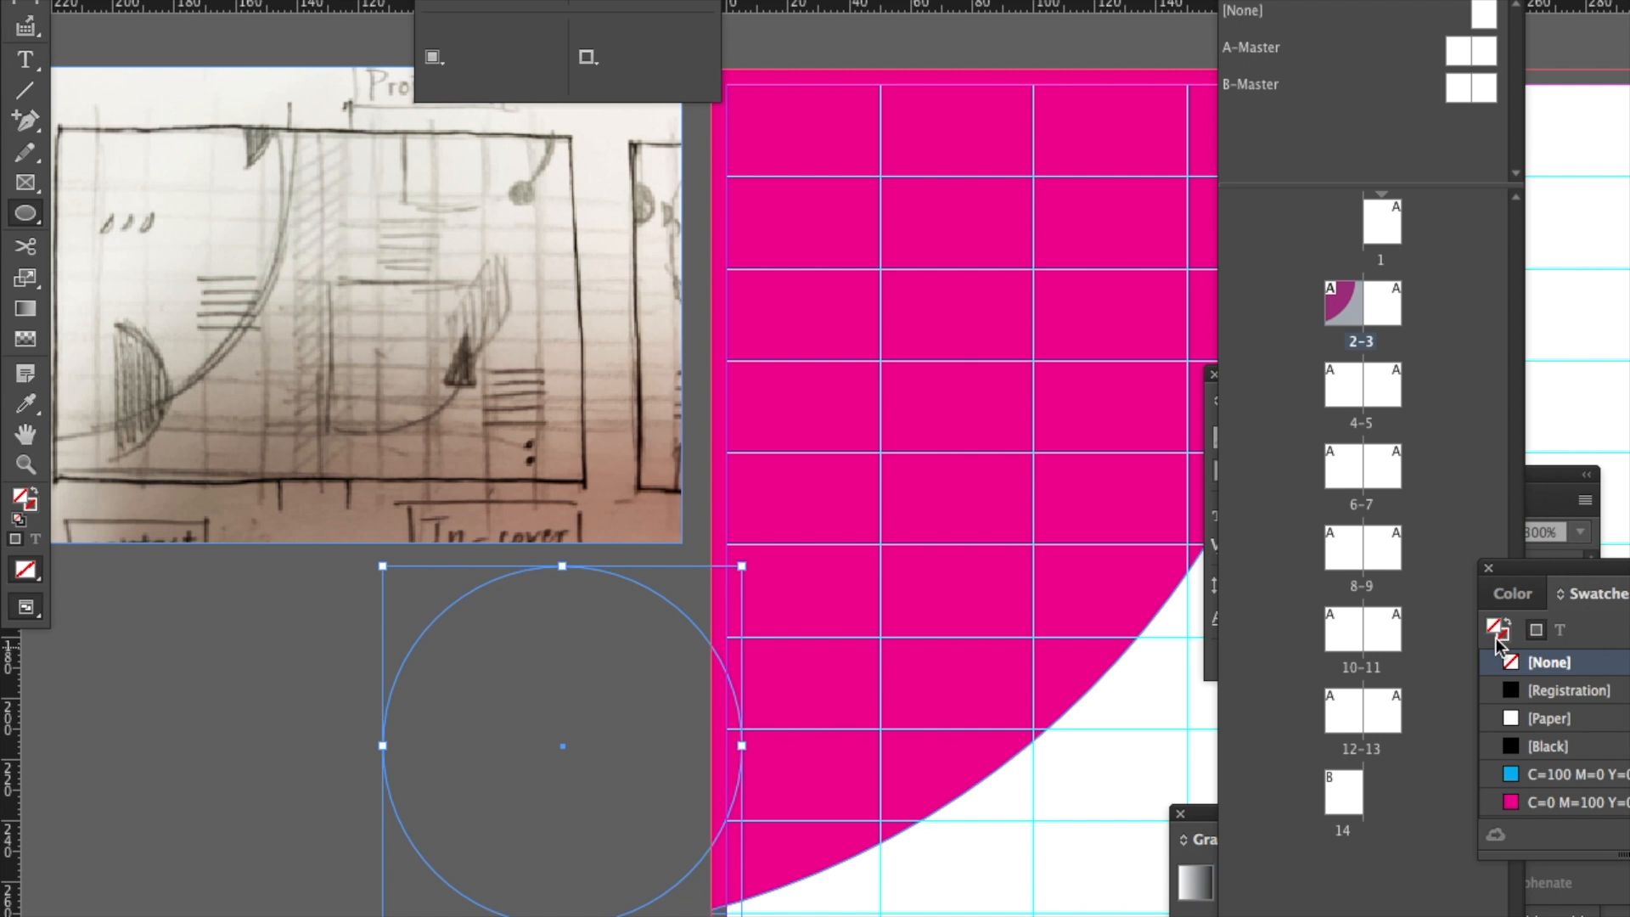
pyautogui.click(1549, 775)
pyautogui.scroll(-1, 1564, 718)
pyautogui.scroll(-1, 1565, 717)
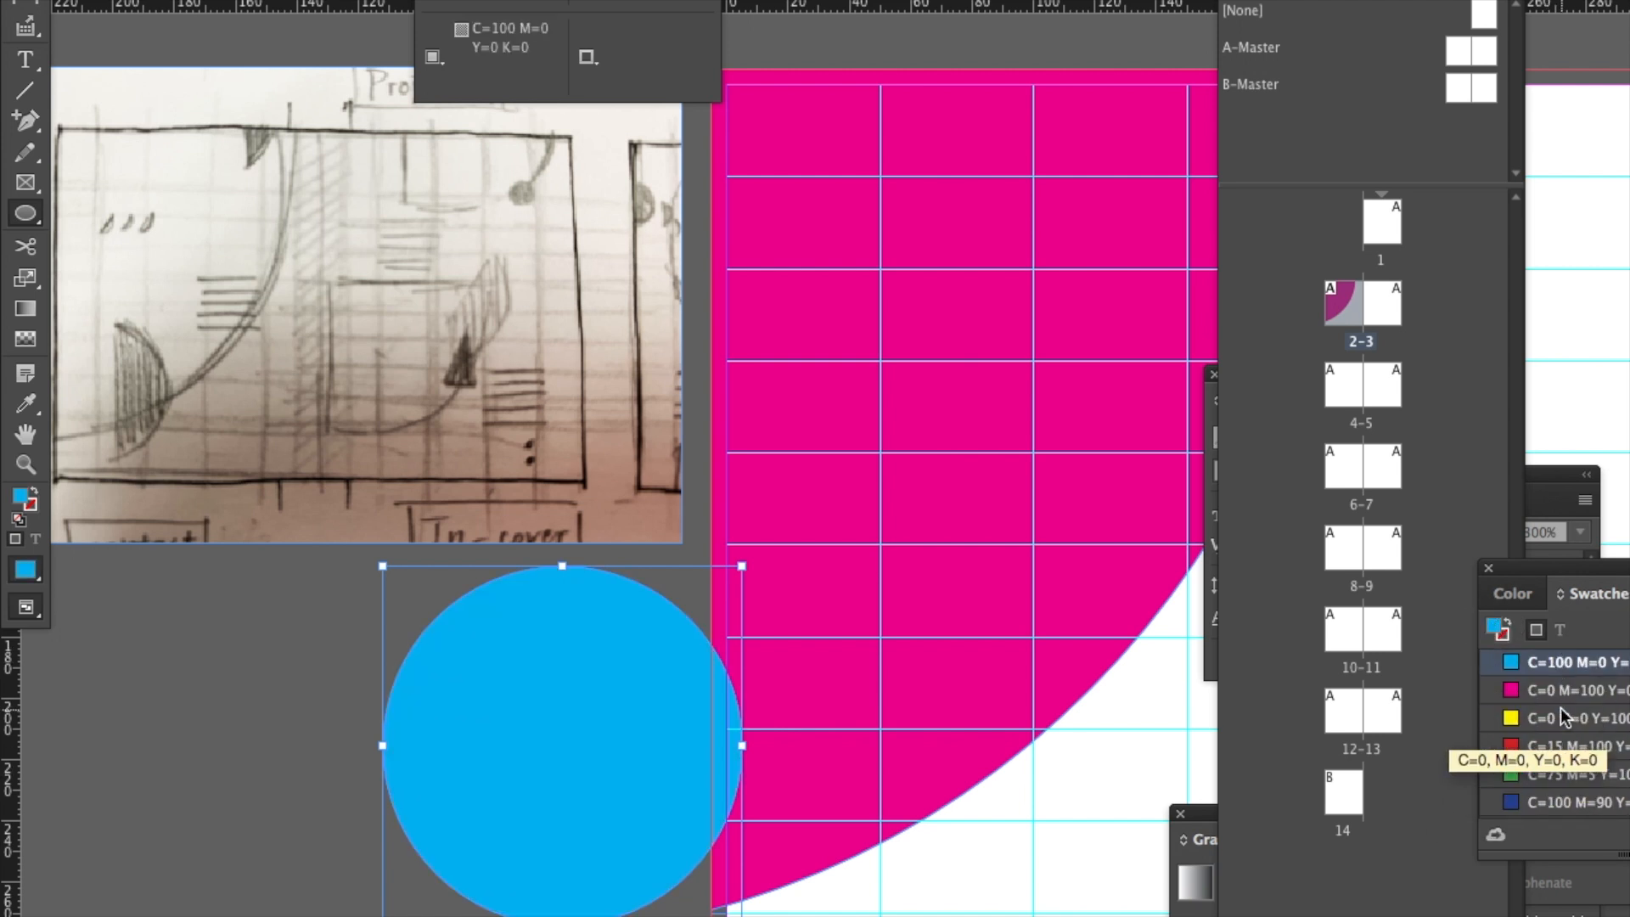
pyautogui.click(1554, 745)
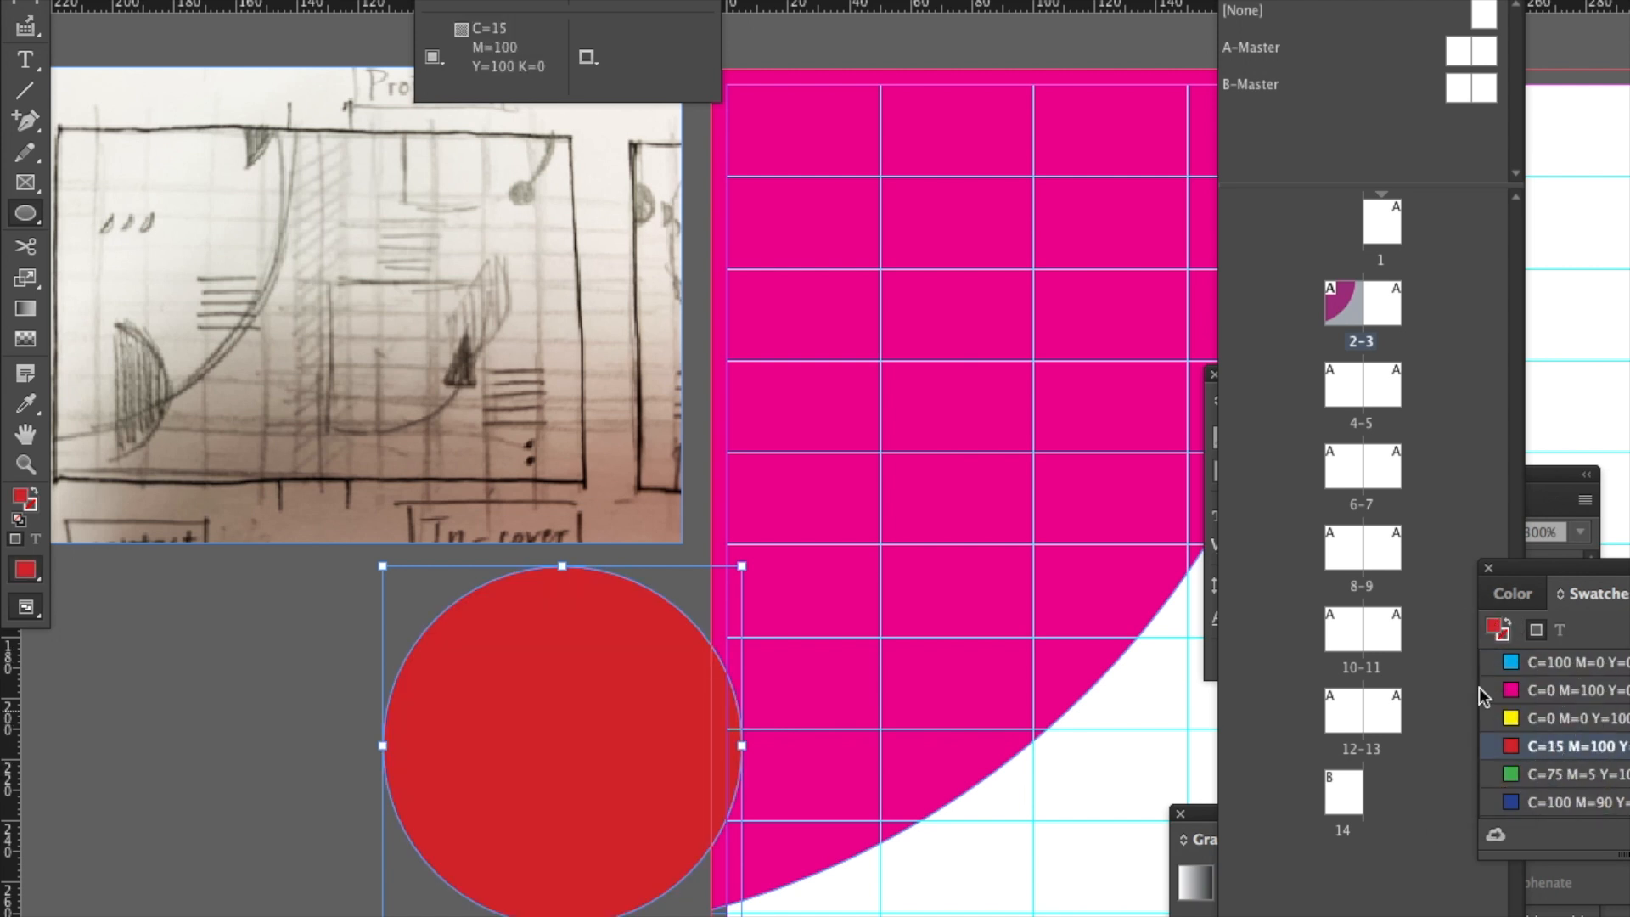
pyautogui.click(1558, 802)
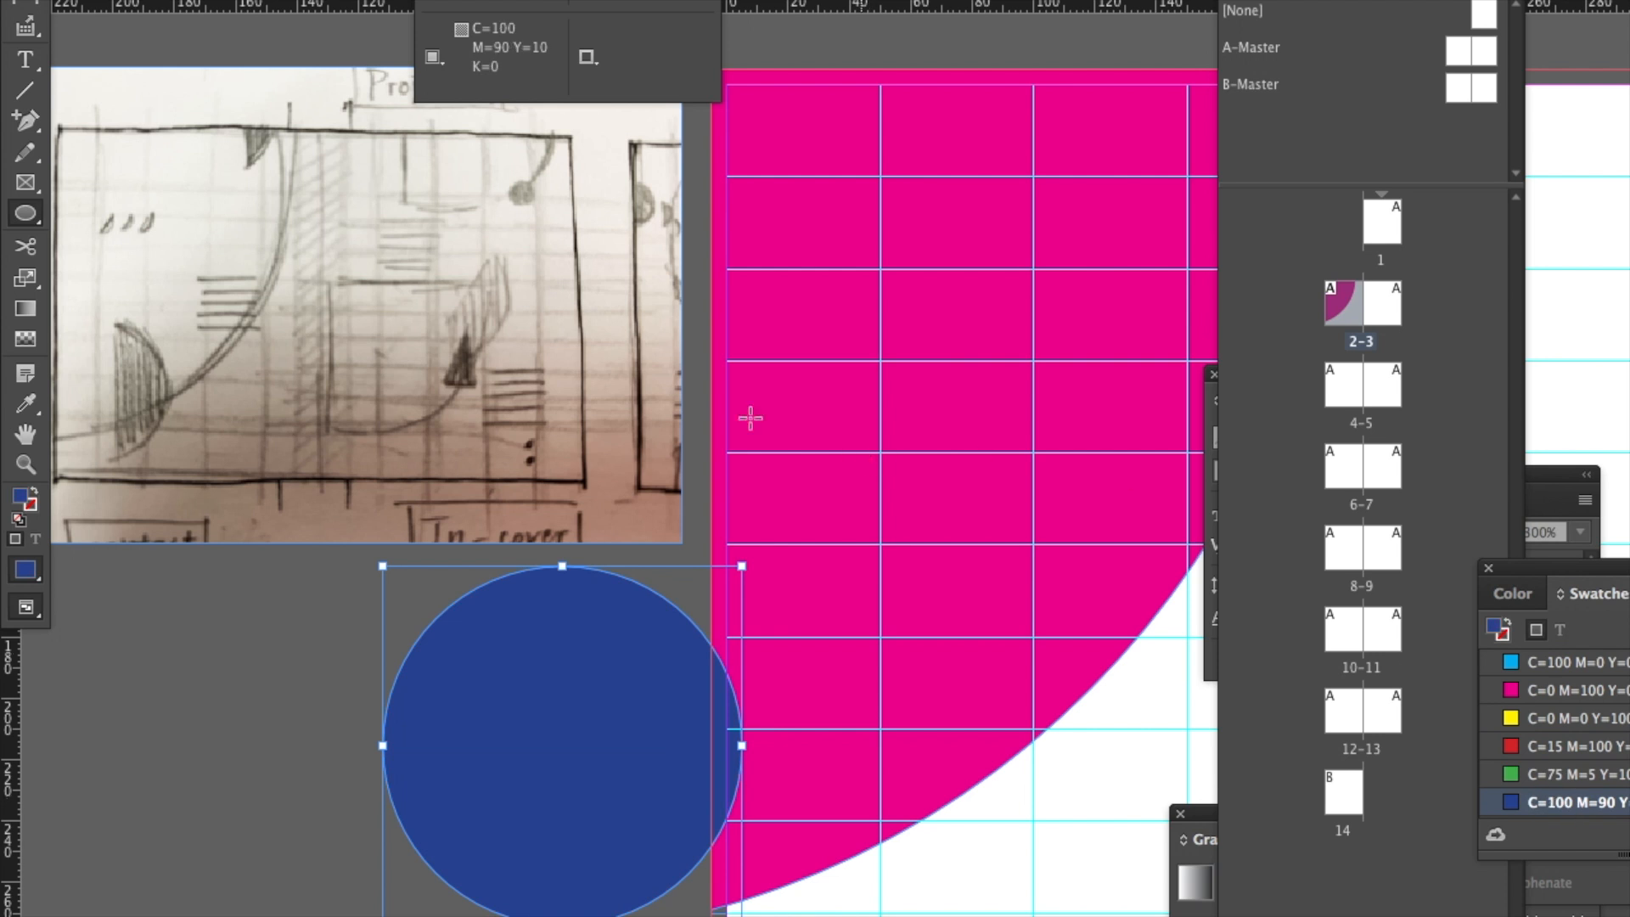
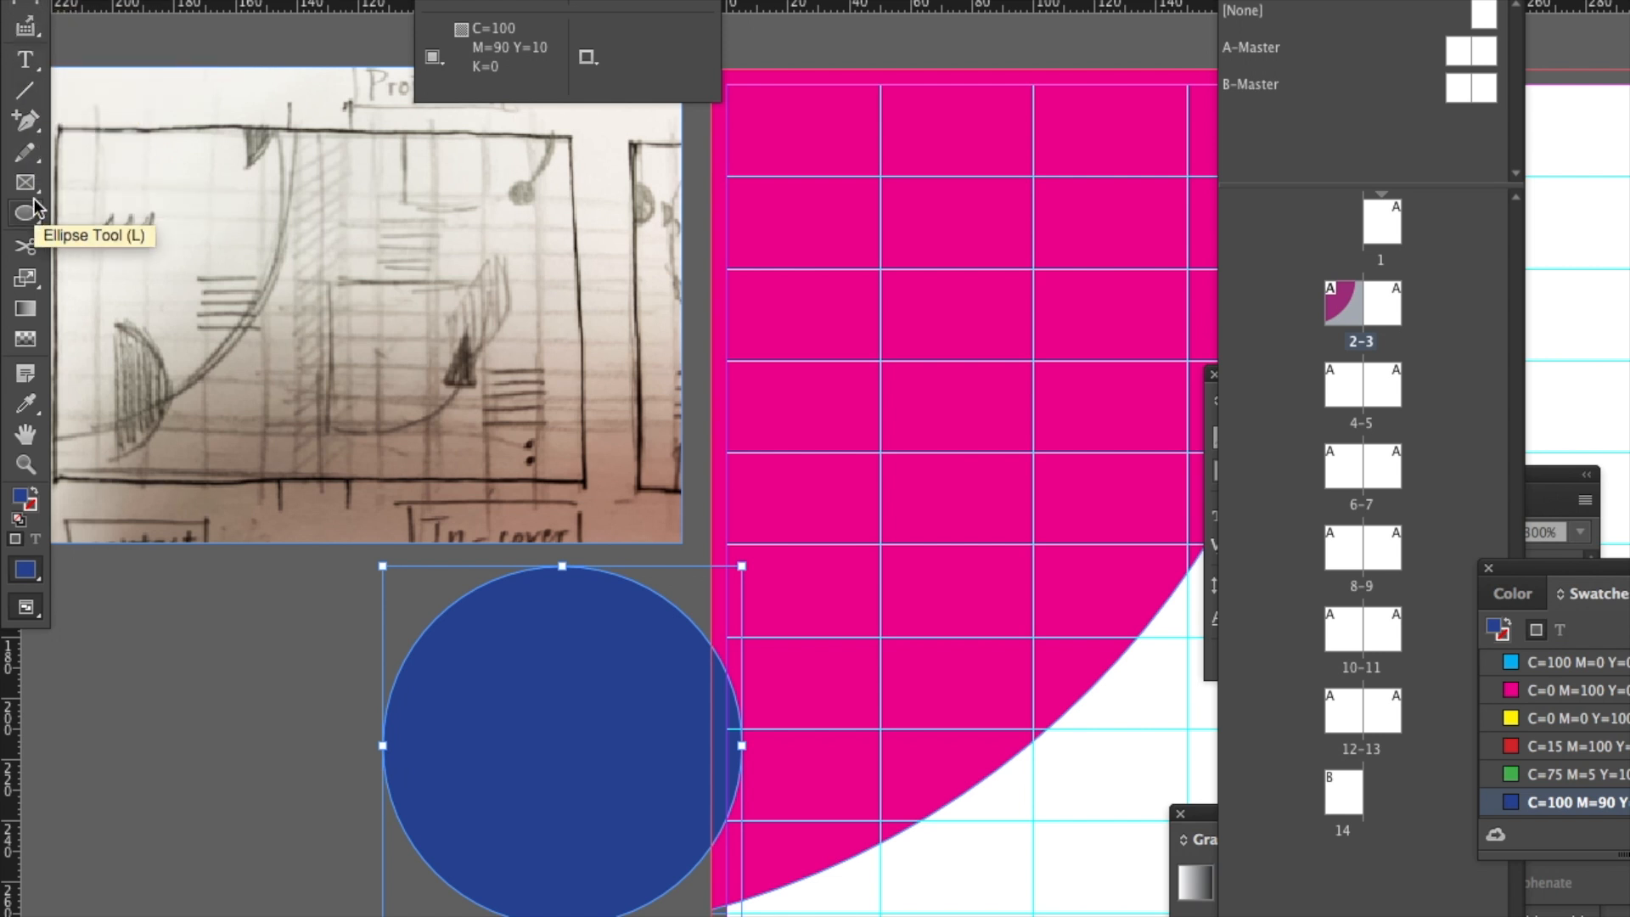
# Draw a tall rectangle over the circle's left half, fill it with the C=100 M=0 cyan swatch, and deselect it.
pyautogui.moveTo(25, 212); pyautogui.dragTo(85, 204)
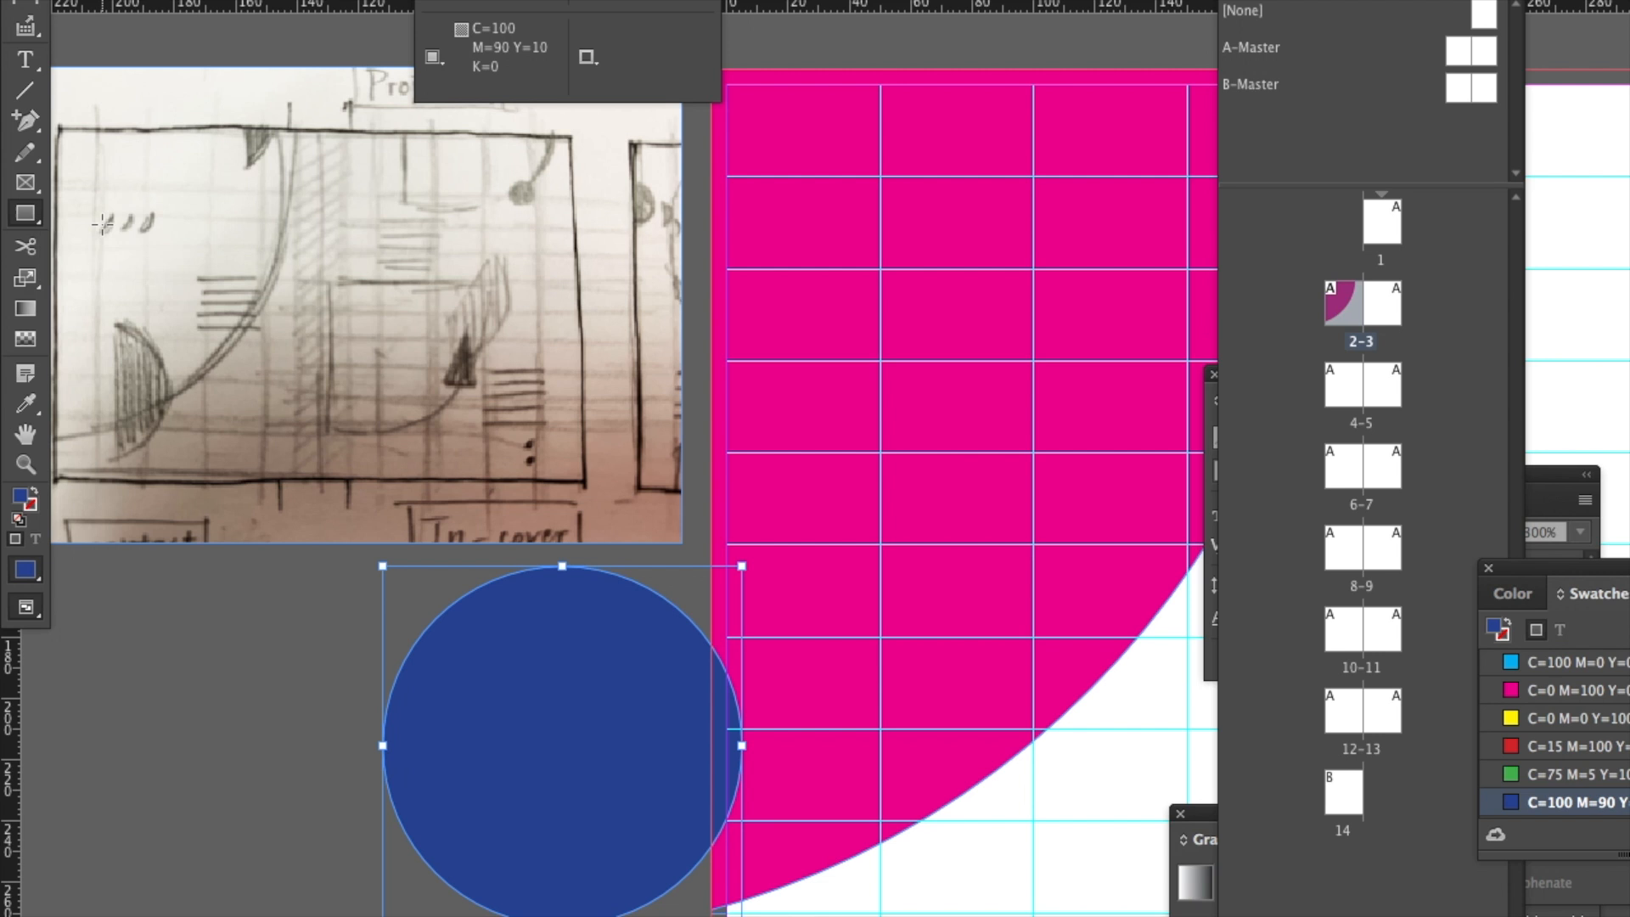
pyautogui.moveTo(358, 556); pyautogui.dragTo(569, 916)
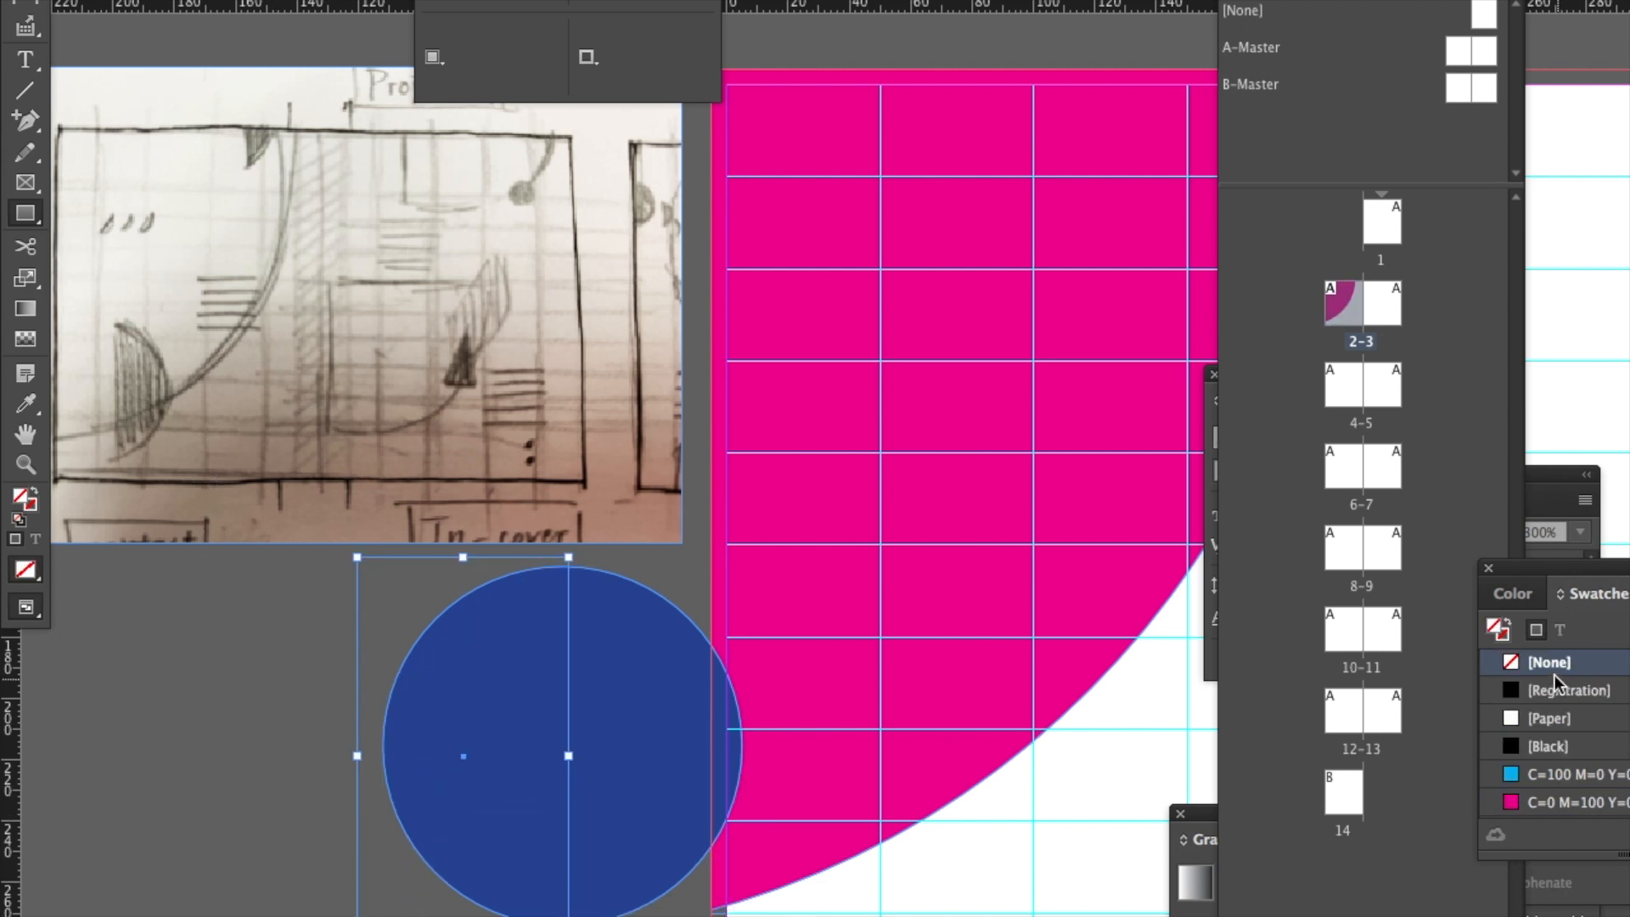
pyautogui.click(1562, 768)
pyautogui.press('v')
pyautogui.click(151, 690)
# Align the cyan rectangle's left edge with the blue circle's, then enlarge the circle until its top meets the rectangle's top.
pyautogui.moveTo(513, 725); pyautogui.dragTo(555, 752)
pyautogui.keyDown('shift'); pyautogui.click(661, 721); pyautogui.keyUp('shift')
pyautogui.click(297, 720)
pyautogui.click(655, 724)
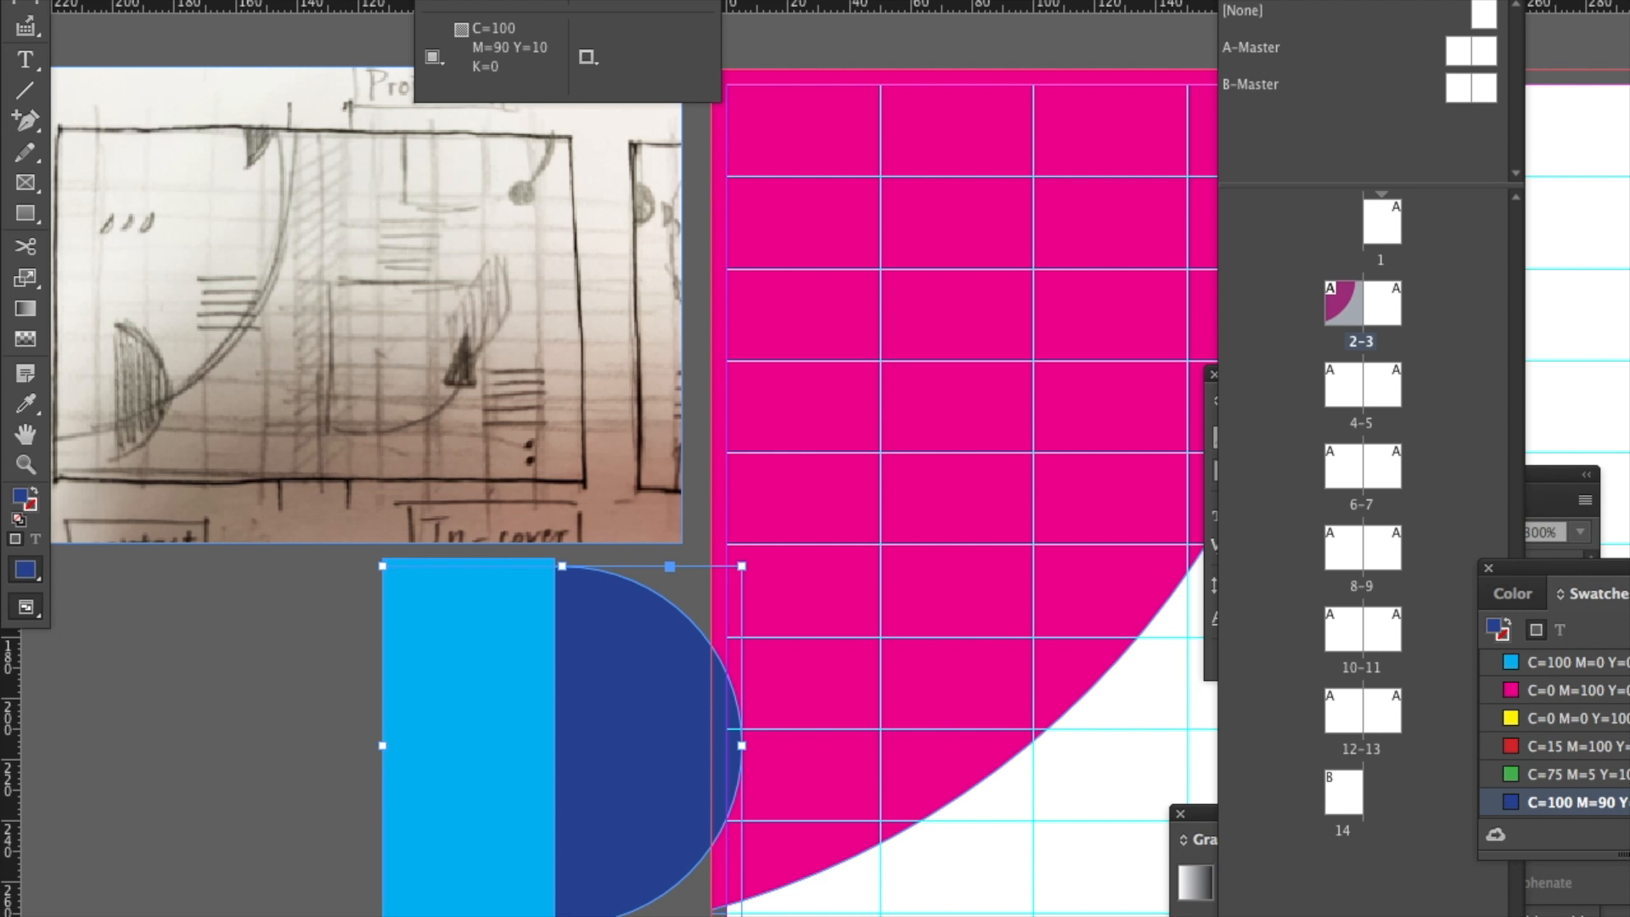
pyautogui.moveTo(742, 566); pyautogui.dragTo(750, 558)
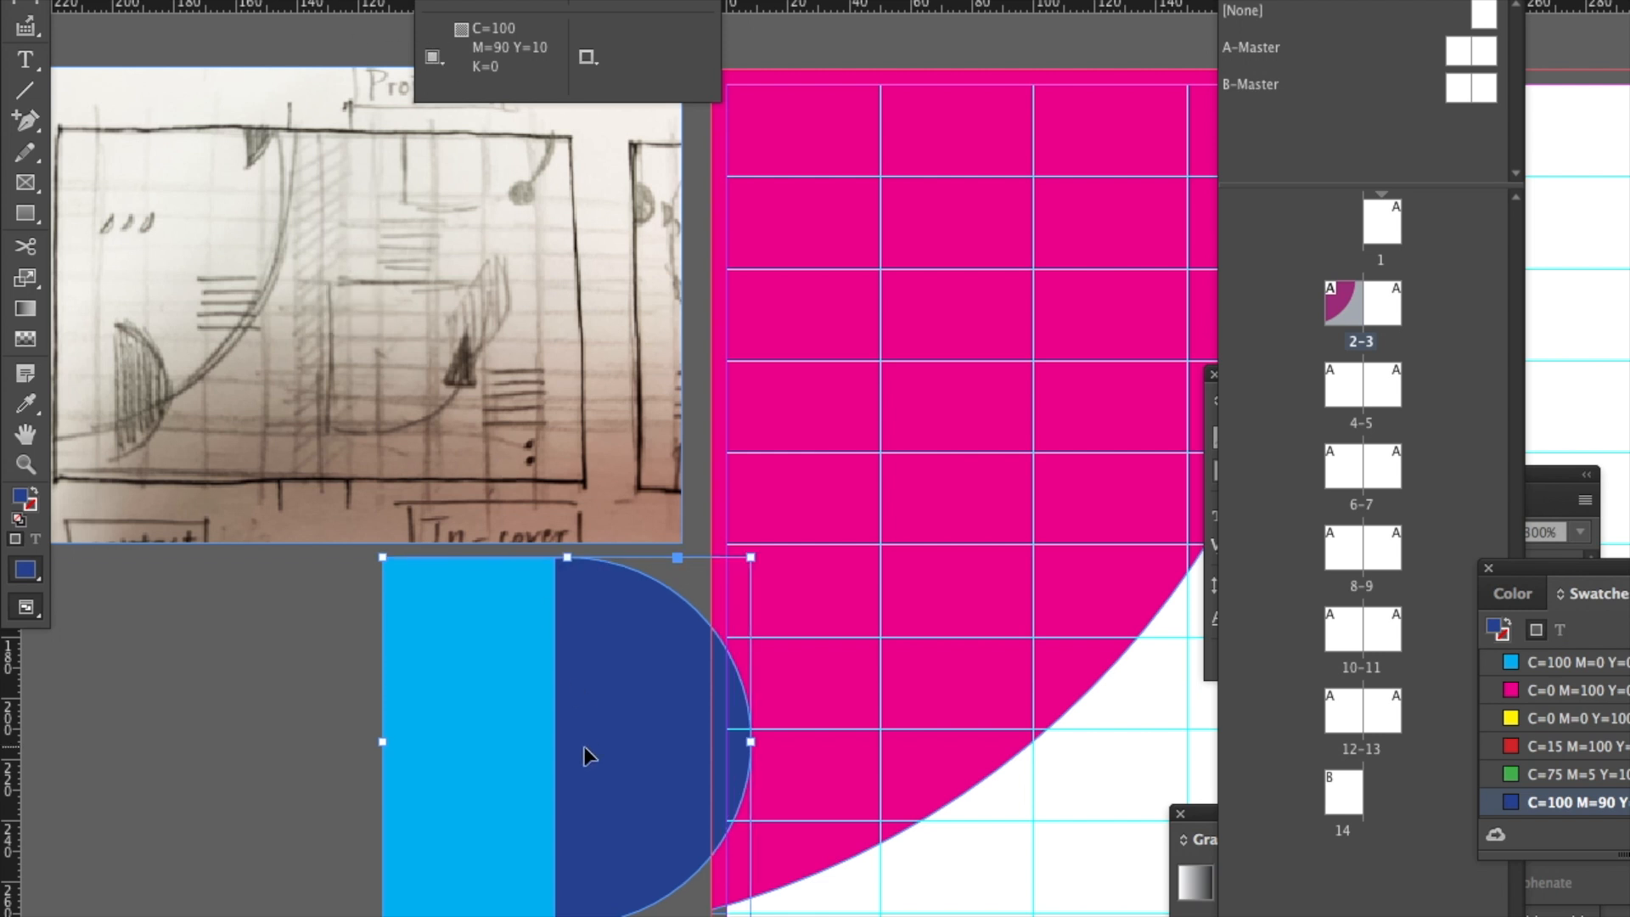
# Widen the cyan rectangle to the blue circle's centre line and extend it above the circle's top.
pyautogui.click(252, 633)
pyautogui.click(386, 659)
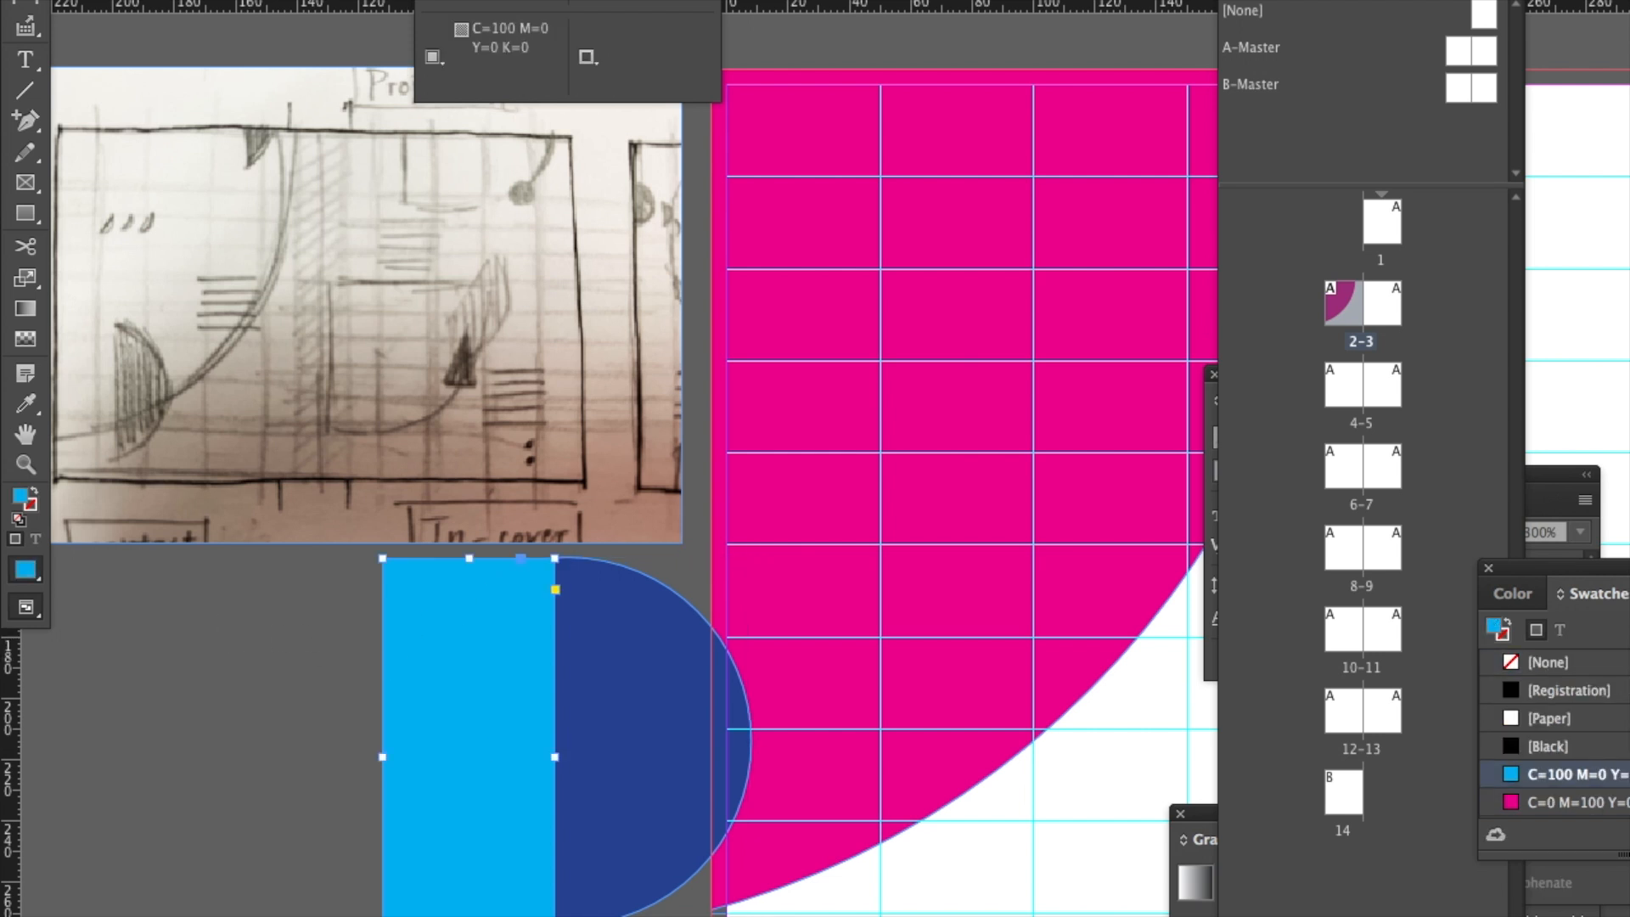
pyautogui.moveTo(555, 558); pyautogui.dragTo(567, 530)
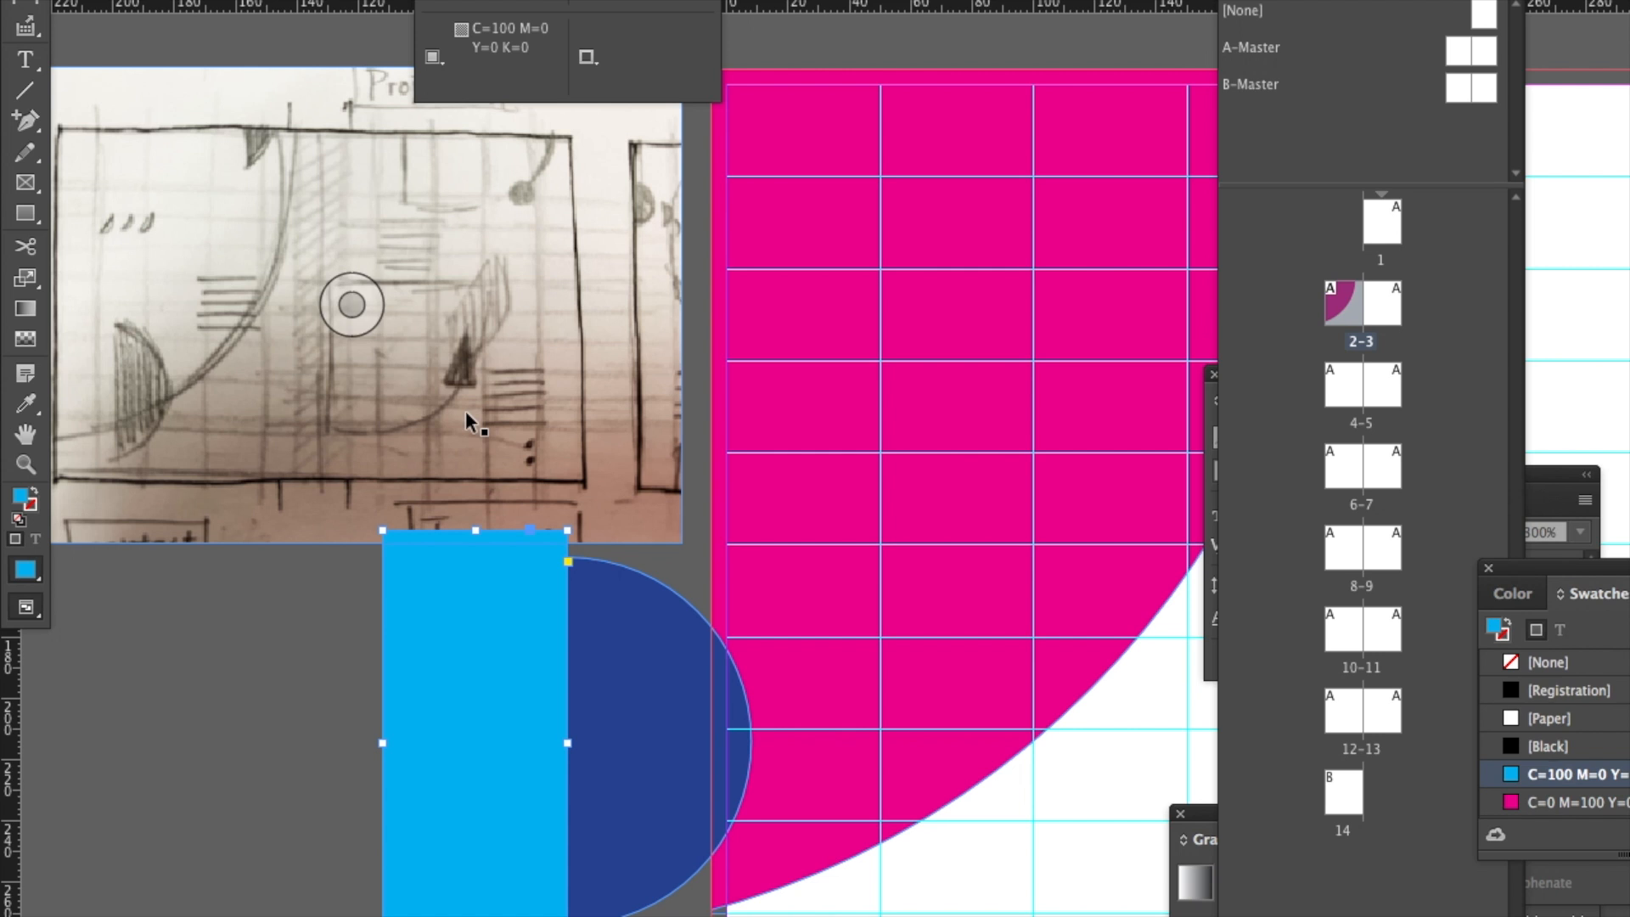
# Shift the cyan rectangle toward the blue circle's middle, select both shapes, and align their left edges.
pyautogui.moveTo(538, 699); pyautogui.dragTo(620, 703)
pyautogui.keyDown('shift'); pyautogui.click(674, 714); pyautogui.keyUp('shift')
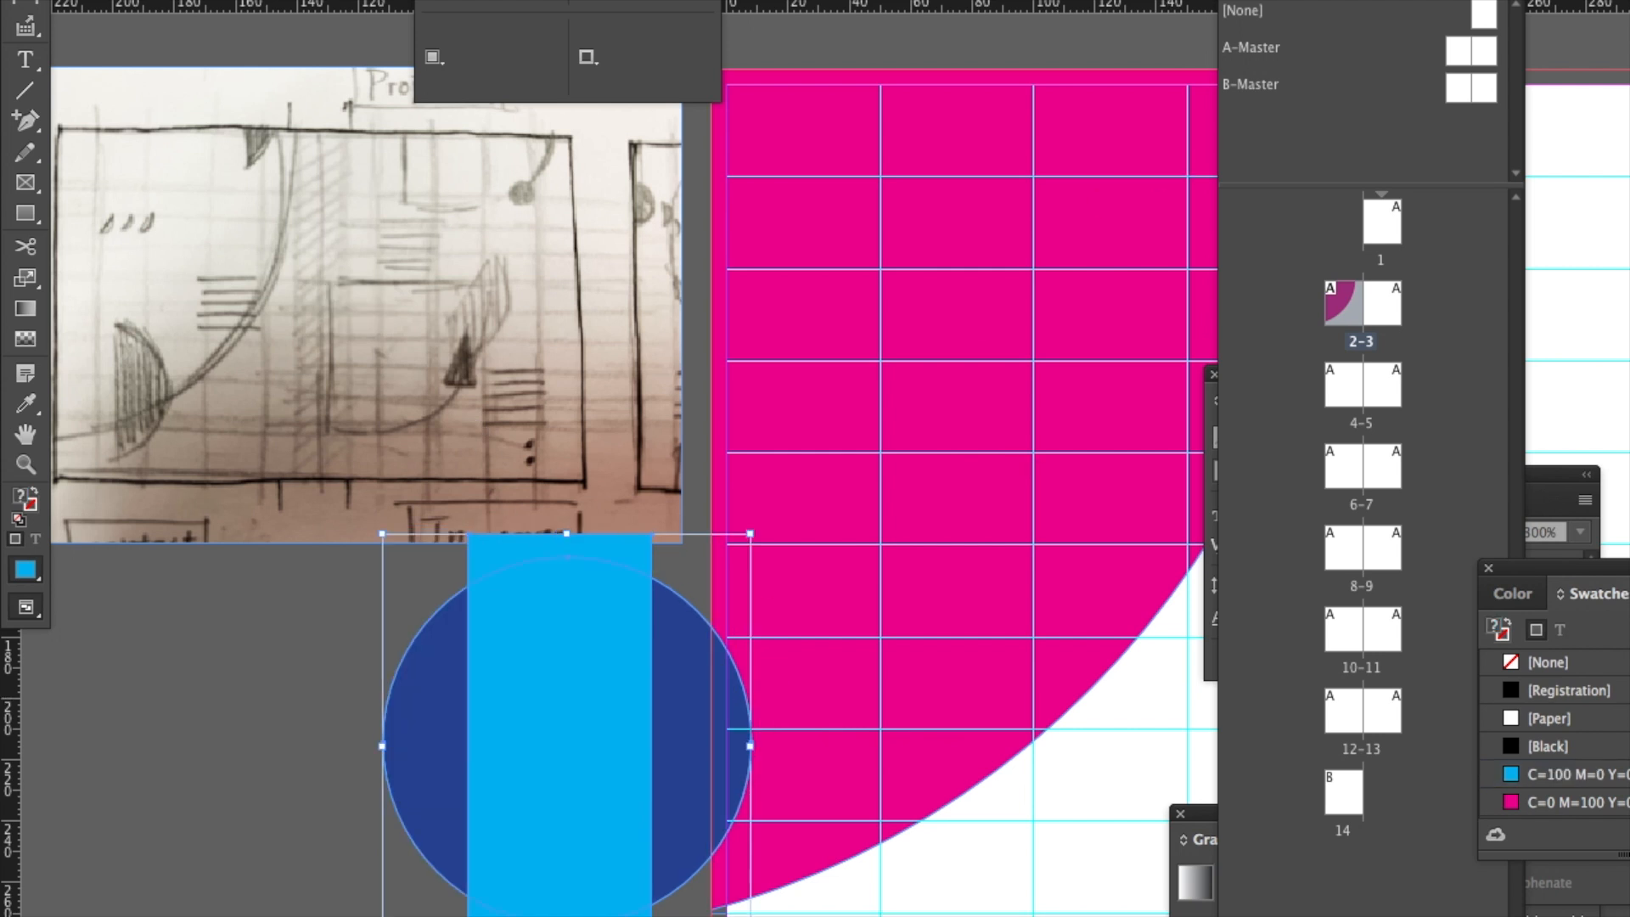
pyautogui.hscroll(10, 628, 492)
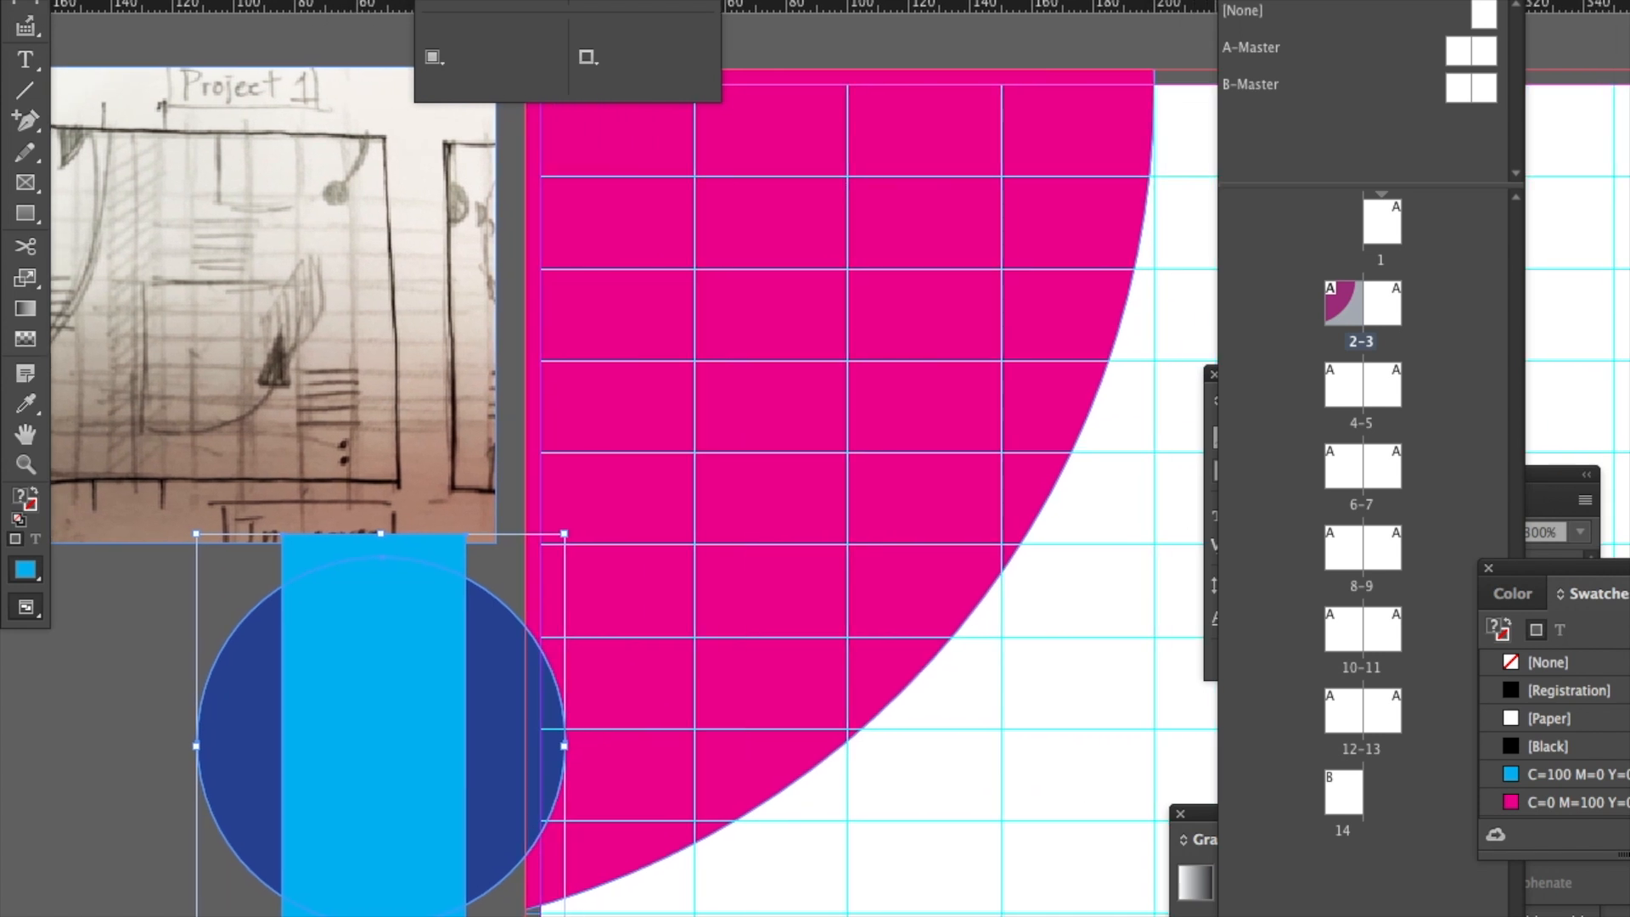
pyautogui.hscroll(1, 628, 492)
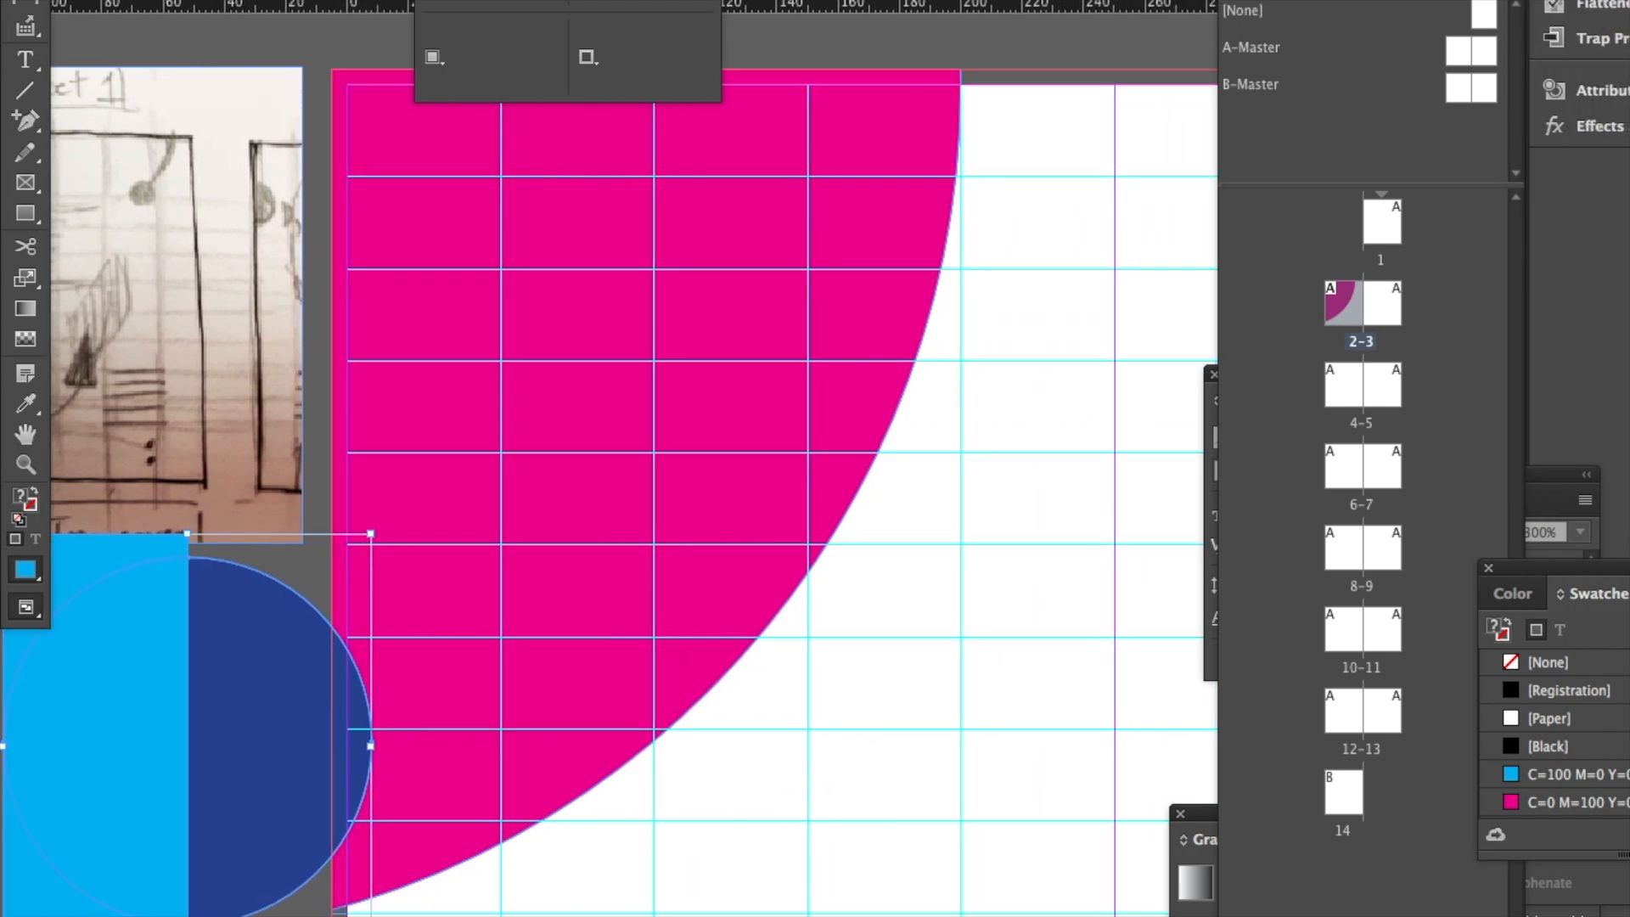
# Subtract the cyan rectangle from the blue circle with Pathfinder to leave a half circle.
pyautogui.hscroll(-8, 628, 493)
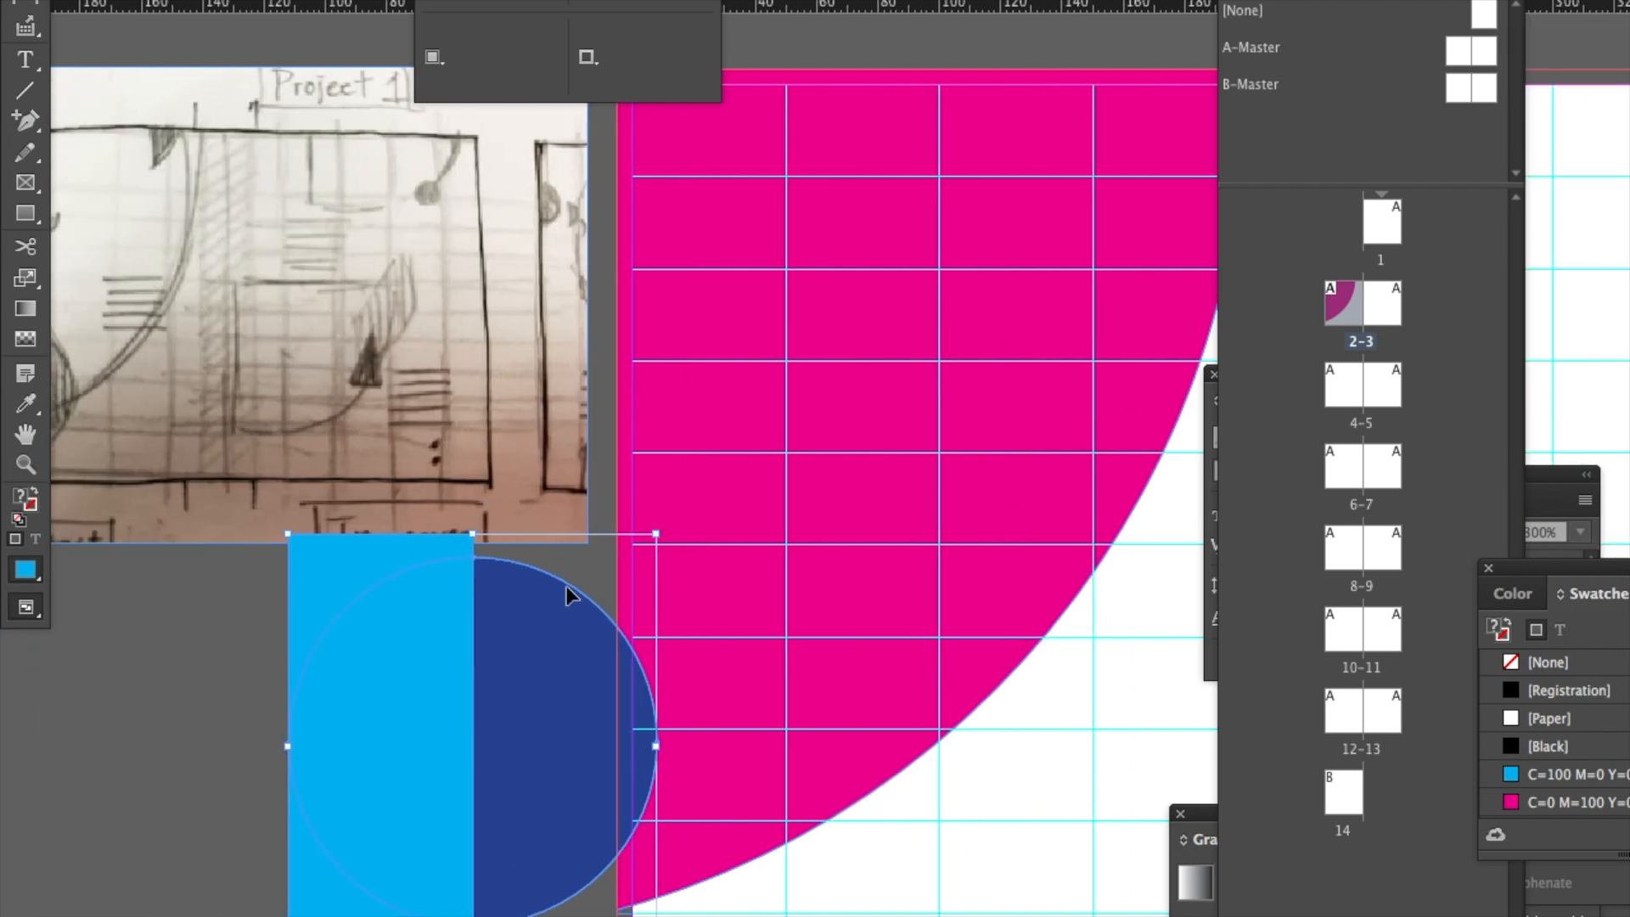
pyautogui.hscroll(11, 820, 210)
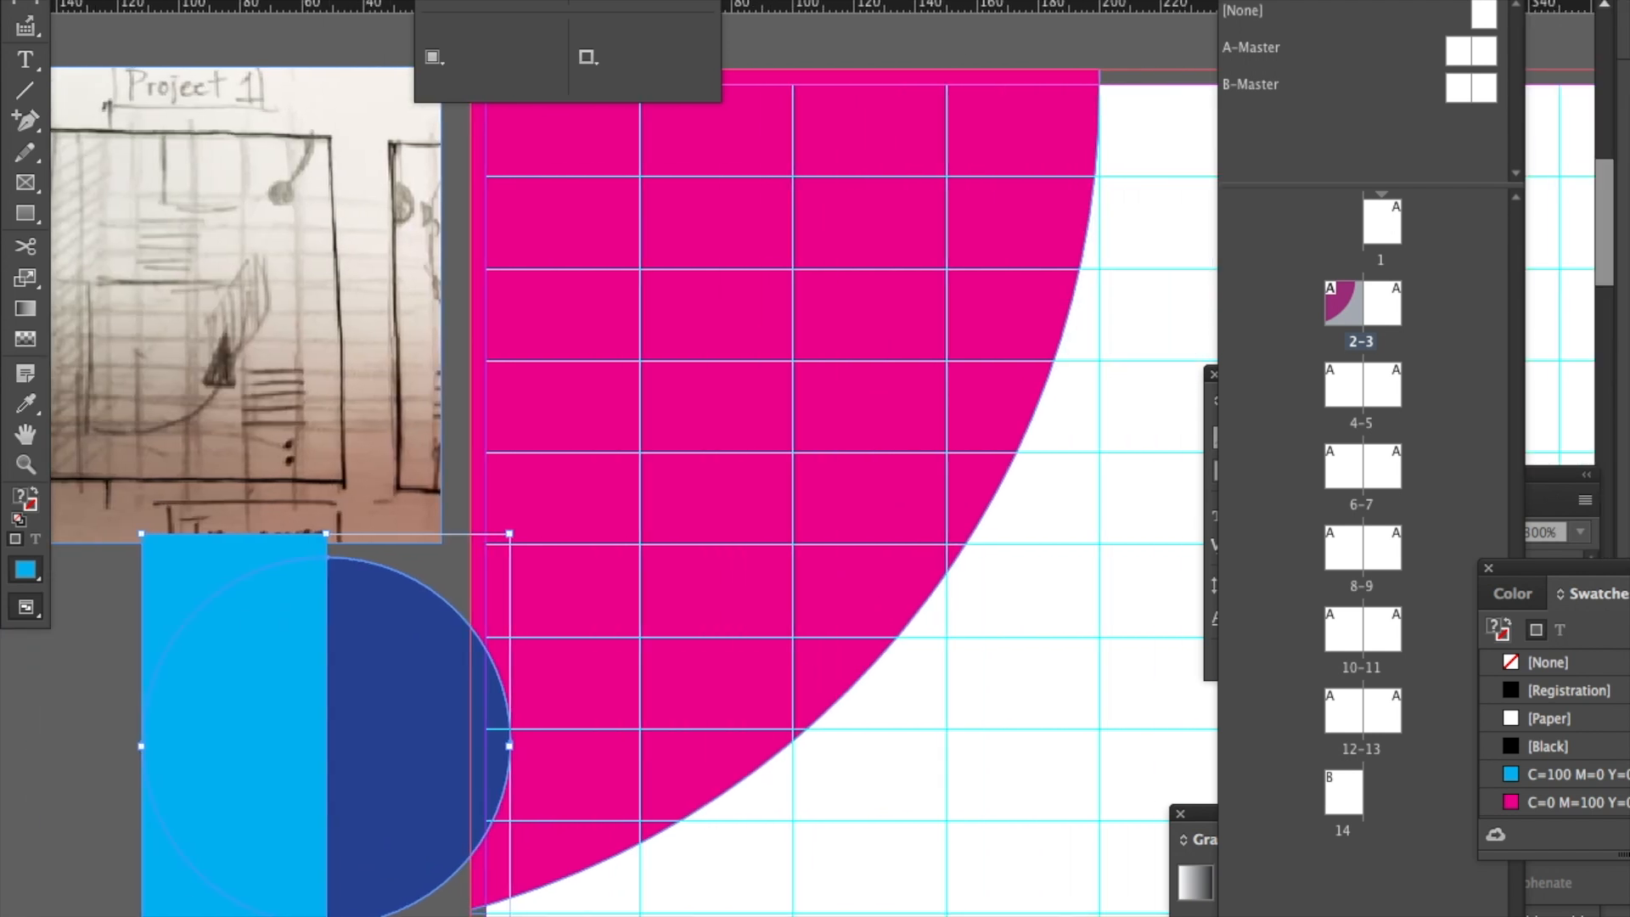
pyautogui.hscroll(3, 628, 493)
pyautogui.hscroll(-15, 628, 492)
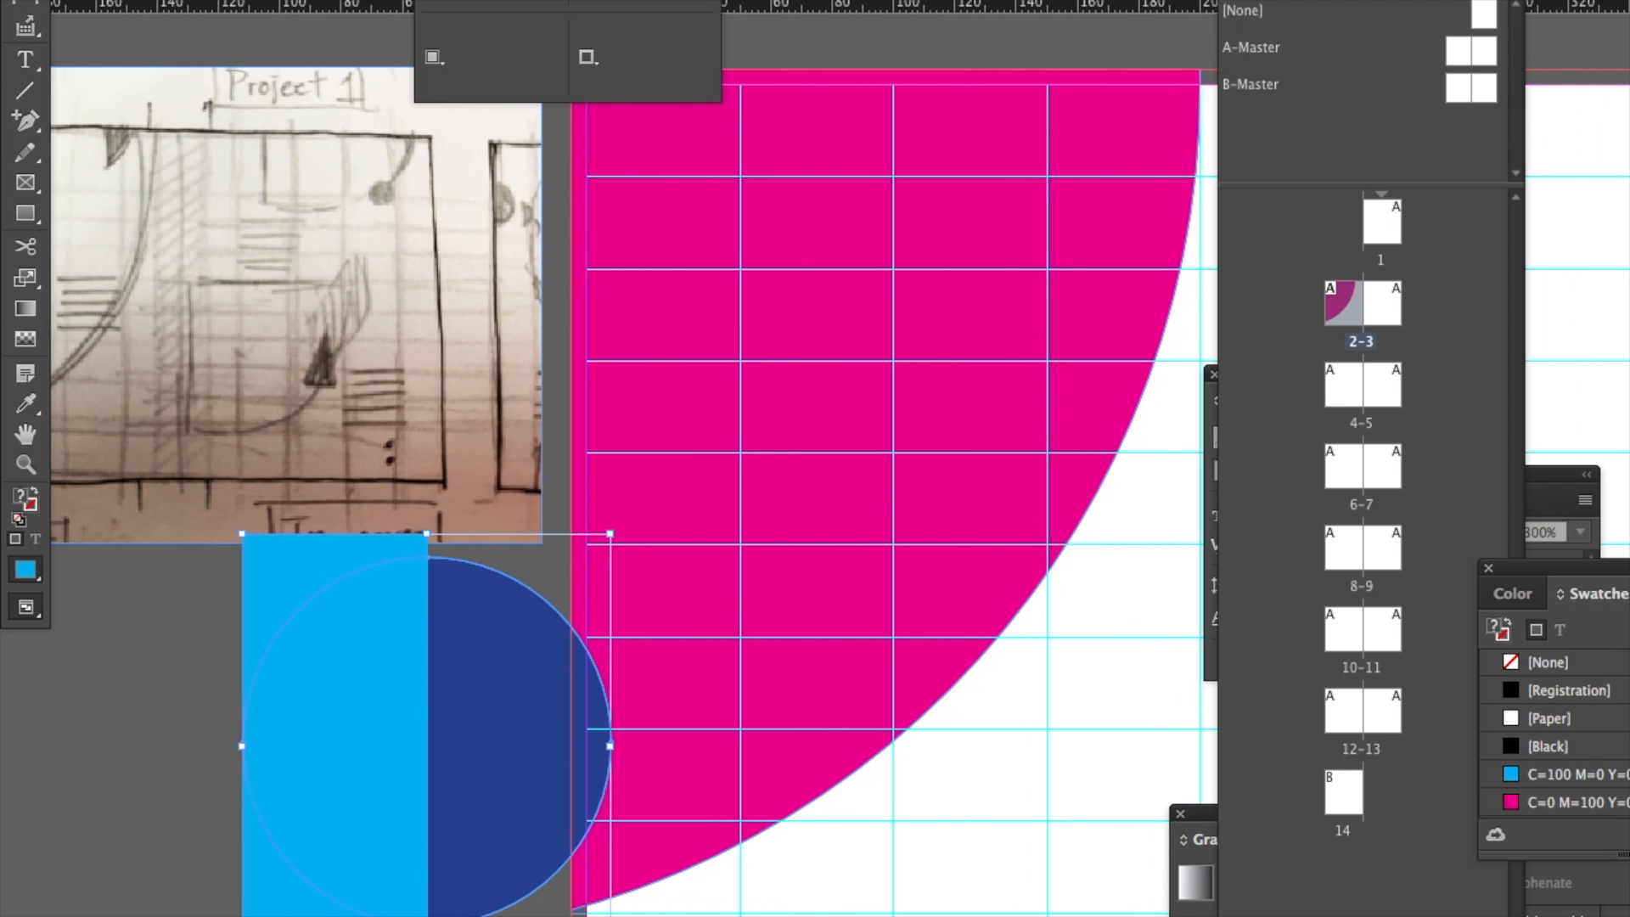
pyautogui.hscroll(-4, 629, 492)
pyautogui.hscroll(1, 629, 493)
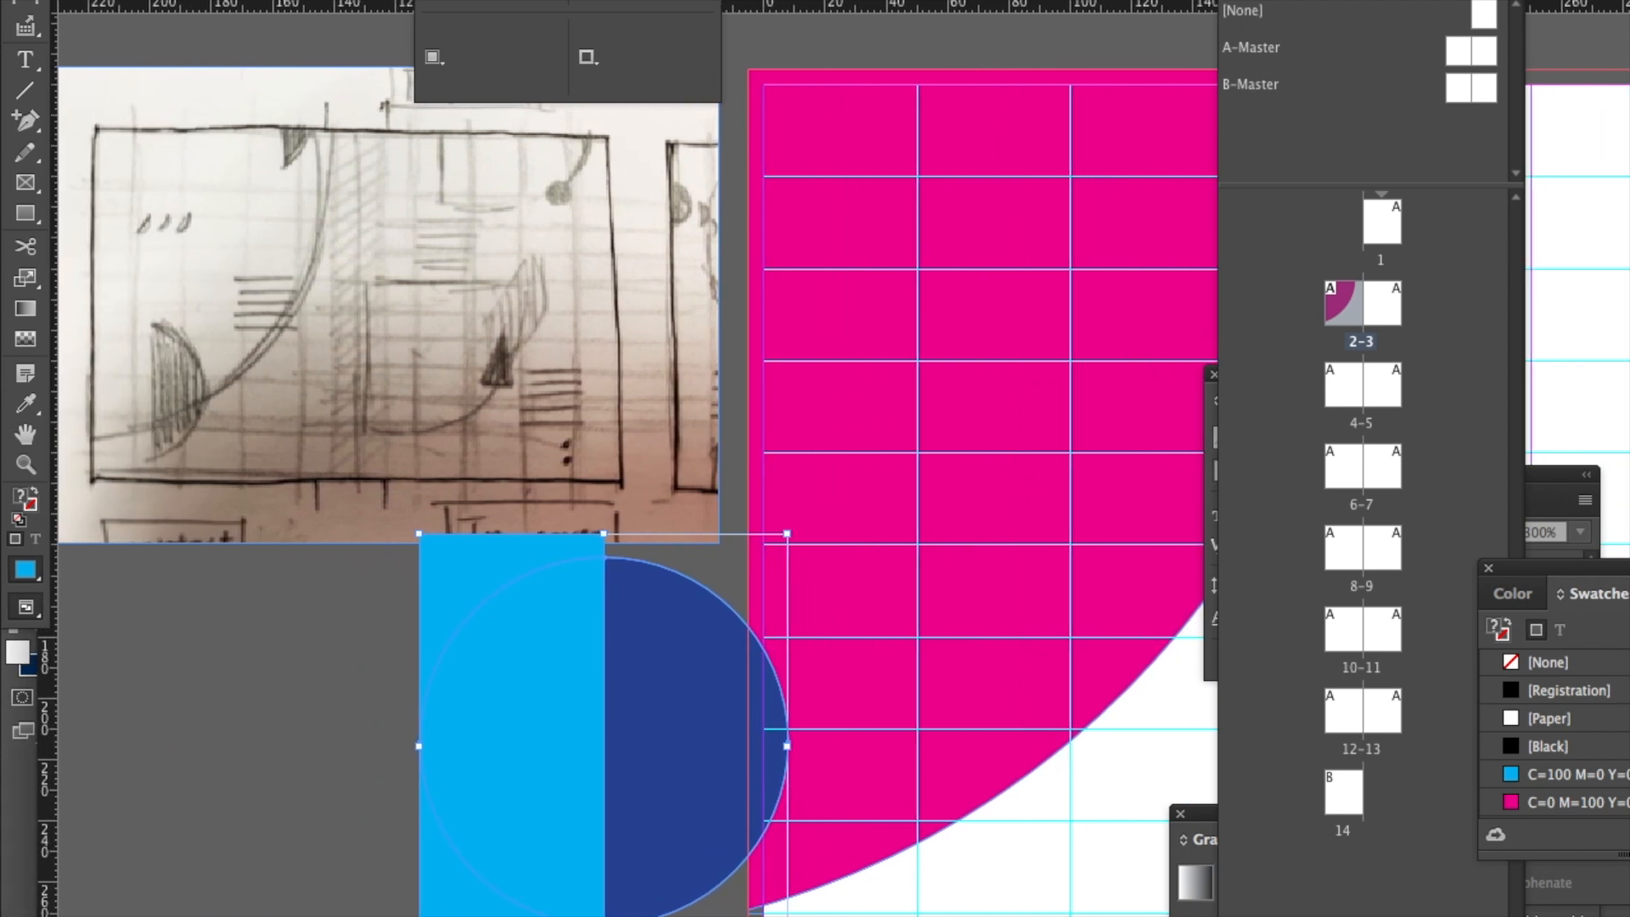
pyautogui.click(474, 0)
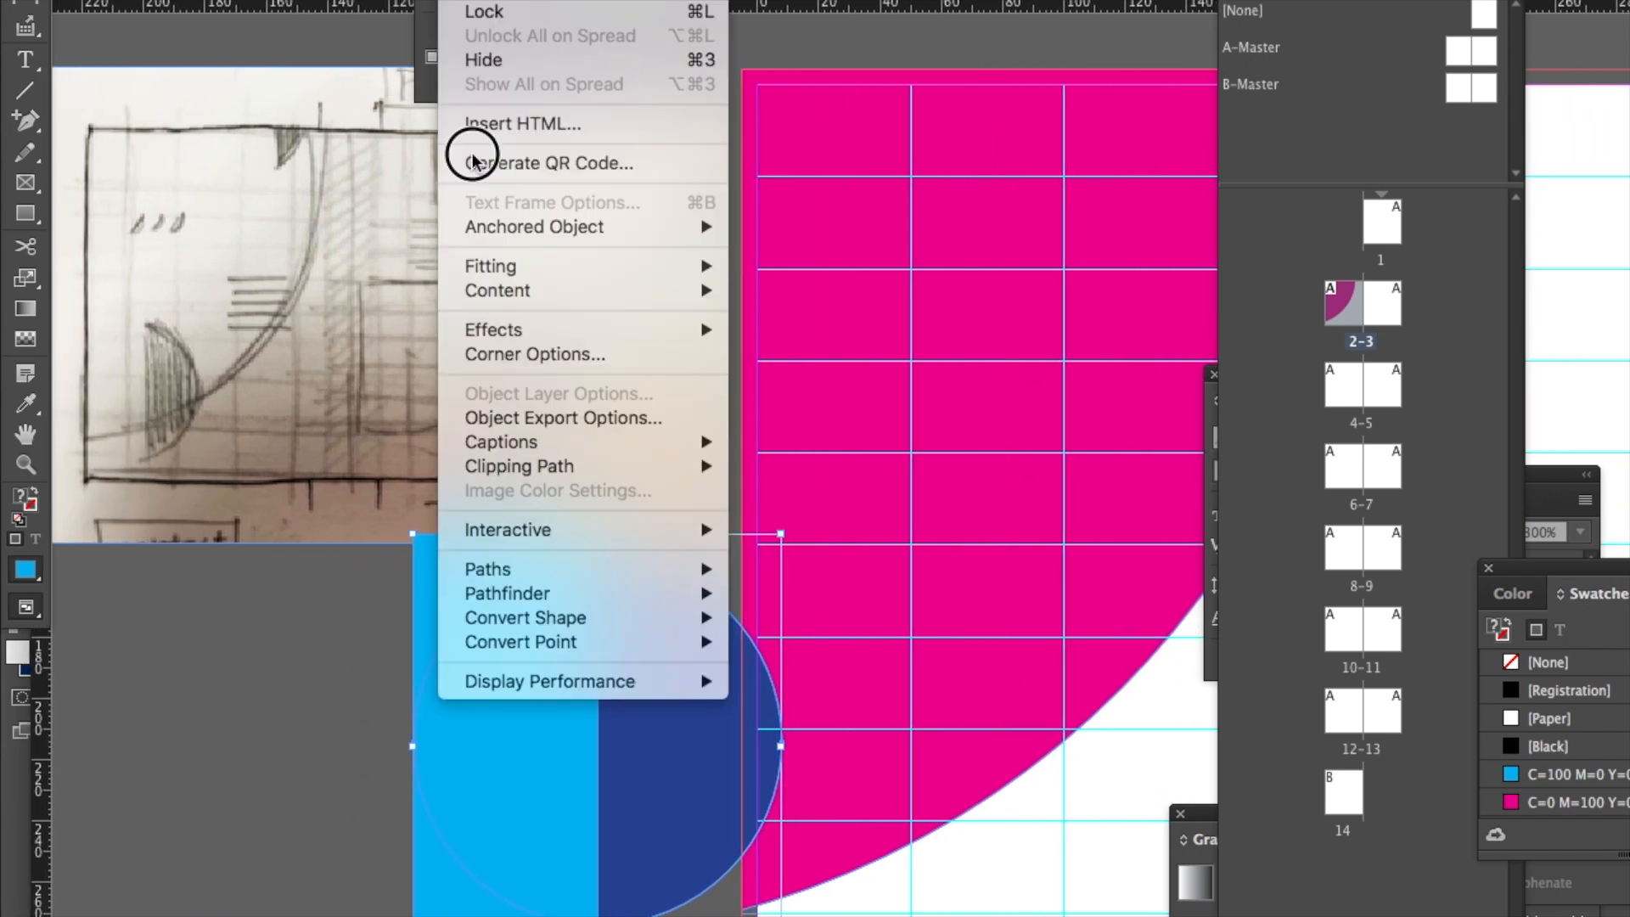
pyautogui.moveTo(501, 590)
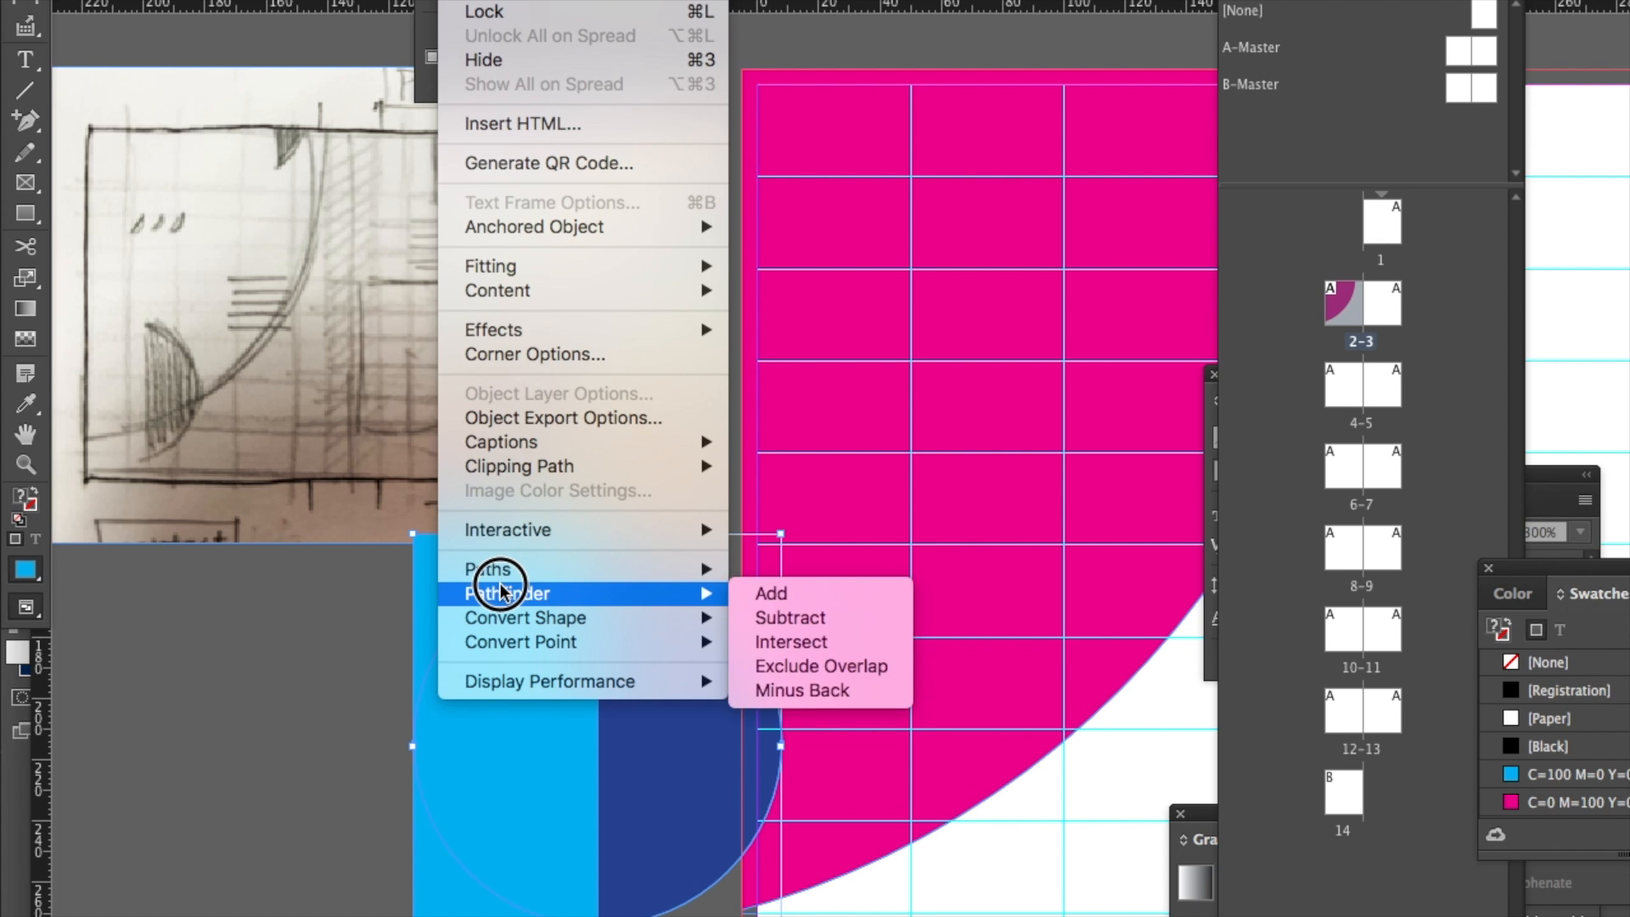
pyautogui.click(779, 618)
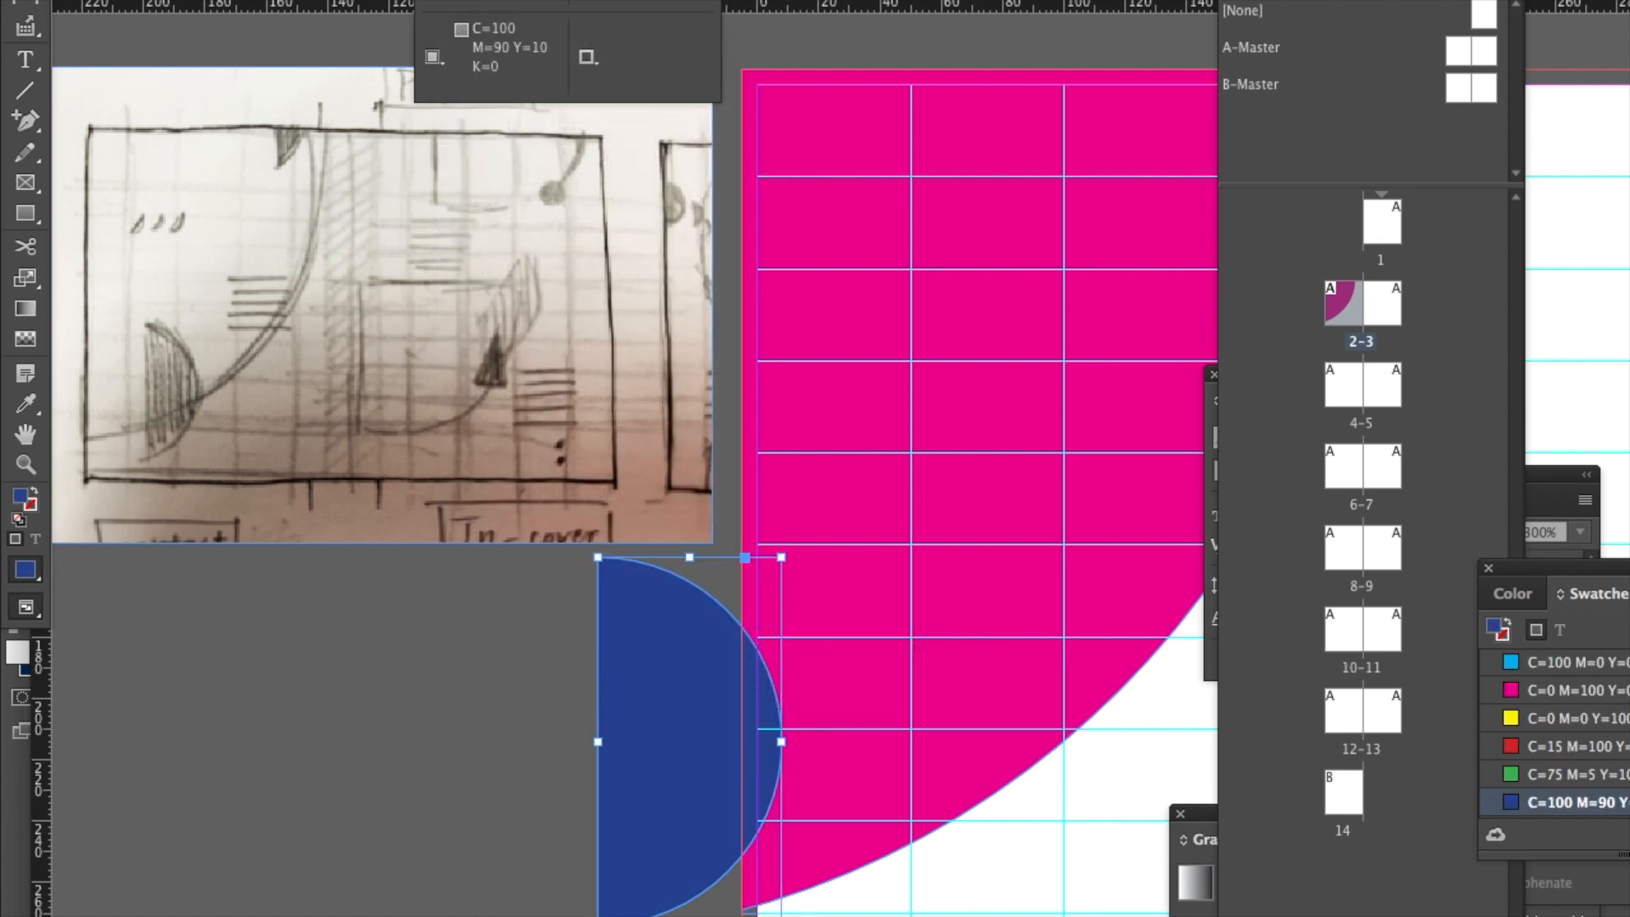
# Move the blue half circle onto the lower part of page 2, its straight edge at about 70 mm across, and deselect it.
pyautogui.click(372, 910)
pyautogui.moveTo(638, 766); pyautogui.dragTo(1014, 756)
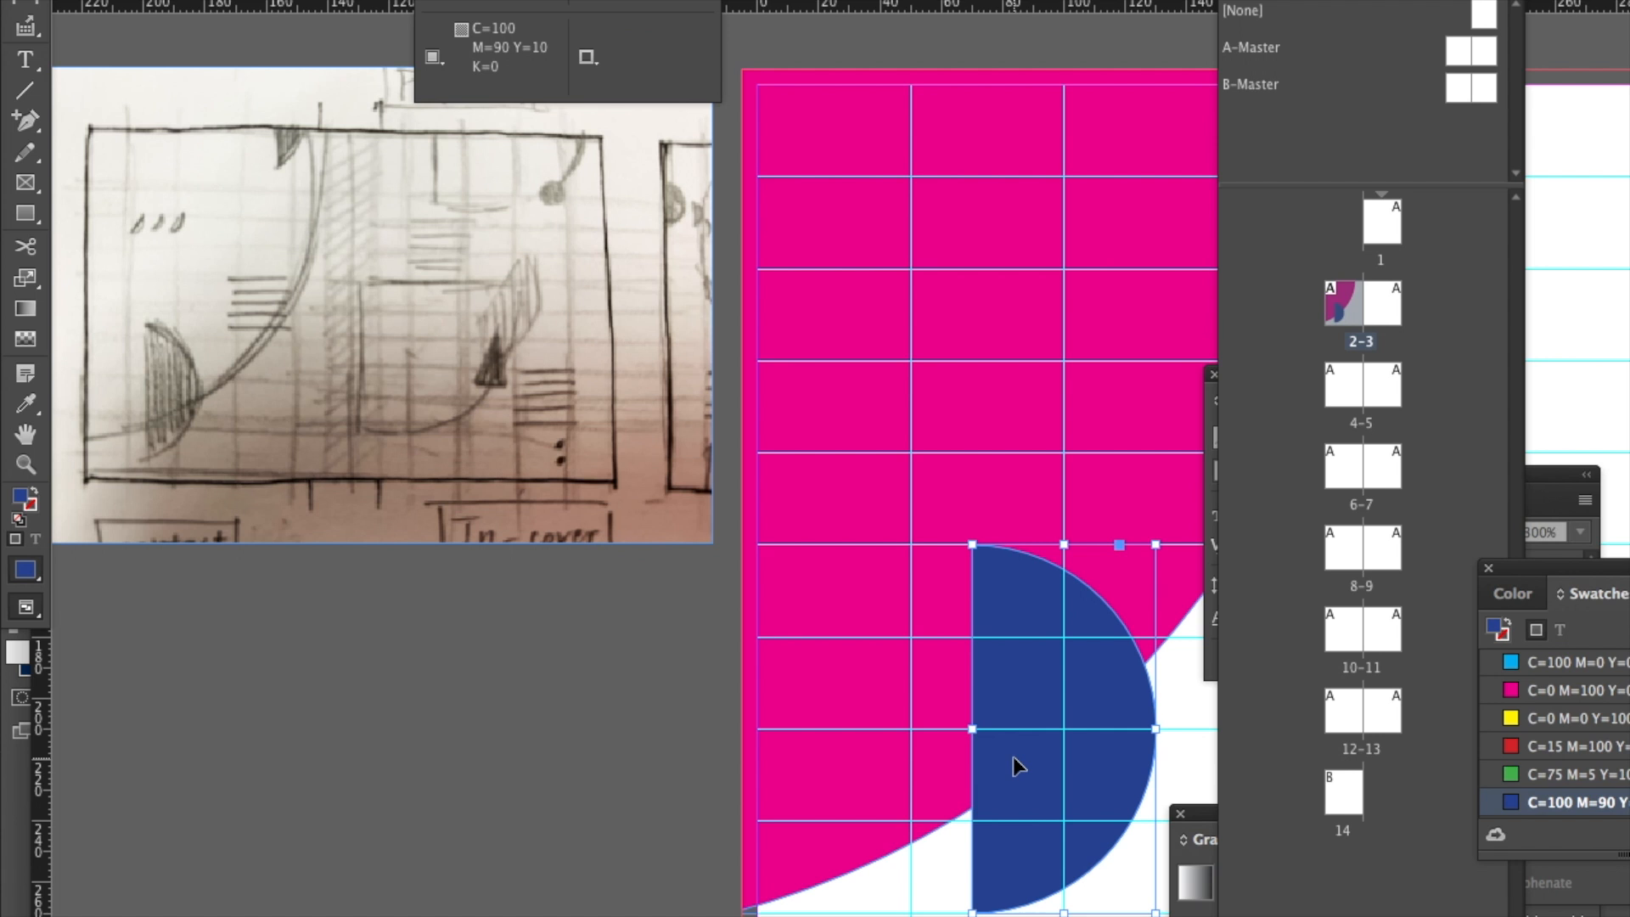
pyautogui.hscroll(3, 1018, 765)
pyautogui.moveTo(1004, 764); pyautogui.dragTo(989, 858)
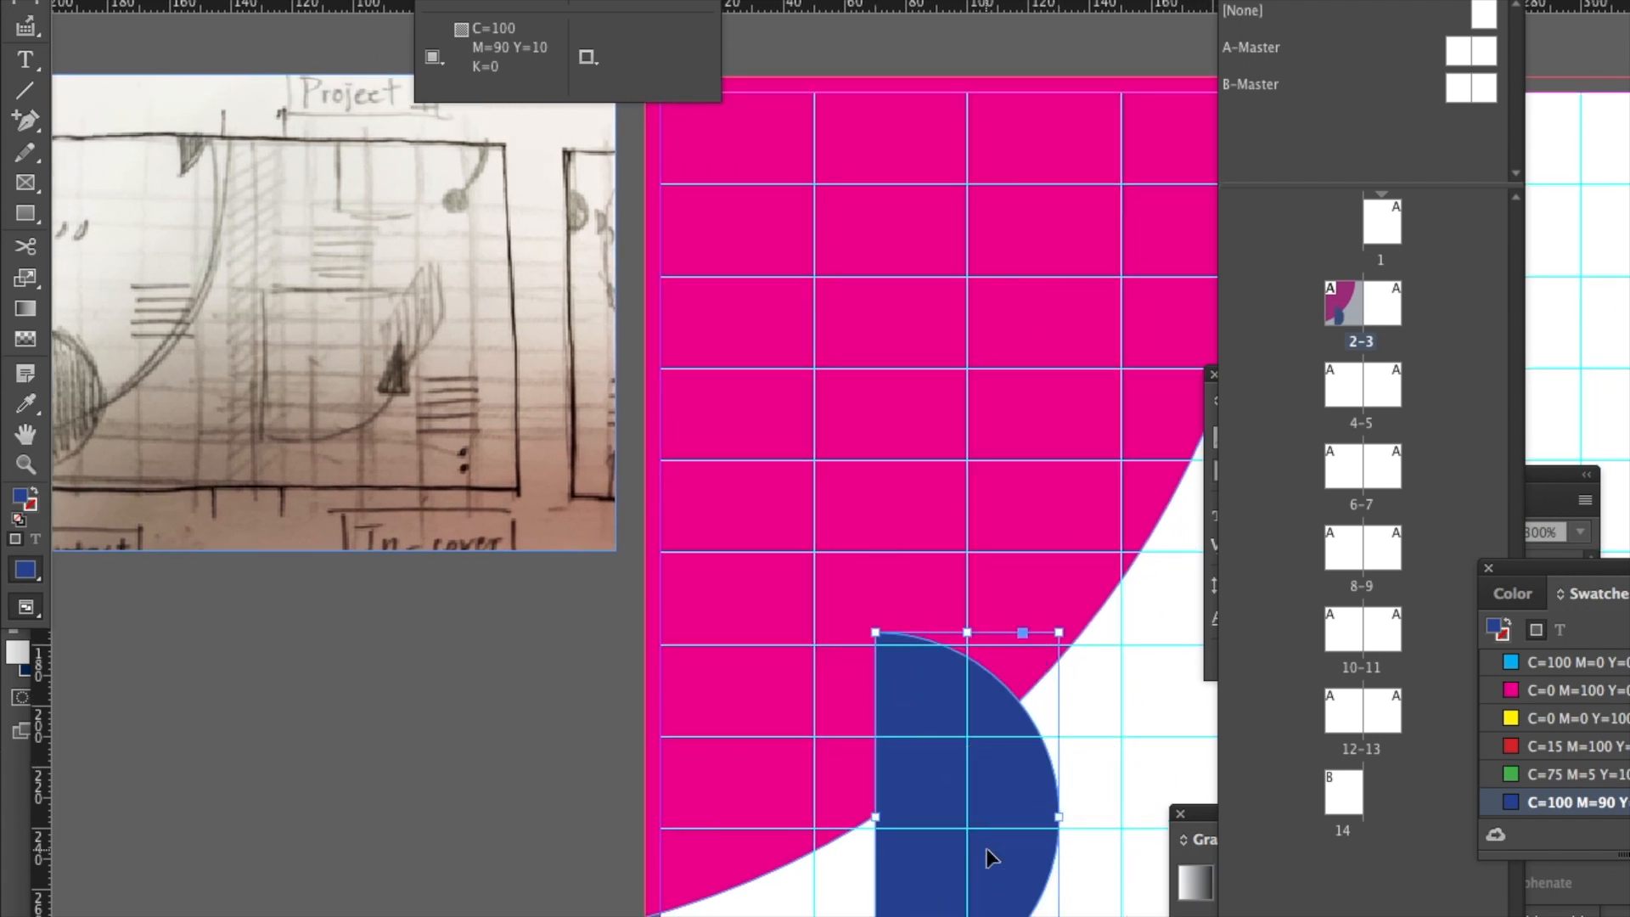
pyautogui.click(399, 911)
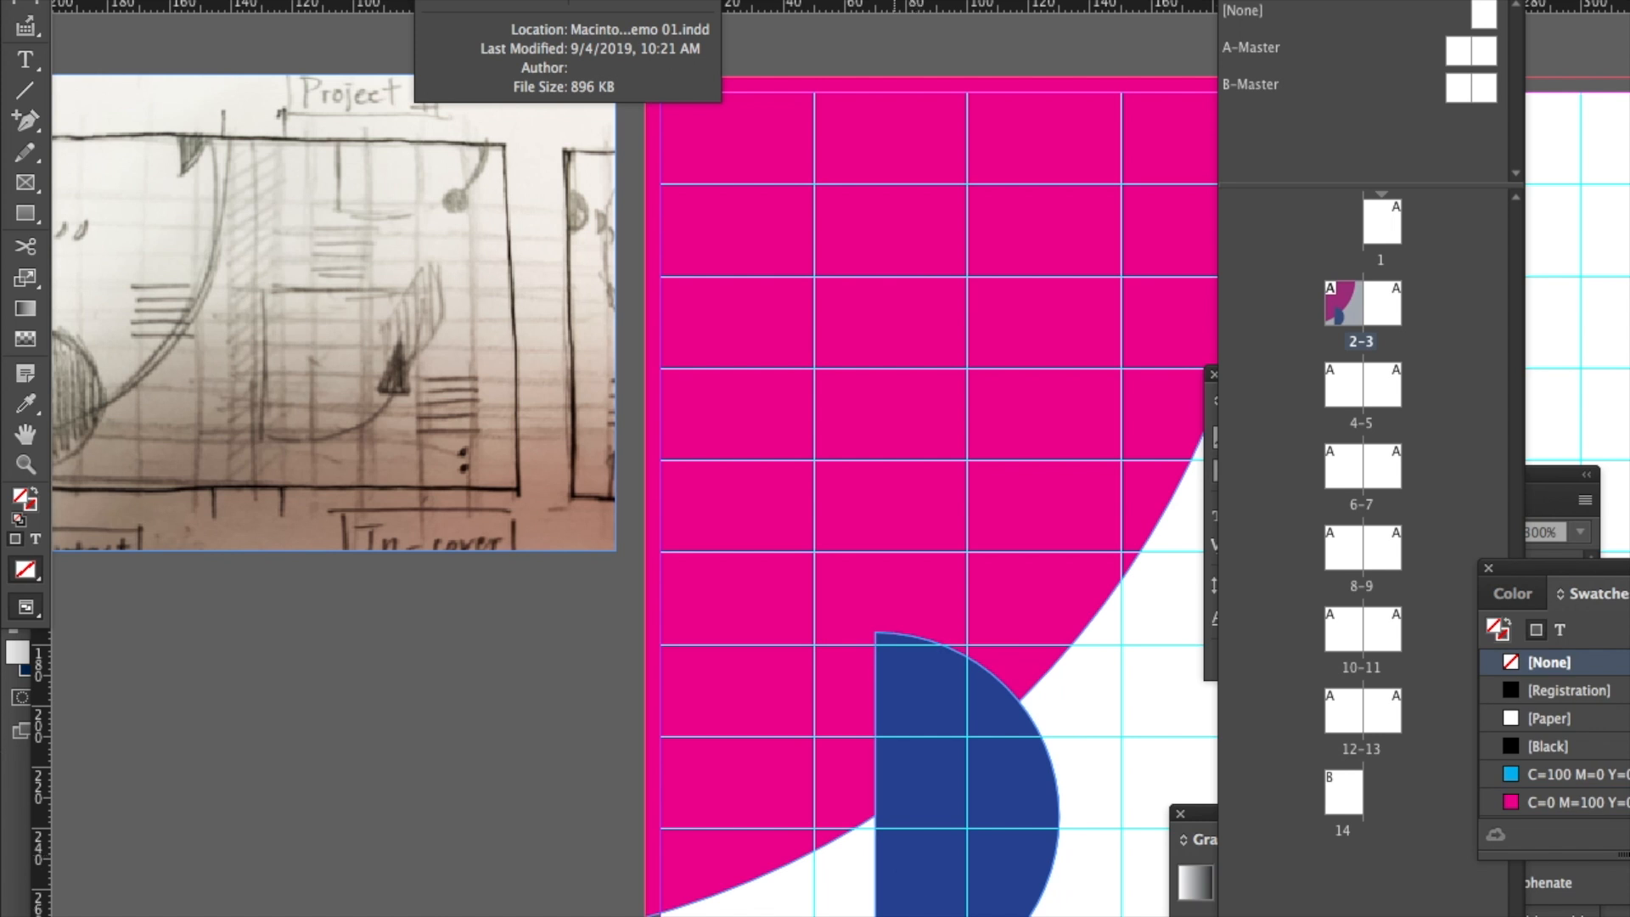
# Examine the half circles in the Project 1 sketch against the layout on page 2.
pyautogui.hscroll(-2, 537, 851)
pyautogui.scroll(-1, 537, 851)
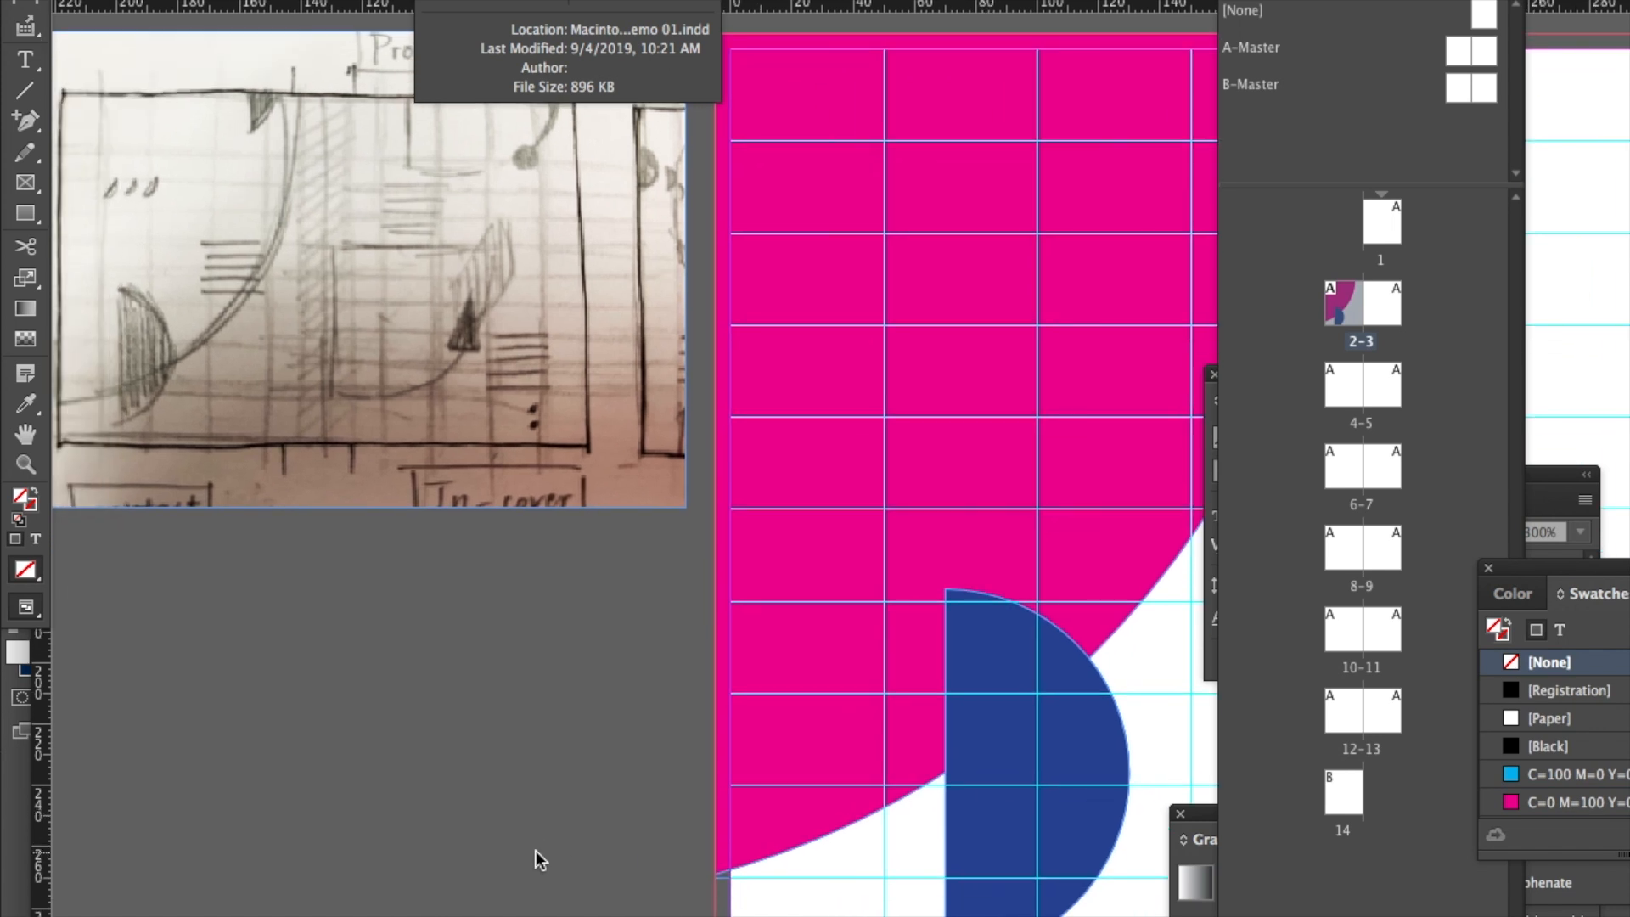
pyautogui.scroll(-1, 537, 851)
pyautogui.hscroll(-1, 537, 851)
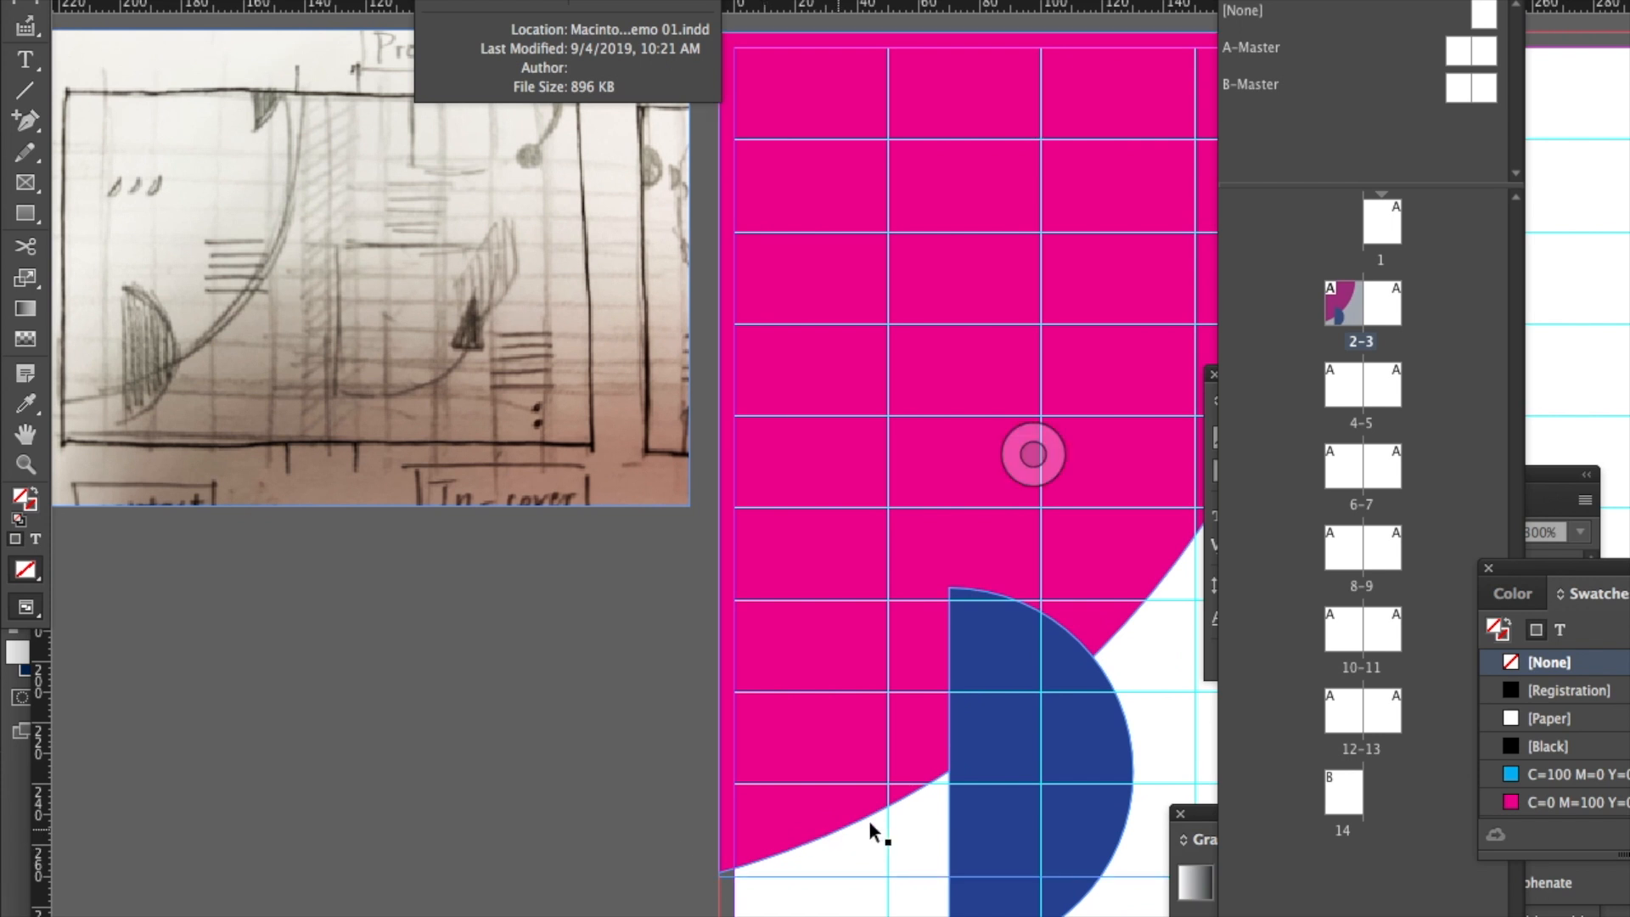
pyautogui.scroll(-3, 1011, 765)
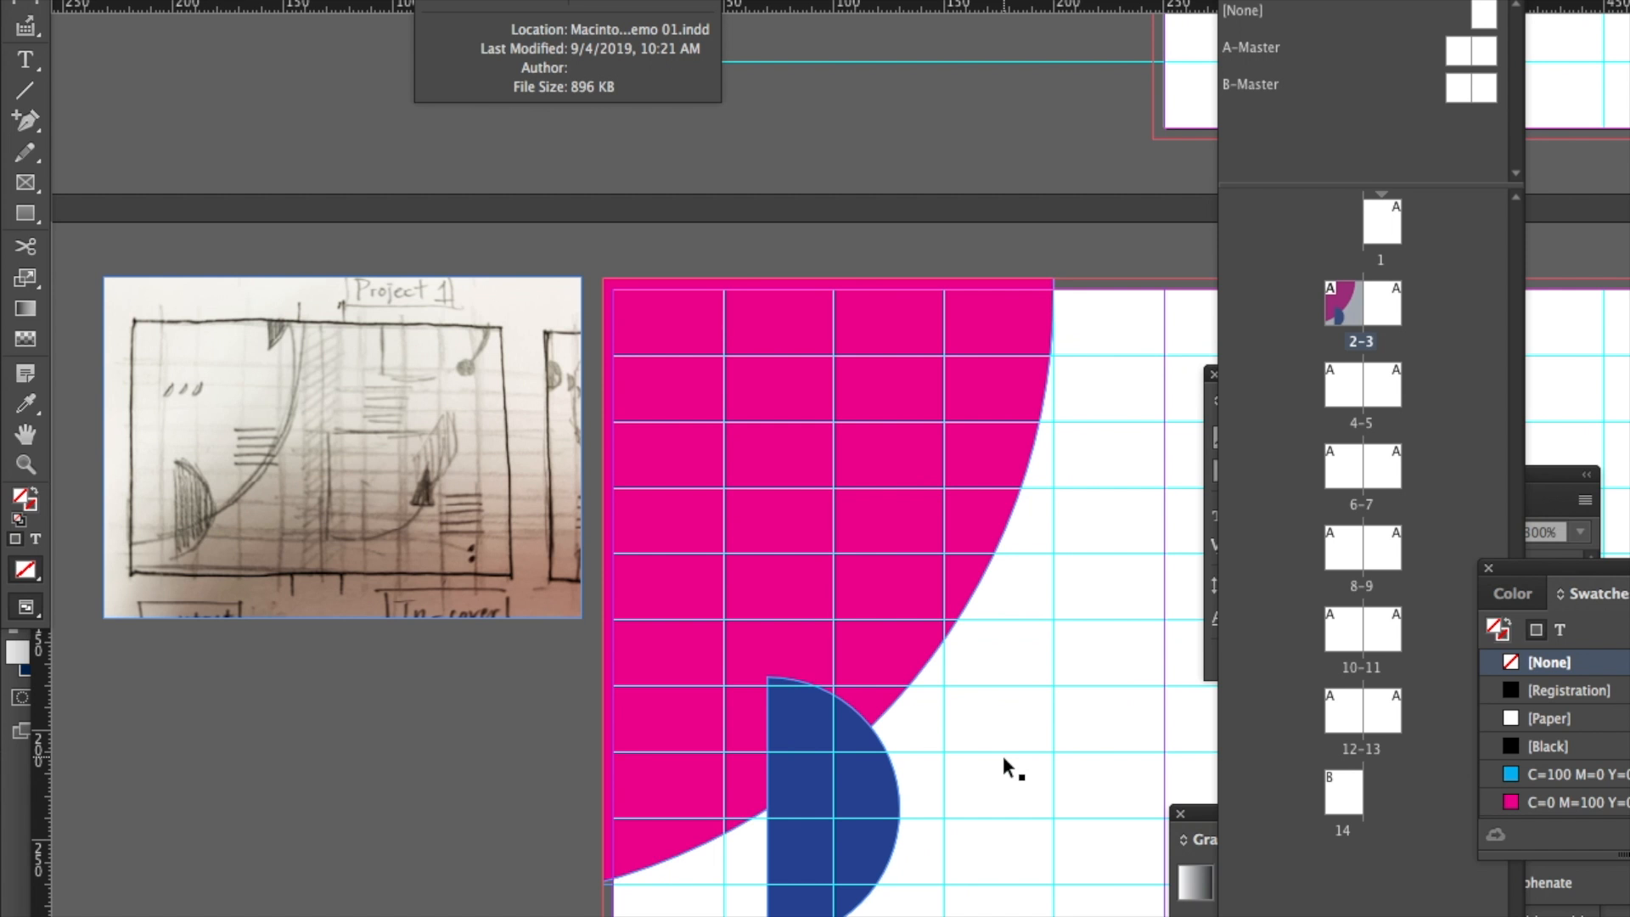
pyautogui.scroll(1, 292, 323)
pyautogui.scroll(2, 292, 322)
pyautogui.scroll(2, 242, 501)
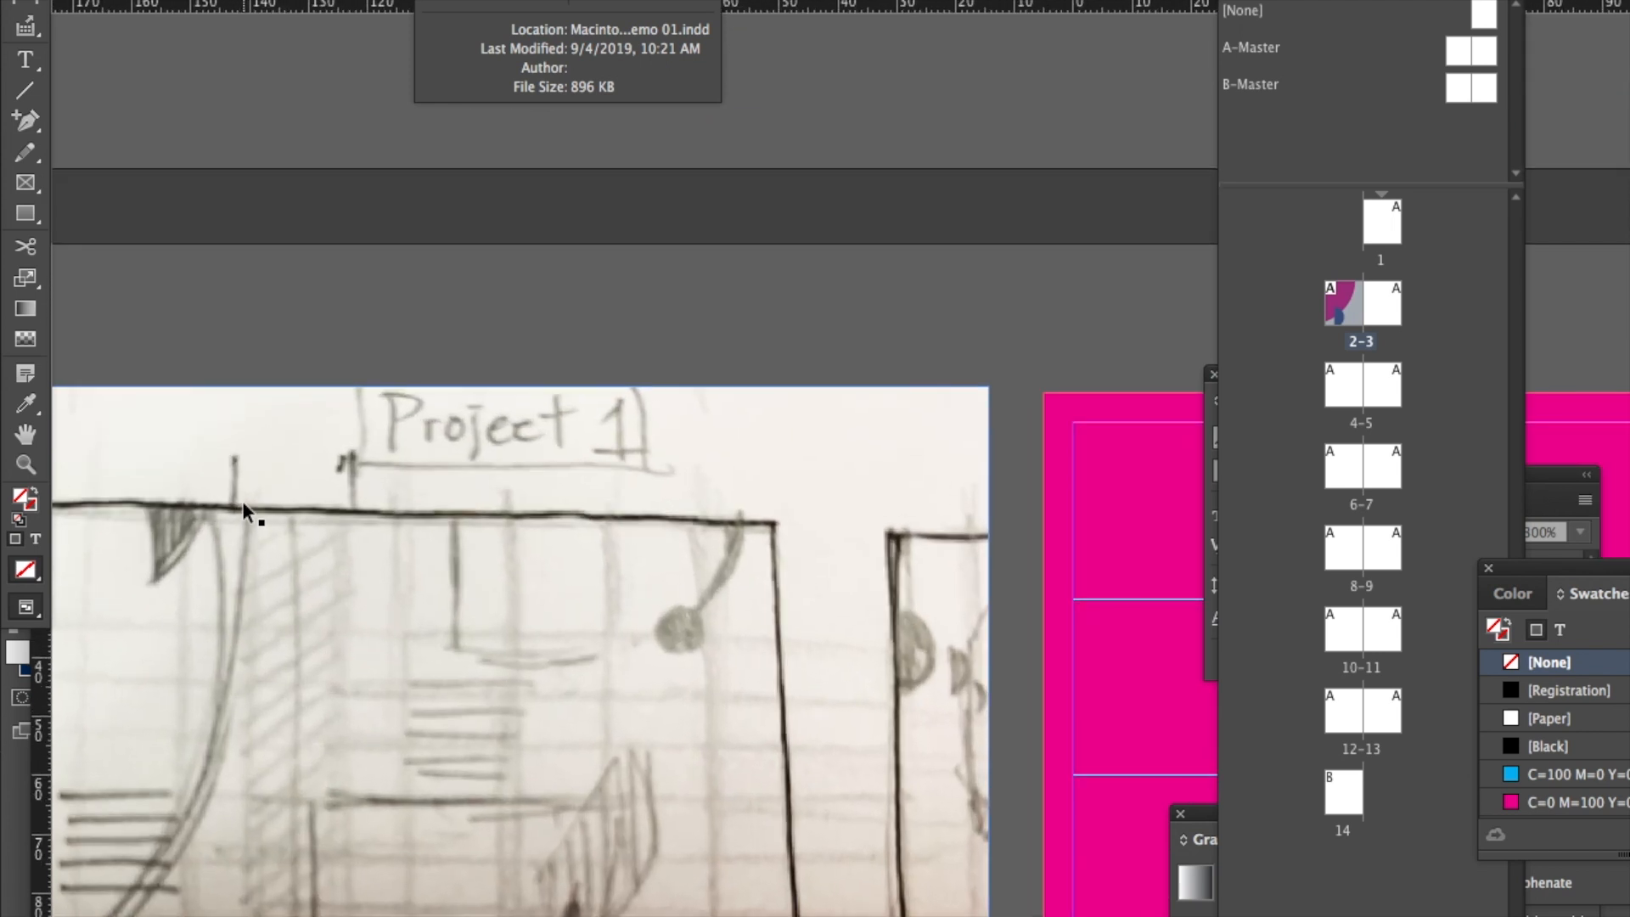
pyautogui.scroll(-5, 294, 459)
pyautogui.hscroll(-2, 294, 459)
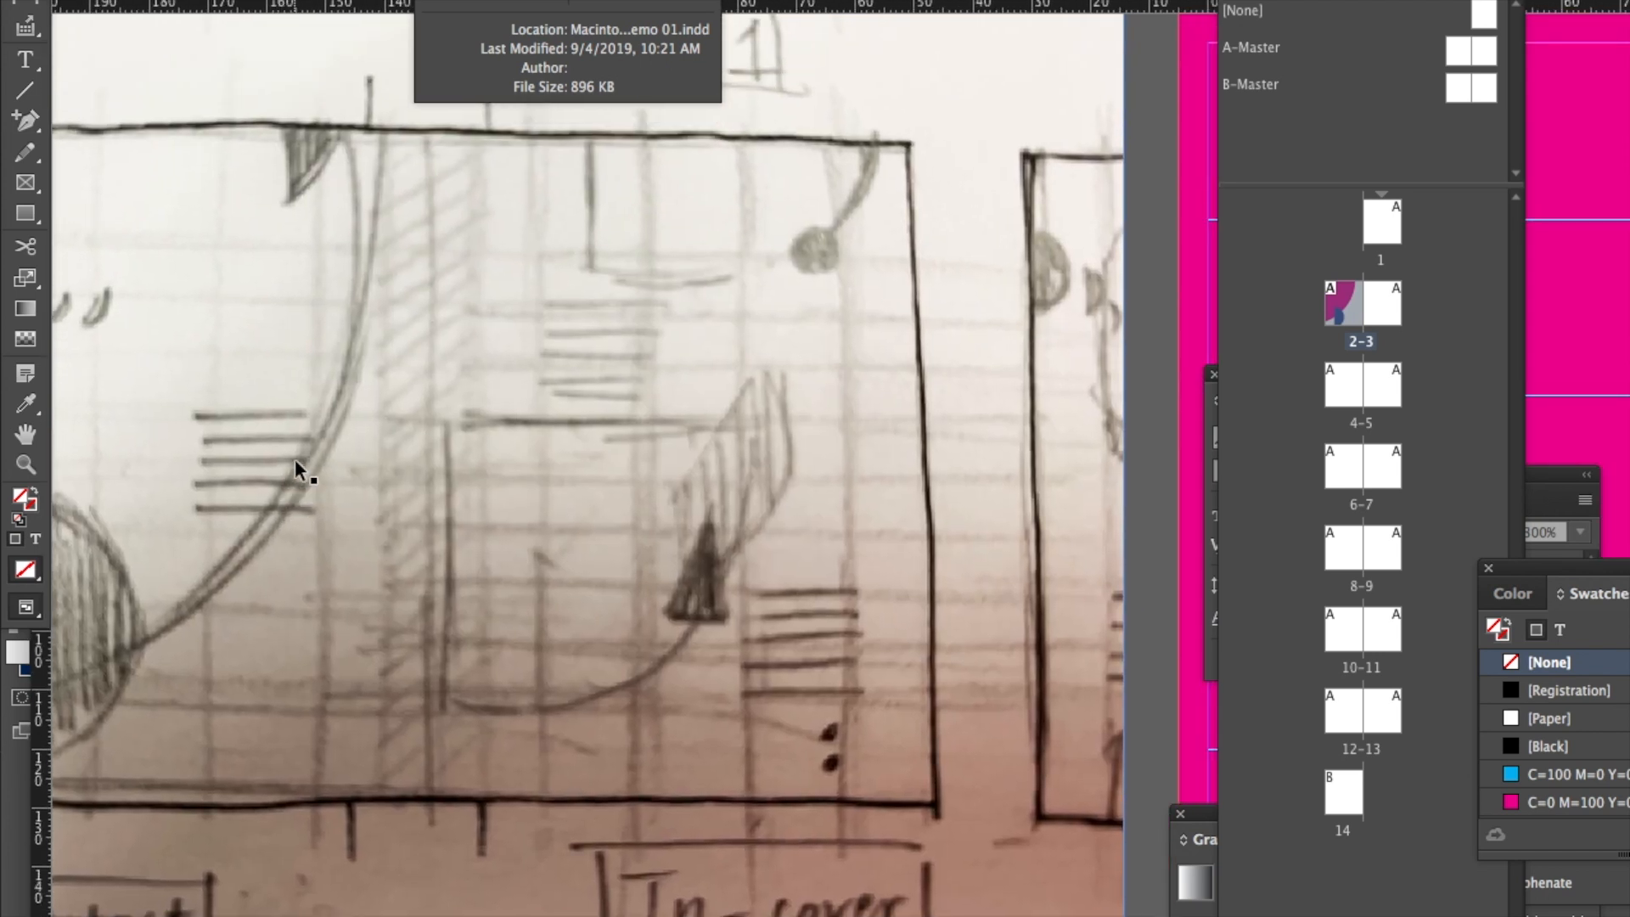
pyautogui.scroll(-5, 294, 459)
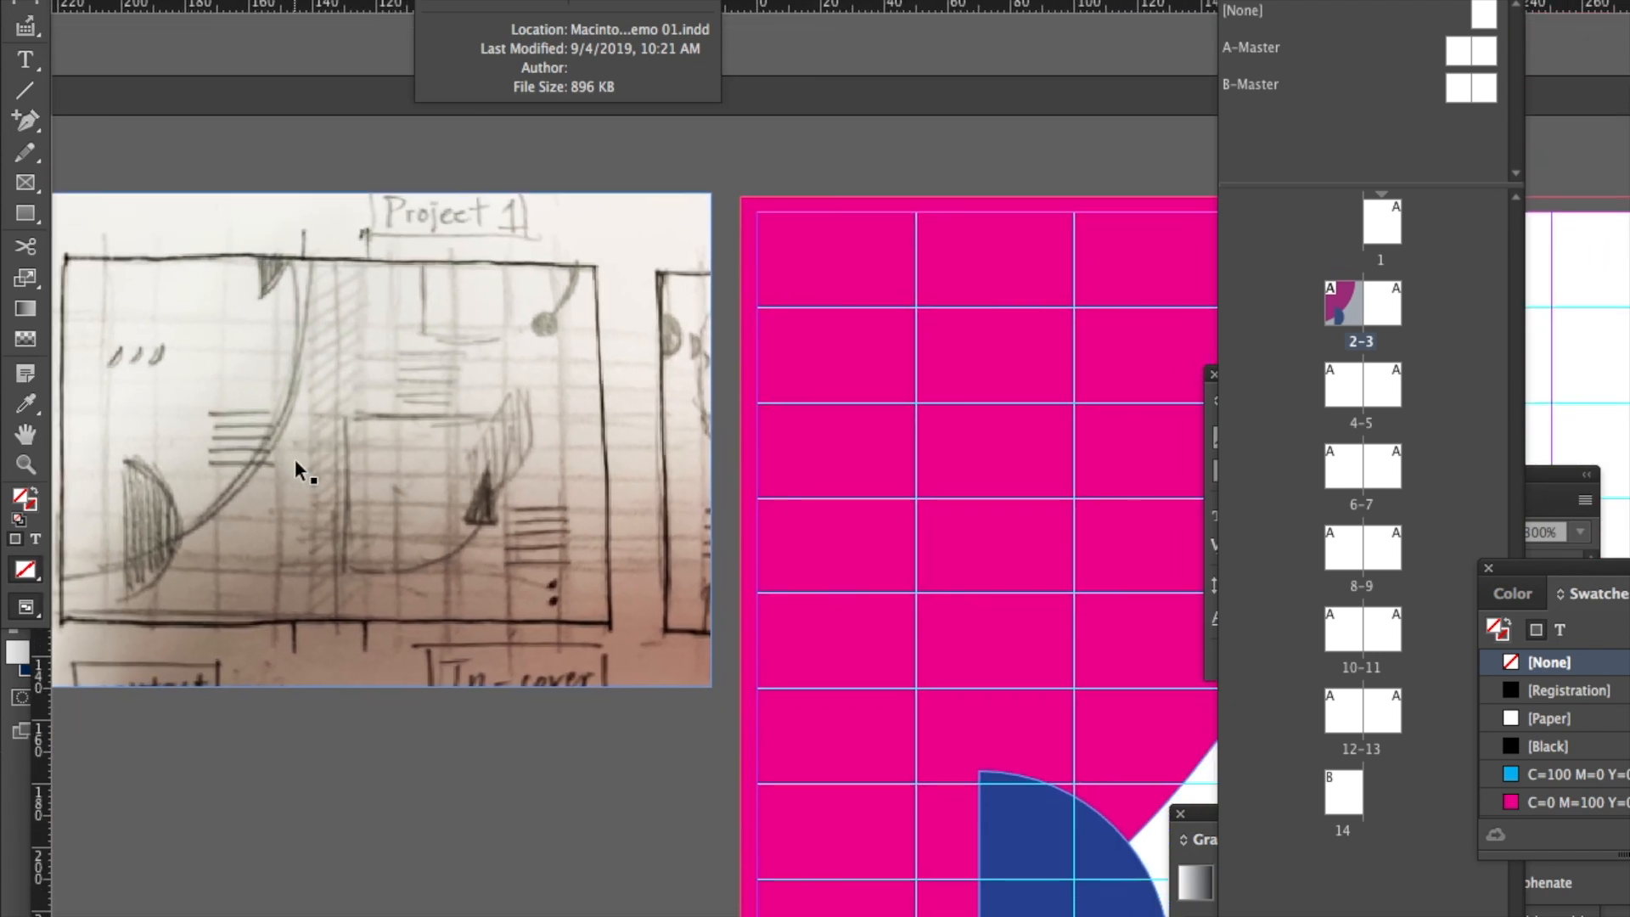
pyautogui.scroll(-1, 294, 459)
pyautogui.hscroll(1, 293, 458)
# Copy the blue half circle and place the duplicate across the page's top edge, its curve touching the magenta arc at 200 mm.
pyautogui.click(365, 421)
pyautogui.click(1031, 614)
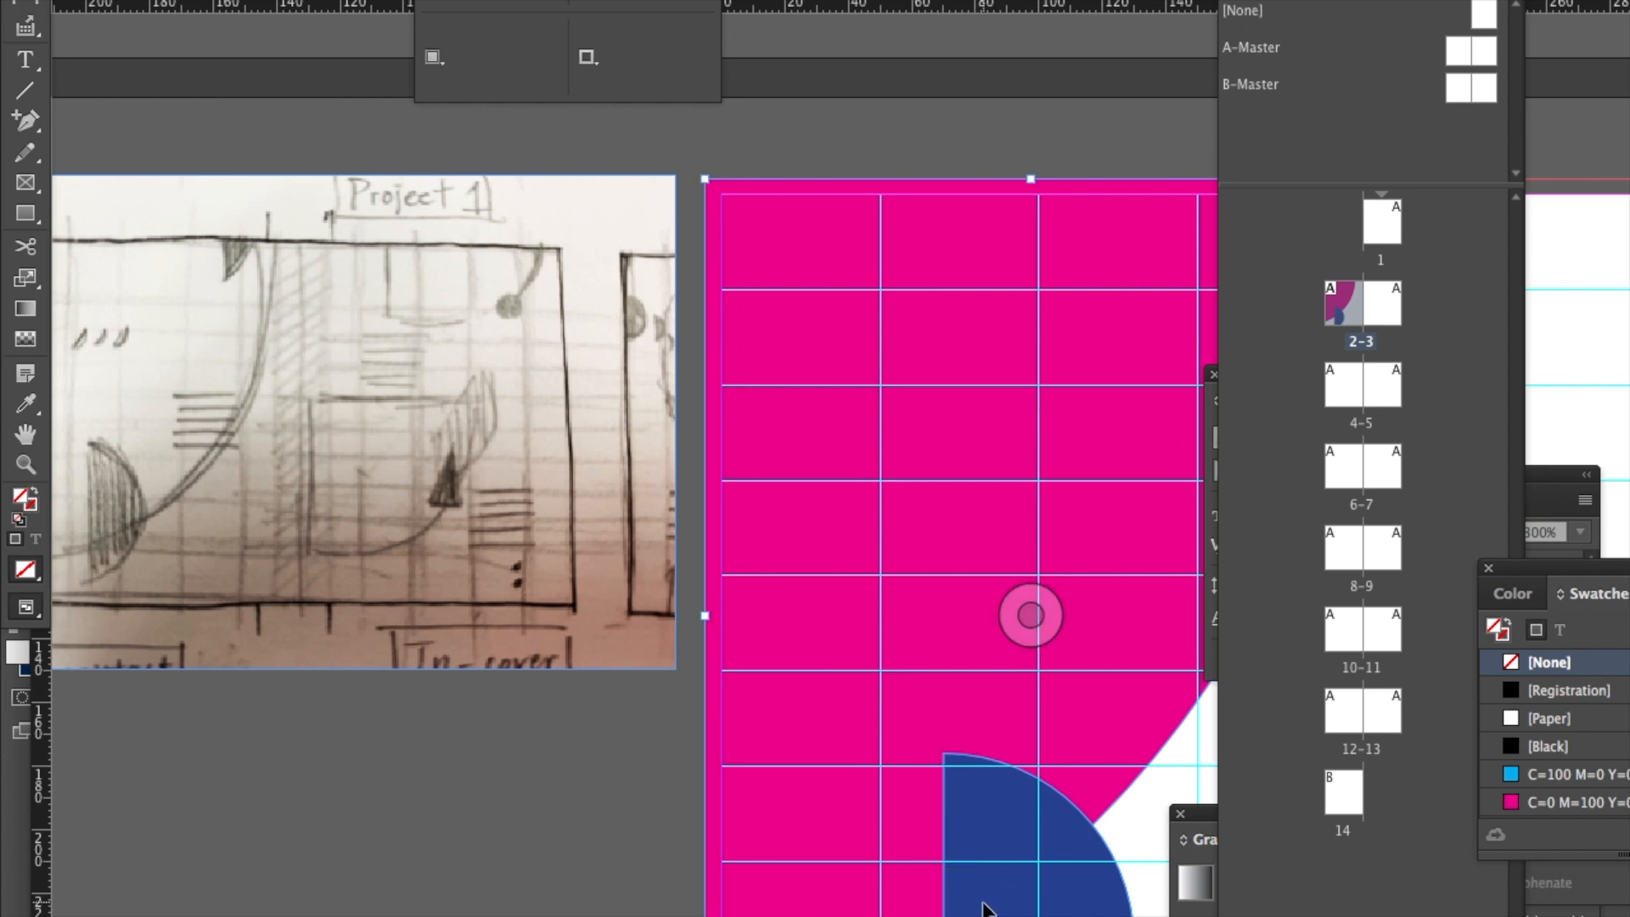
pyautogui.click(1015, 898)
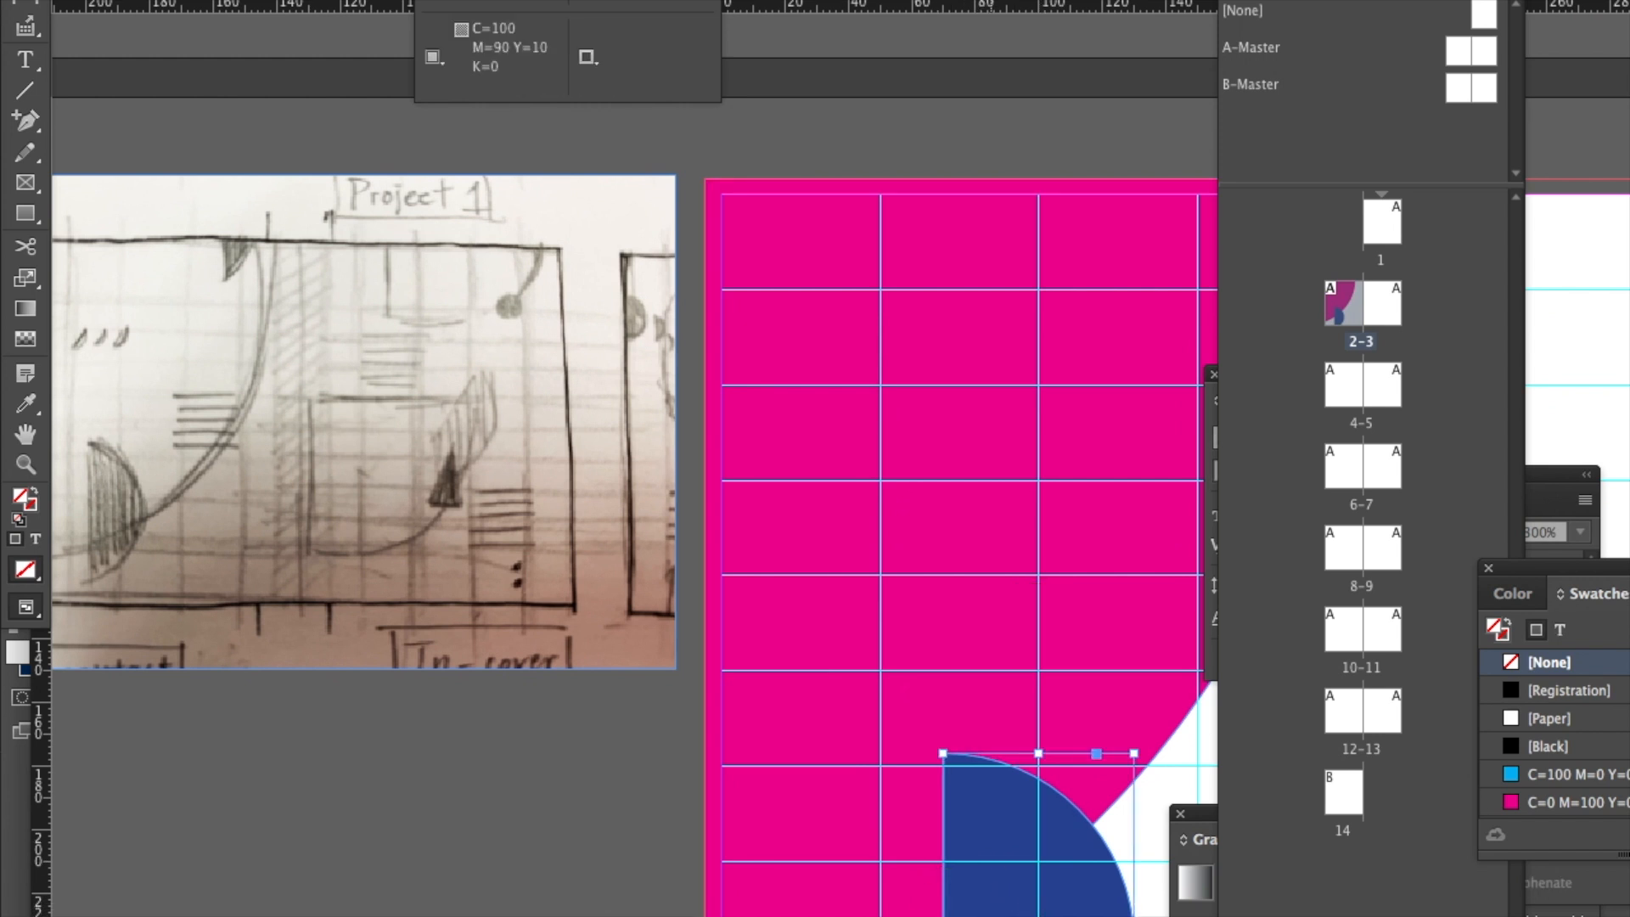
pyautogui.click(1092, 681)
pyautogui.moveTo(985, 652); pyautogui.dragTo(297, 735)
pyautogui.click(704, 655)
pyautogui.hotkey('ctrl', 'v')
pyautogui.moveTo(919, 458); pyautogui.dragTo(966, 429)
pyautogui.moveTo(1095, 520); pyautogui.dragTo(746, 187)
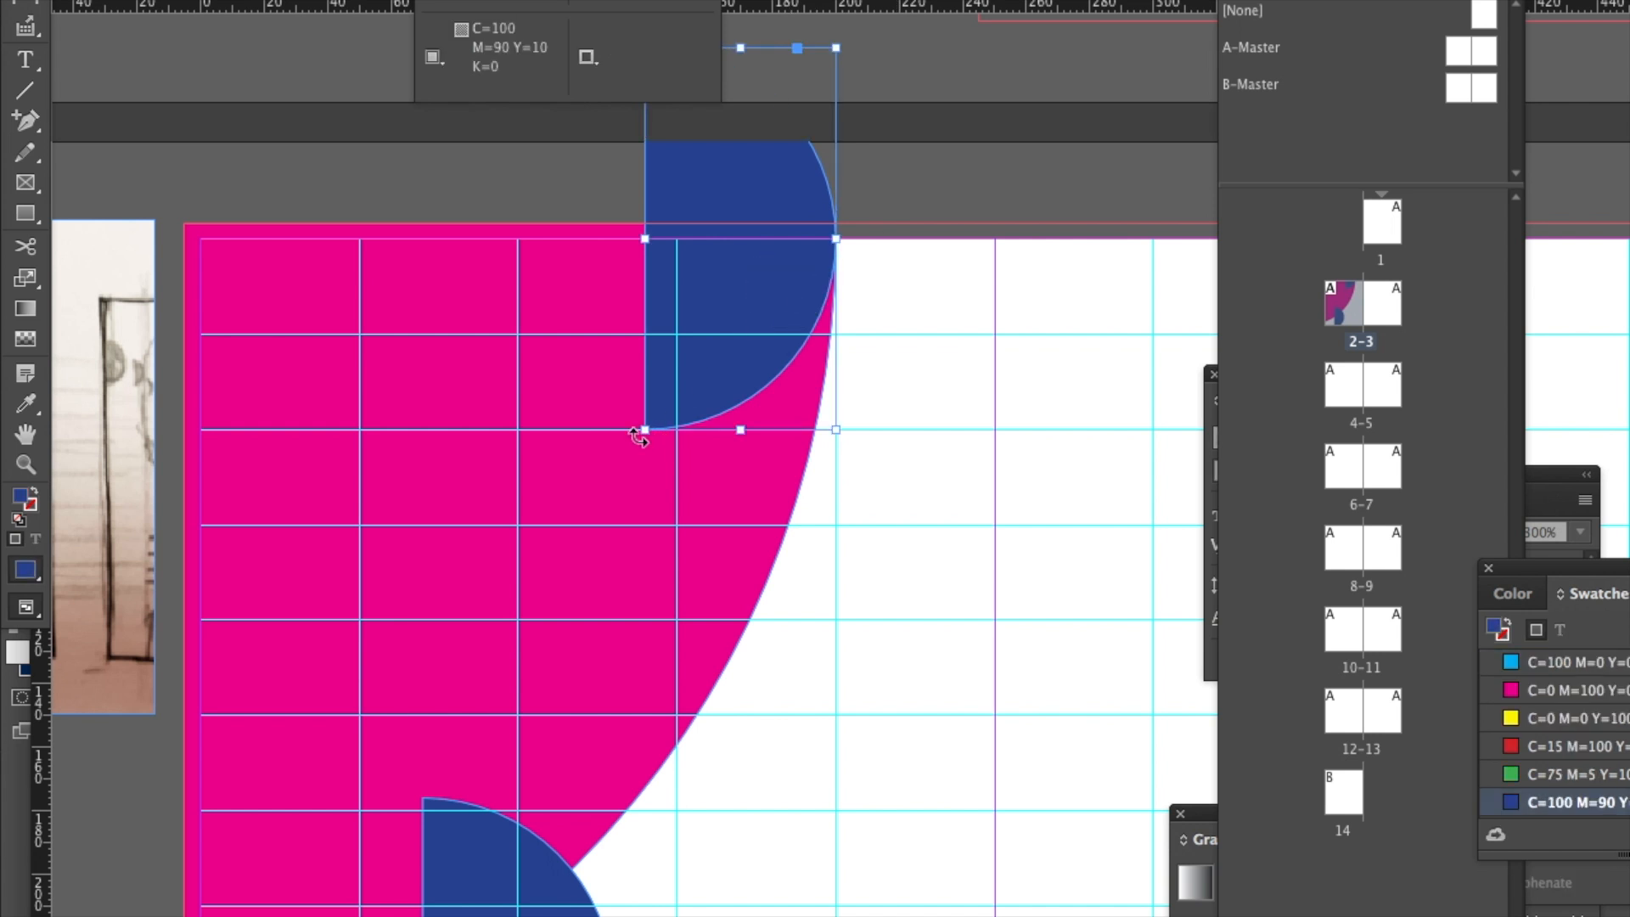
# Scale the upper half circle proportionally to about 38 × 76 mm, shift it against the magenta arc's upper end, and deselect it.
pyautogui.moveTo(647, 428); pyautogui.dragTo(761, 297)
pyautogui.moveTo(774, 178); pyautogui.dragTo(776, 228)
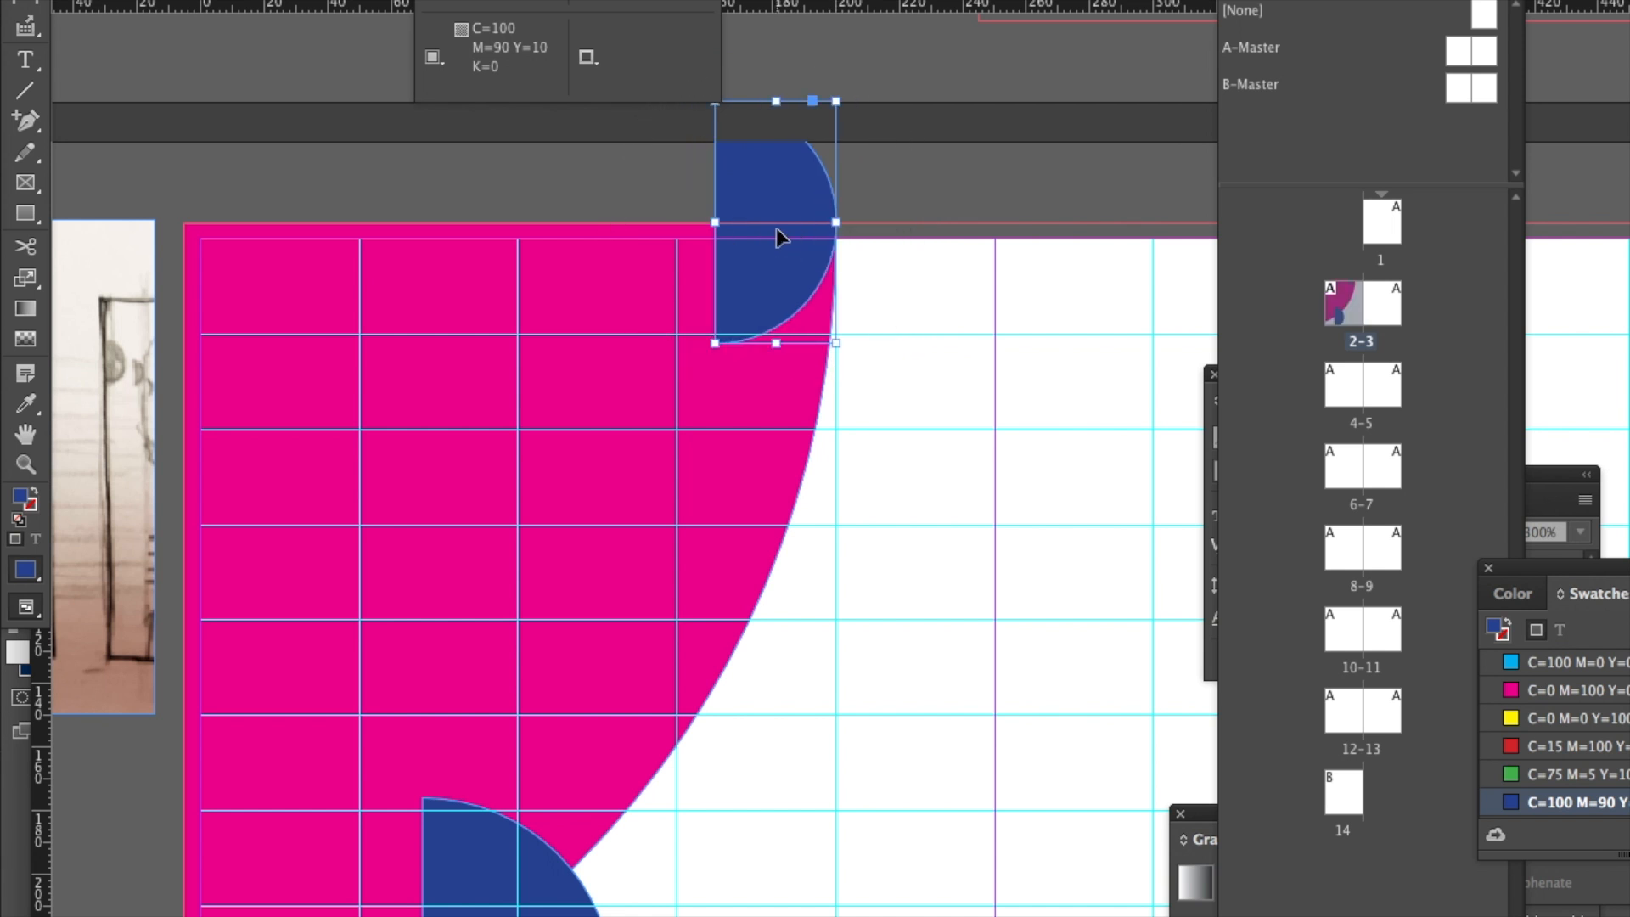
pyautogui.click(928, 196)
# Duplicate the small upper half circle into the middle of the magenta area and rotate the copy about 45° clockwise.
pyautogui.hscroll(-7, 929, 195)
pyautogui.scroll(-1, 929, 195)
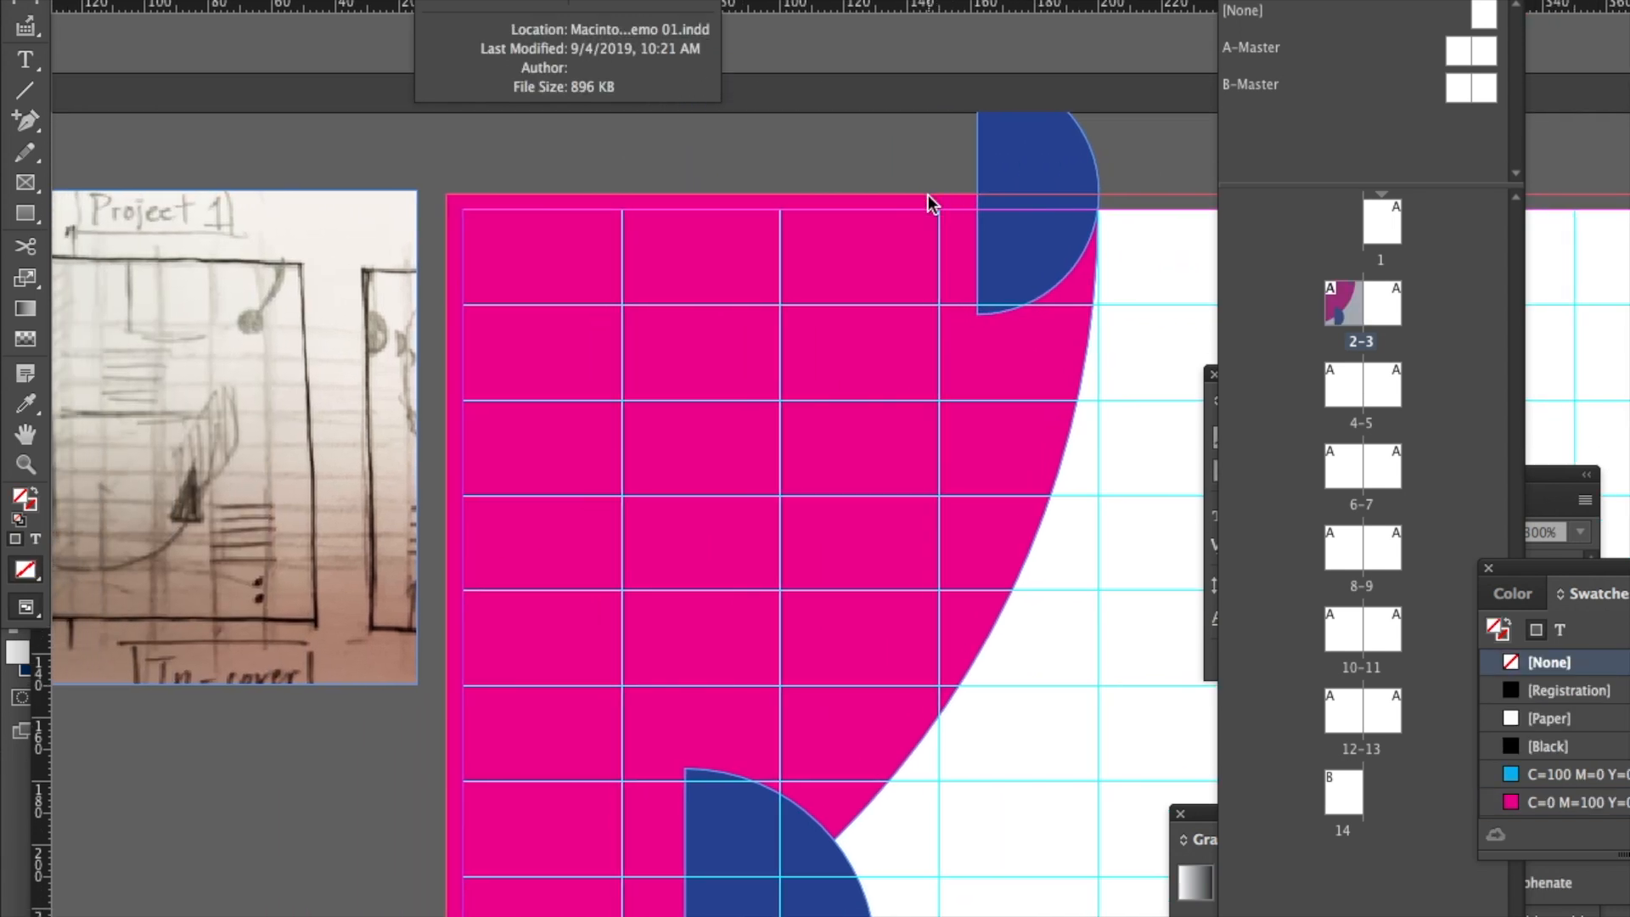
pyautogui.hscroll(-6, 905, 202)
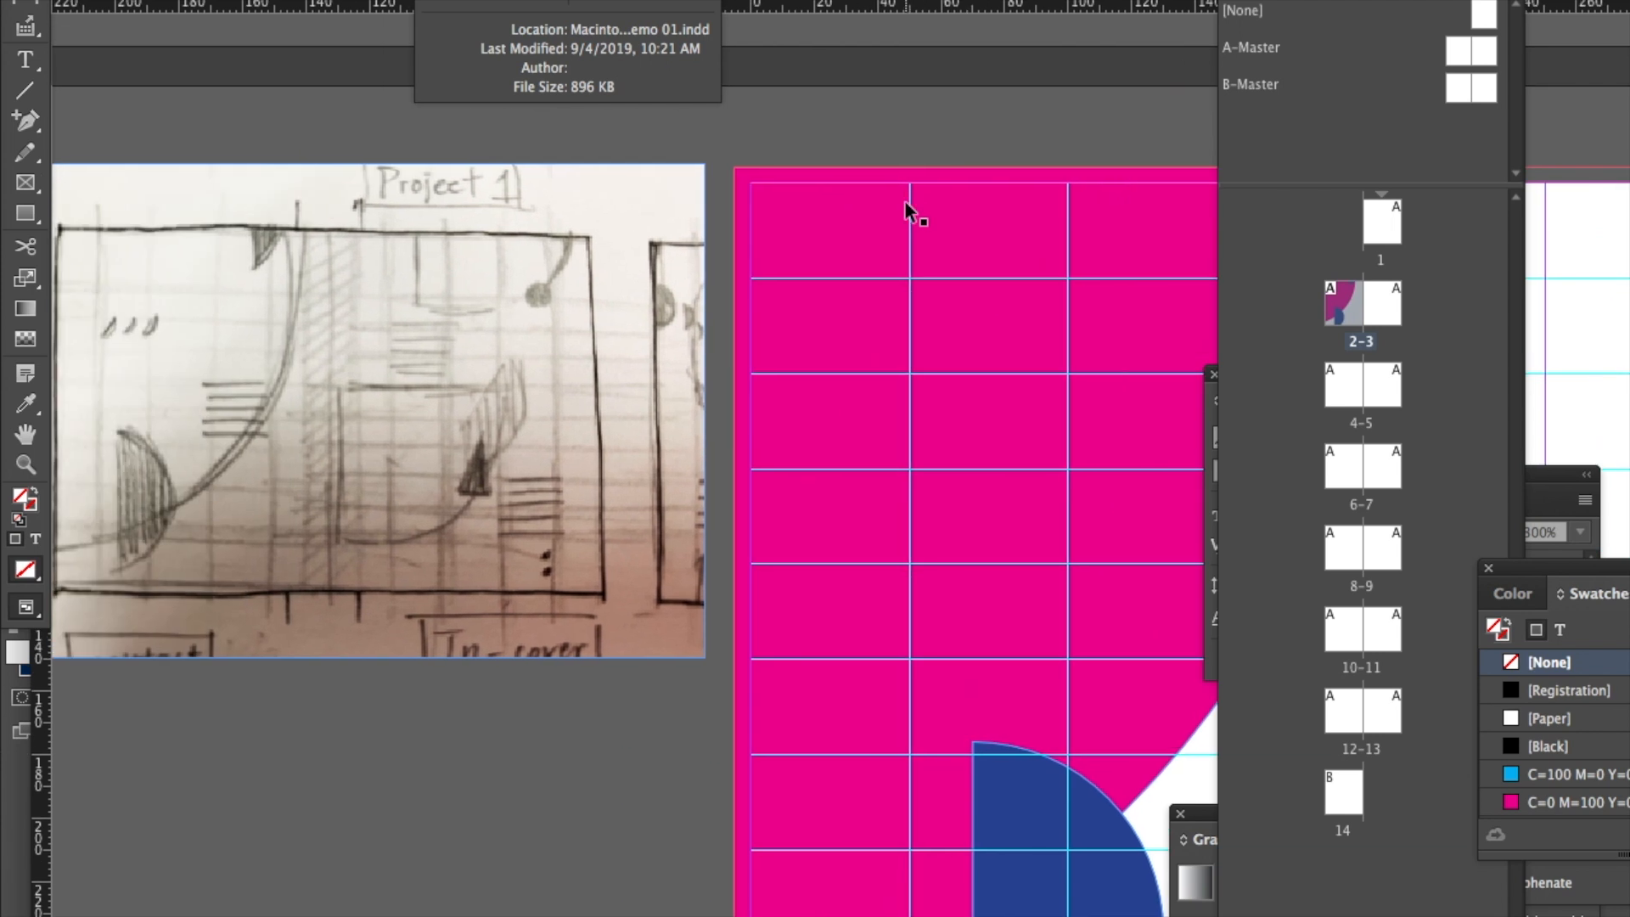
pyautogui.hscroll(6, 905, 202)
pyautogui.scroll(2, 905, 202)
pyautogui.click(1010, 249)
pyautogui.moveTo(1010, 249); pyautogui.dragTo(913, 636)
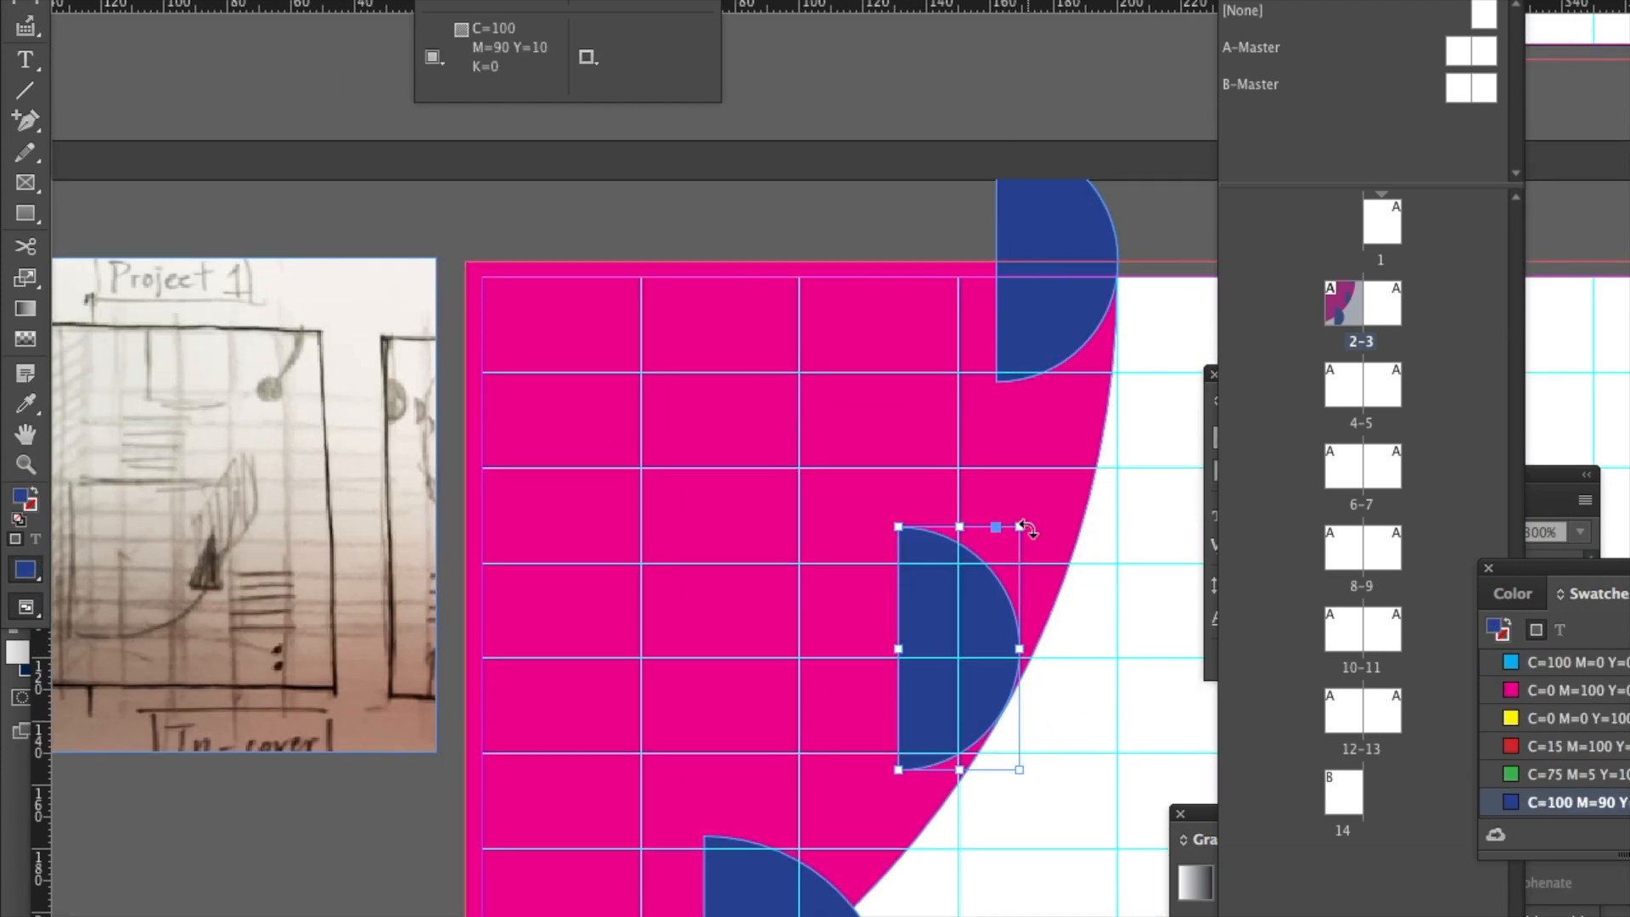
pyautogui.moveTo(1034, 527); pyautogui.dragTo(1080, 640)
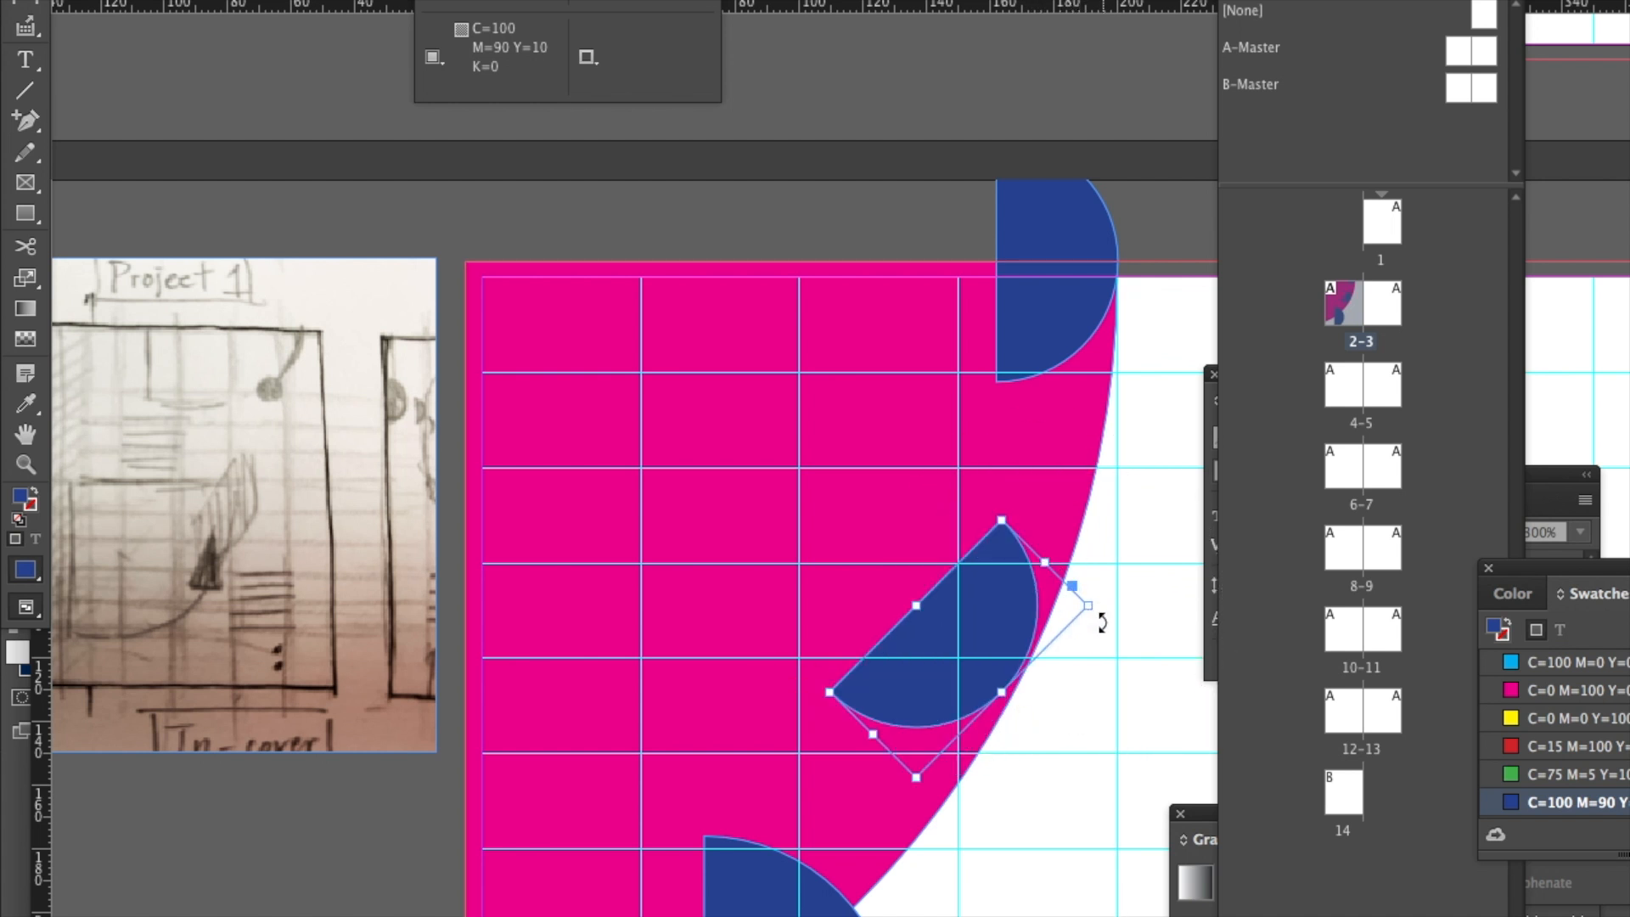
# Shrink the rotated half circle to about 26 mm across, fill it with C=0 M=0 Y=100 K=0, and move it to the 50 mm guide.
pyautogui.moveTo(1088, 604); pyautogui.dragTo(908, 658)
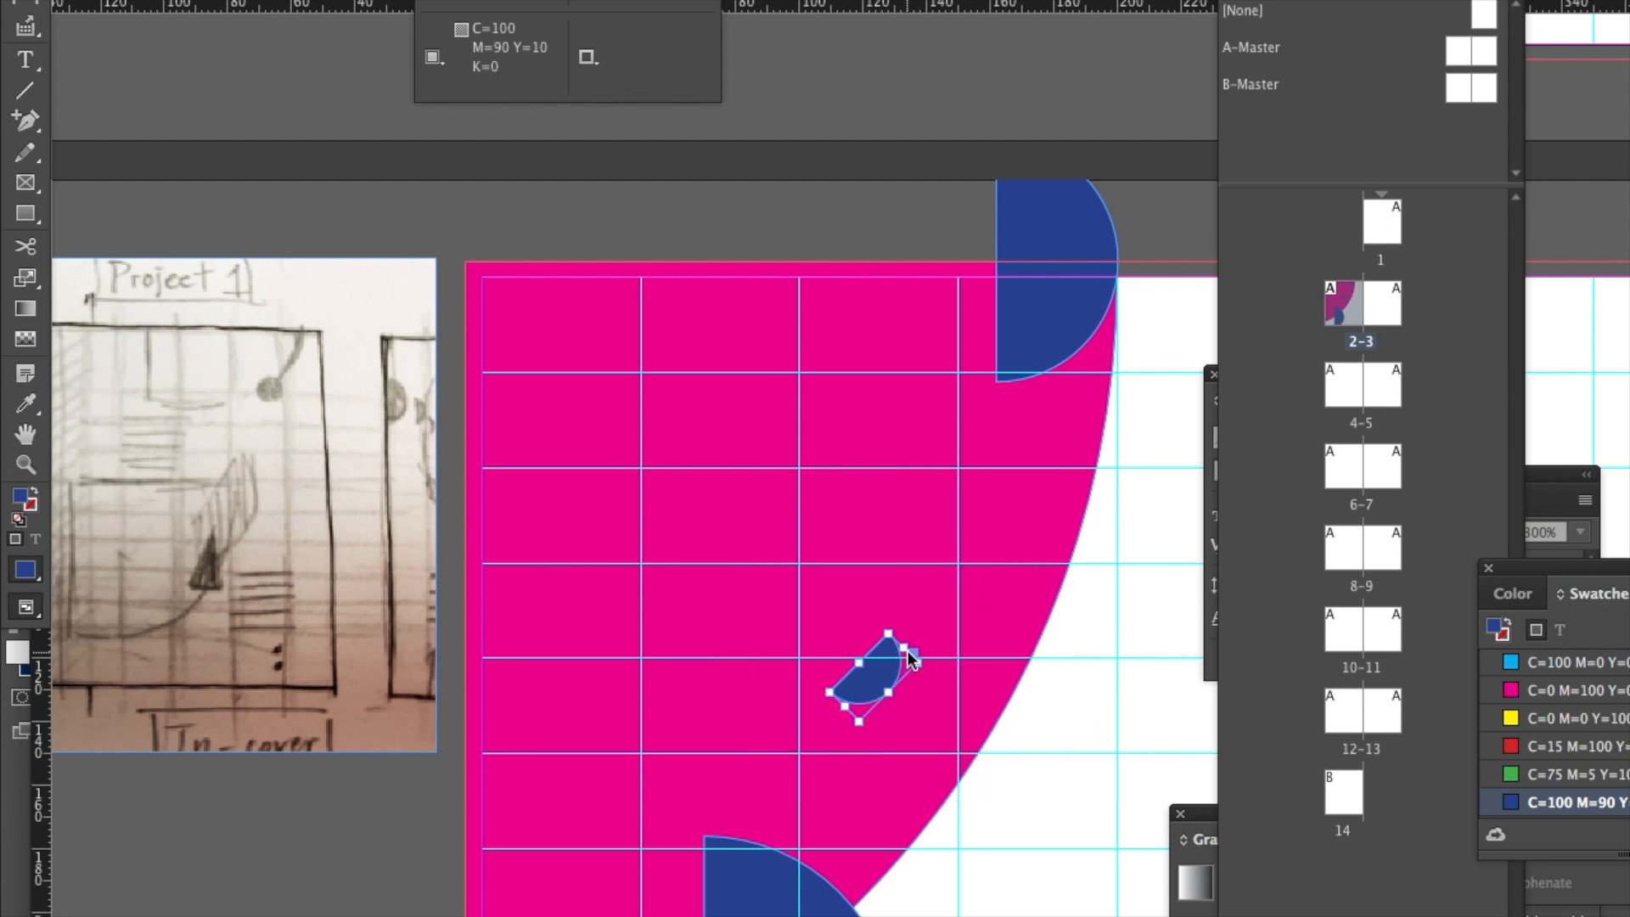
pyautogui.click(1556, 776)
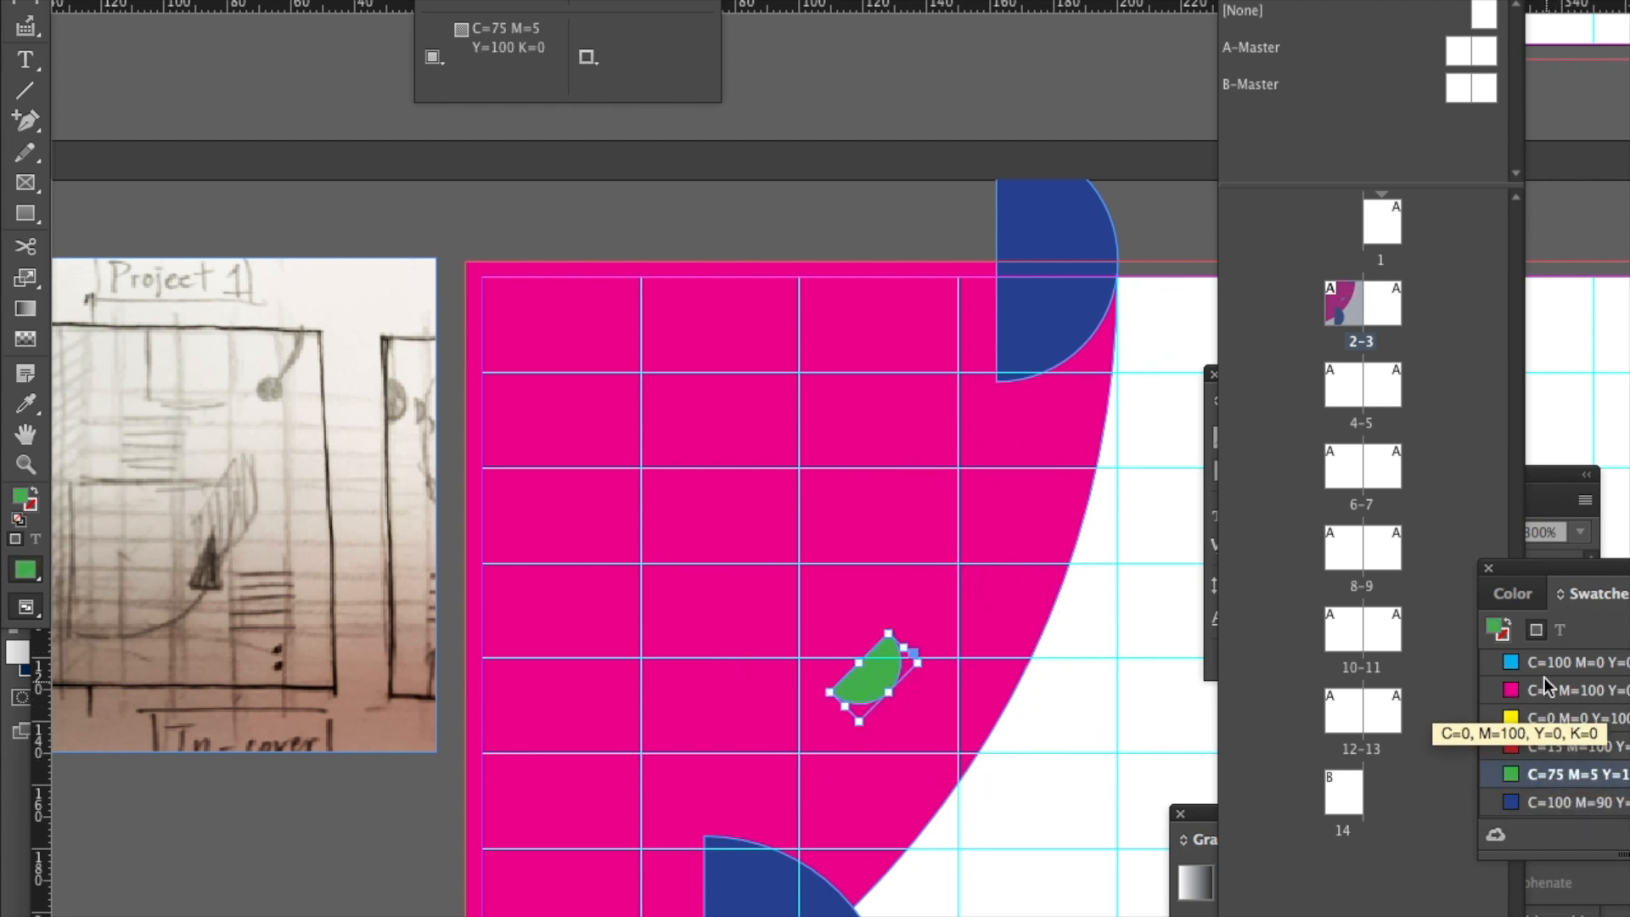
pyautogui.click(1551, 715)
pyautogui.moveTo(873, 686); pyautogui.dragTo(697, 635)
# Reduce the yellow half circle to about 19 mm across and place it where the 50 mm vertical and 60 mm horizontal guides meet.
pyautogui.hscroll(-8, 698, 628)
pyautogui.scroll(-2, 698, 628)
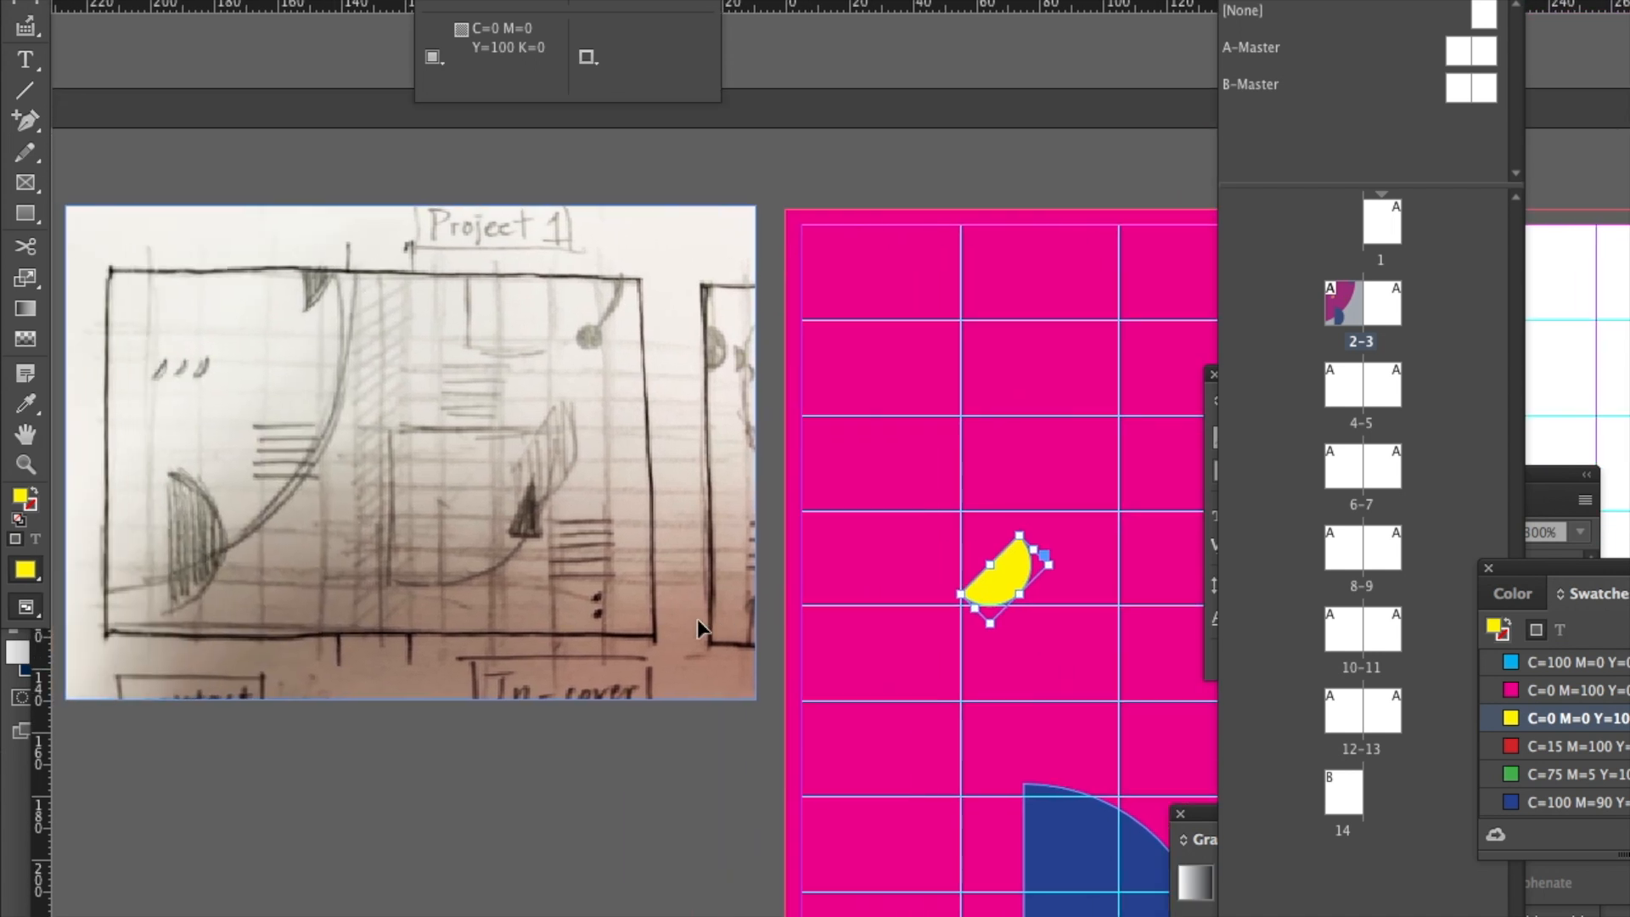
pyautogui.hscroll(-2, 697, 628)
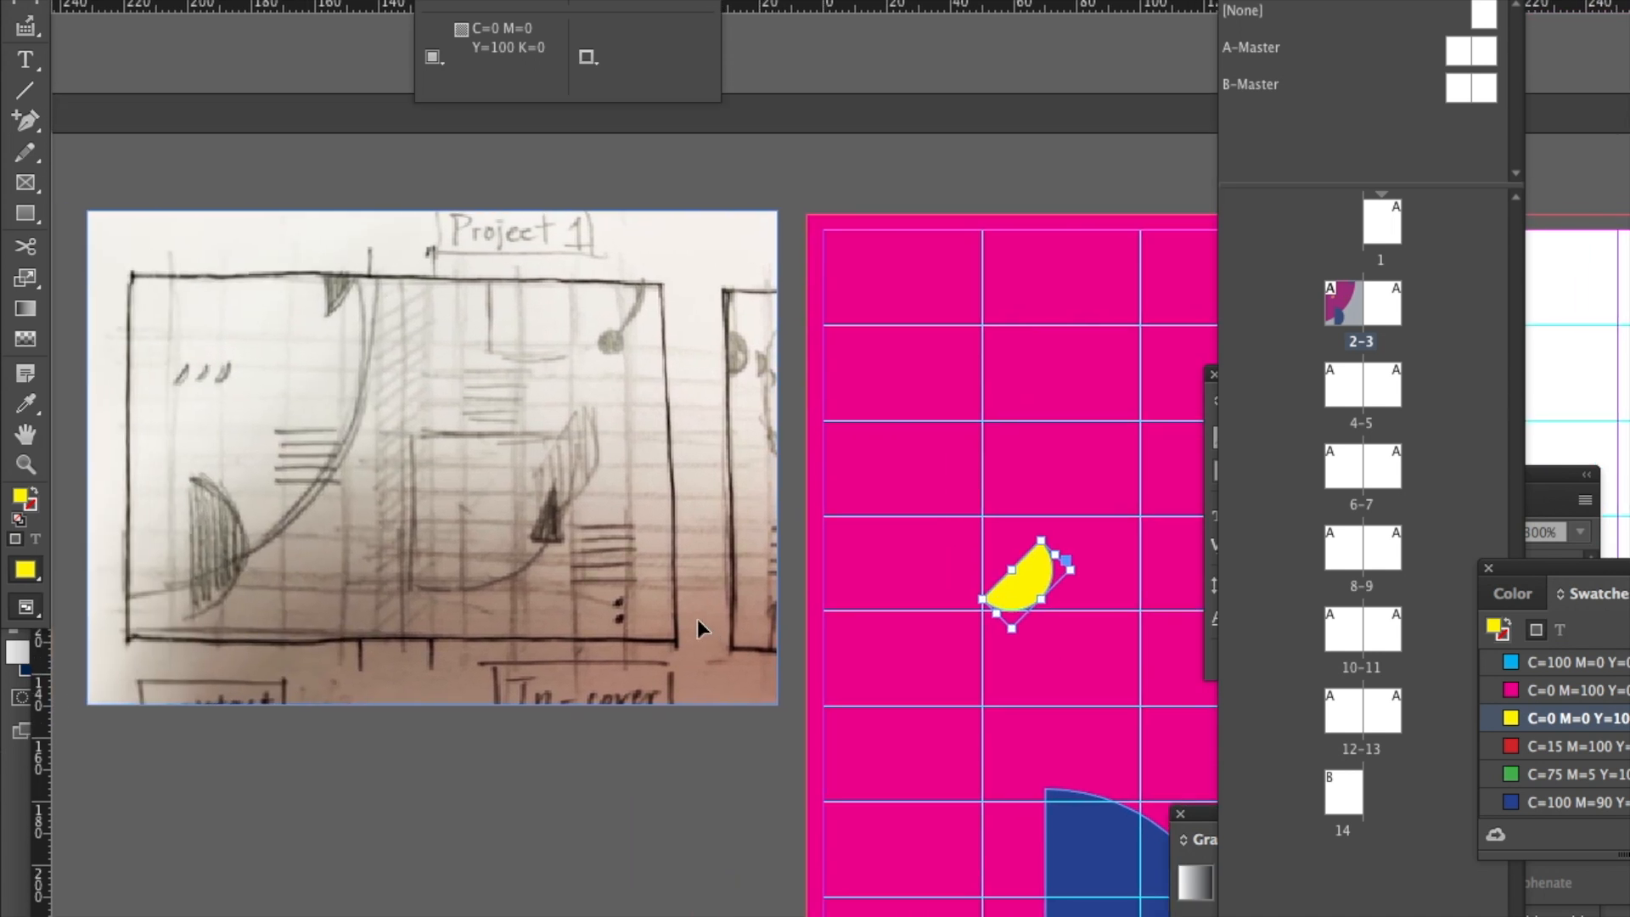
pyautogui.click(1012, 626)
pyautogui.moveTo(1012, 625); pyautogui.dragTo(1011, 599)
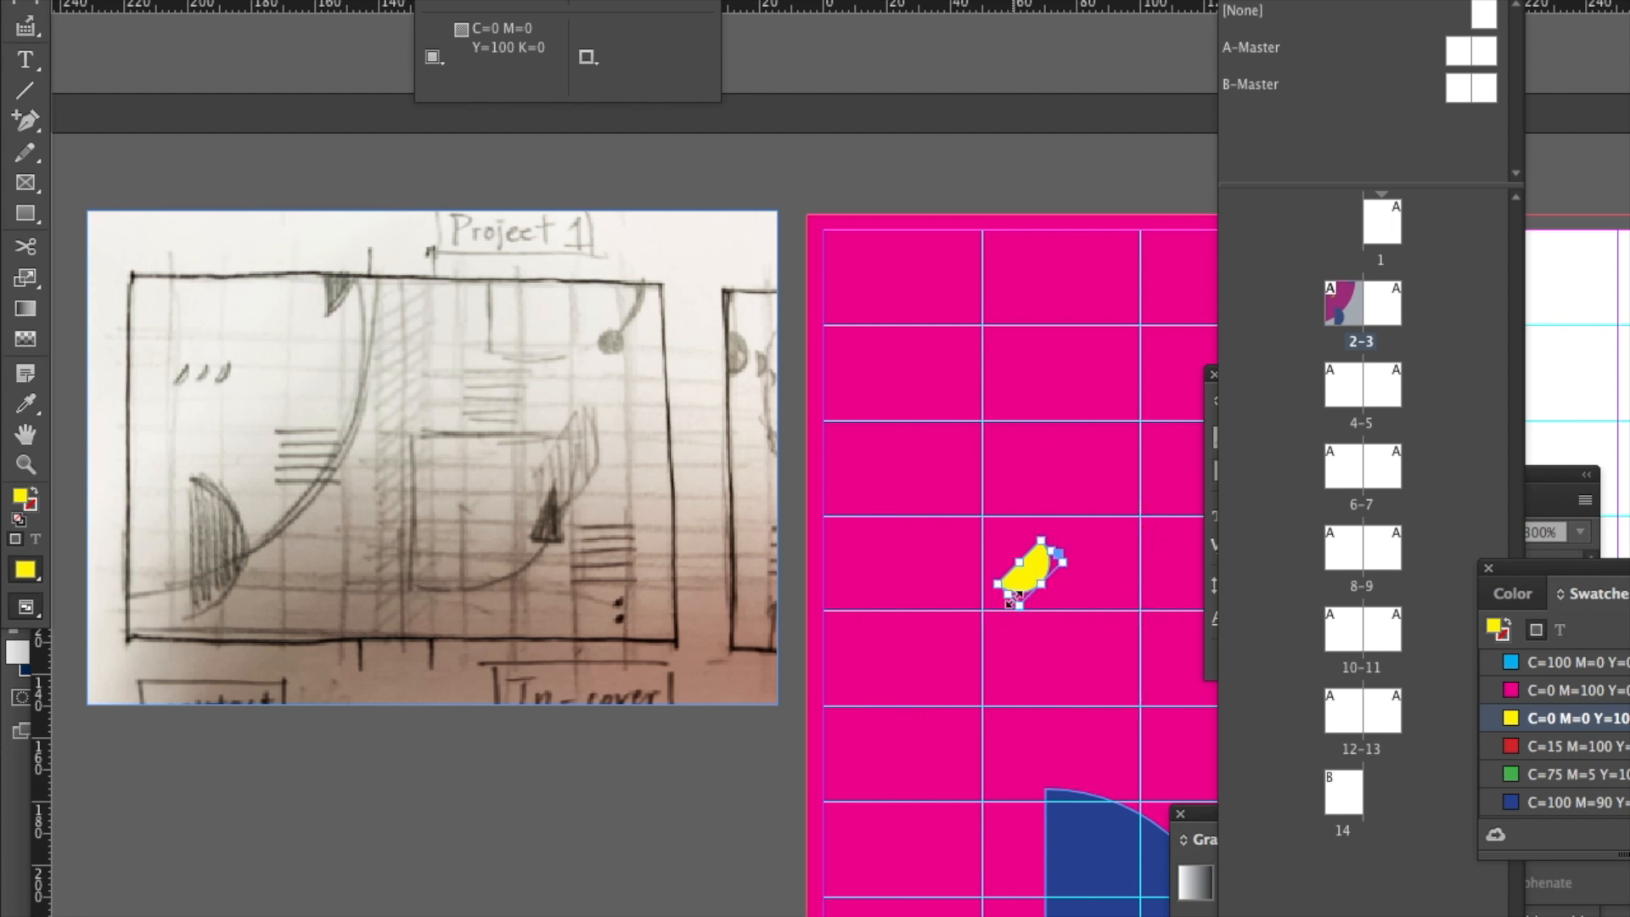
pyautogui.moveTo(1037, 582); pyautogui.dragTo(1027, 458)
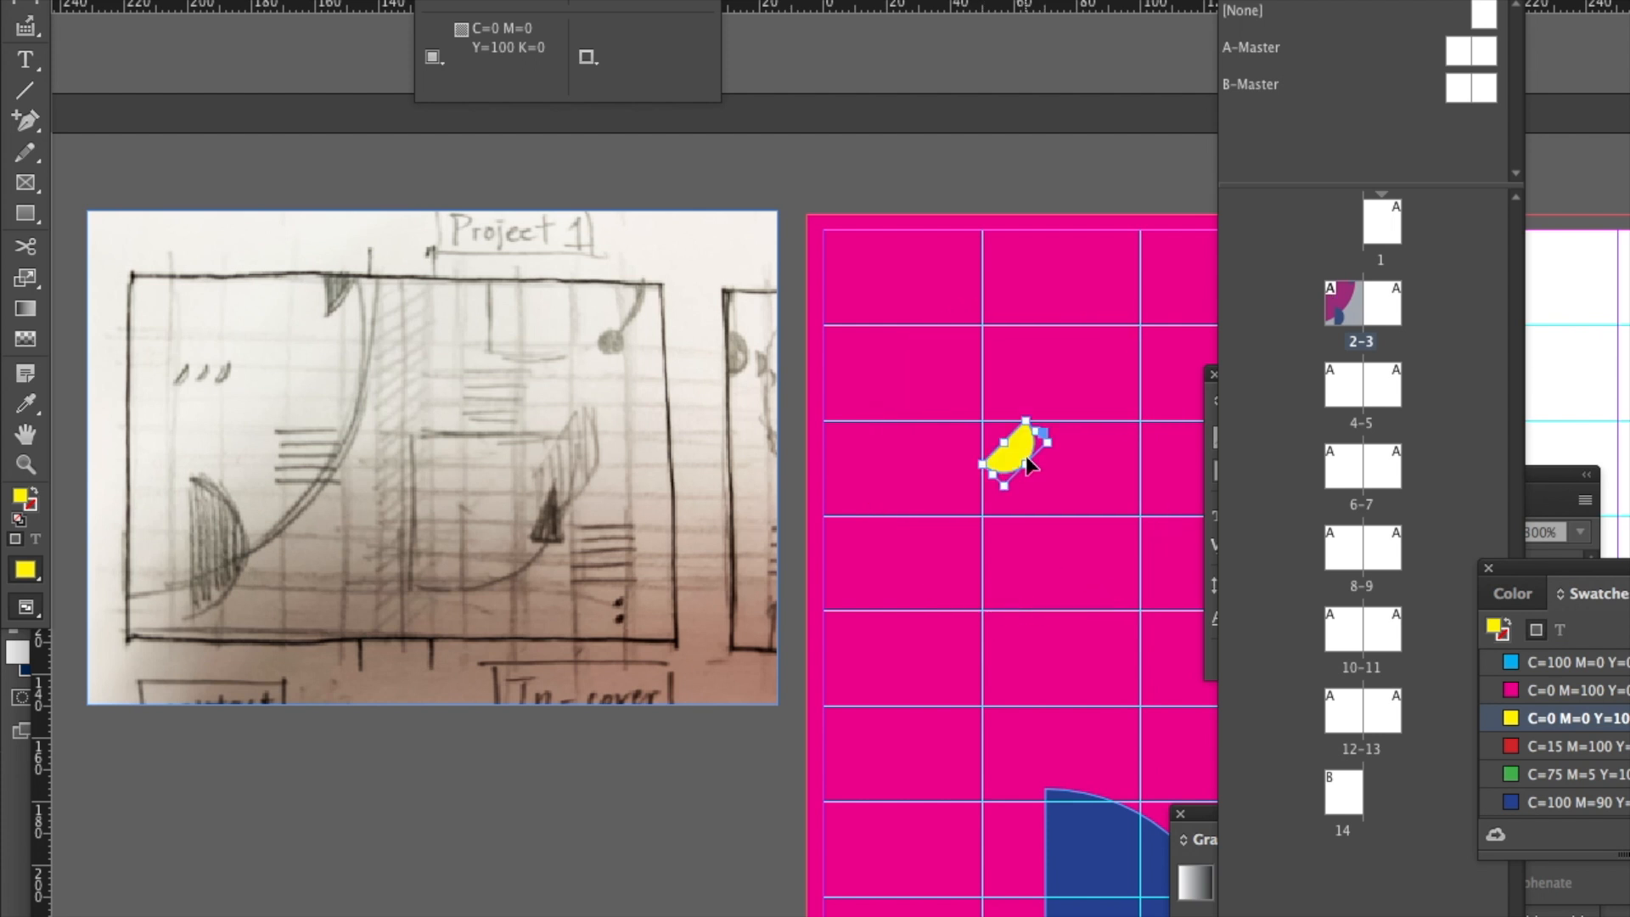
# Paste two more yellow half circles and place them in a row along the 60 mm guide, the third starting at the 100 mm guide.
pyautogui.press('super+v')
pyautogui.press('super+minus')
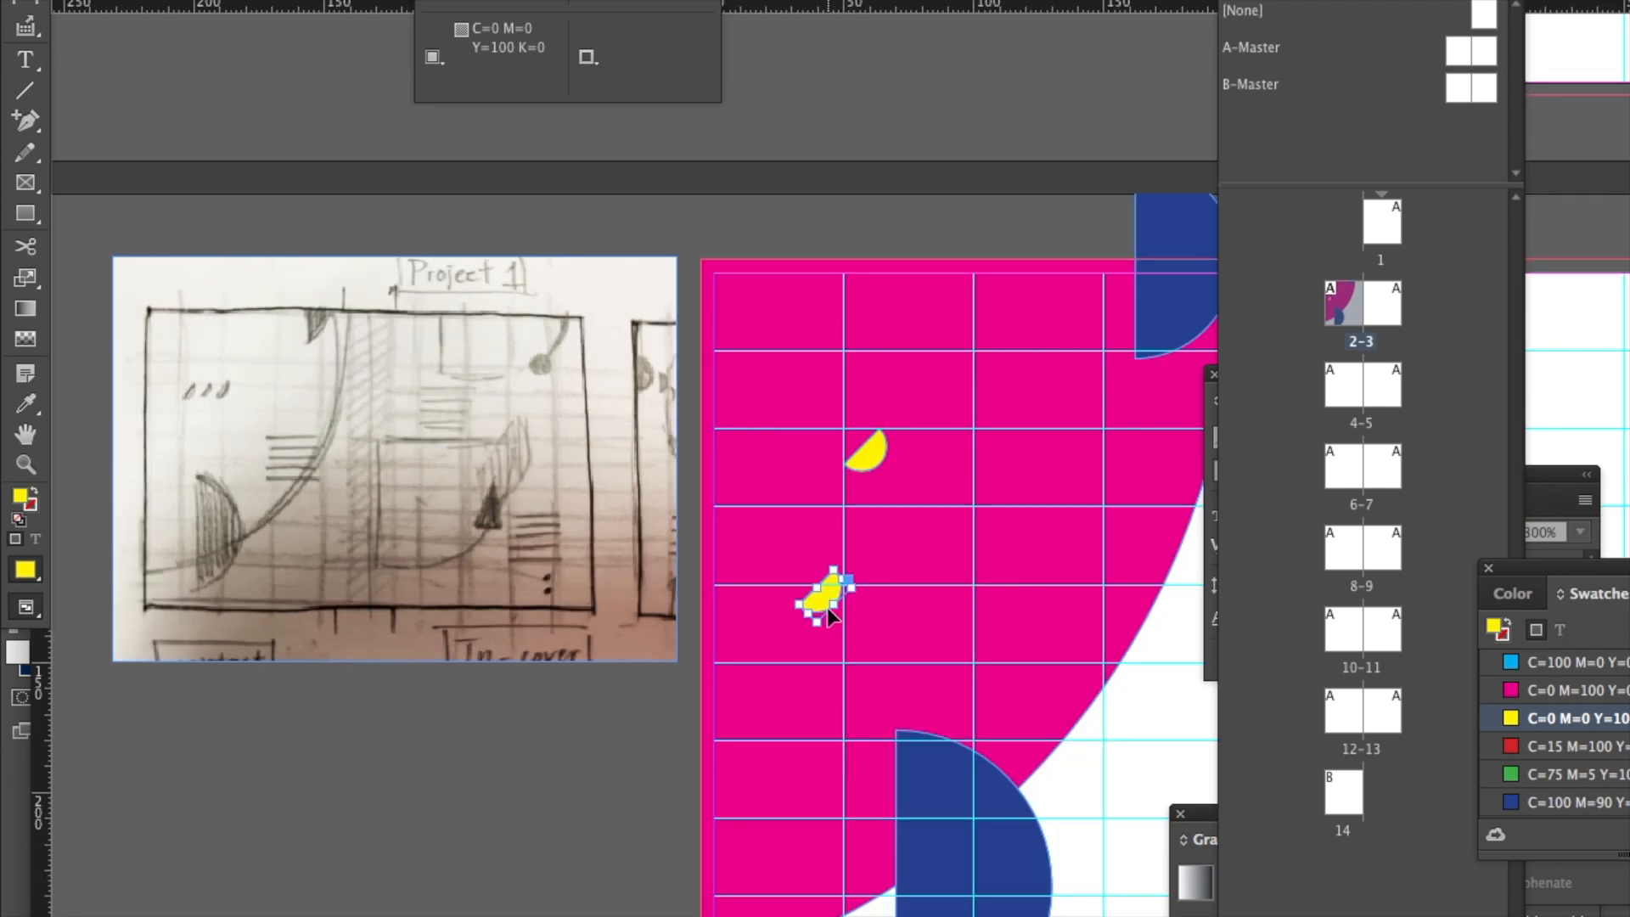
pyautogui.moveTo(825, 608); pyautogui.dragTo(932, 467)
pyautogui.press('super+v')
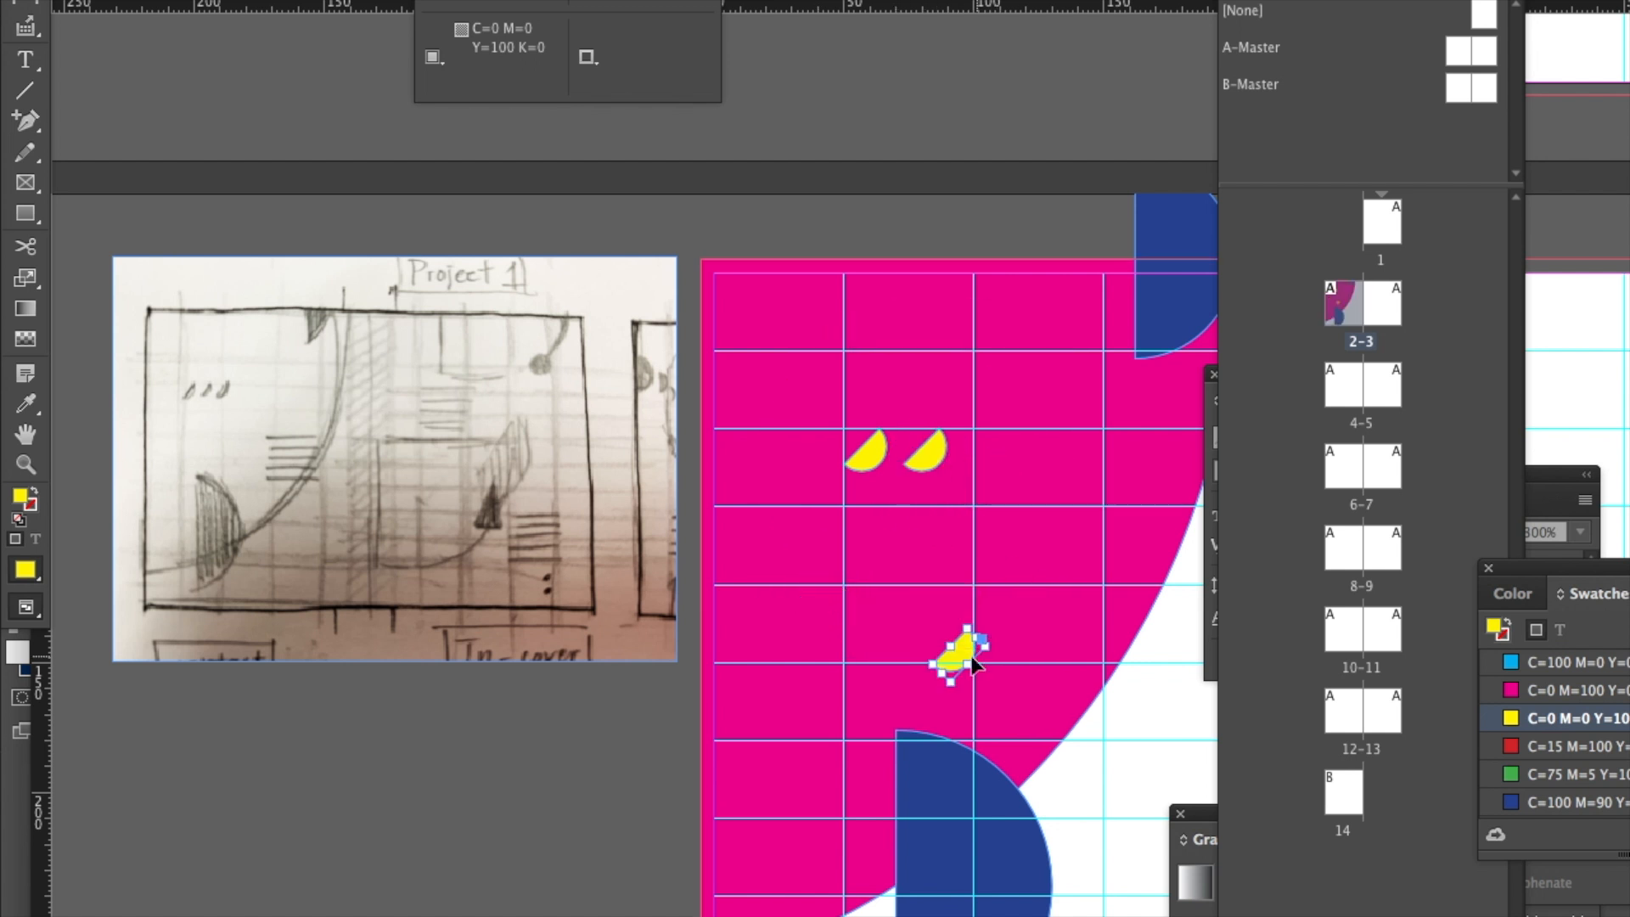
pyautogui.moveTo(951, 671); pyautogui.dragTo(998, 472)
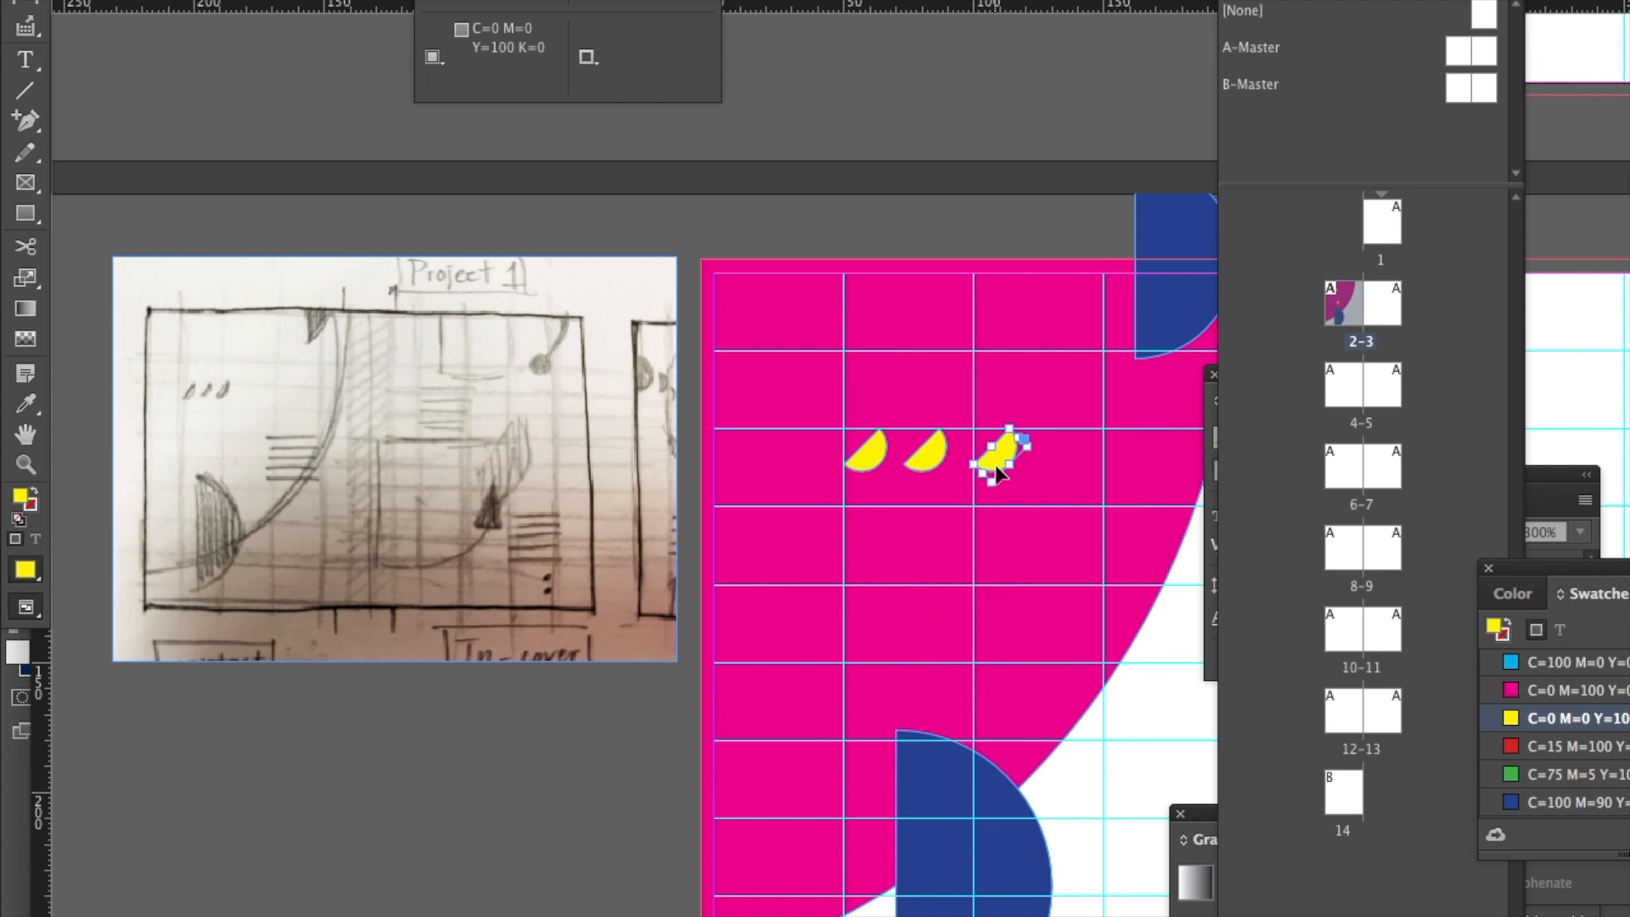
# Select the three yellow half circles, distribute them with equal horizontal spacing, and deselect them.
pyautogui.keyDown('shift'); pyautogui.click(924, 454); pyautogui.keyUp('shift')
pyautogui.keyDown('shift'); pyautogui.click(868, 455); pyautogui.keyUp('shift')
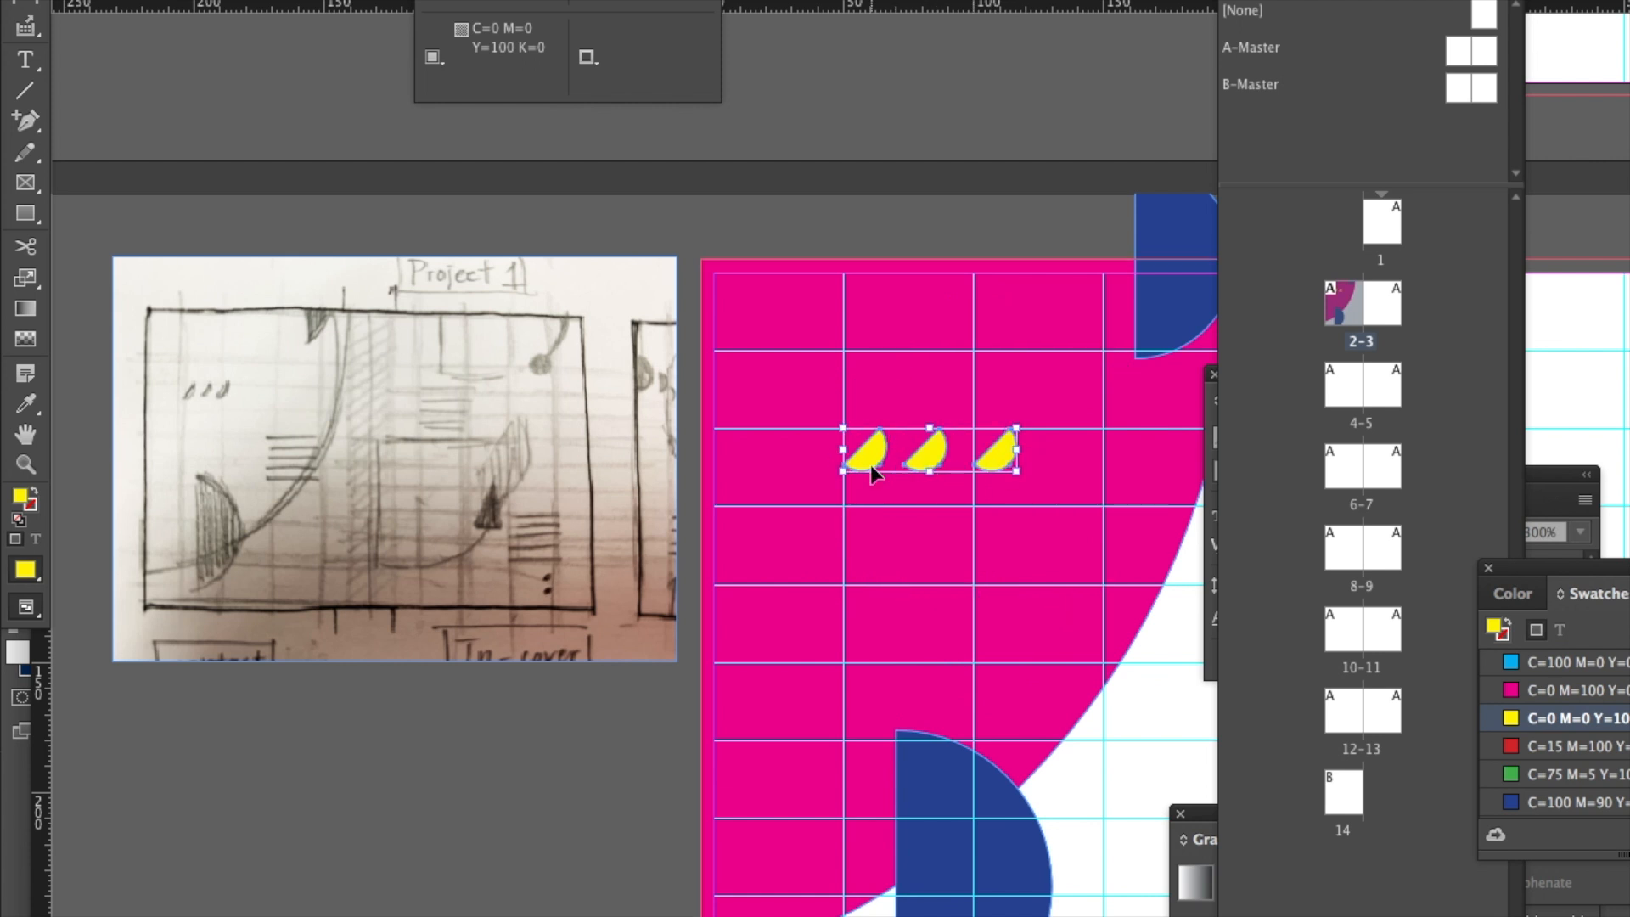
pyautogui.hscroll(3, 1053, 344)
pyautogui.scroll(1, 1052, 344)
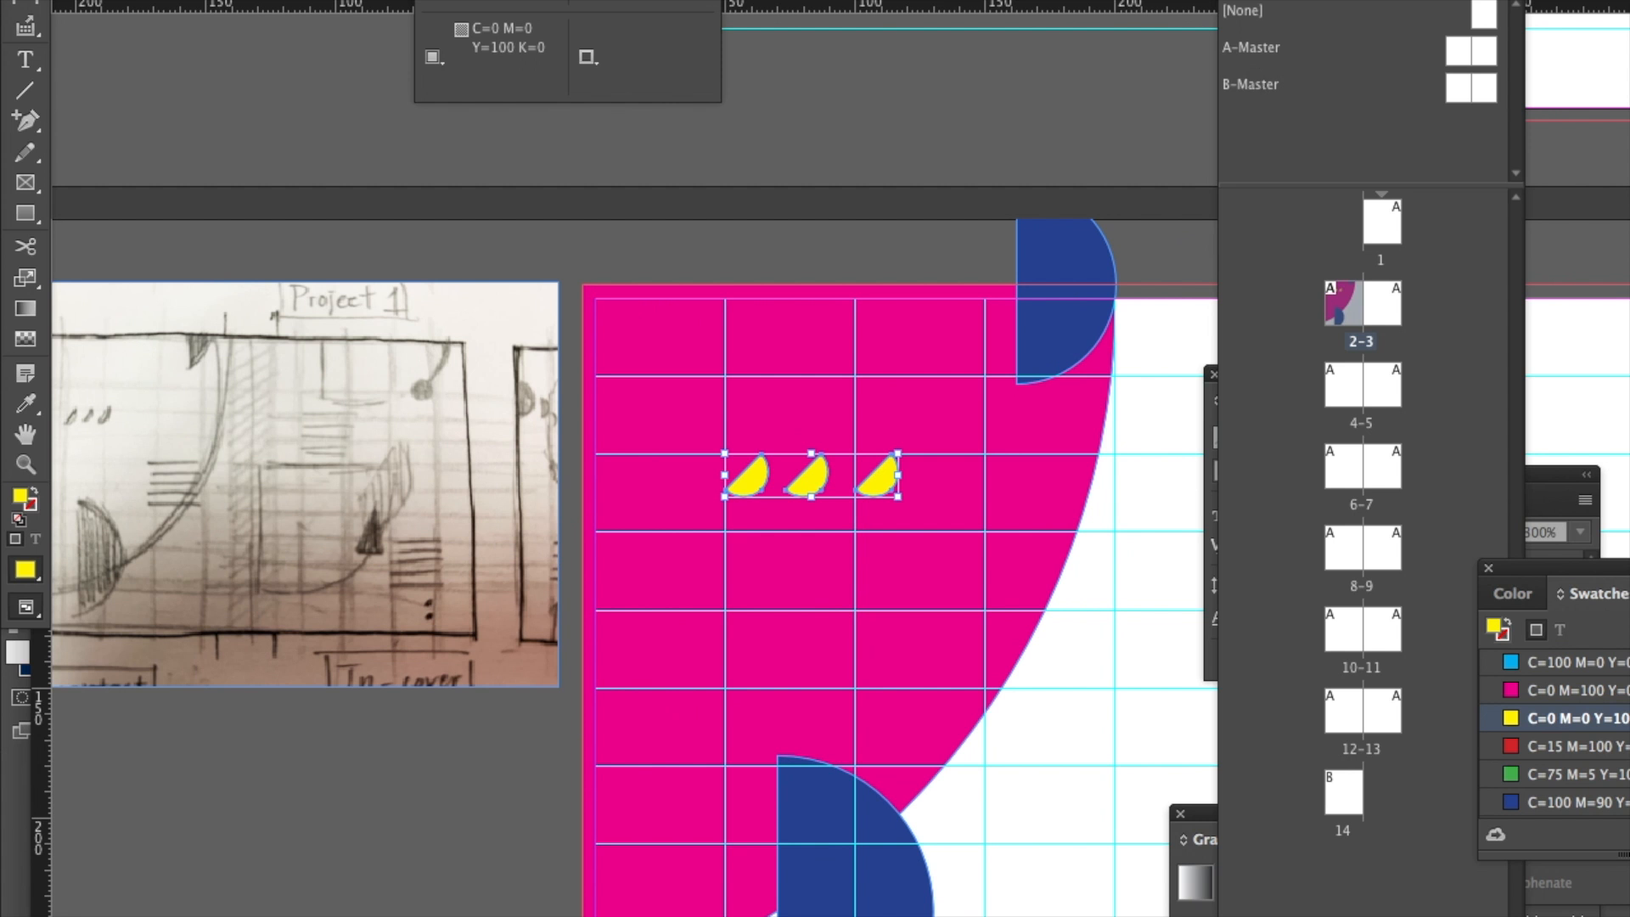
pyautogui.hscroll(12, 595, 552)
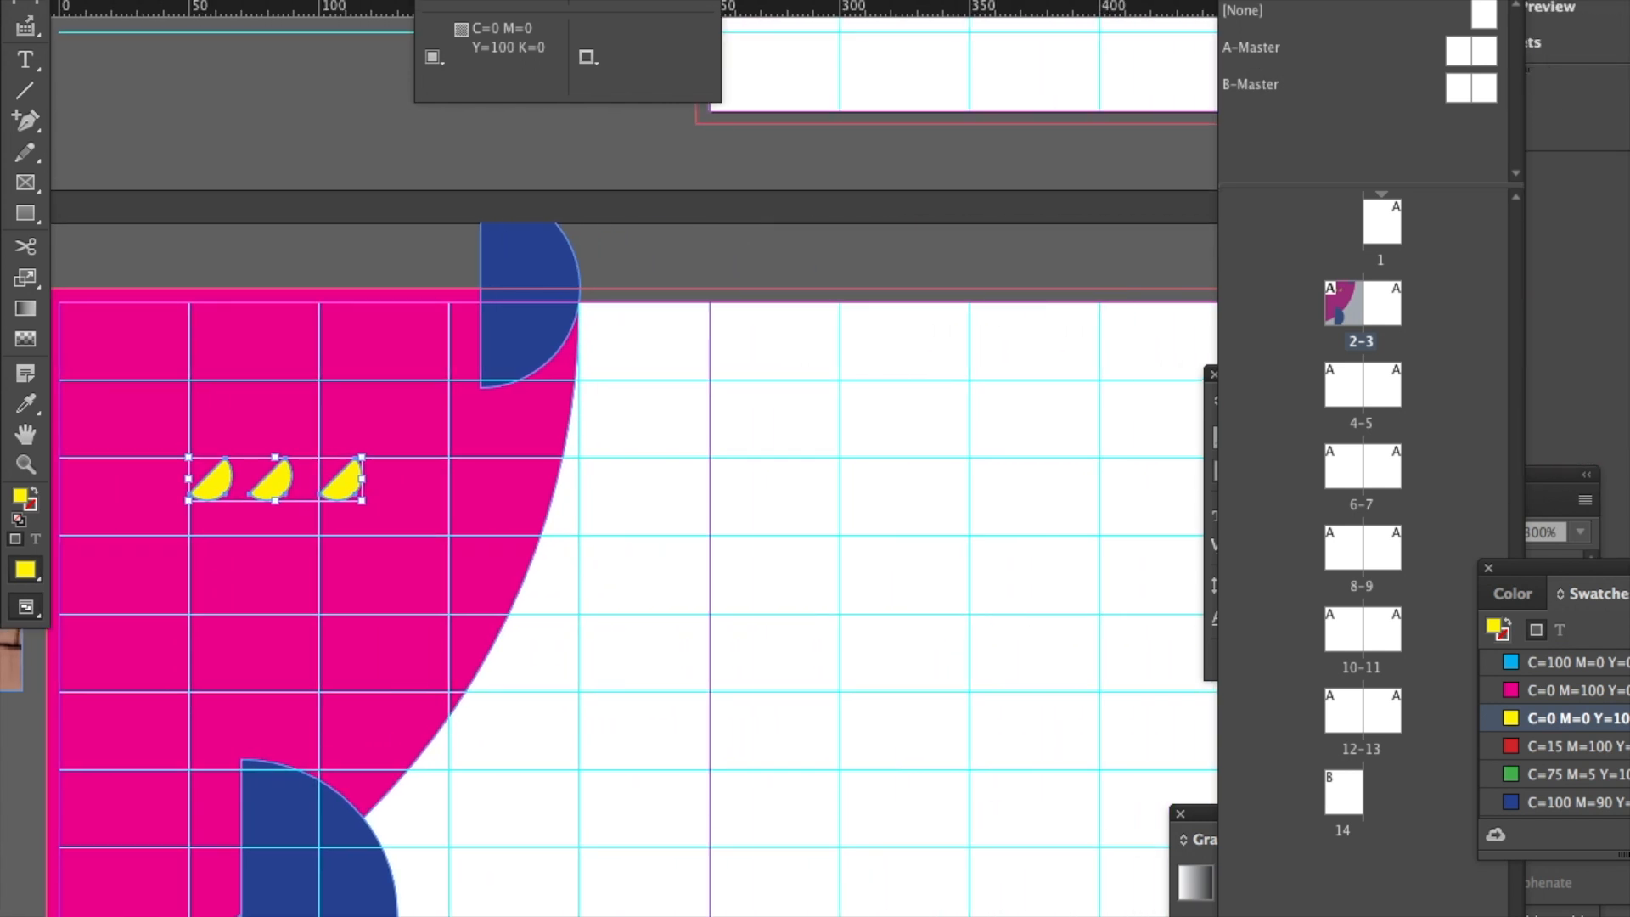
pyautogui.moveTo(1359, 0); pyautogui.dragTo(1409, 26)
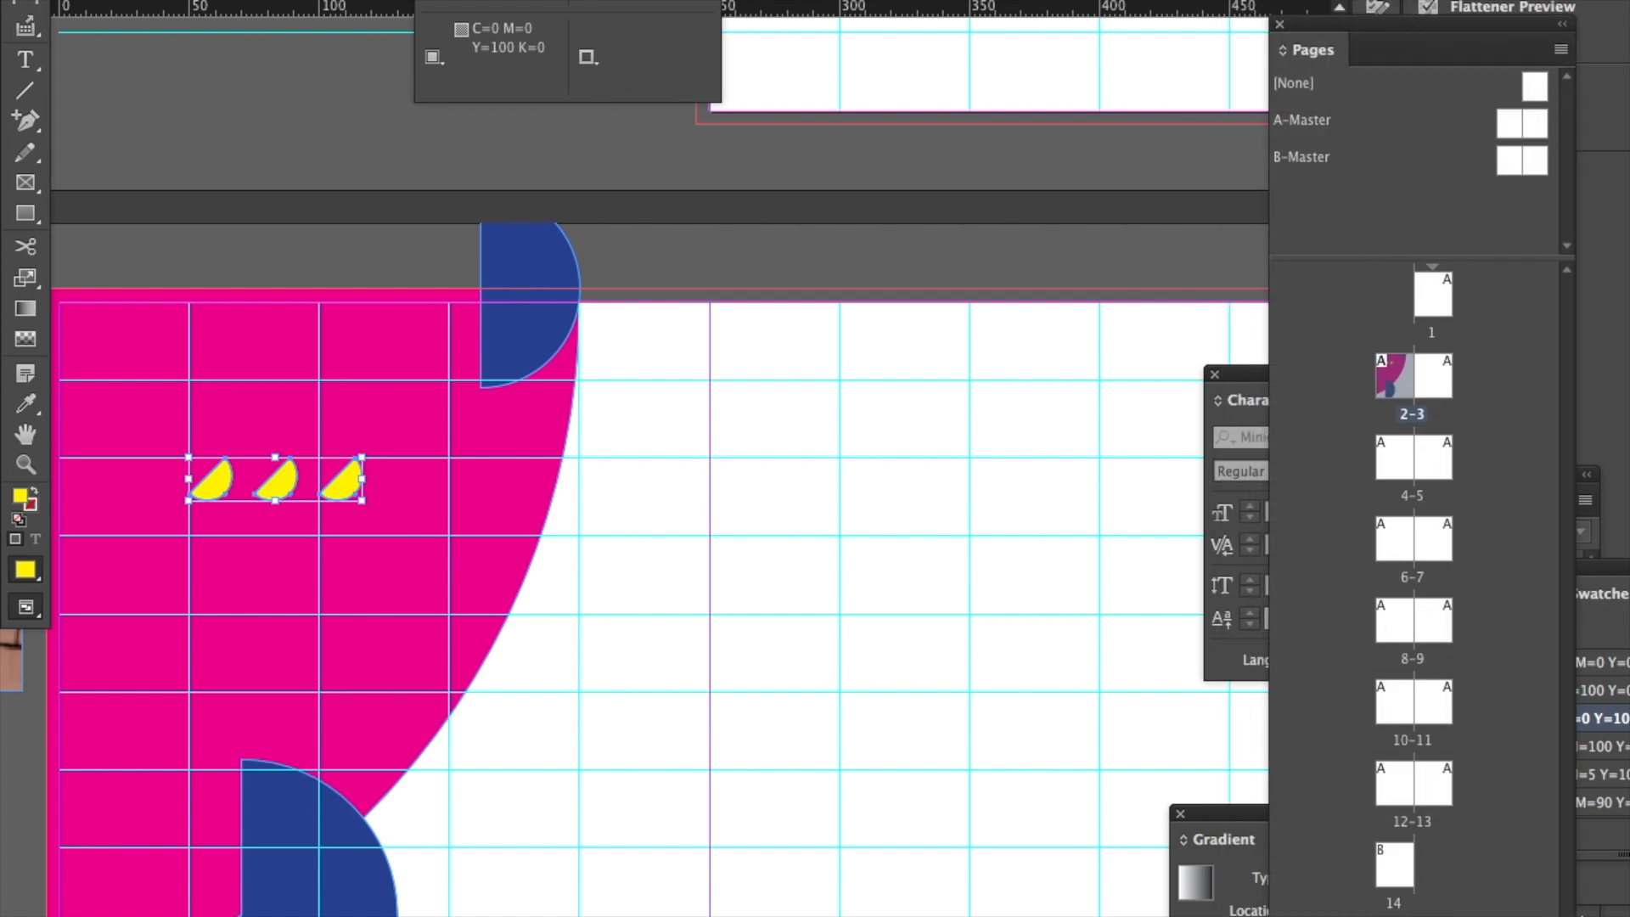
pyautogui.press('super+z')
pyautogui.press('super+shift+z')
pyautogui.press('super+z')
pyautogui.press('super+shift+z')
pyautogui.click(1058, 237)
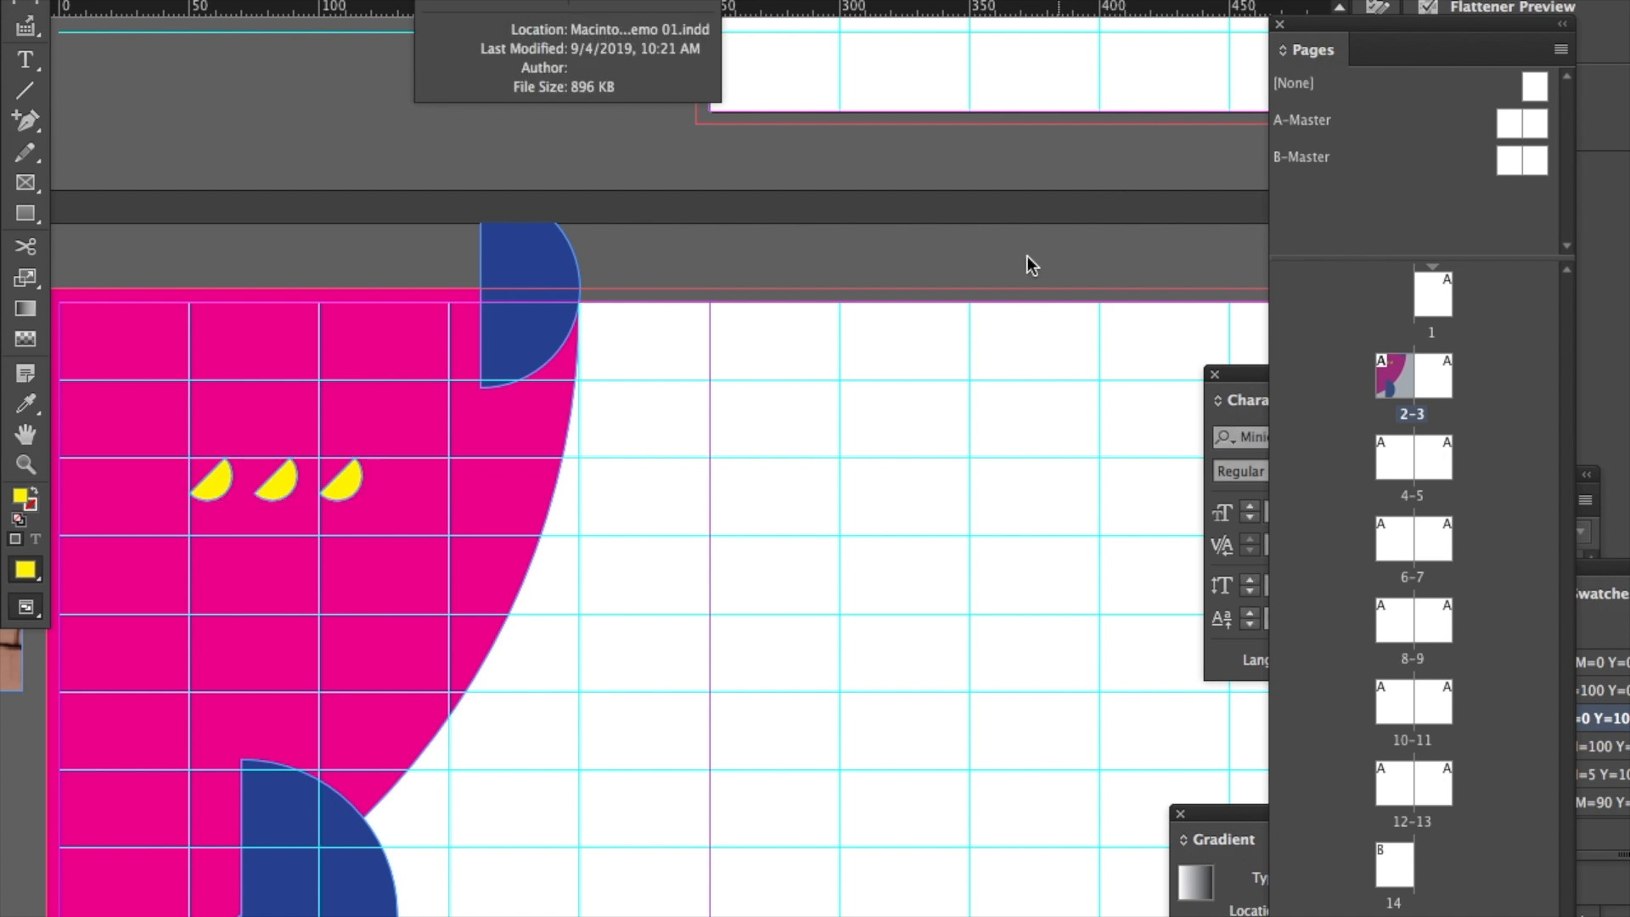
# Compare the spread on pages 2–3 with the Project 1 sketch, checking the arc, the blue half circles and the yellow row.
pyautogui.scroll(-4, 889, 353)
pyautogui.hscroll(-3, 890, 353)
pyautogui.scroll(3, 889, 353)
pyautogui.scroll(1, 890, 354)
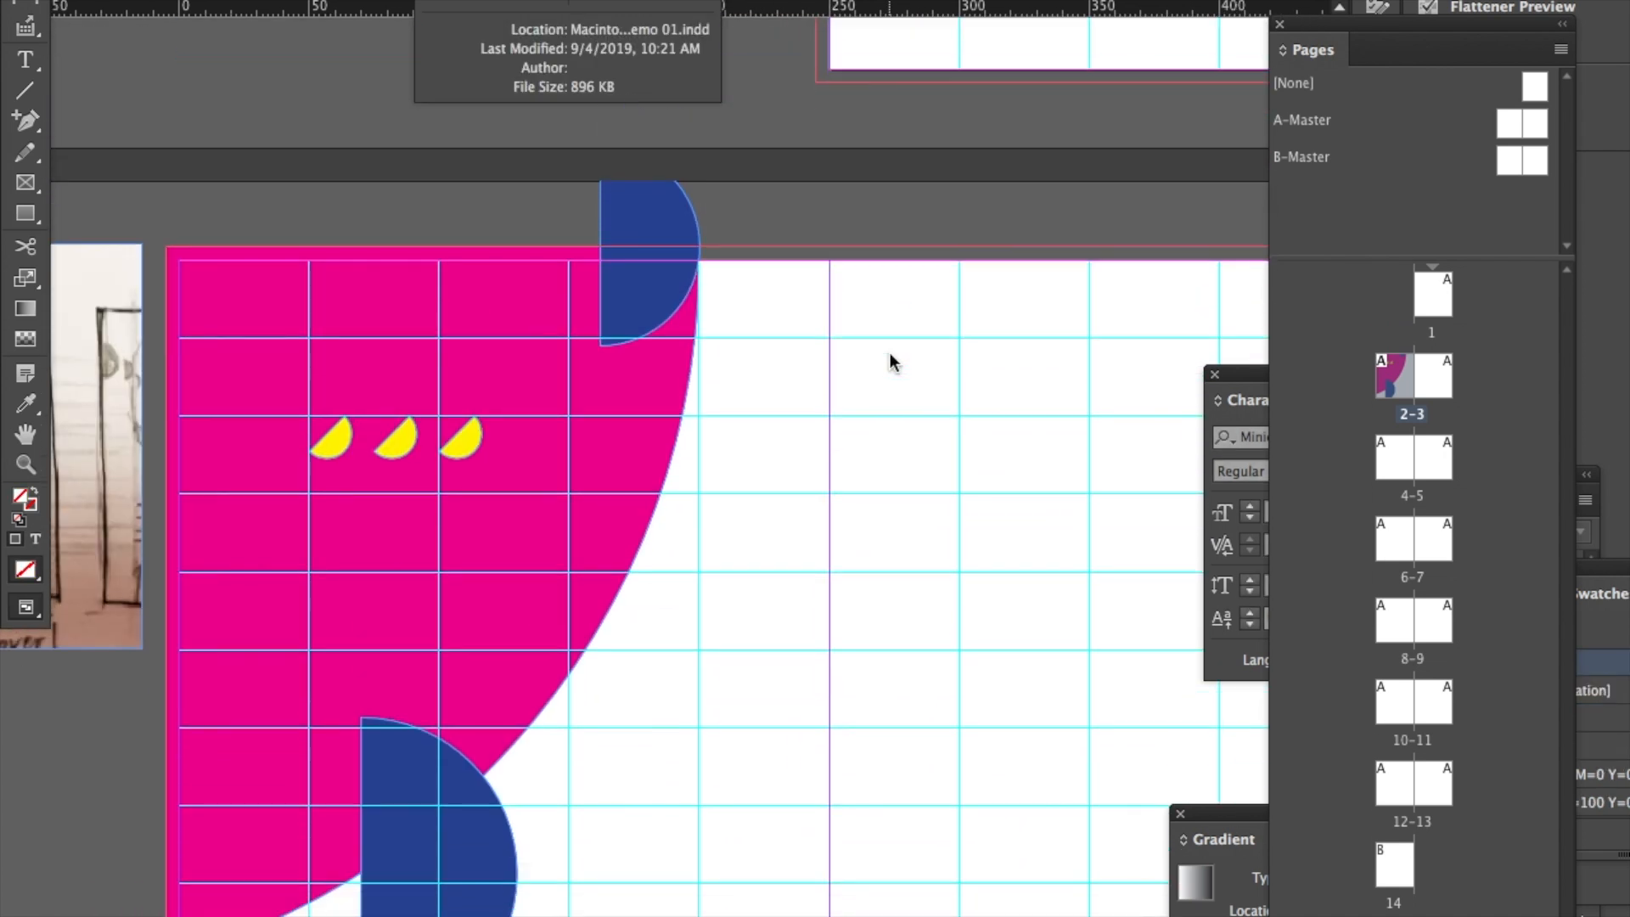
pyautogui.scroll(-2, 890, 354)
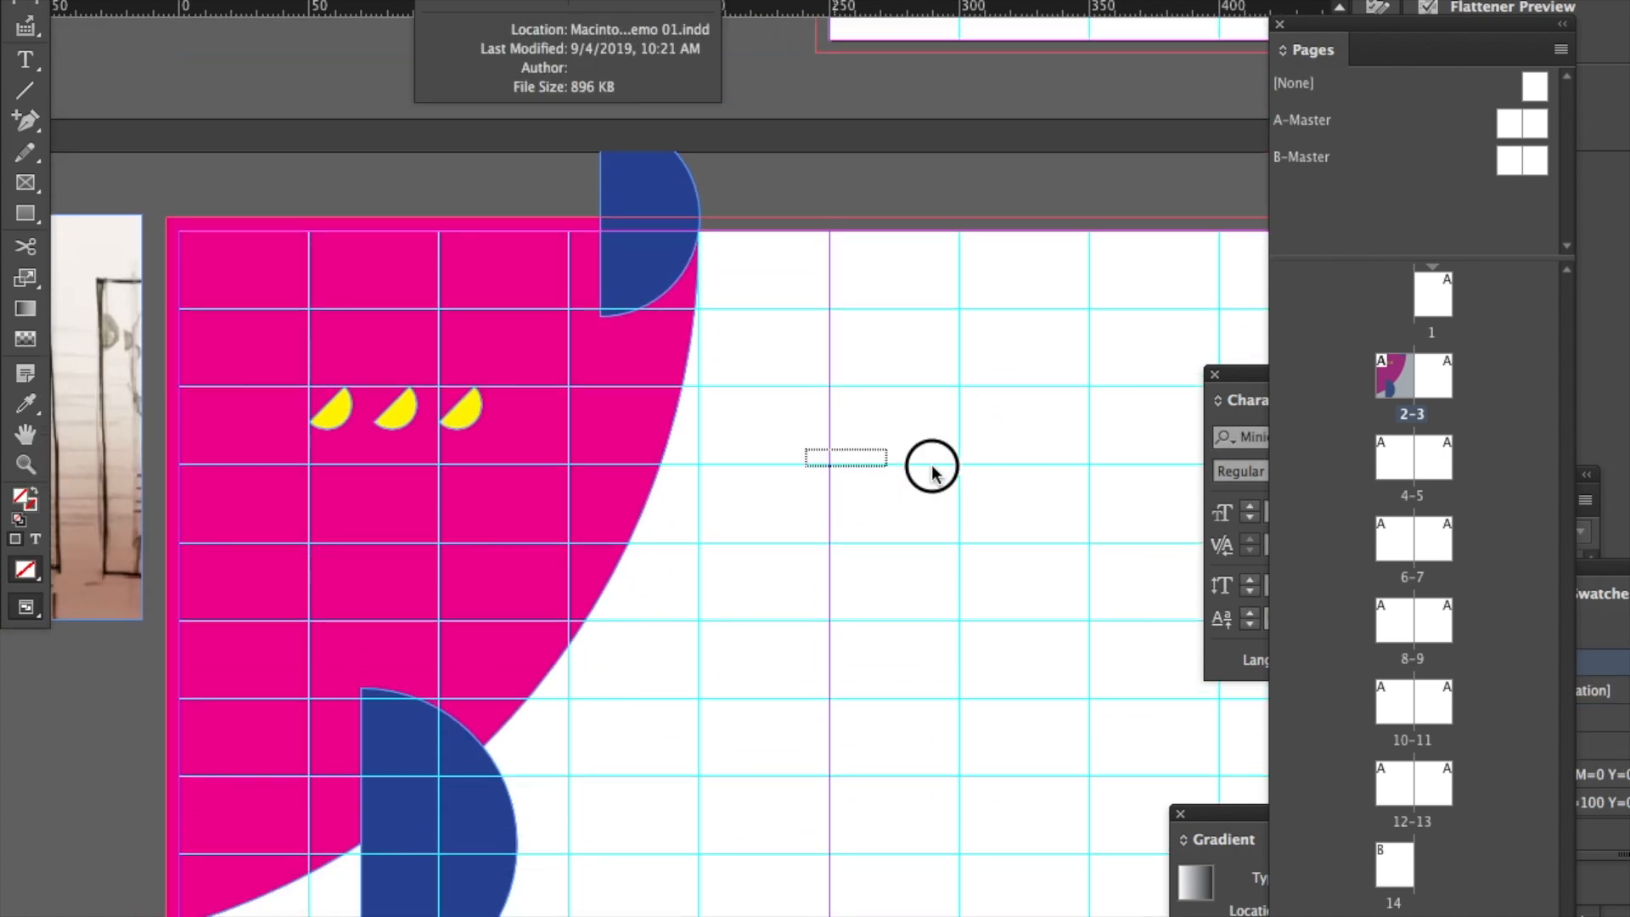
pyautogui.scroll(1, 835, 548)
pyautogui.scroll(-1, 942, 537)
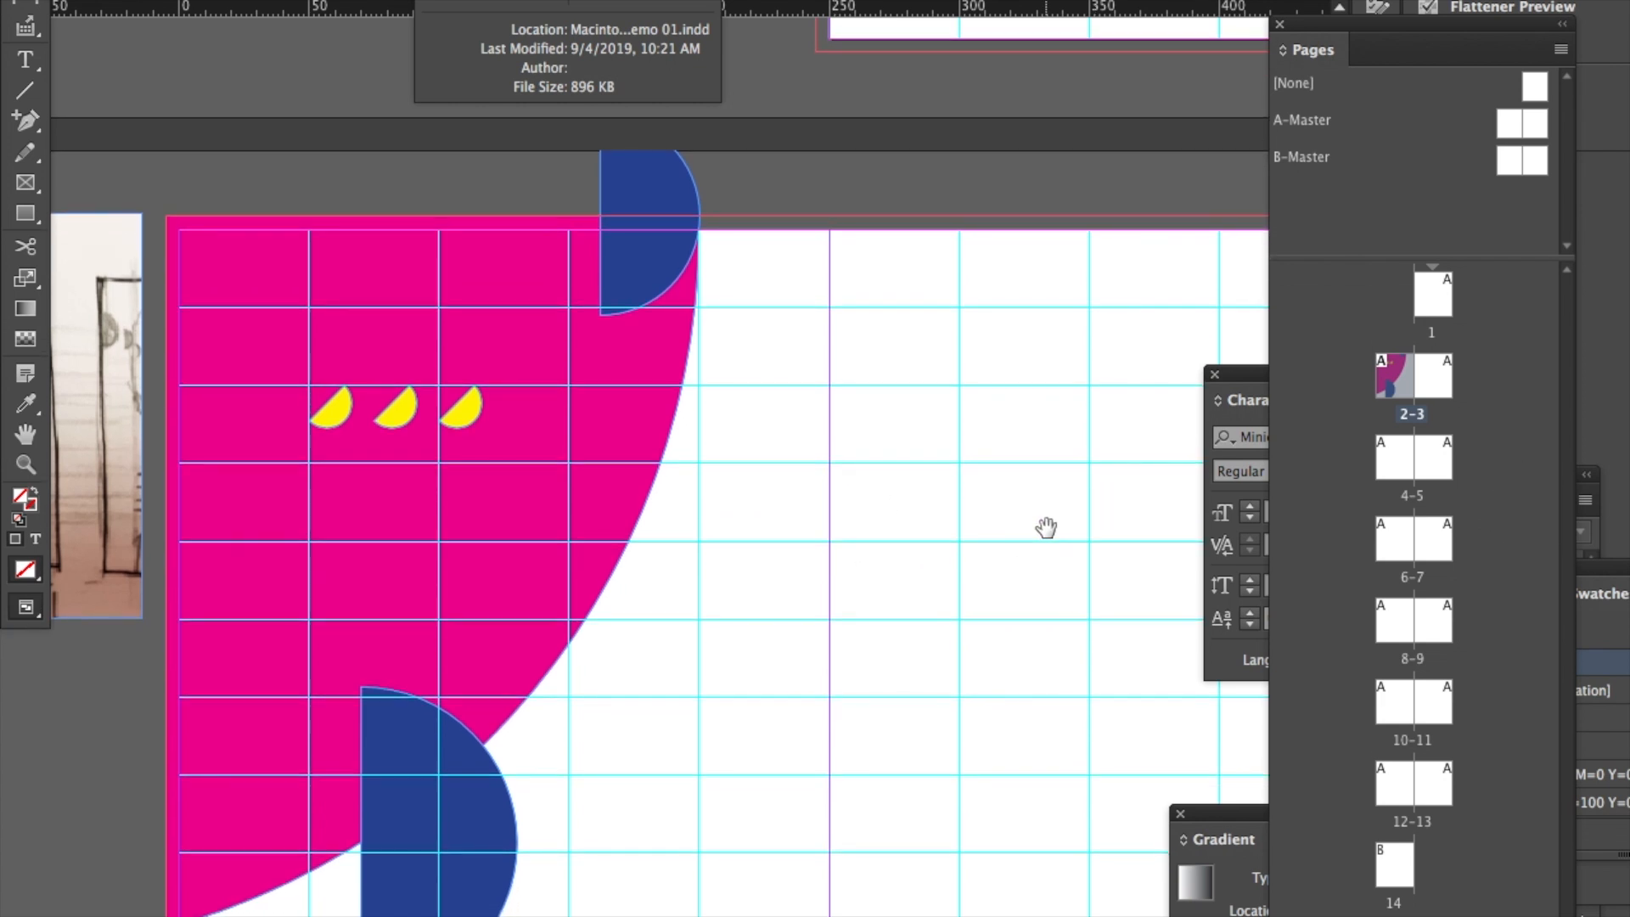
pyautogui.scroll(-2, 1044, 528)
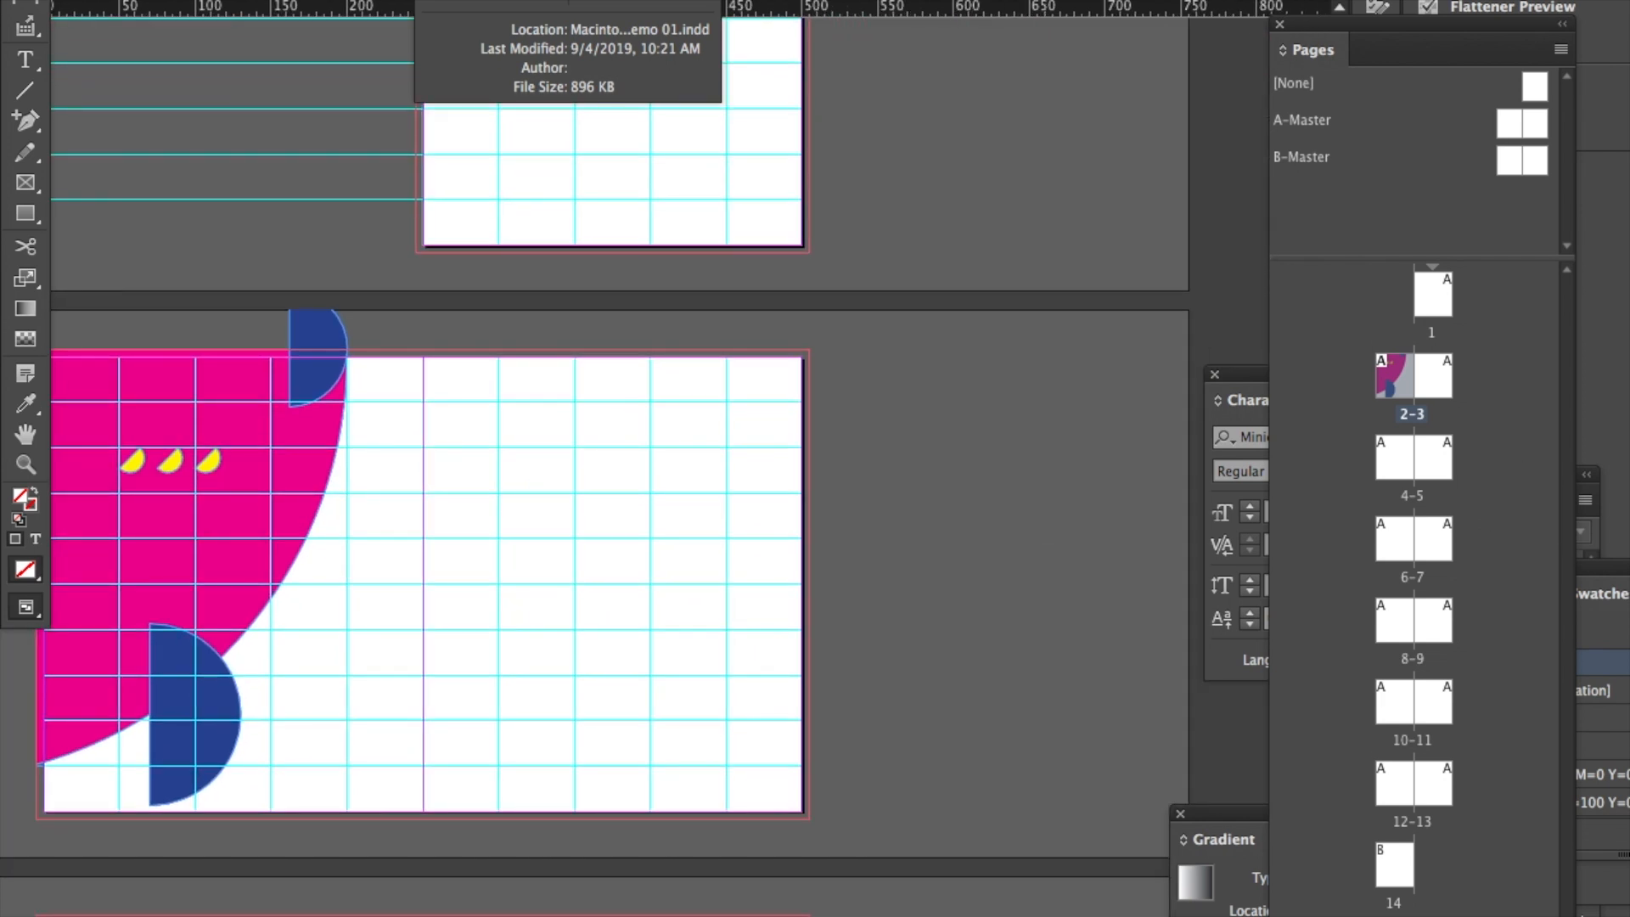
pyautogui.hscroll(-5, 637, 459)
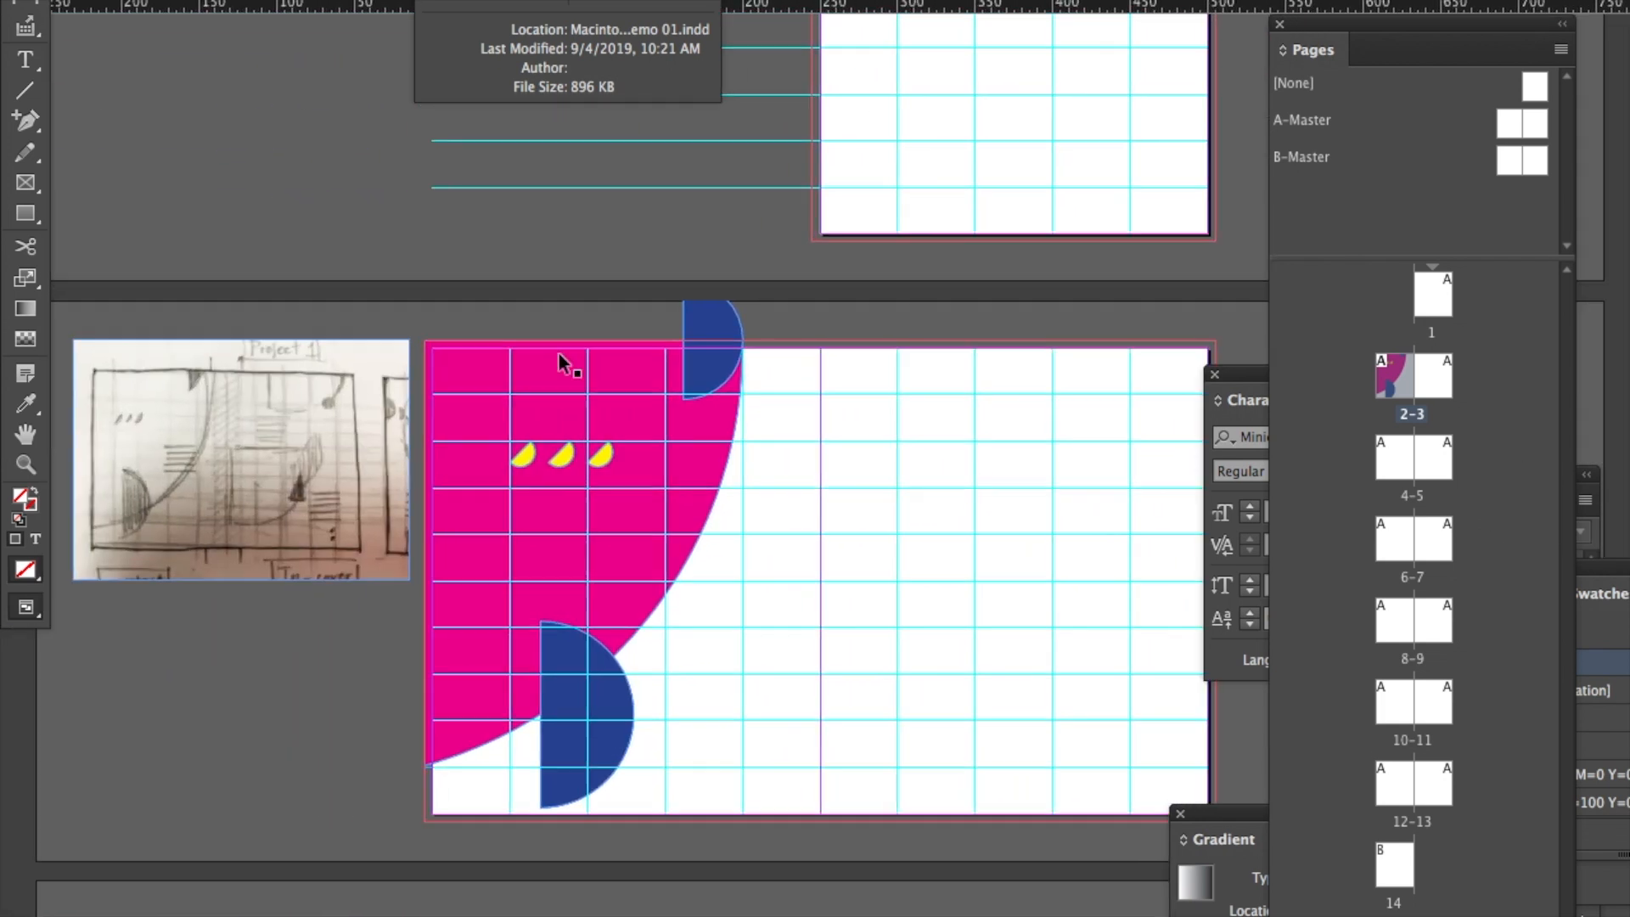
pyautogui.scroll(3, 559, 357)
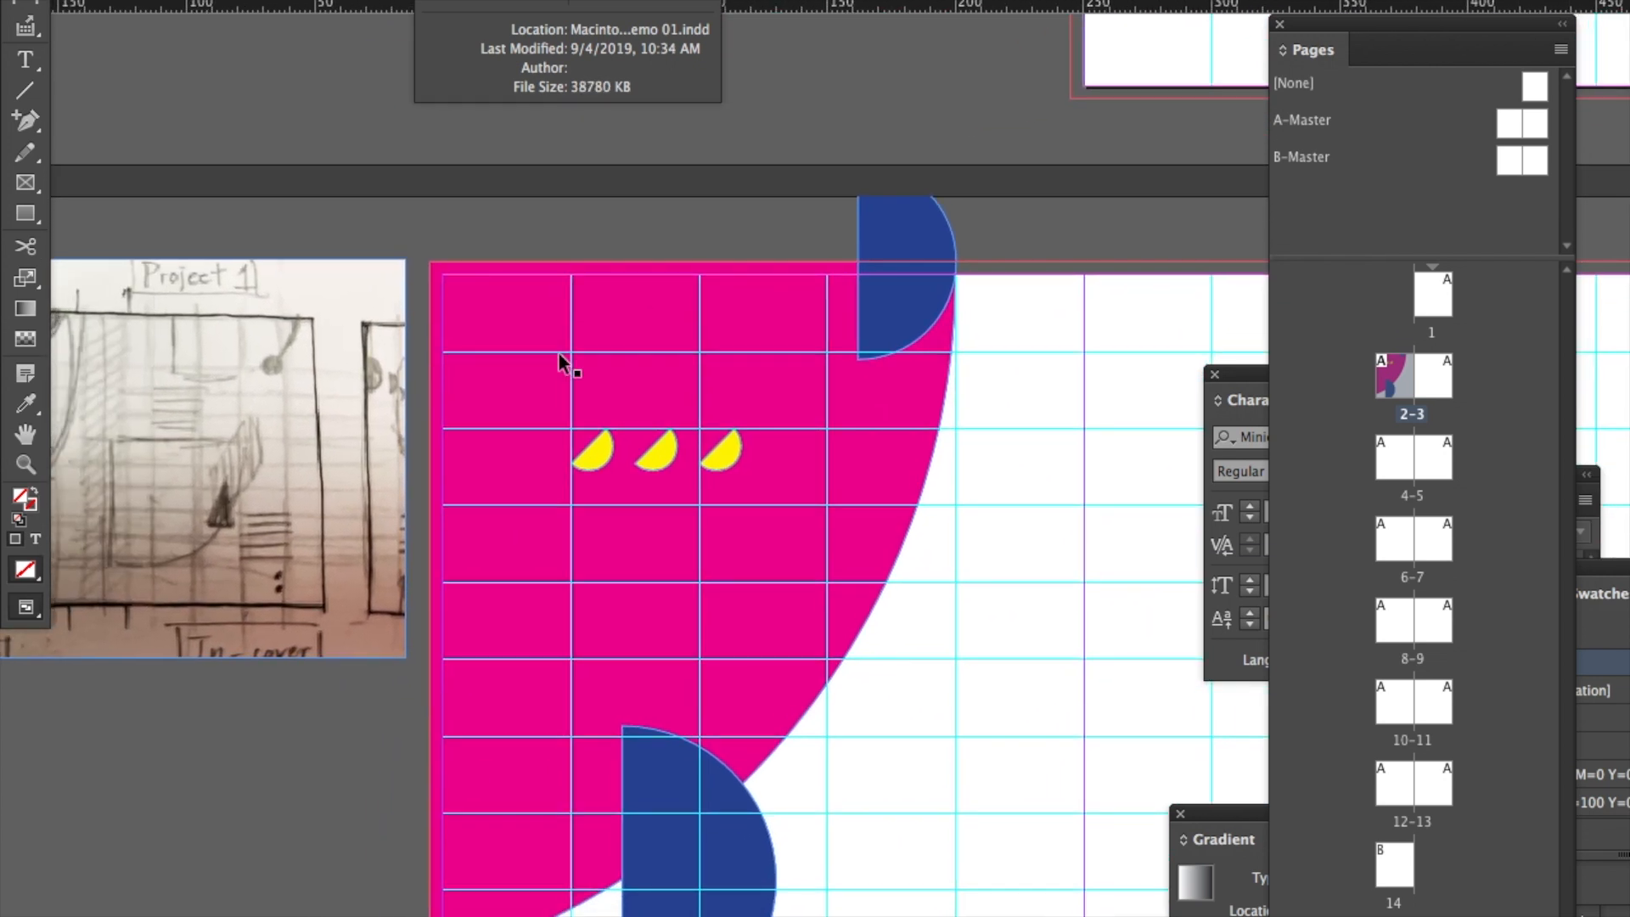
pyautogui.hscroll(-2, 558, 356)
pyautogui.scroll(-1, 558, 353)
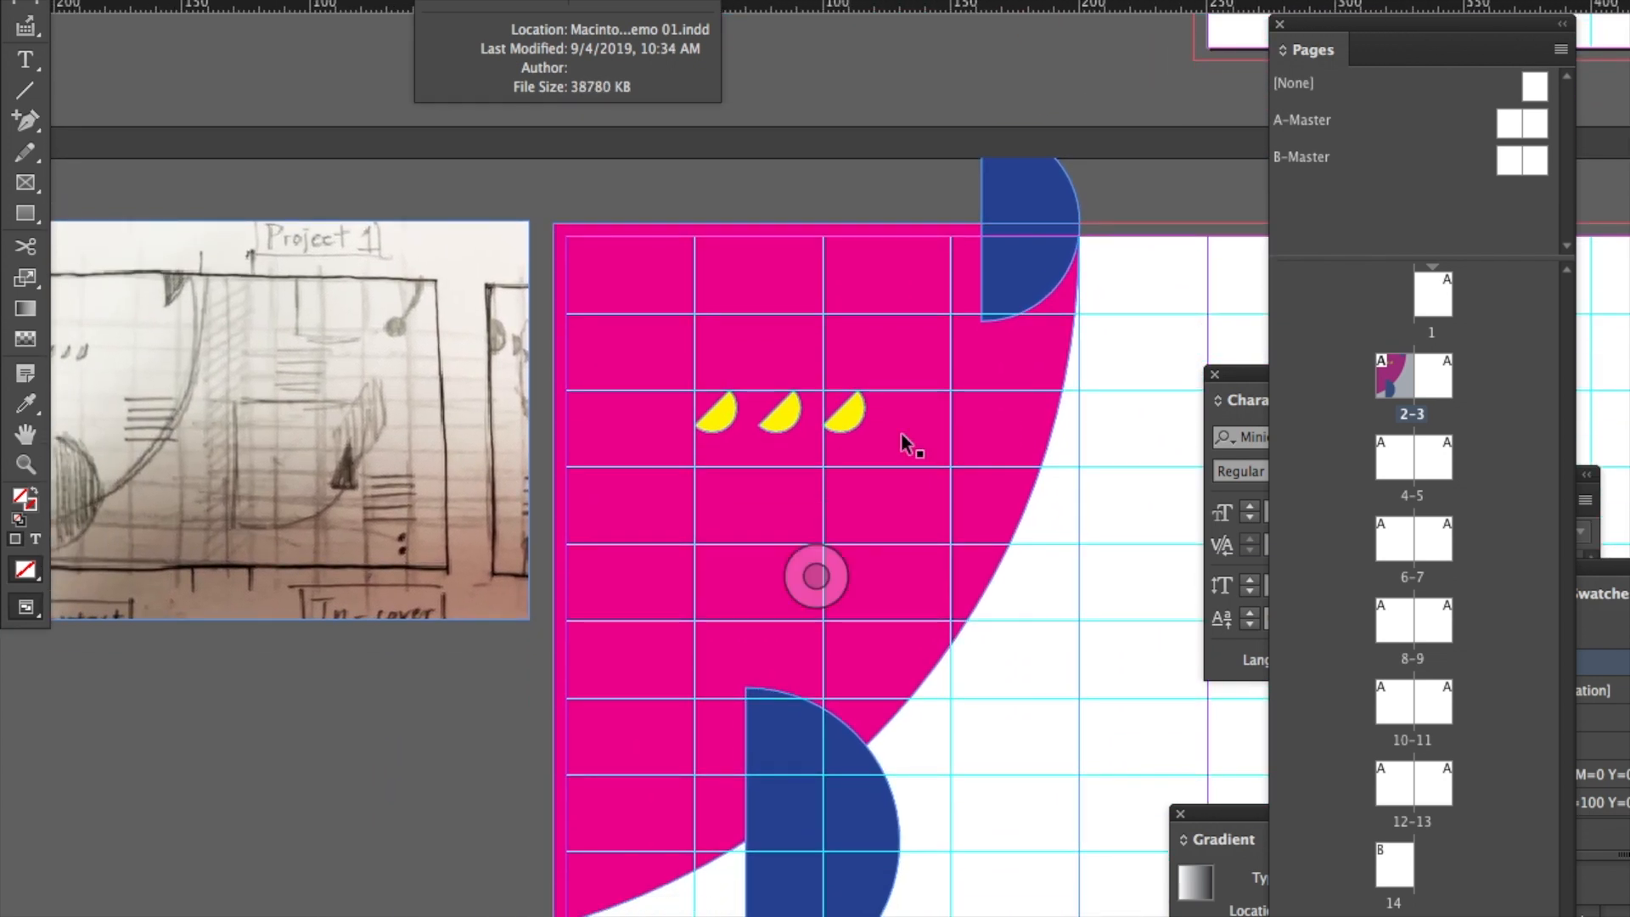
pyautogui.scroll(-2, 429, 462)
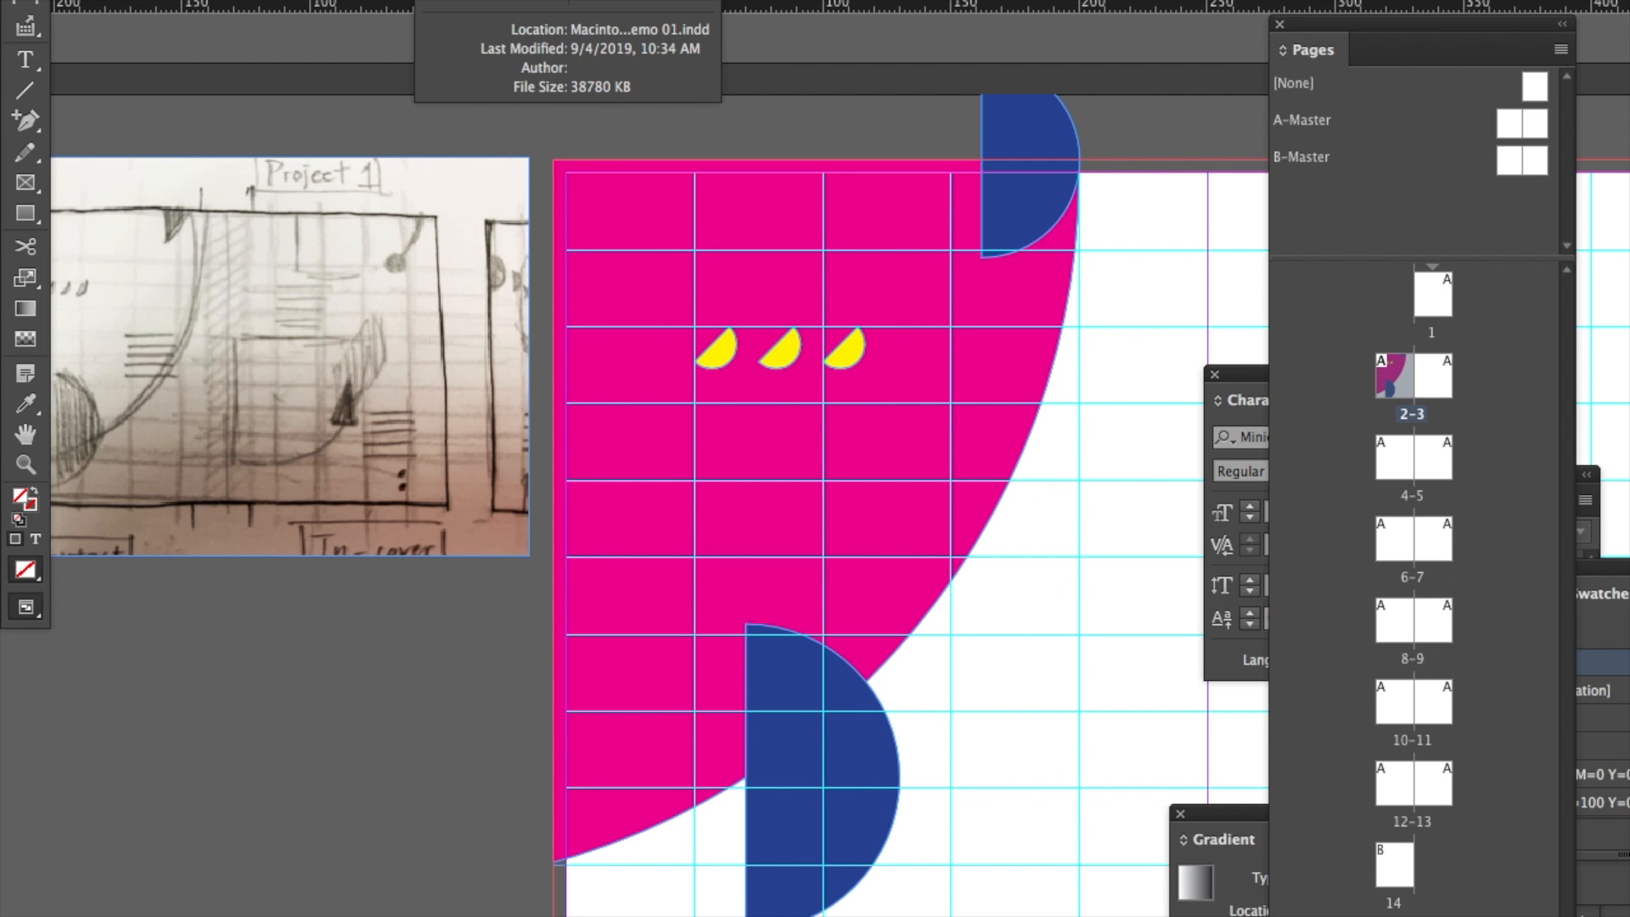
pyautogui.hscroll(-2, 659, 505)
pyautogui.scroll(1, 659, 505)
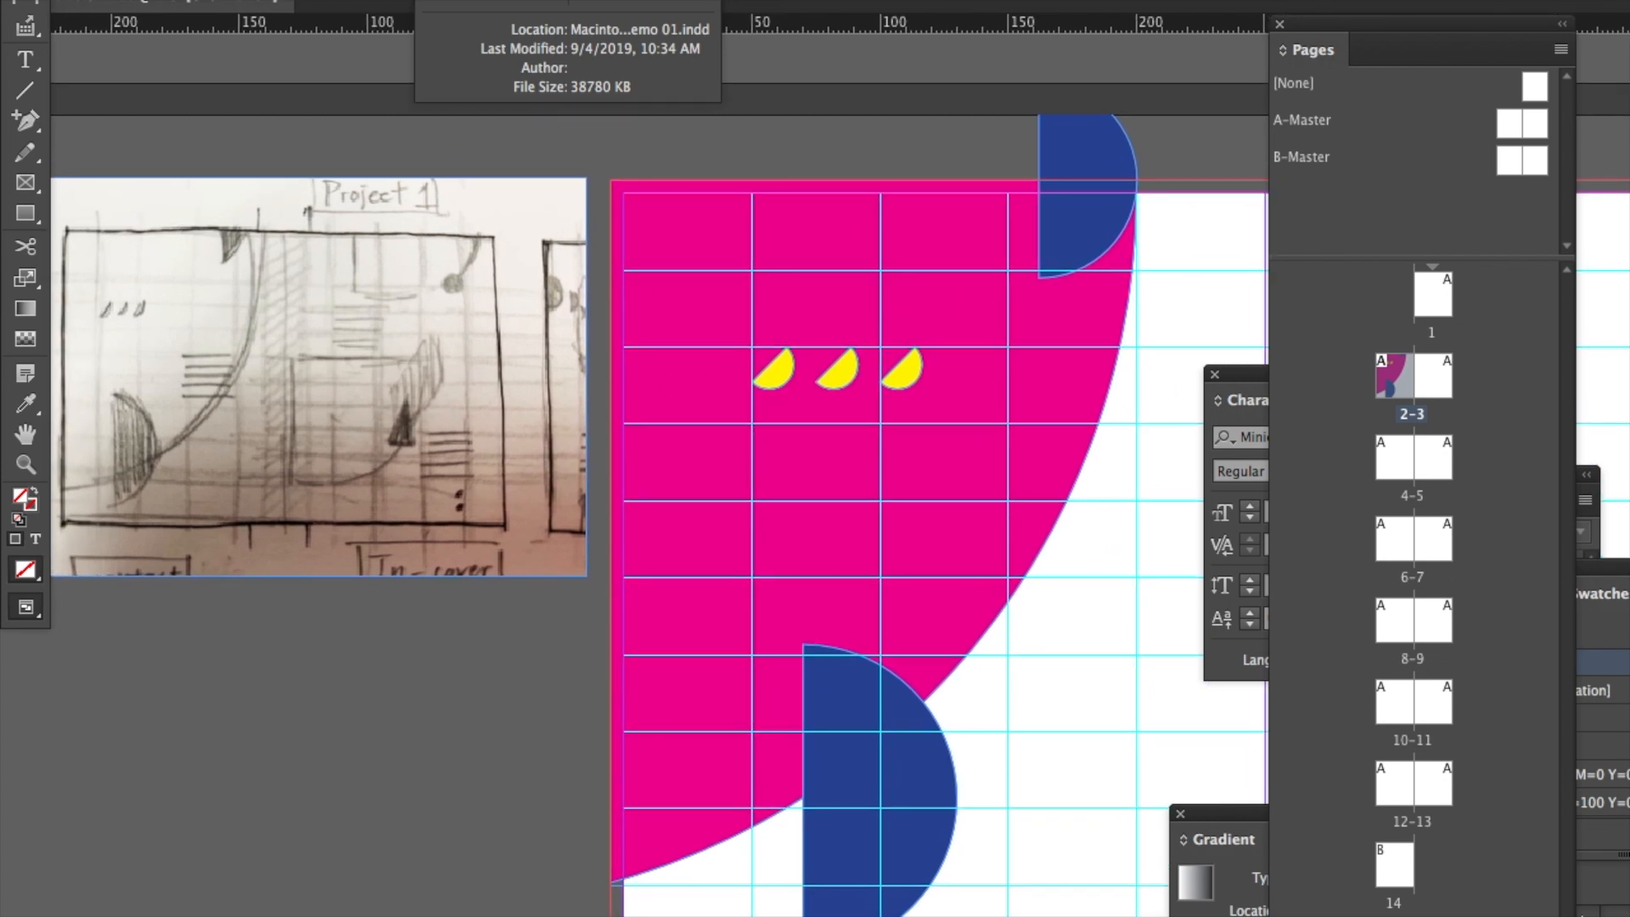
pyautogui.hscroll(1, 661, 515)
pyautogui.scroll(1, 660, 516)
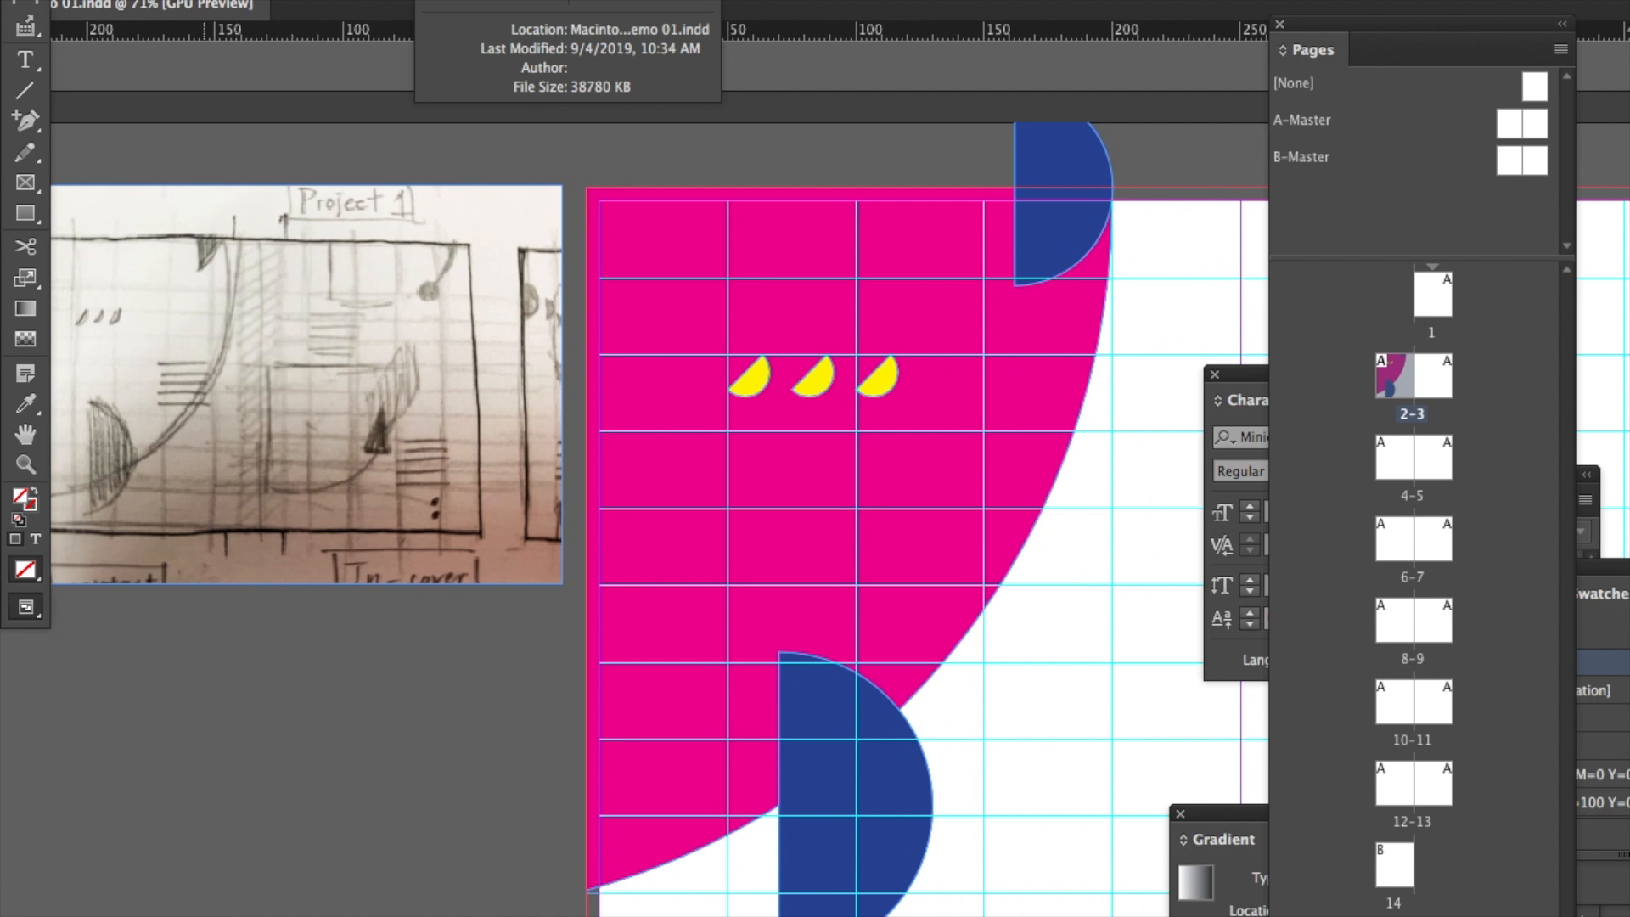
# Draw a text frame about 130 mm wide on the pasteboard below the sketch and enter one line of filler text.
pyautogui.click(26, 59)
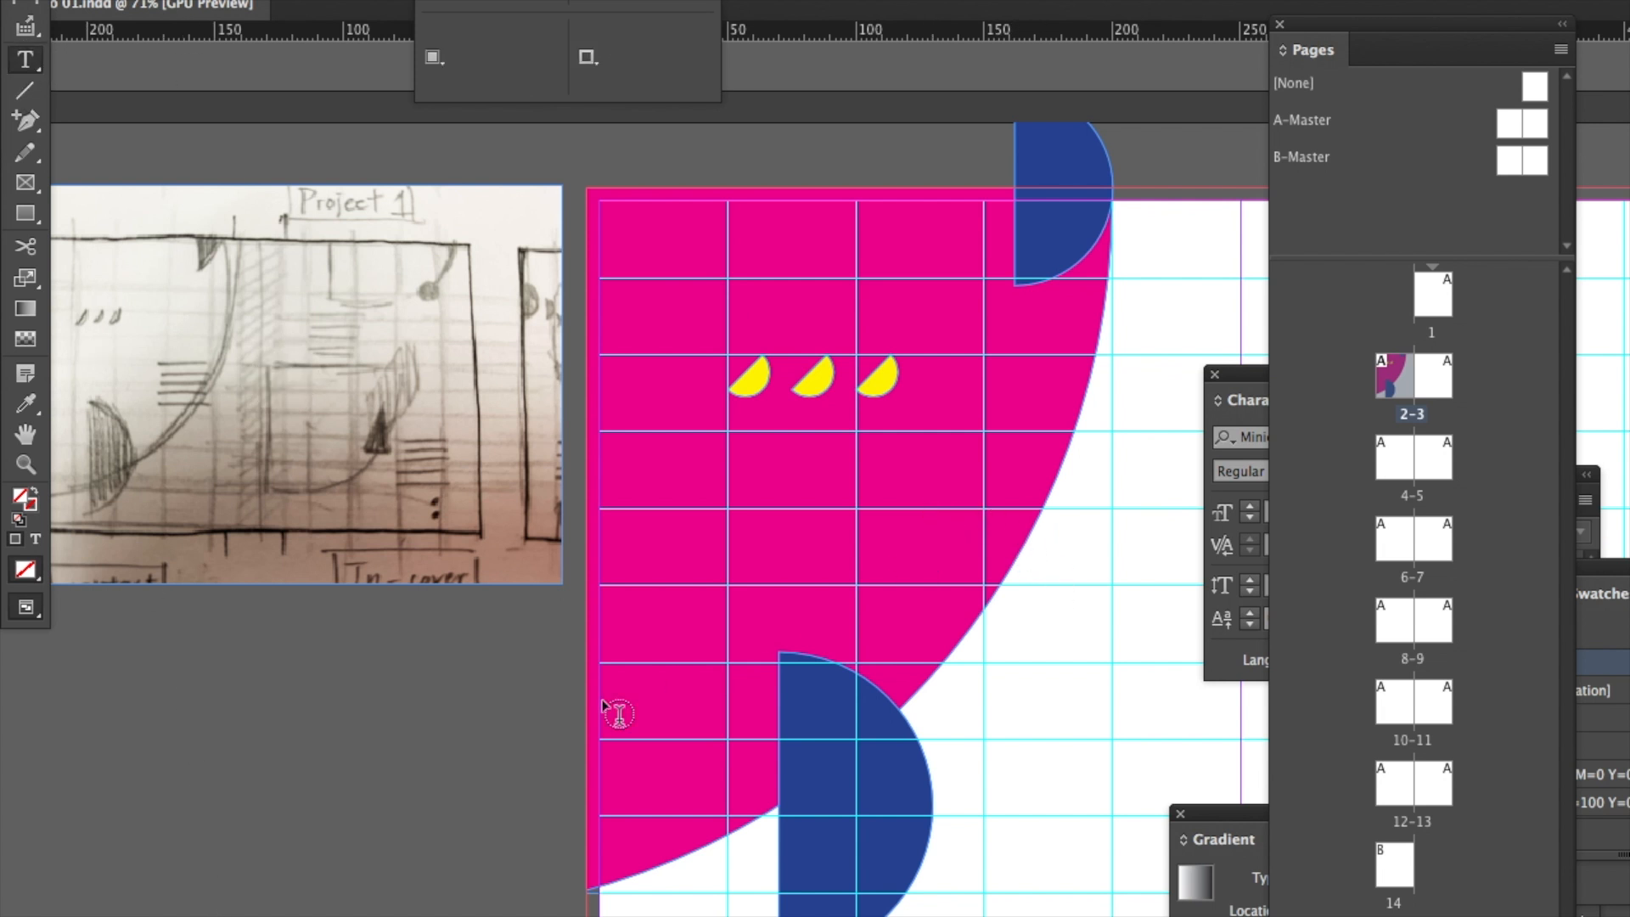
pyautogui.moveTo(202, 669); pyautogui.dragTo(543, 857)
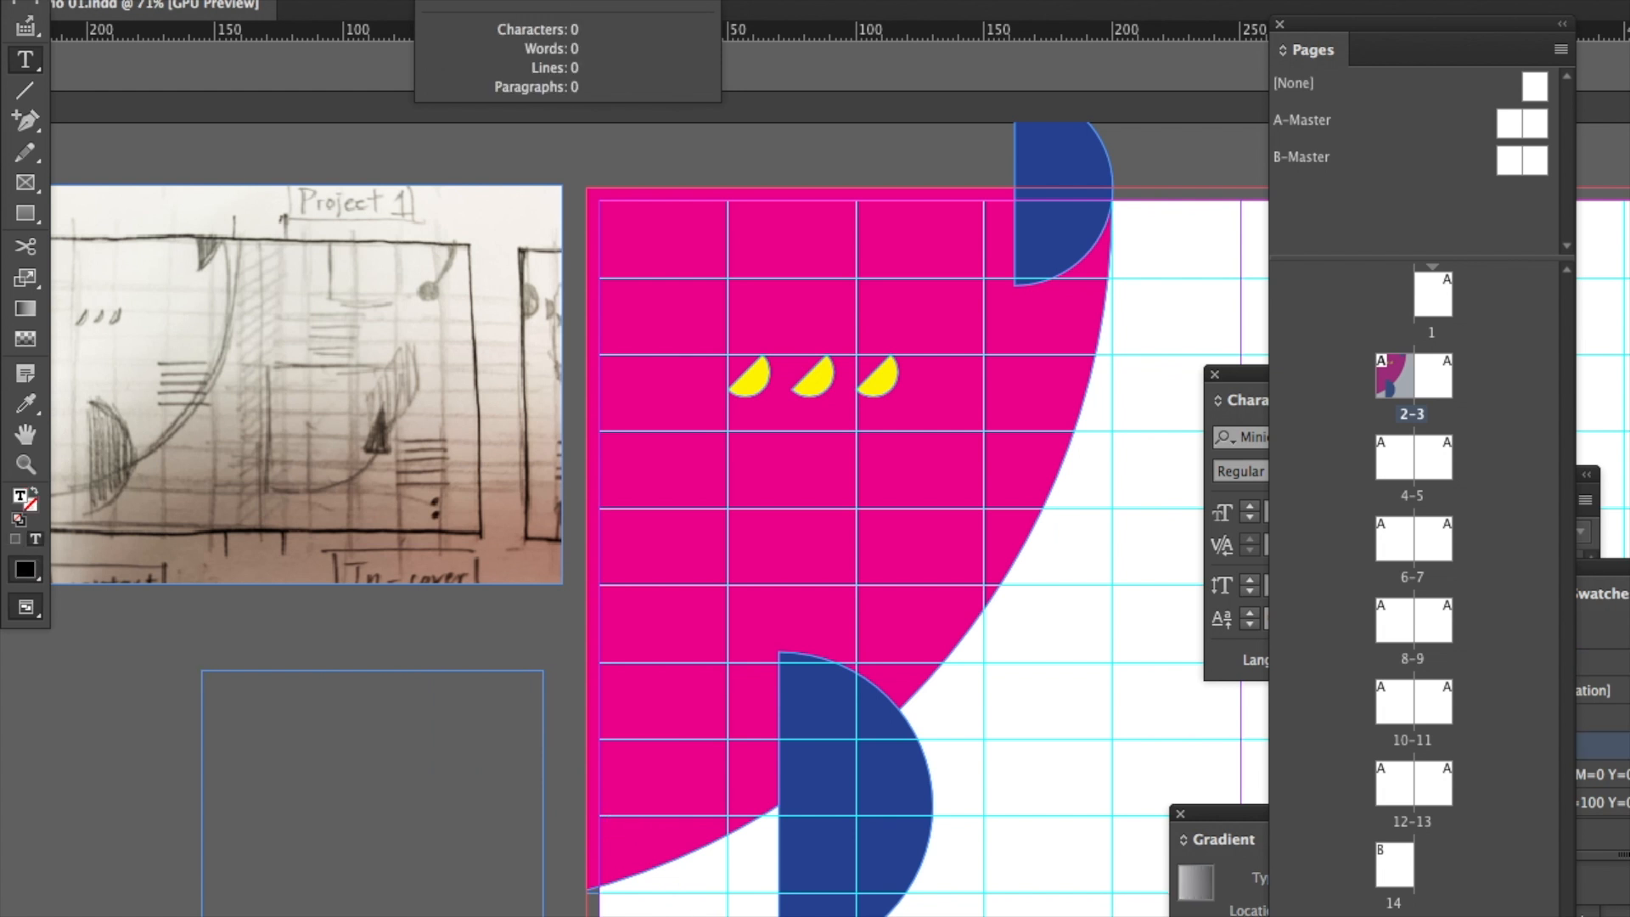
pyautogui.write('A')
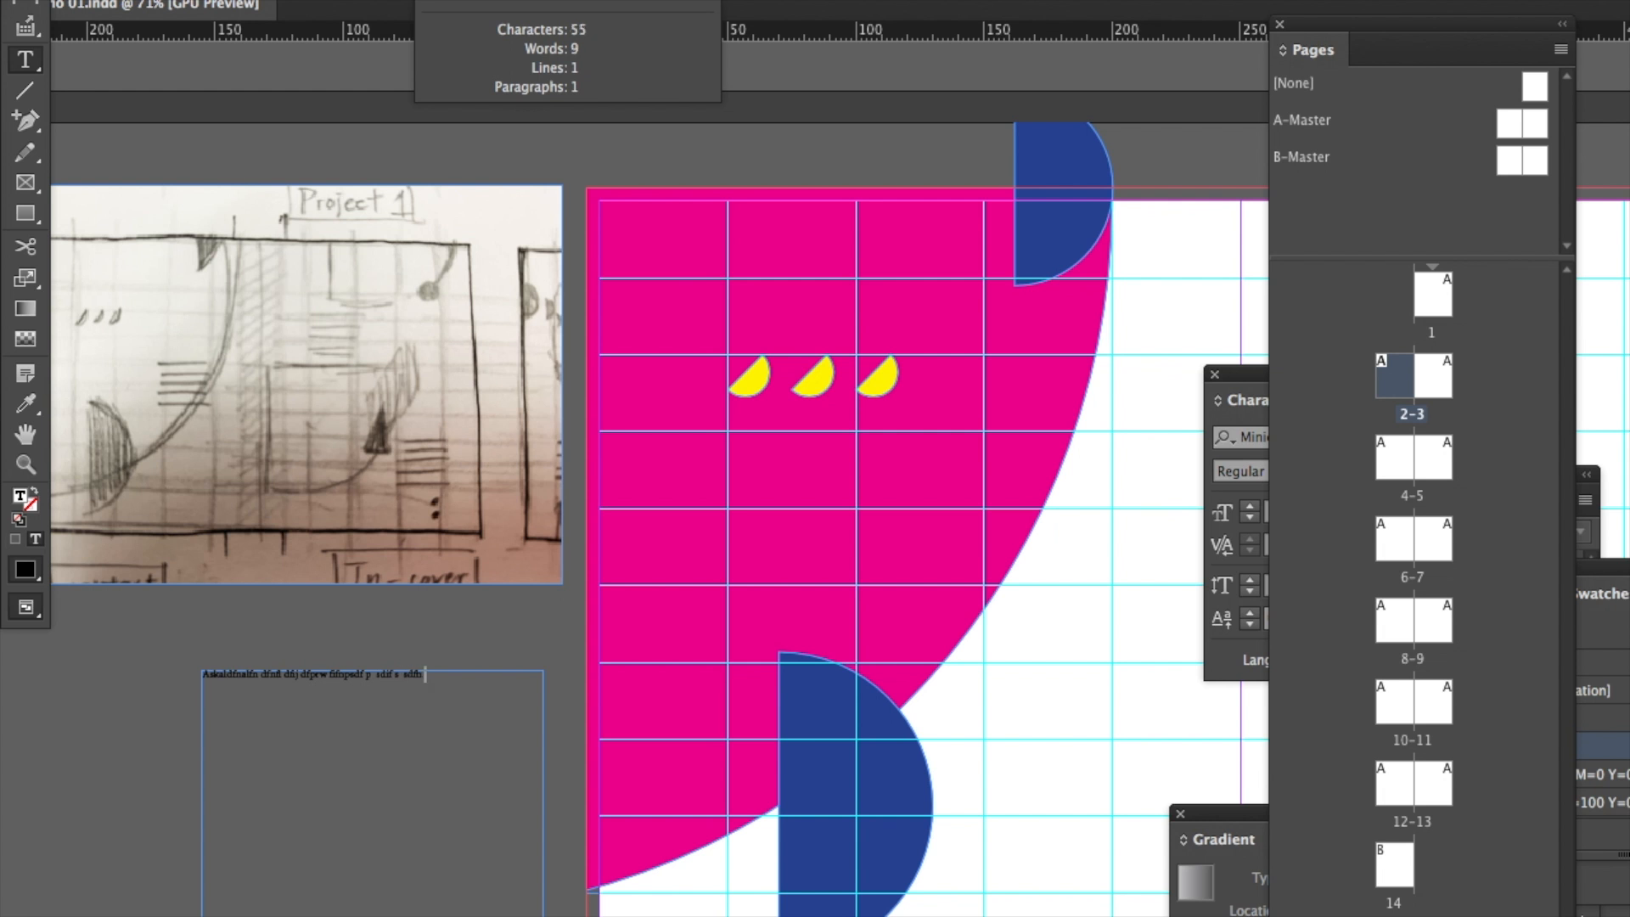
pyautogui.write('s')
# Copy the filler line and paste it six more times behind itself to build a paragraph.
pyautogui.tripleClick(346, 677)
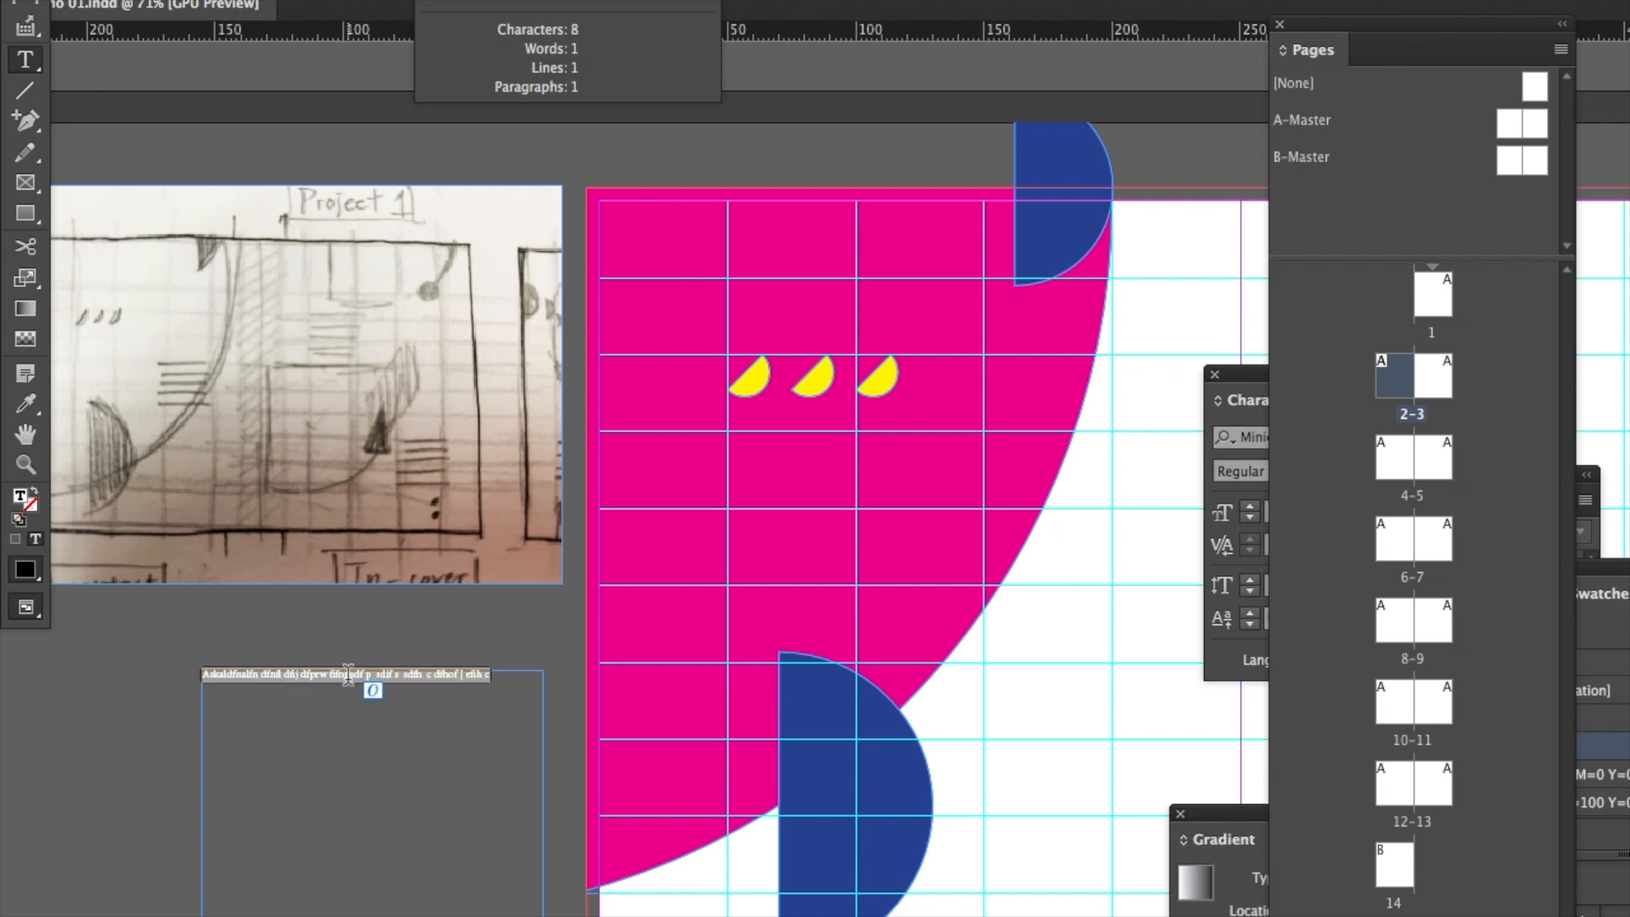
pyautogui.click(512, 675)
pyautogui.write('Askaldfnalfn dfnfl dfij dfprw fifnpsdf p  sdif s  sdfh  c dfbof | efih c')
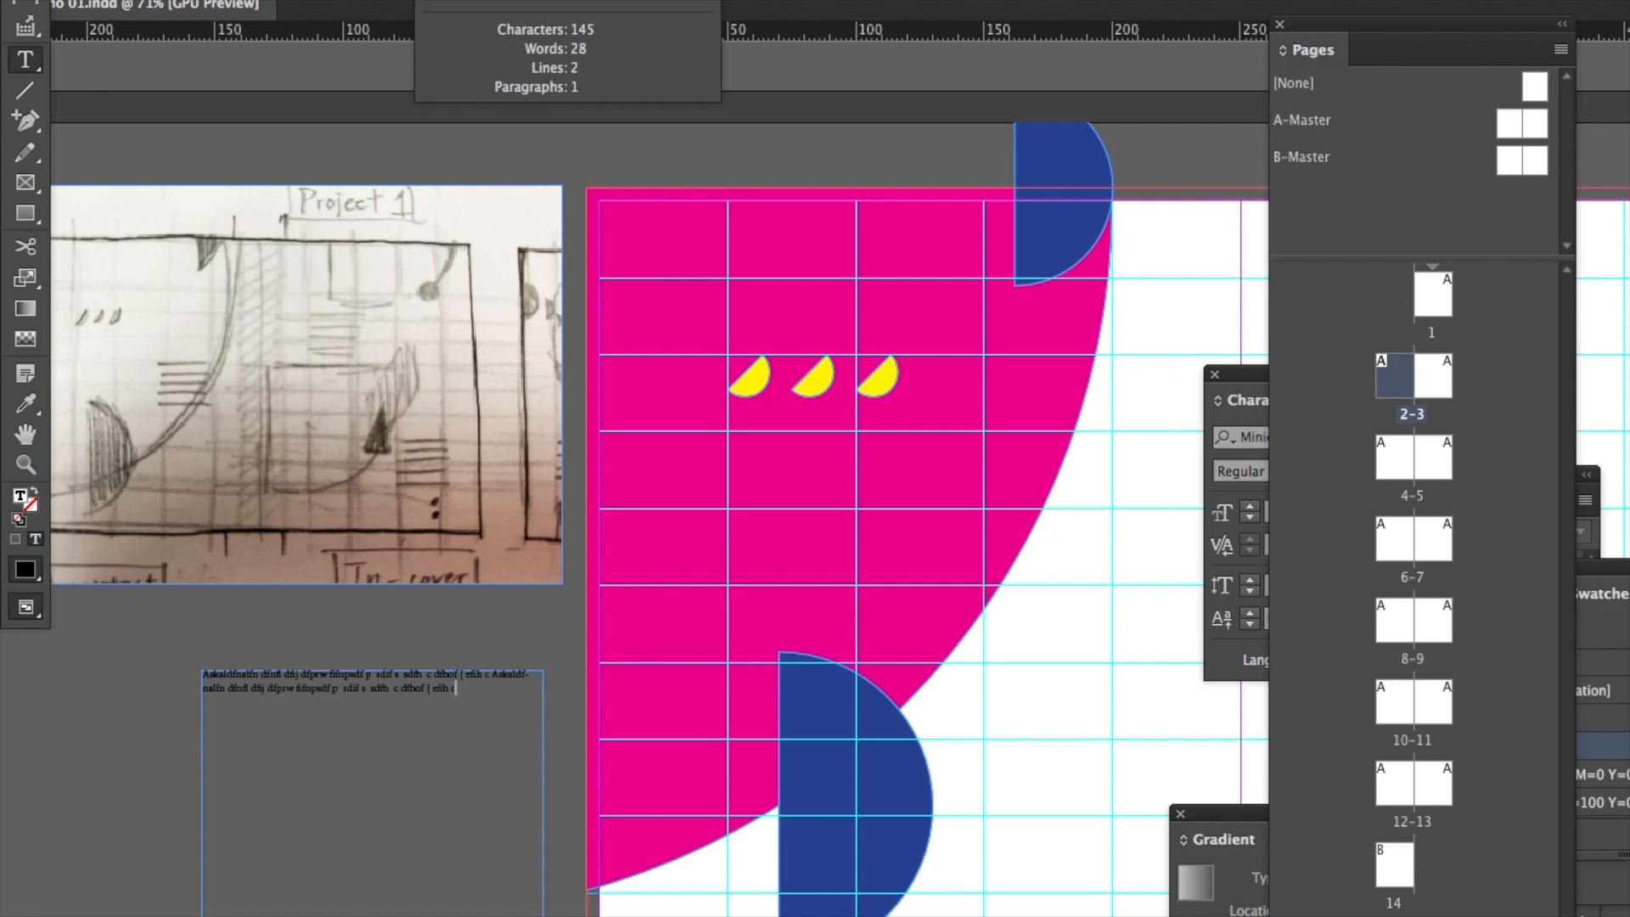
pyautogui.press('super+v')
pyautogui.press('super+v')
pyautogui.press('super+v')
pyautogui.press('super+v')
pyautogui.press('super+v')
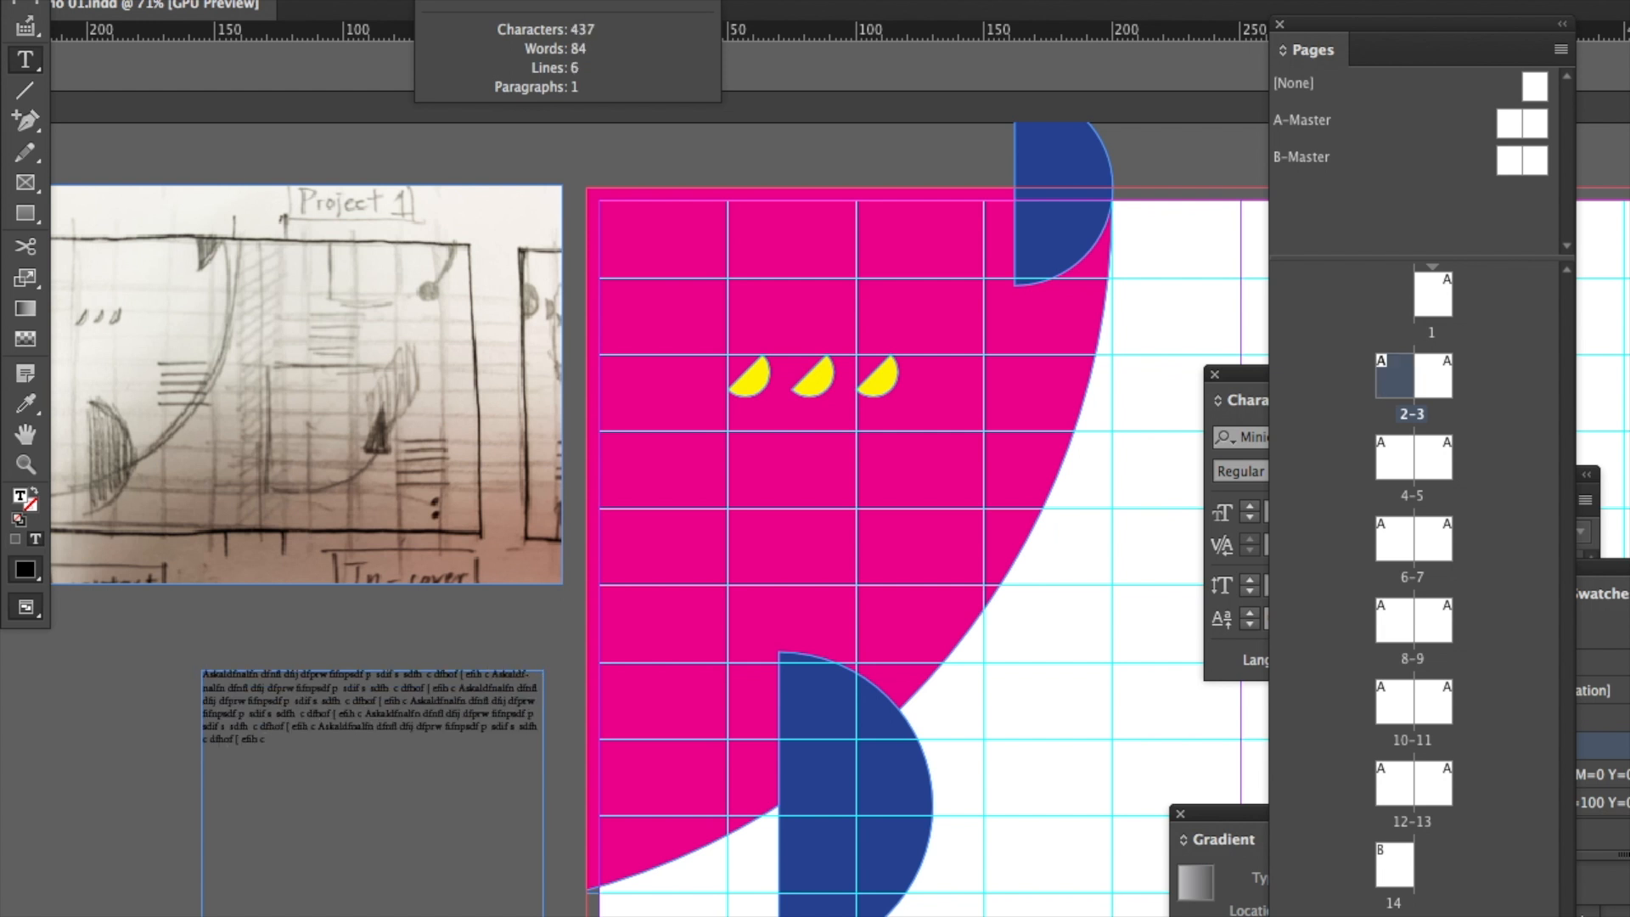
pyautogui.write('v')
pyautogui.press('super+space')
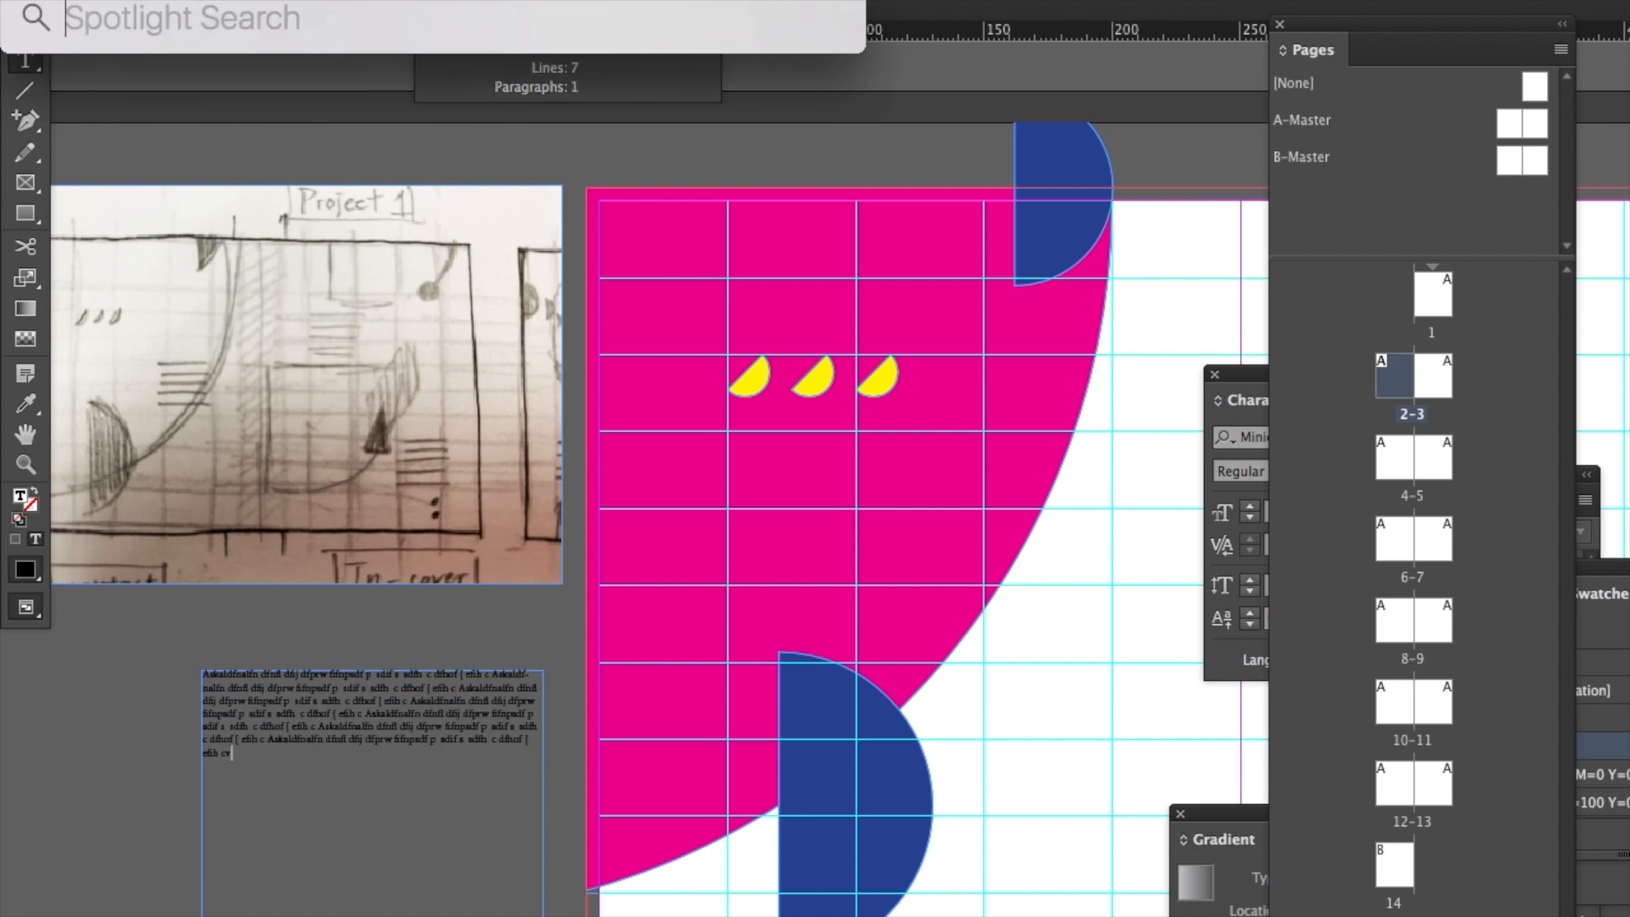
pyautogui.press('Escape')
pyautogui.press('Escape')
# Narrow the text frame to about 95 mm and set all of its text to 11 pt.
pyautogui.moveTo(543, 916); pyautogui.dragTo(450, 914)
pyautogui.doubleClick(278, 706)
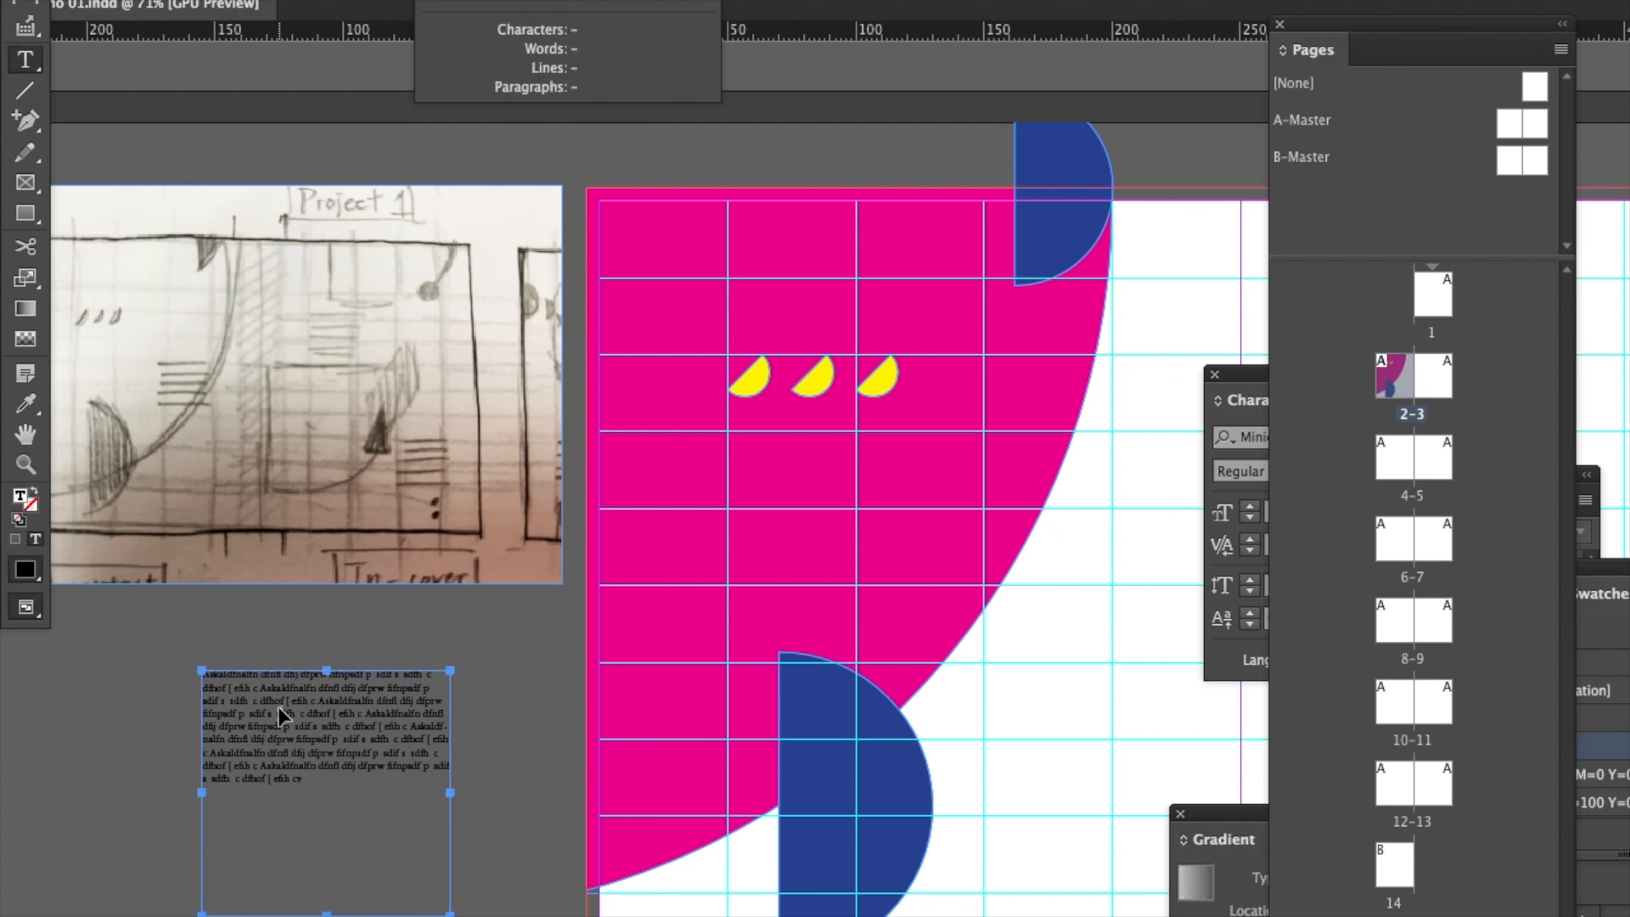
pyautogui.press('super+a')
pyautogui.click(348, 0)
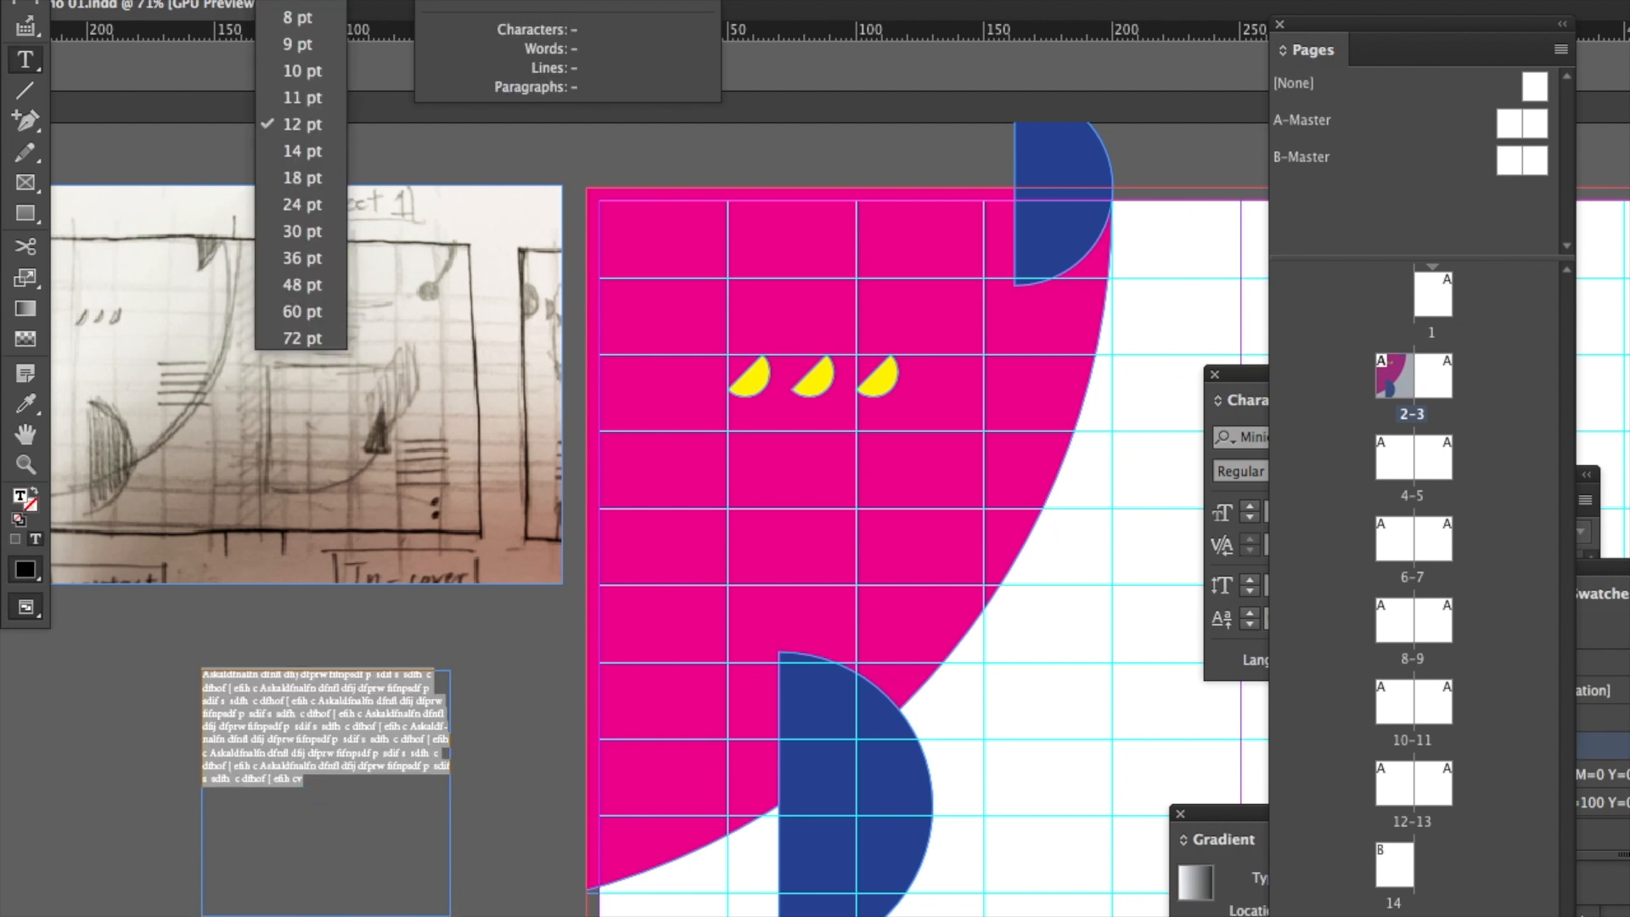
pyautogui.click(325, 102)
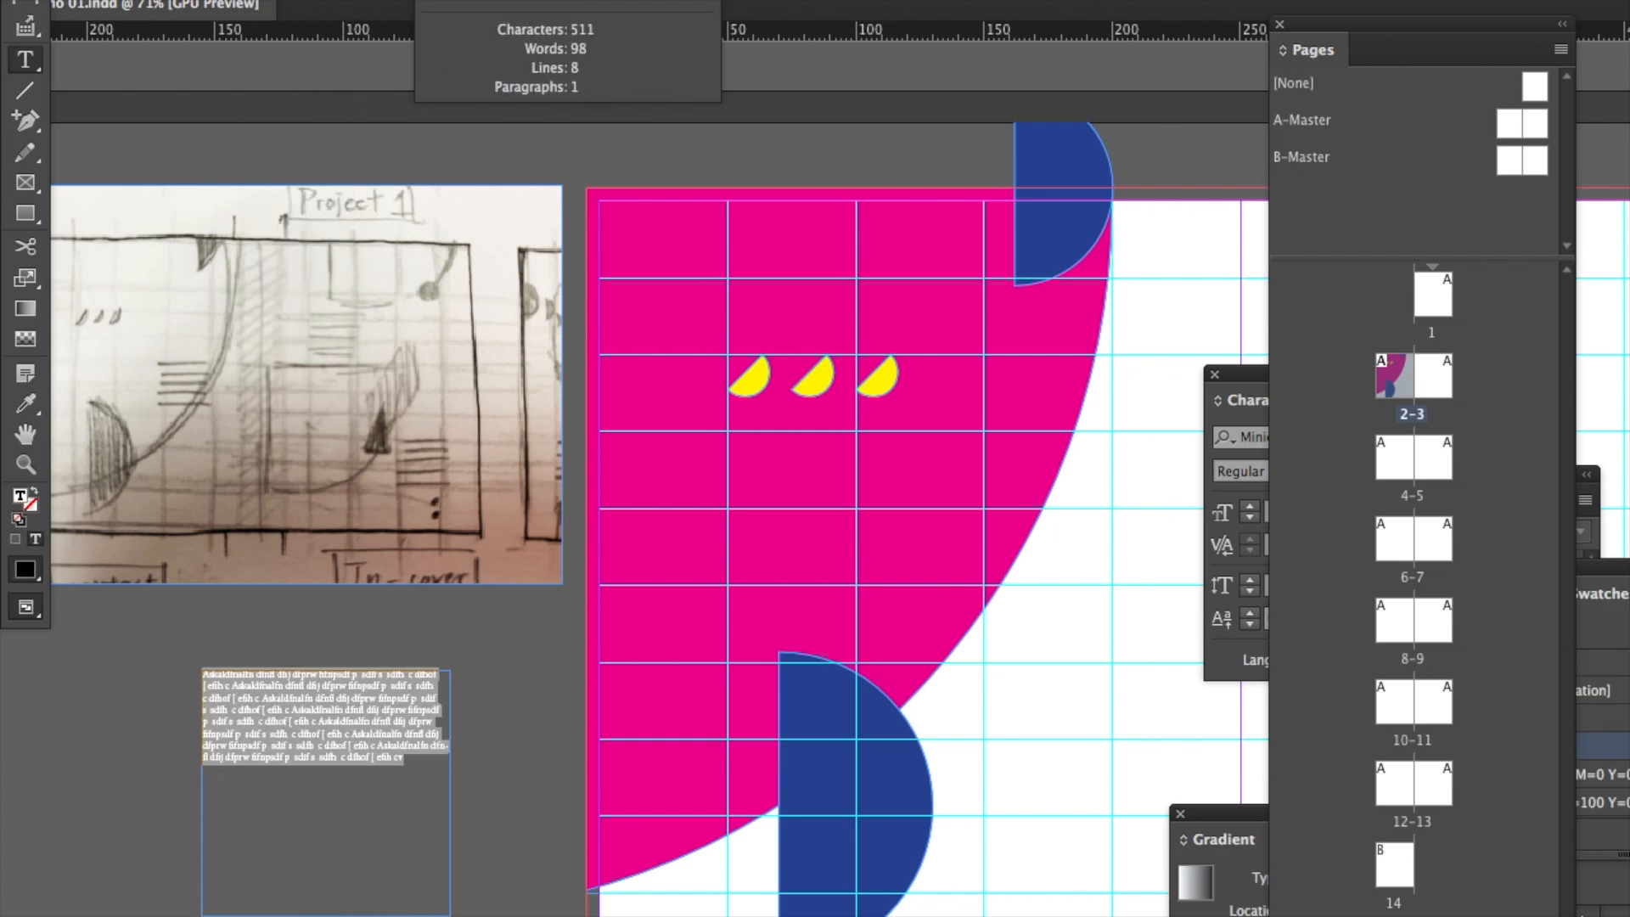
# Set the filler text's leading to 14 pt and raise it to 18 pt.
pyautogui.click(336, 2)
pyautogui.click(311, 184)
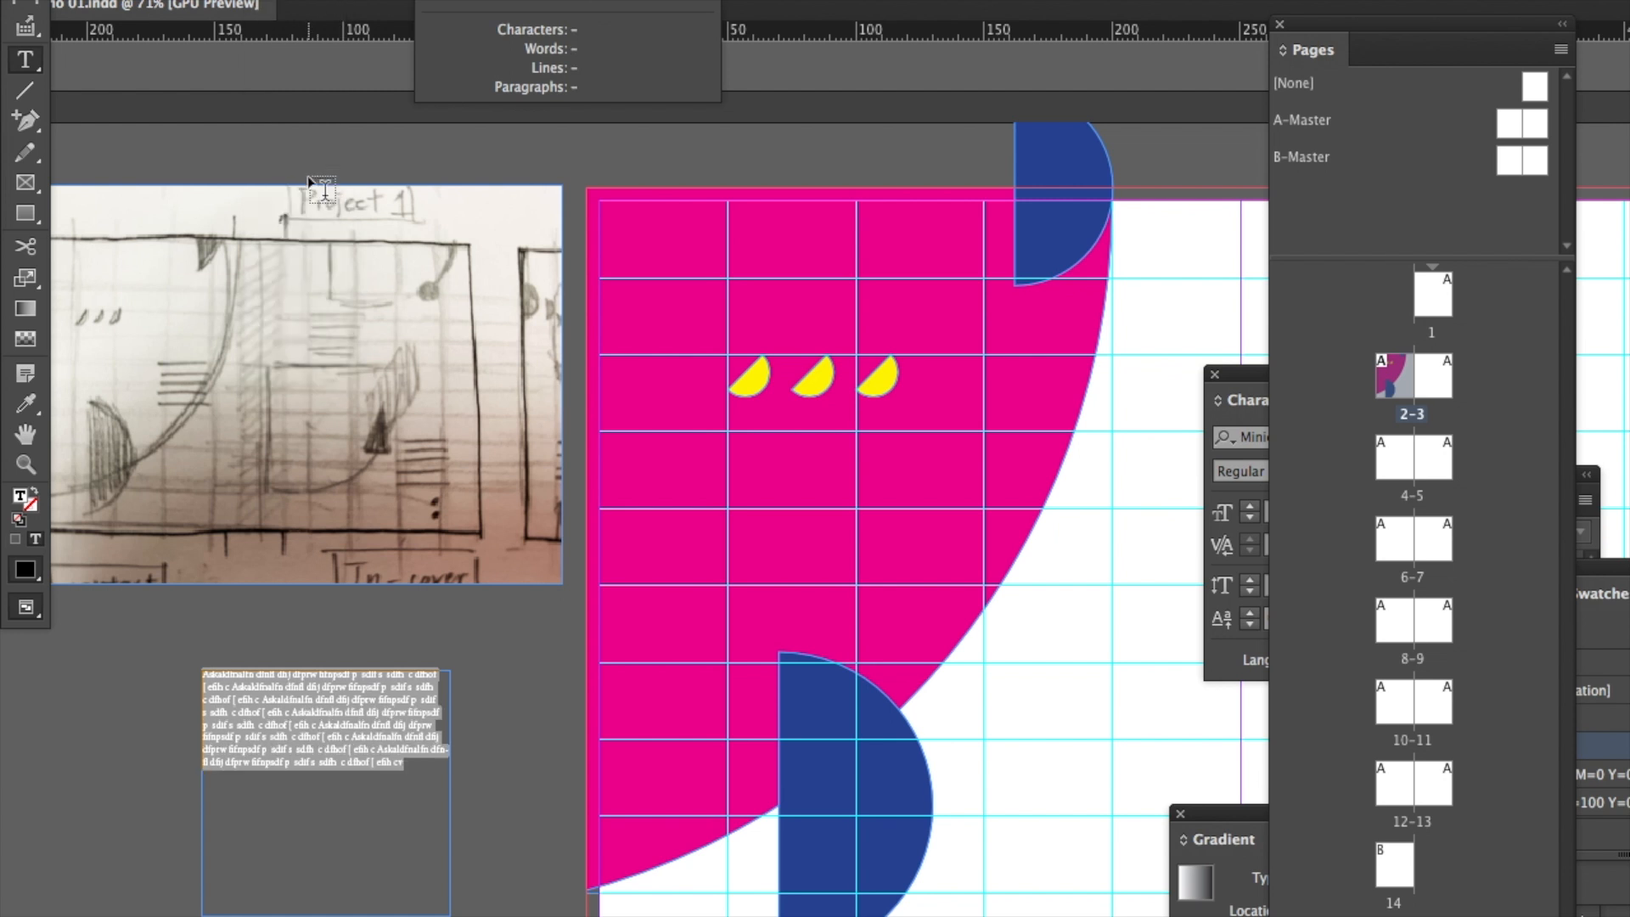
pyautogui.click(335, 2)
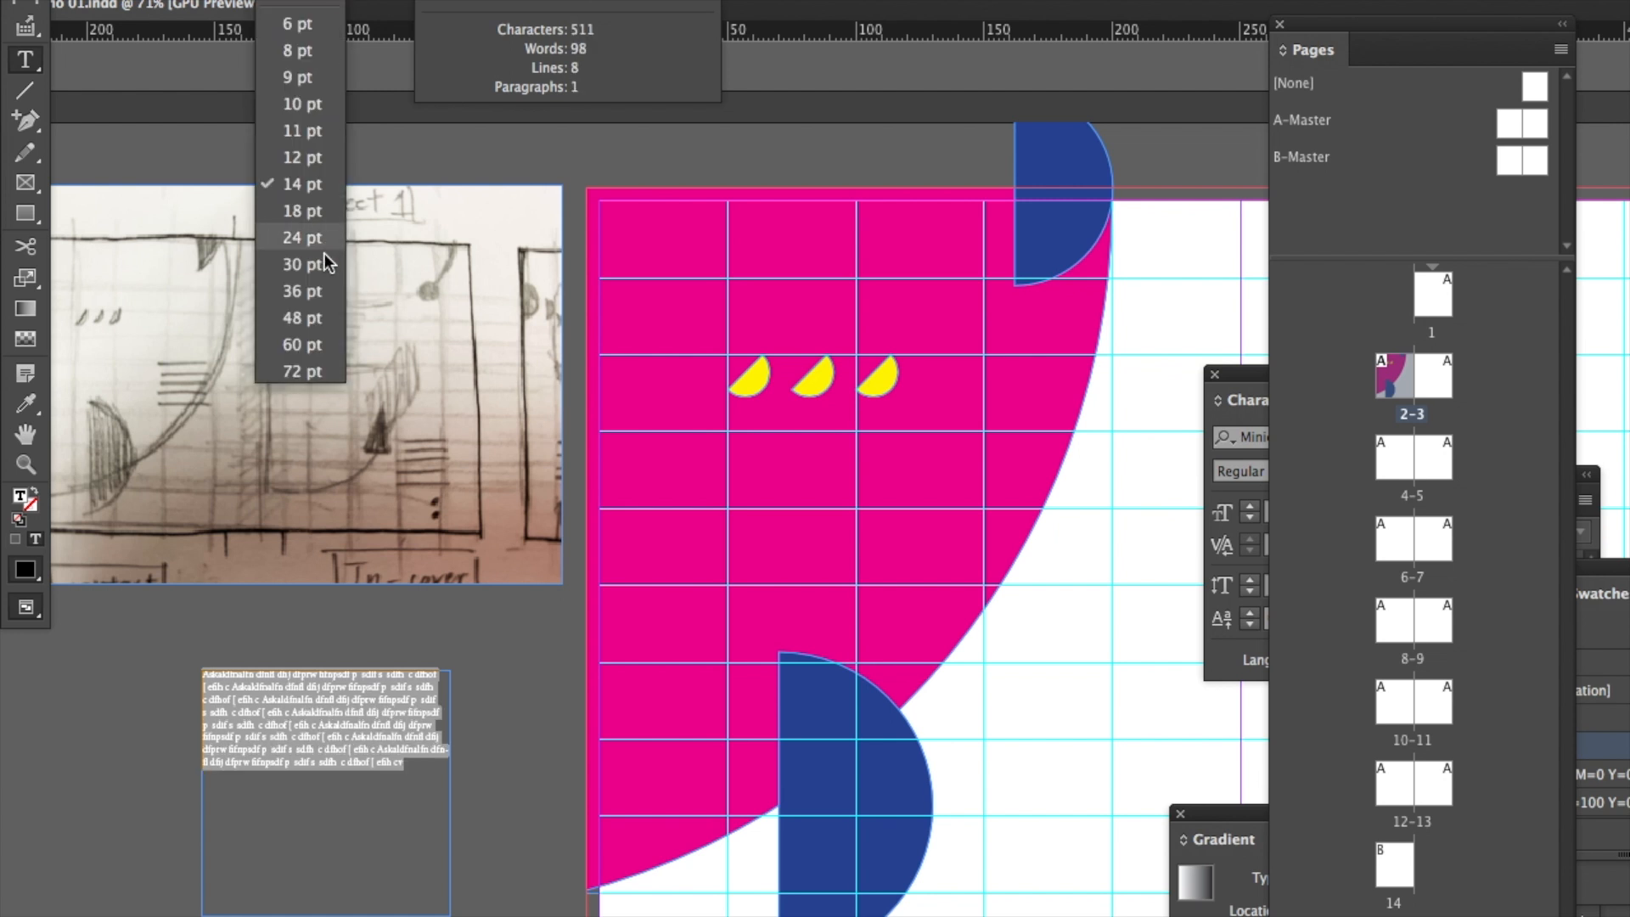
pyautogui.click(321, 244)
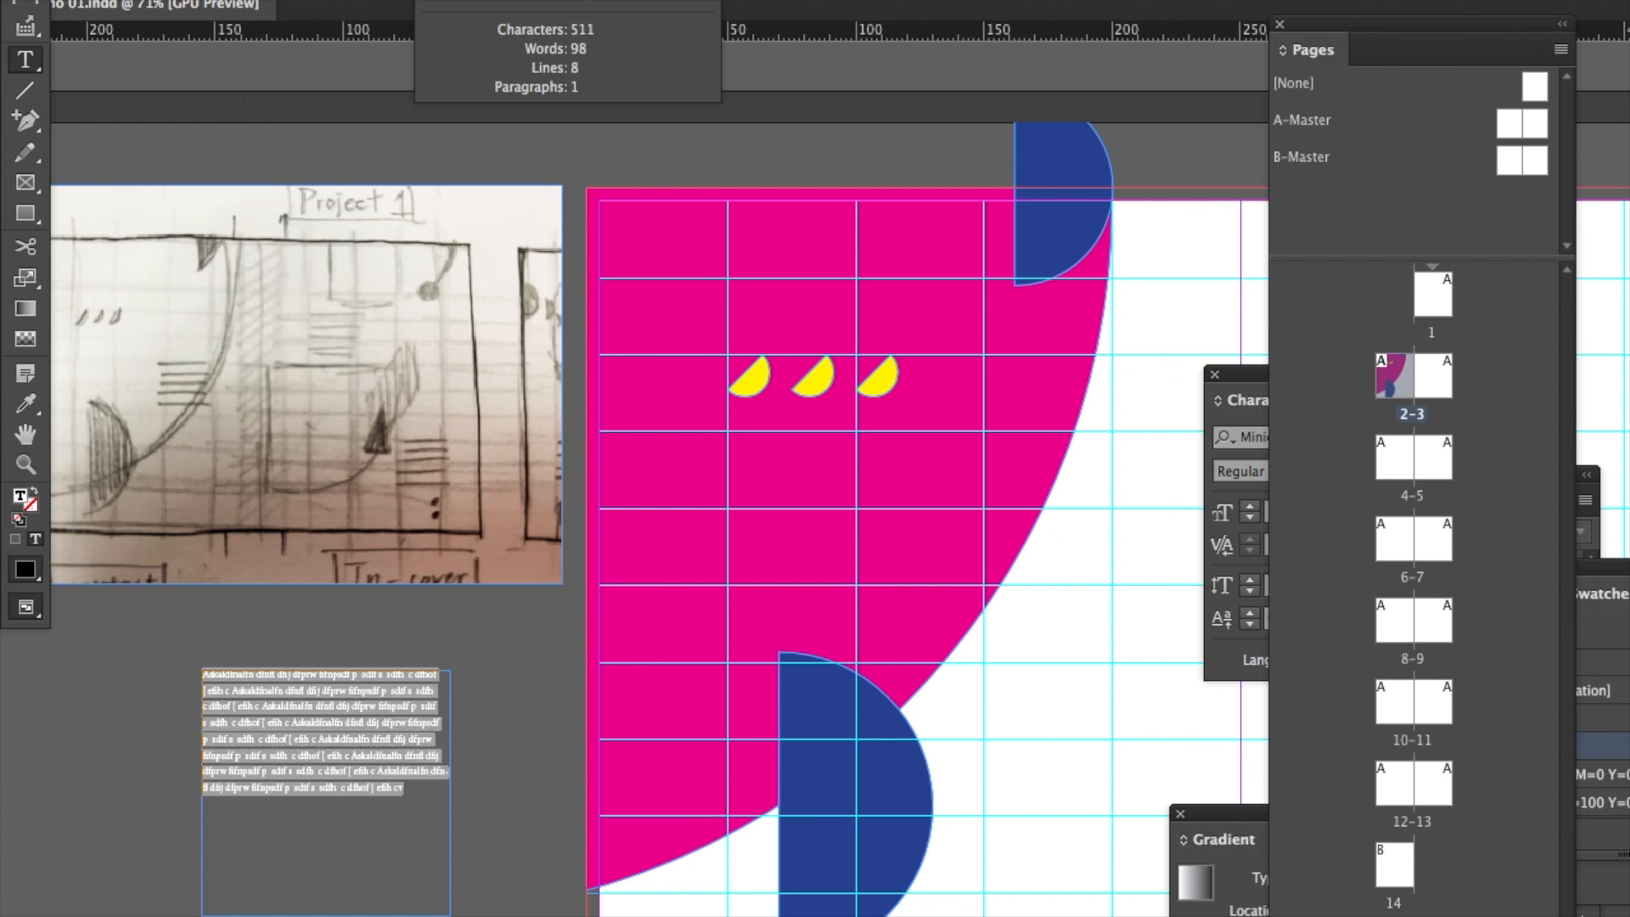
# Try Intro Black Caps on the selected filler text and change its font to Intro Book.
pyautogui.click(246, 1)
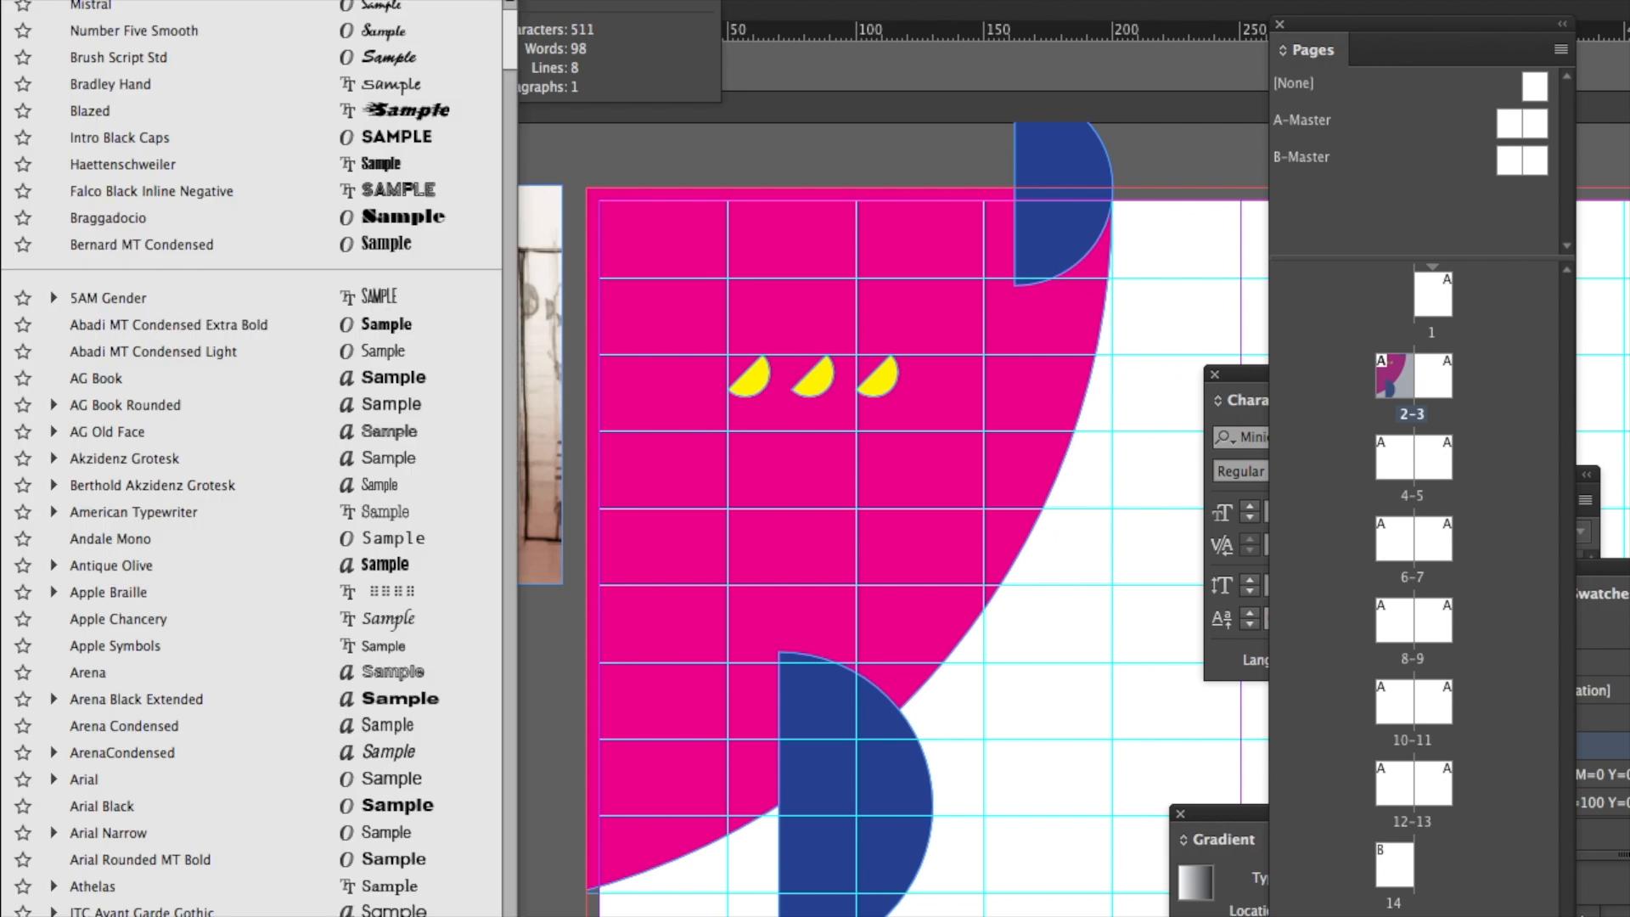
pyautogui.click(187, 132)
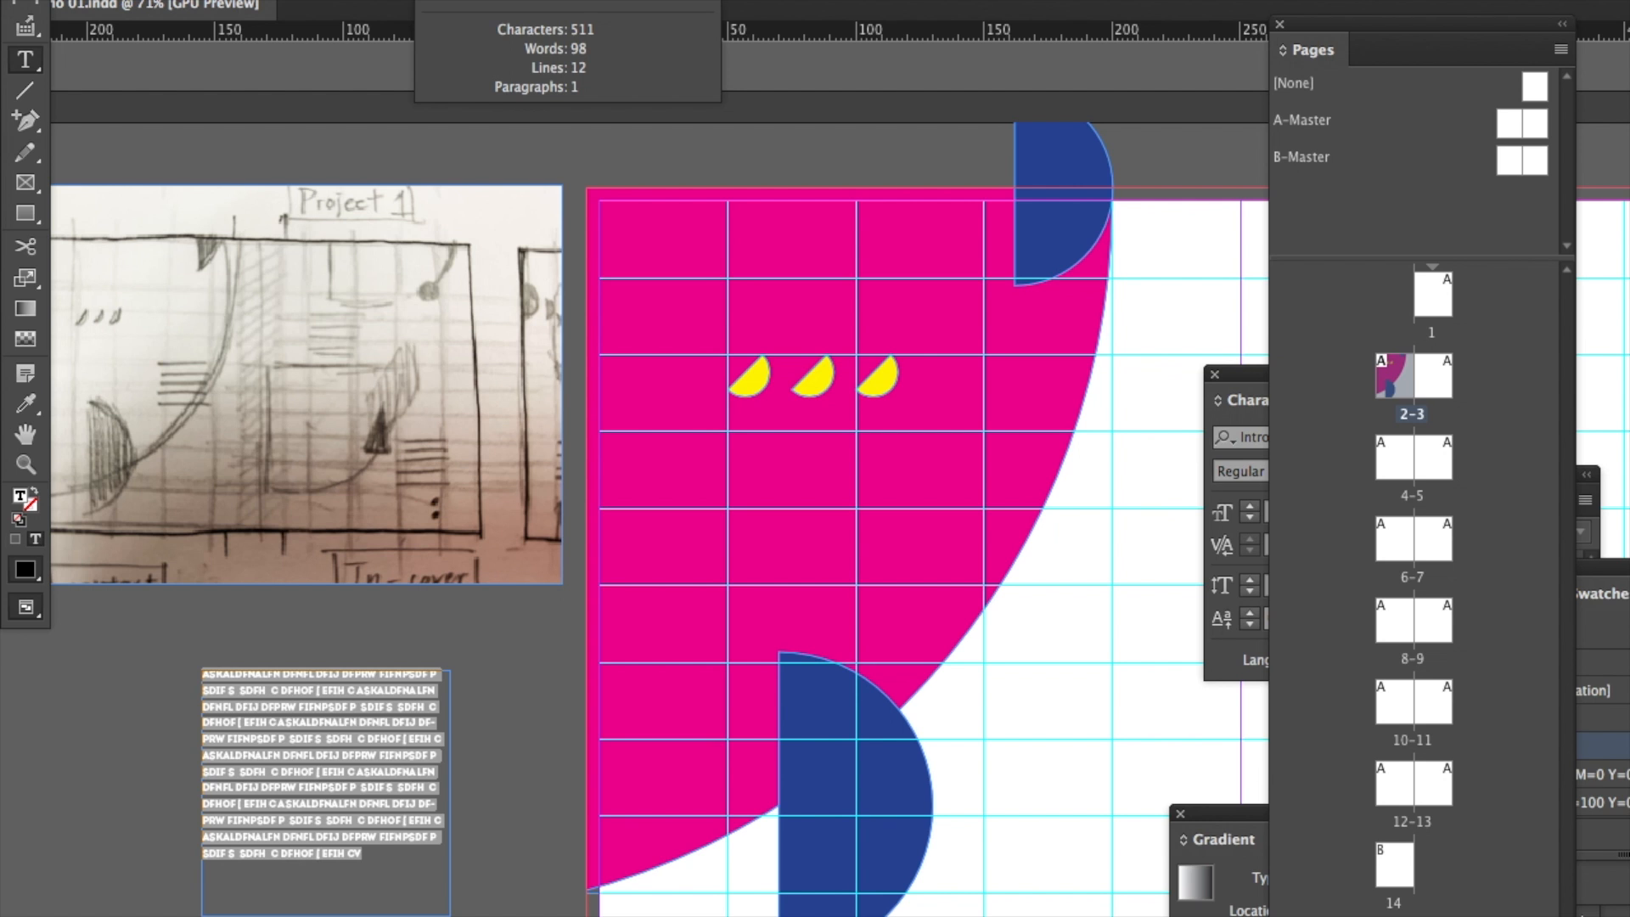
pyautogui.press('BackSpace')
pyautogui.press('BackSpace')
pyautogui.press('BackSpace')
pyautogui.press('BackSpace')
pyautogui.press('BackSpace')
pyautogui.press('BackSpace')
pyautogui.press('BackSpace')
pyautogui.press('BackSpace')
pyautogui.press('BackSpace')
pyautogui.press('BackSpace')
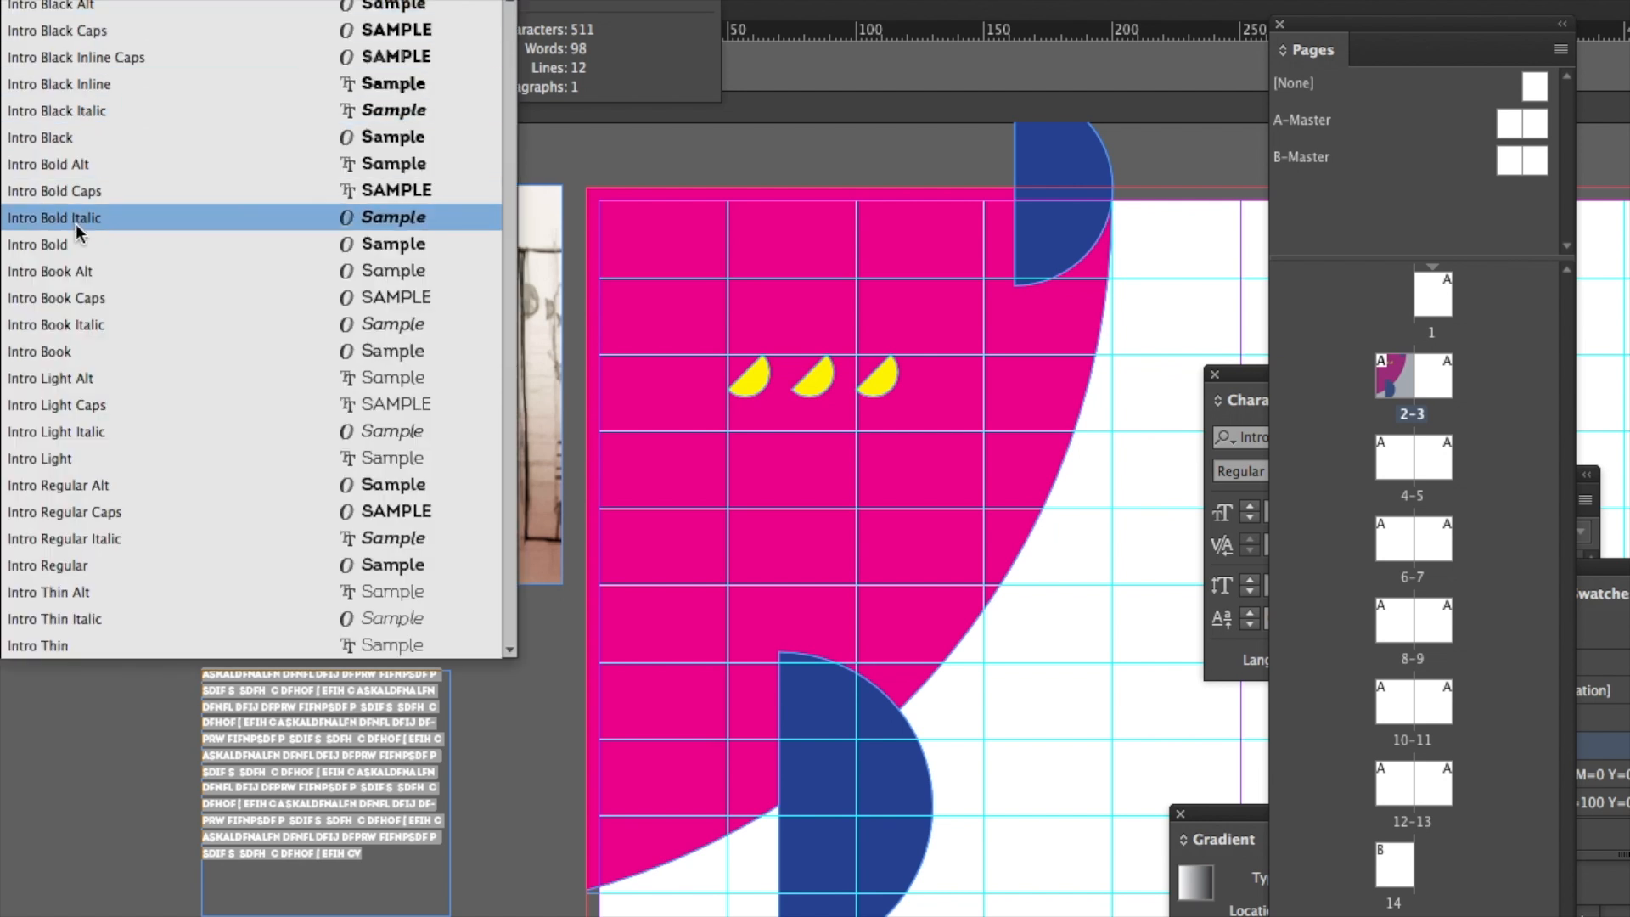
pyautogui.click(63, 350)
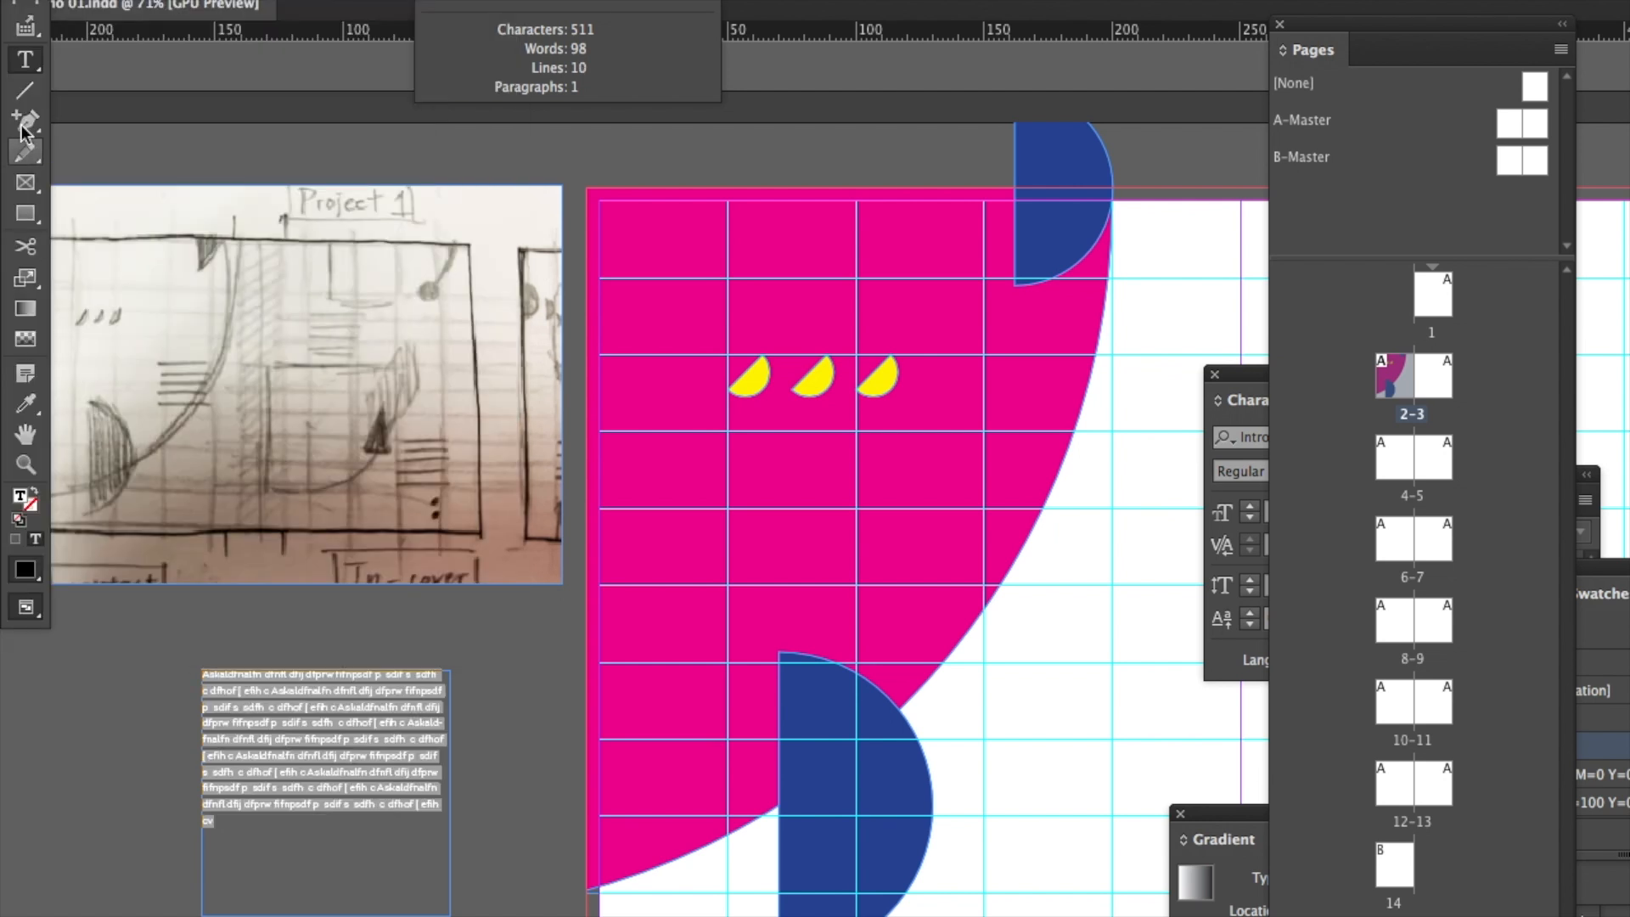
# Narrow the filler text frame to about 67 mm and move it onto the page's 150 mm guide, overlapping the arc's edge.
pyautogui.press('Escape')
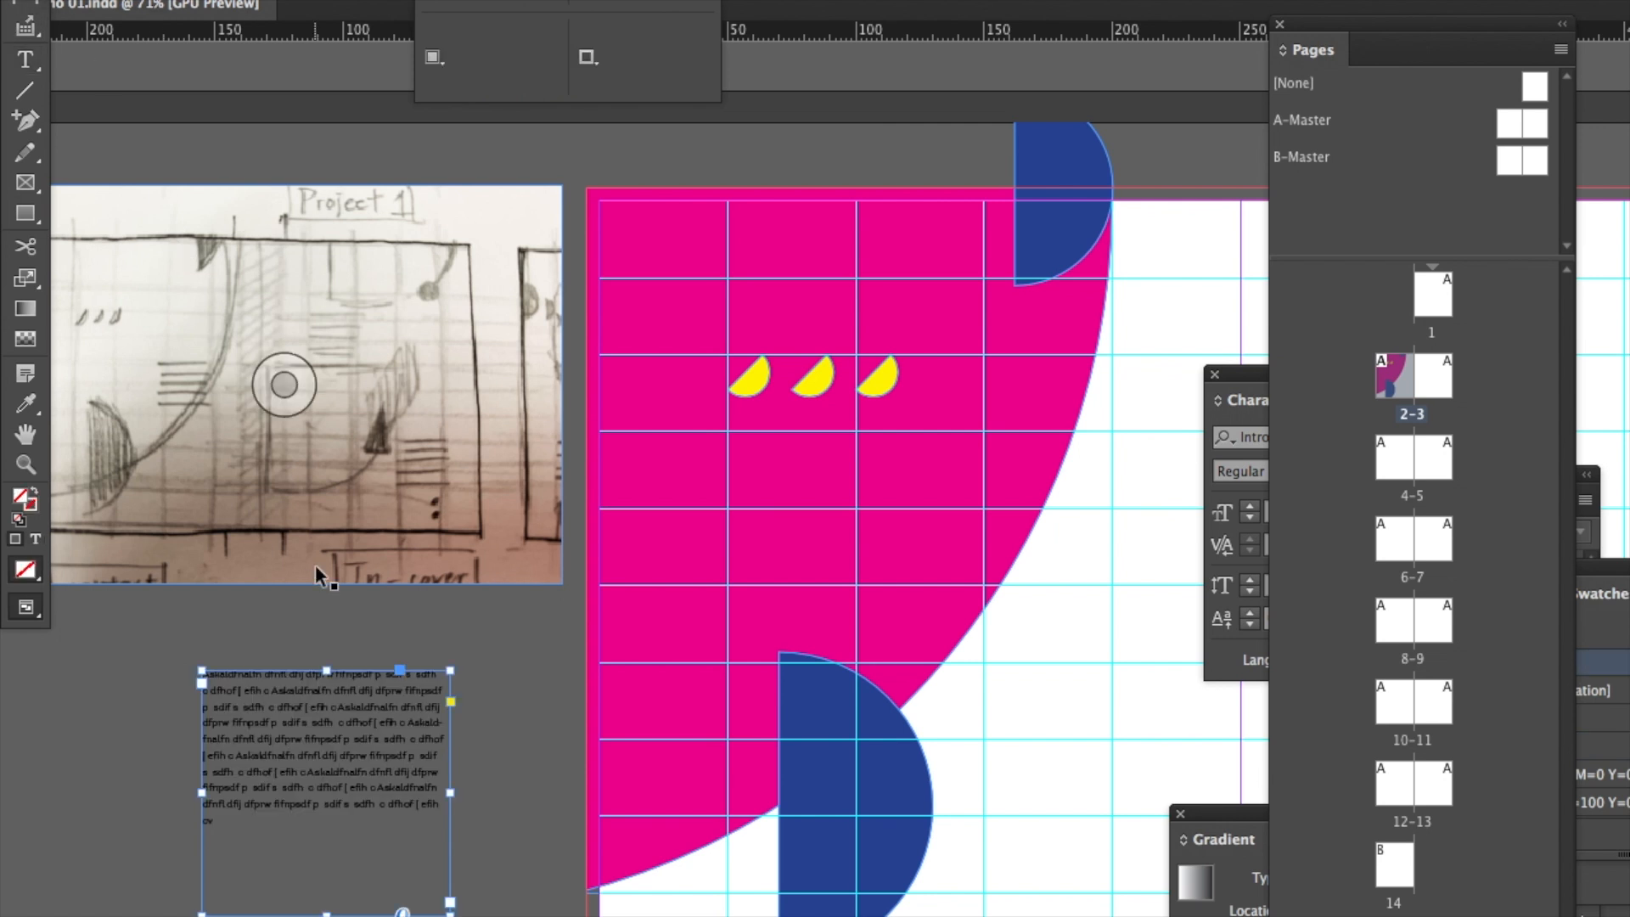
pyautogui.moveTo(450, 913); pyautogui.dragTo(373, 913)
pyautogui.moveTo(314, 762); pyautogui.dragTo(1101, 612)
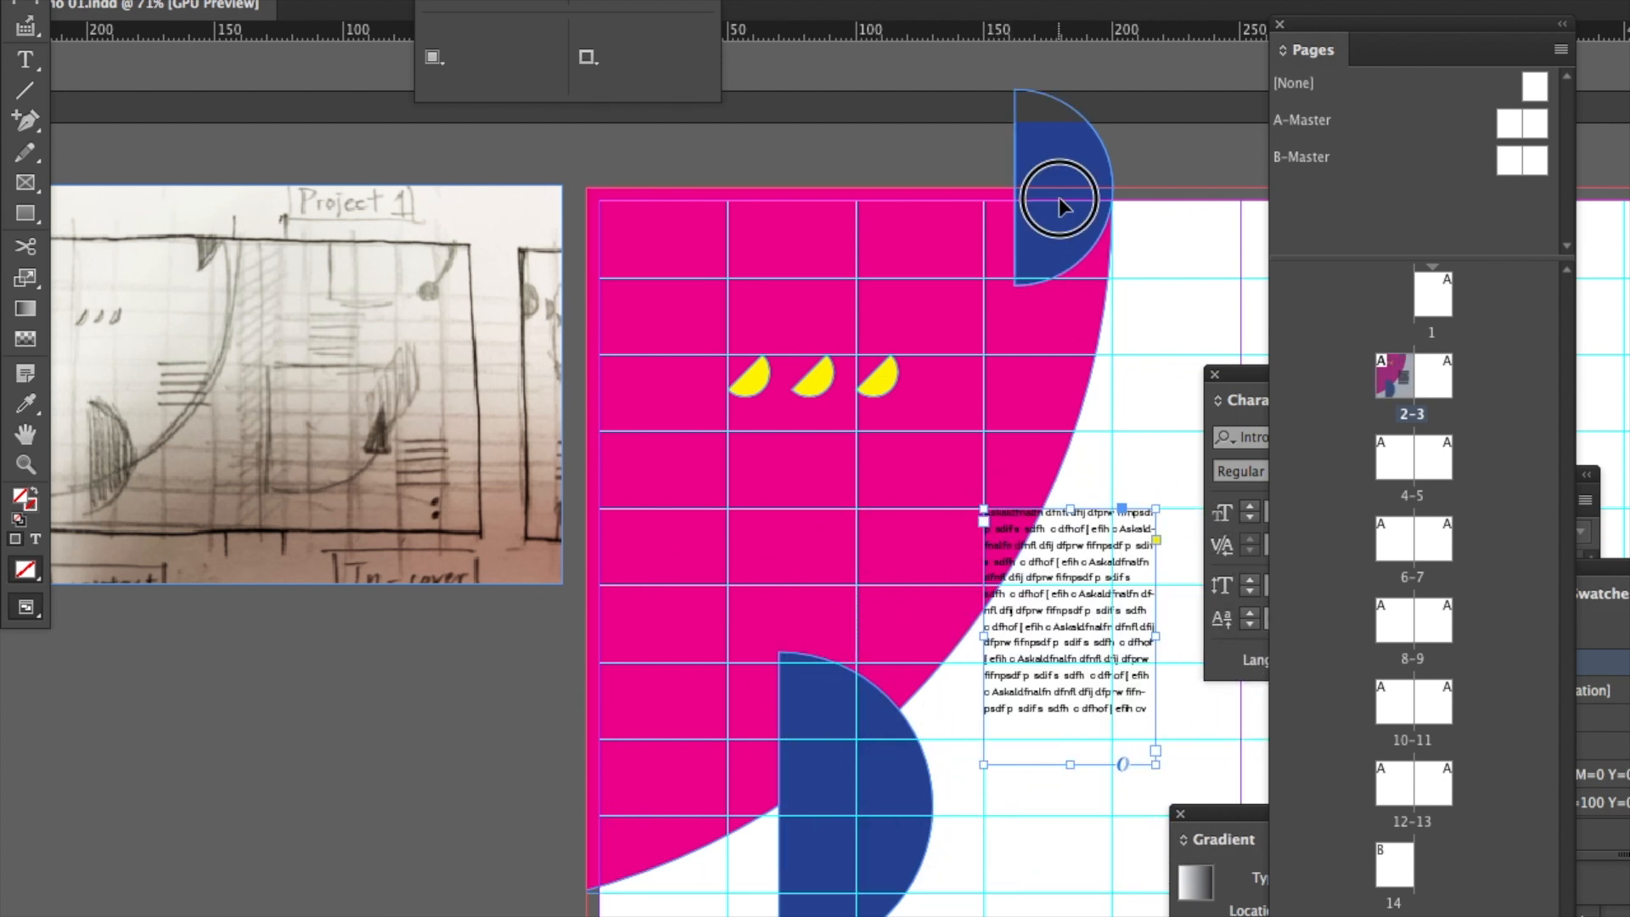
# Shift the magenta arc to the right, extend its frame back to the left bleed edge, and reposition the circle inside to fill it.
pyautogui.moveTo(1058, 197); pyautogui.dragTo(1058, 199)
pyautogui.click(963, 260)
pyautogui.moveTo(950, 241); pyautogui.dragTo(1050, 248)
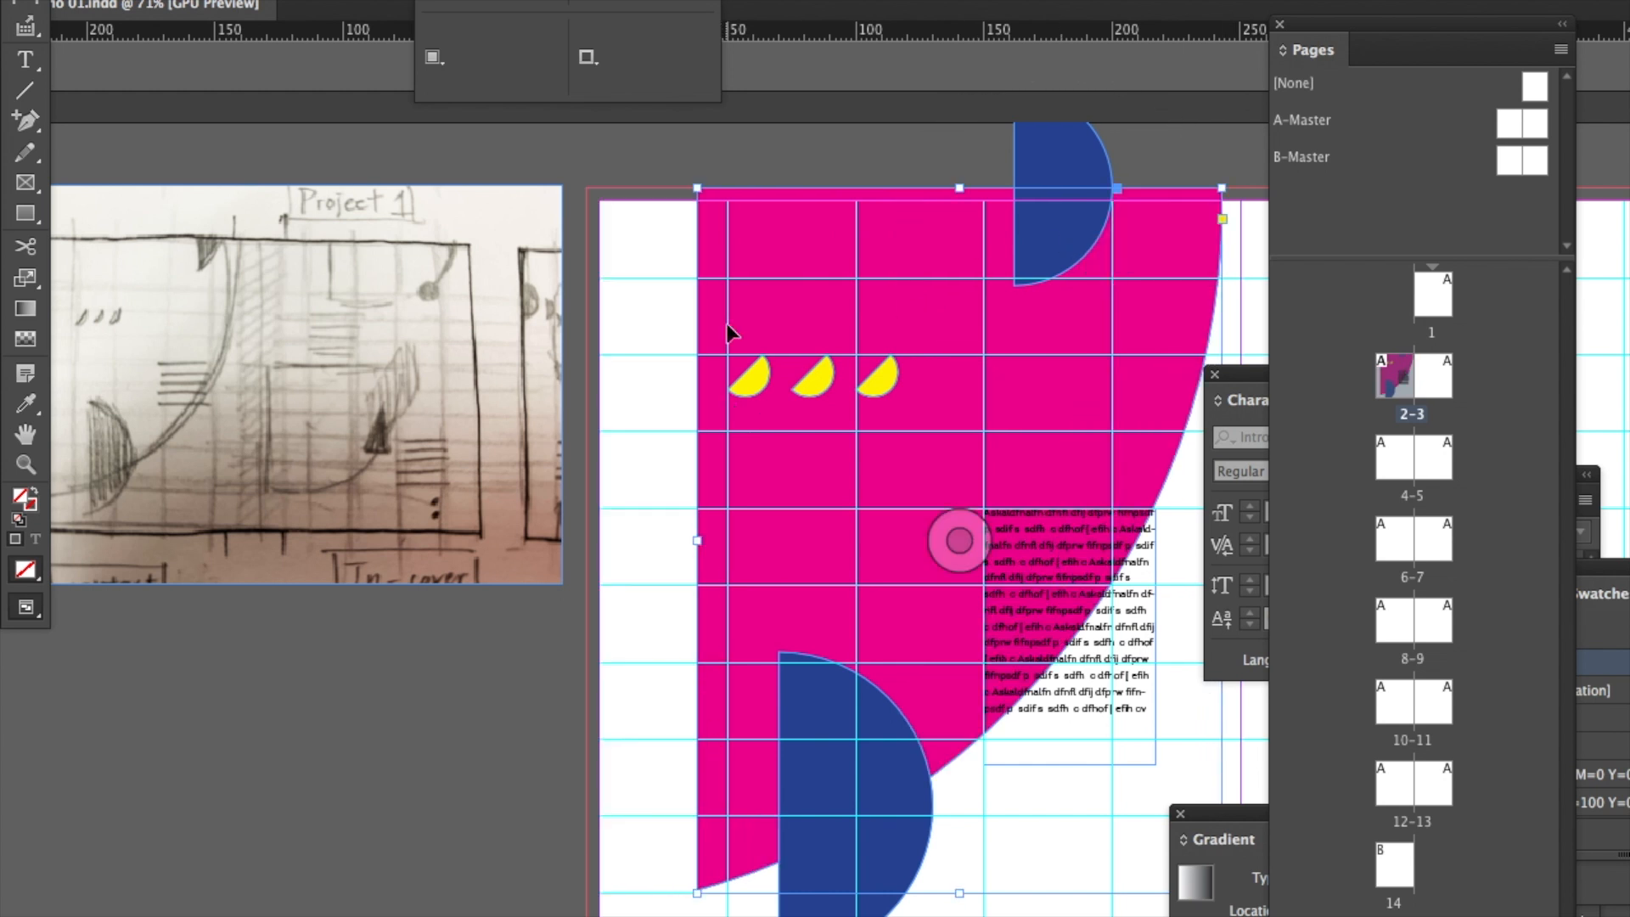
pyautogui.moveTo(697, 540); pyautogui.dragTo(594, 543)
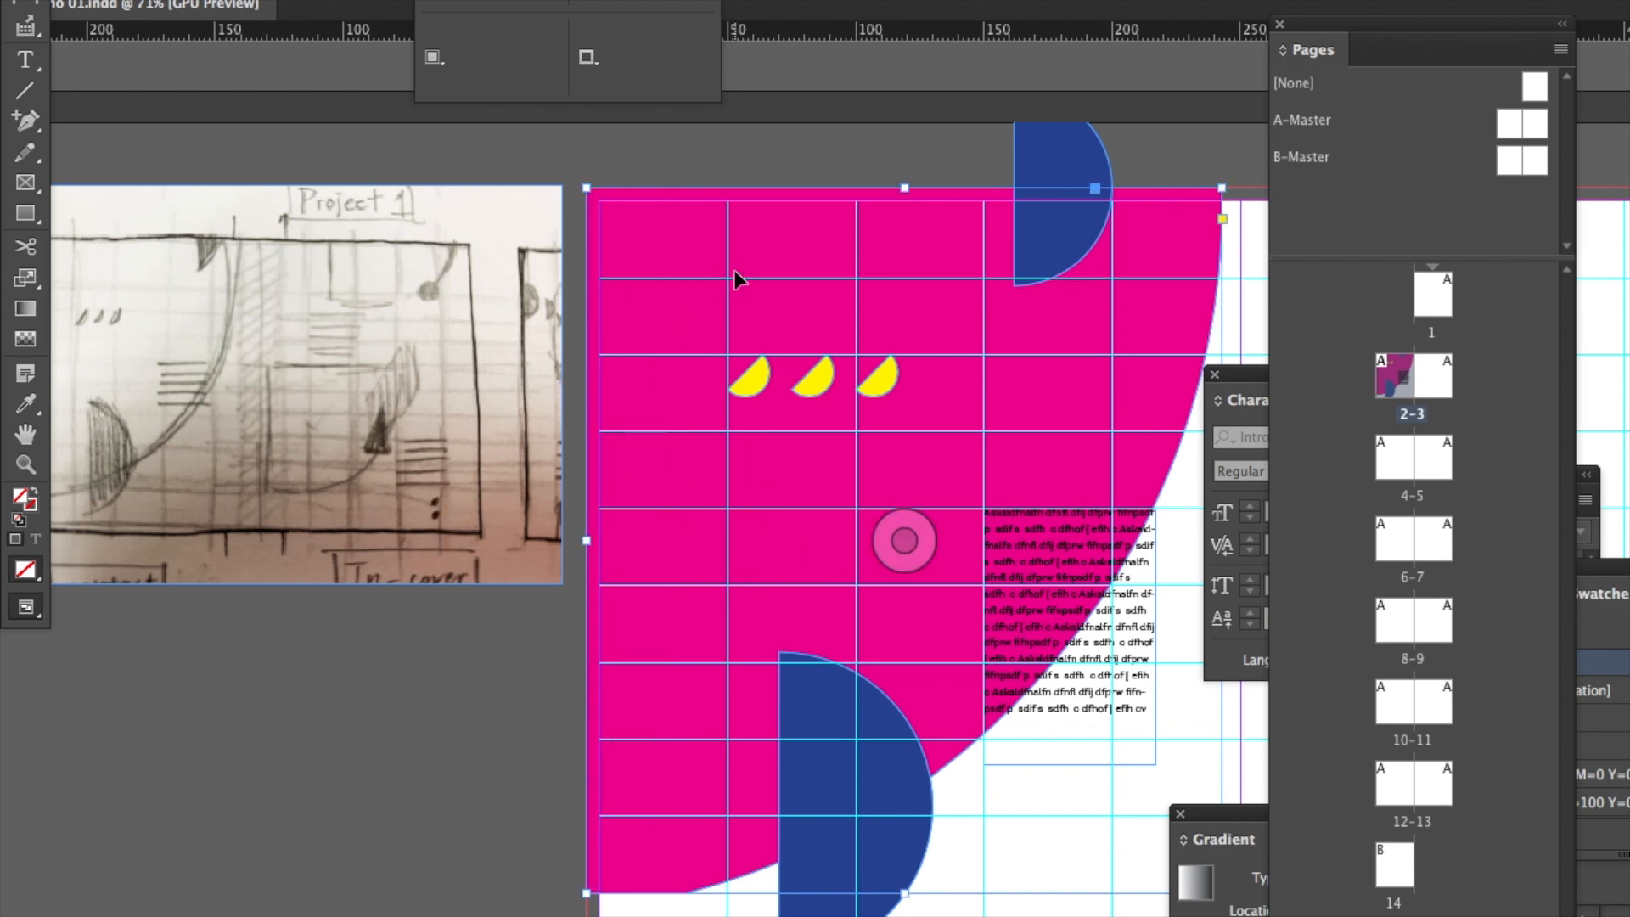
pyautogui.click(668, 471)
pyautogui.moveTo(673, 461); pyautogui.dragTo(674, 456)
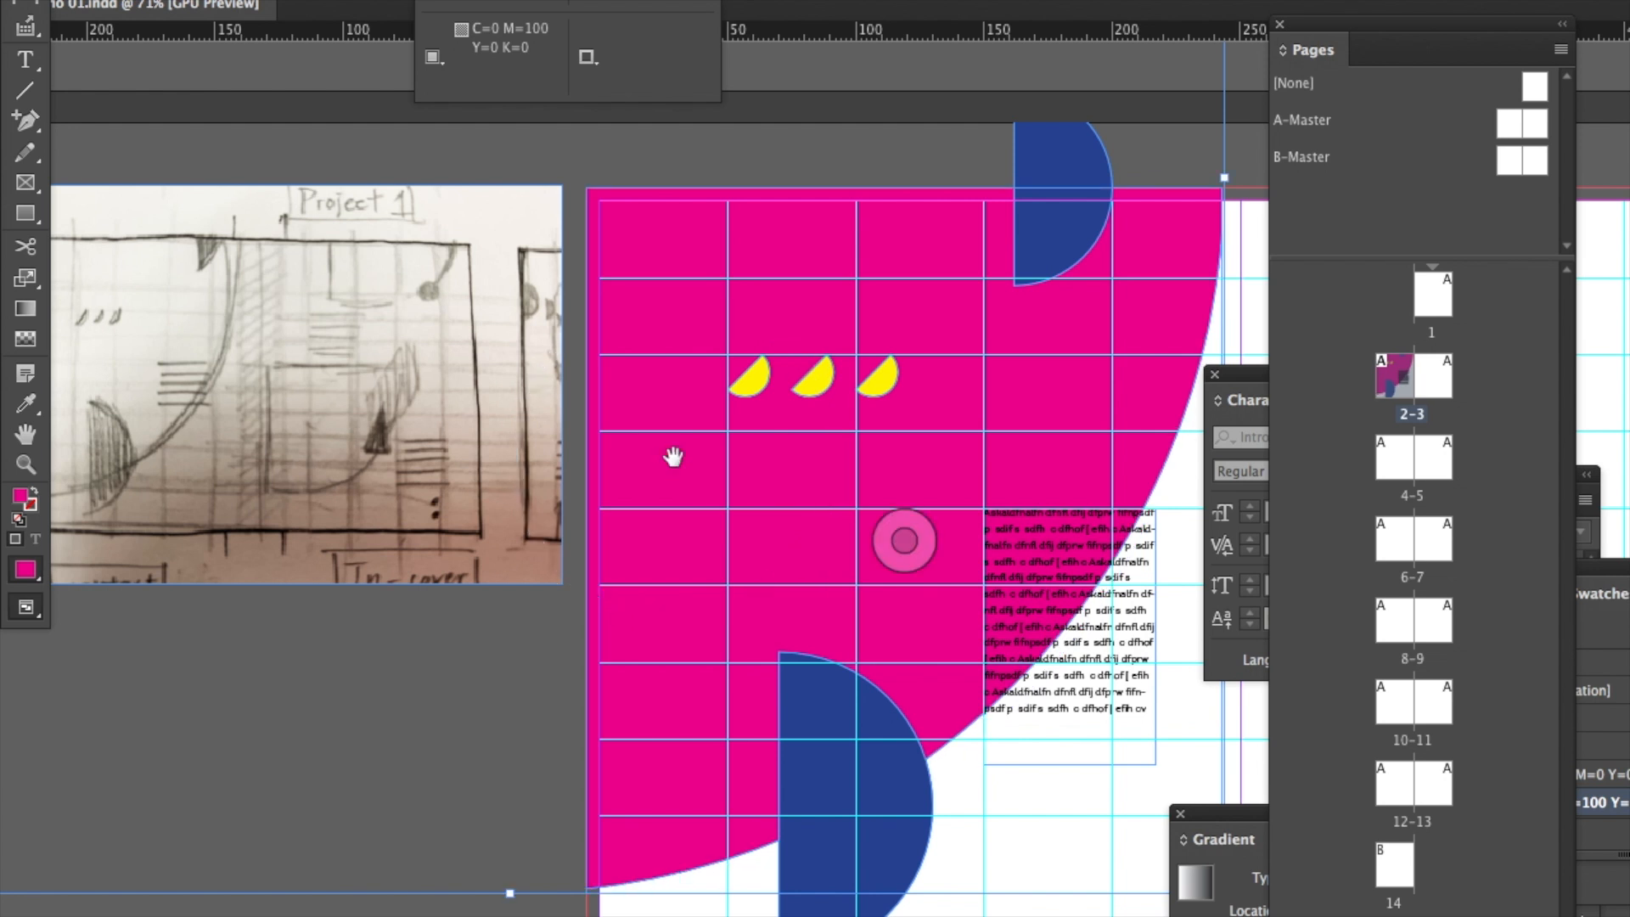
pyautogui.click(903, 538)
# Move the upper blue half circle right until its curved edge meets the magenta arc's outer edge.
pyautogui.moveTo(1101, 208); pyautogui.dragTo(1170, 202)
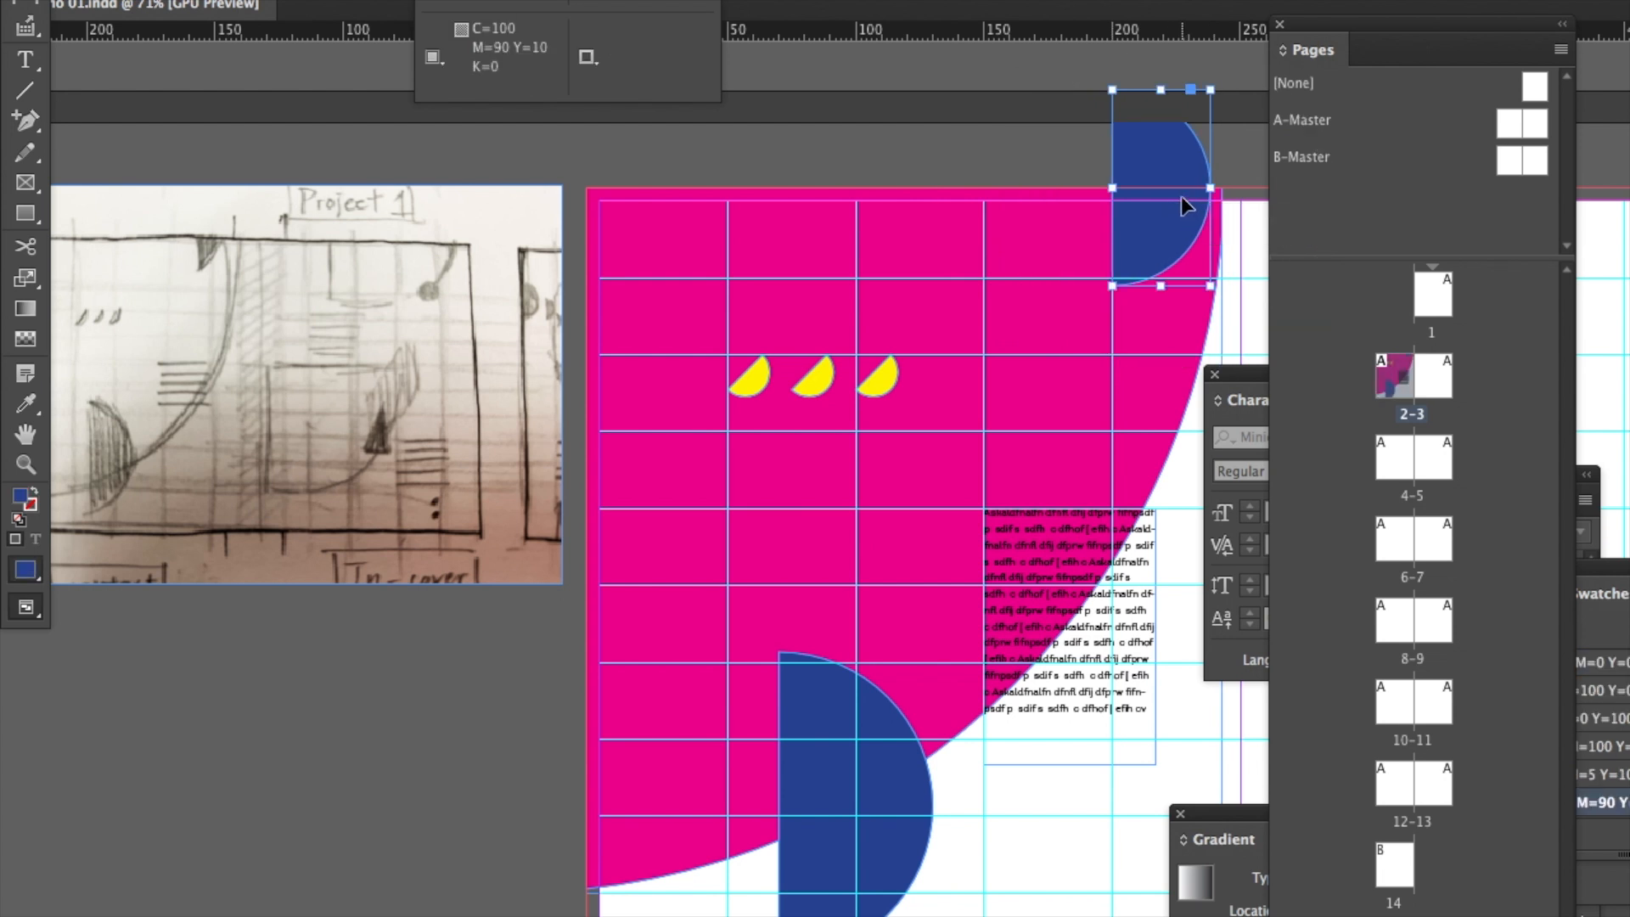
pyautogui.moveTo(1172, 239); pyautogui.dragTo(1186, 243)
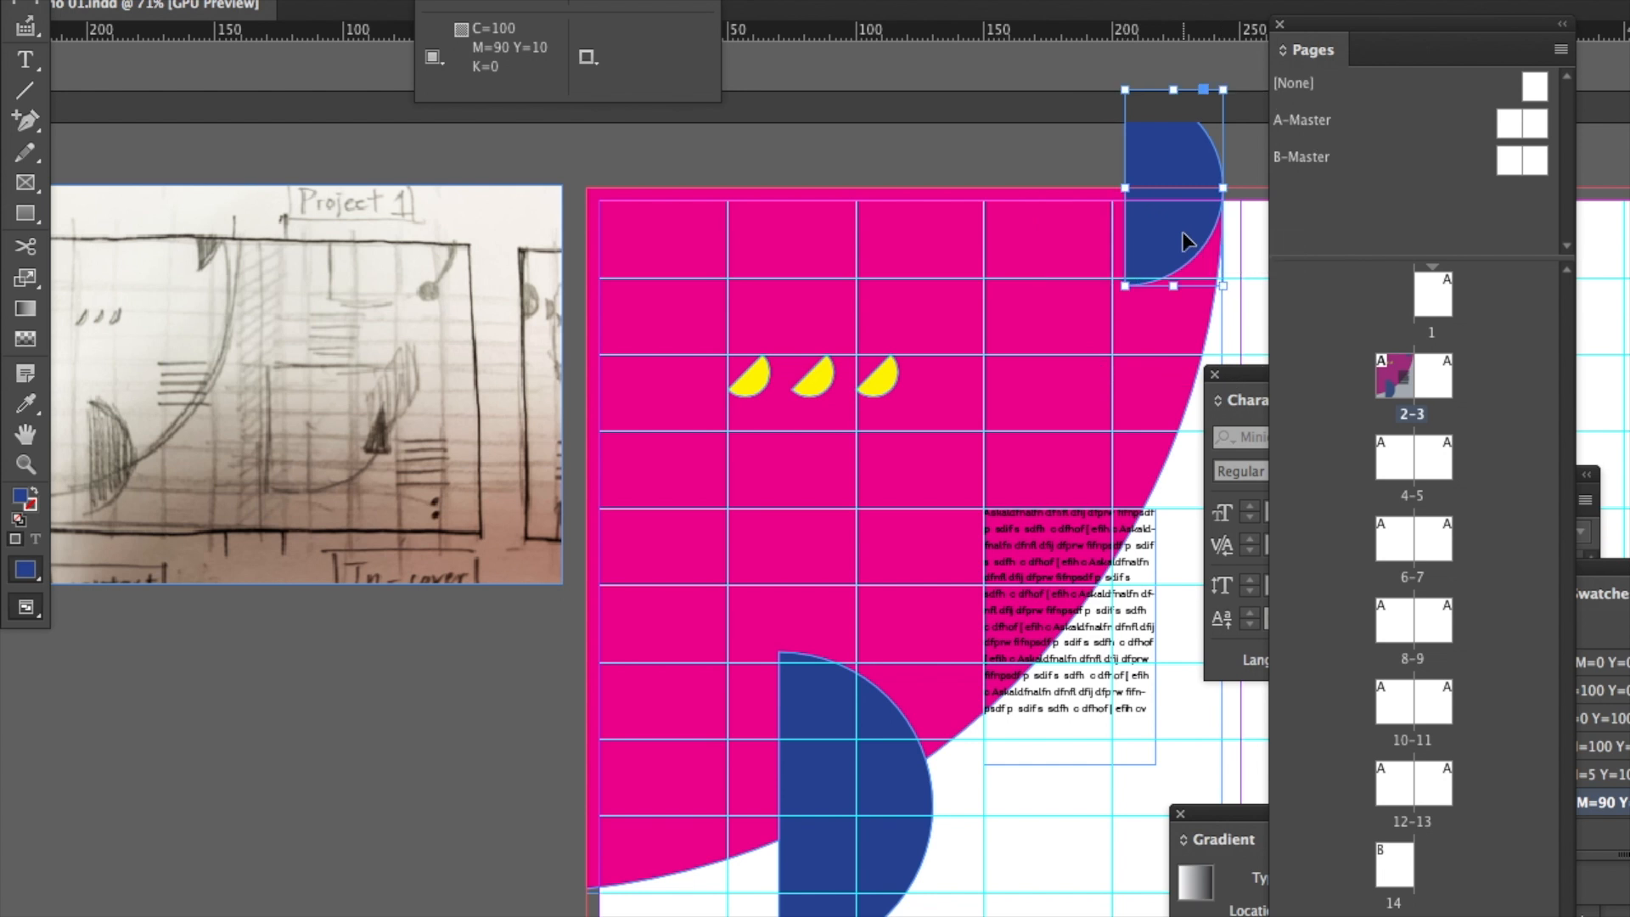
pyautogui.click(1138, 632)
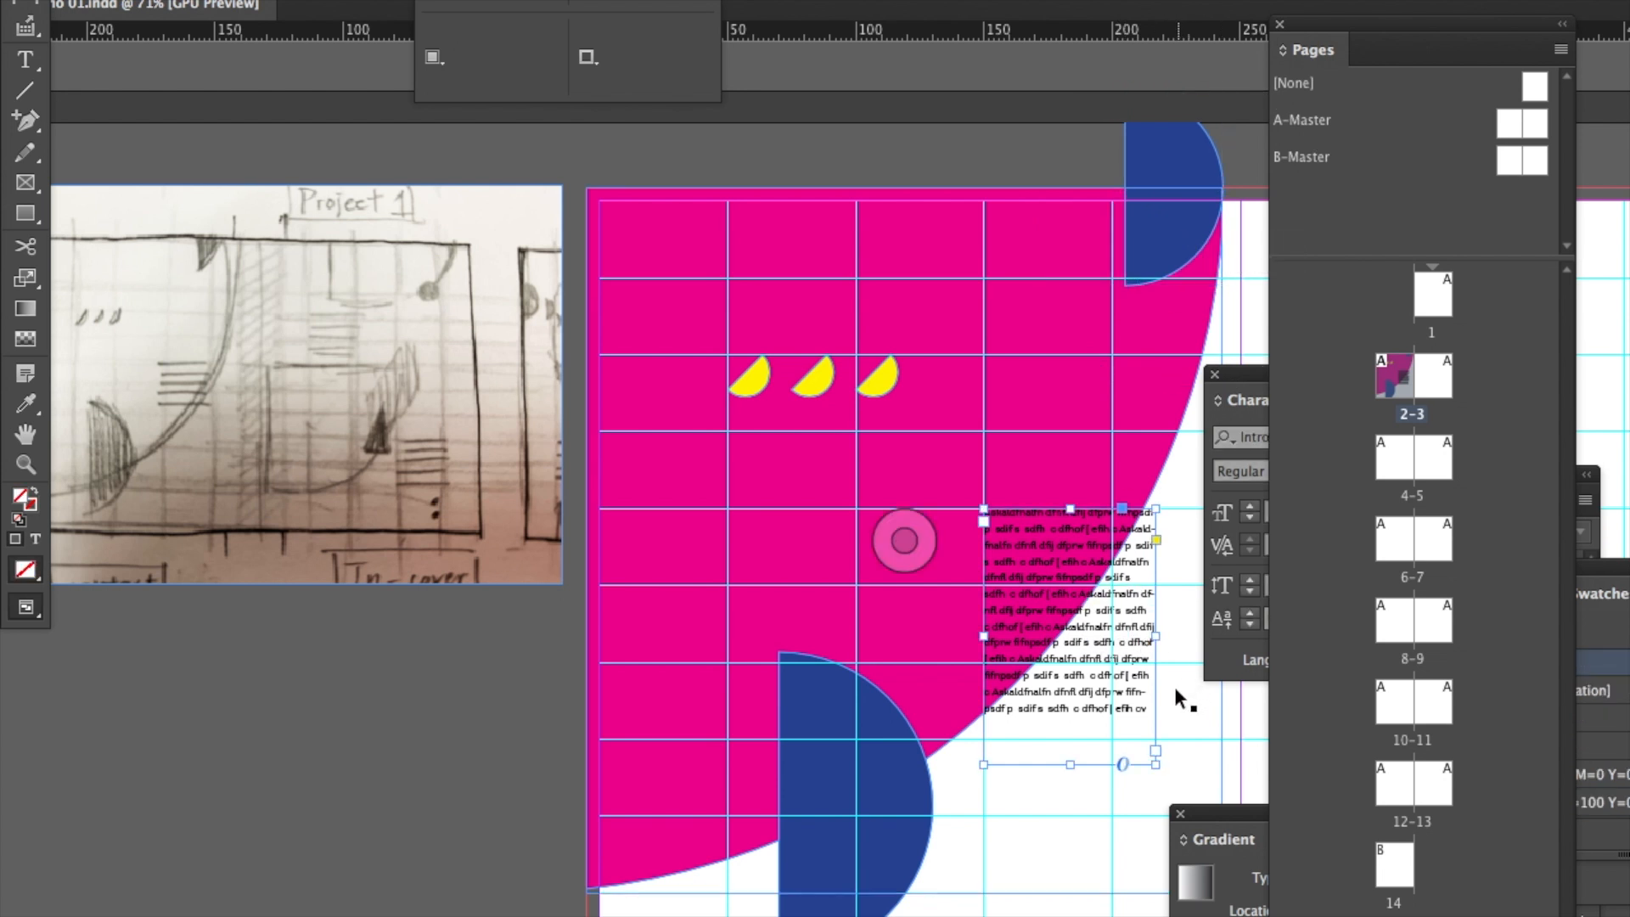
pyautogui.click(1129, 781)
pyautogui.hscroll(5, 1144, 798)
pyautogui.scroll(1, 1144, 798)
pyautogui.scroll(-2, 1144, 798)
pyautogui.hscroll(3, 1143, 793)
pyautogui.scroll(1, 1143, 793)
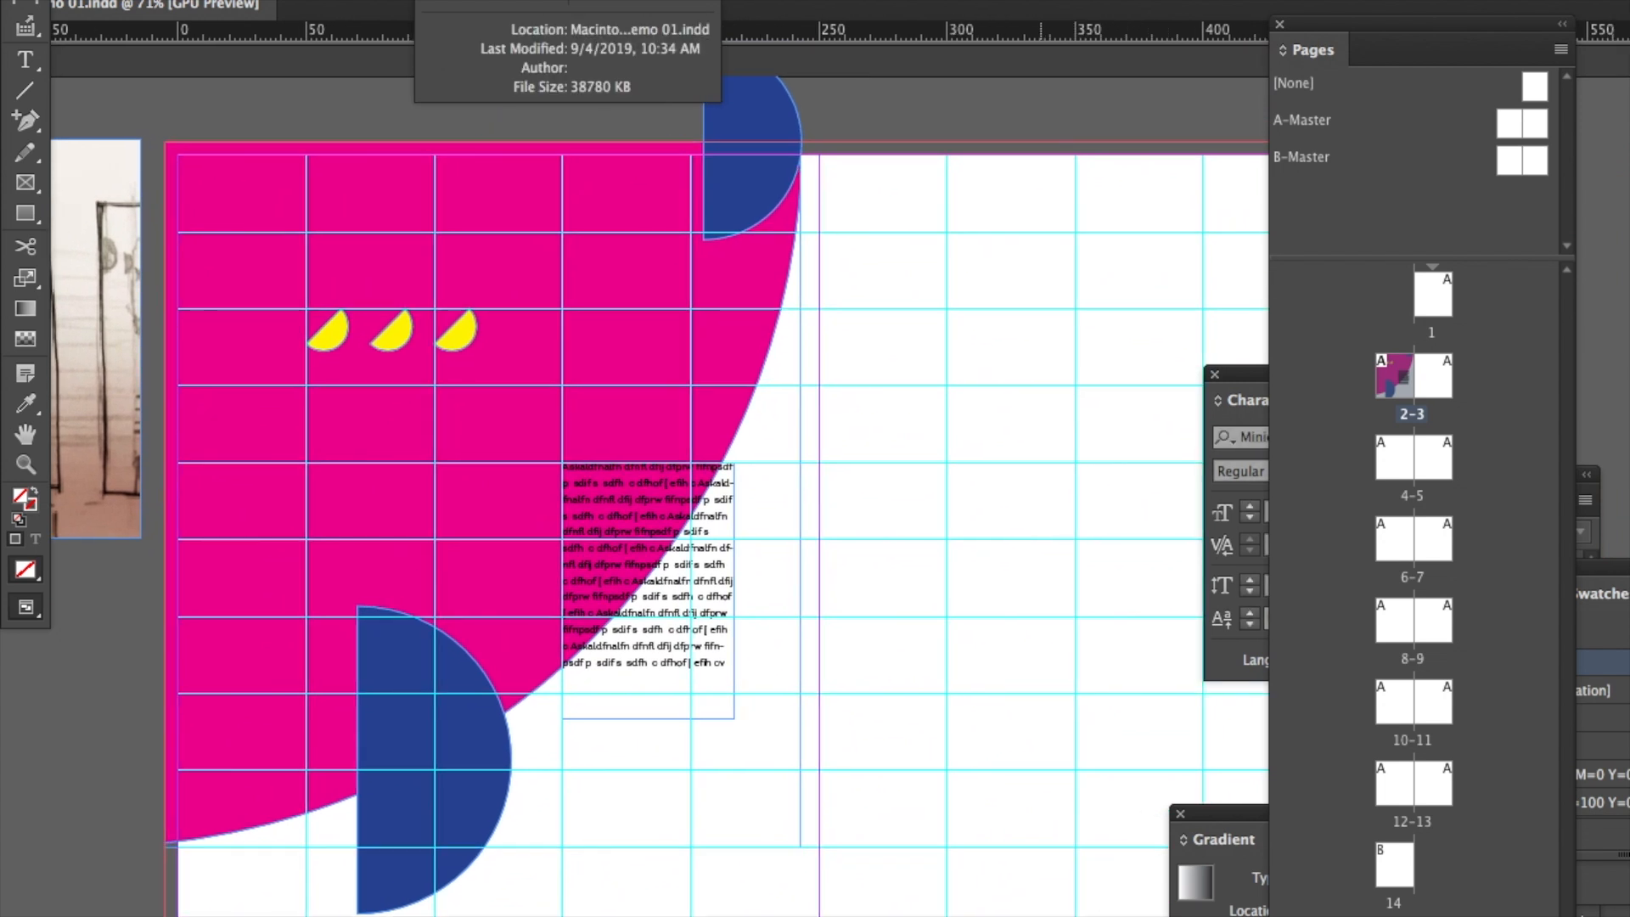
pyautogui.click(611, 0)
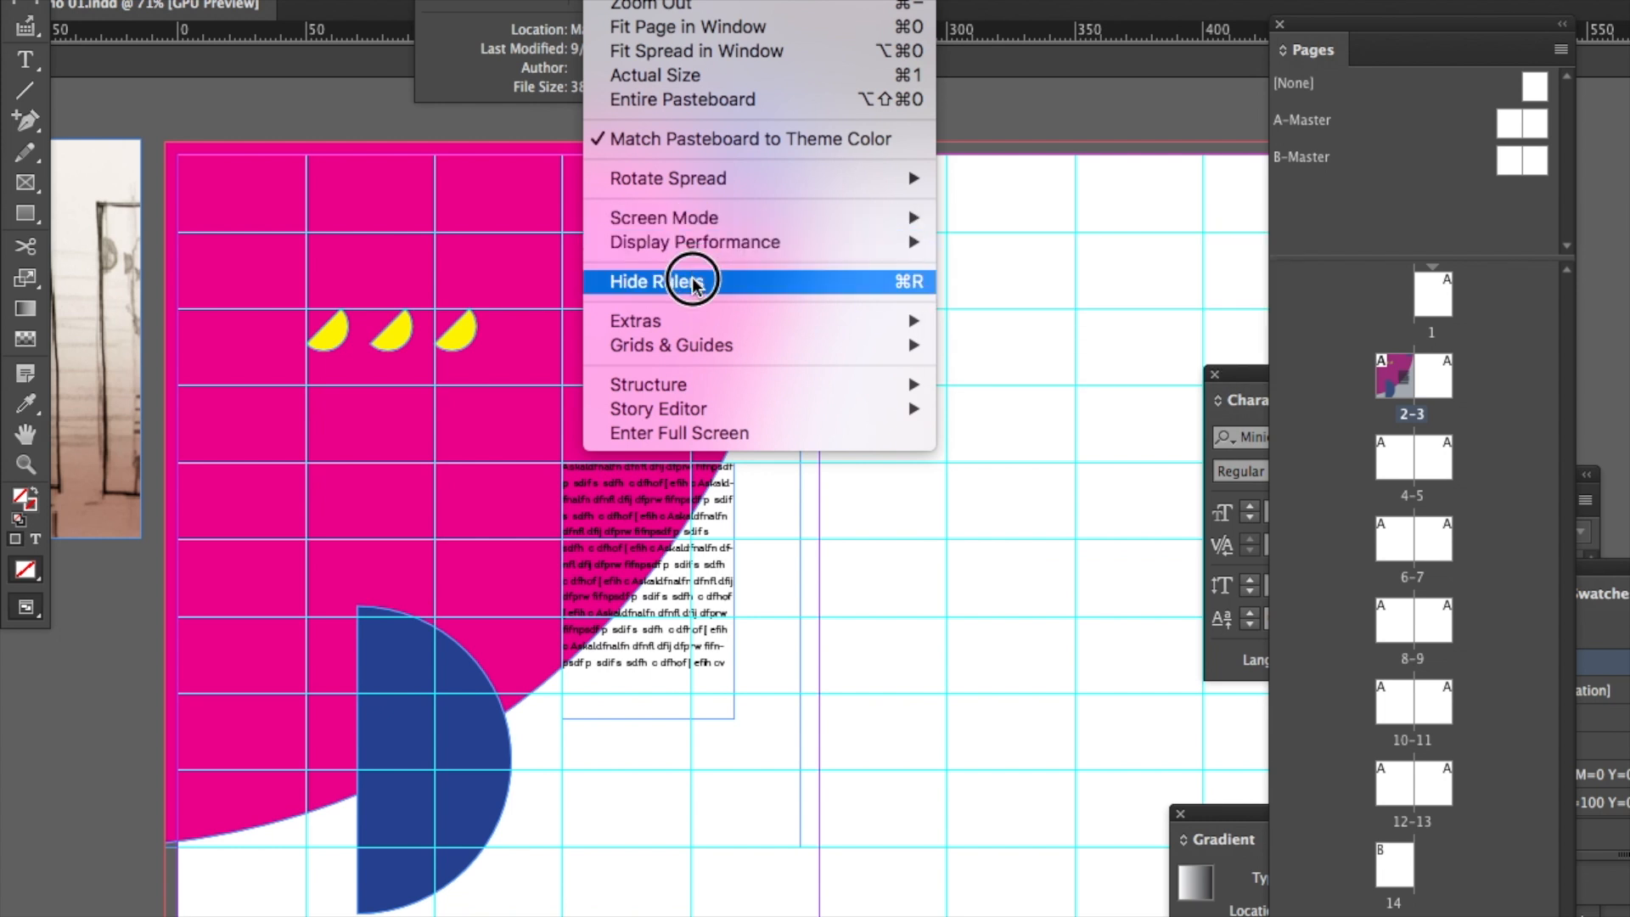
pyautogui.click(482, 495)
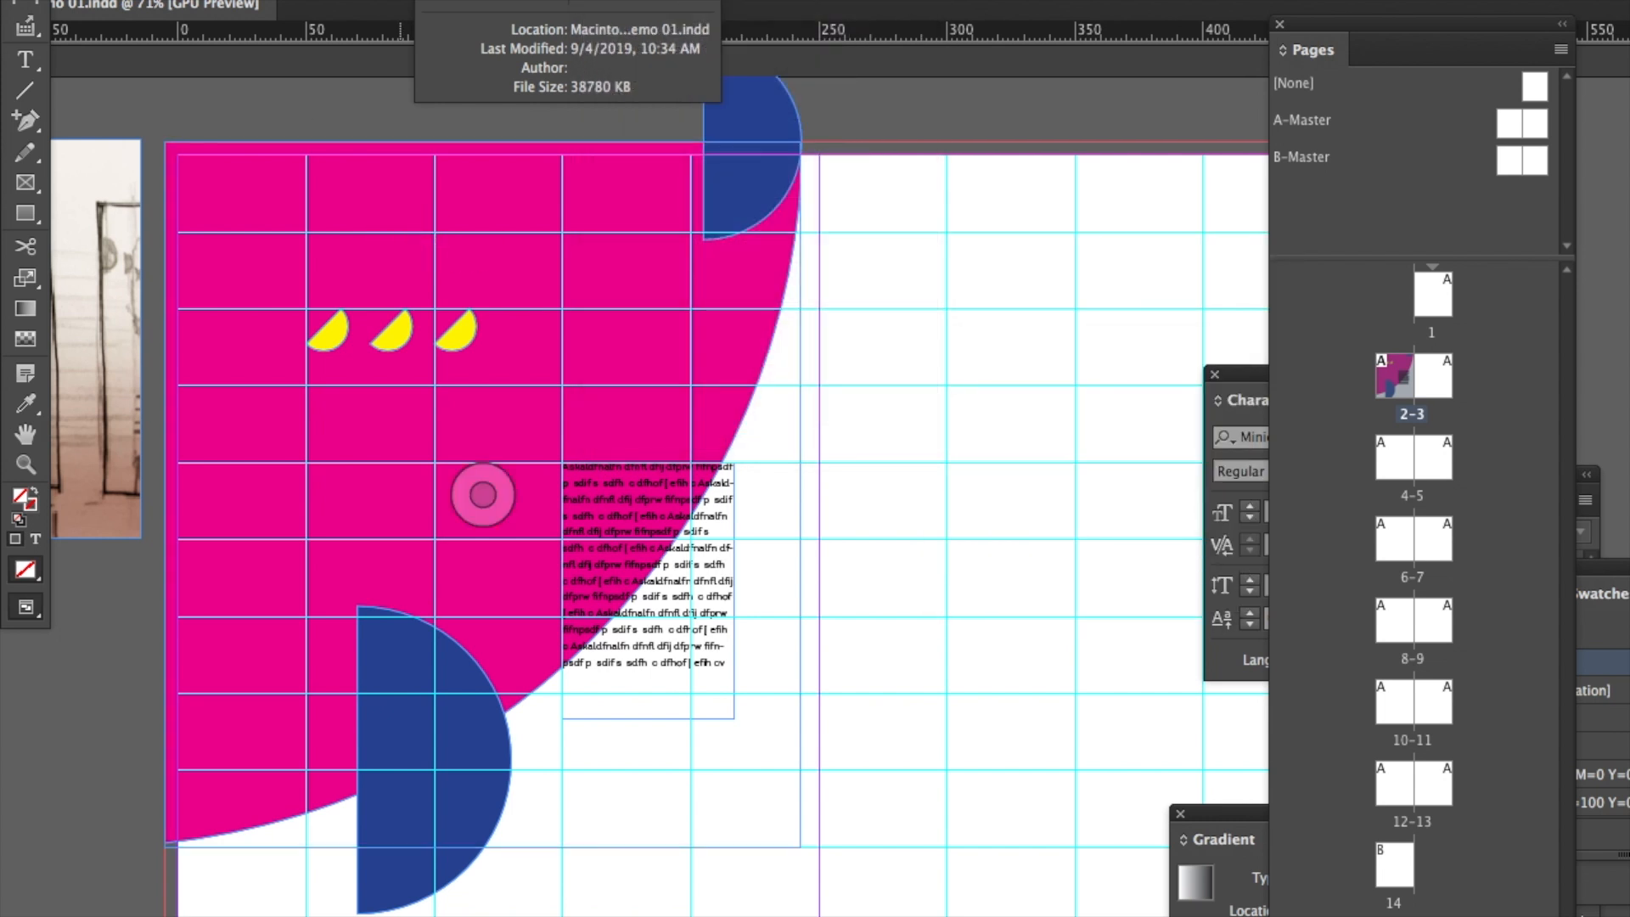
# Export all pages as an Adobe PDF (Print) named Student Demo 01 in the CT2019 folder with the Press Quality preset.
pyautogui.click(208, 0)
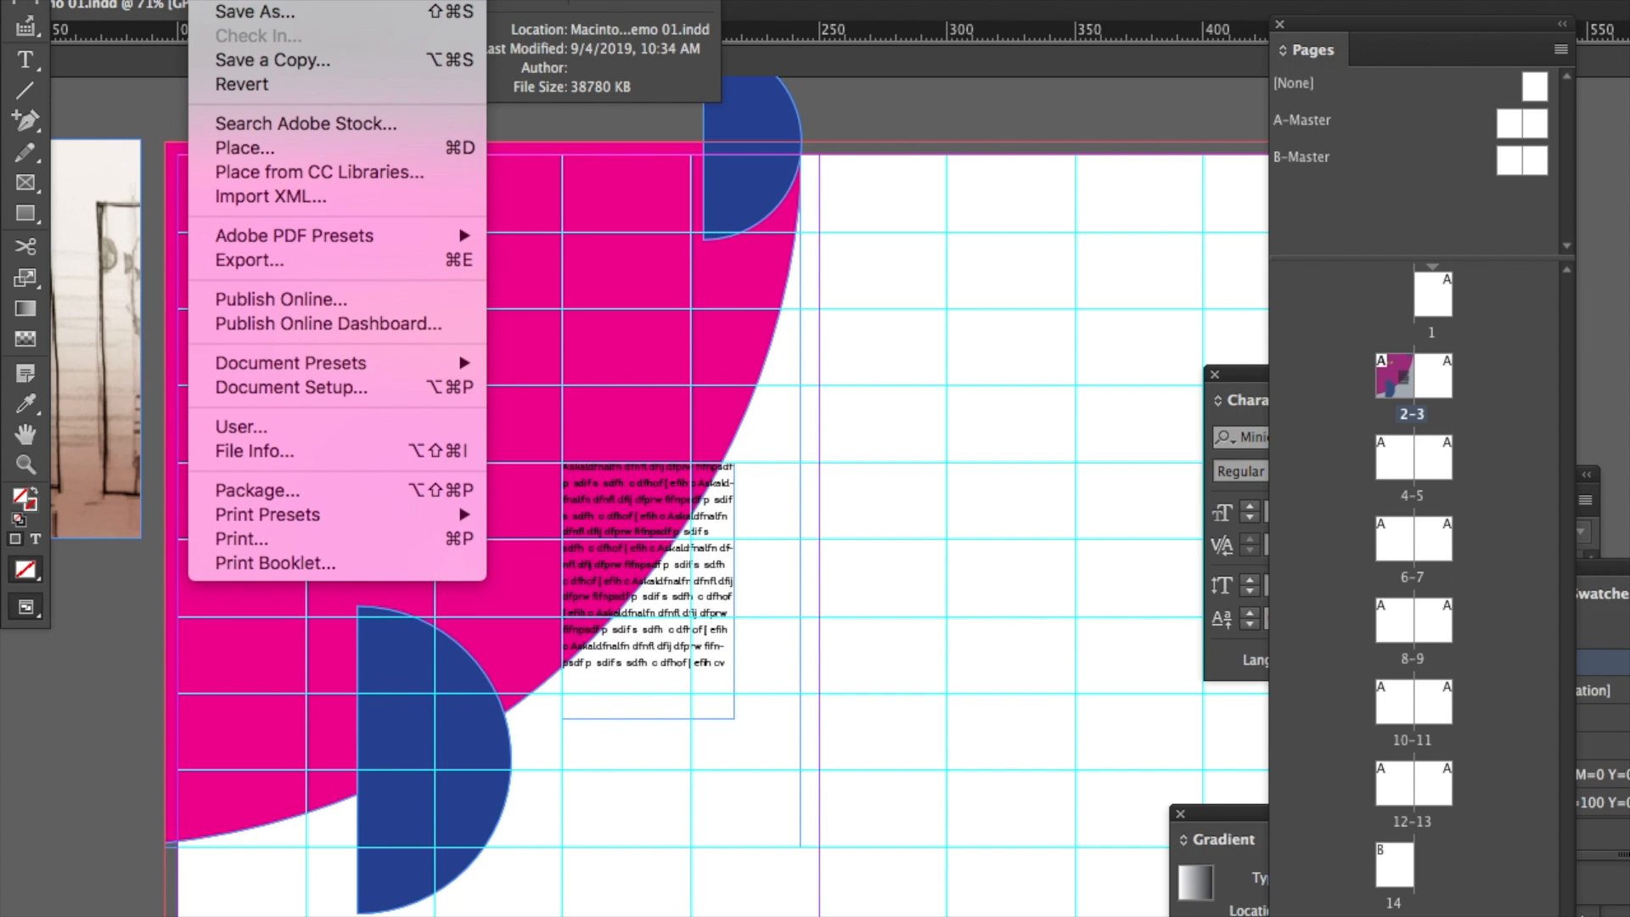
pyautogui.click(274, 261)
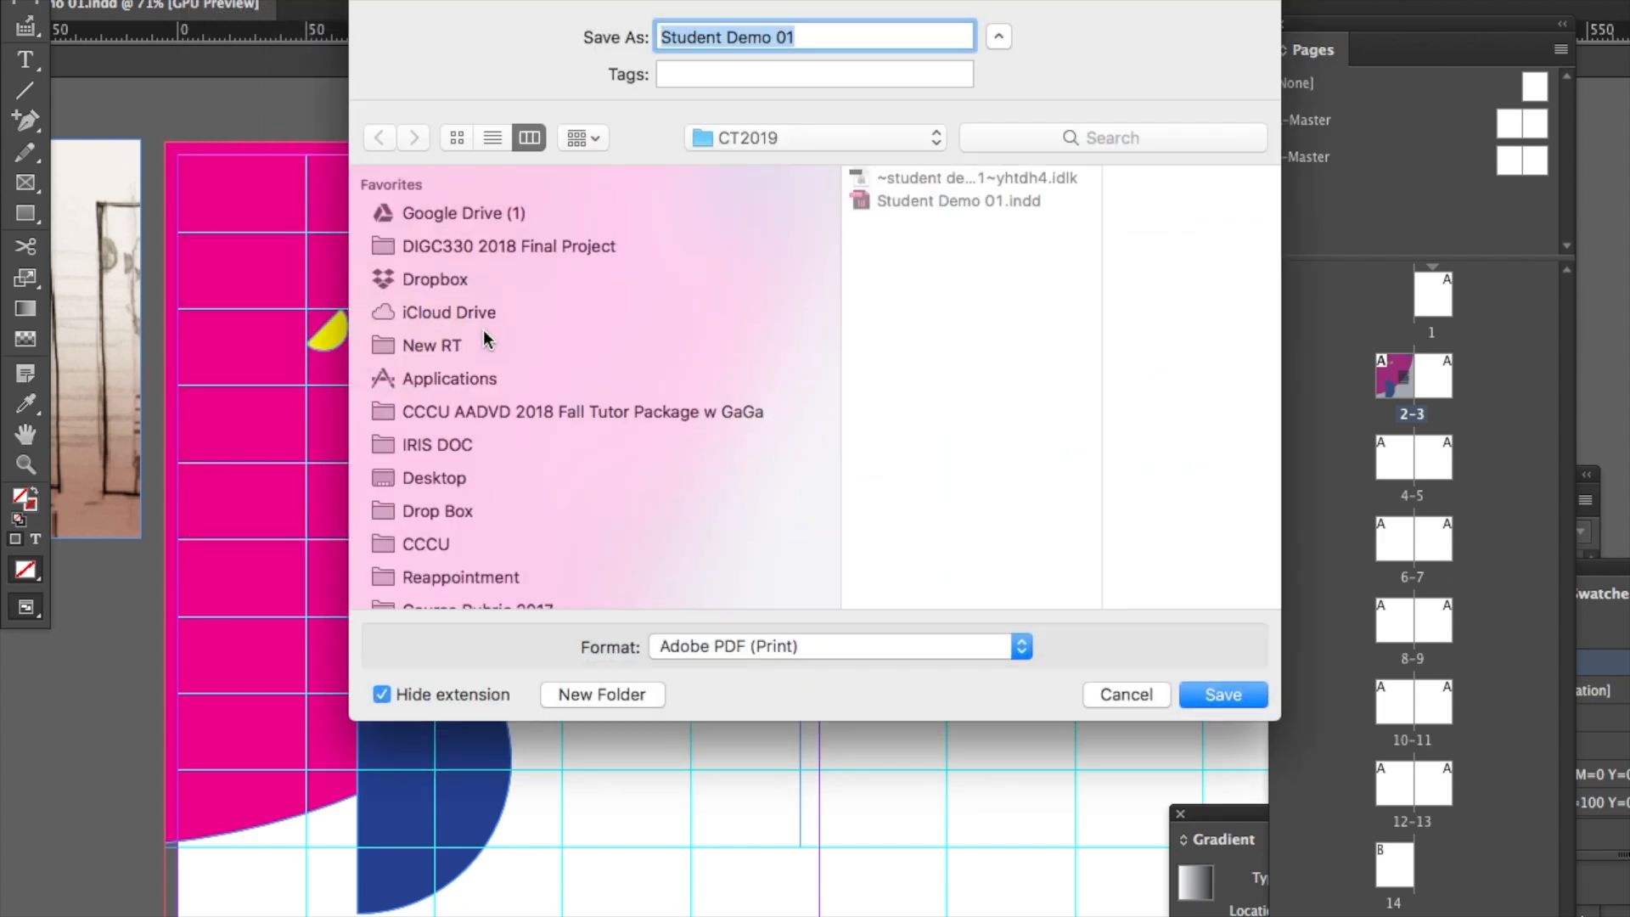
pyautogui.click(1228, 692)
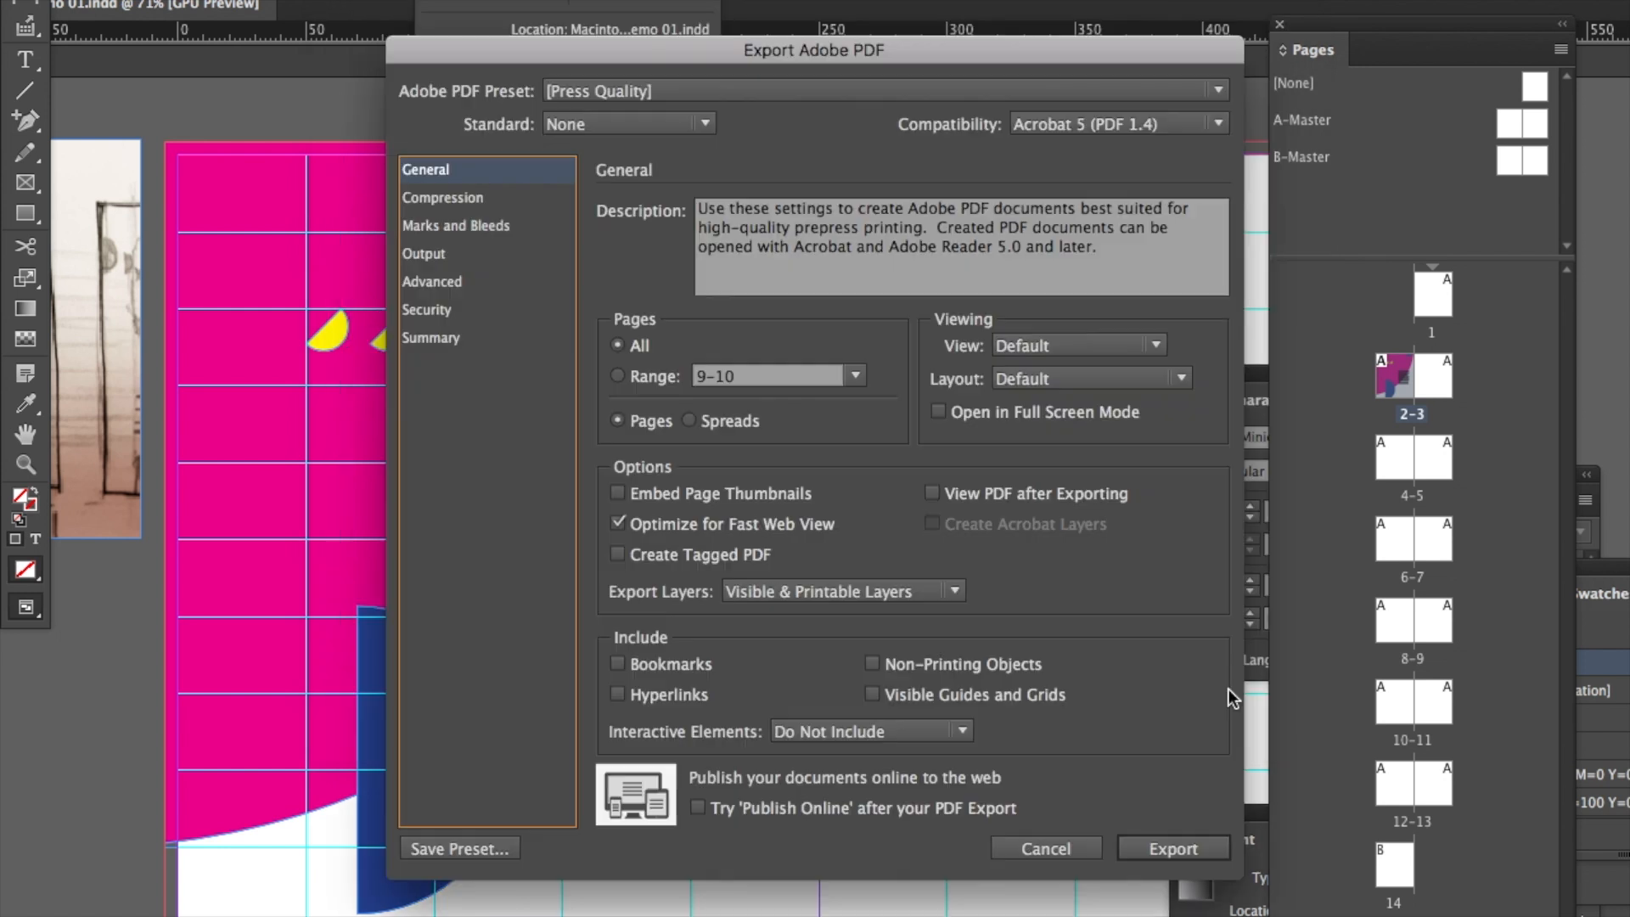
pyautogui.click(1174, 853)
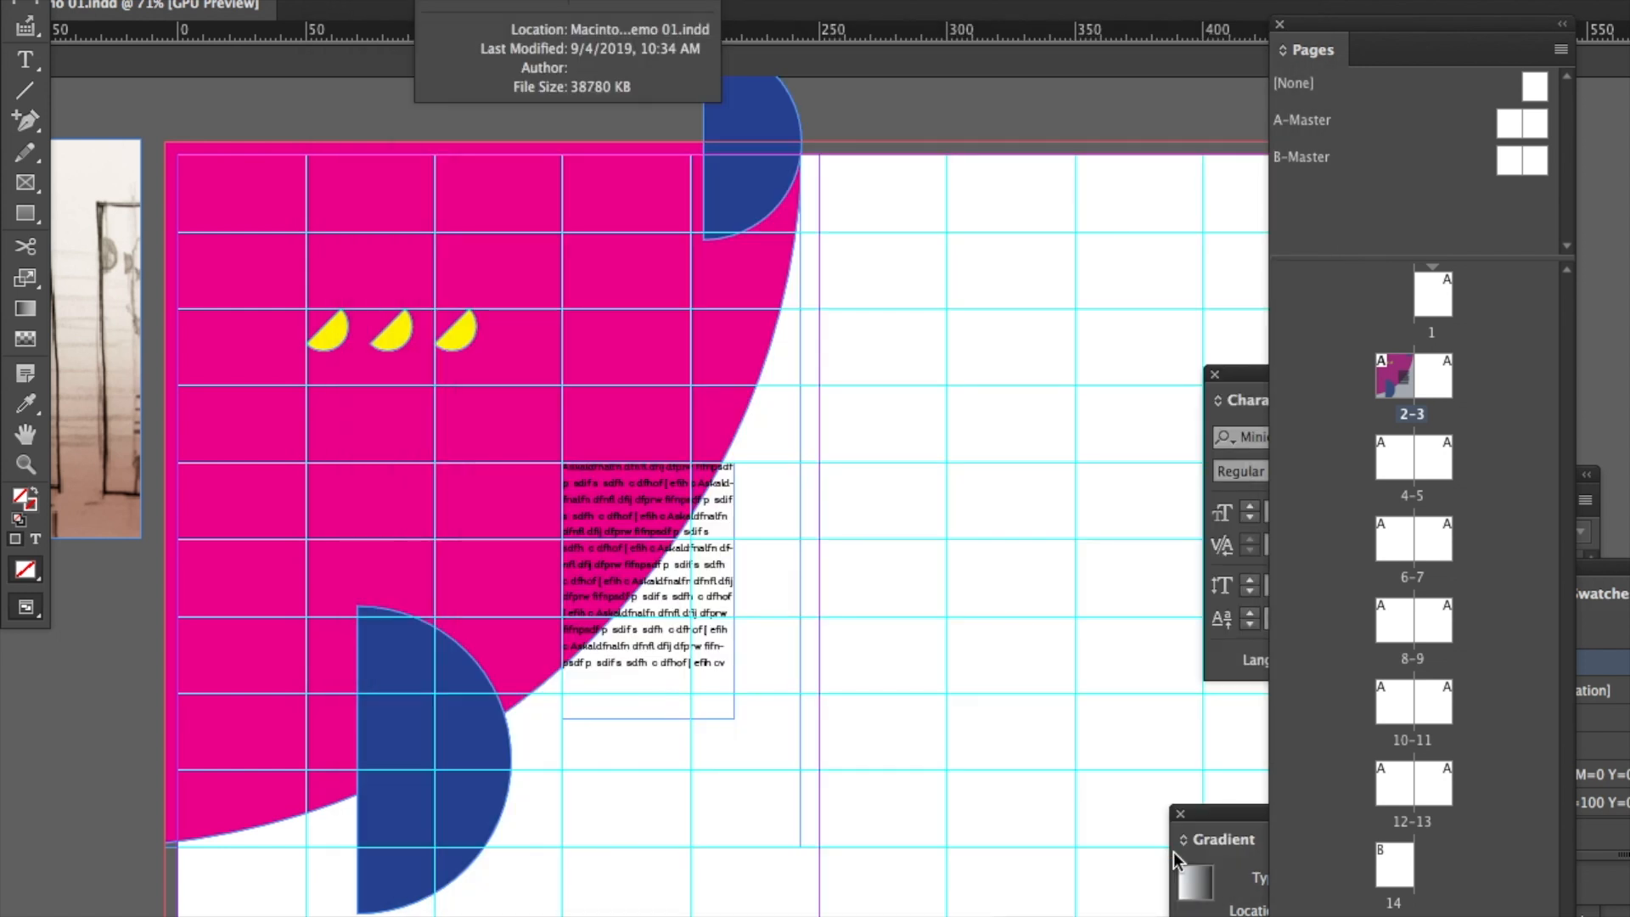